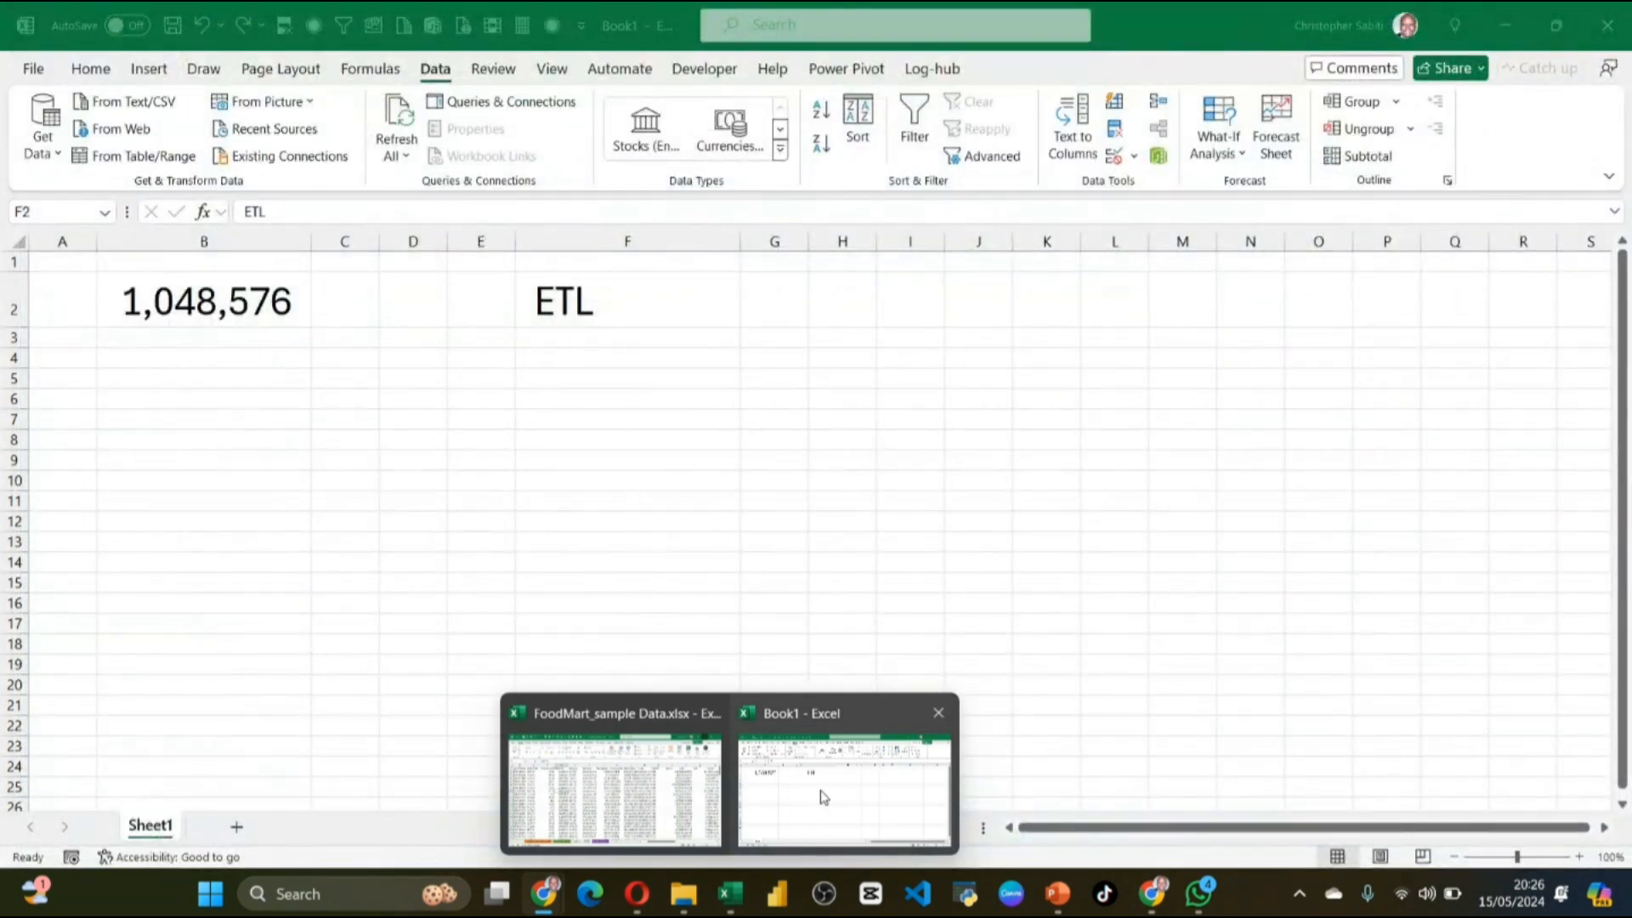
Step: Bring up the Book1 workbook and clear the contents of cells B2 and F2
{"action": "left_click", "coordinate": [823, 797]}
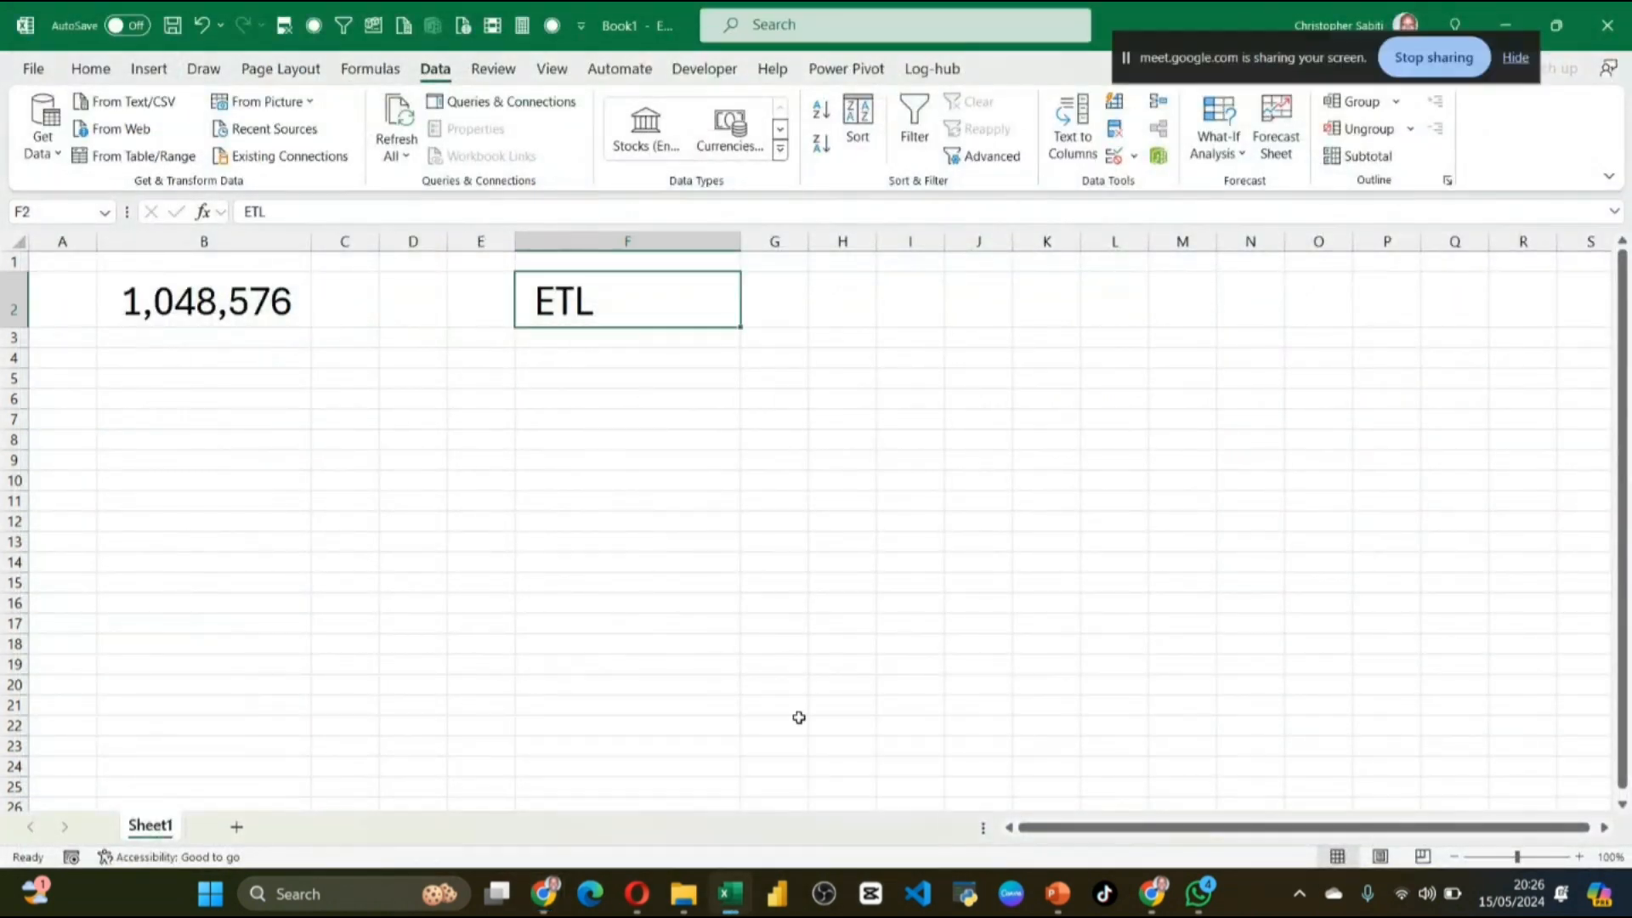
{"action": "left_click", "coordinate": [646, 439]}
{"action": "left_click_drag", "start_coordinate": [237, 306], "coordinate": [558, 284]}
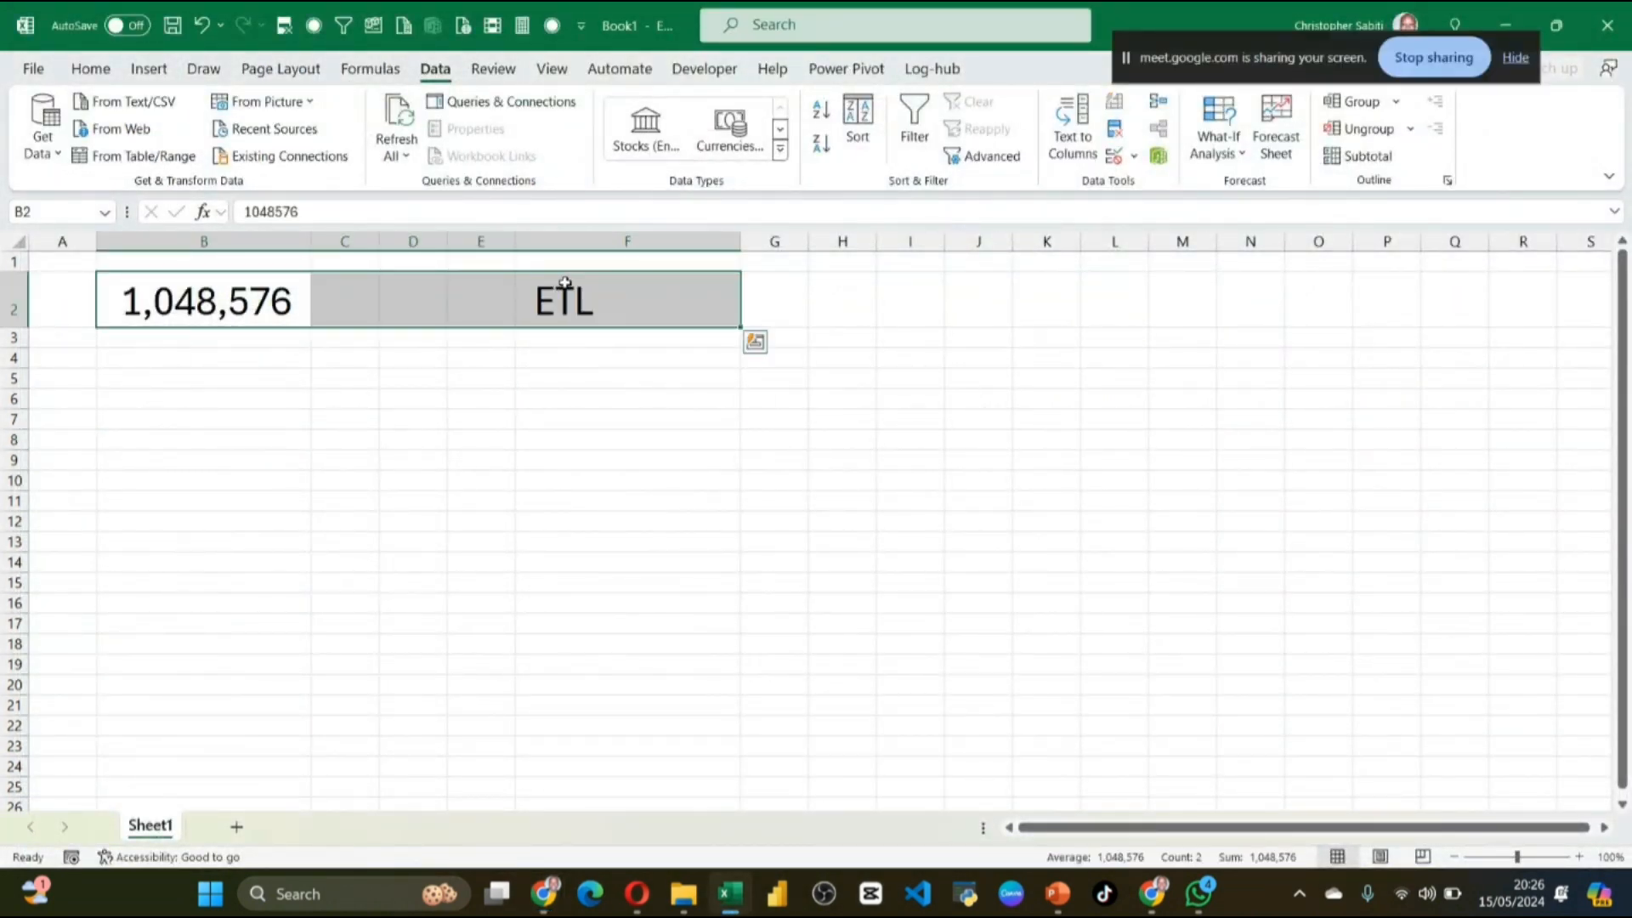
{"action": "key", "text": "BackSpace"}
{"action": "left_click", "coordinate": [612, 411]}
{"action": "left_click", "coordinate": [620, 320]}
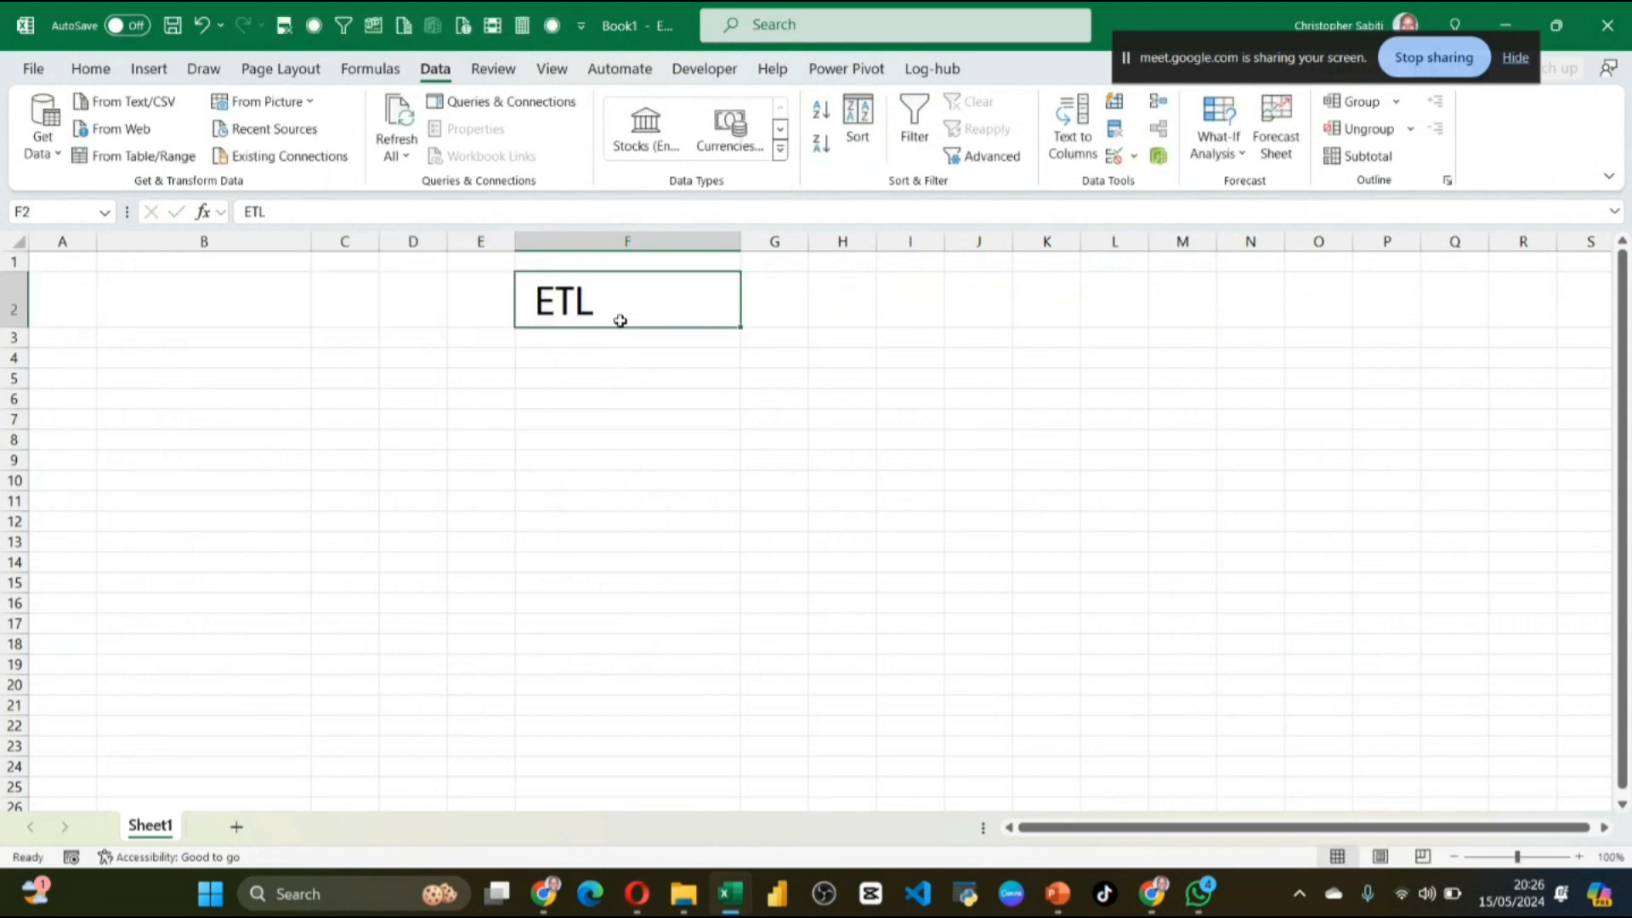
{"action": "key", "text": "Delete"}
{"action": "left_click", "coordinate": [566, 476]}
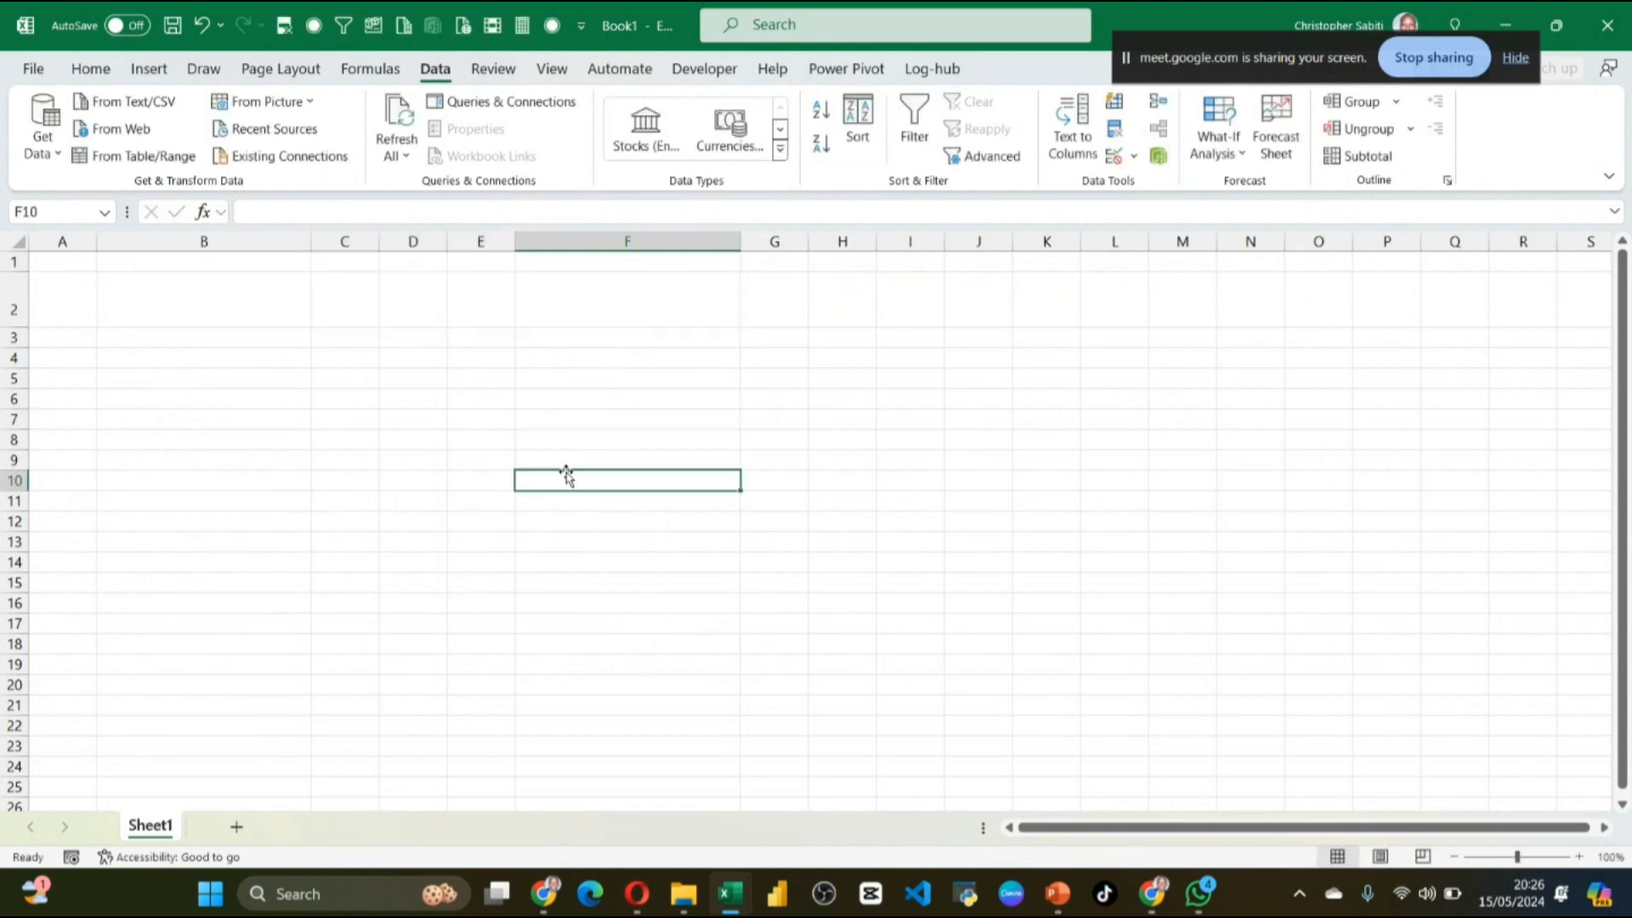
{"action": "right_click", "coordinate": [619, 539]}
{"action": "key", "text": "Escape"}
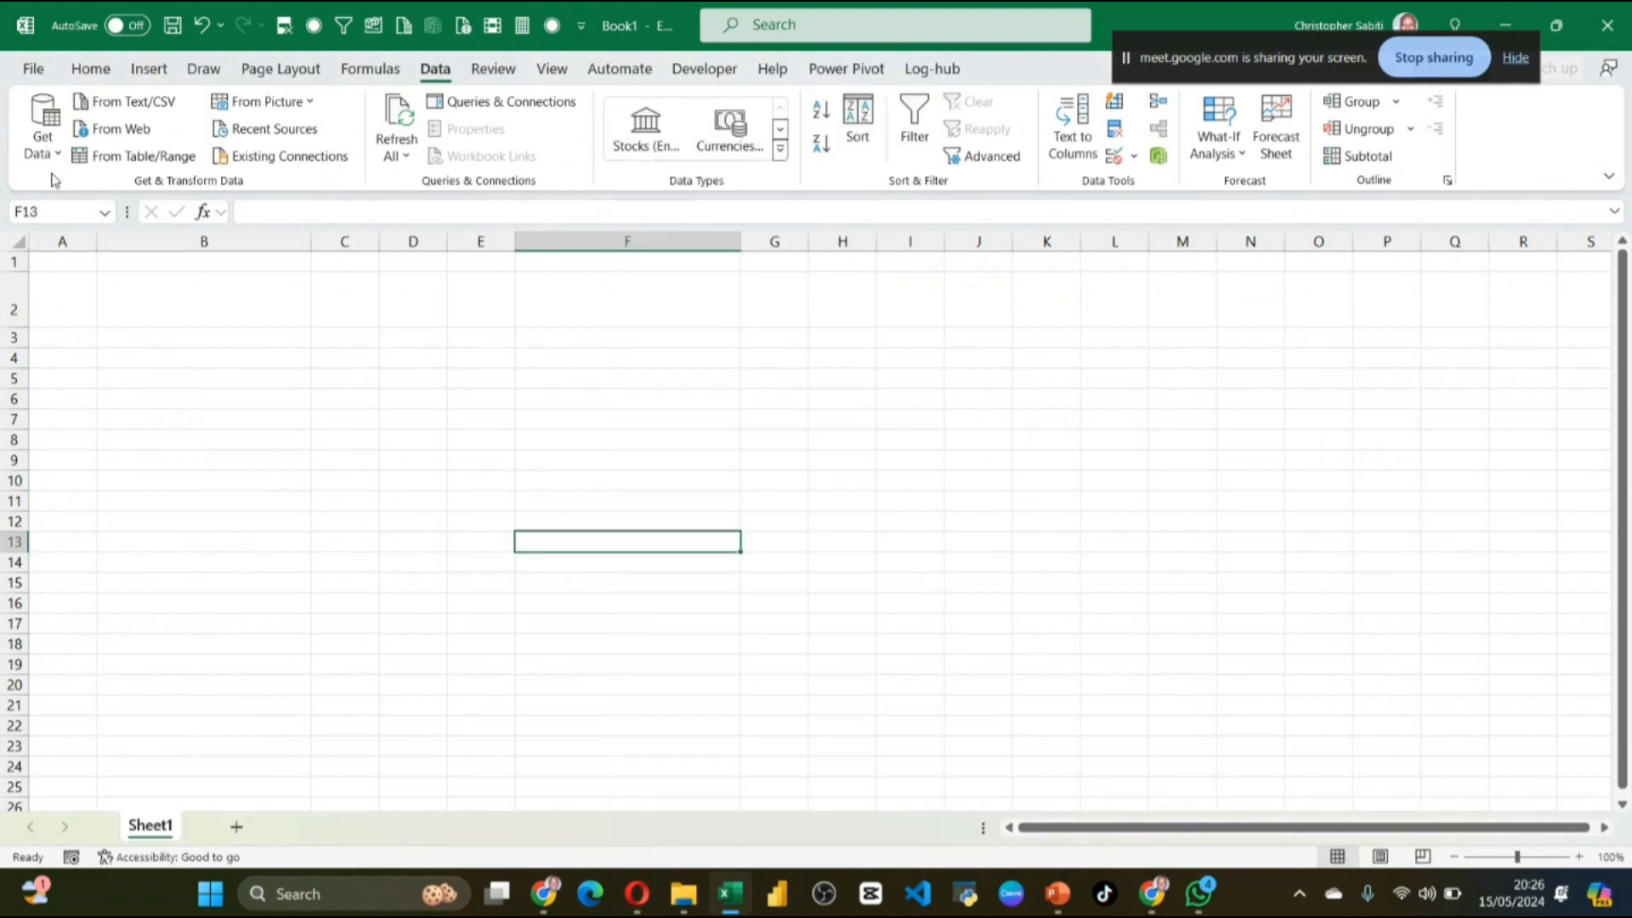
{"action": "left_click", "coordinate": [47, 144]}
{"action": "left_click", "coordinate": [441, 421]}
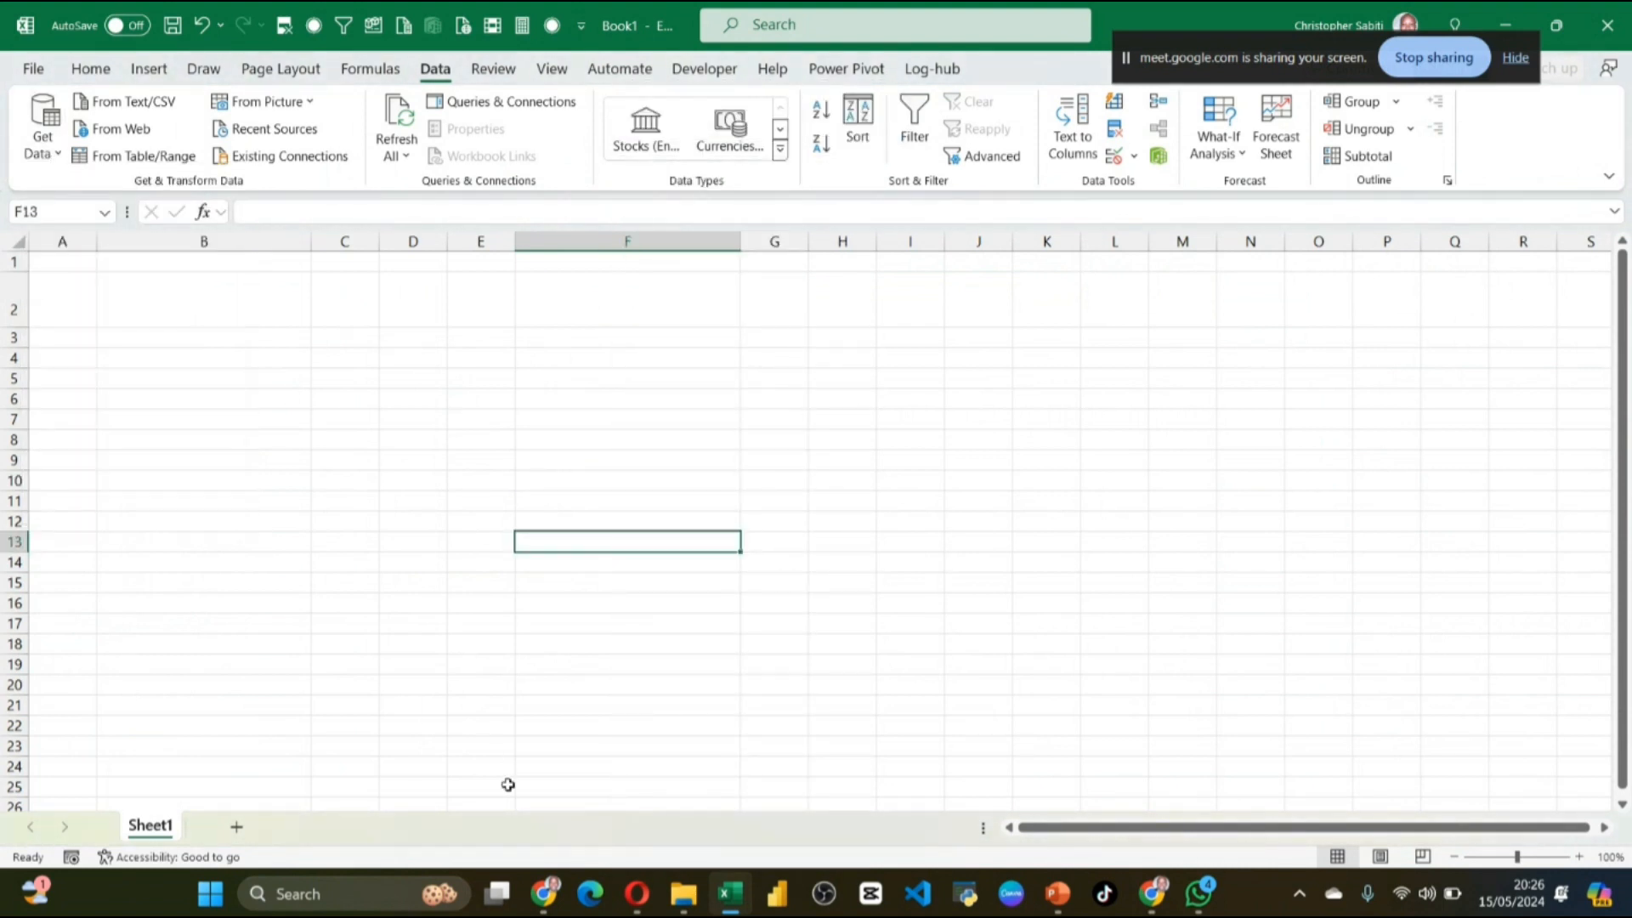
Step: Switch to Chrome, open a new tab and search Google for "premier league"
{"action": "left_click", "coordinate": [545, 893]}
{"action": "left_click", "coordinate": [482, 775]}
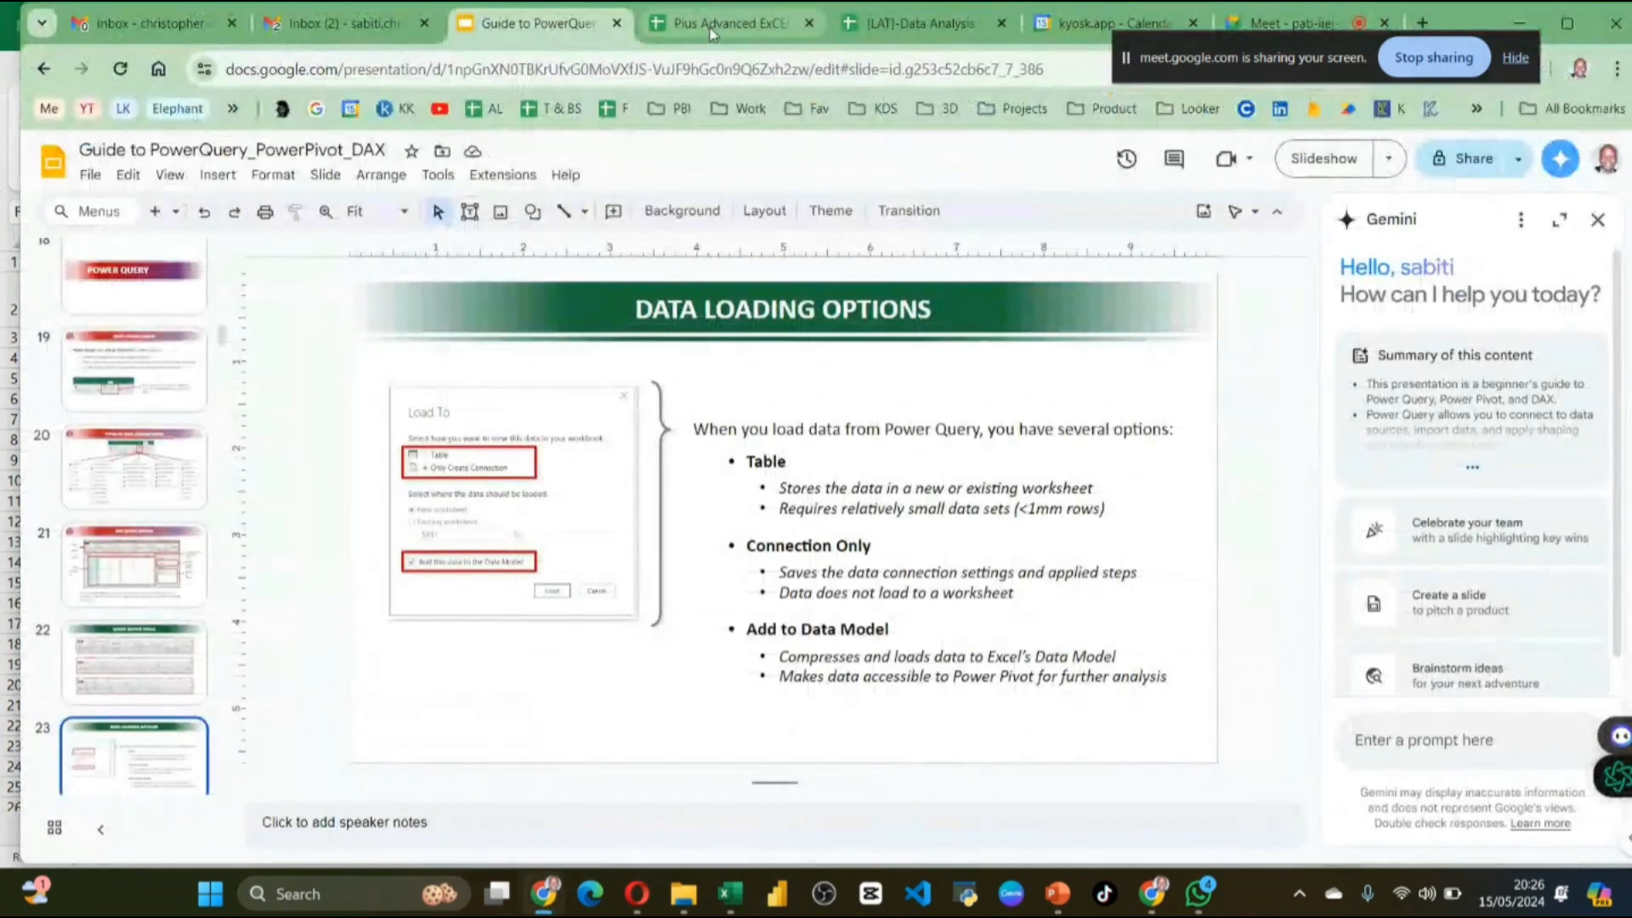
{"action": "left_click", "coordinate": [714, 34]}
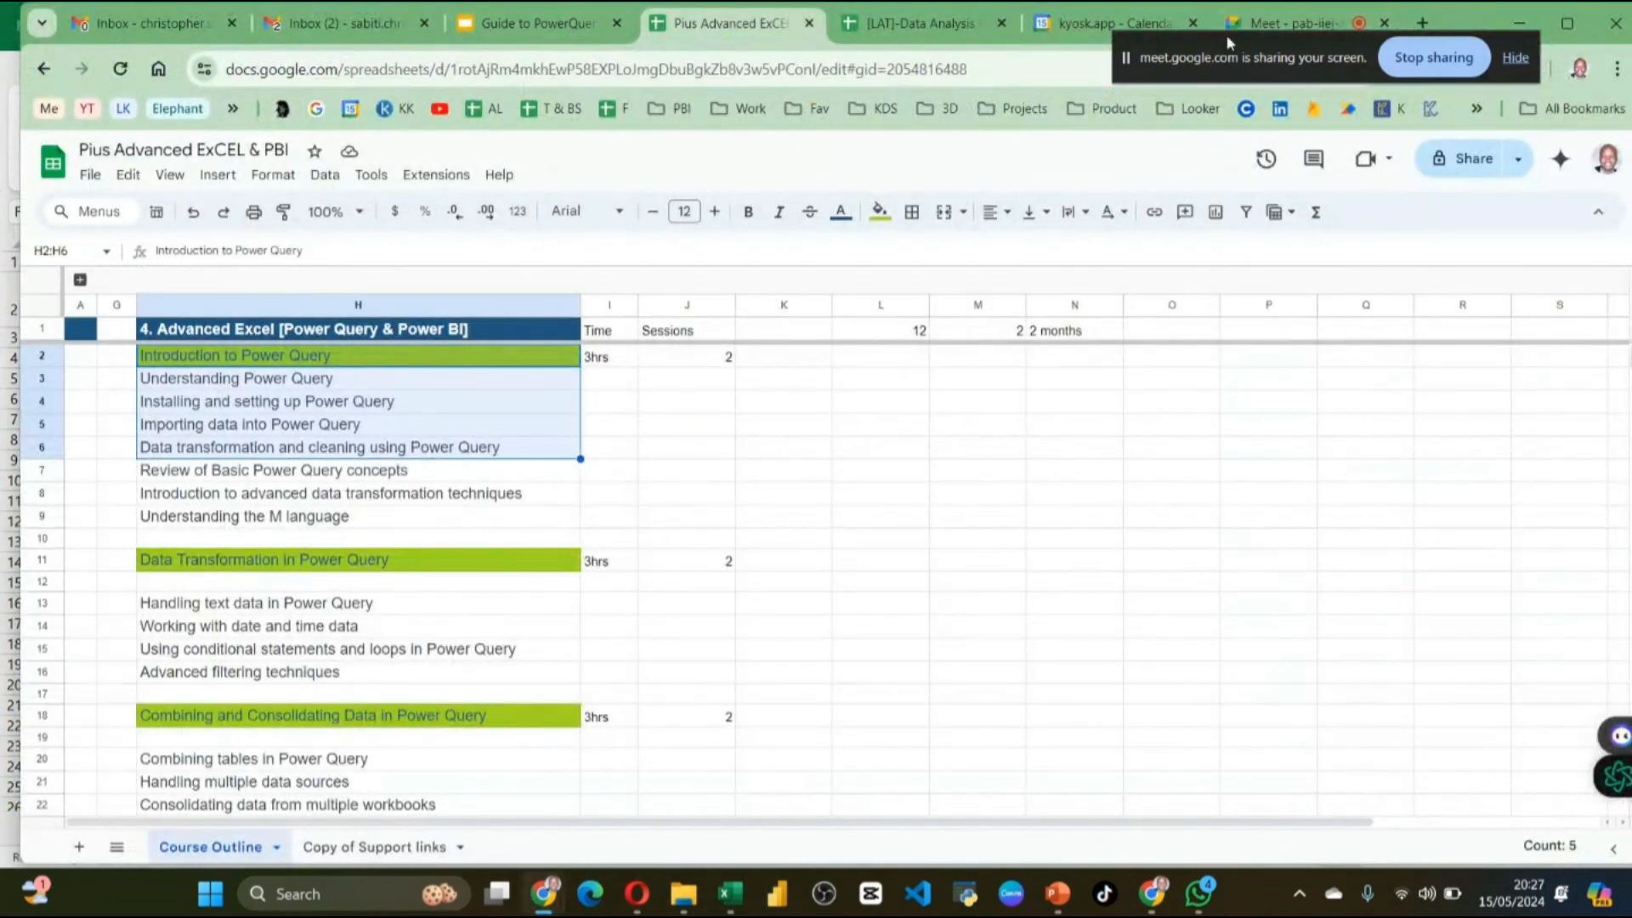
{"action": "left_click", "coordinate": [1424, 24]}
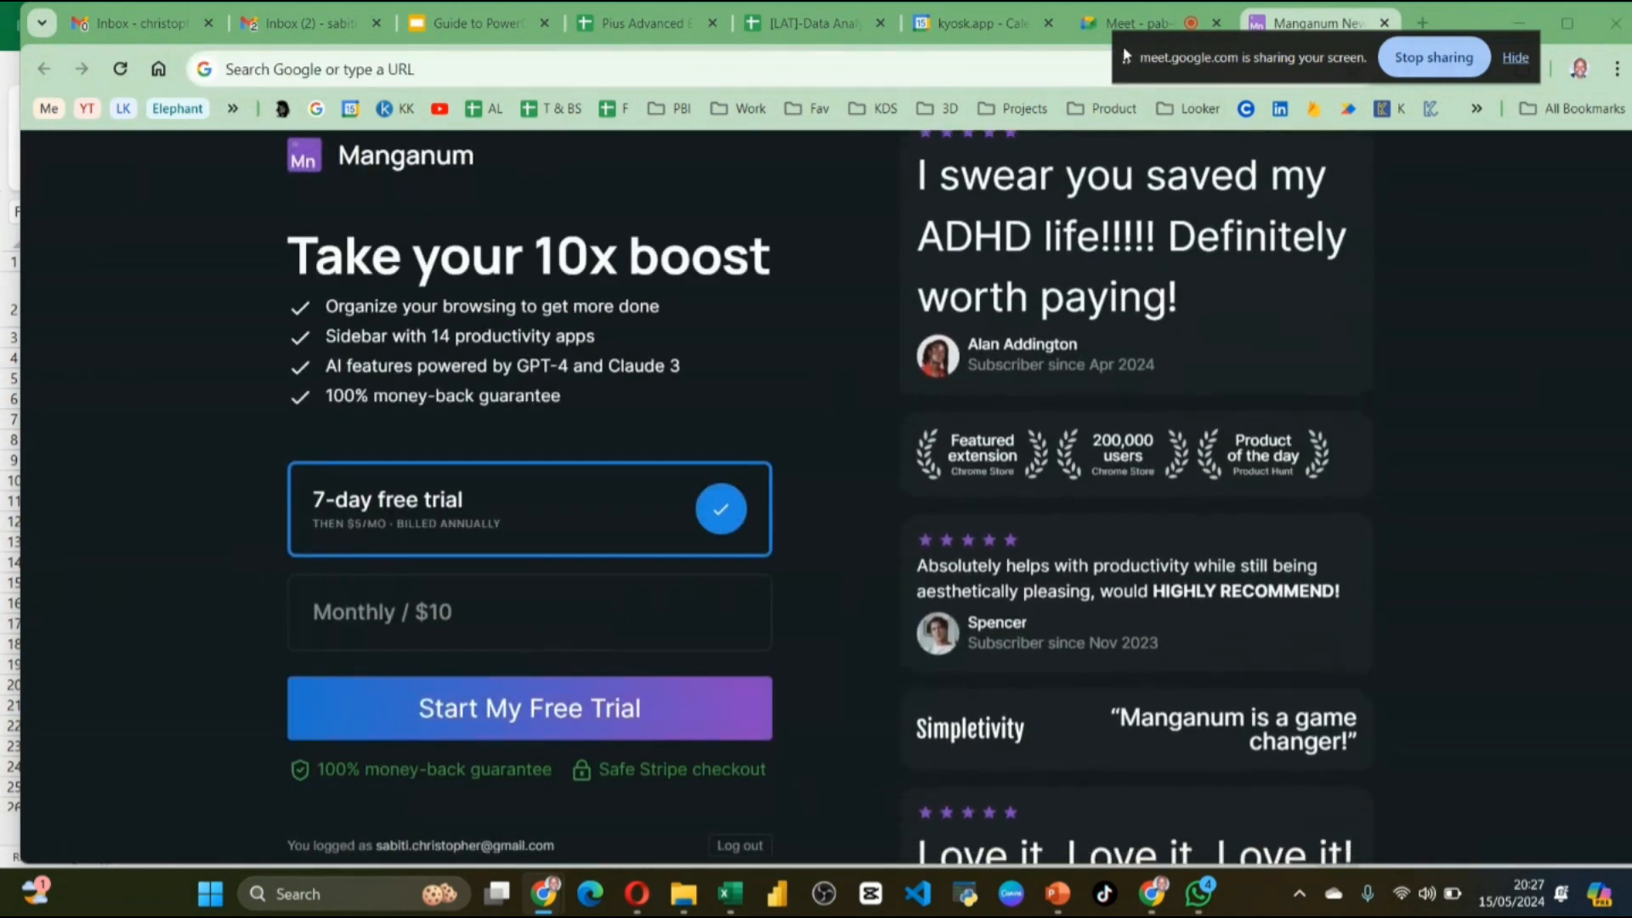
{"action": "left_click_drag", "start_coordinate": [1129, 68], "coordinate": [1218, 171]}
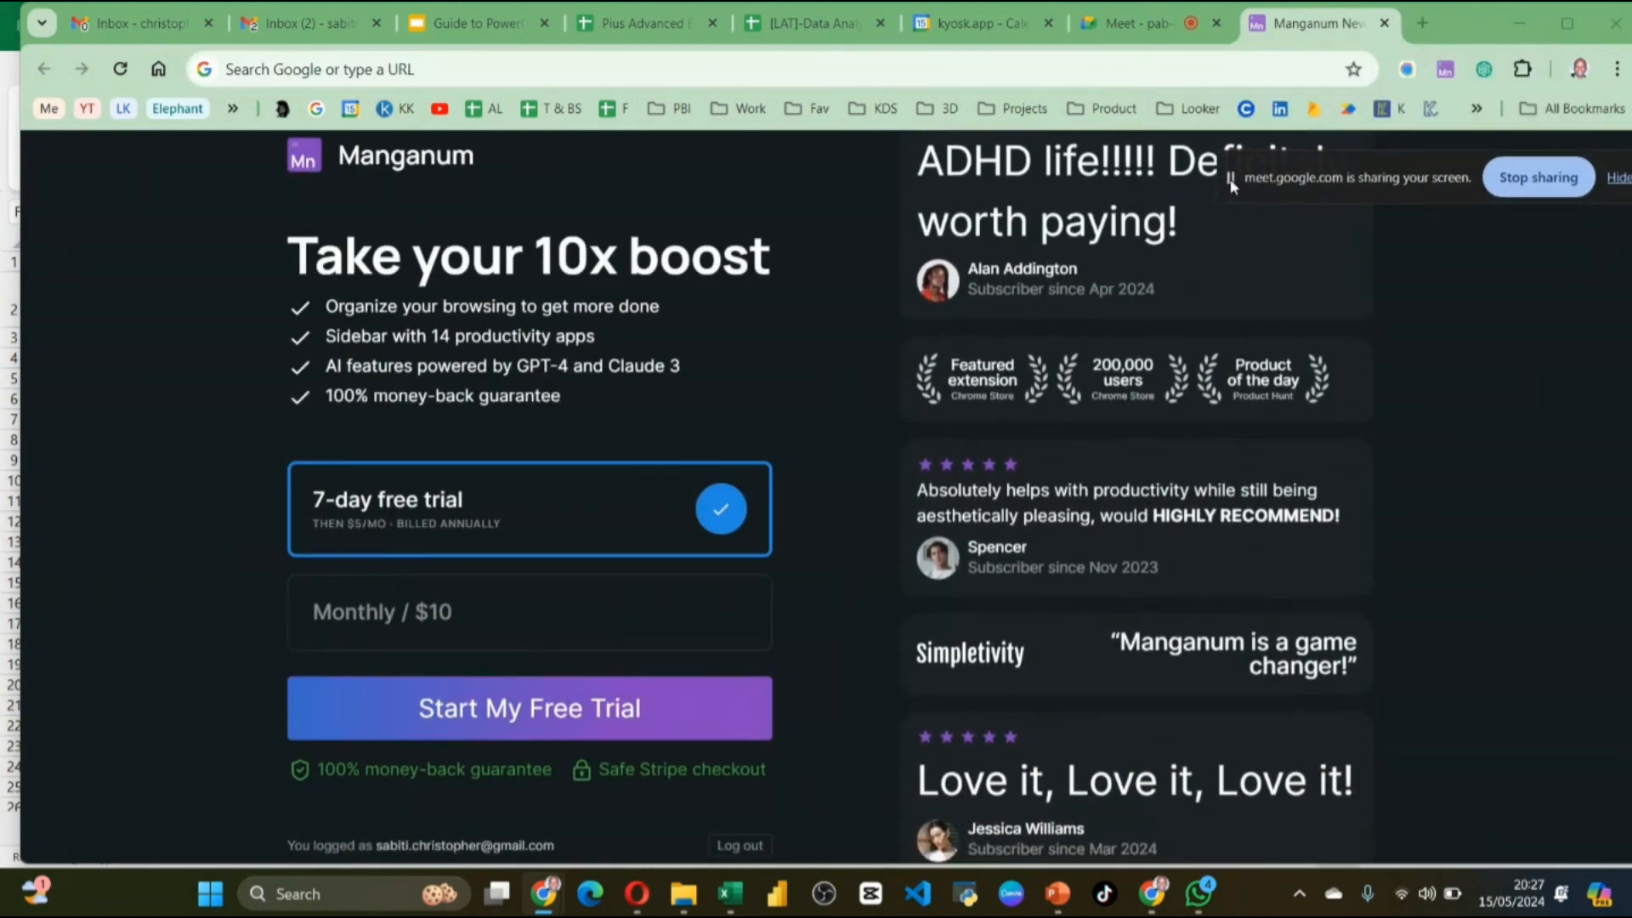
{"action": "left_click", "coordinate": [277, 72]}
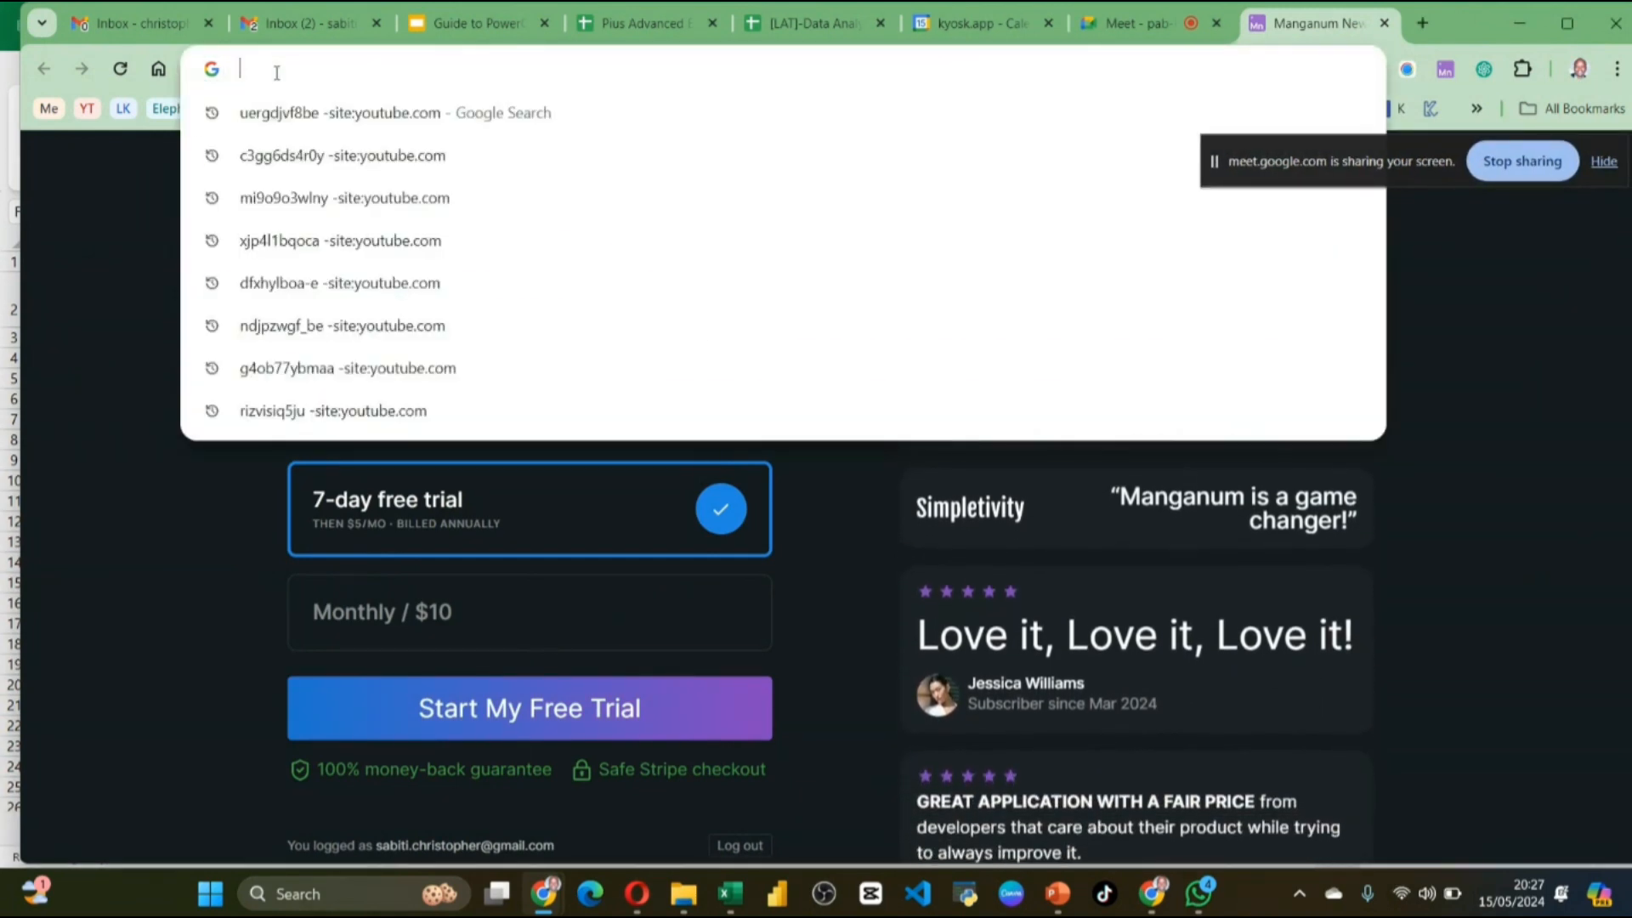
{"action": "type", "text": "premier"}
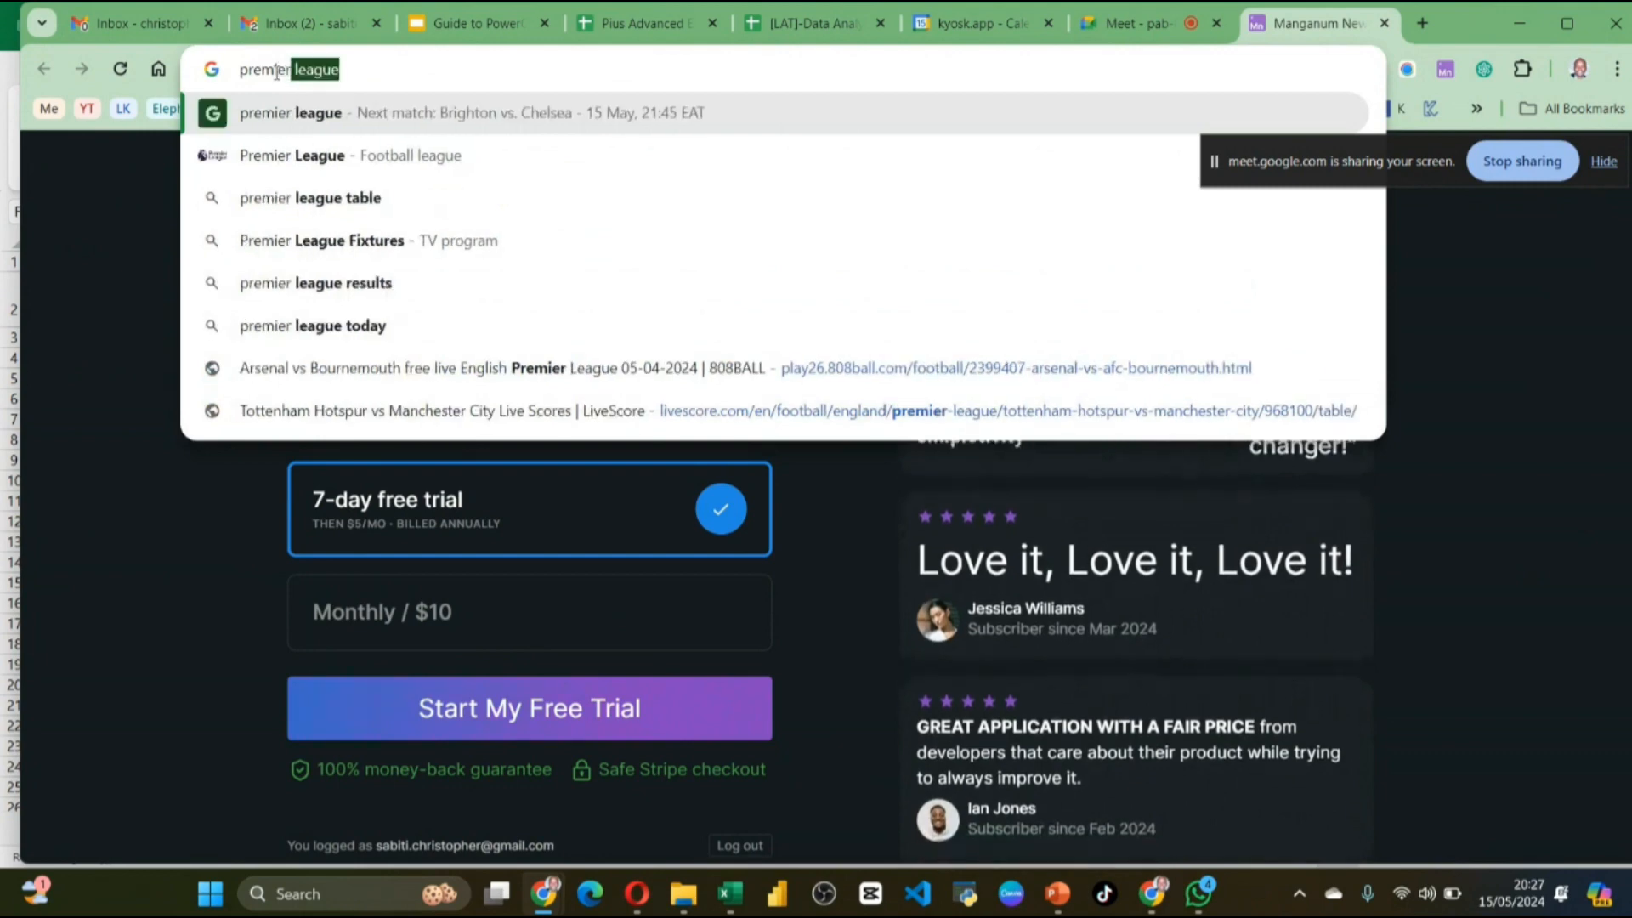
{"action": "key", "text": "Return"}
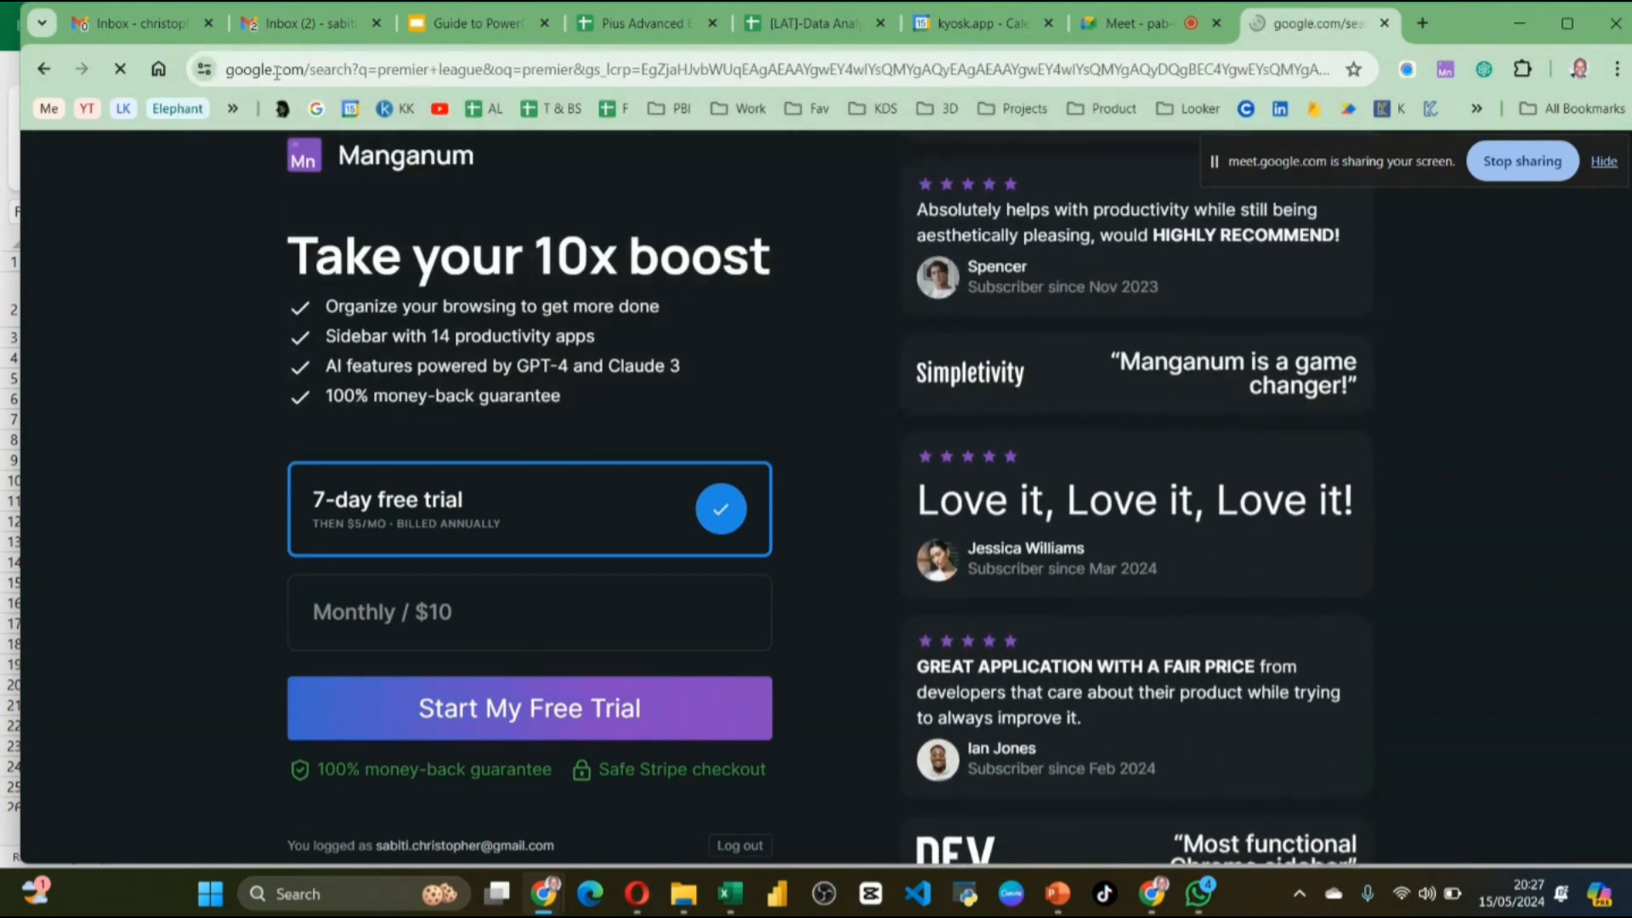
Step: Open the Sky Sports Premier League Table & Standings result and accept all cookies on the page
{"action": "scroll", "coordinate": [393, 521], "scroll_direction": "down", "scroll_amount": 6}
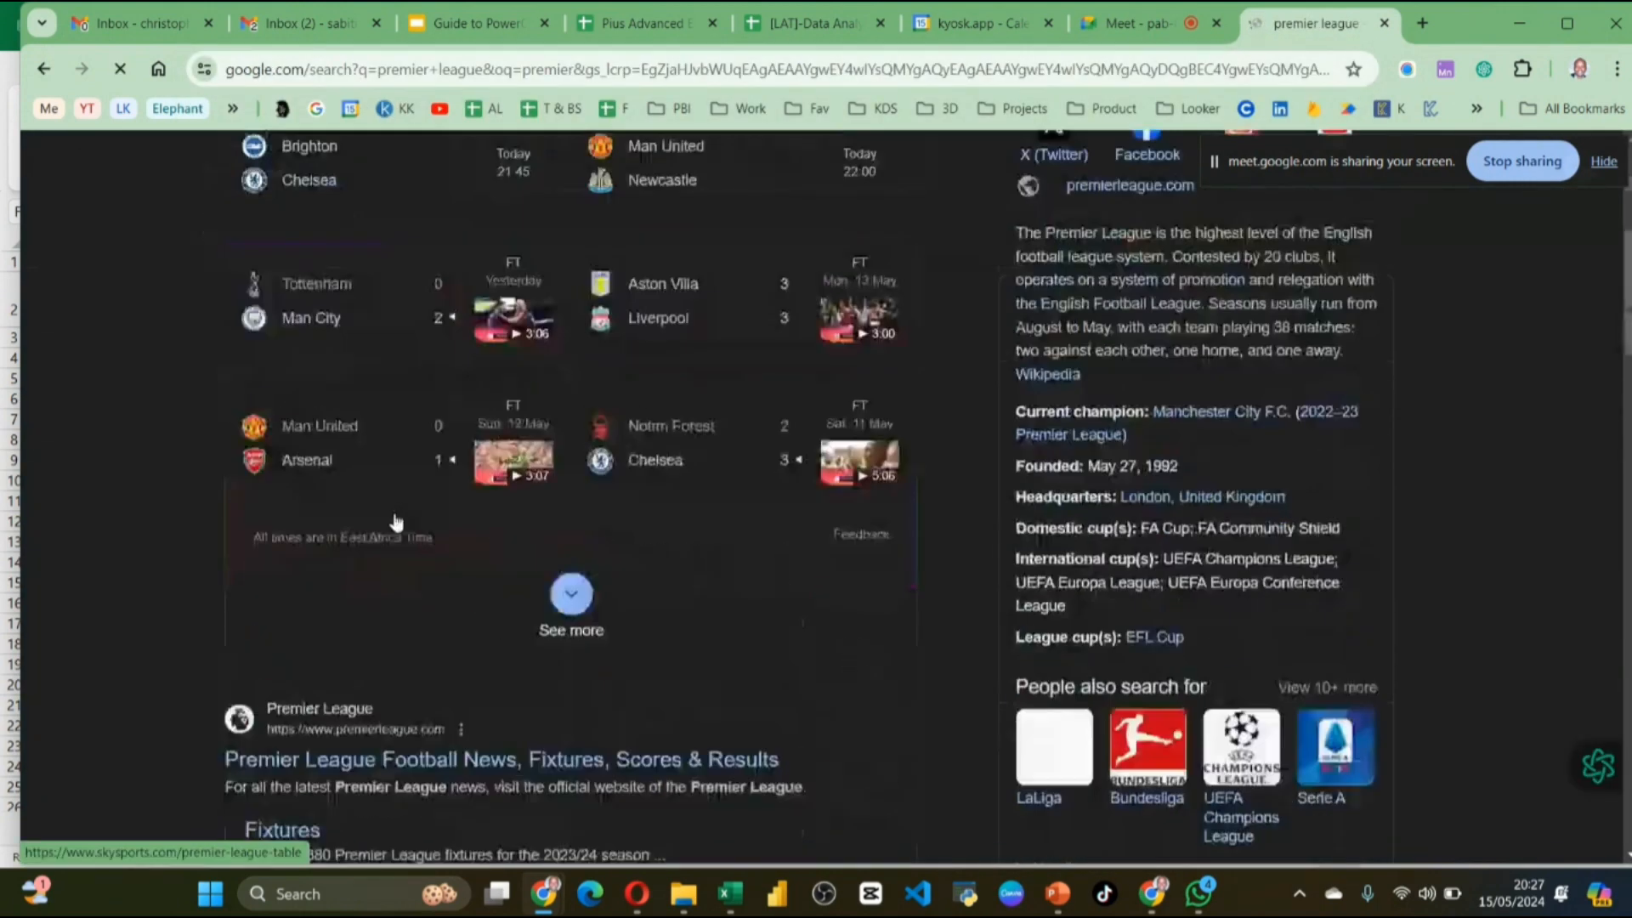
{"action": "scroll", "coordinate": [402, 511], "scroll_direction": "up", "scroll_amount": 3}
{"action": "scroll", "coordinate": [401, 511], "scroll_direction": "up", "scroll_amount": 2}
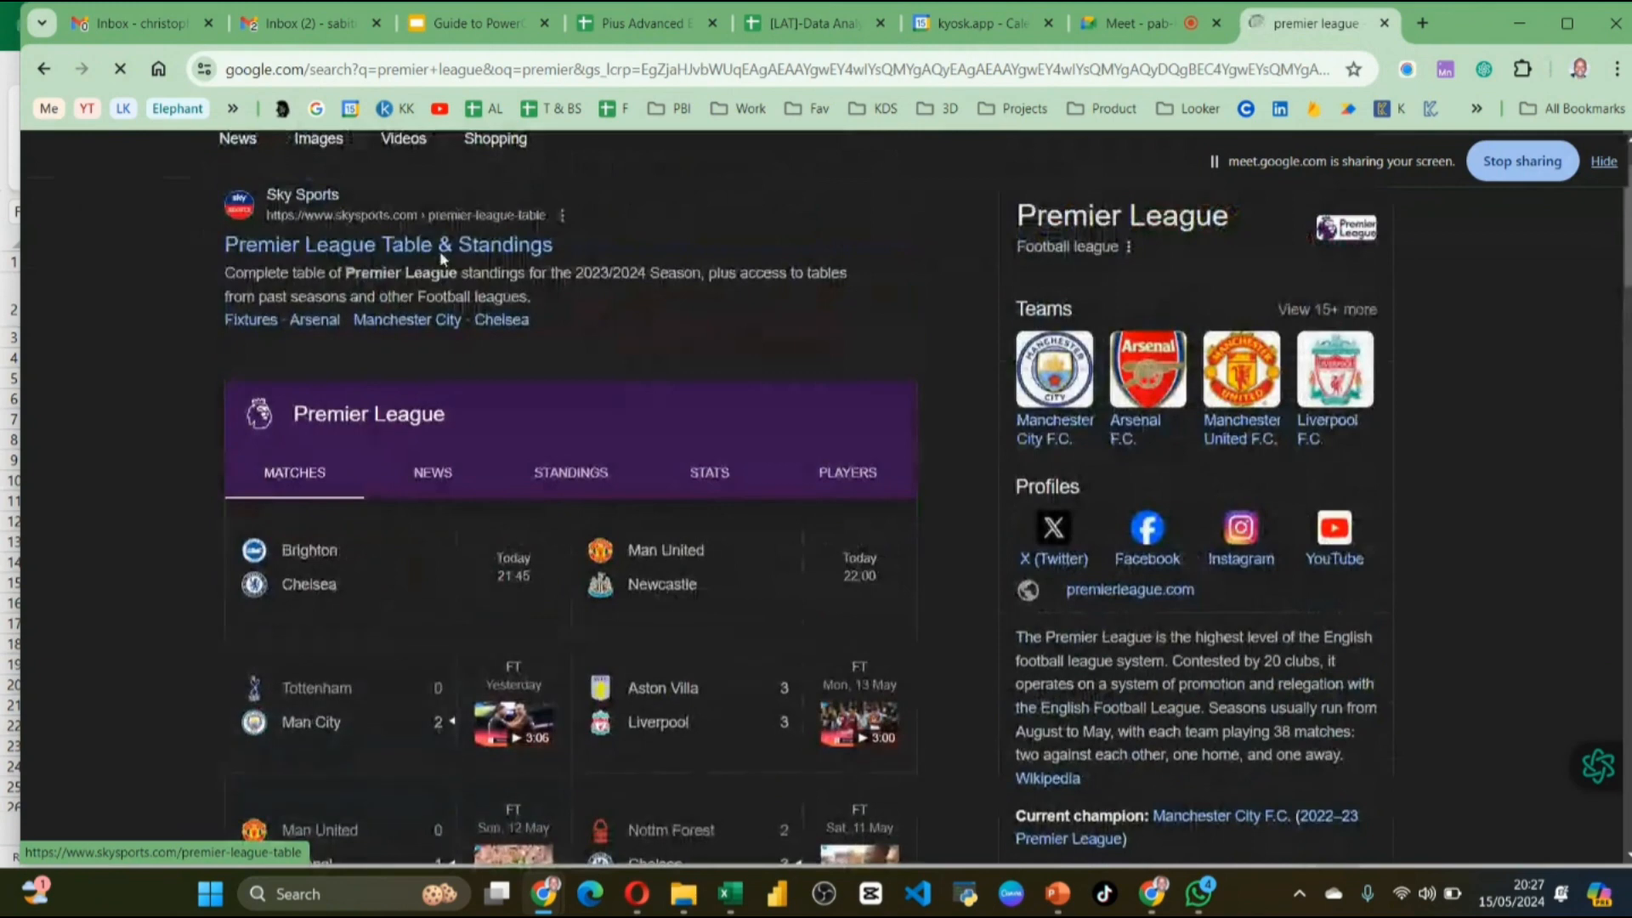
{"action": "left_click", "coordinate": [379, 249]}
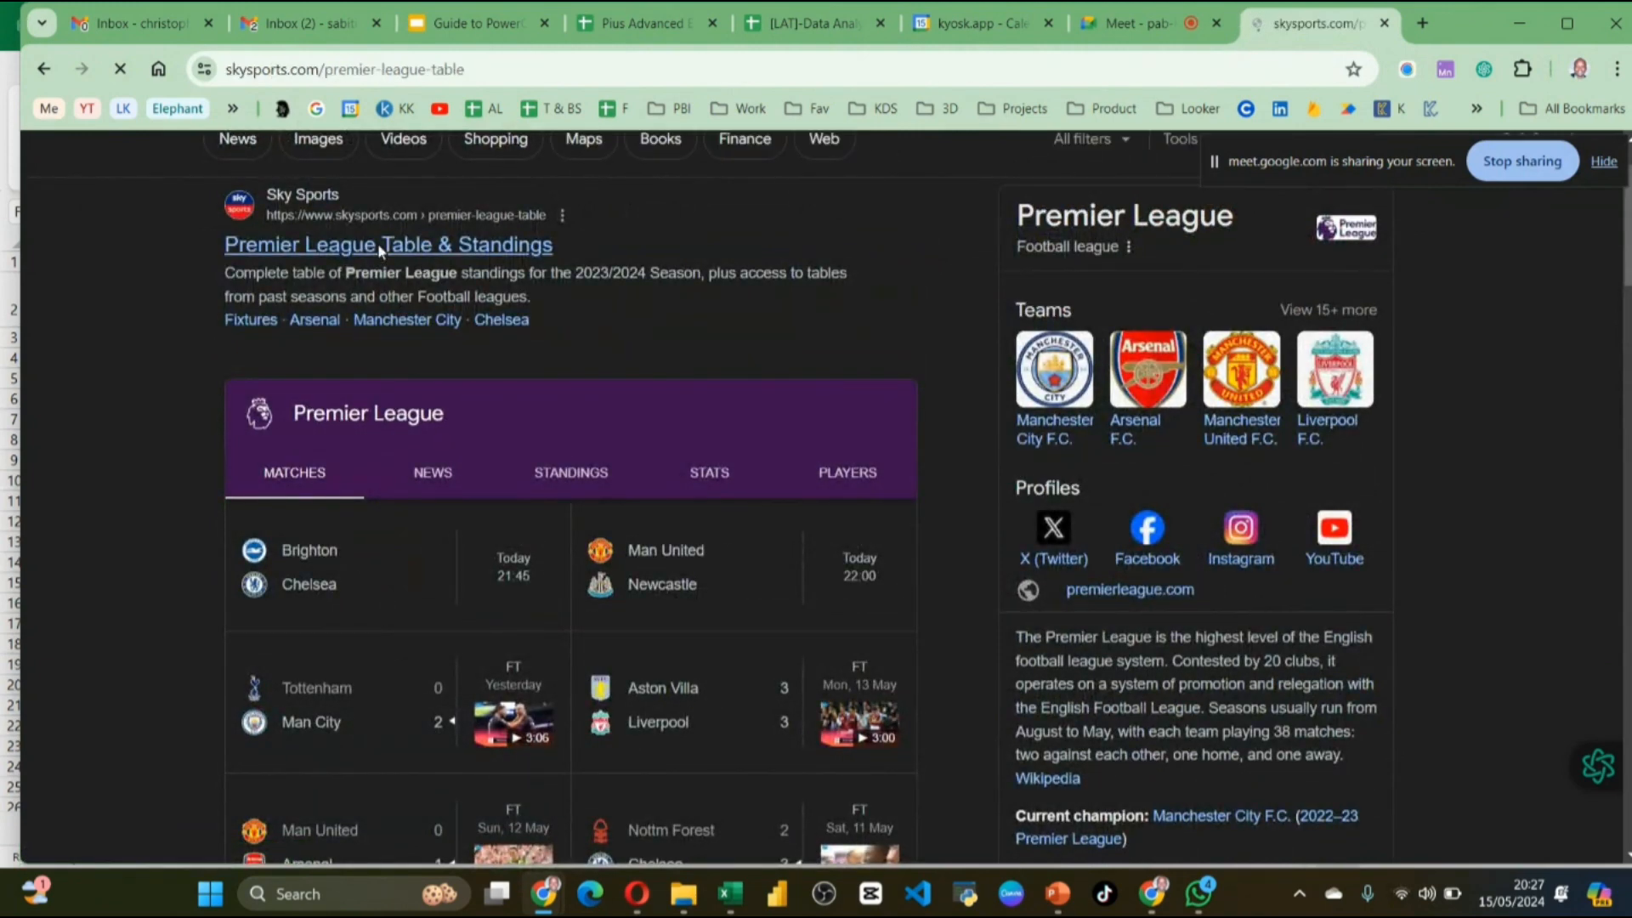
{"action": "scroll", "coordinate": [587, 429], "scroll_direction": "down", "scroll_amount": 7}
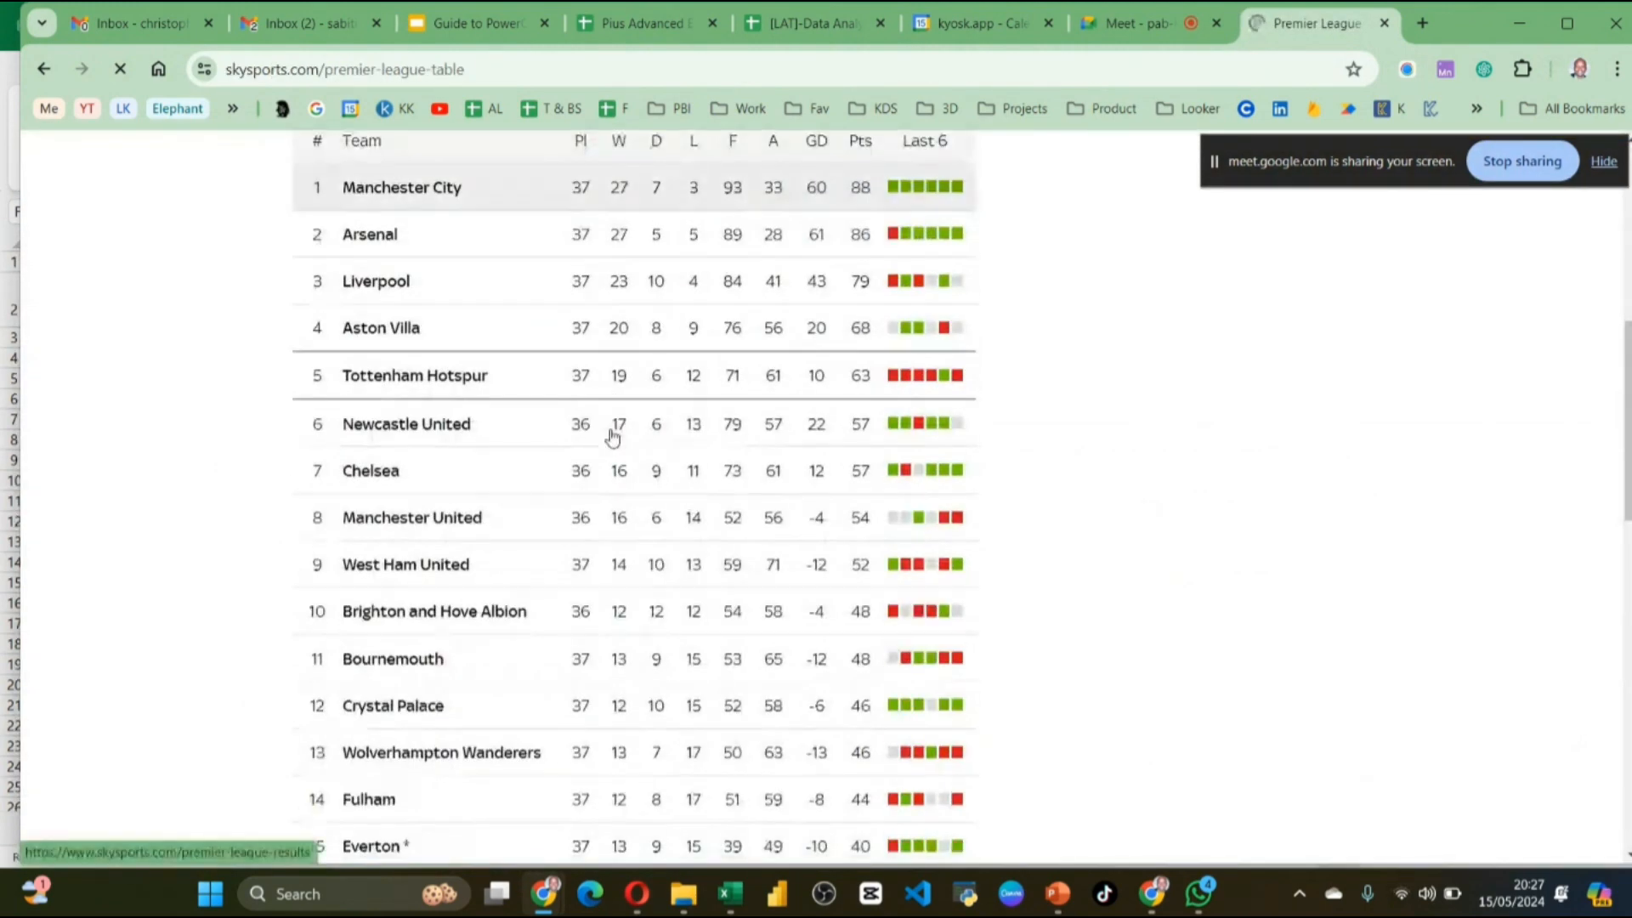
{"action": "scroll", "coordinate": [612, 437], "scroll_direction": "down", "scroll_amount": 7}
{"action": "scroll", "coordinate": [612, 437], "scroll_direction": "up", "scroll_amount": 11}
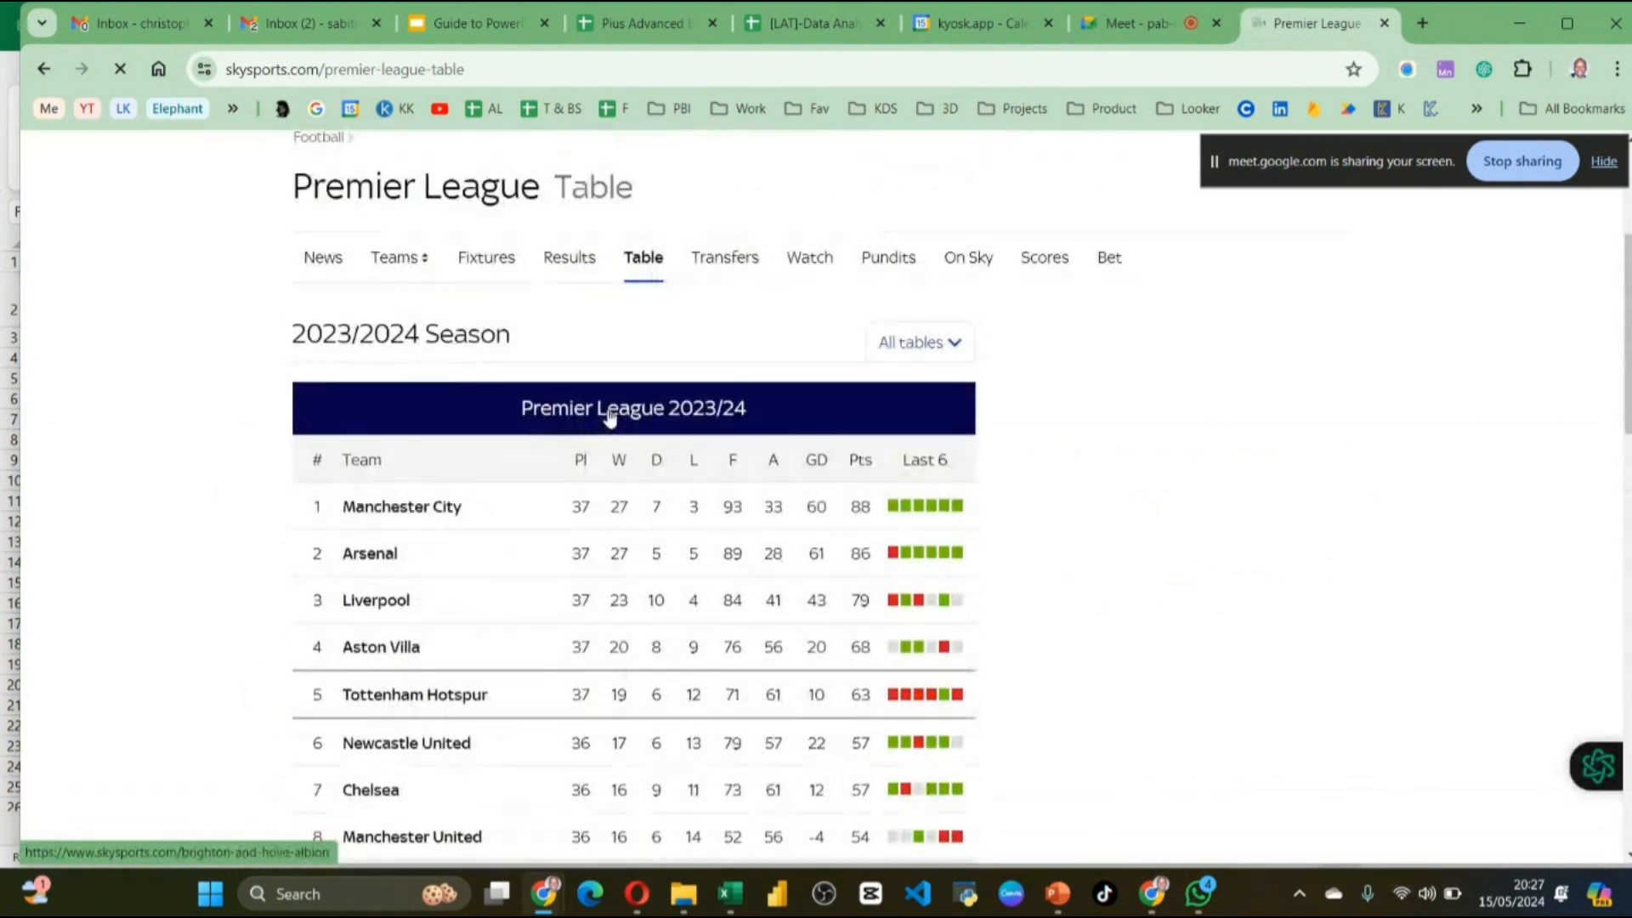
{"action": "scroll", "coordinate": [609, 417], "scroll_direction": "down", "scroll_amount": 6}
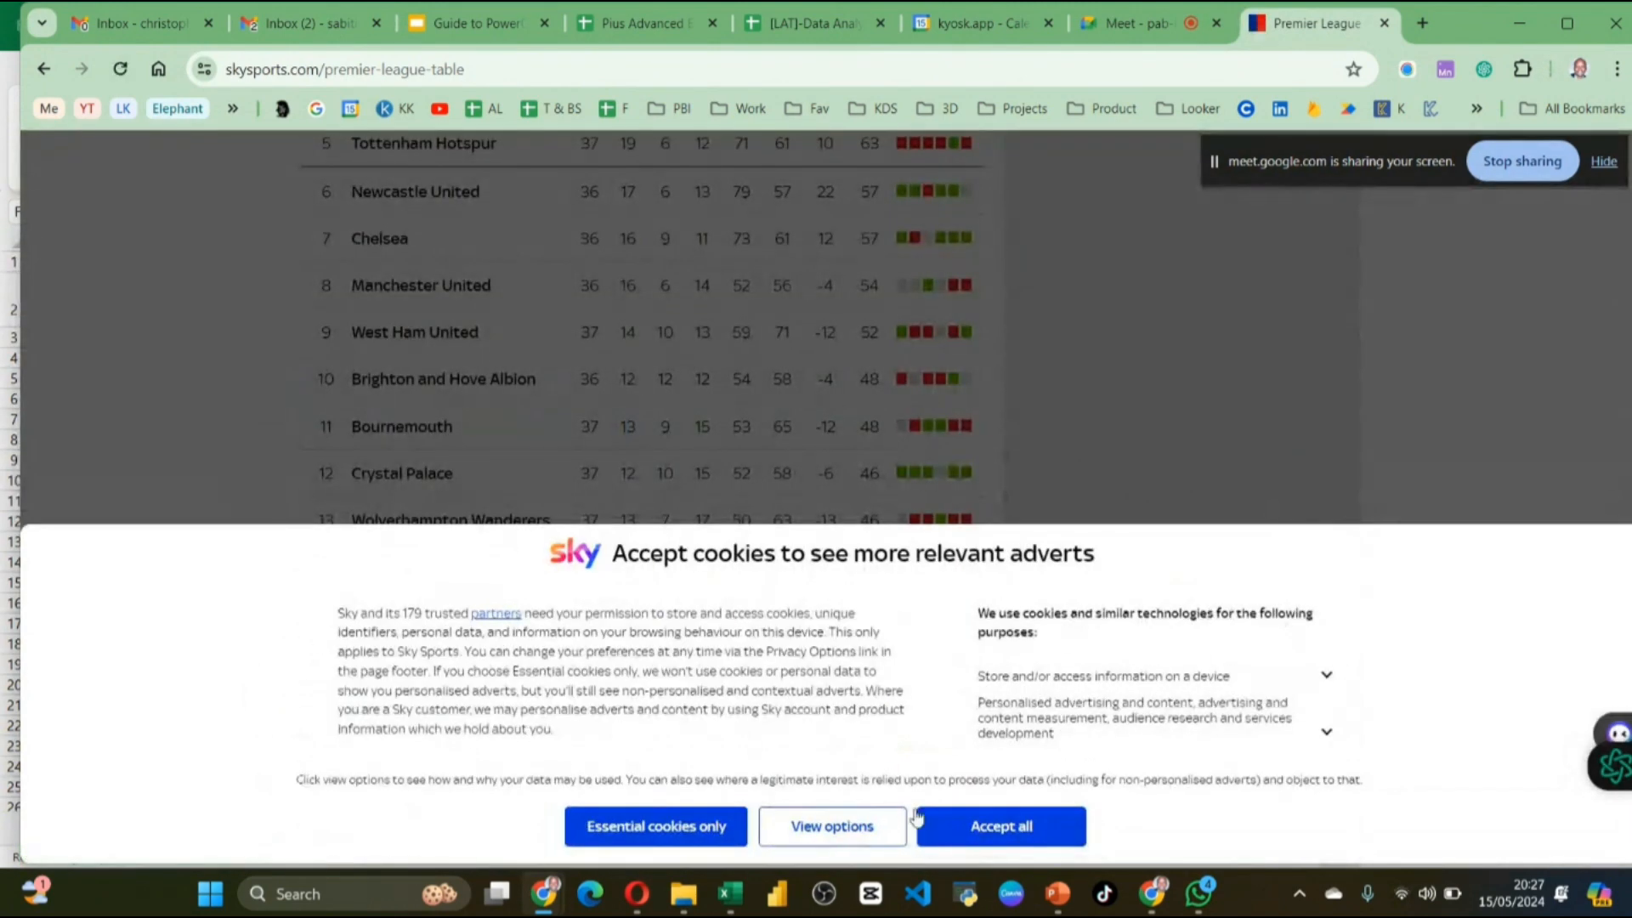
{"action": "left_click", "coordinate": [979, 830]}
Step: Select and copy the entire Premier League 2023/24 table, from its header row through the Last updated line
{"action": "scroll", "coordinate": [664, 506], "scroll_direction": "up", "scroll_amount": 9}
{"action": "scroll", "coordinate": [664, 507], "scroll_direction": "down", "scroll_amount": 3}
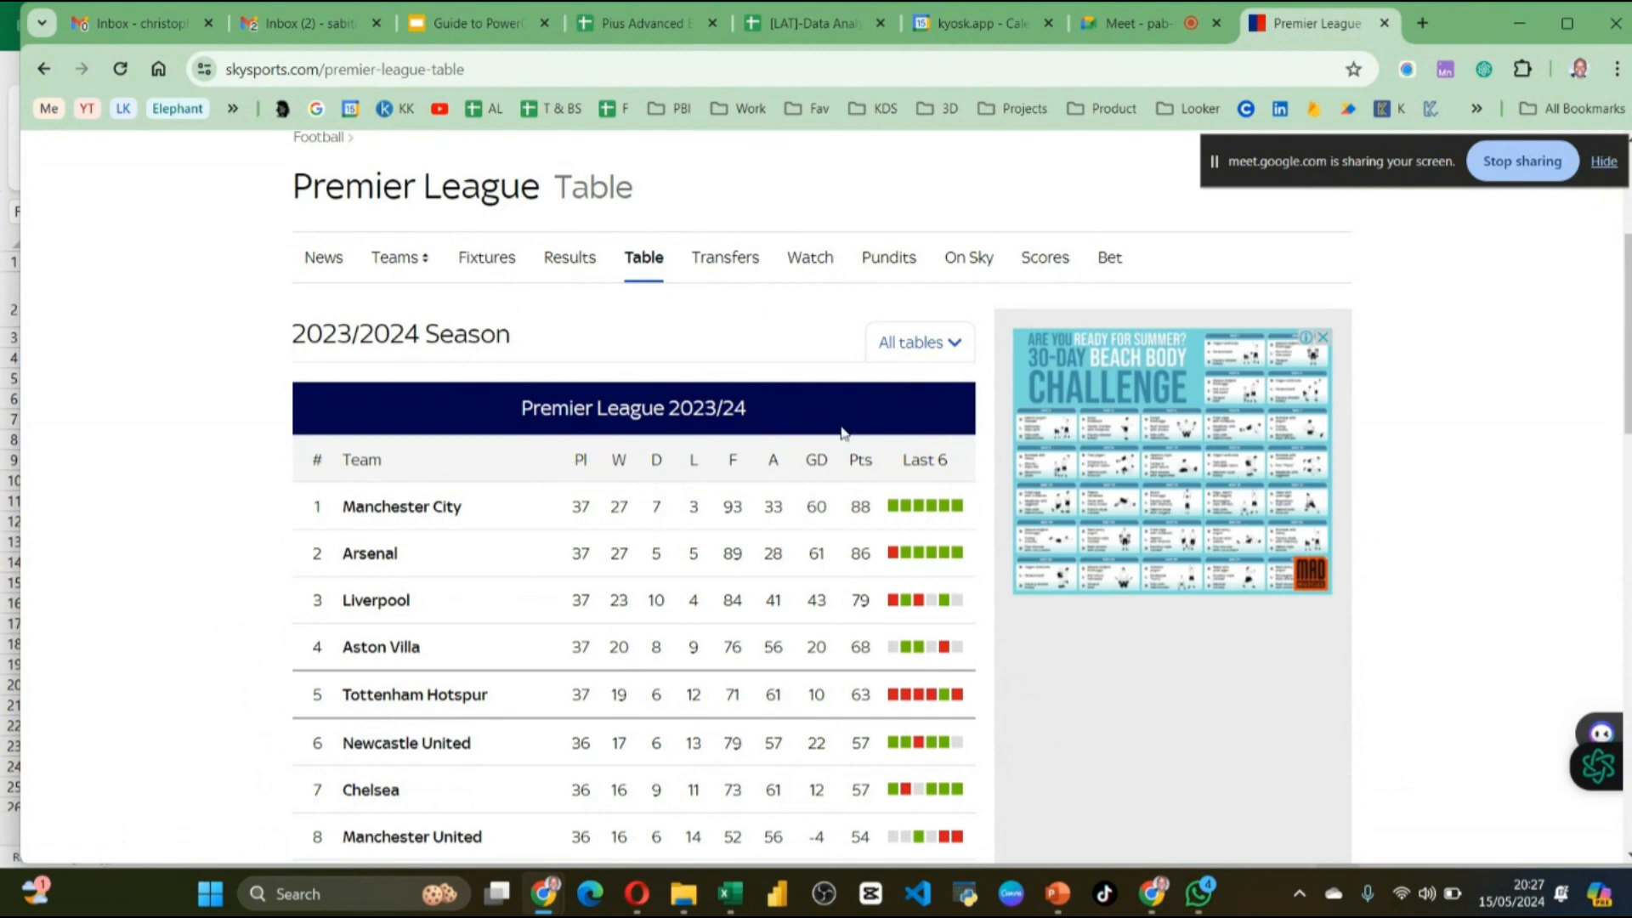
{"action": "scroll", "coordinate": [630, 357], "scroll_direction": "down", "scroll_amount": 3}
{"action": "scroll", "coordinate": [577, 389], "scroll_direction": "down", "scroll_amount": 7}
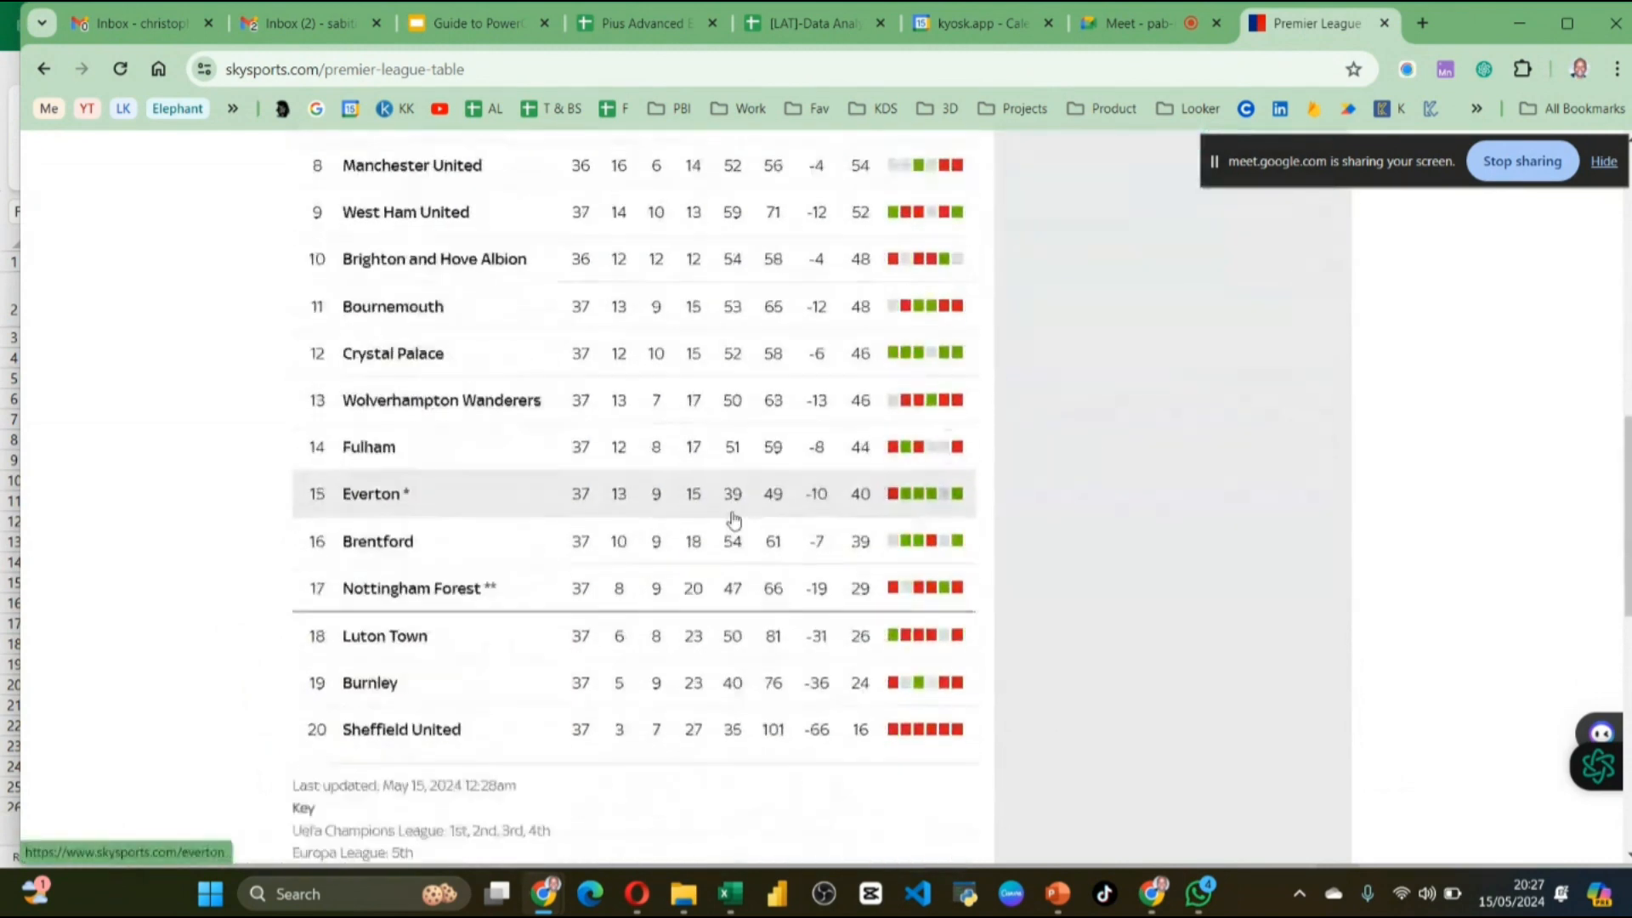
{"action": "scroll", "coordinate": [736, 519], "scroll_direction": "up", "scroll_amount": 6}
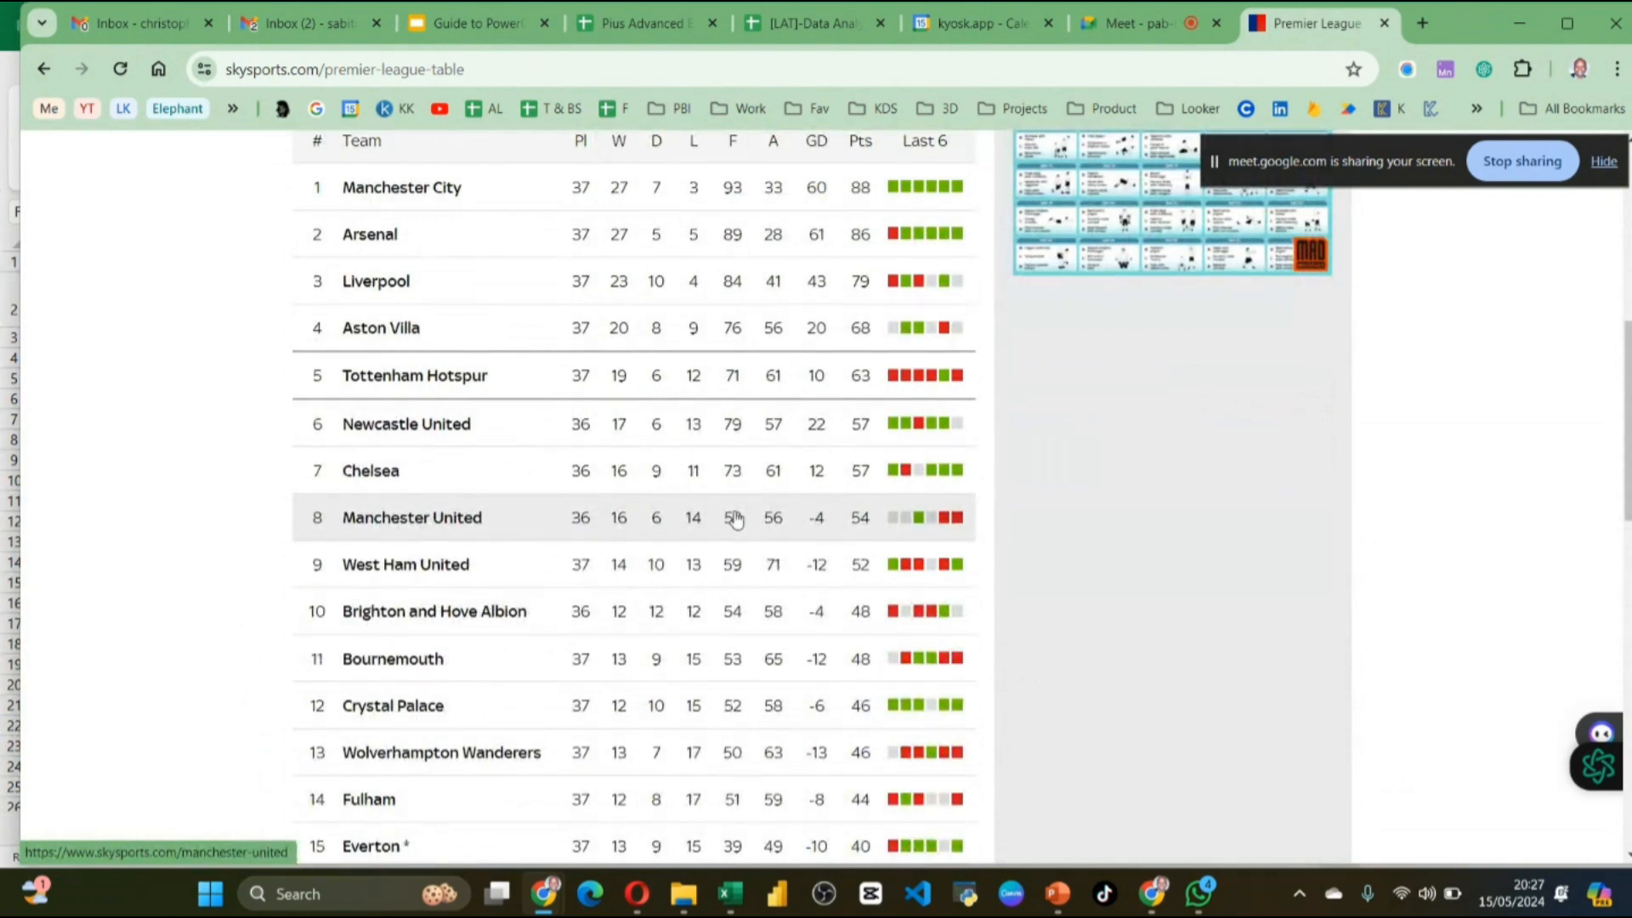
{"action": "scroll", "coordinate": [736, 518], "scroll_direction": "up", "scroll_amount": 1}
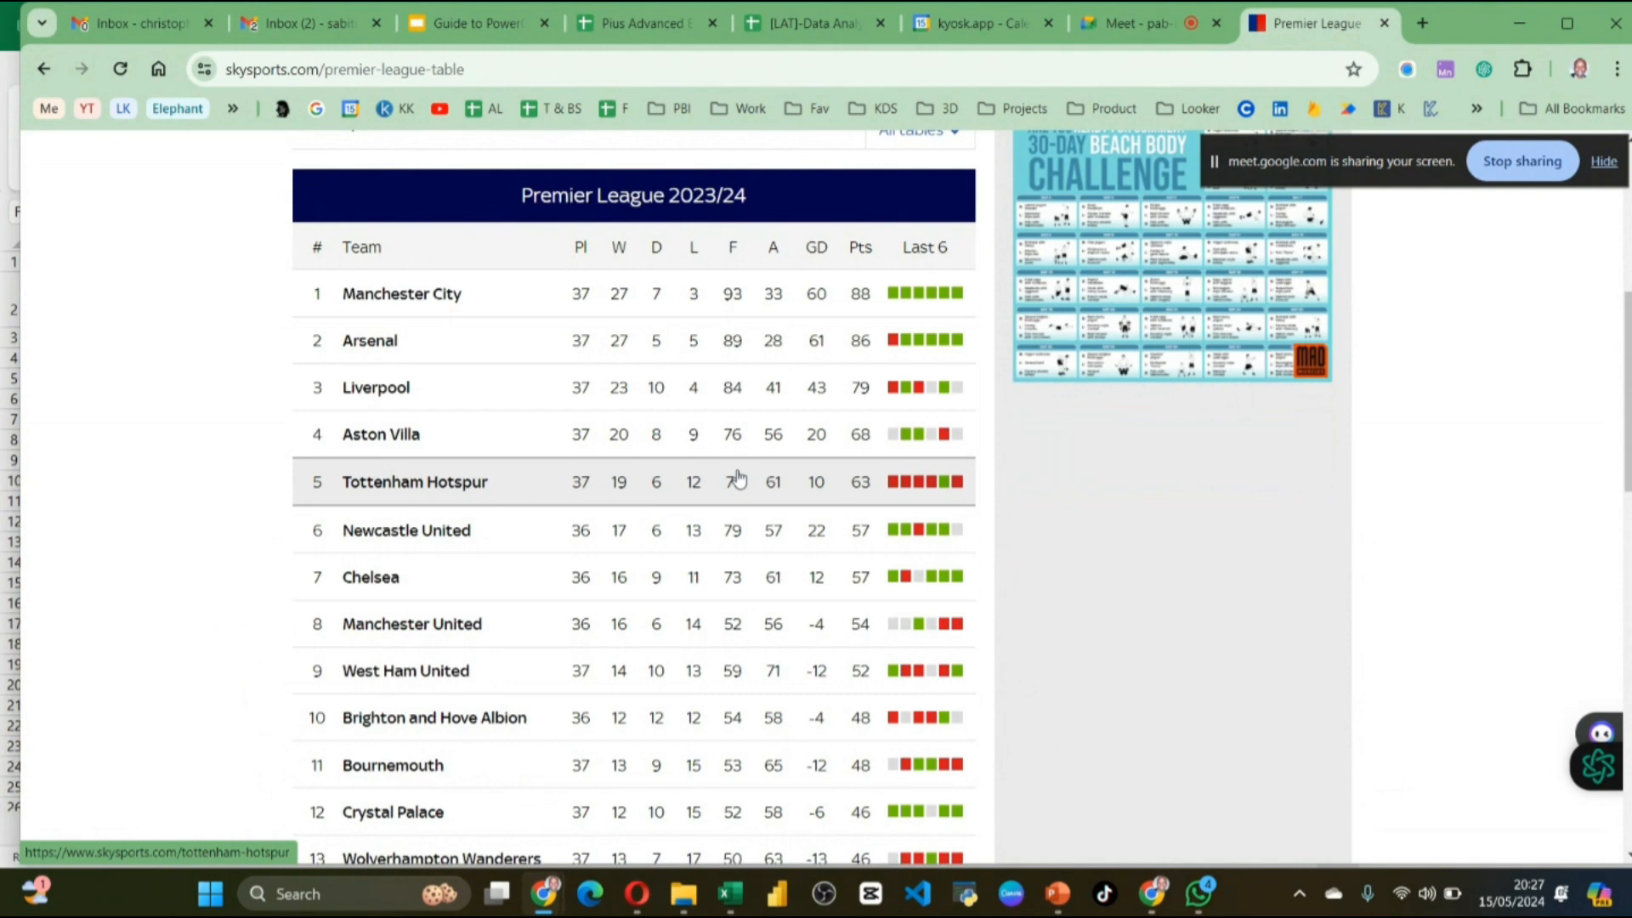
{"action": "scroll", "coordinate": [583, 357], "scroll_direction": "up", "scroll_amount": 2}
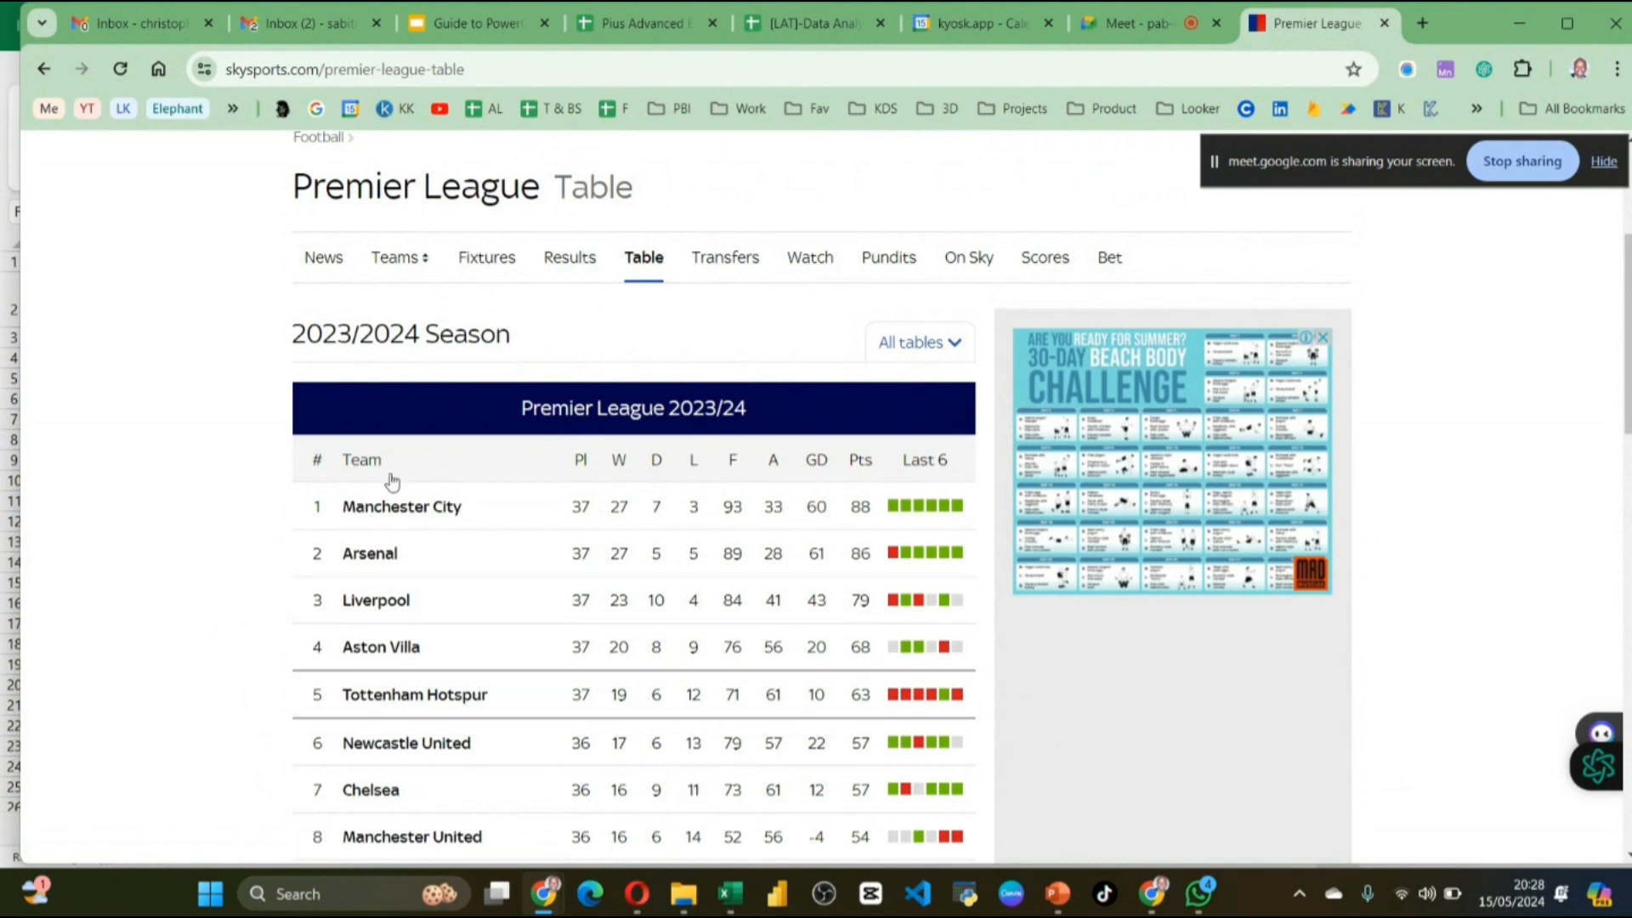
{"action": "left_click_drag", "start_coordinate": [311, 459], "coordinate": [959, 368]}
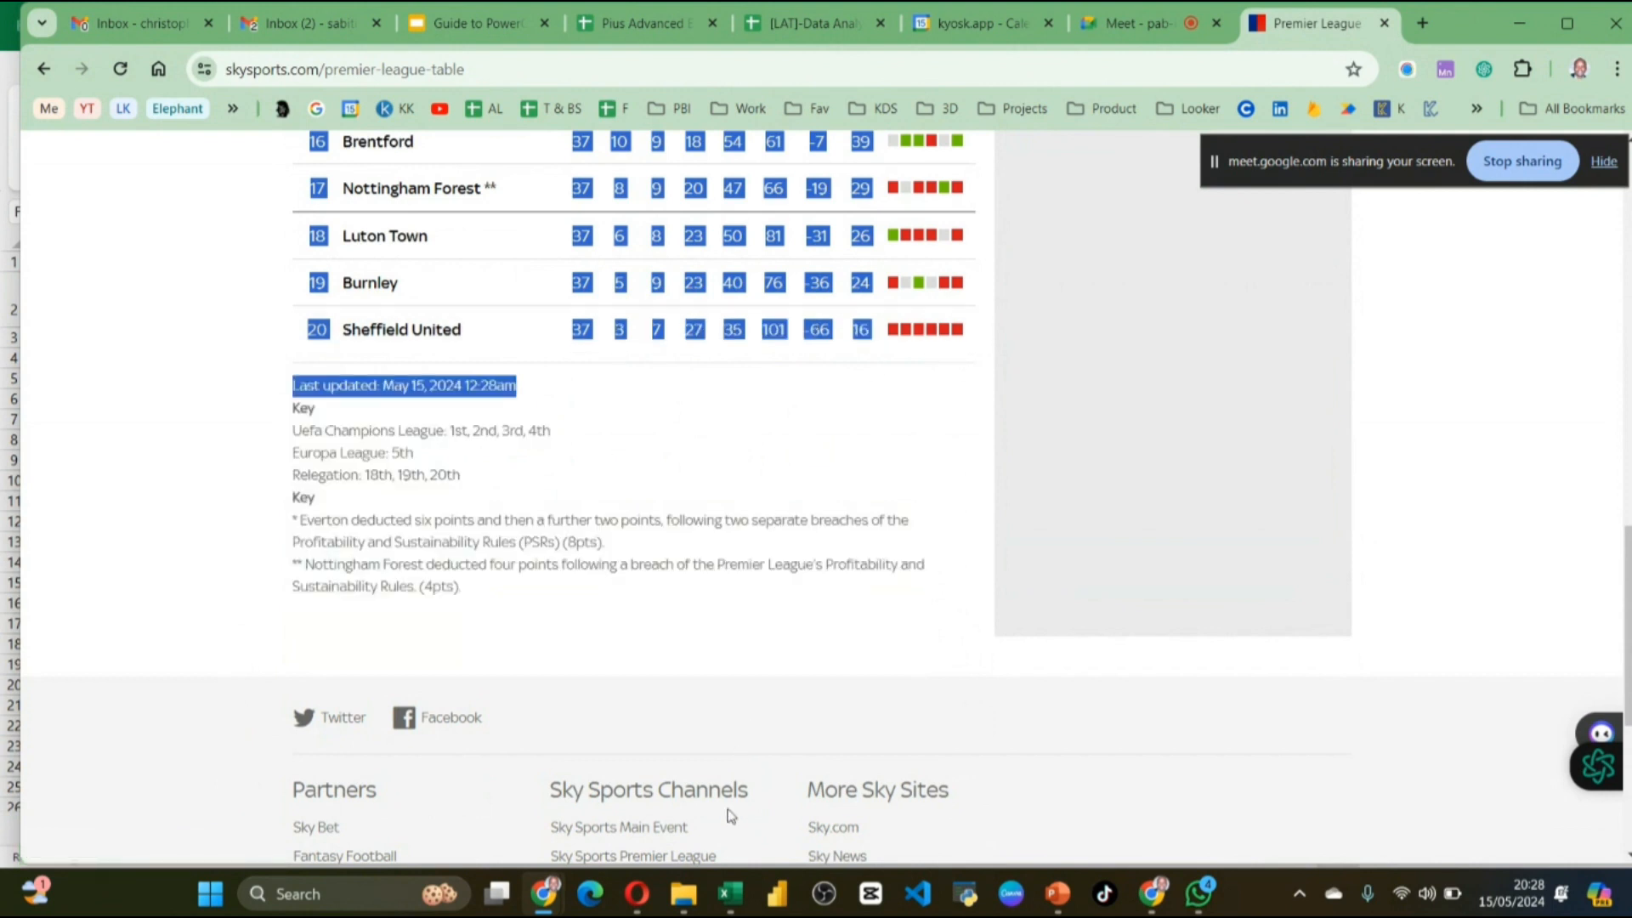
Step: Close the FoodMart_sample Data.xlsx workbook and switch to Book1 in Excel
{"action": "left_click", "coordinate": [730, 893]}
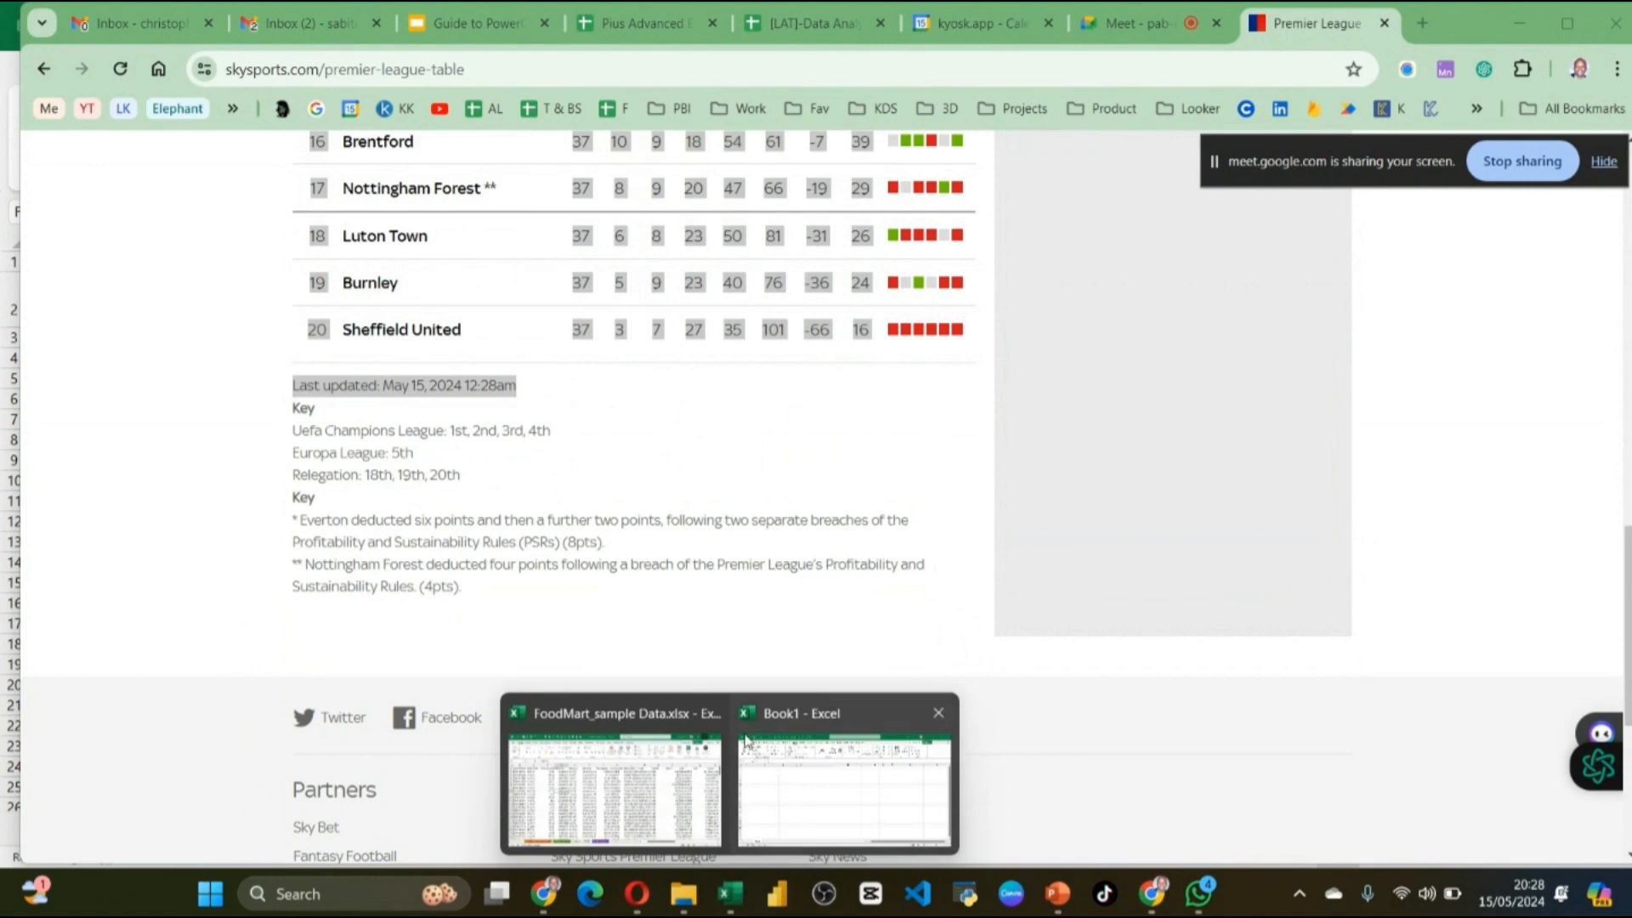
{"action": "mouse_move", "coordinate": [712, 716]}
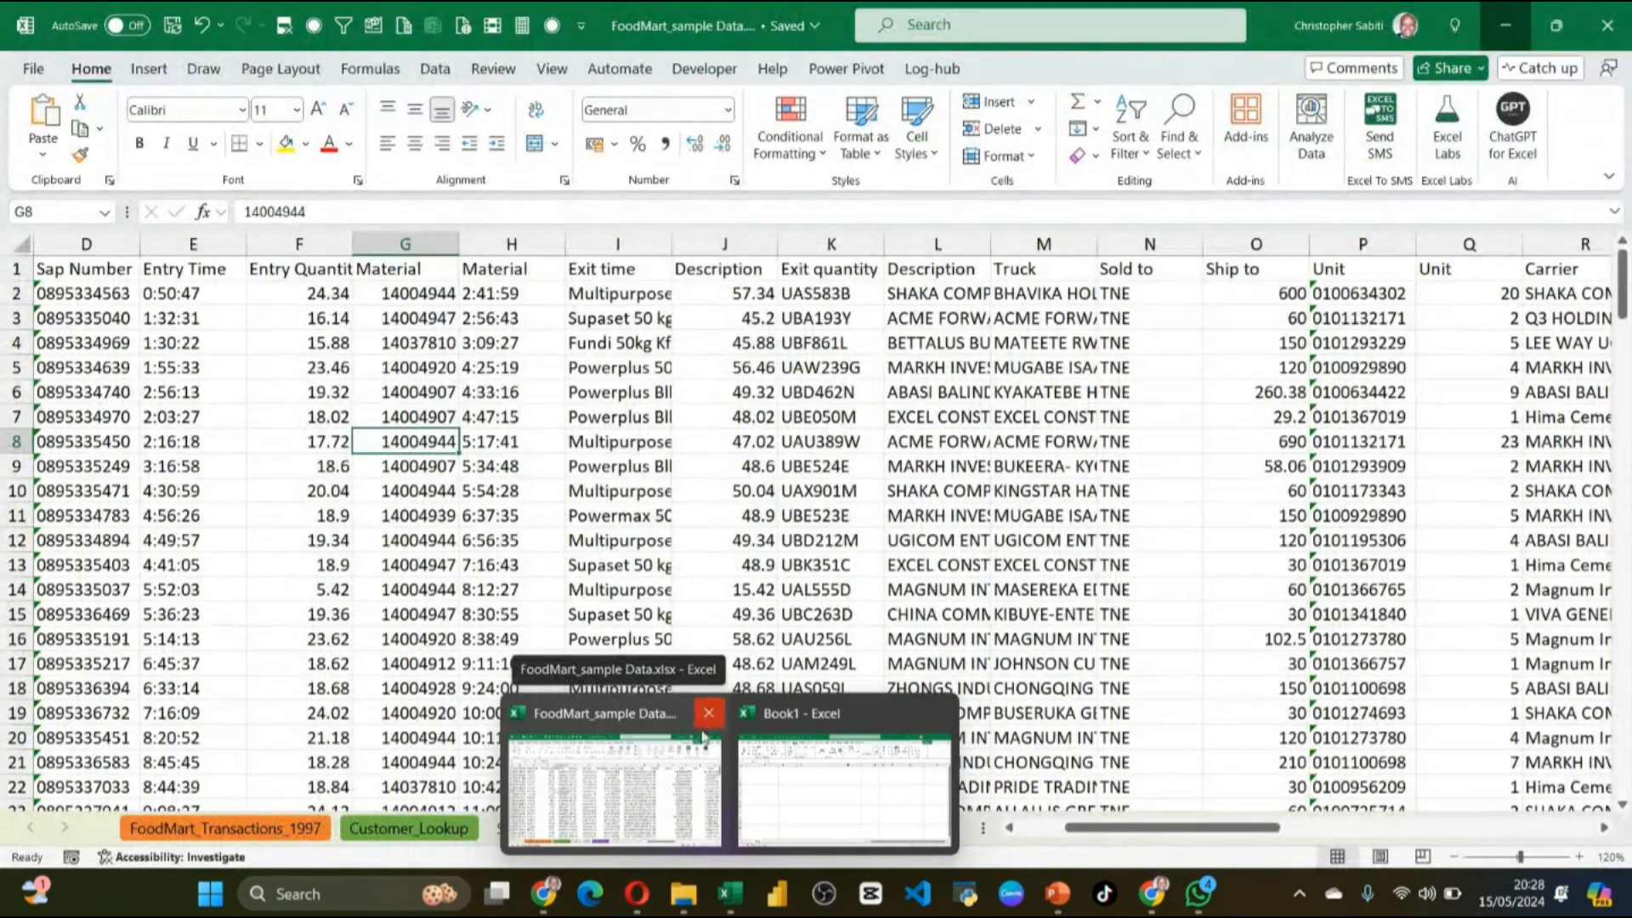
{"action": "left_click", "coordinate": [709, 713]}
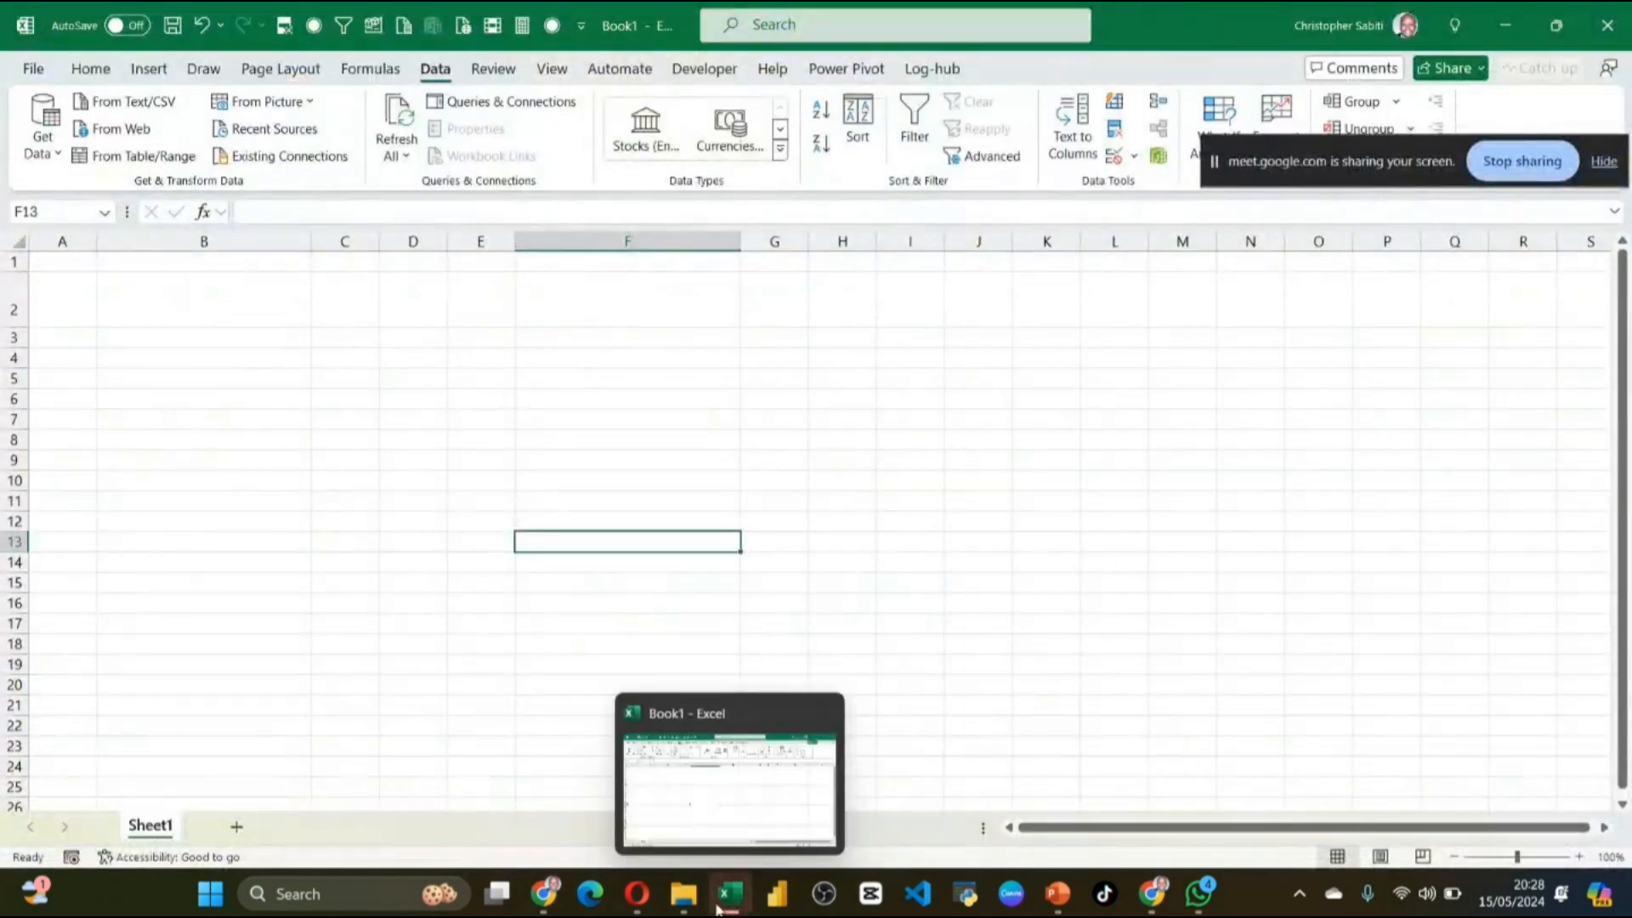
Step: Delete the oversized empty row 2 from Sheet1
{"action": "left_click", "coordinate": [154, 313]}
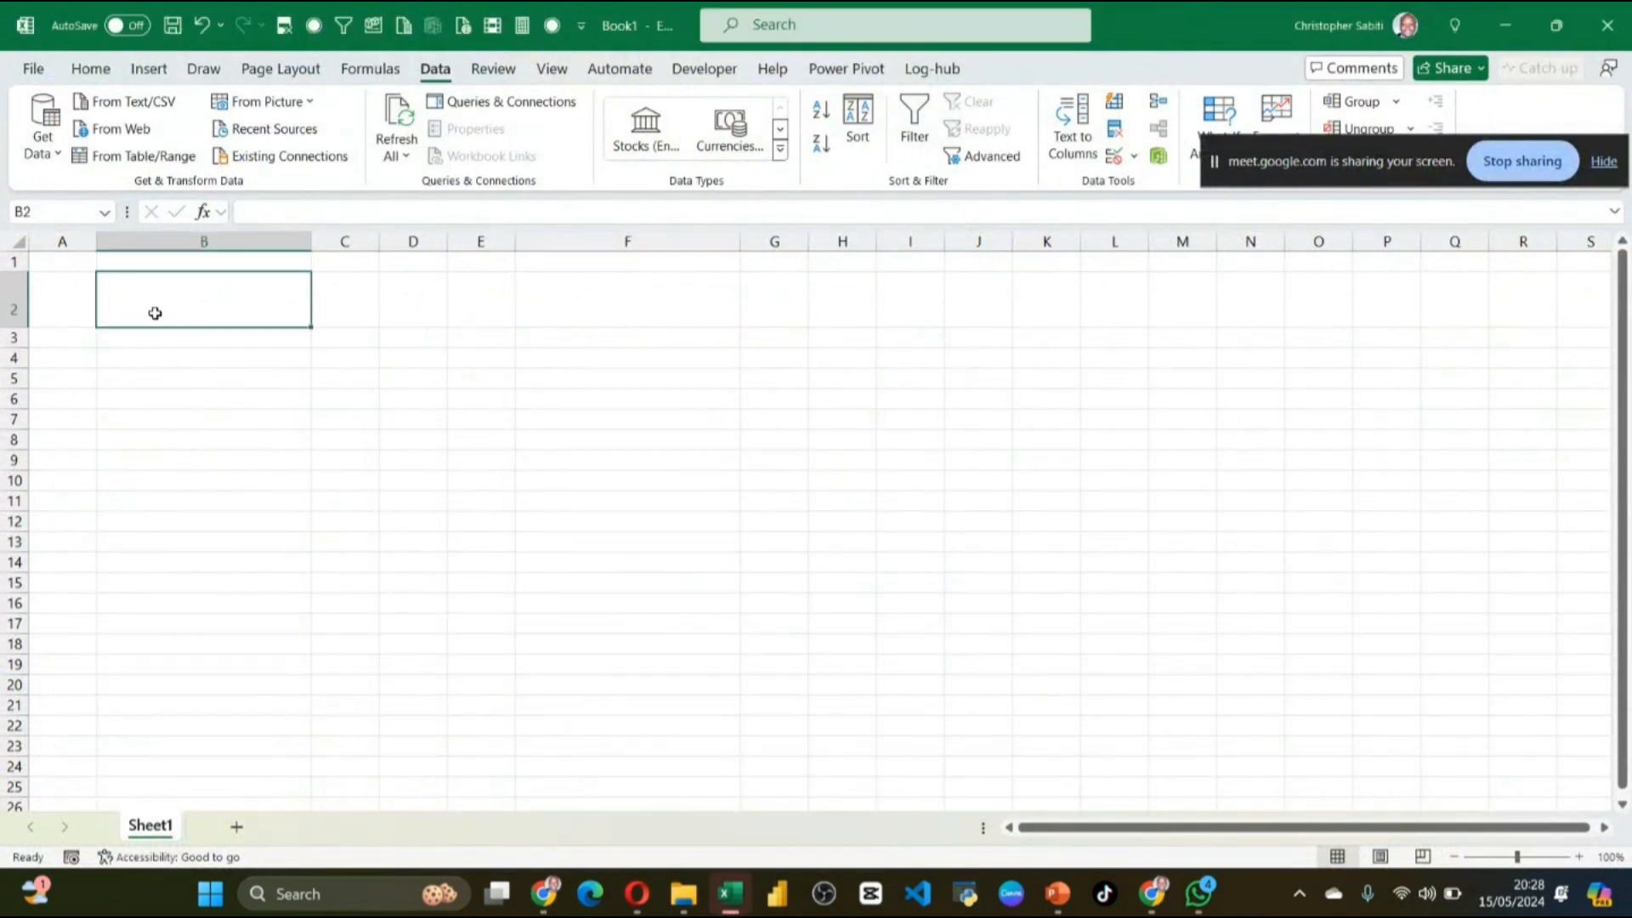
{"action": "left_click", "coordinate": [7, 329]}
{"action": "left_click", "coordinate": [13, 308]}
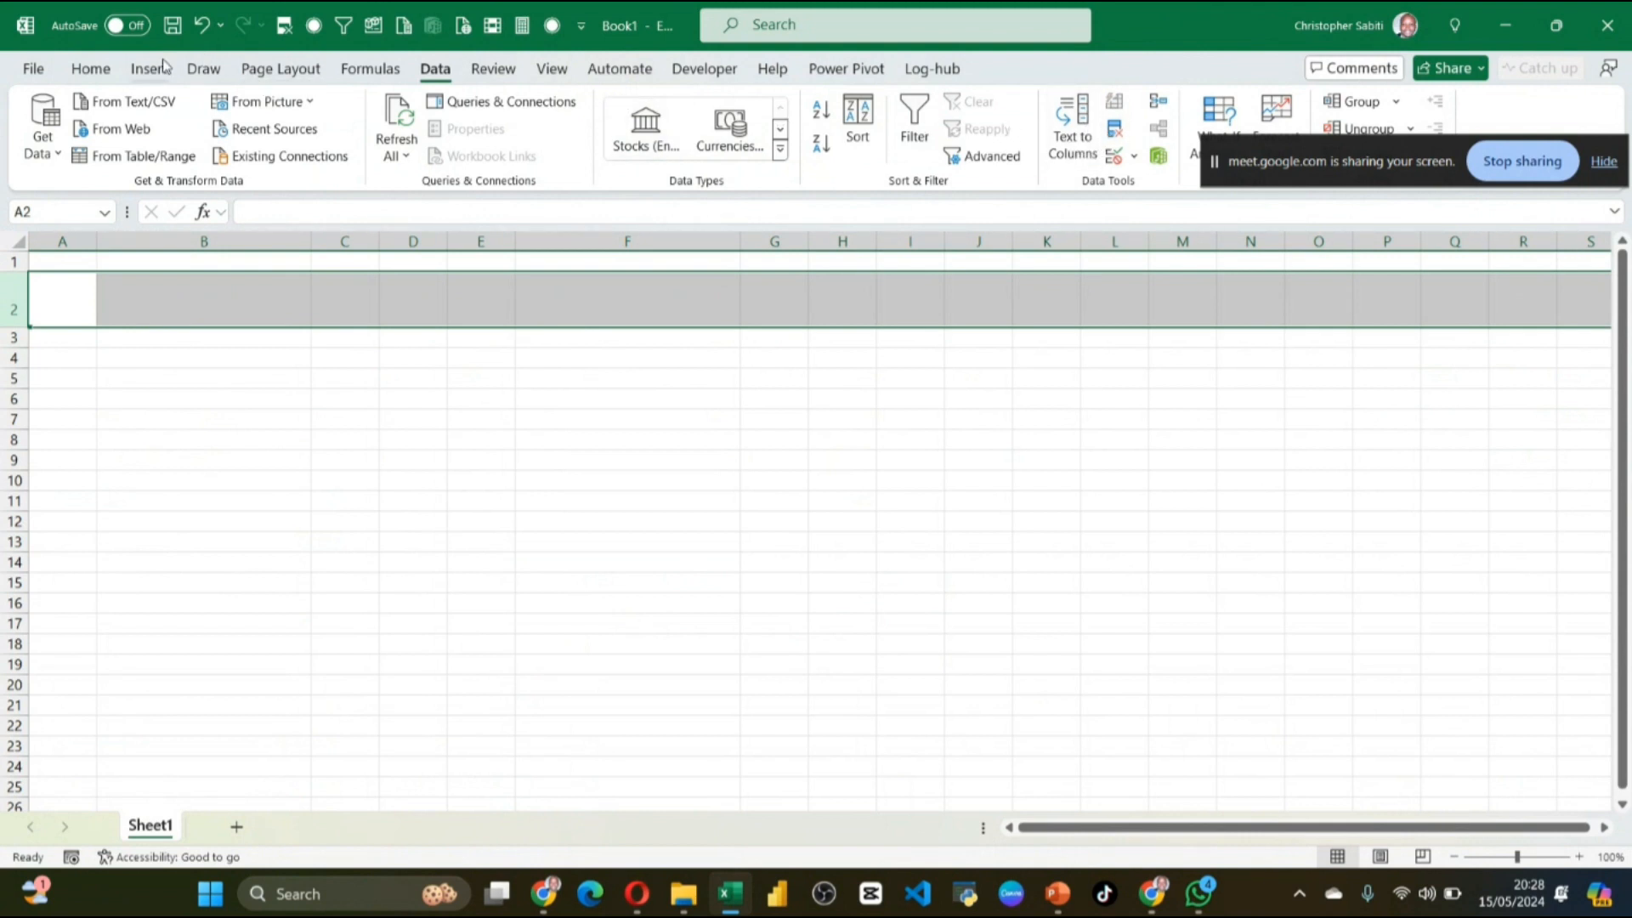
{"action": "left_click", "coordinate": [102, 70]}
{"action": "left_click", "coordinate": [995, 134]}
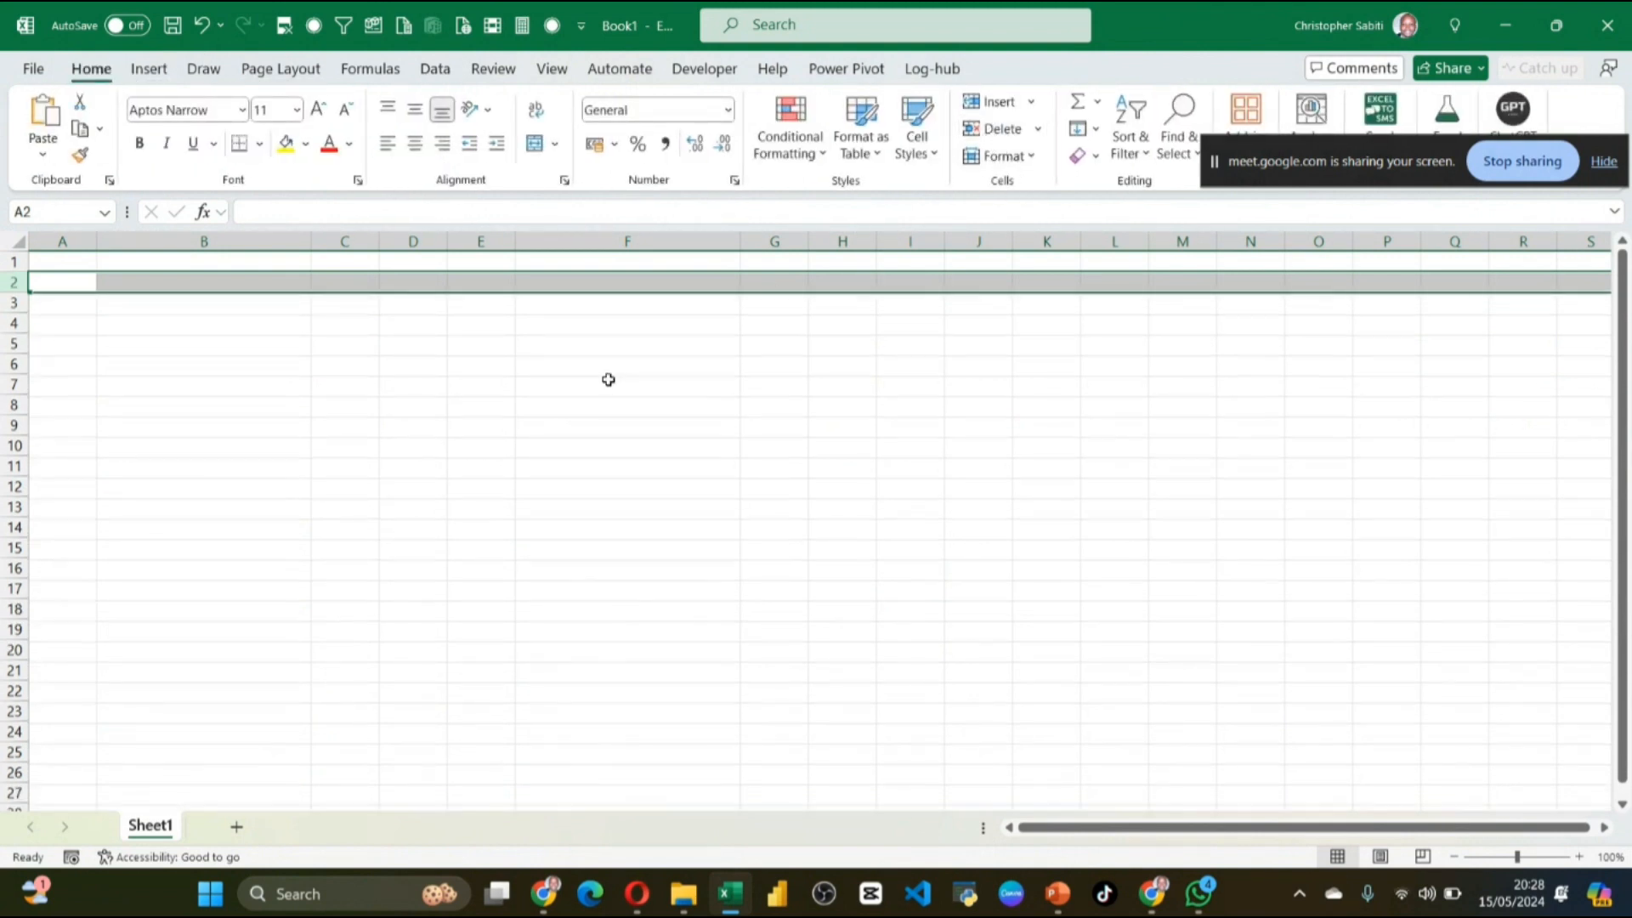
{"action": "left_click_drag", "start_coordinate": [347, 485], "coordinate": [339, 469]}
Step: Paste the copied Premier League table into Sheet1 starting at cell B2 and review the pasted rows
{"action": "left_click", "coordinate": [125, 283]}
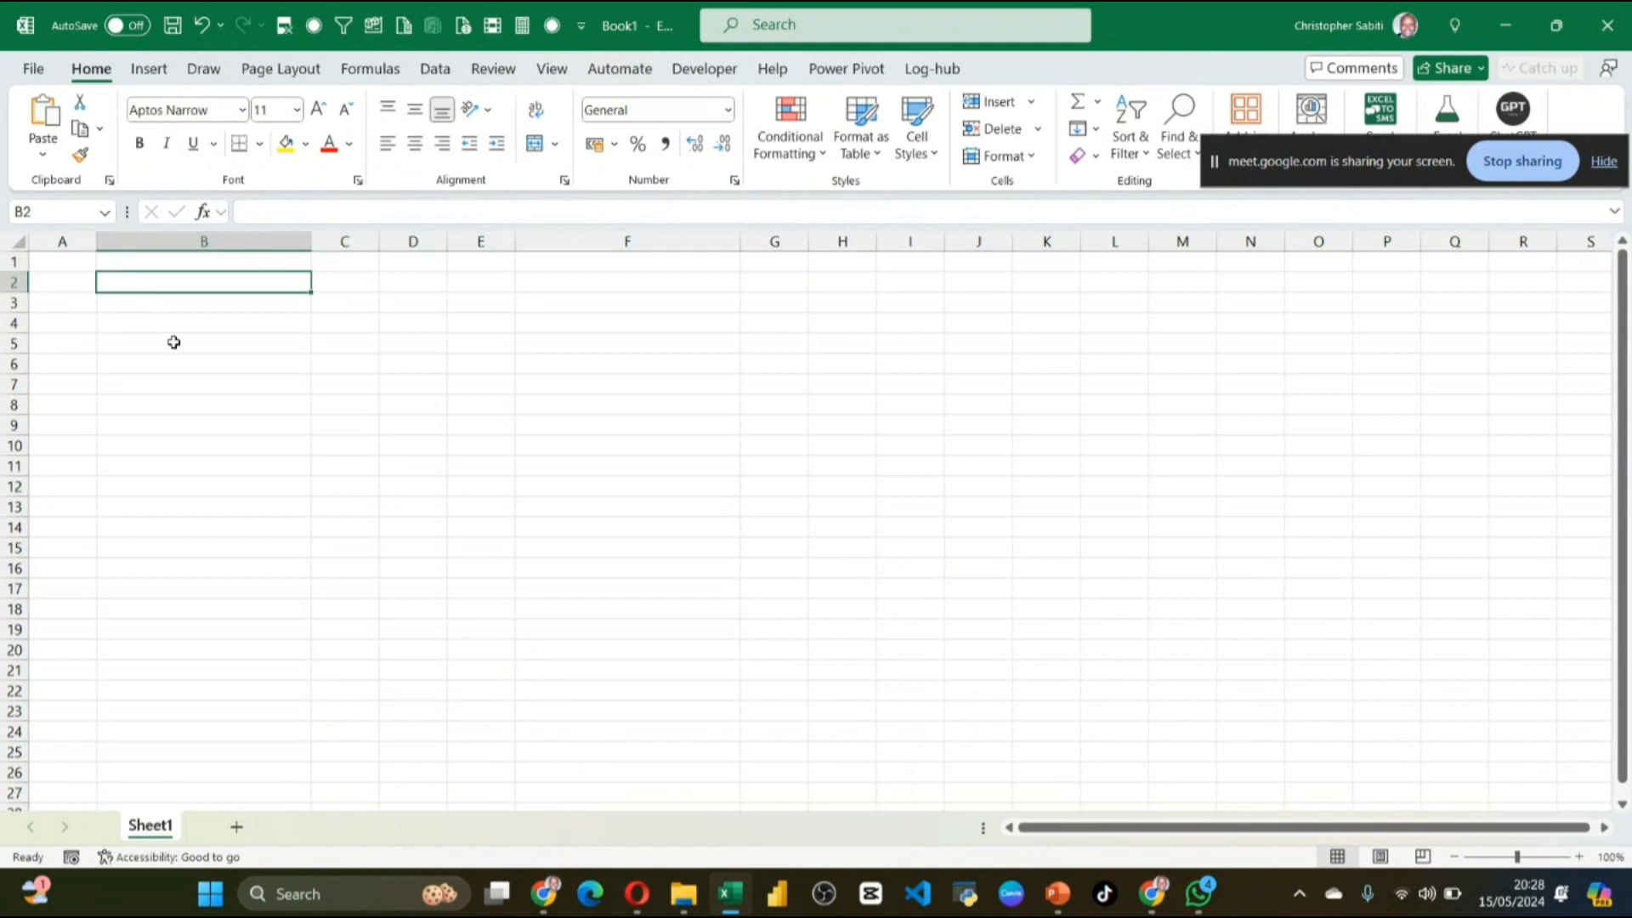
{"action": "key", "text": "ctrl+v"}
{"action": "left_click", "coordinate": [648, 450]}
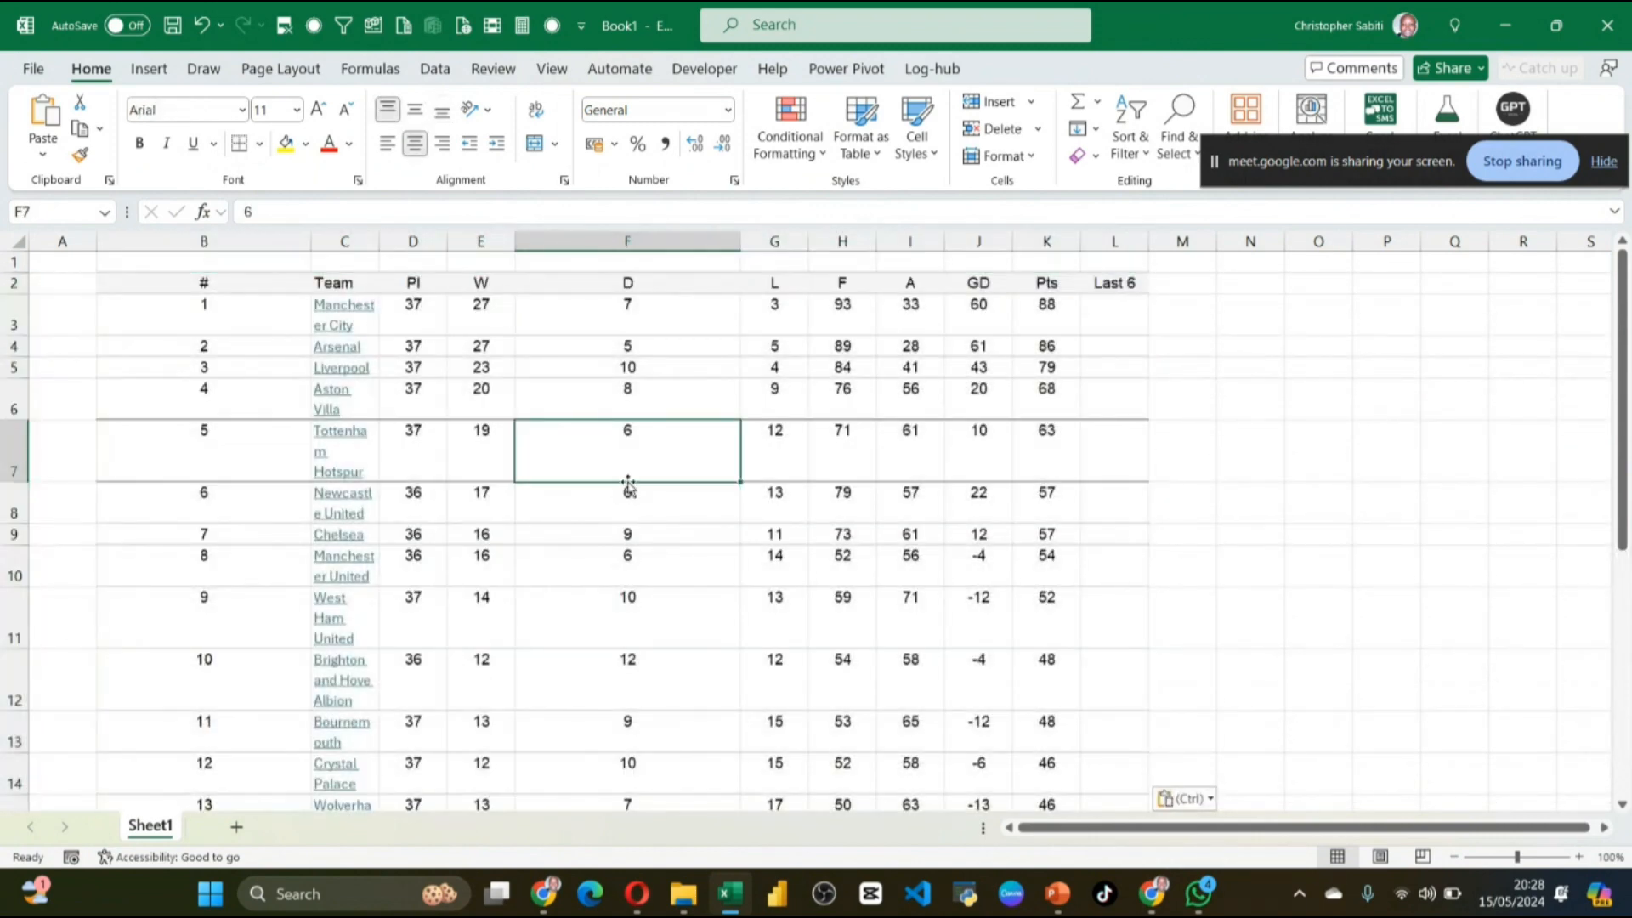
{"action": "scroll", "coordinate": [680, 488], "scroll_direction": "down", "scroll_amount": 6}
{"action": "scroll", "coordinate": [723, 490], "scroll_direction": "up", "scroll_amount": 5}
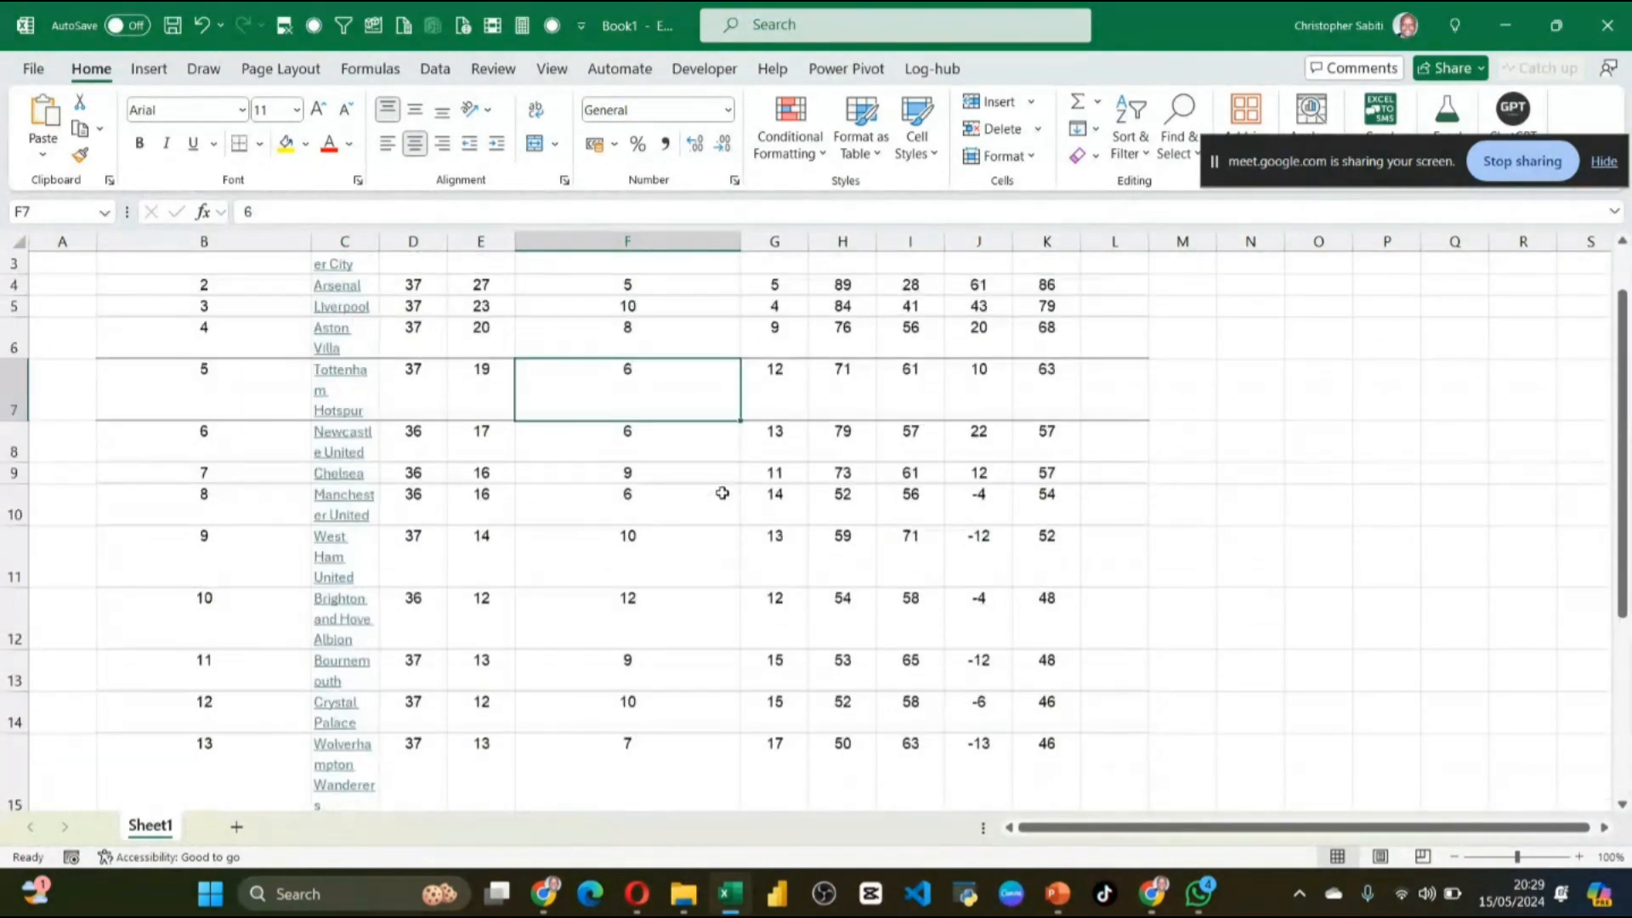
{"action": "scroll", "coordinate": [721, 481], "scroll_direction": "up", "scroll_amount": 1}
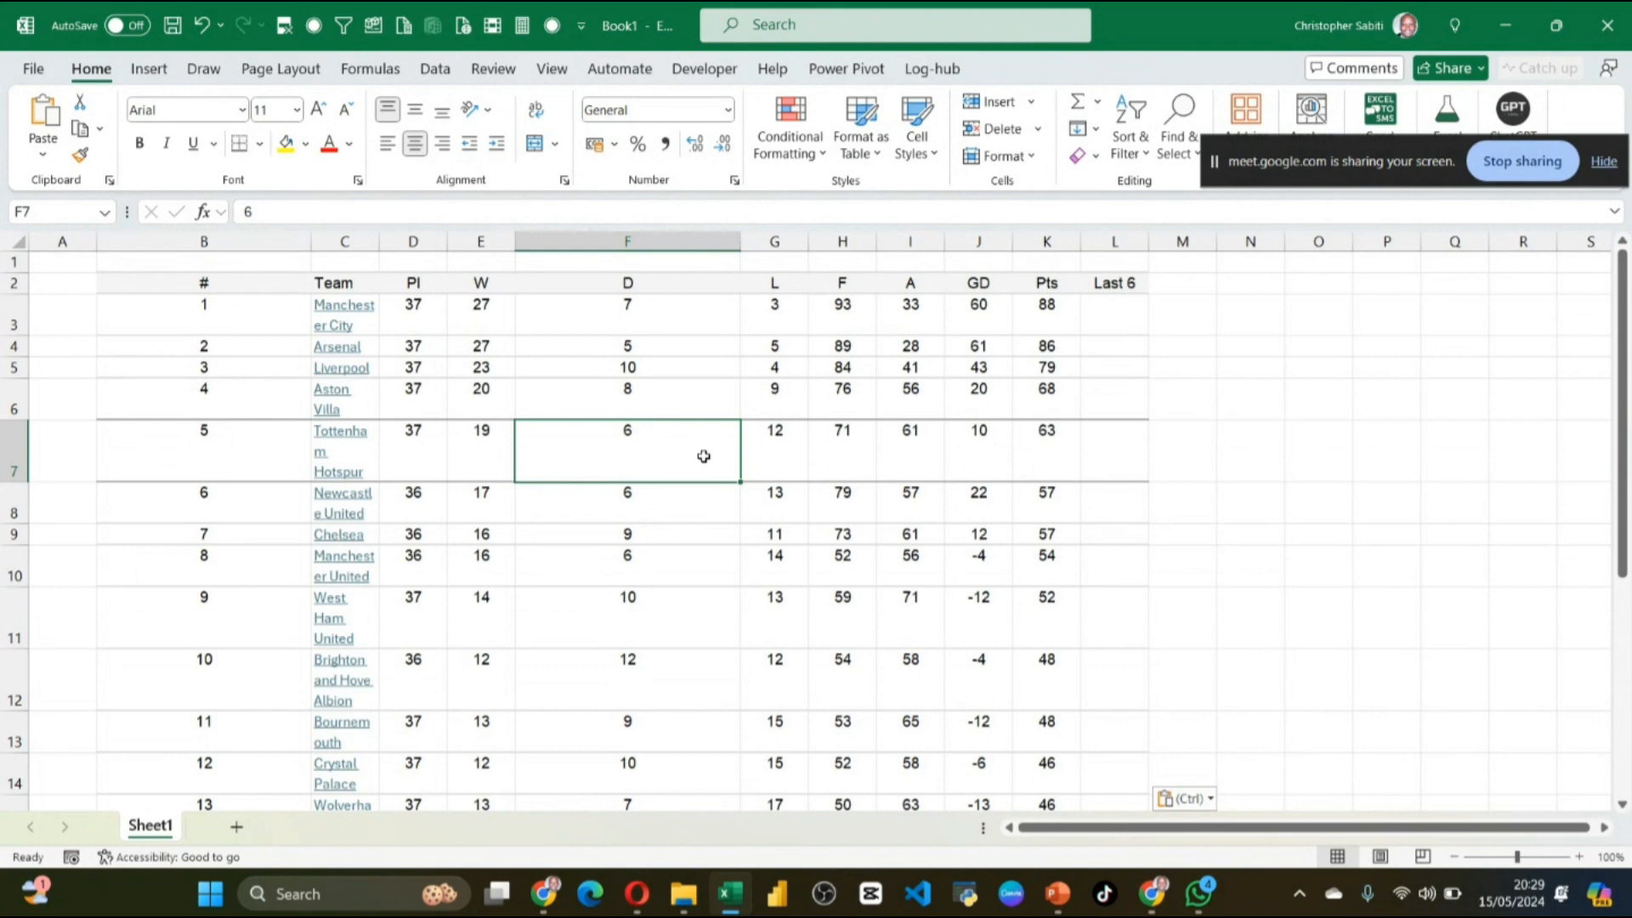
Step: Undo the table paste and paste the copied standings as text inside cell B2 instead
{"action": "key", "text": "ctrl+z"}
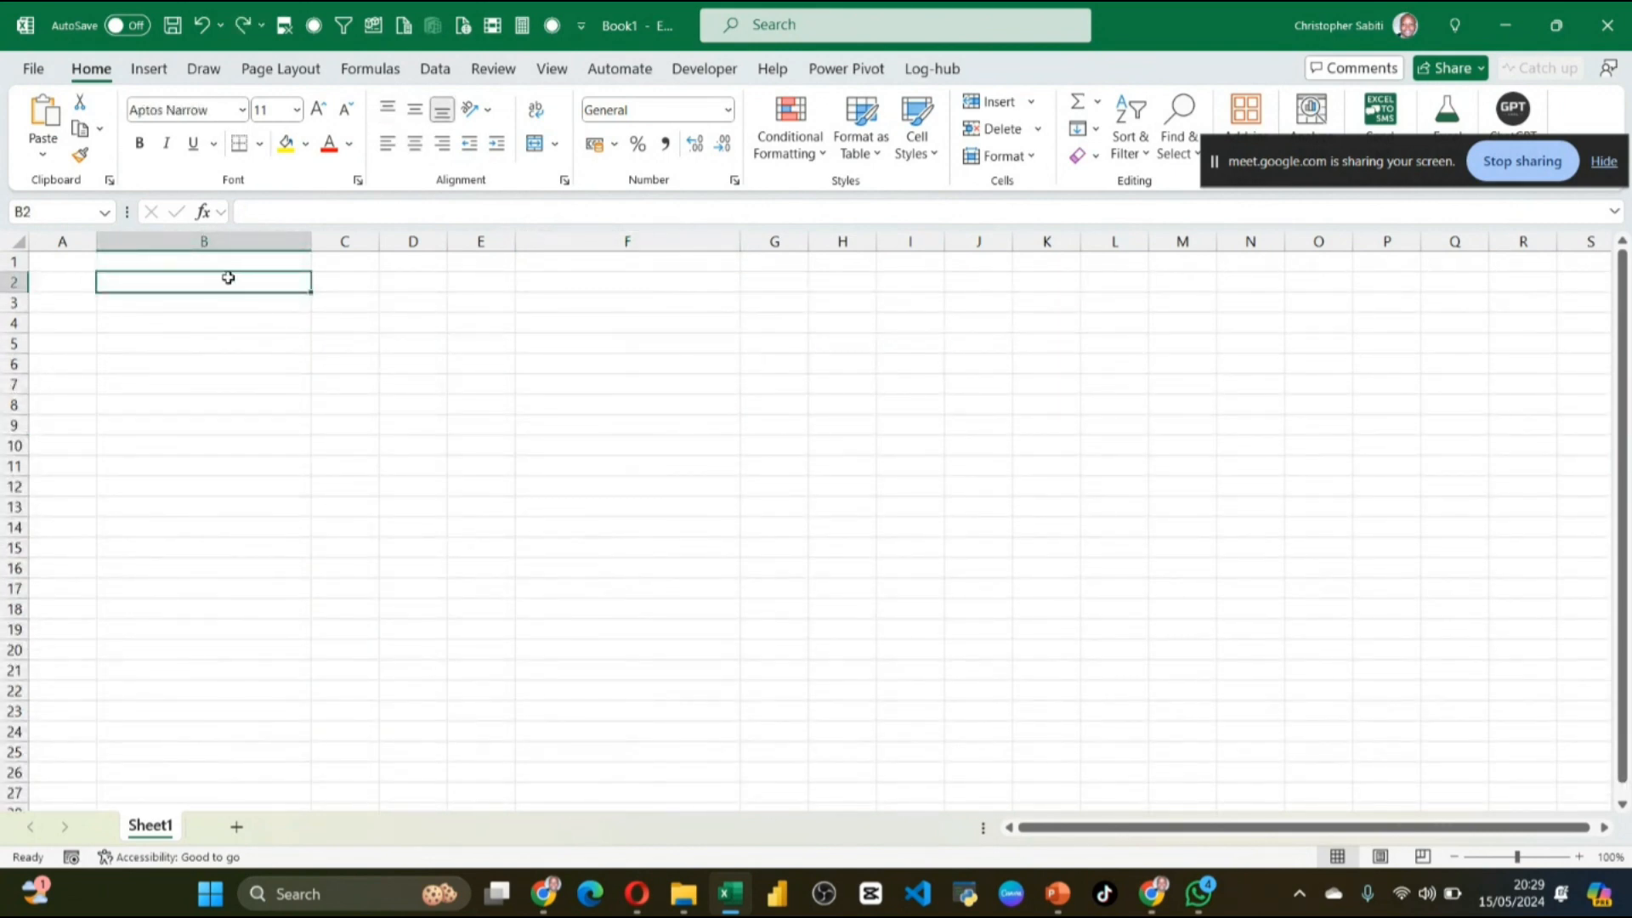
{"action": "key", "text": "ctrl+v"}
{"action": "left_click", "coordinate": [739, 499]}
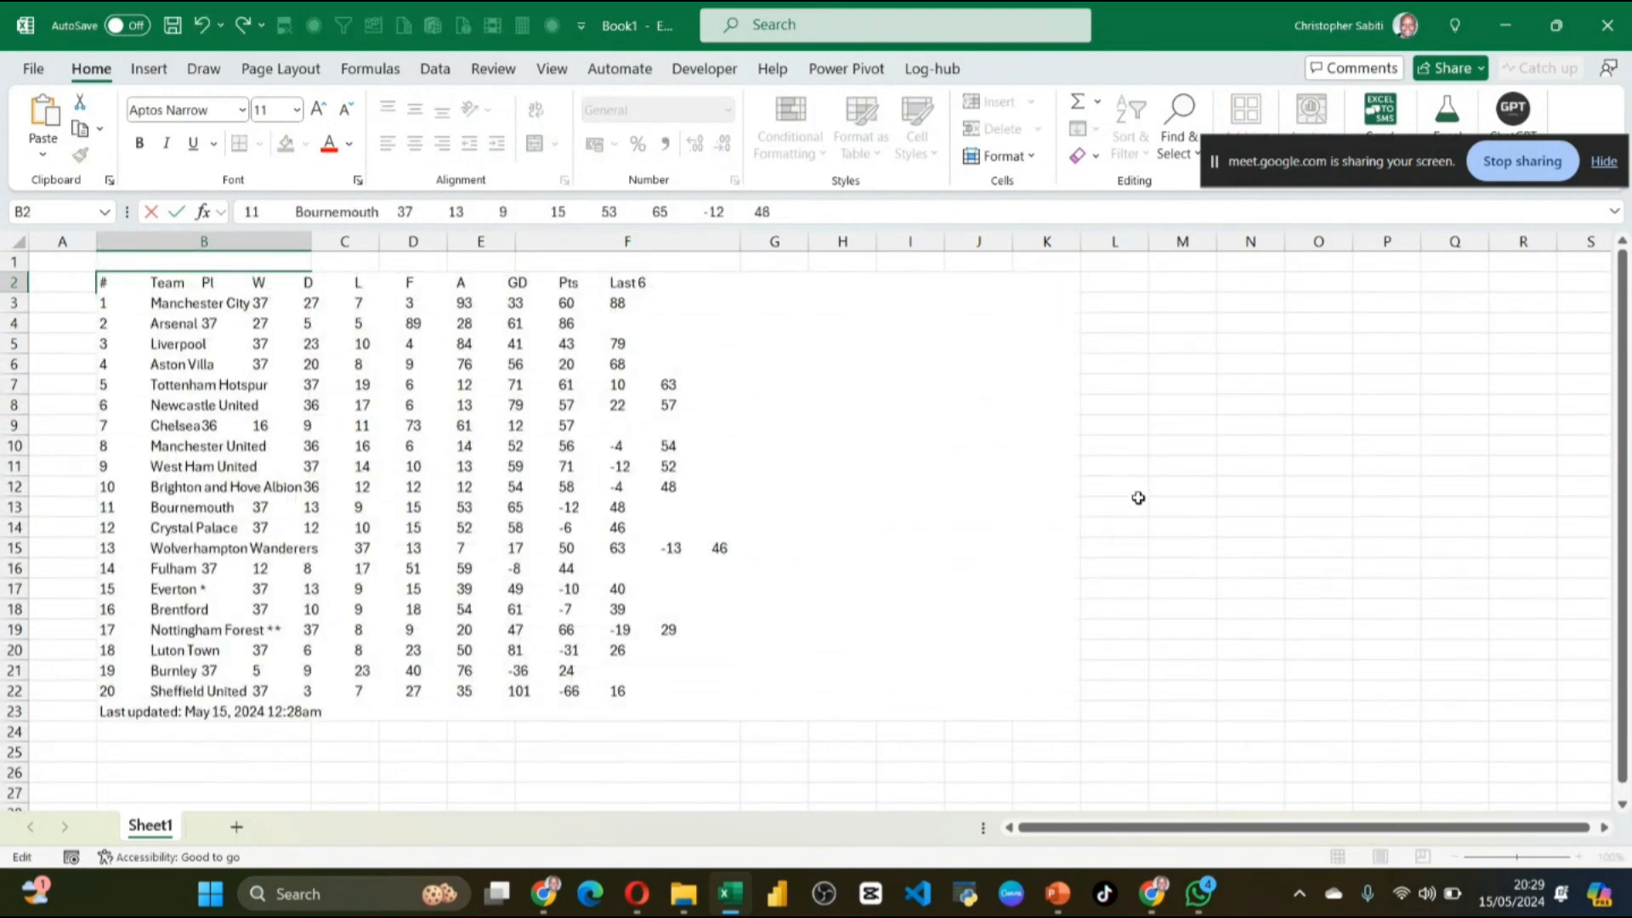
{"action": "left_click", "coordinate": [1138, 499]}
{"action": "left_click", "coordinate": [199, 405]}
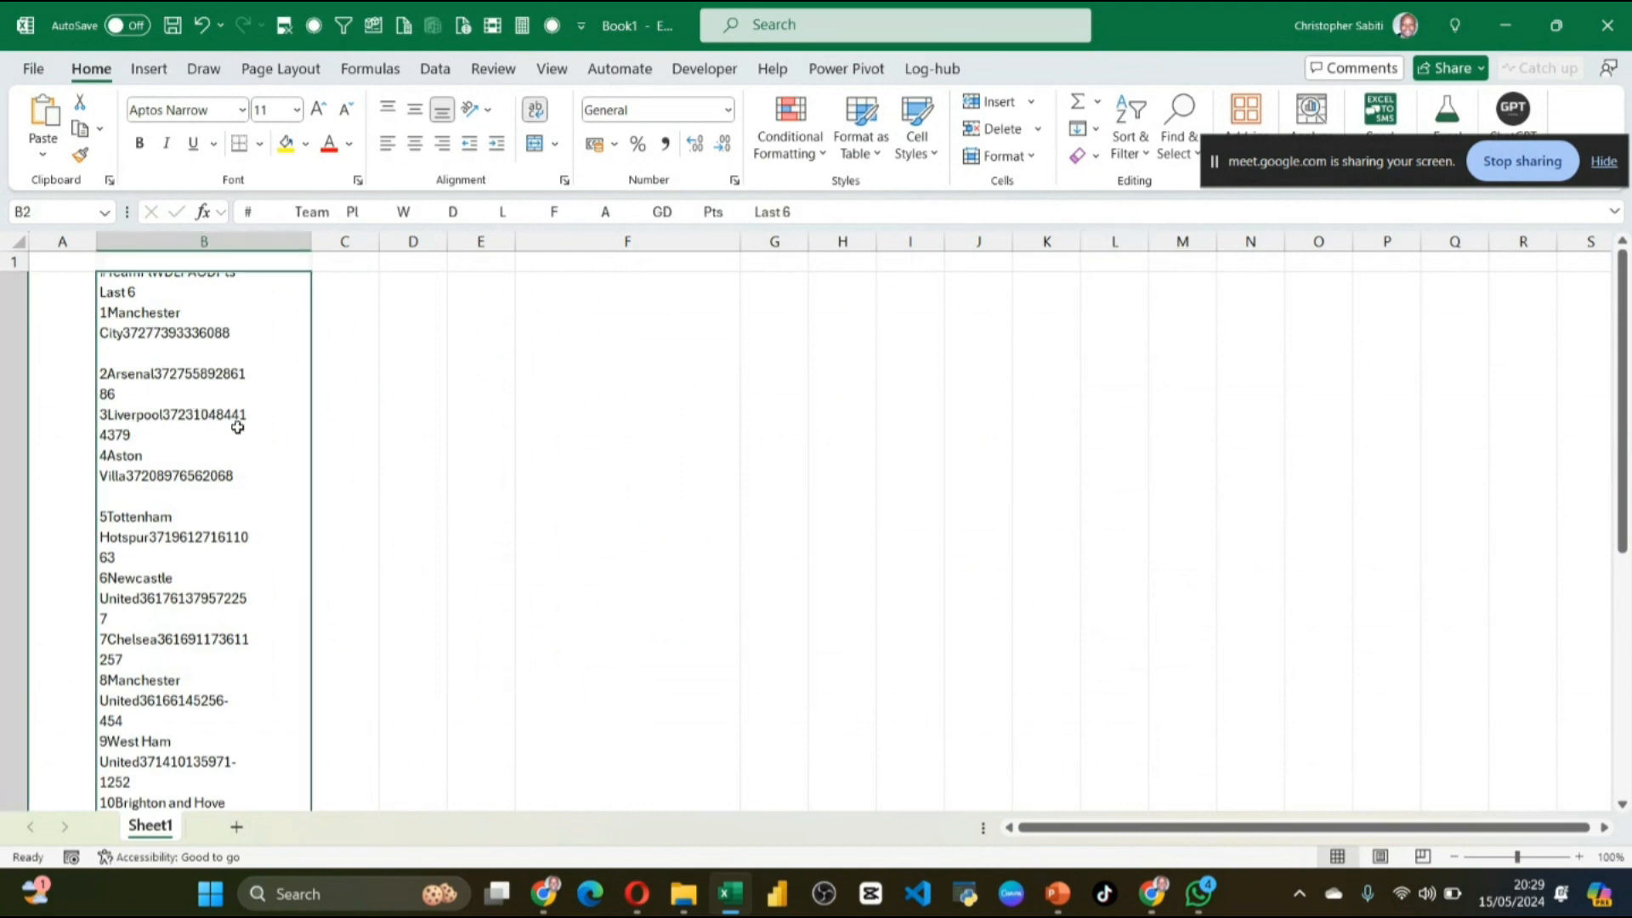
{"action": "scroll", "coordinate": [216, 394], "scroll_direction": "down", "scroll_amount": 3}
{"action": "scroll", "coordinate": [220, 387], "scroll_direction": "up", "scroll_amount": 3}
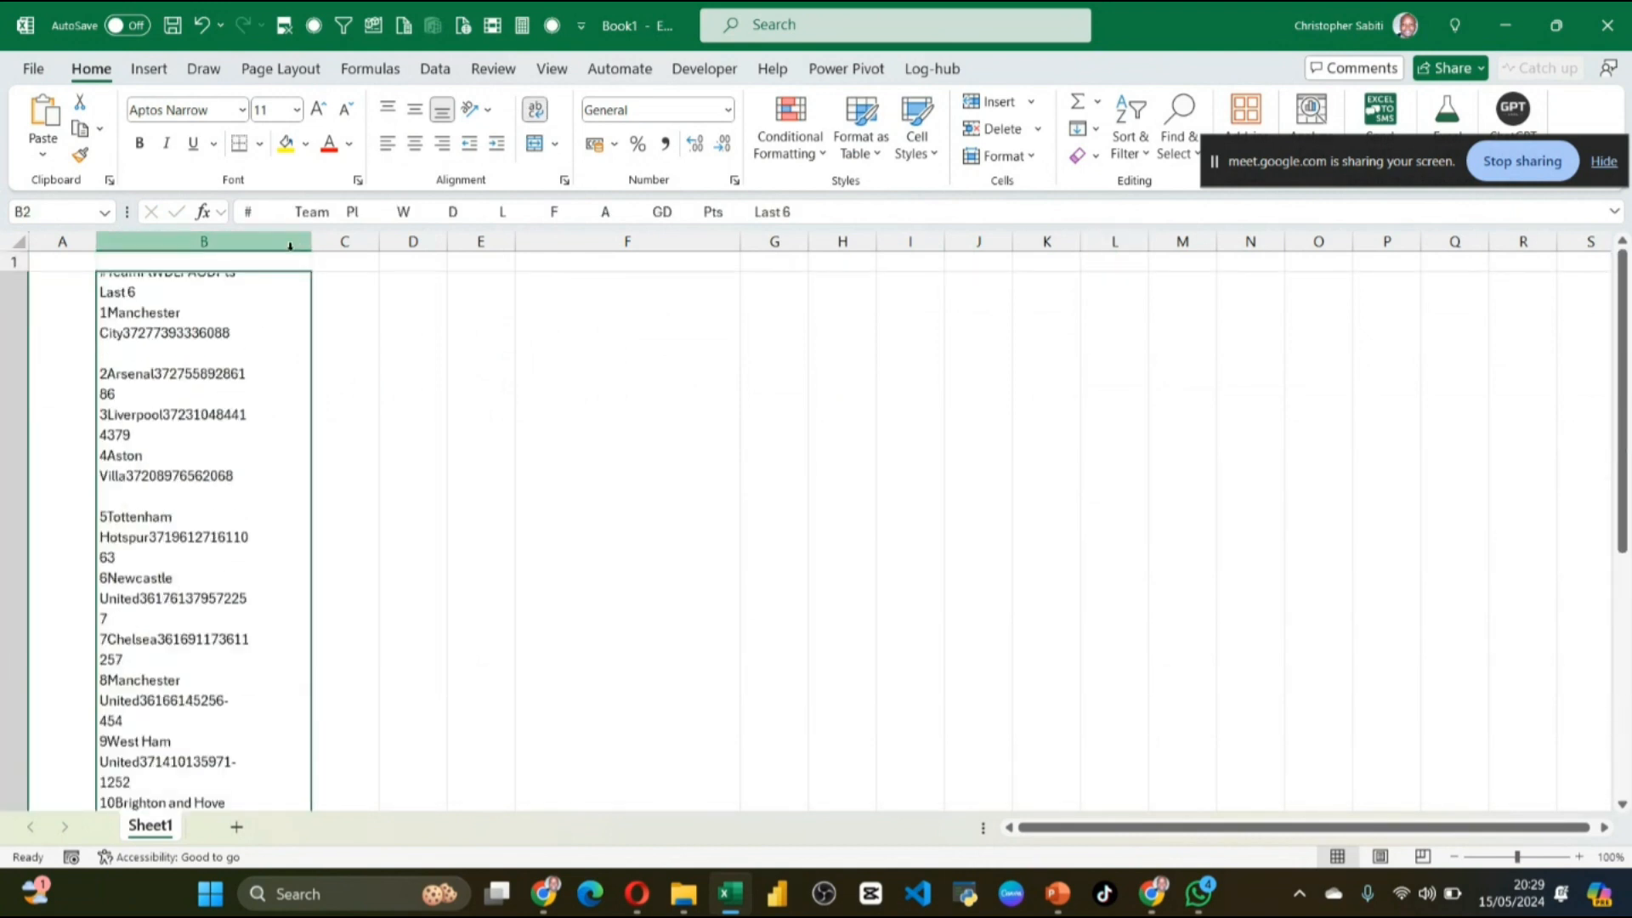
Step: Widen column B and look through the text pasted into cell B2
{"action": "left_click_drag", "start_coordinate": [313, 244], "coordinate": [384, 340]}
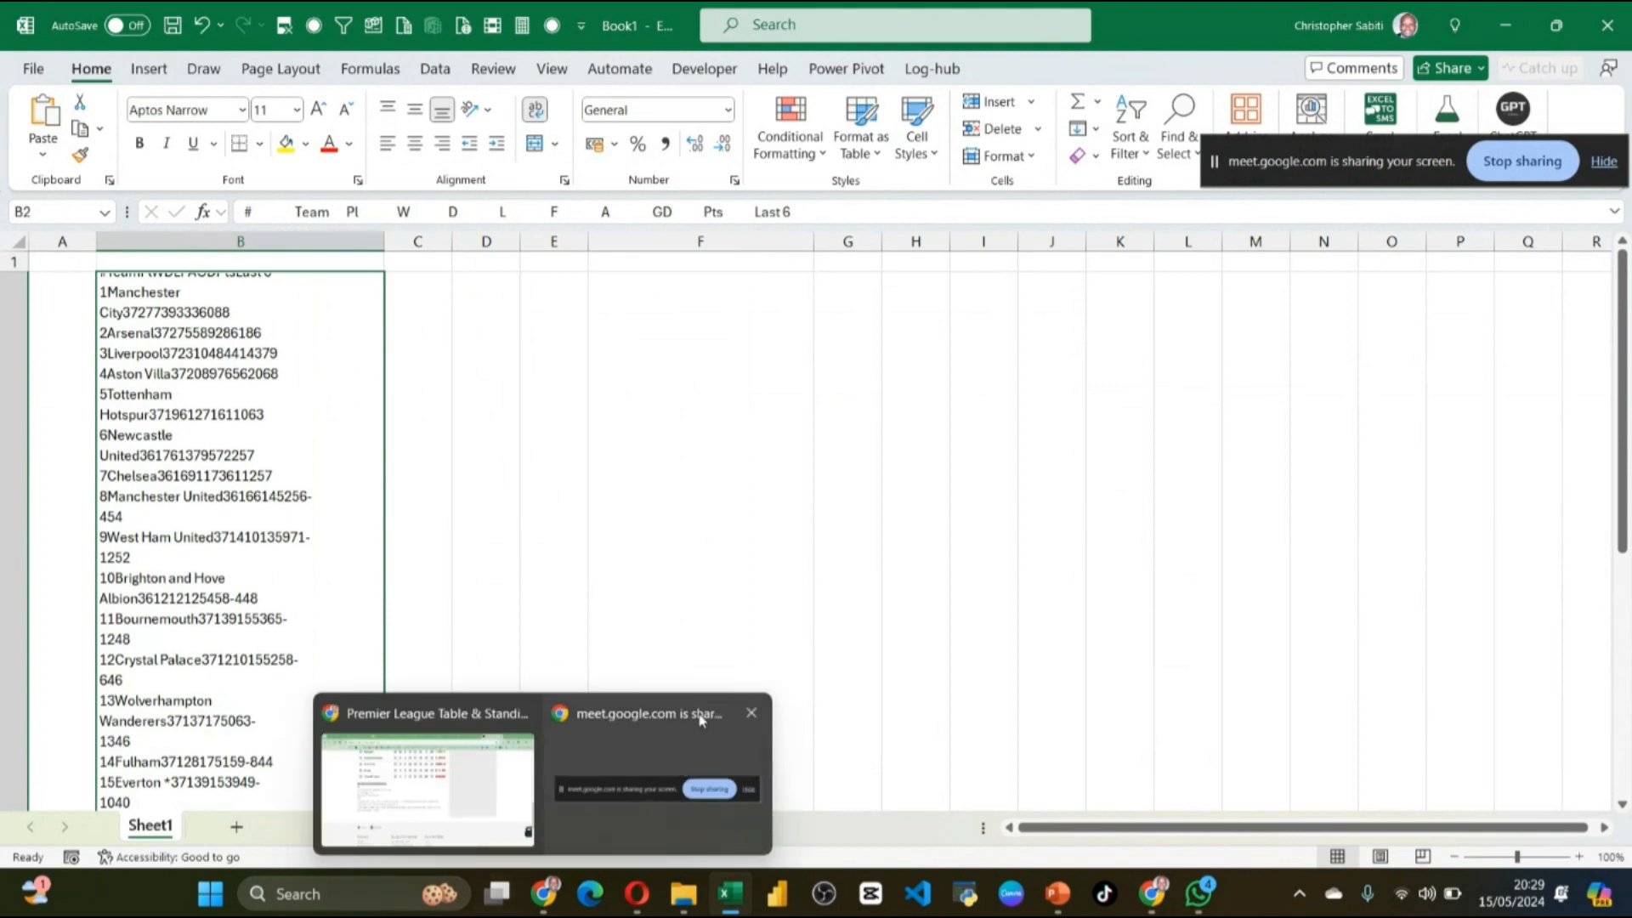
{"action": "scroll", "coordinate": [470, 488], "scroll_direction": "down", "scroll_amount": 1}
{"action": "scroll", "coordinate": [459, 484], "scroll_direction": "down", "scroll_amount": 1}
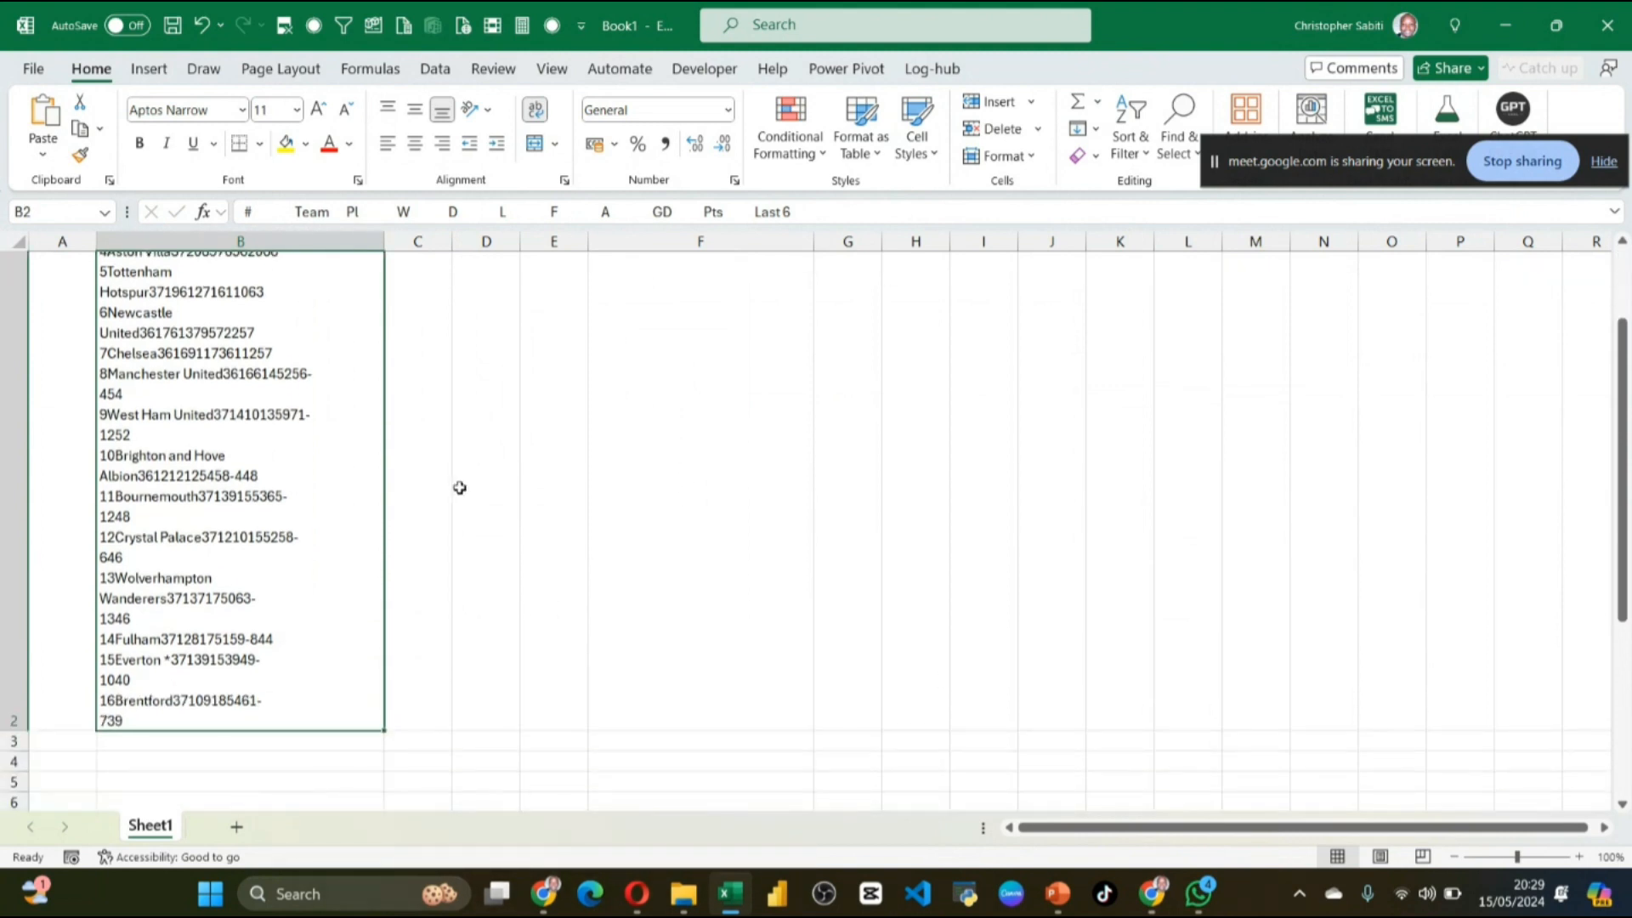
{"action": "scroll", "coordinate": [178, 391], "scroll_direction": "up", "scroll_amount": 3}
Step: Inspect the pasted standings text inside cell B2, leave it unedited and clear the cell's contents
{"action": "double_click", "coordinate": [138, 298]}
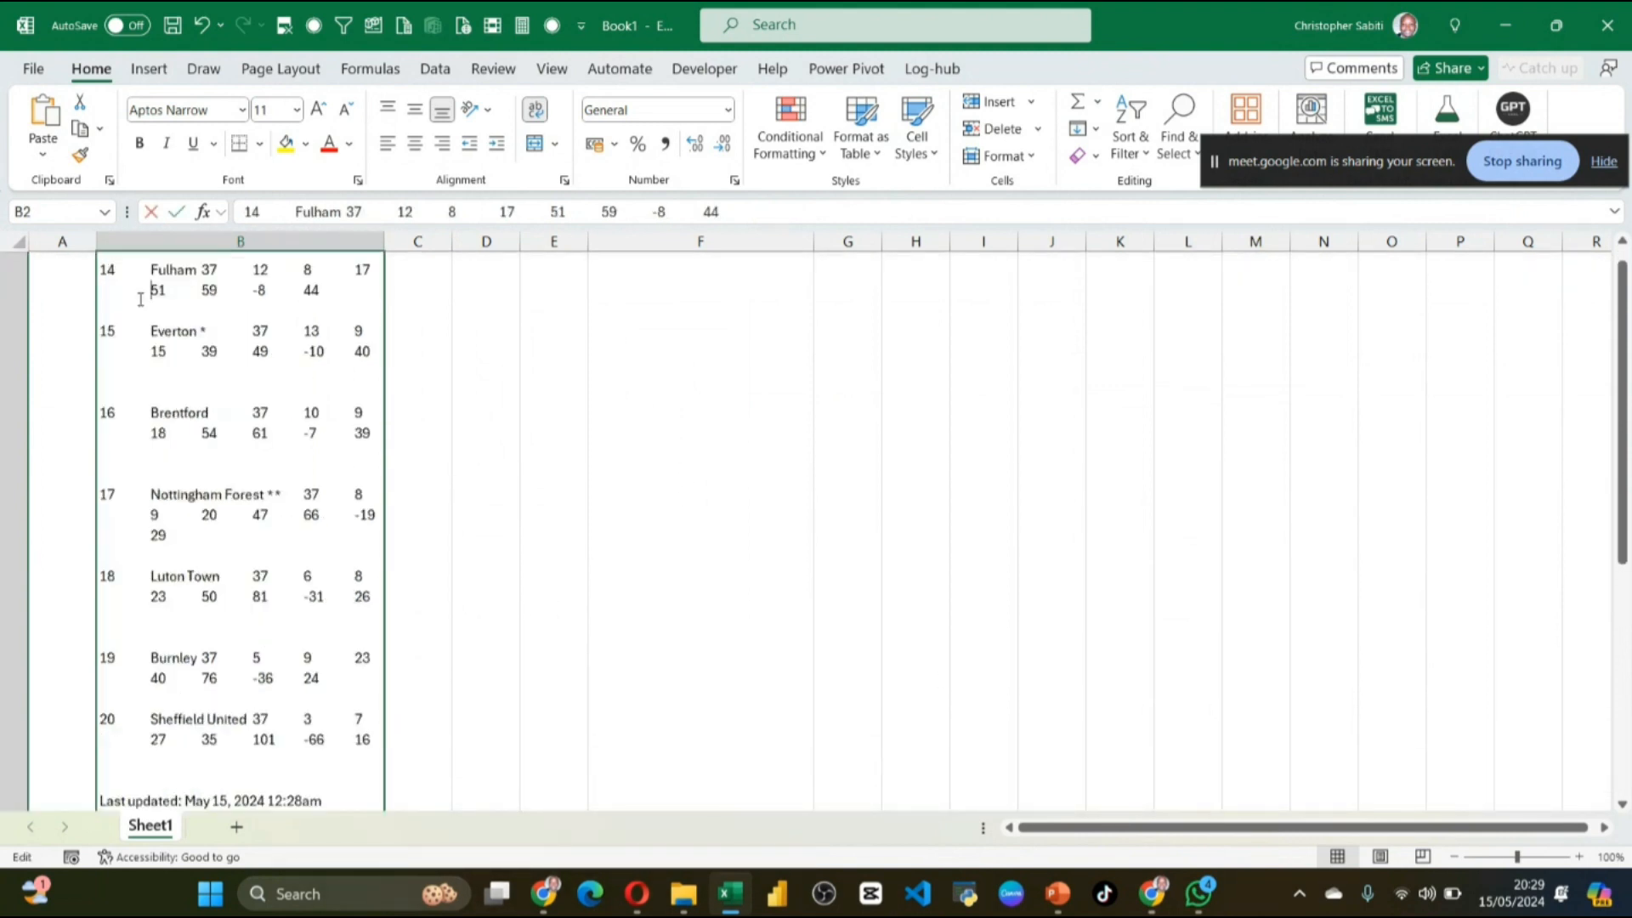
{"action": "scroll", "coordinate": [204, 391], "scroll_direction": "up", "scroll_amount": 1}
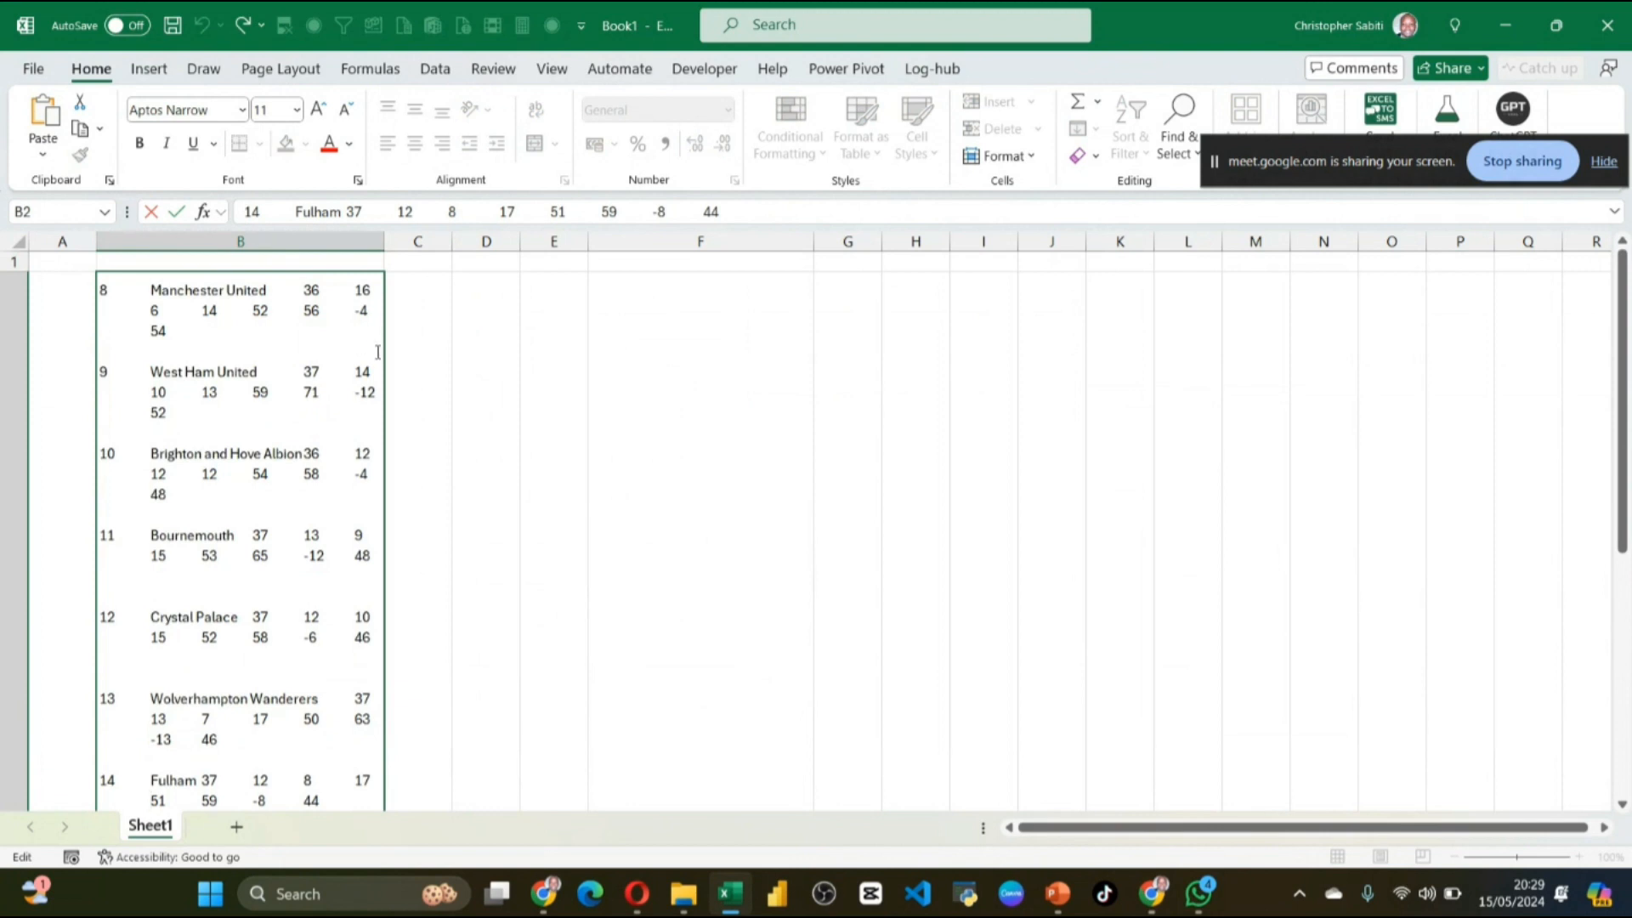
{"action": "key", "text": "Escape"}
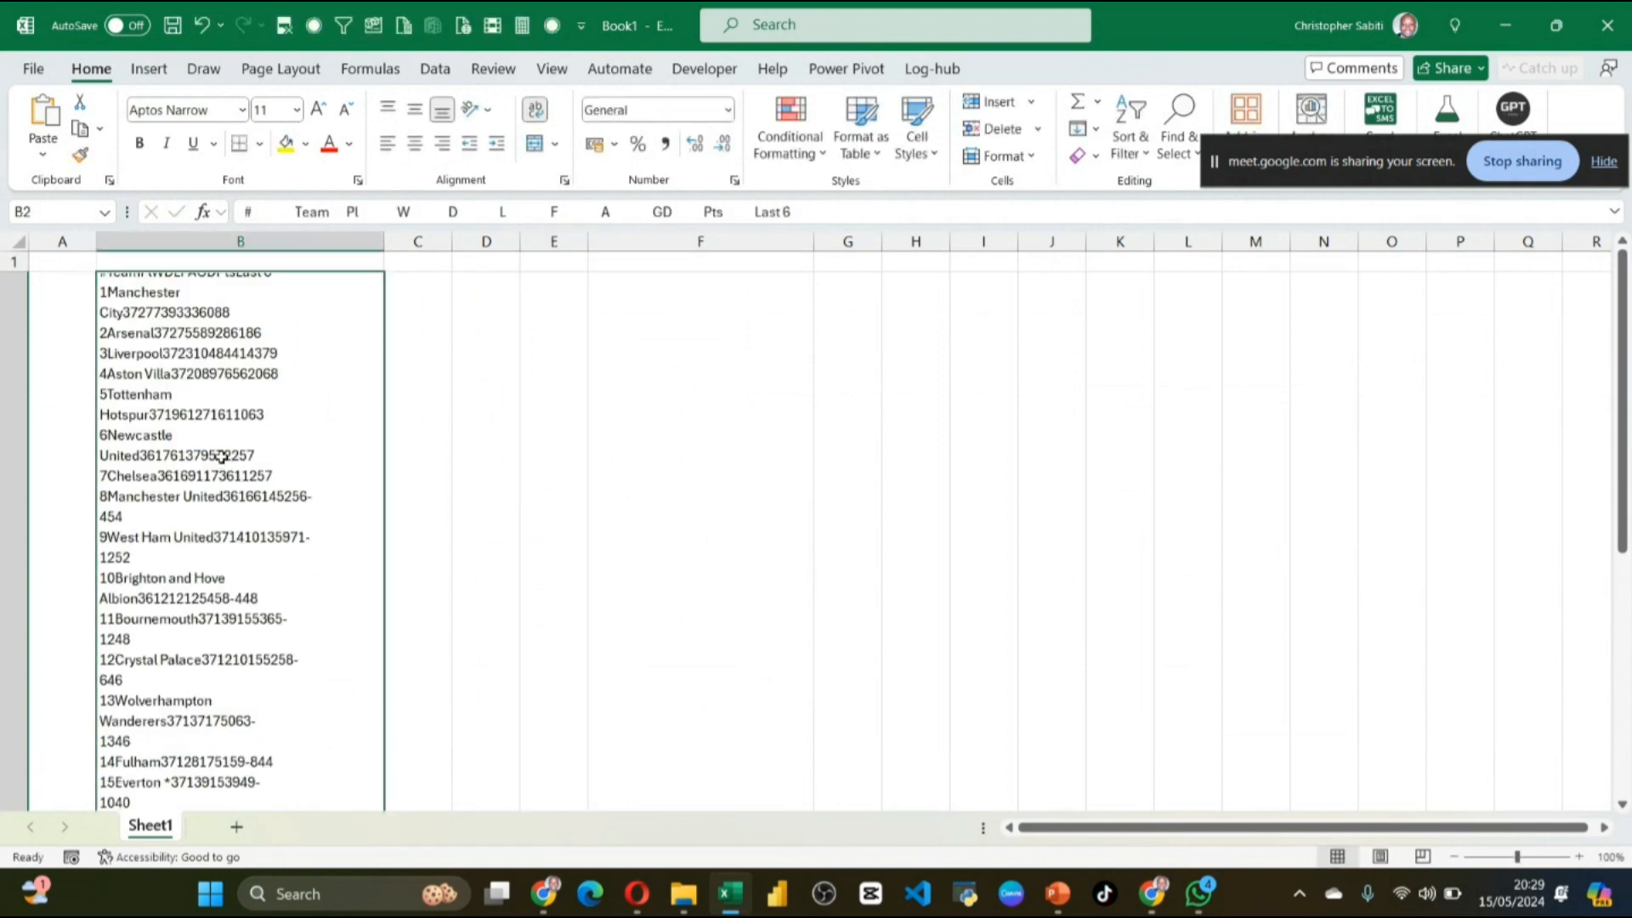
{"action": "key", "text": "Delete"}
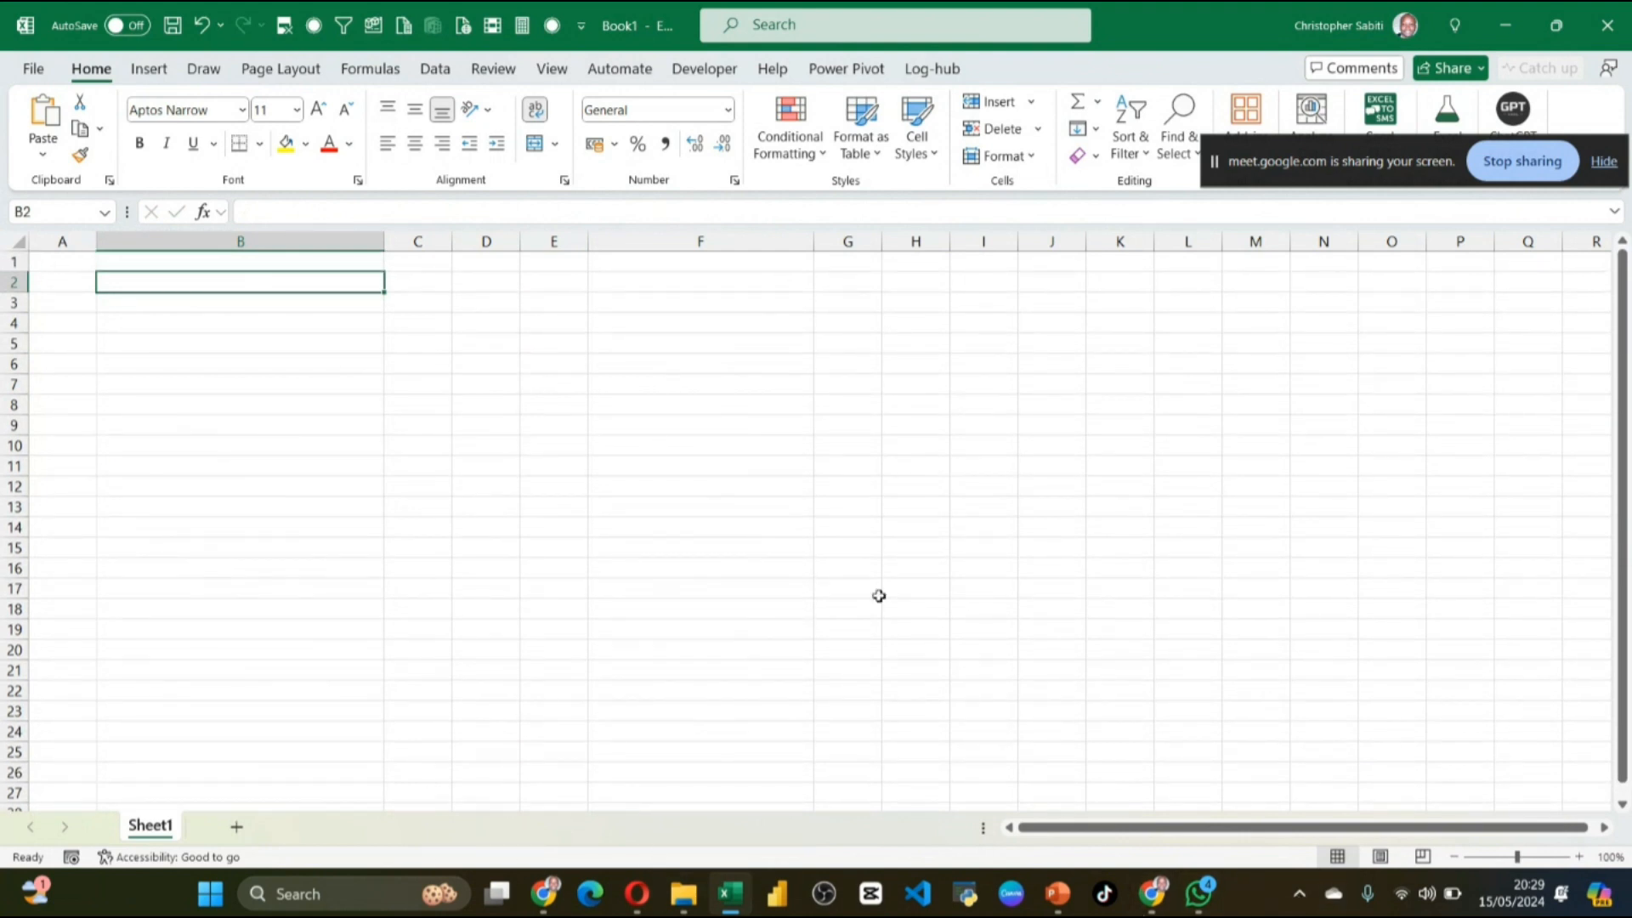
{"action": "left_click", "coordinate": [633, 383]}
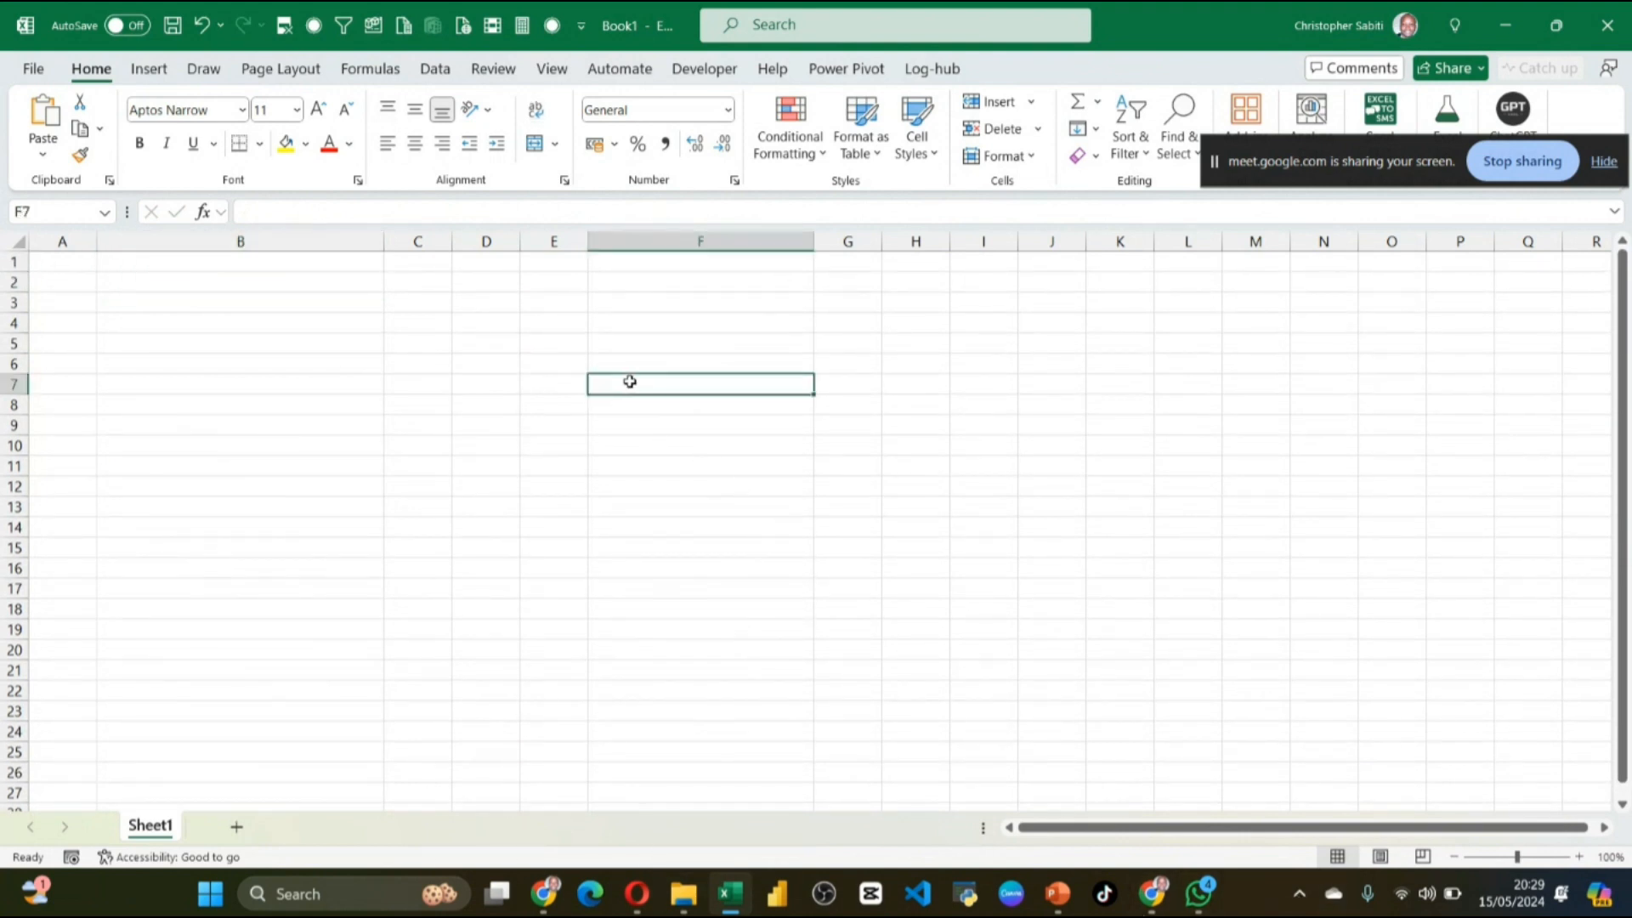
Step: Review the available Get Data sources and start a data import from the web
{"action": "left_click", "coordinate": [437, 68]}
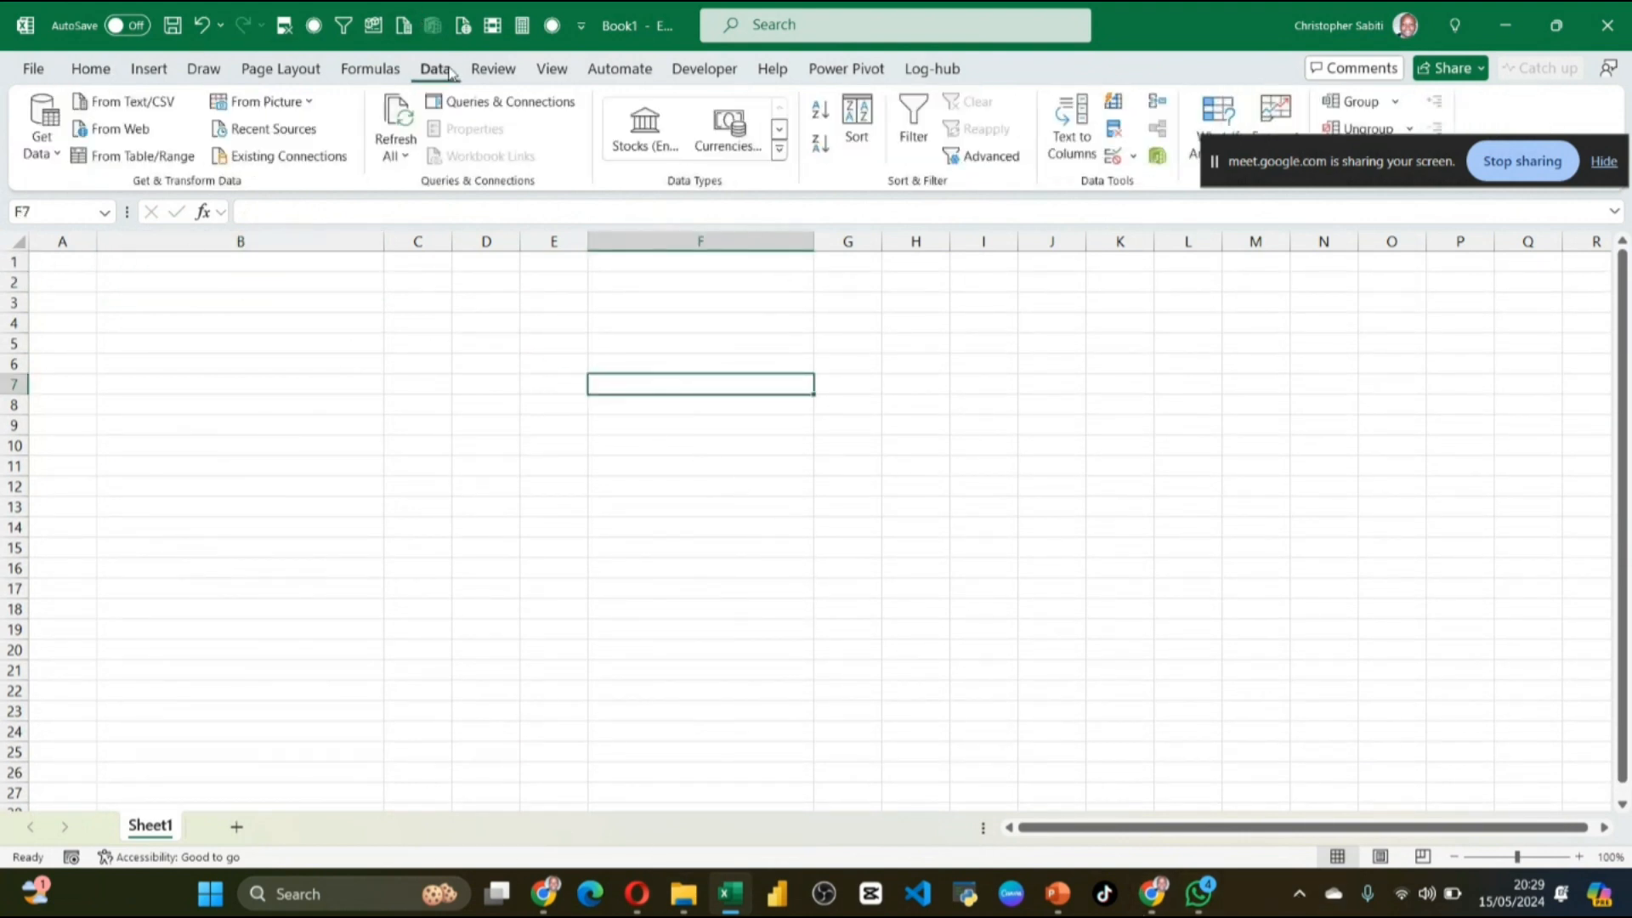
{"action": "left_click", "coordinate": [56, 163]}
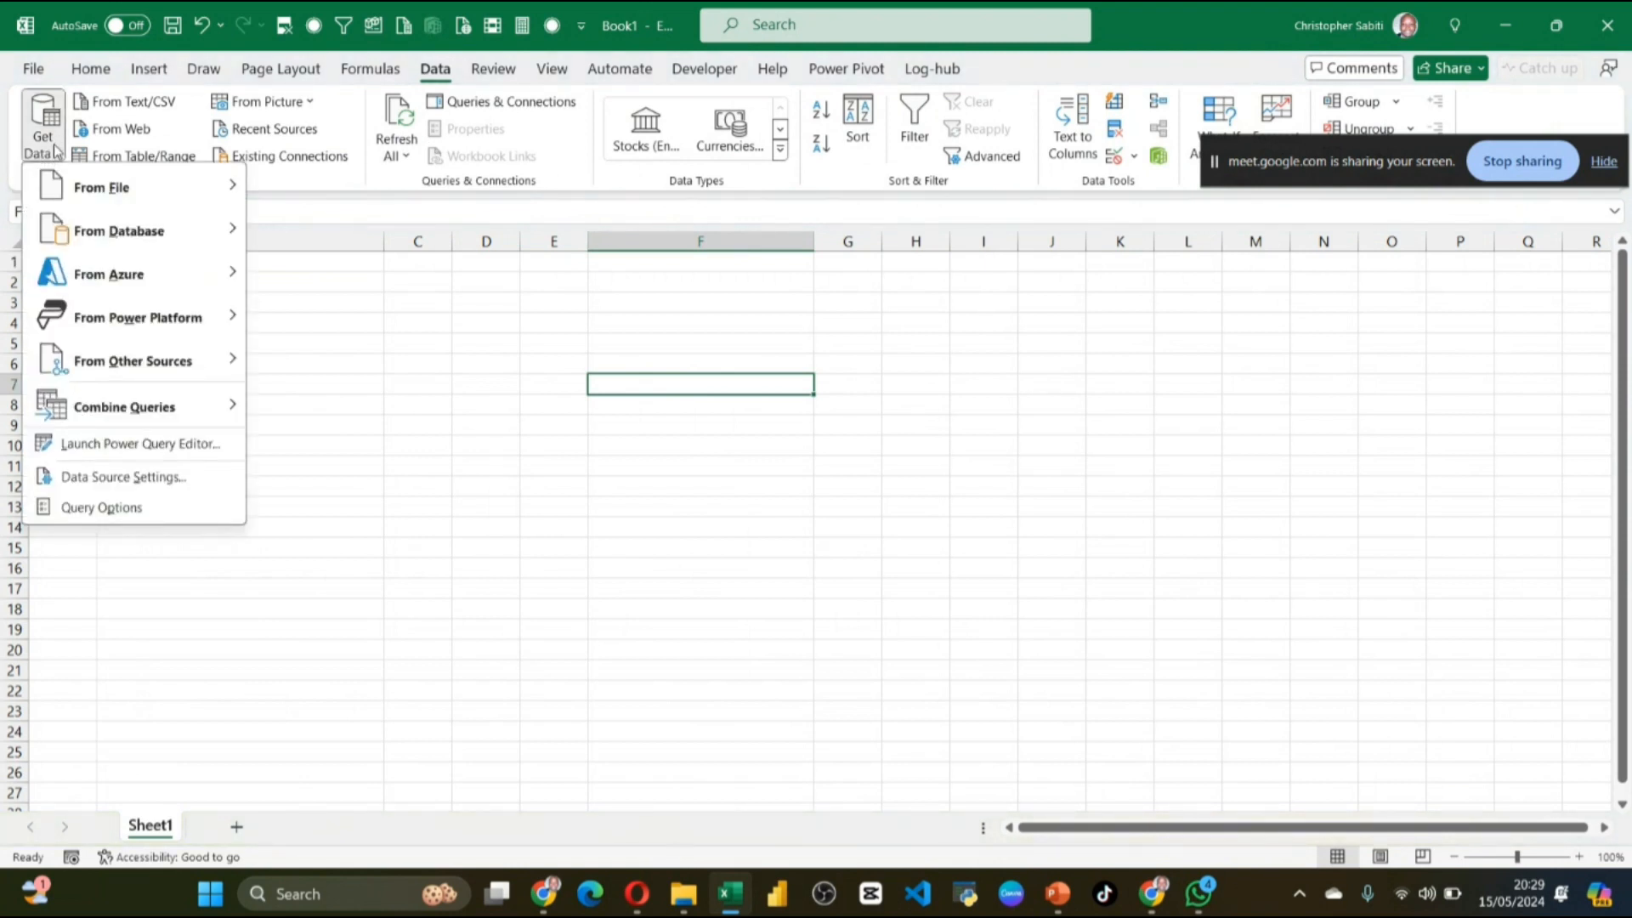
{"action": "mouse_move", "coordinate": [138, 197]}
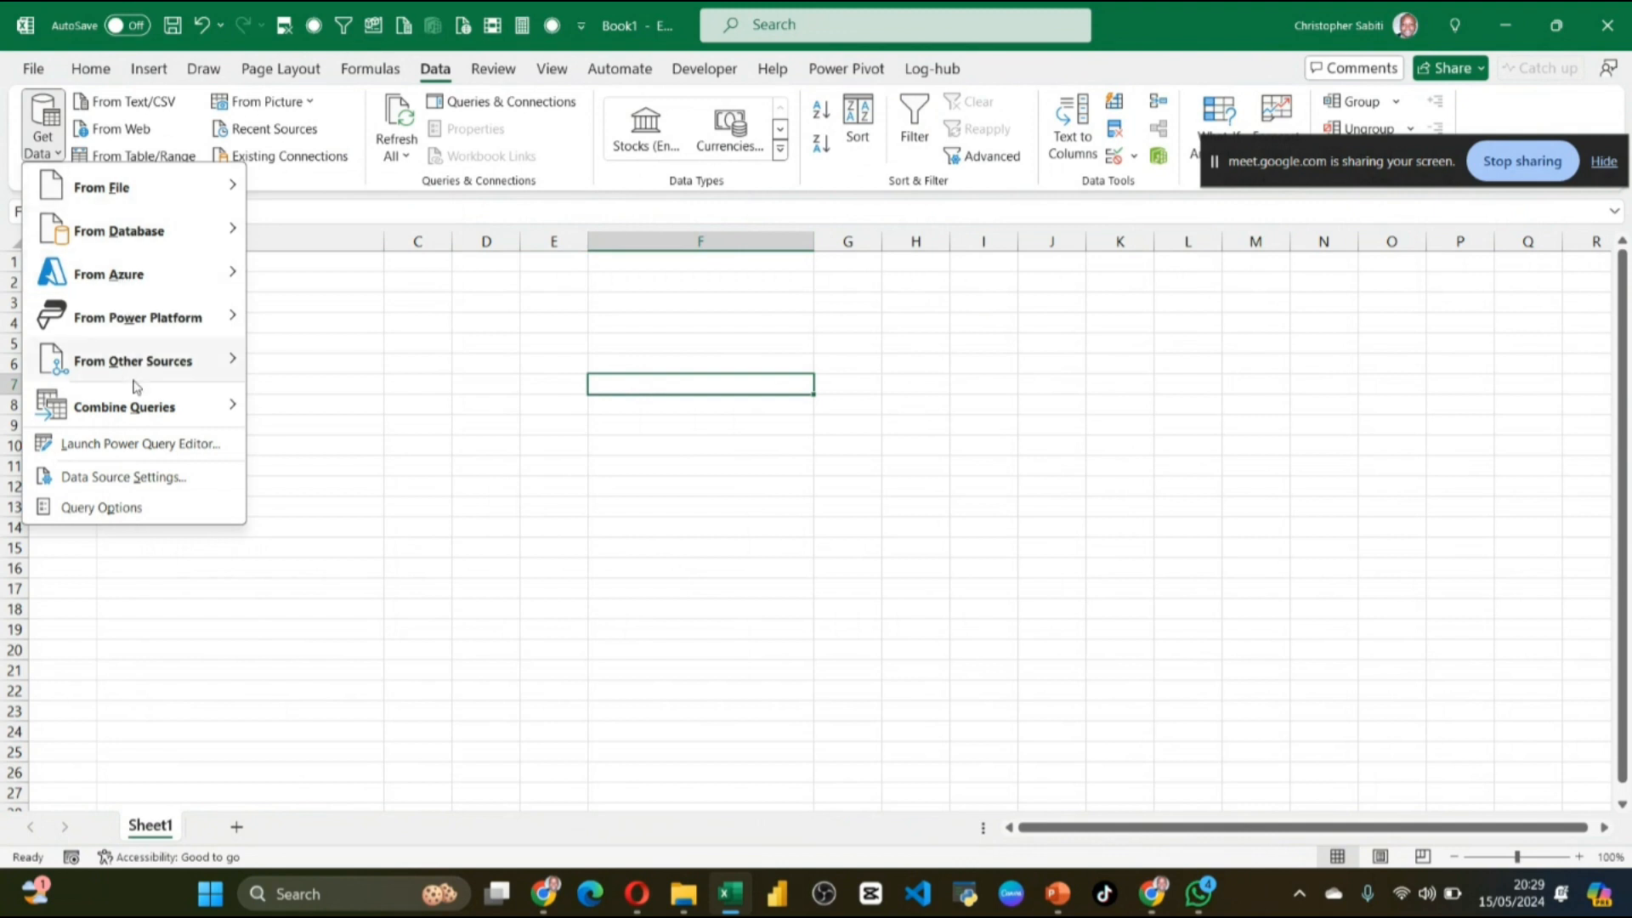
{"action": "left_click", "coordinate": [415, 340]}
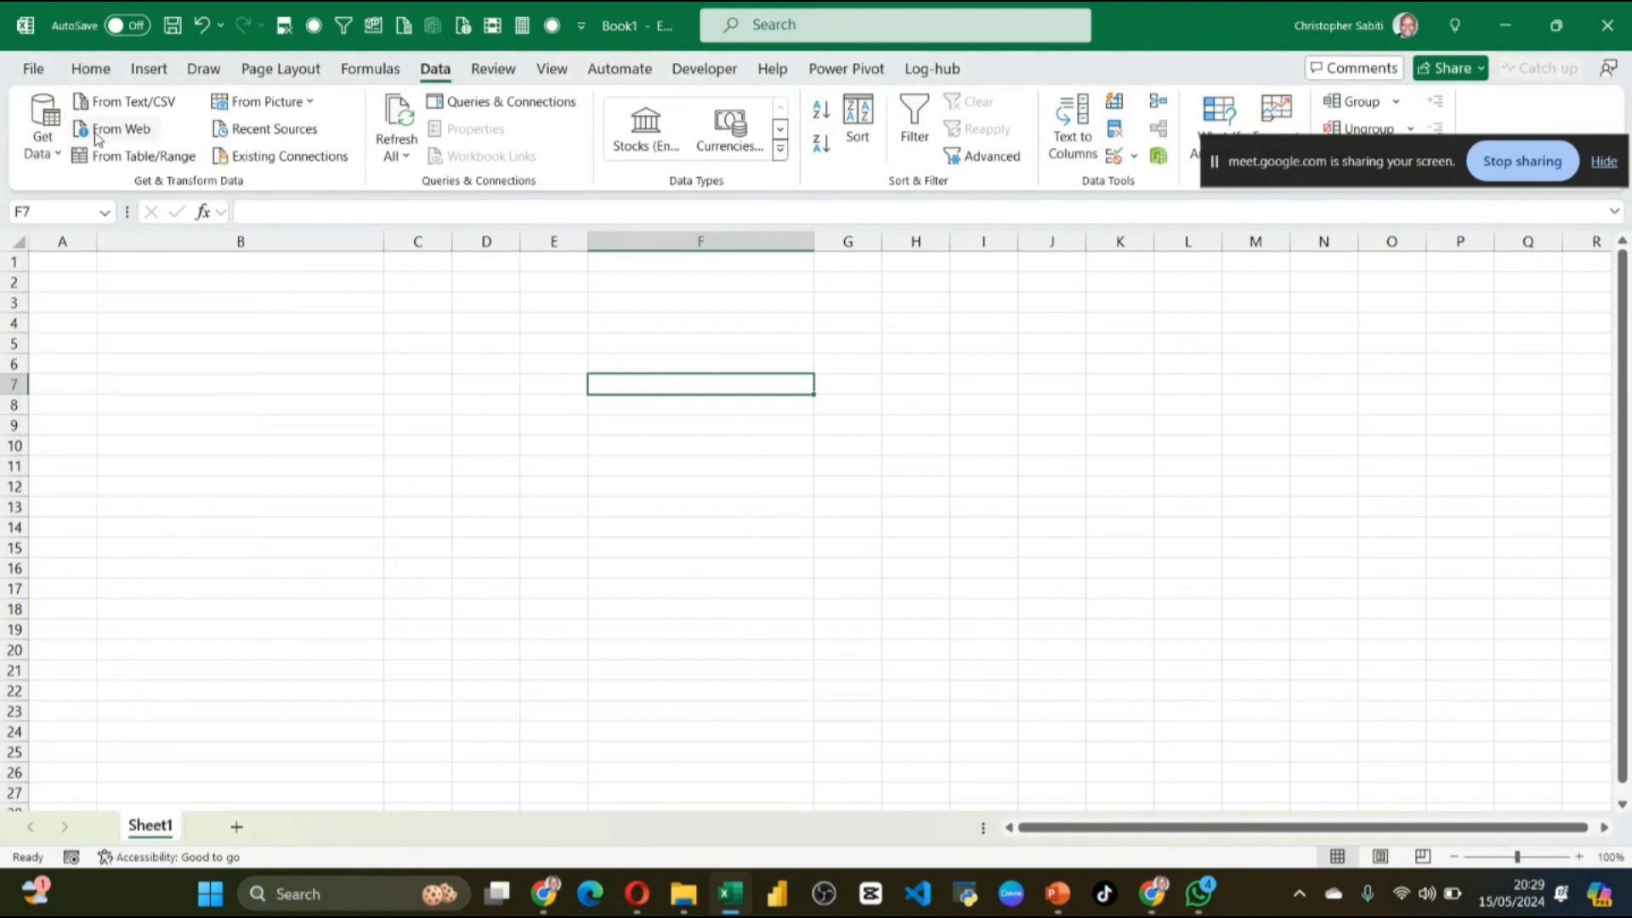
{"action": "left_click", "coordinate": [44, 141]}
{"action": "left_click", "coordinate": [439, 321]}
{"action": "left_click", "coordinate": [113, 136]}
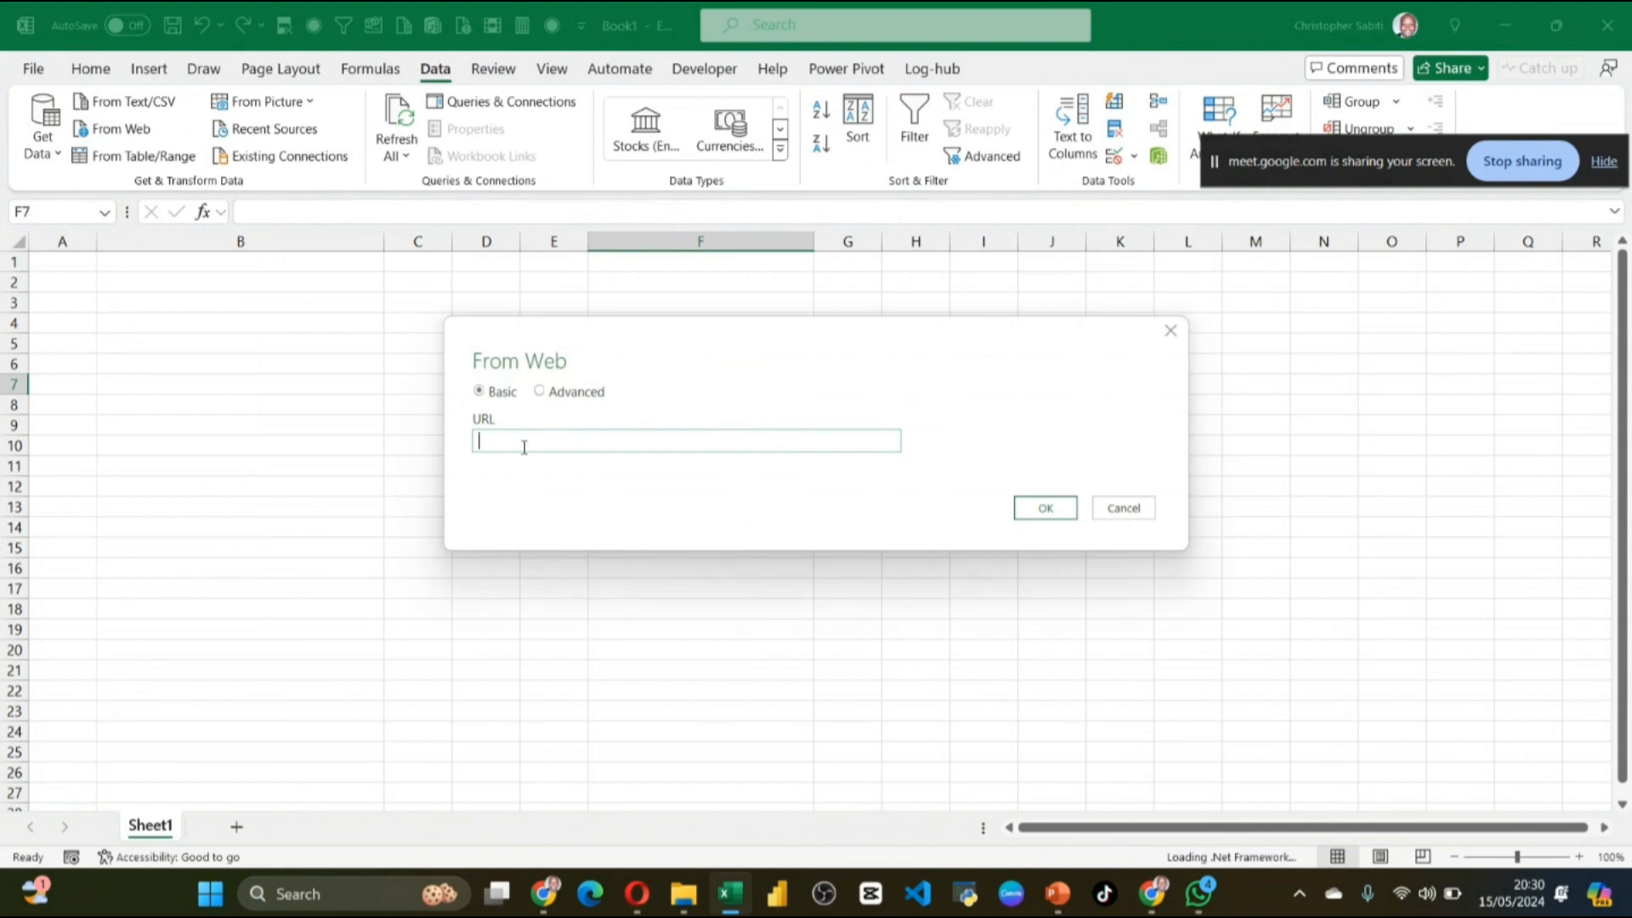
Step: Switch to Chrome and copy the full address of the Sky Sports Premier League table page
{"action": "left_click", "coordinate": [557, 908]}
{"action": "left_click", "coordinate": [425, 778]}
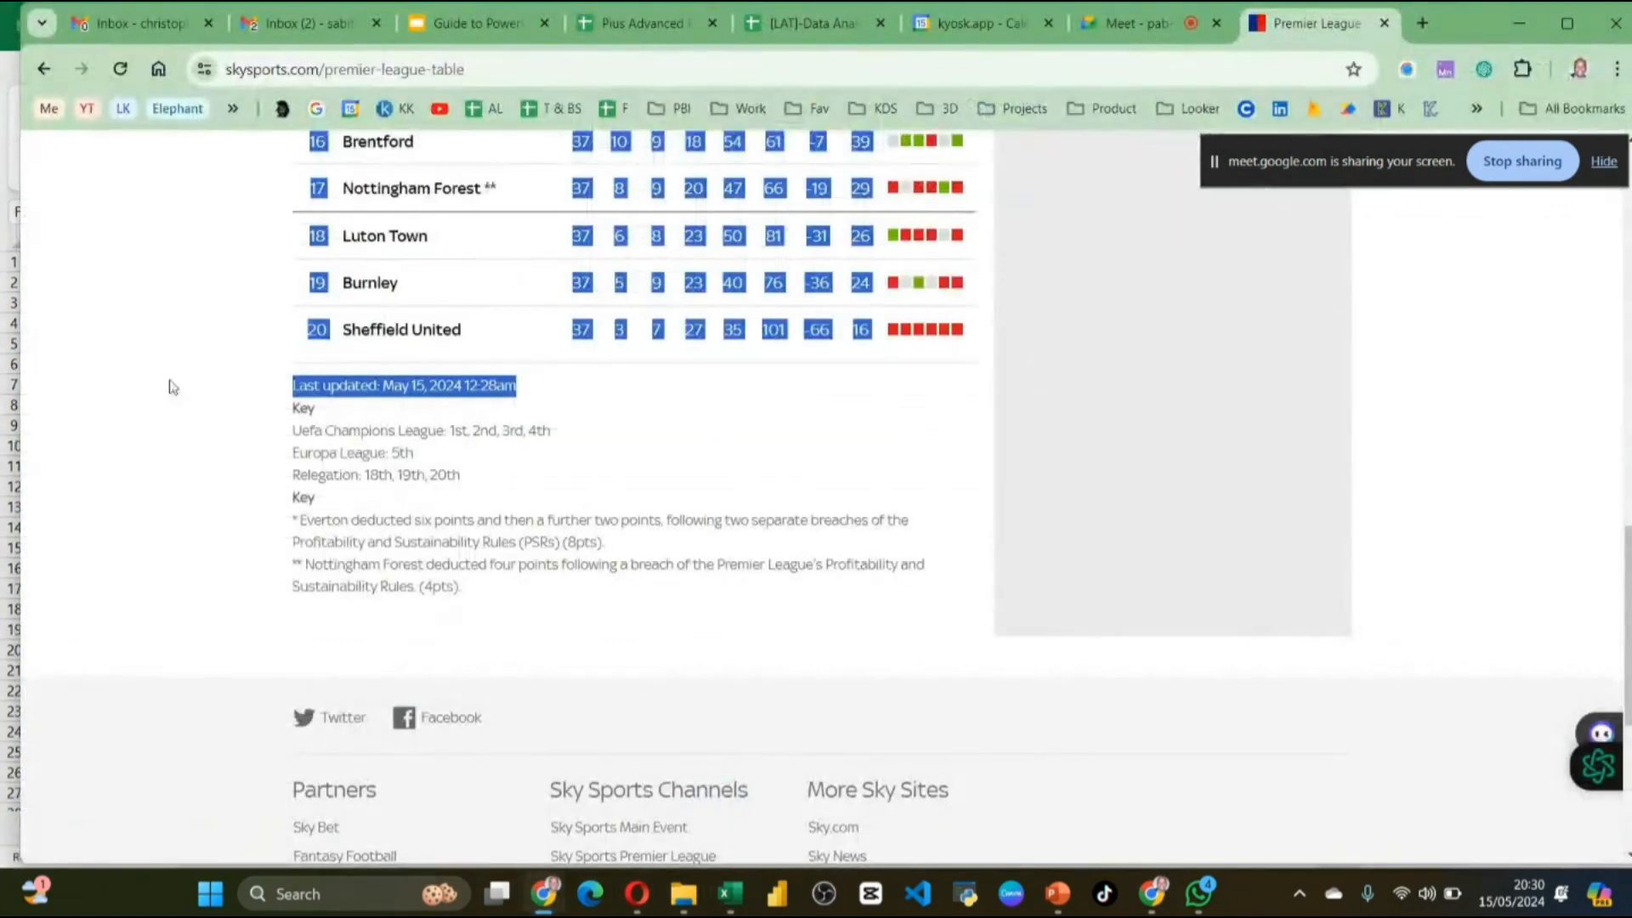
{"action": "scroll", "coordinate": [182, 374], "scroll_direction": "up", "scroll_amount": 20}
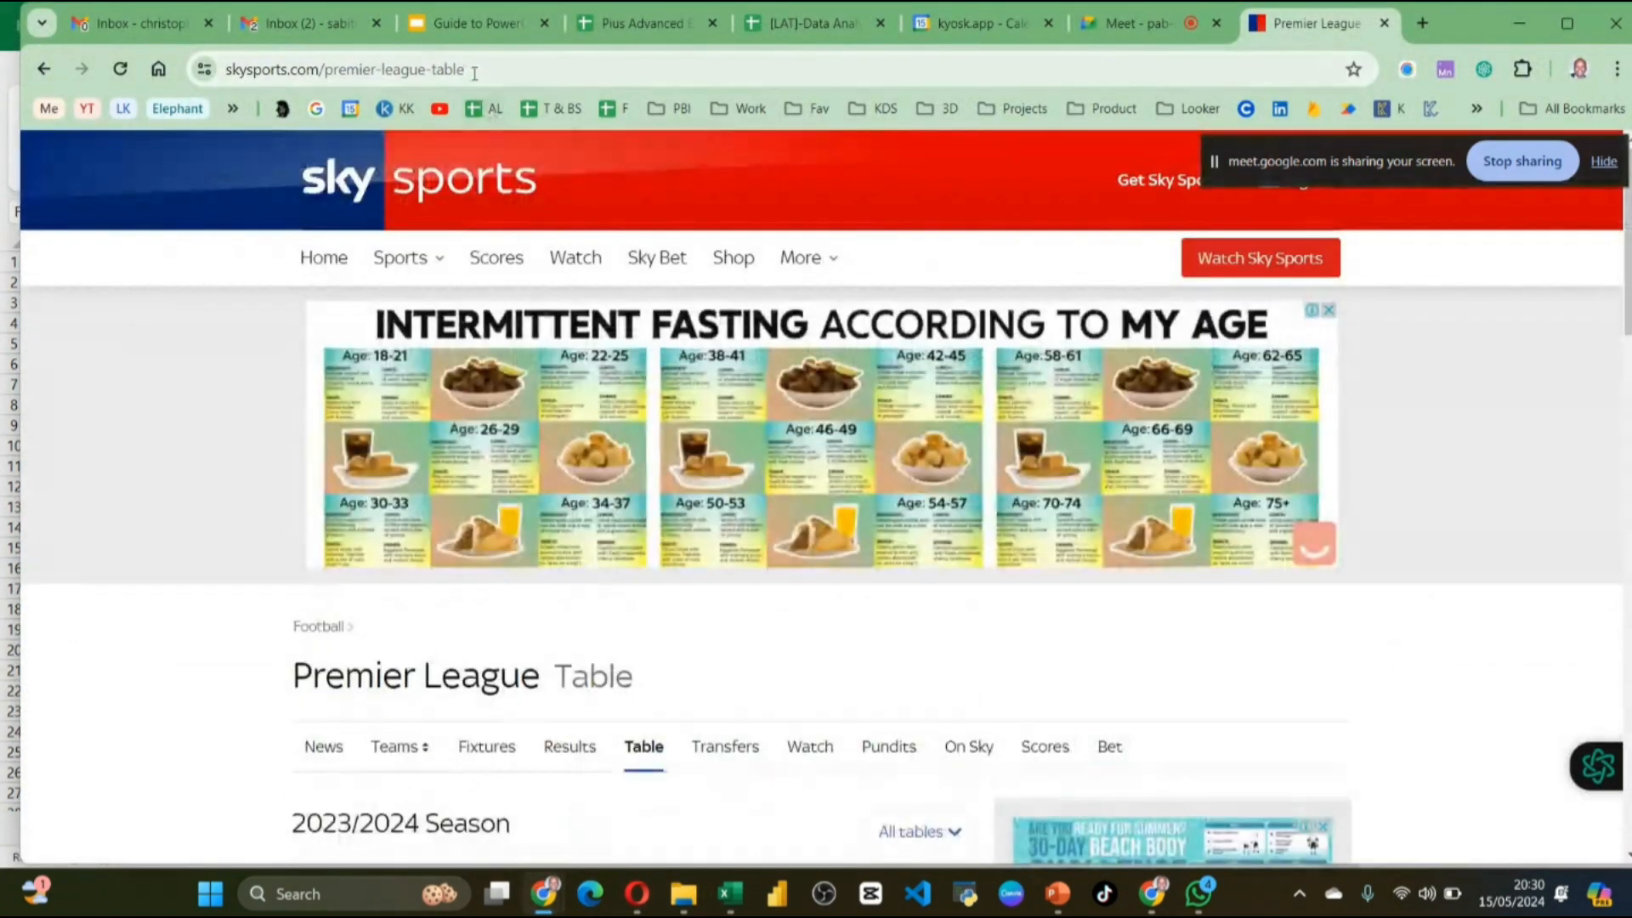
{"action": "left_click", "coordinate": [473, 66]}
{"action": "left_click", "coordinate": [490, 66]}
{"action": "left_click_drag", "start_coordinate": [558, 68], "coordinate": [91, 98]}
{"action": "key", "text": "ctrl+c"}
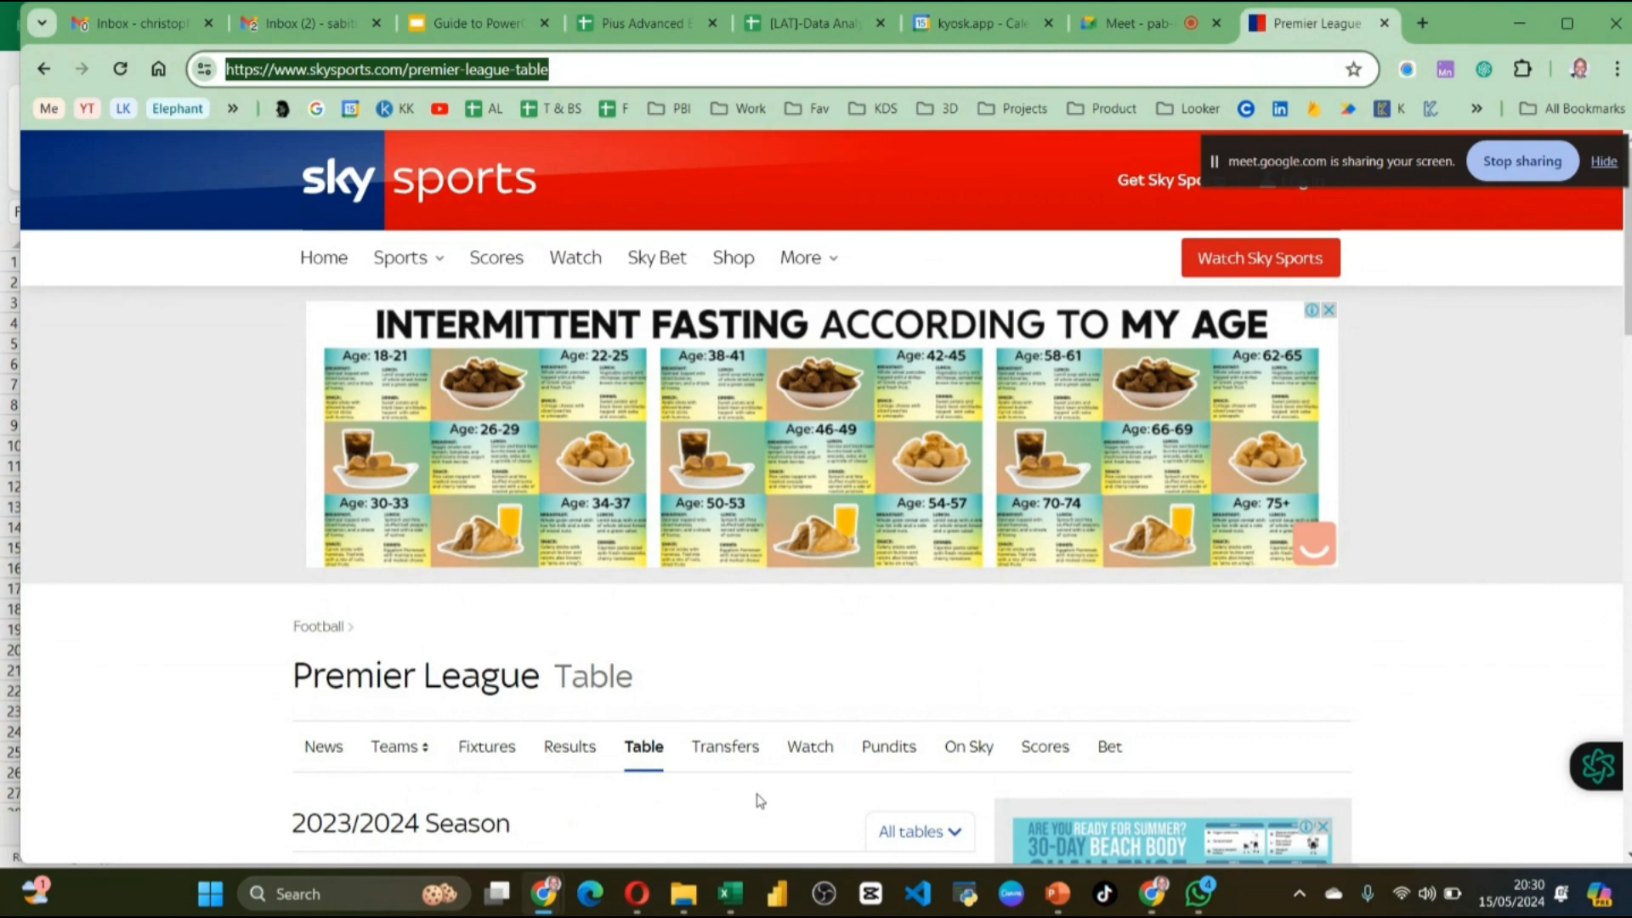
{"action": "key", "text": "alt+Tab"}
{"action": "left_click", "coordinate": [516, 440]}
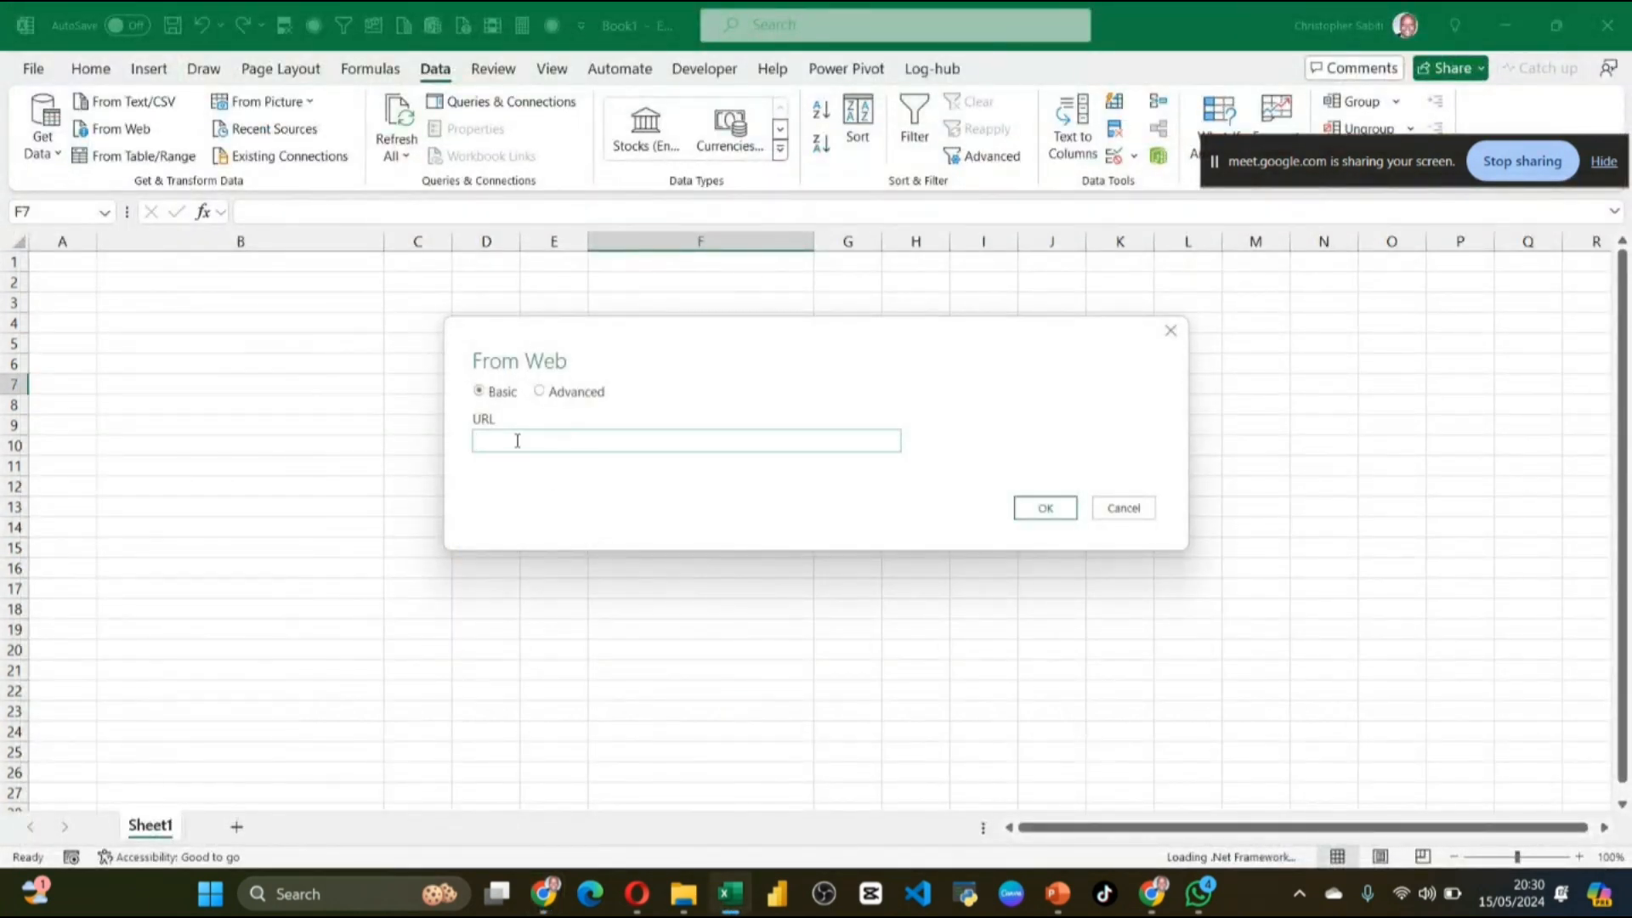
{"action": "key", "text": "ctrl+v"}
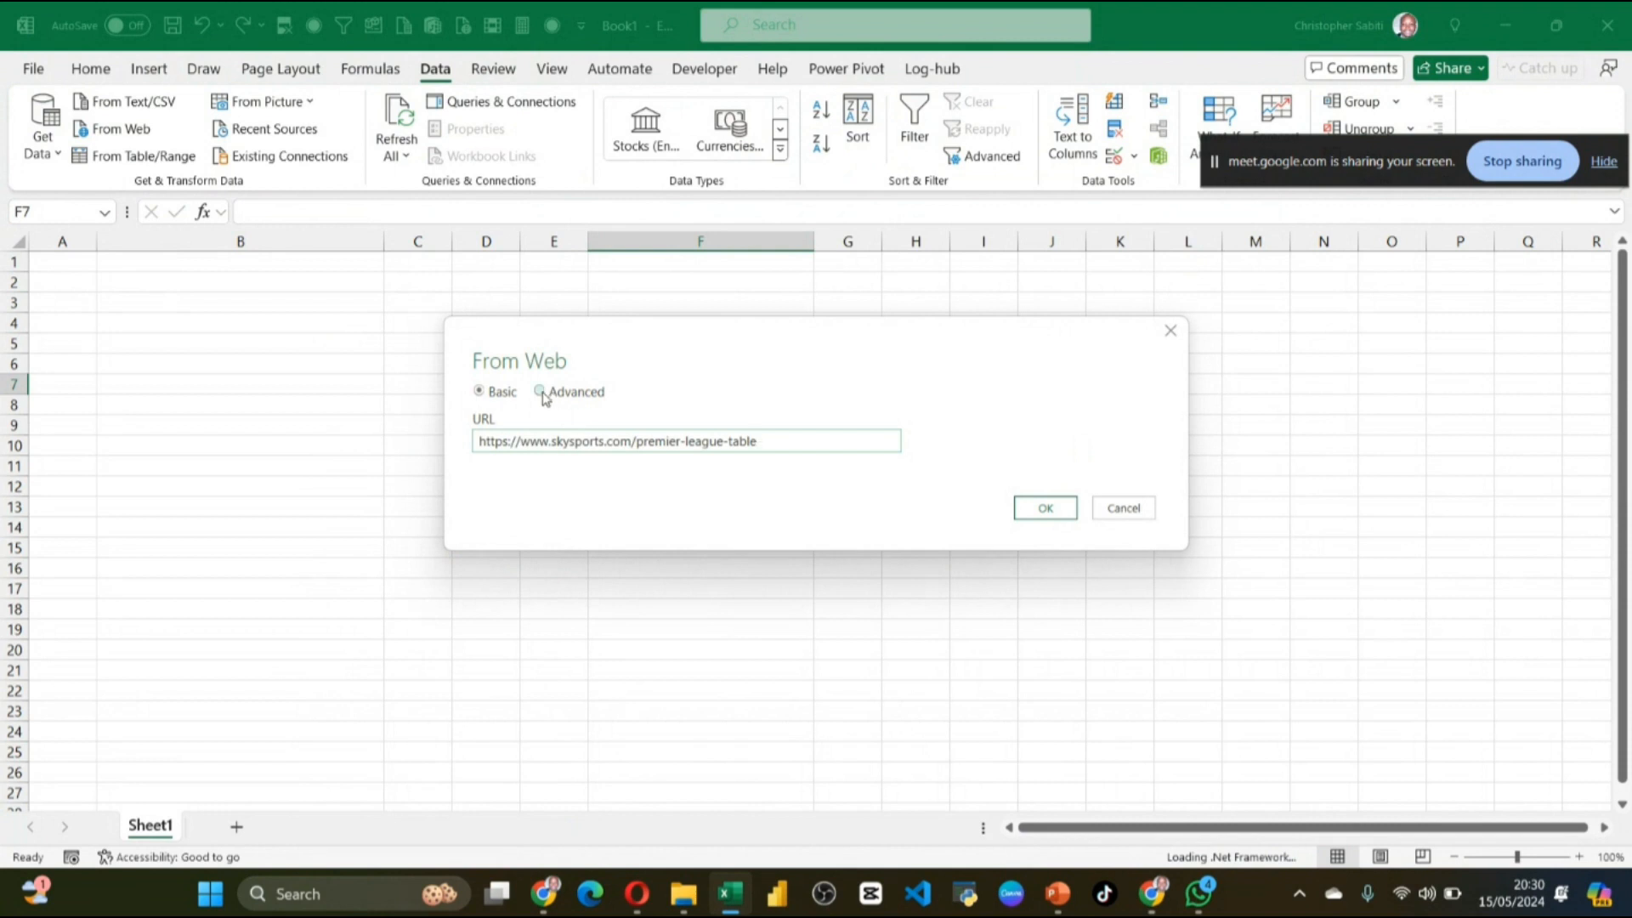
{"action": "left_click", "coordinate": [1060, 518]}
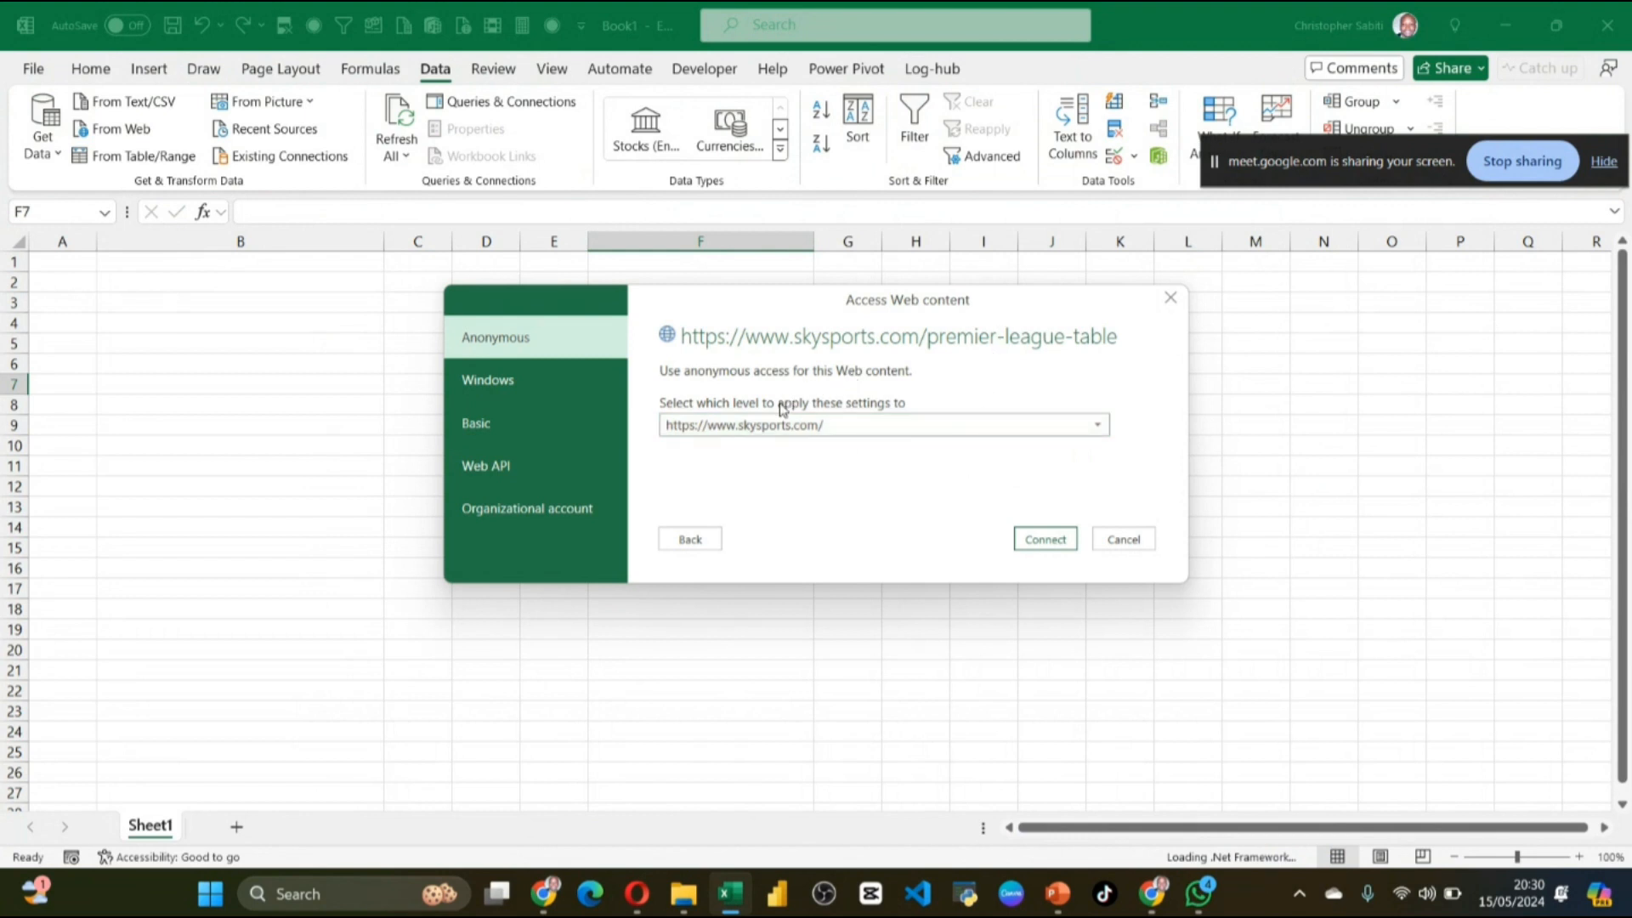
Step: Examine the Premier League 2023/24 table on the Sky Sports page in Chrome, then return to the Excel access dialog
{"action": "mouse_move", "coordinate": [642, 907]}
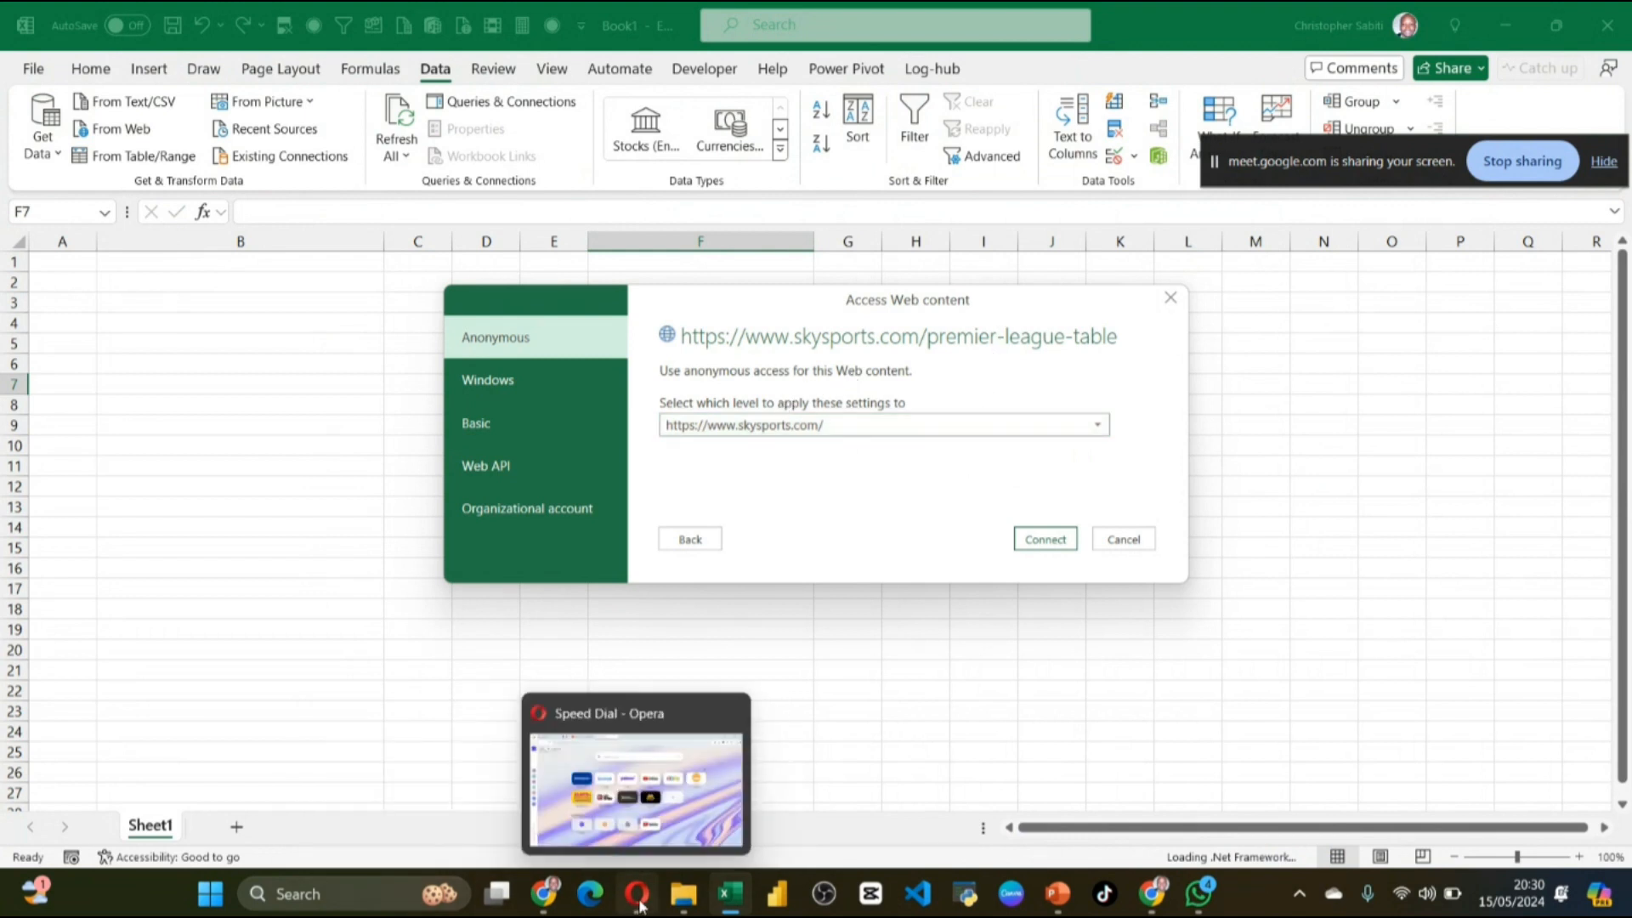
{"action": "mouse_move", "coordinate": [544, 897]}
{"action": "left_click", "coordinate": [469, 799]}
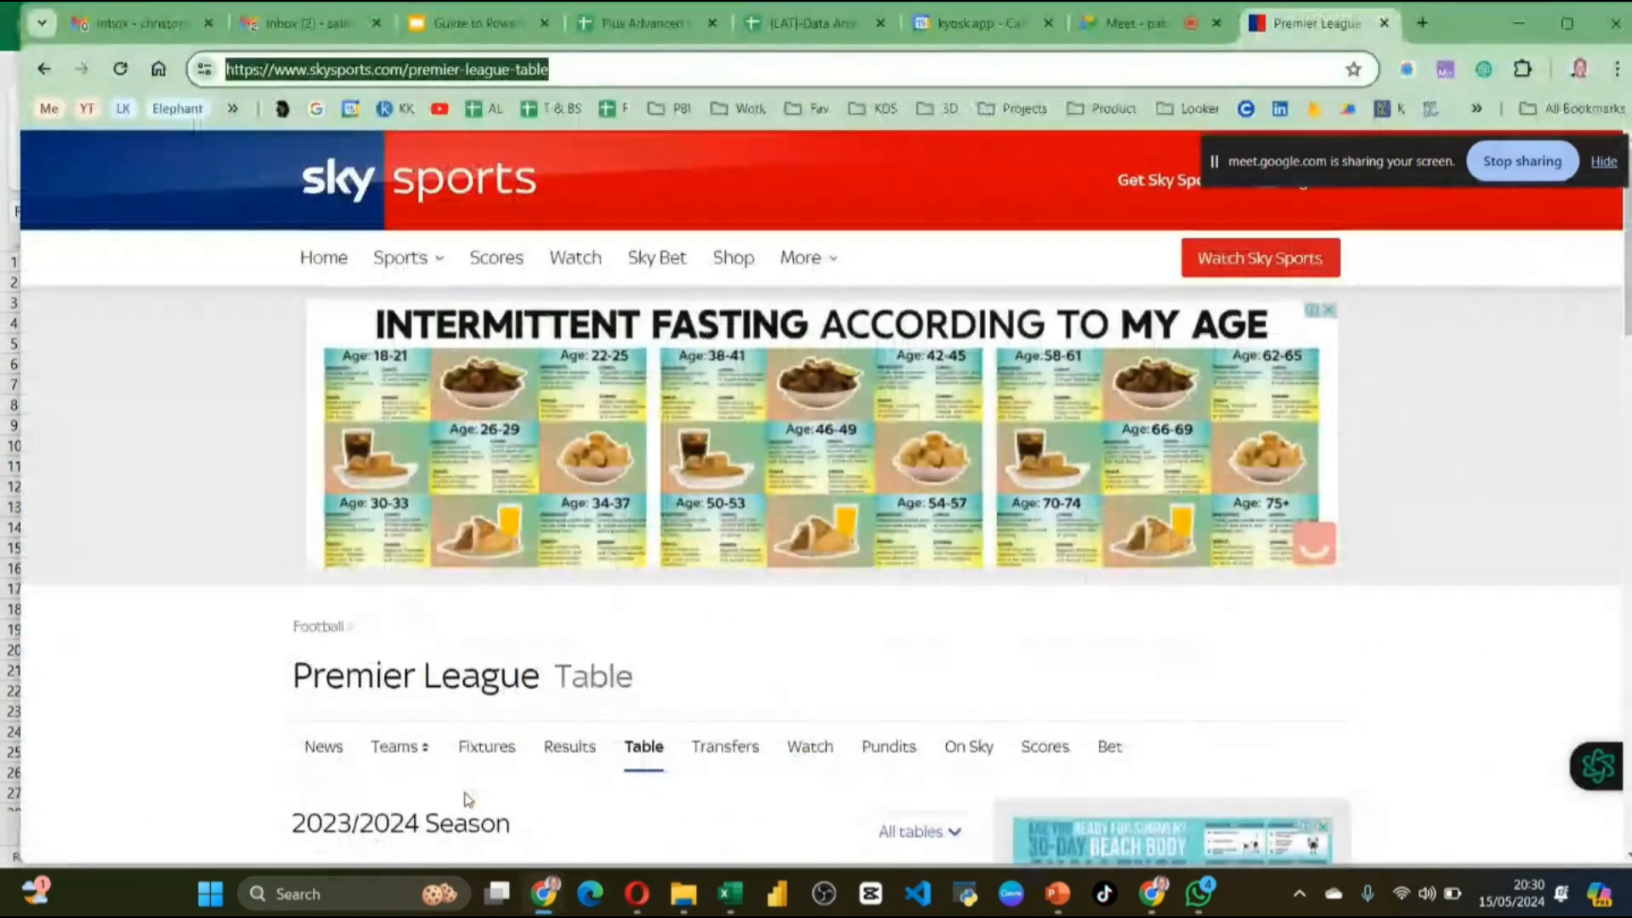
{"action": "scroll", "coordinate": [711, 499], "scroll_direction": "down", "scroll_amount": 8}
{"action": "scroll", "coordinate": [689, 521], "scroll_direction": "up", "scroll_amount": 4}
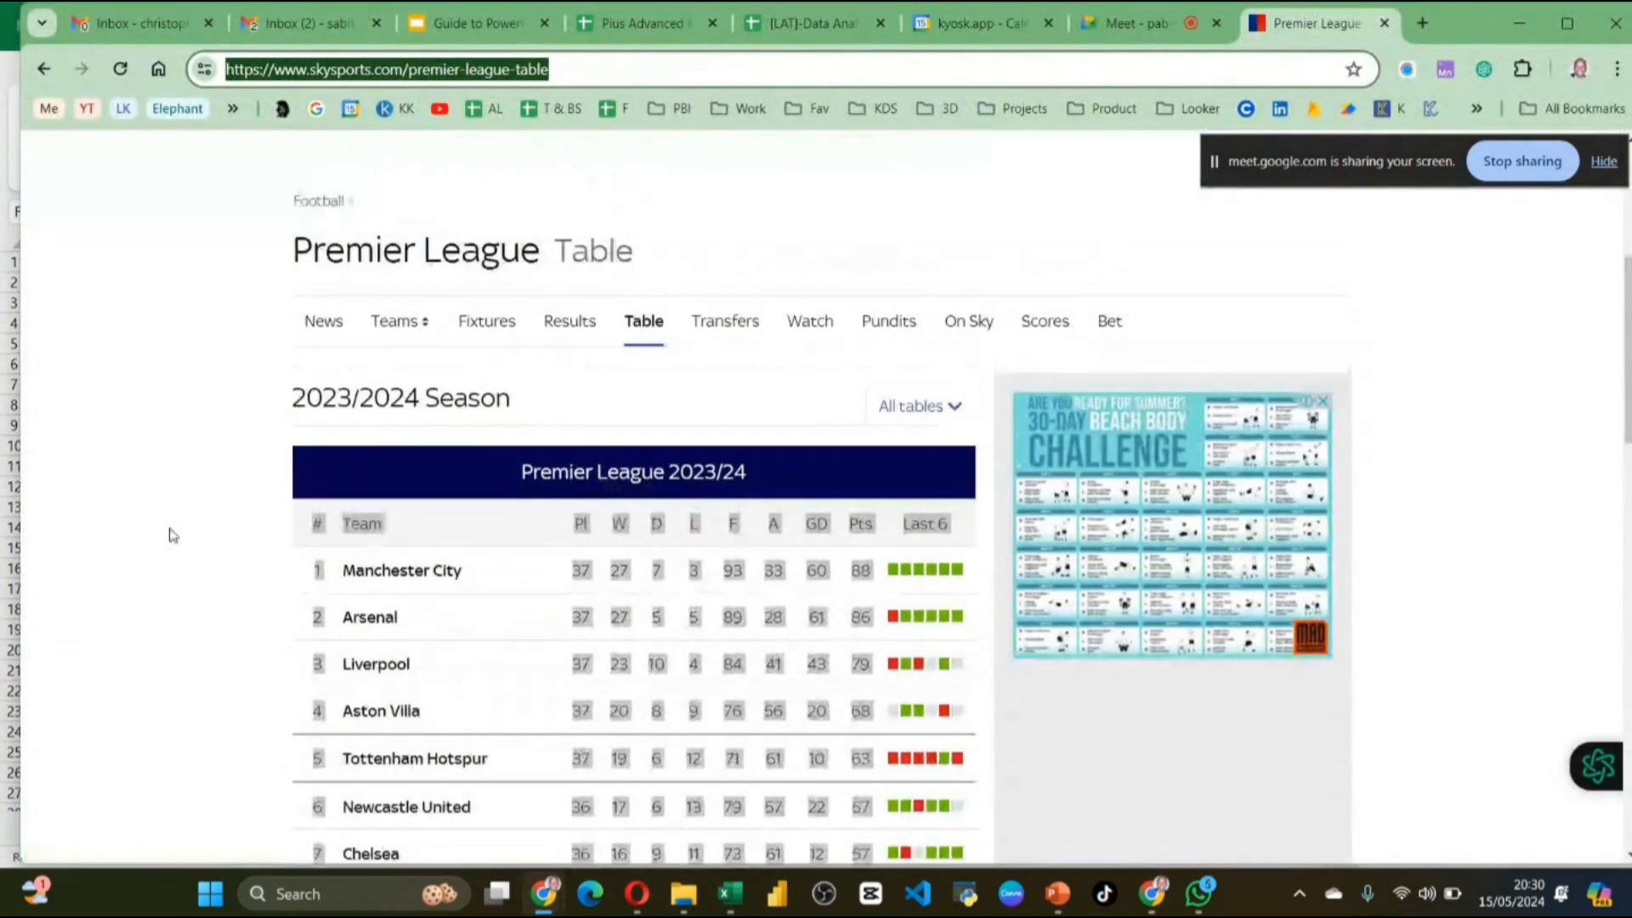
{"action": "left_click", "coordinate": [172, 534]}
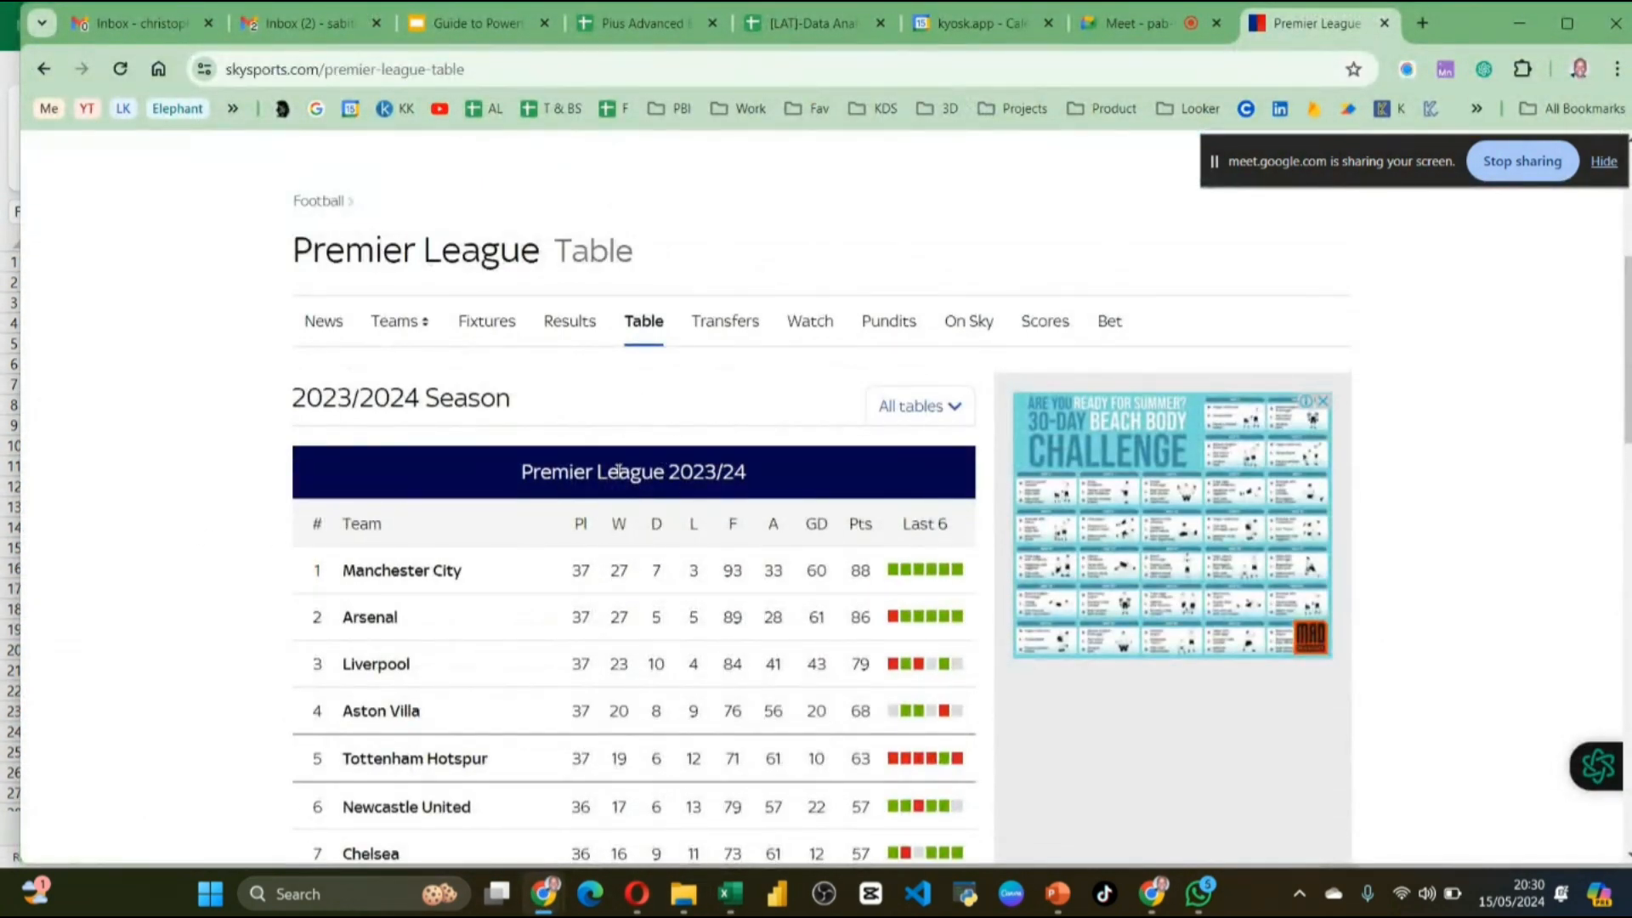
{"action": "scroll", "coordinate": [619, 476], "scroll_direction": "down", "scroll_amount": 1}
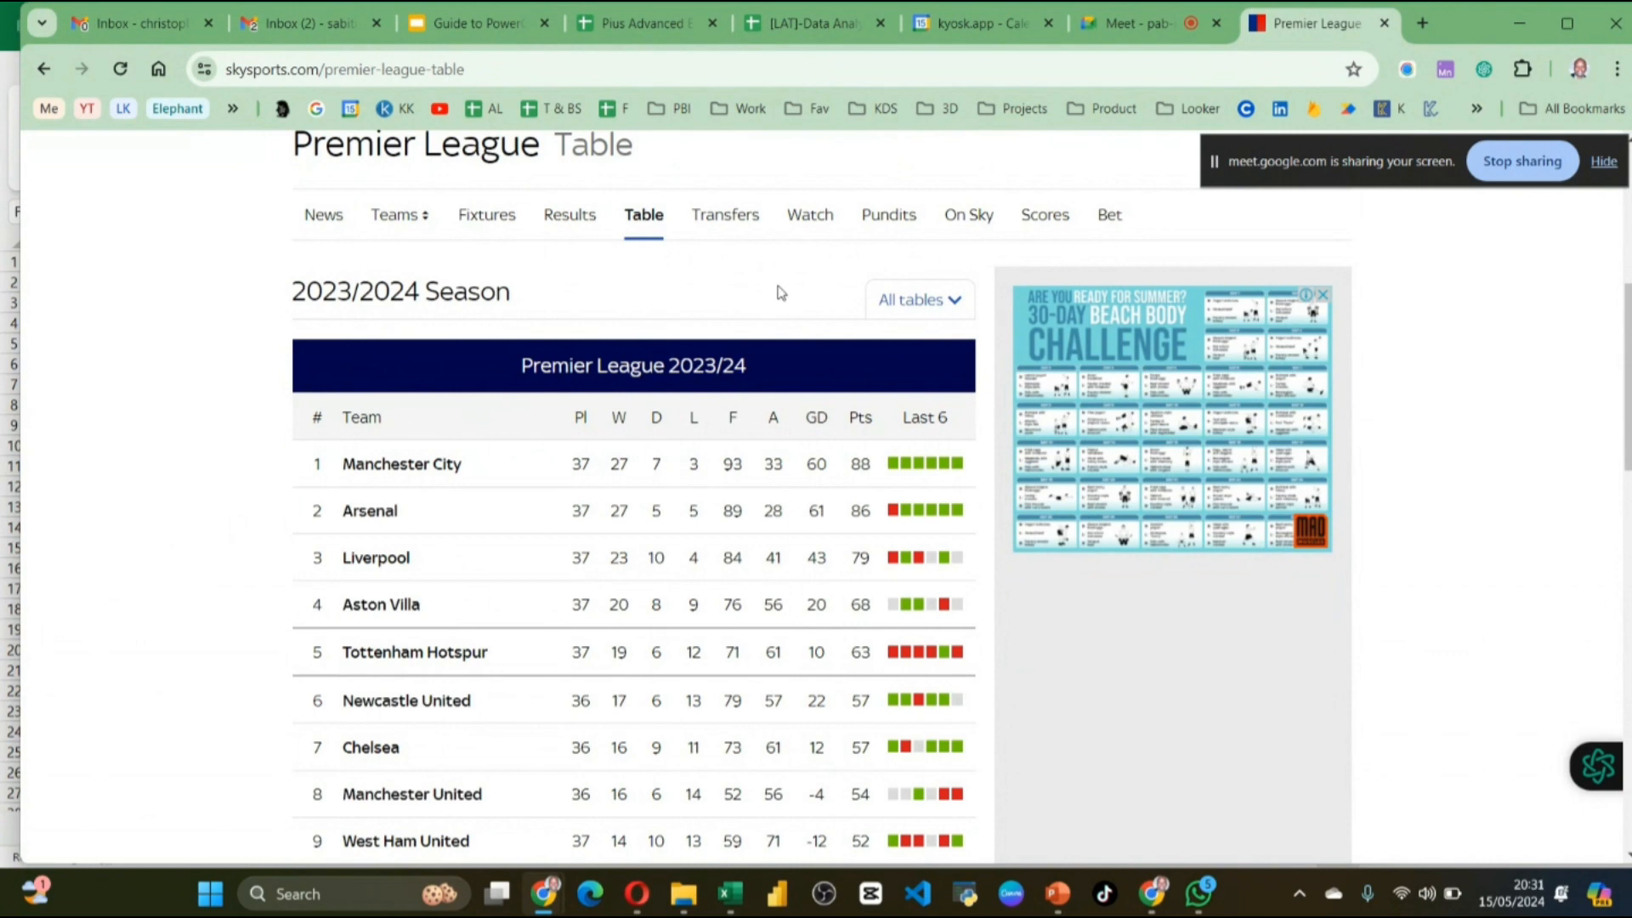
{"action": "key", "text": "alt+Tab"}
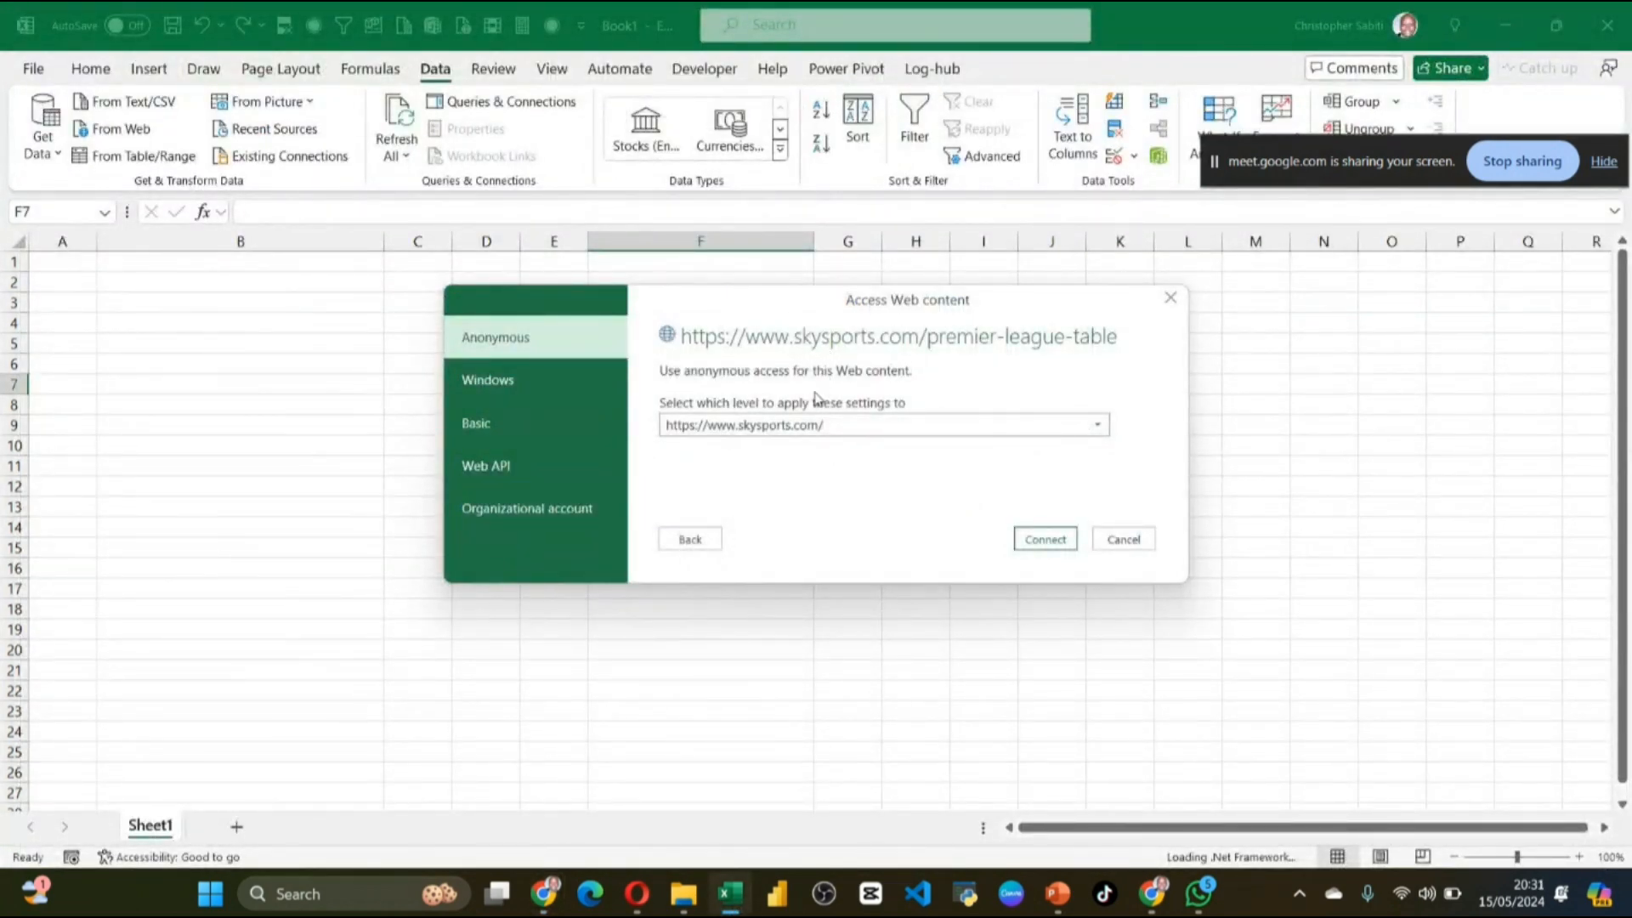
Step: Examine the Windows, Web API, Organizational account and Basic authentication options for the web content
{"action": "left_click", "coordinate": [540, 391]}
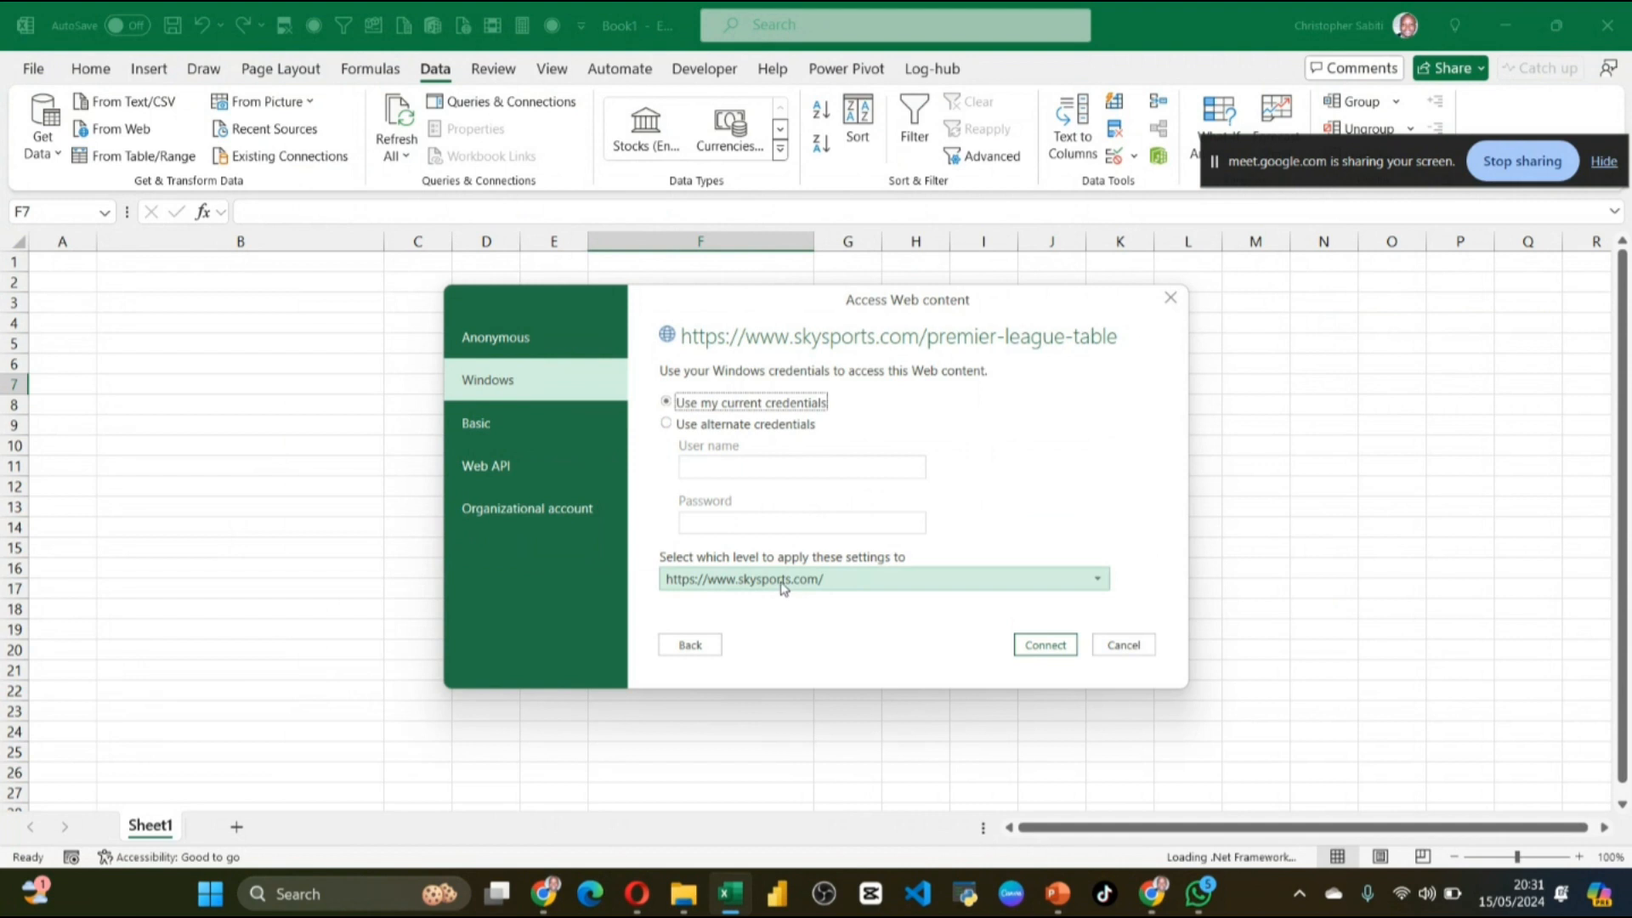
{"action": "left_click", "coordinate": [491, 469]}
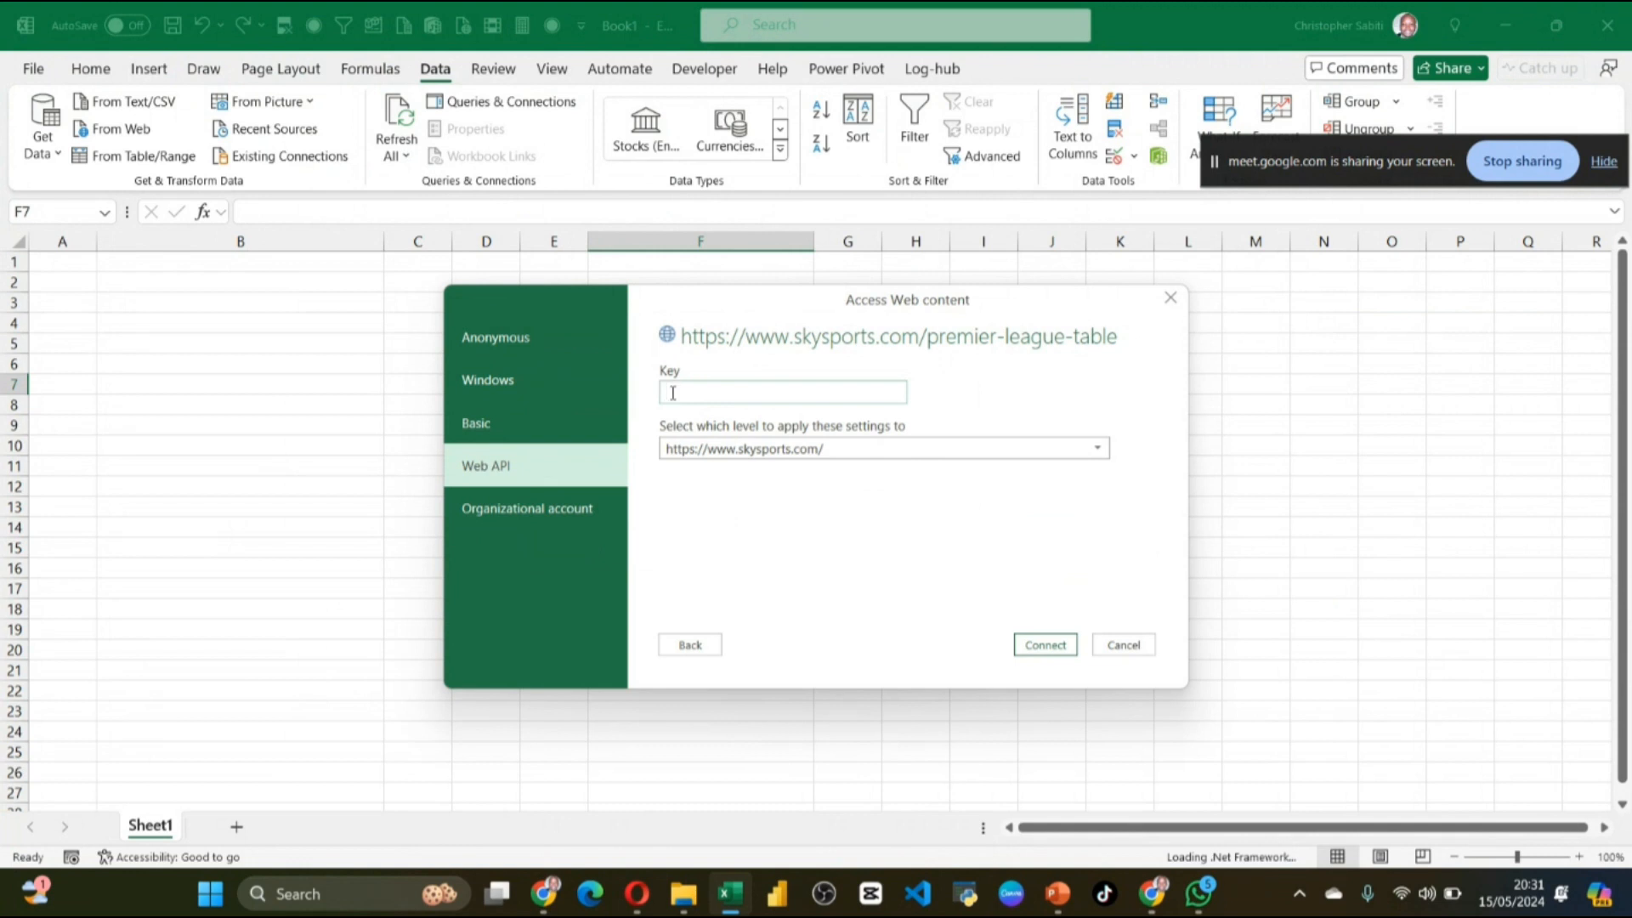
{"action": "left_click", "coordinate": [534, 519]}
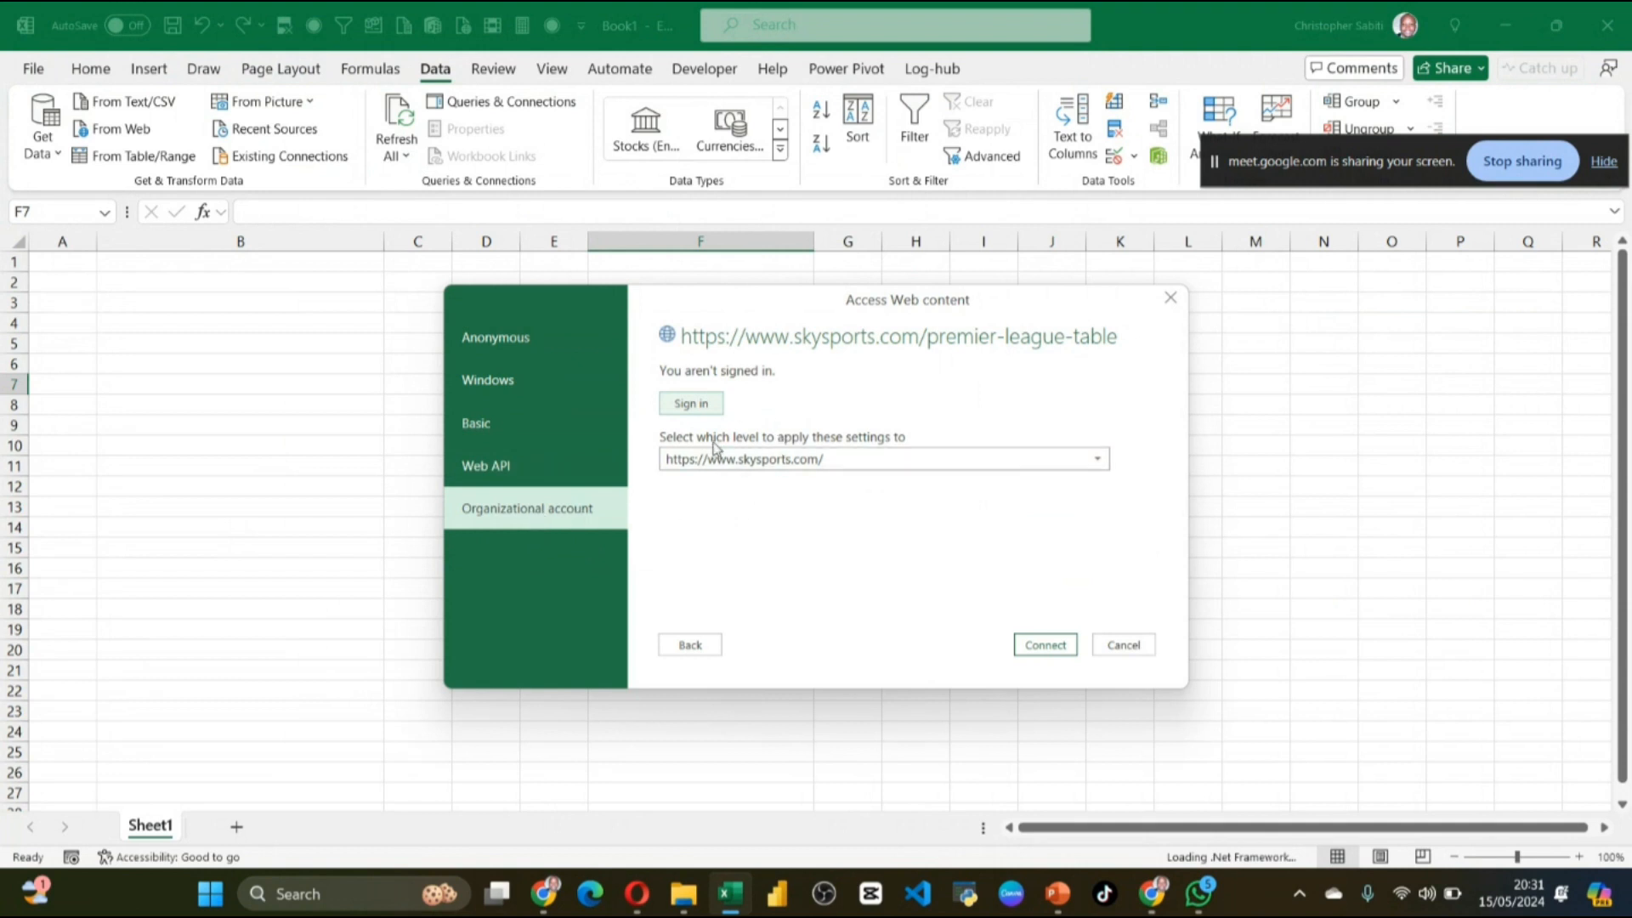
{"action": "left_click", "coordinate": [488, 431]}
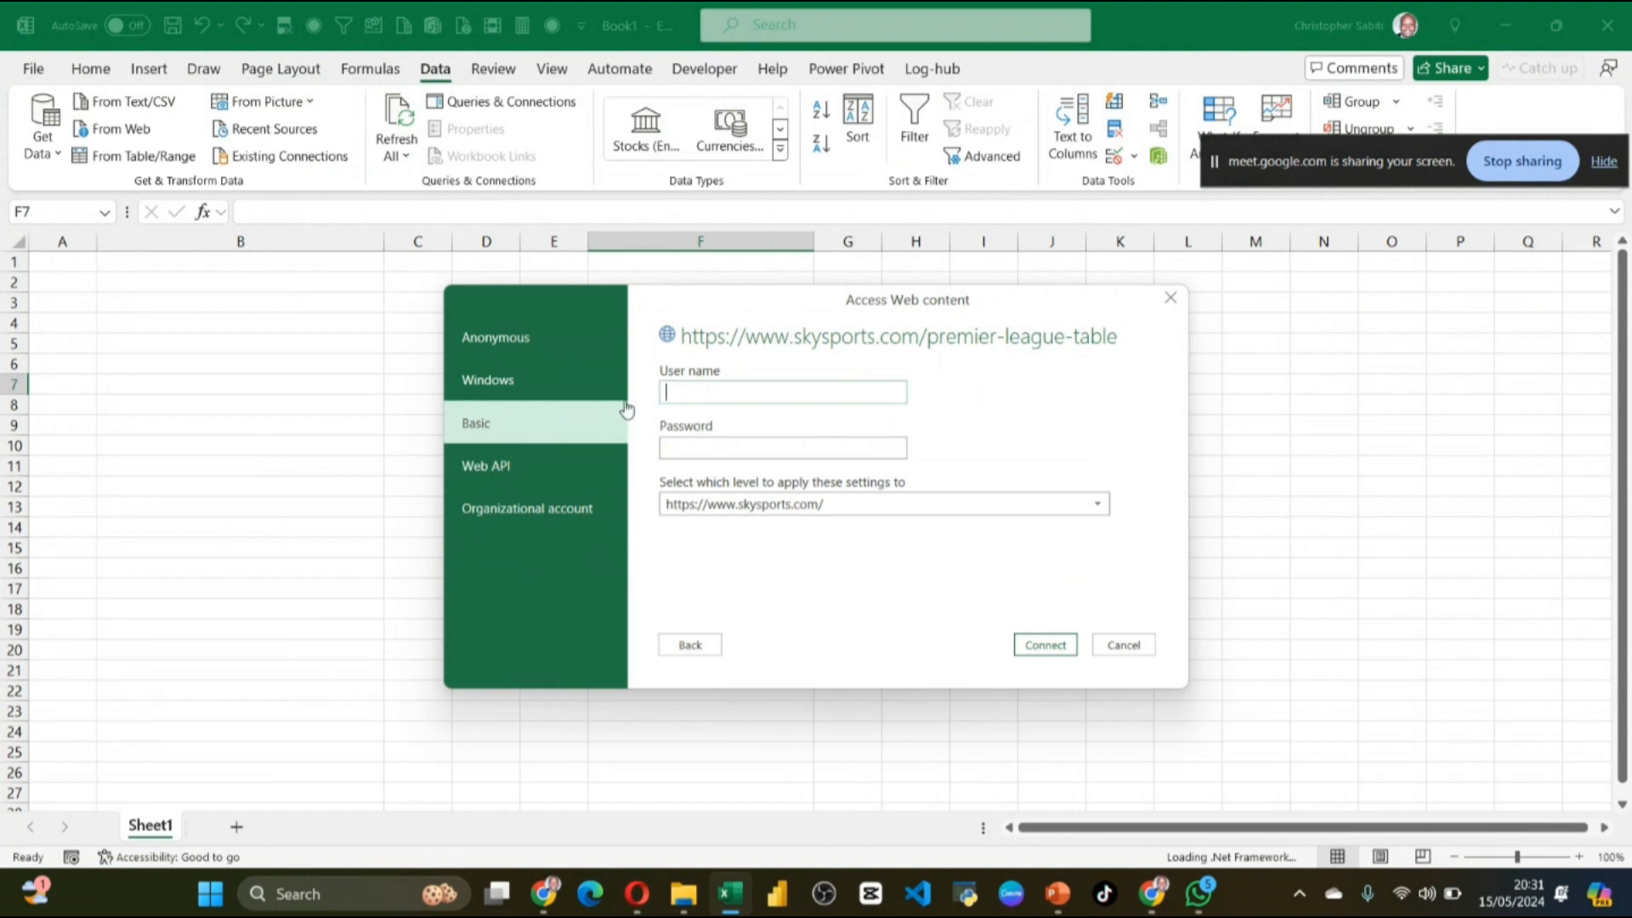
{"action": "left_click", "coordinate": [519, 475]}
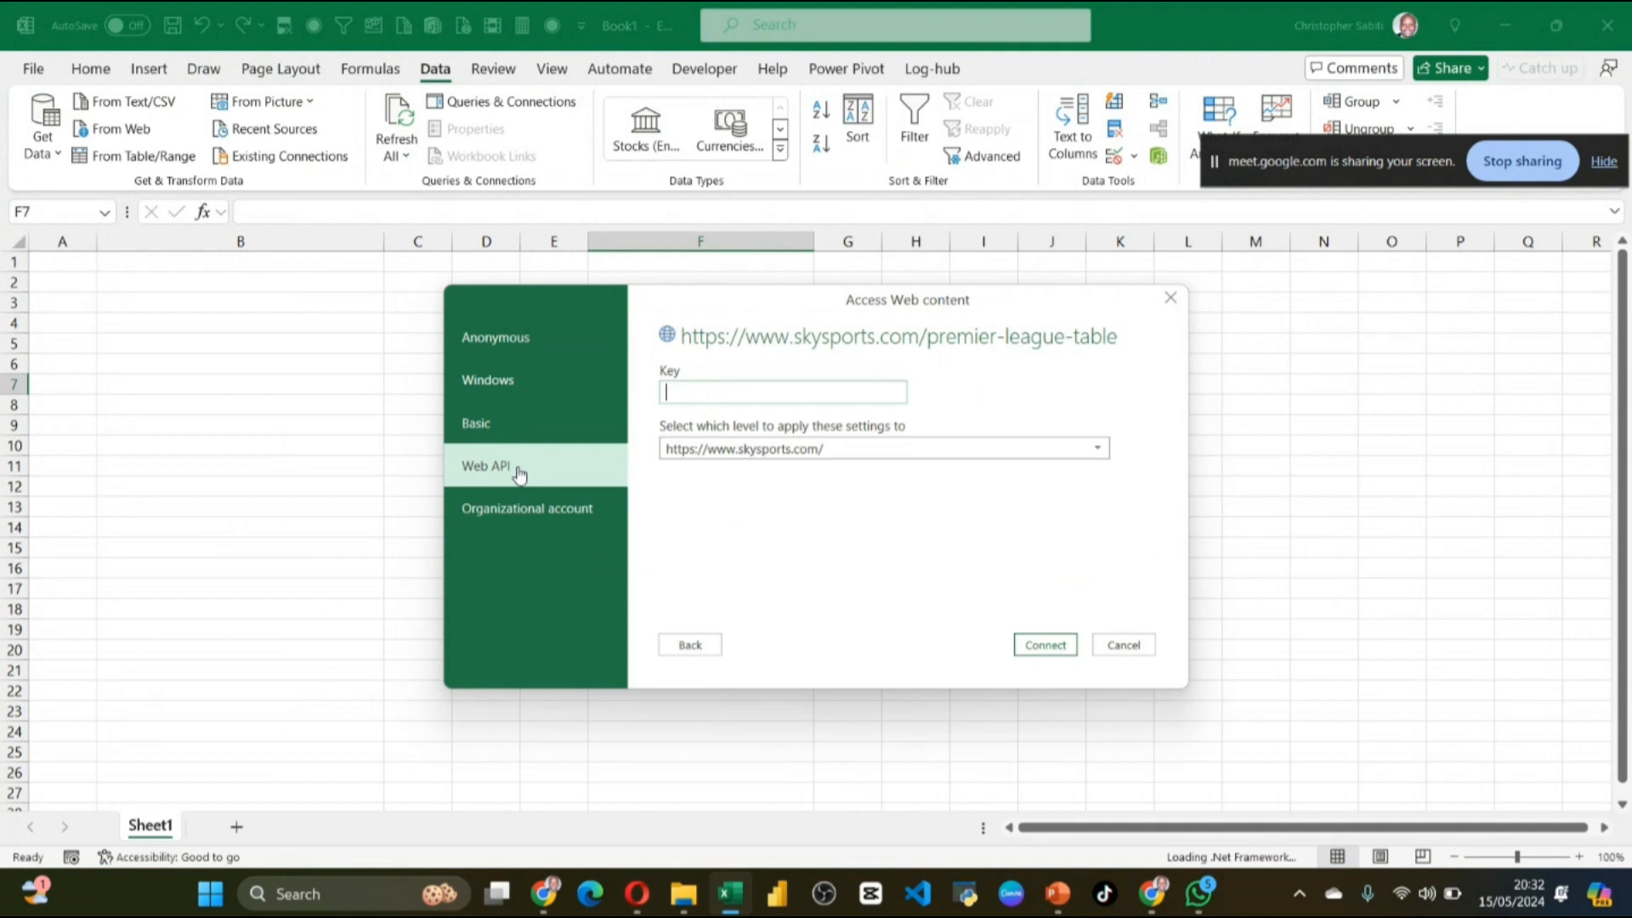
{"action": "left_click", "coordinate": [535, 337]}
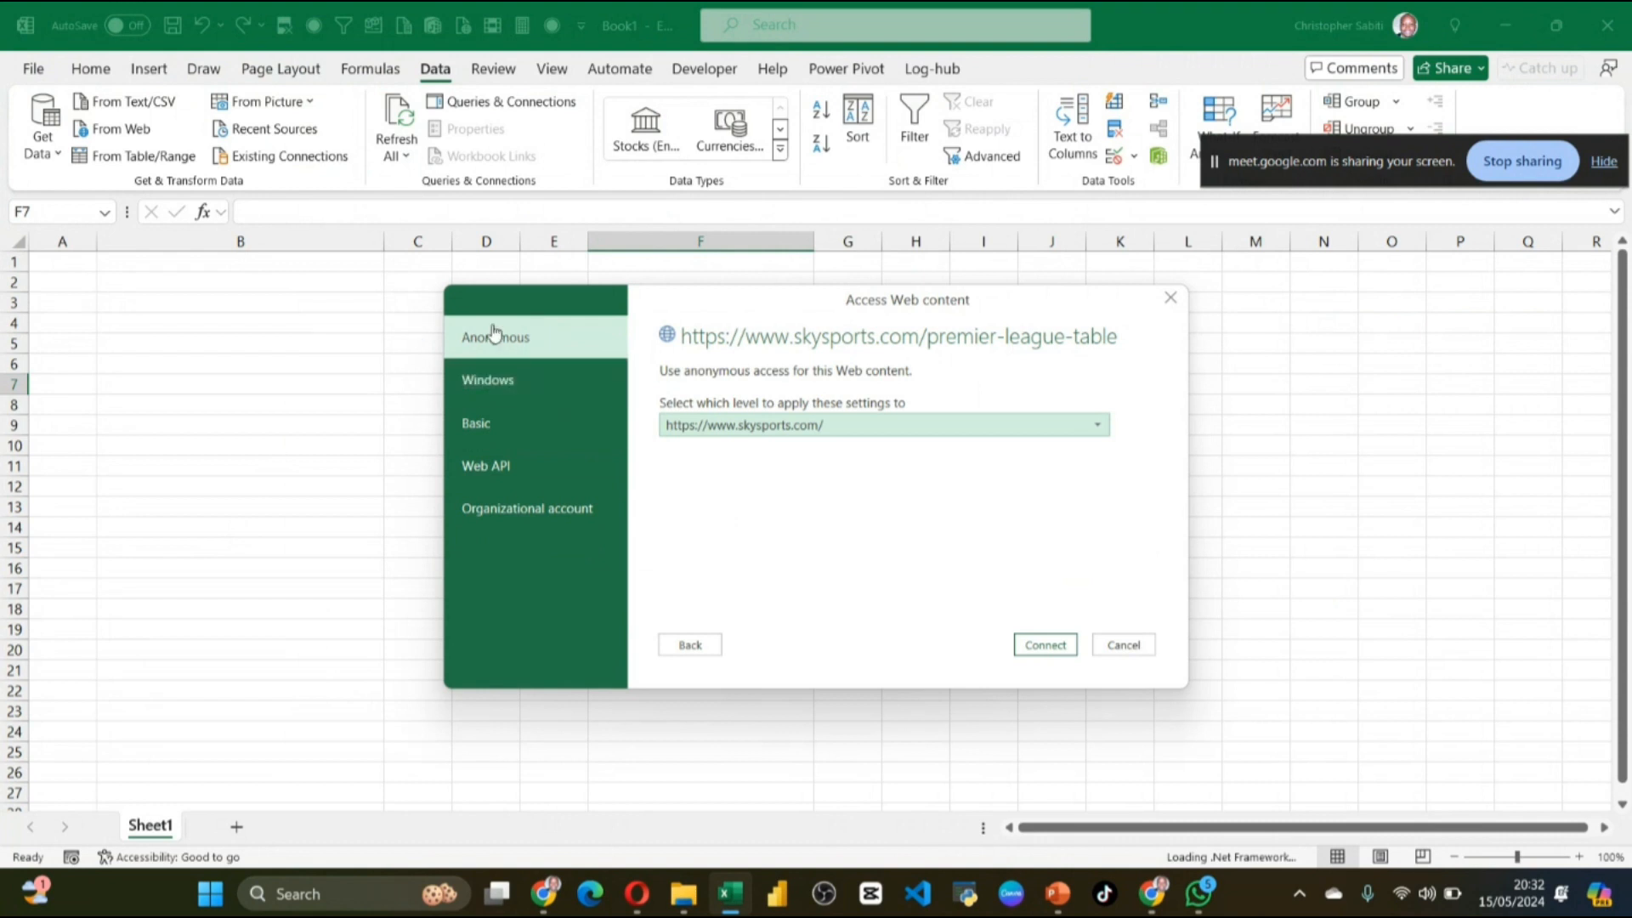
{"action": "left_click", "coordinate": [1044, 646]}
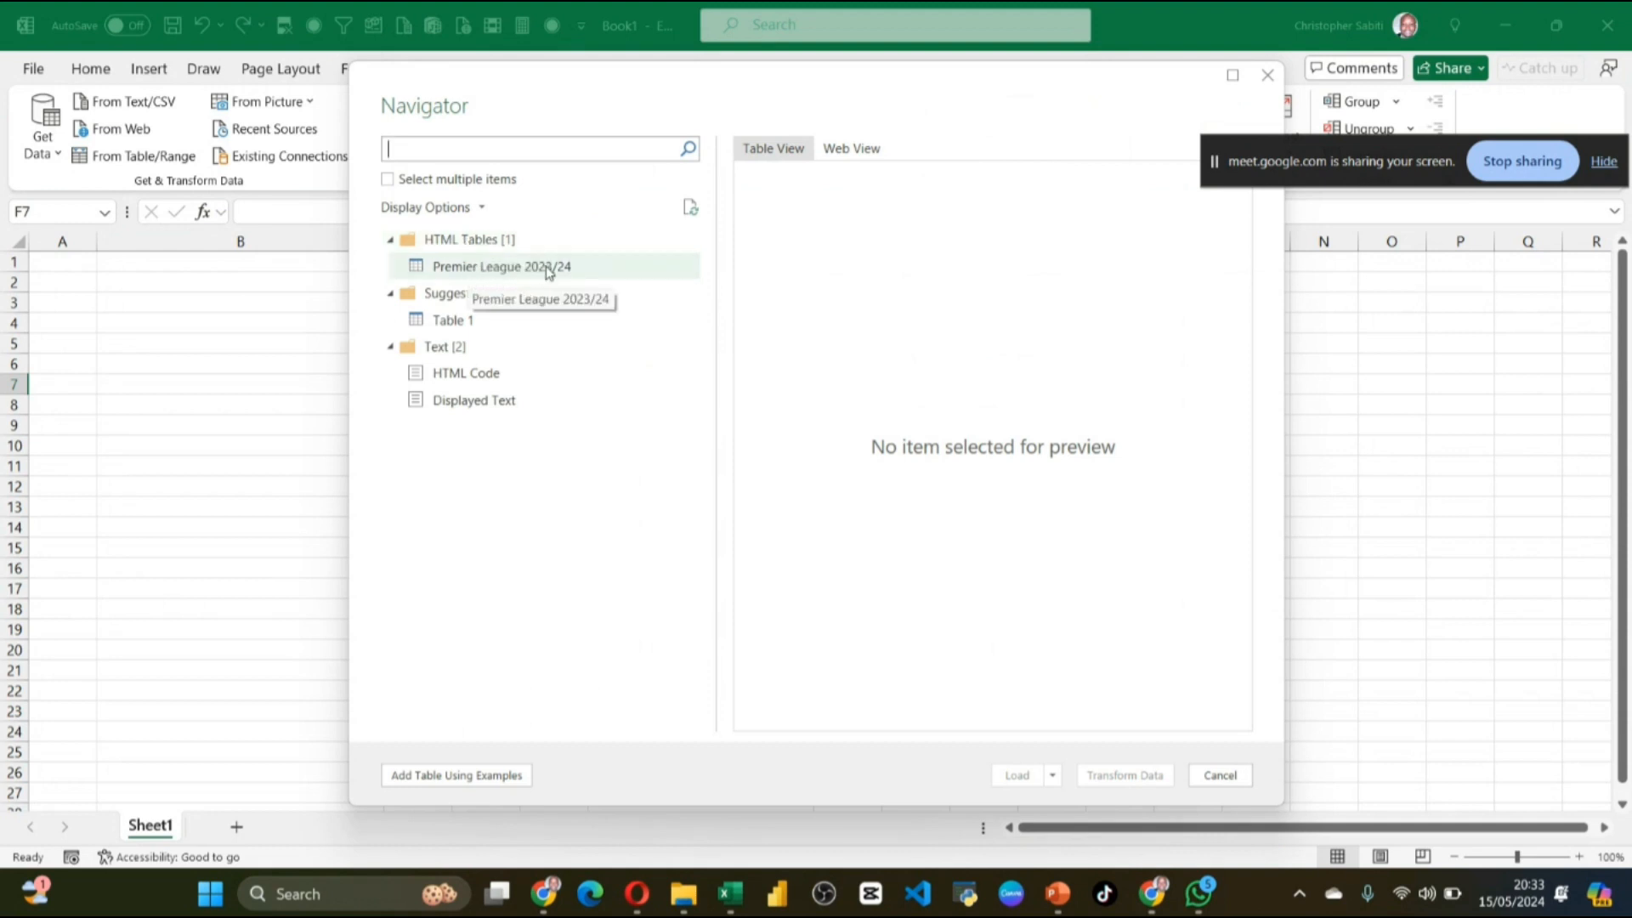
Step: Preview Table 1, the Premier League 2023/24 table, the HTML Code and the Displayed Text found on the web page
{"action": "left_click", "coordinate": [466, 328]}
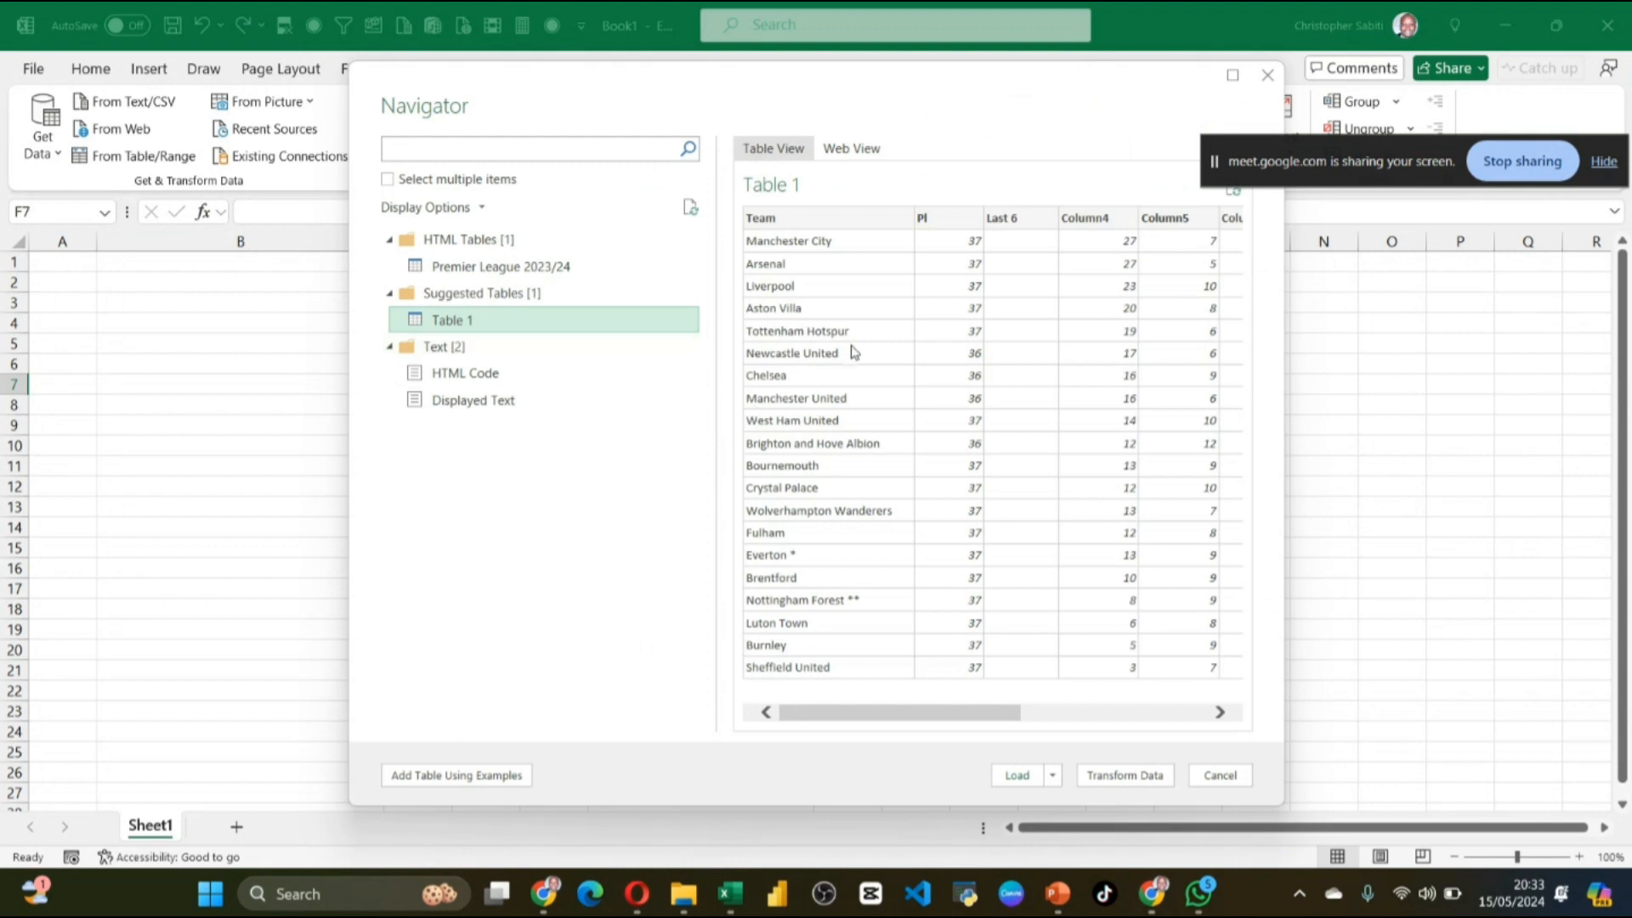
{"action": "left_click_drag", "start_coordinate": [937, 714], "coordinate": [970, 712]}
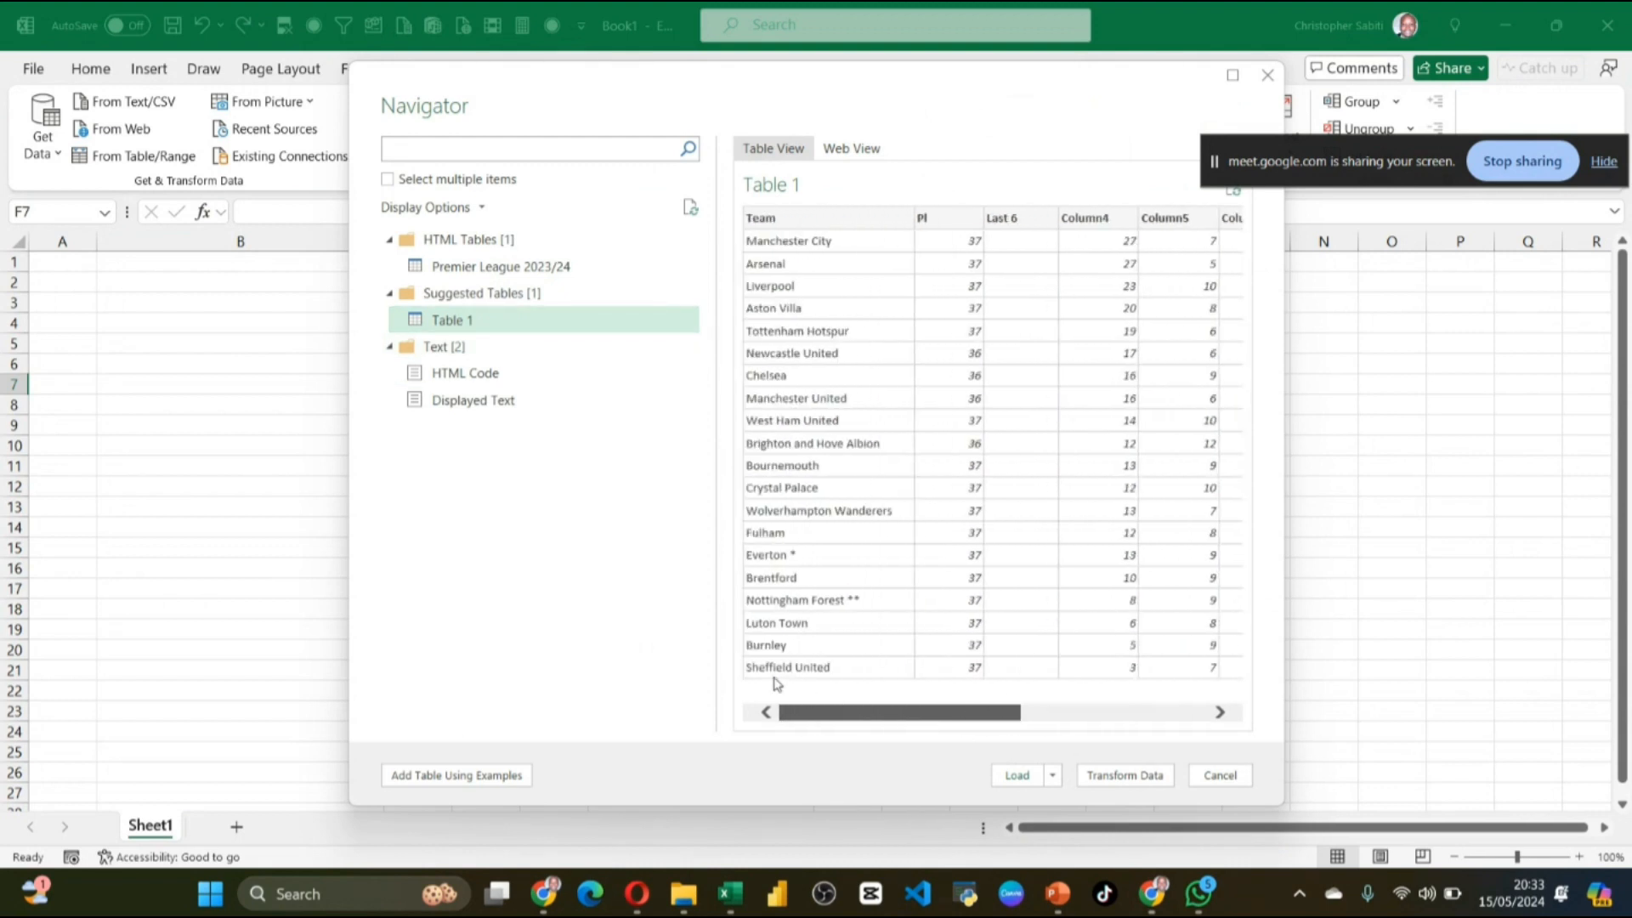
{"action": "left_click", "coordinate": [499, 268]}
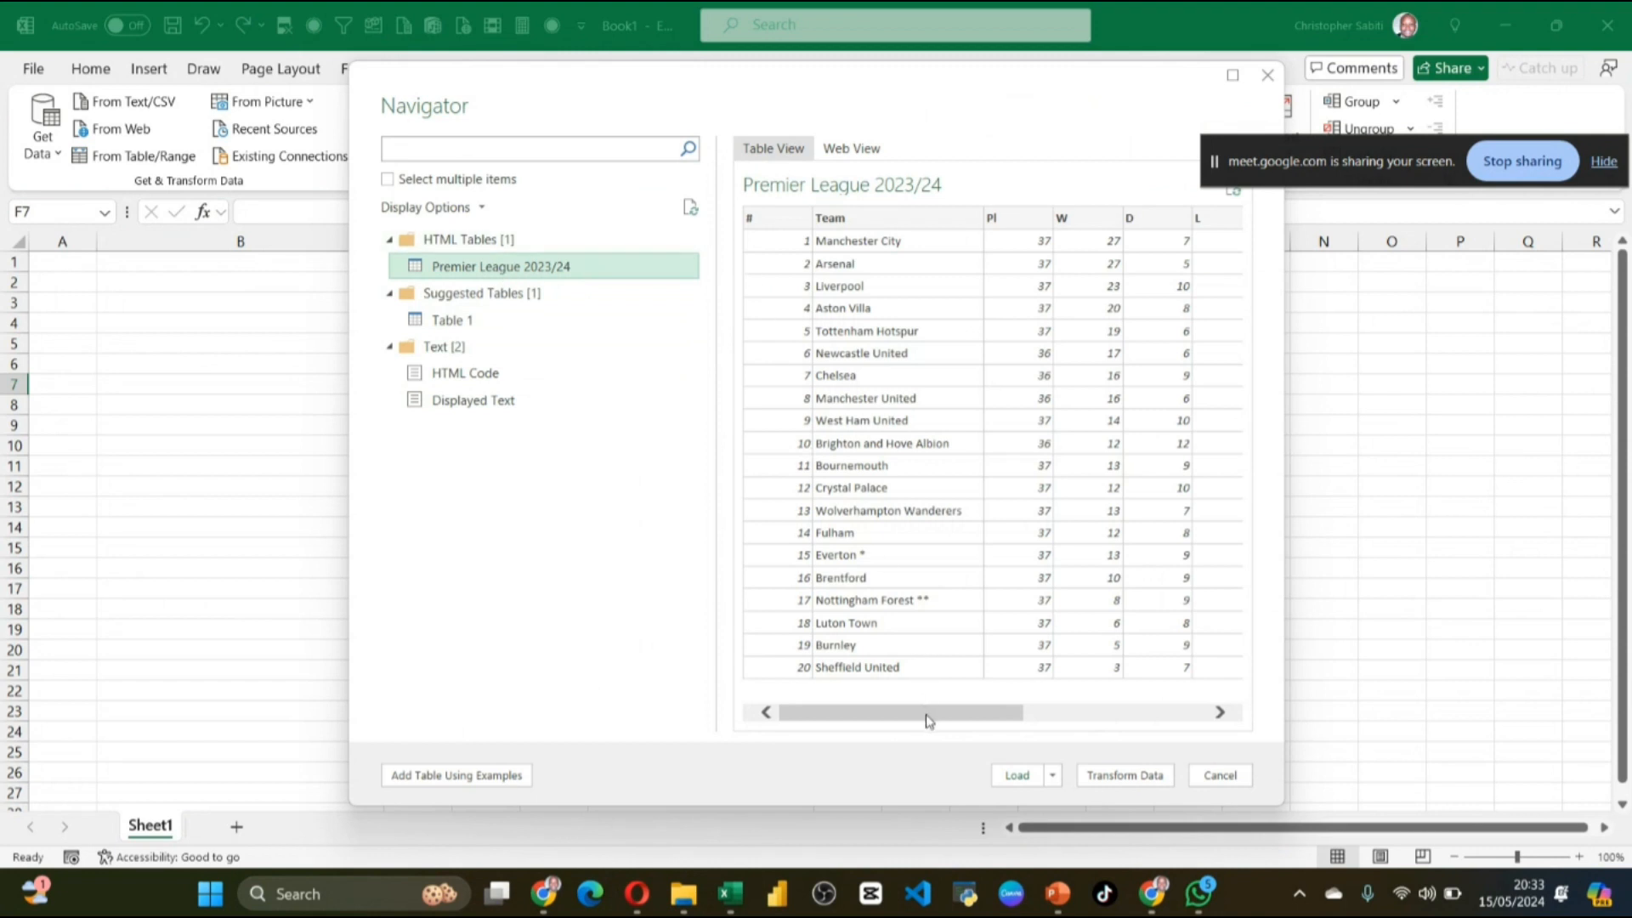
{"action": "mouse_move", "coordinate": [925, 715]}
{"action": "left_mouse_down"}
{"action": "mouse_move", "coordinate": [1141, 716]}
{"action": "mouse_move", "coordinate": [926, 714]}
{"action": "left_mouse_up"}
{"action": "left_click", "coordinate": [457, 379]}
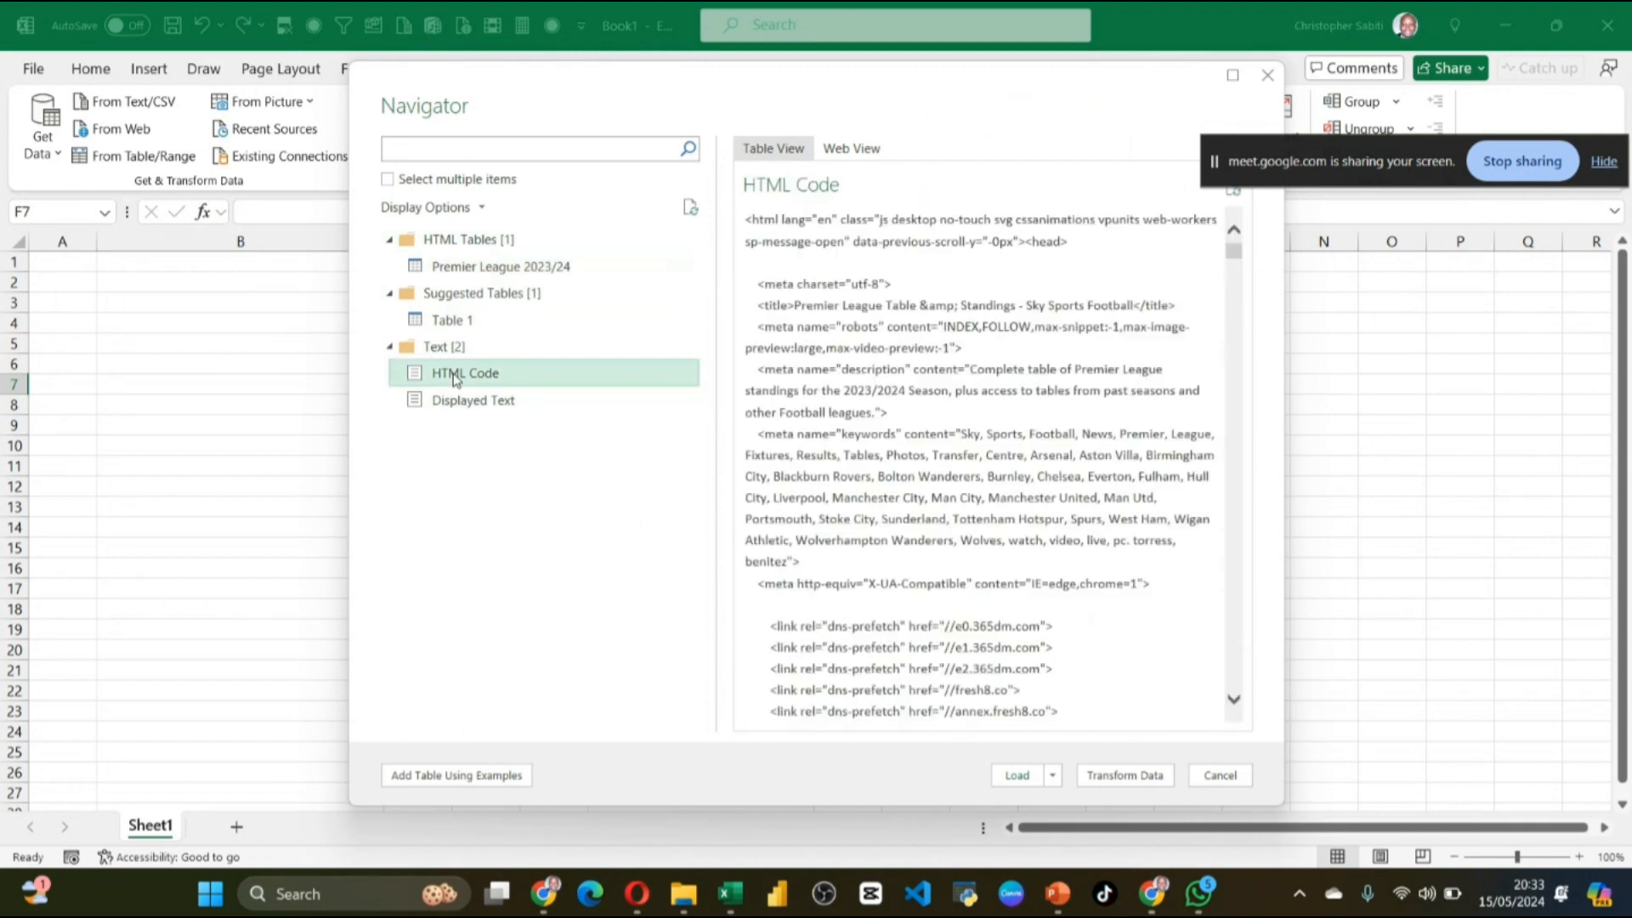
{"action": "scroll", "coordinate": [956, 463], "scroll_direction": "down", "scroll_amount": 10}
{"action": "scroll", "coordinate": [970, 448], "scroll_direction": "down", "scroll_amount": 15}
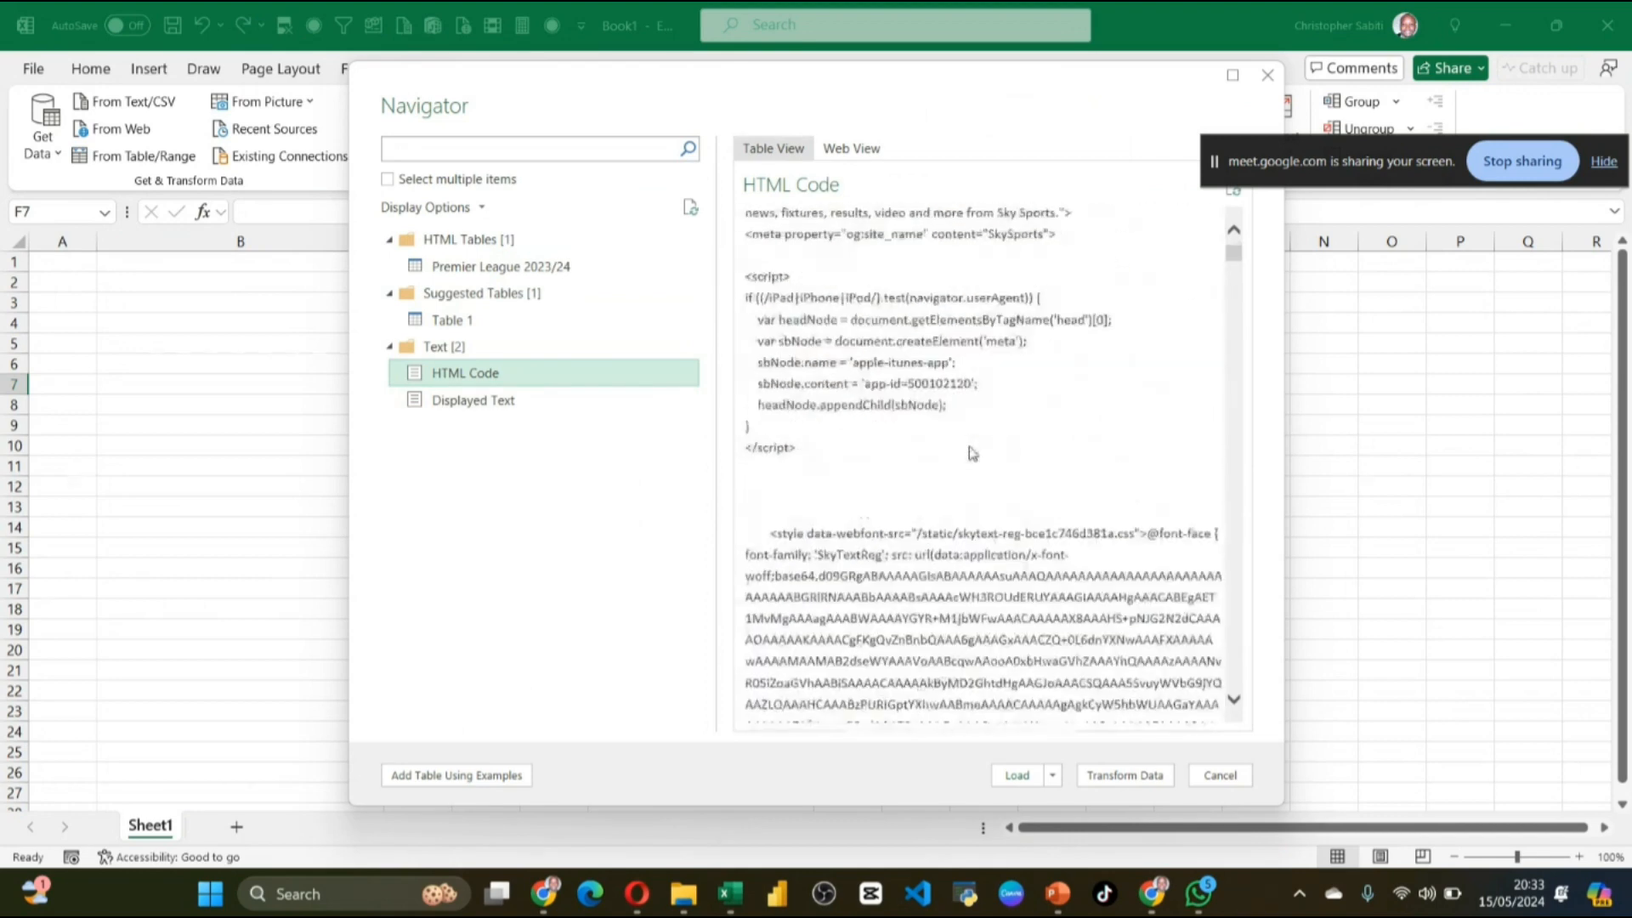
{"action": "scroll", "coordinate": [982, 425], "scroll_direction": "down", "scroll_amount": 3}
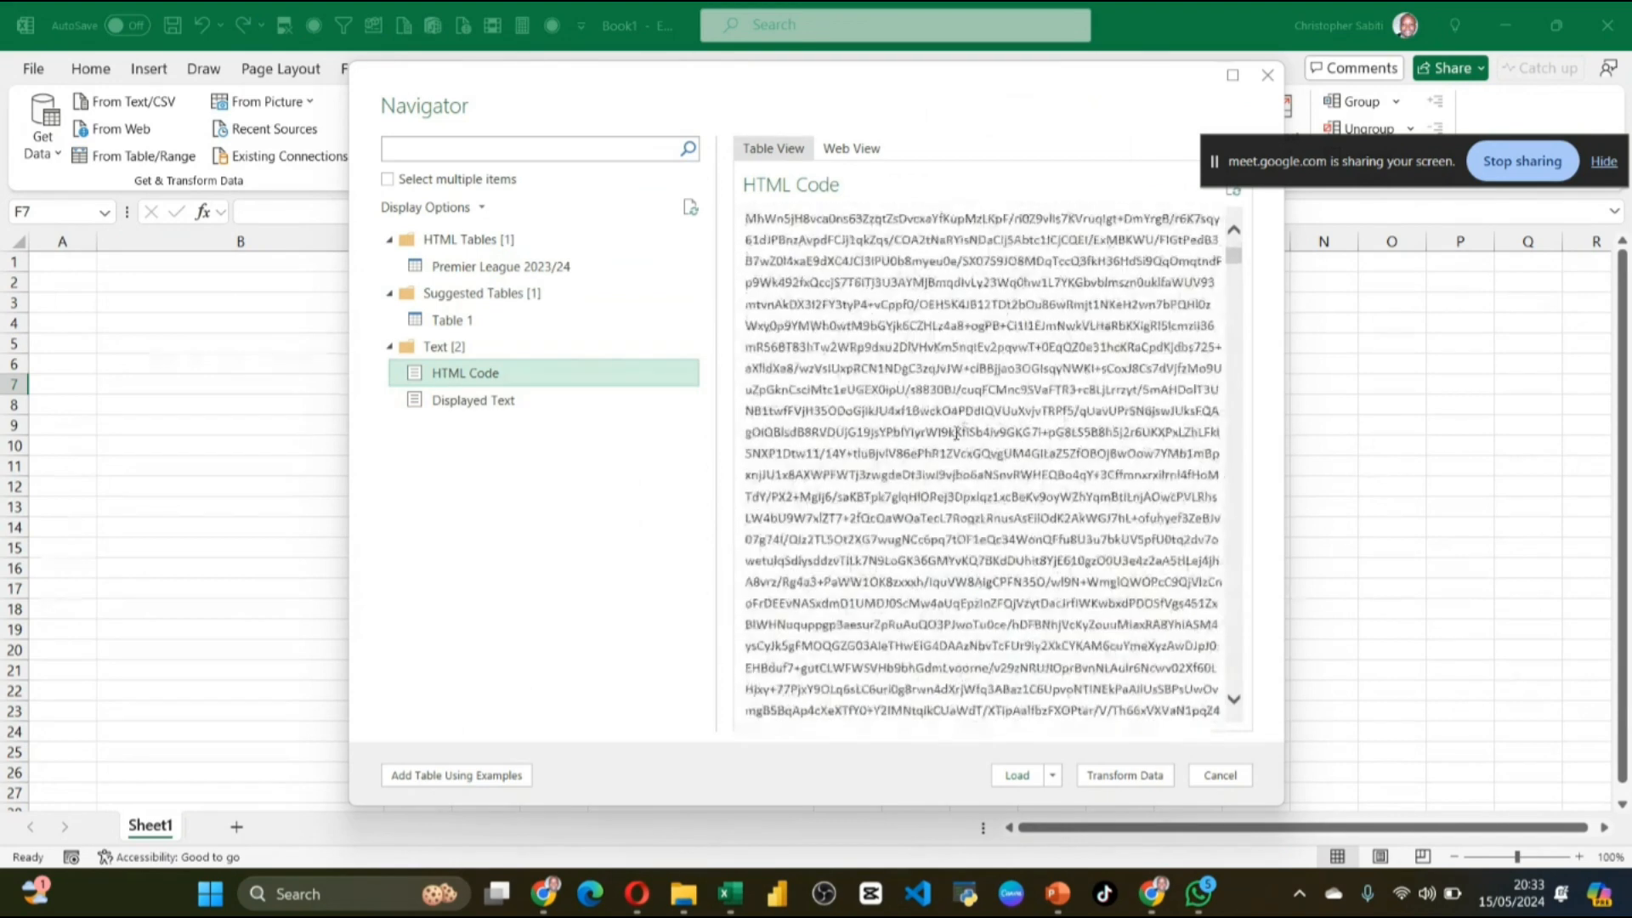
{"action": "left_click", "coordinate": [470, 406]}
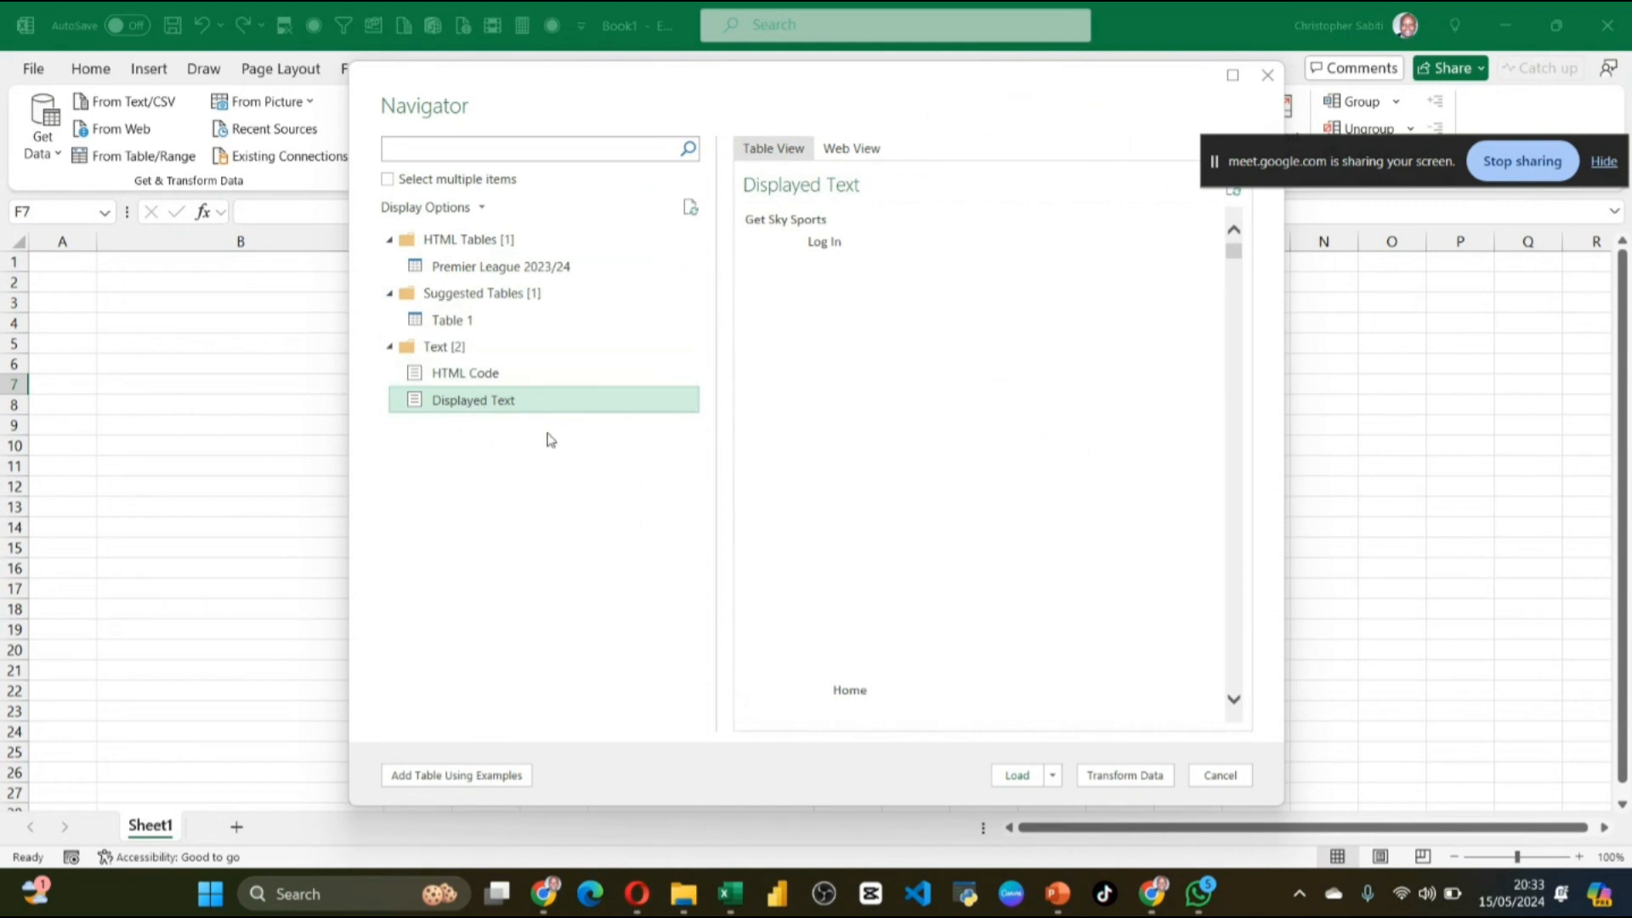
Step: Examine the standings in a widened web view of the Sky Sports page, then return to the table view
{"action": "left_click", "coordinate": [855, 151]}
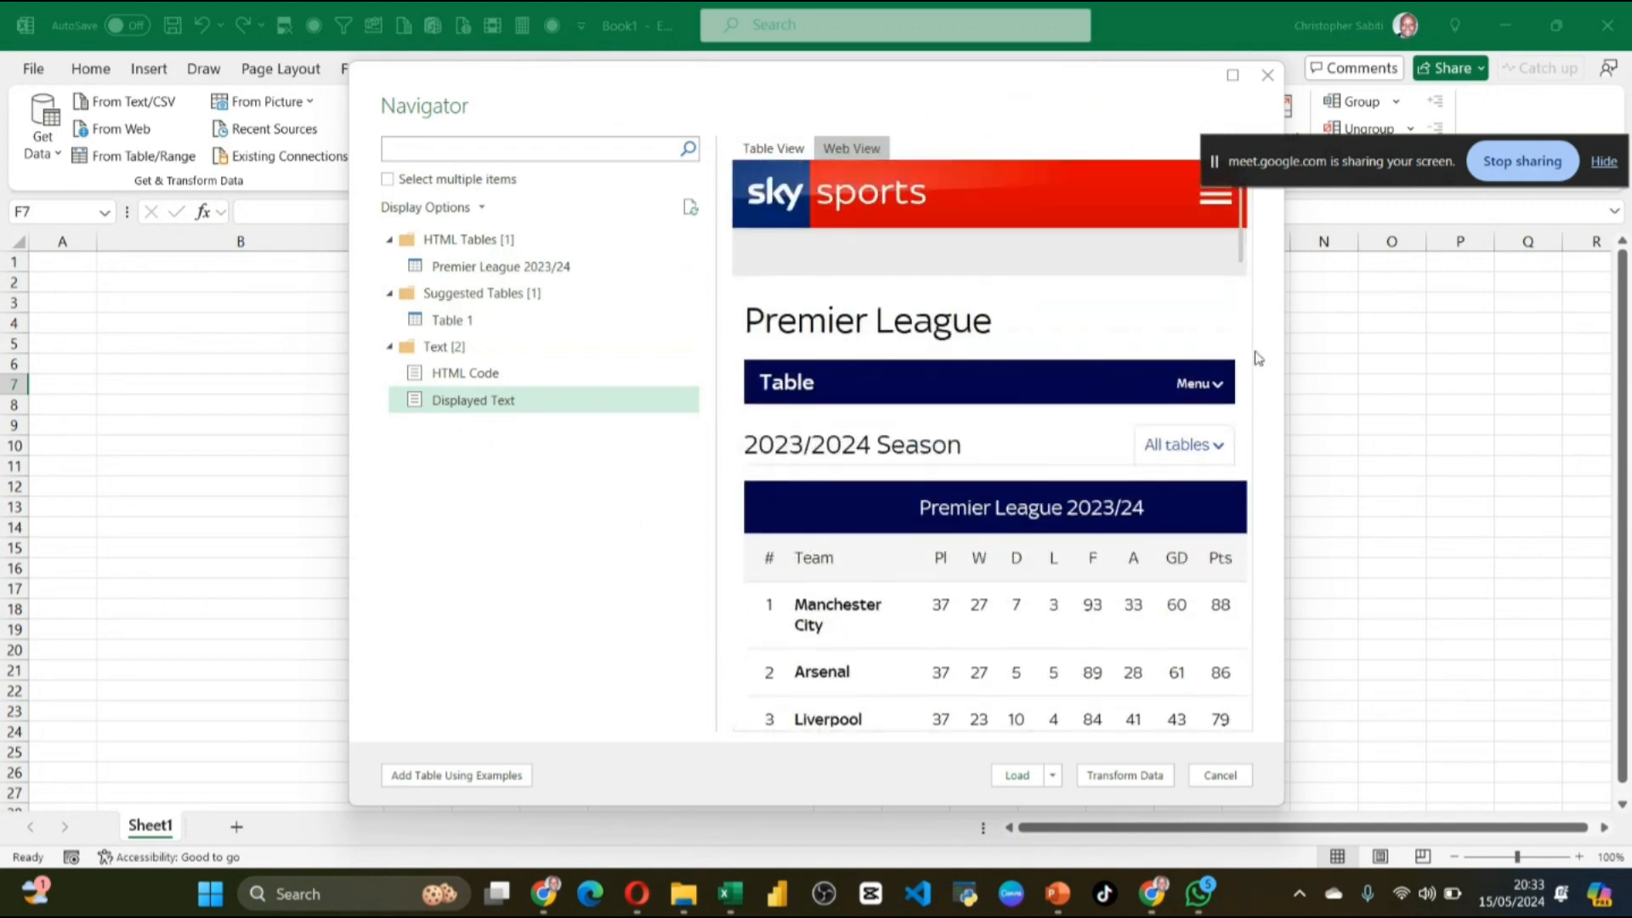
{"action": "left_click_drag", "start_coordinate": [1283, 366], "coordinate": [1511, 349]}
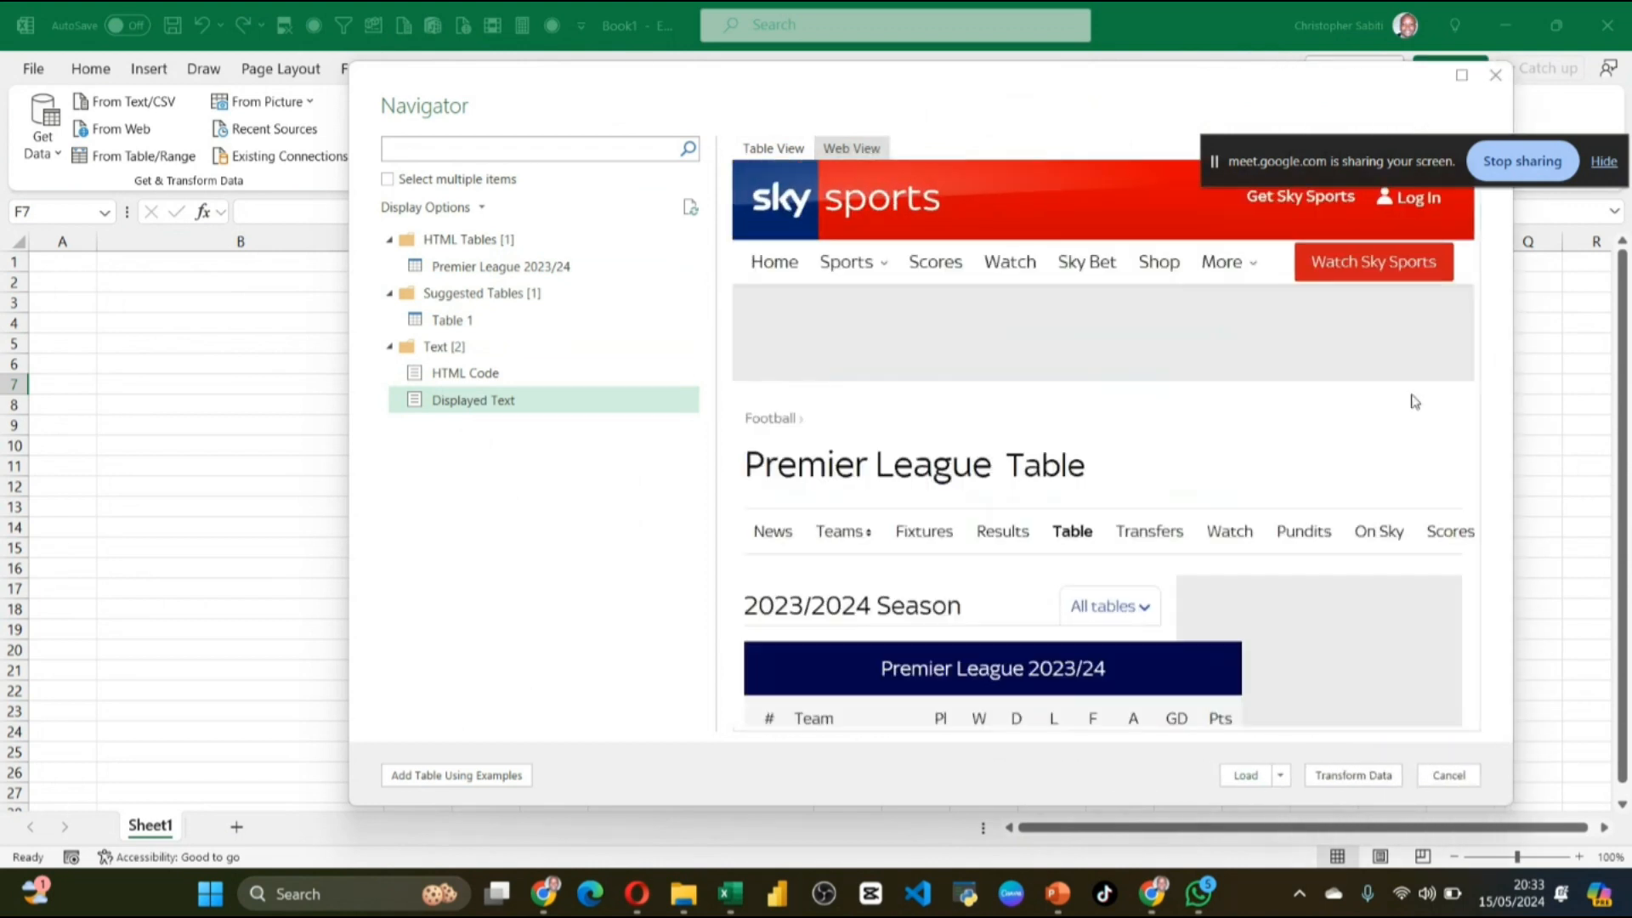
{"action": "scroll", "coordinate": [1145, 430], "scroll_direction": "down", "scroll_amount": 4}
{"action": "scroll", "coordinate": [1146, 427], "scroll_direction": "up", "scroll_amount": 1}
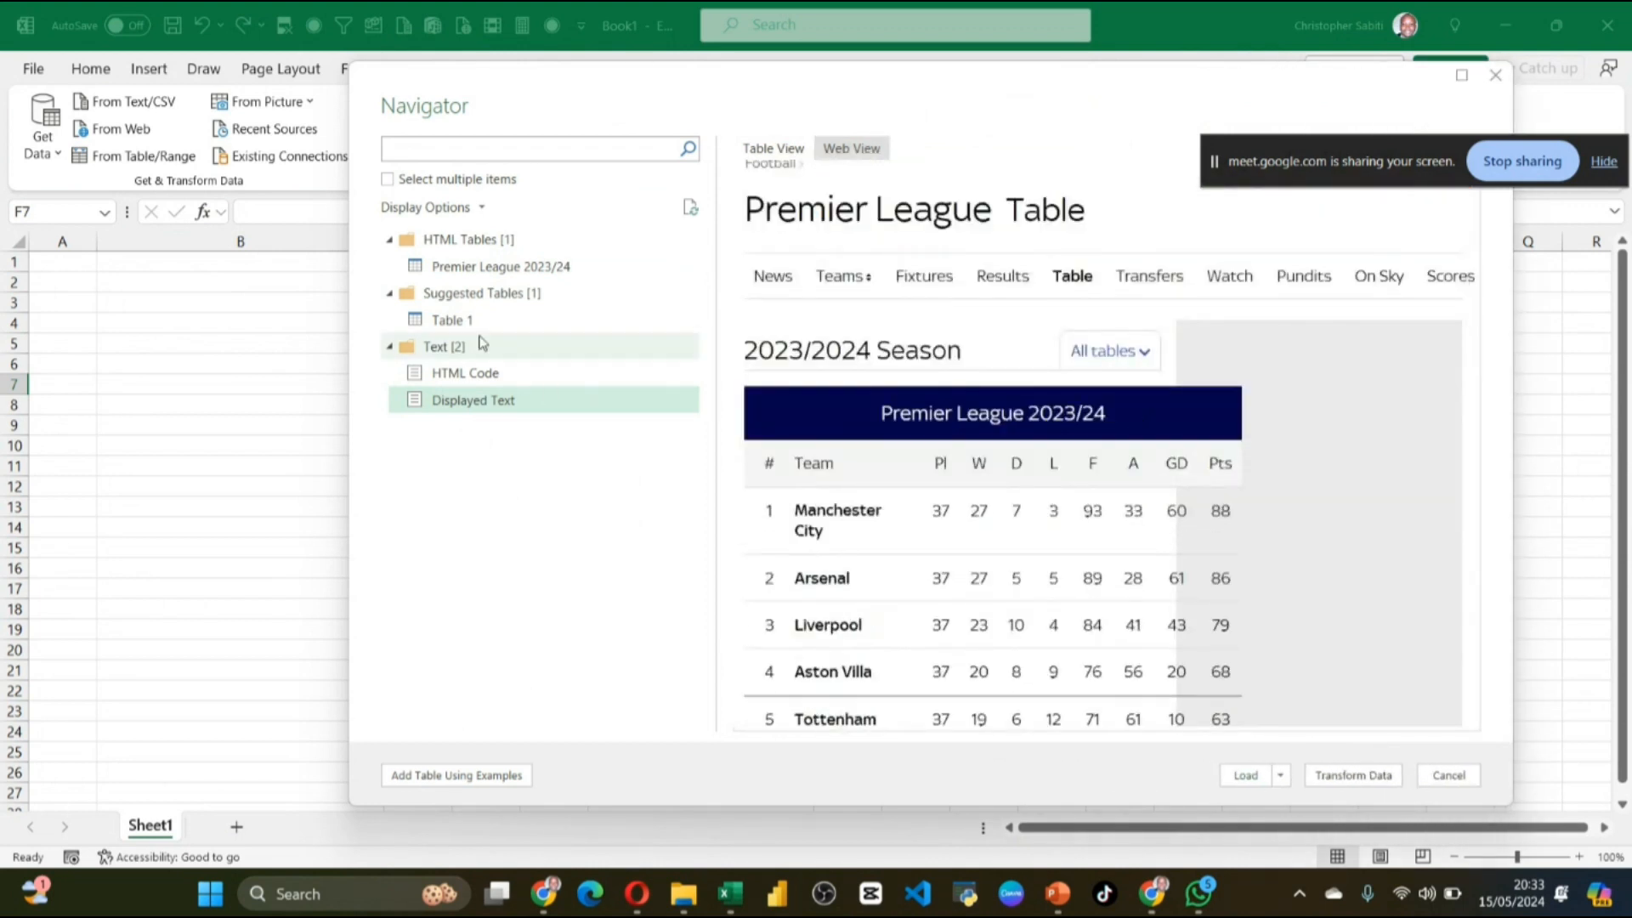
{"action": "left_click", "coordinate": [774, 149]}
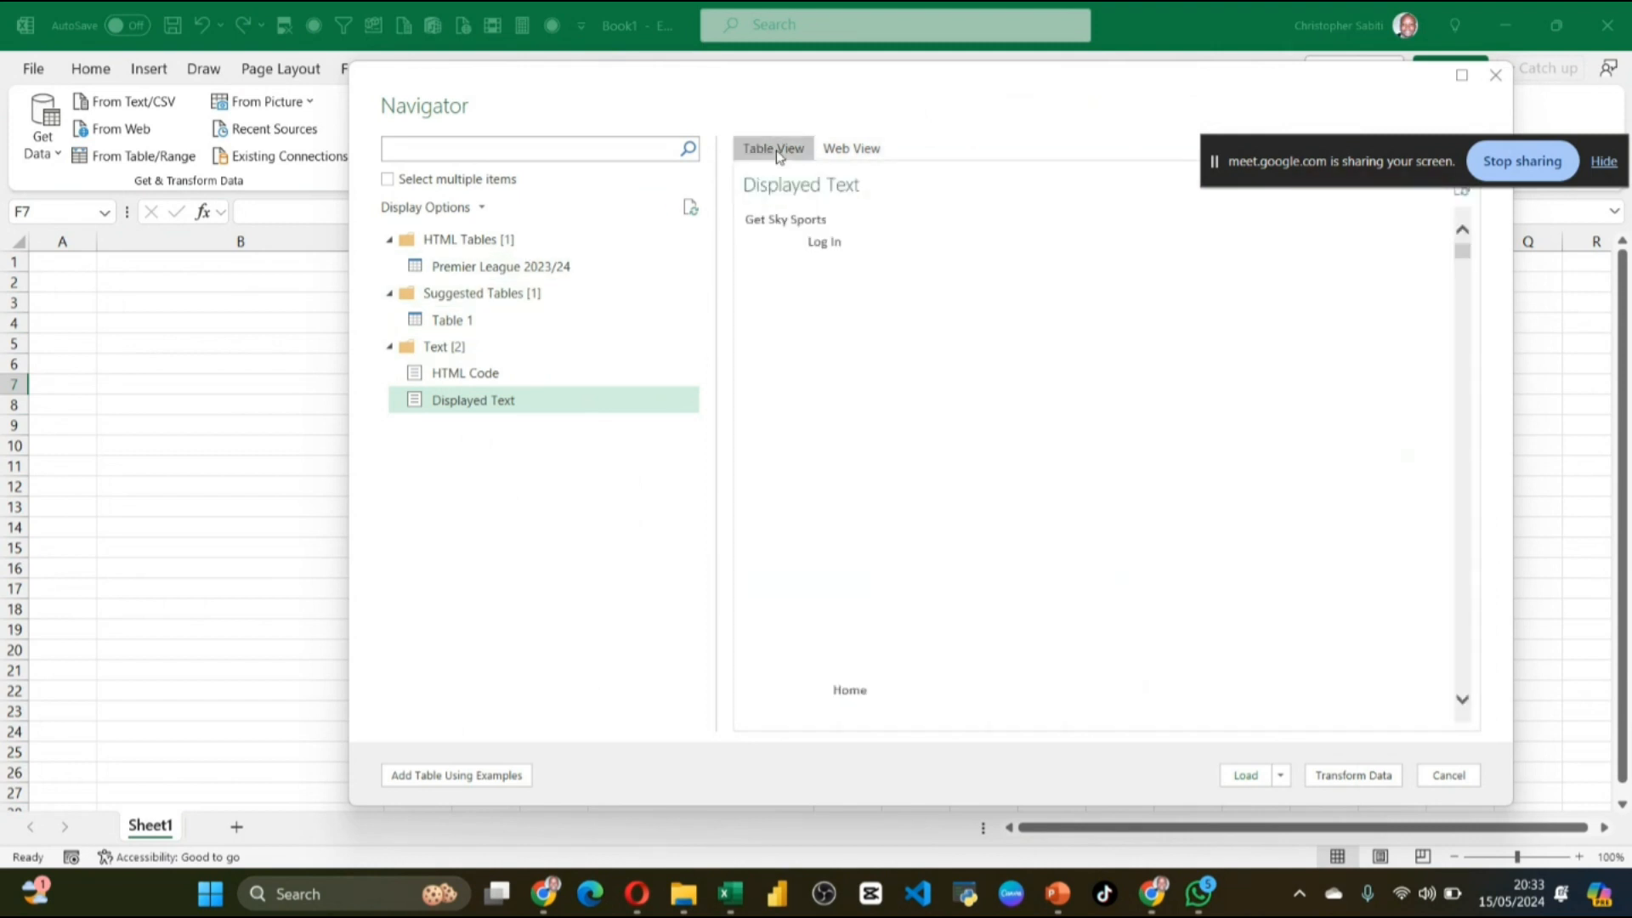
Step: Try selecting multiple items with the Premier League 2023/24 table previewed, then go back to single-item selection
{"action": "left_click", "coordinate": [483, 267]}
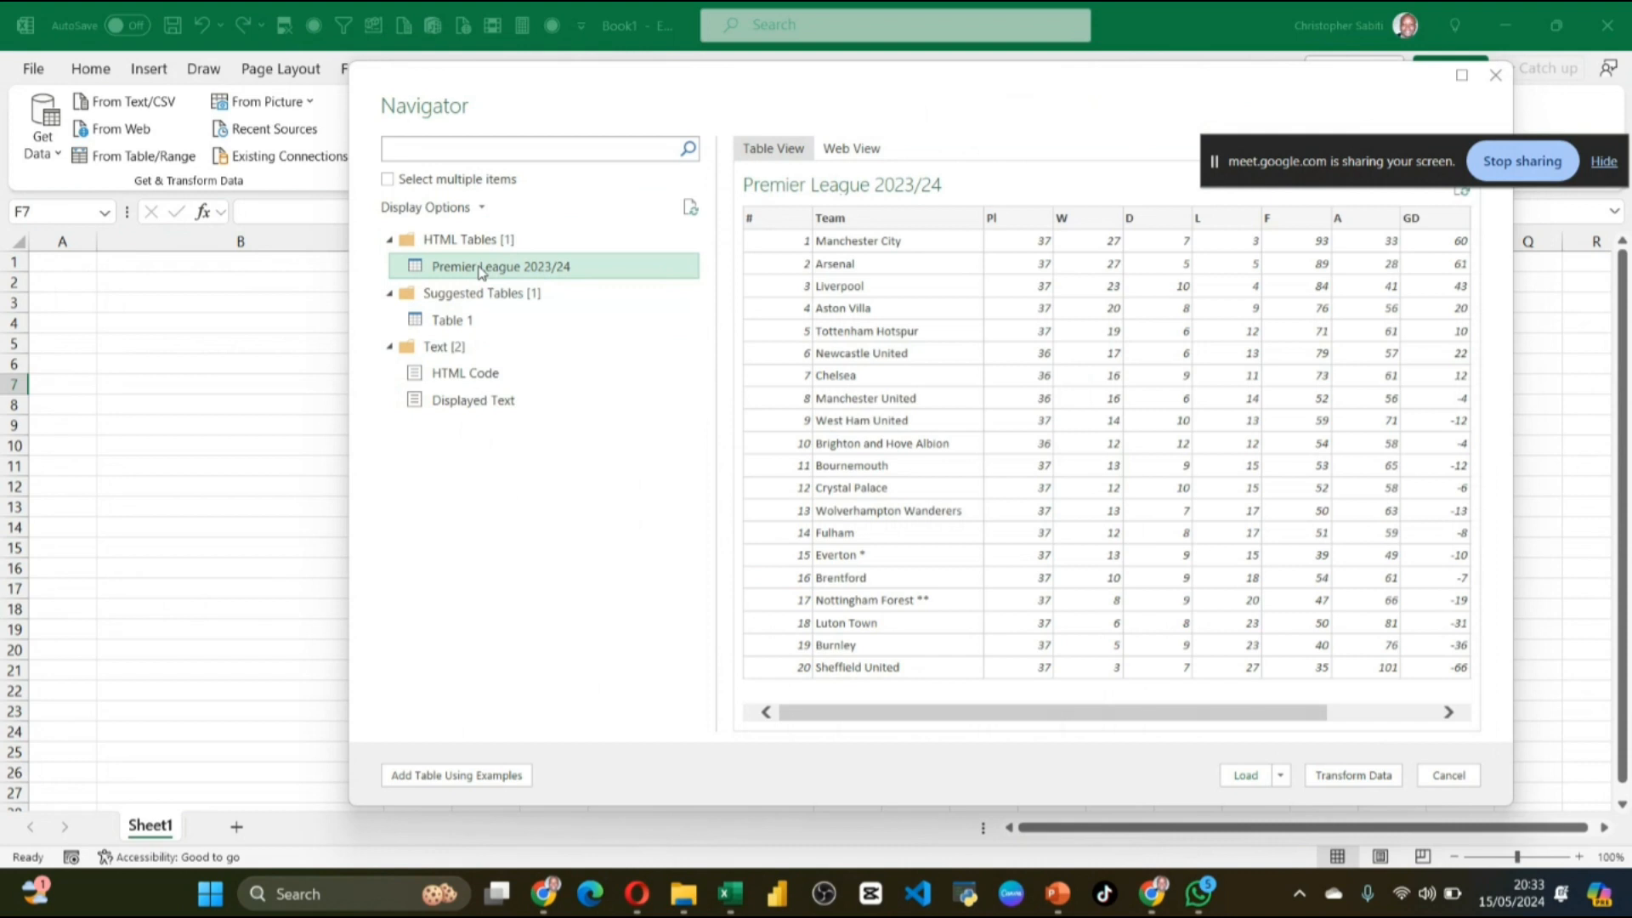
{"action": "left_click", "coordinate": [388, 180]}
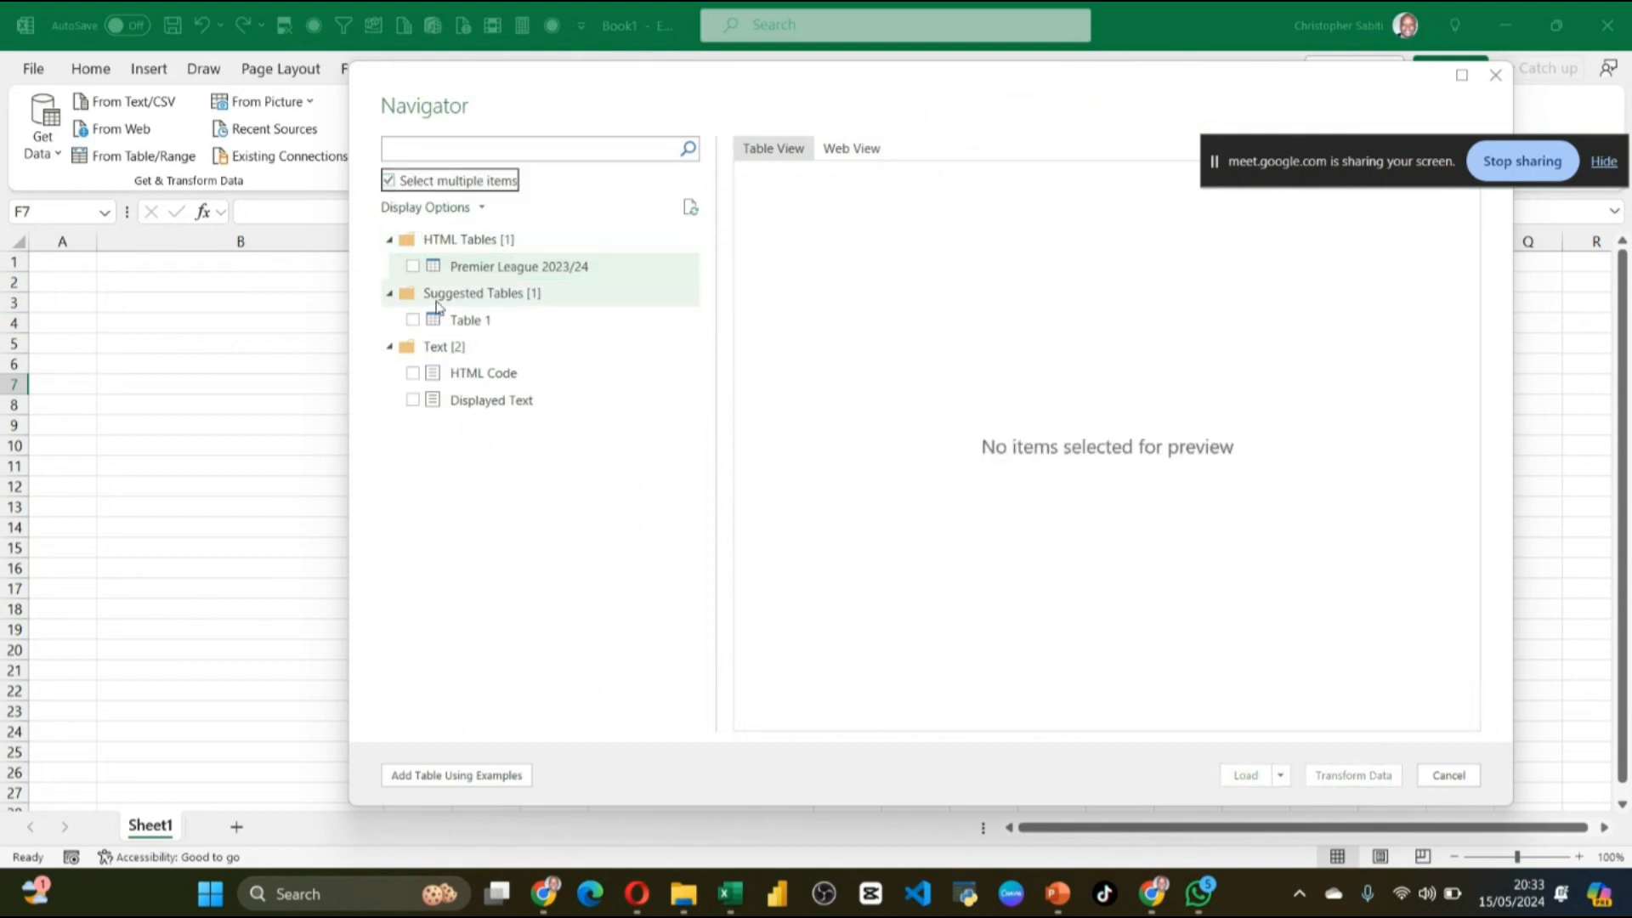
{"action": "left_click", "coordinate": [417, 266]}
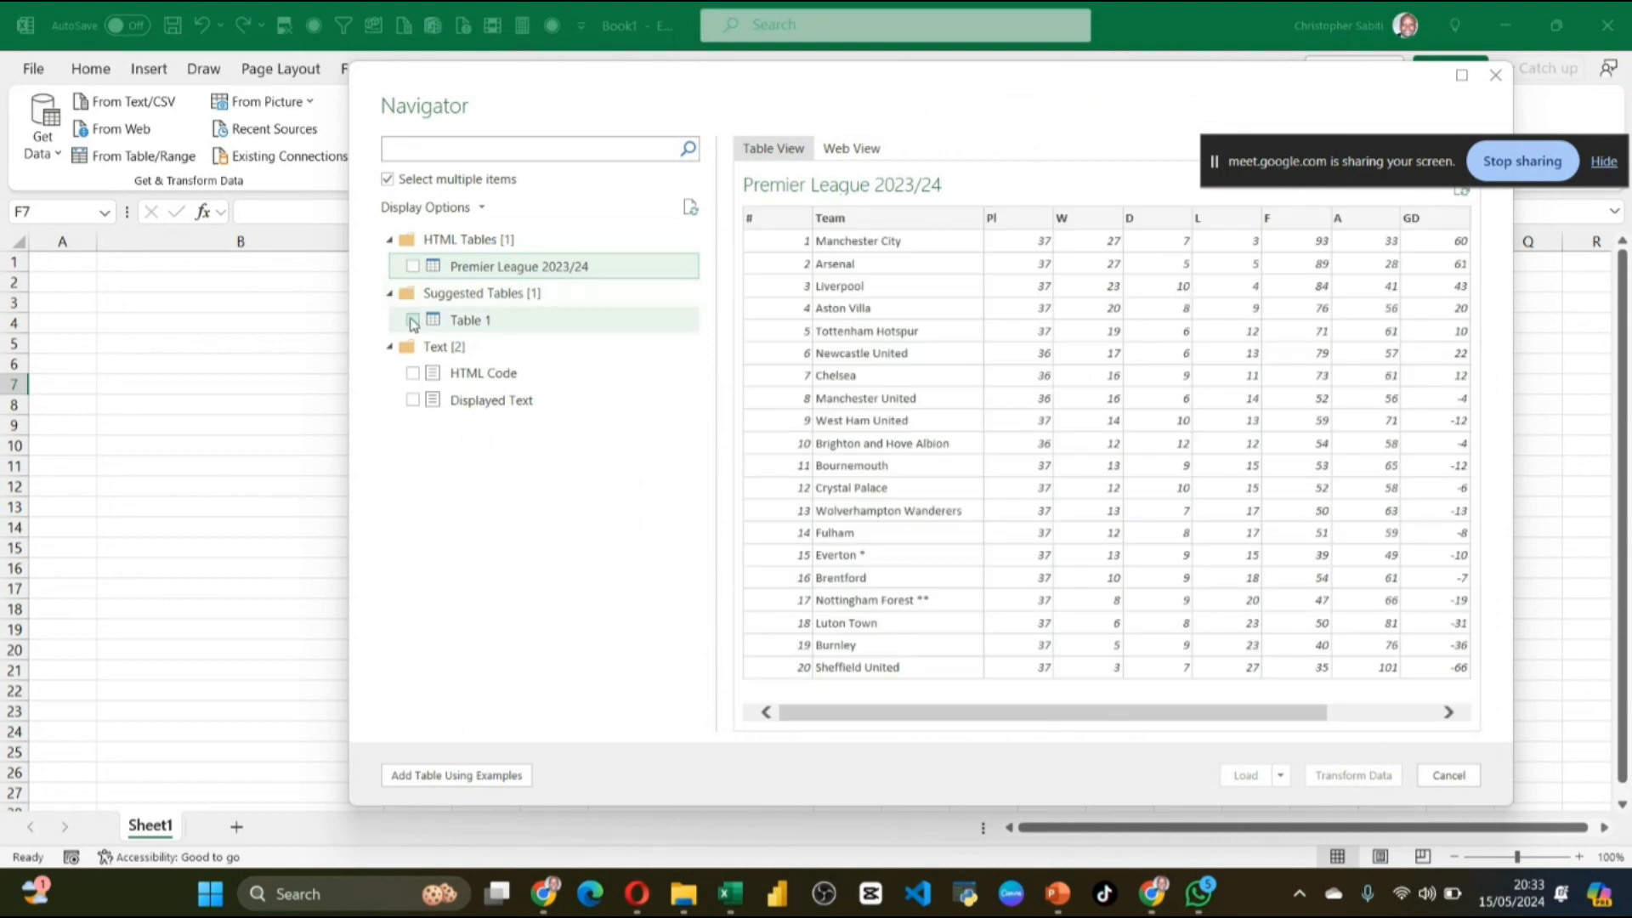
{"action": "left_click", "coordinate": [387, 180]}
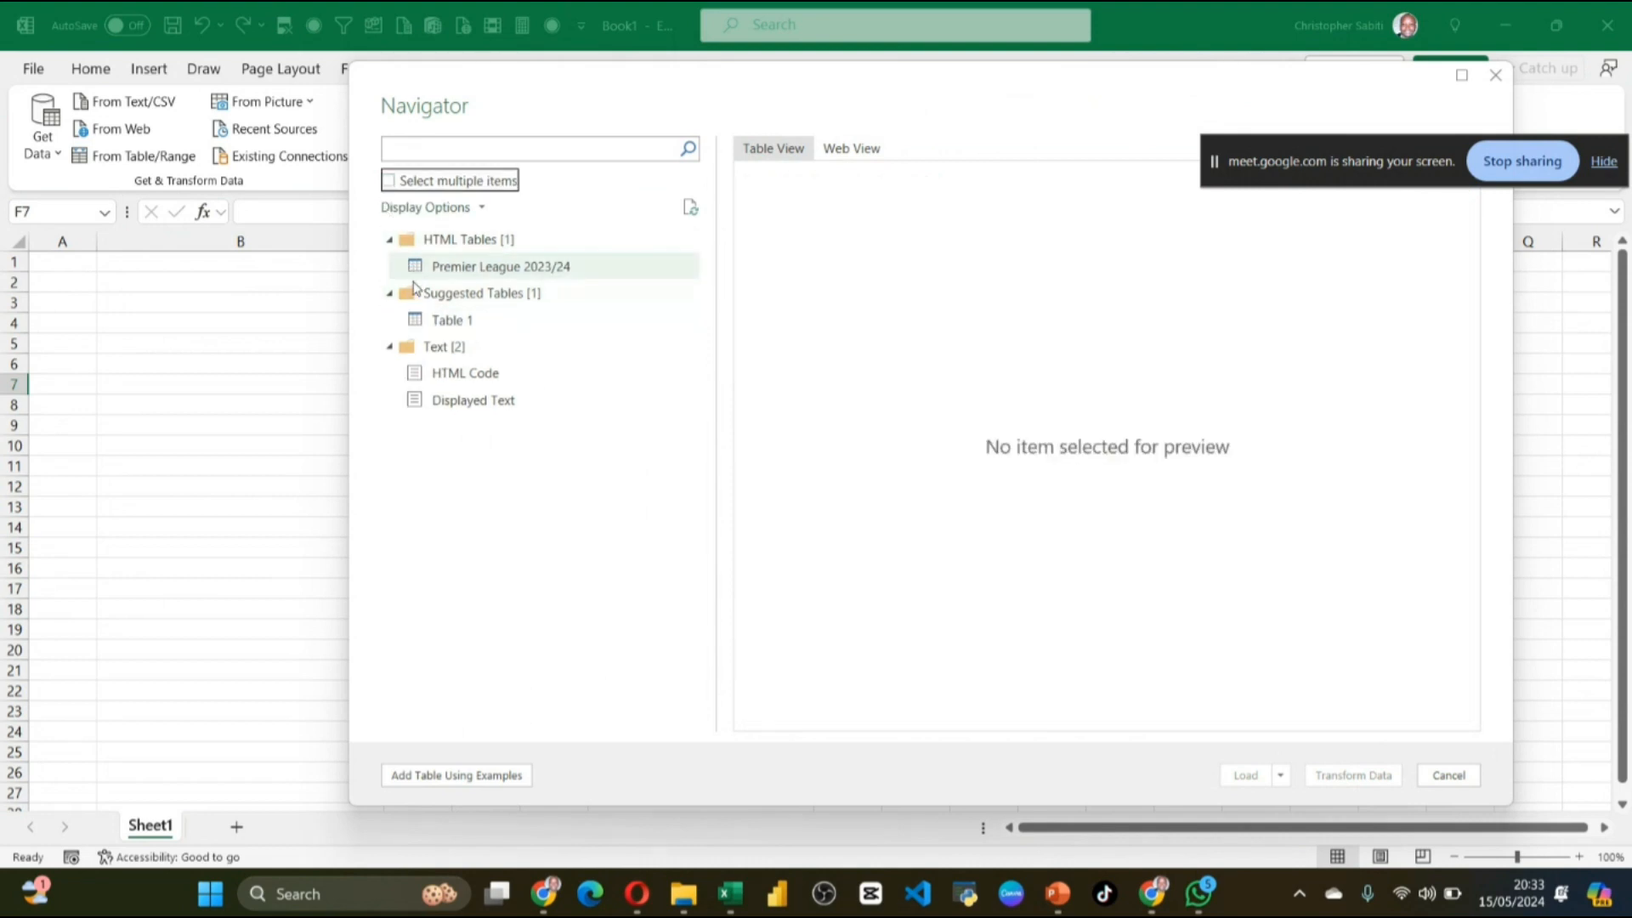
Step: Load the Premier League 2023/24 HTML table into the workbook, checking the load options first, and dismiss the resulting message
{"action": "left_click", "coordinate": [467, 268]}
{"action": "left_click_drag", "start_coordinate": [1173, 718], "coordinate": [1025, 557]}
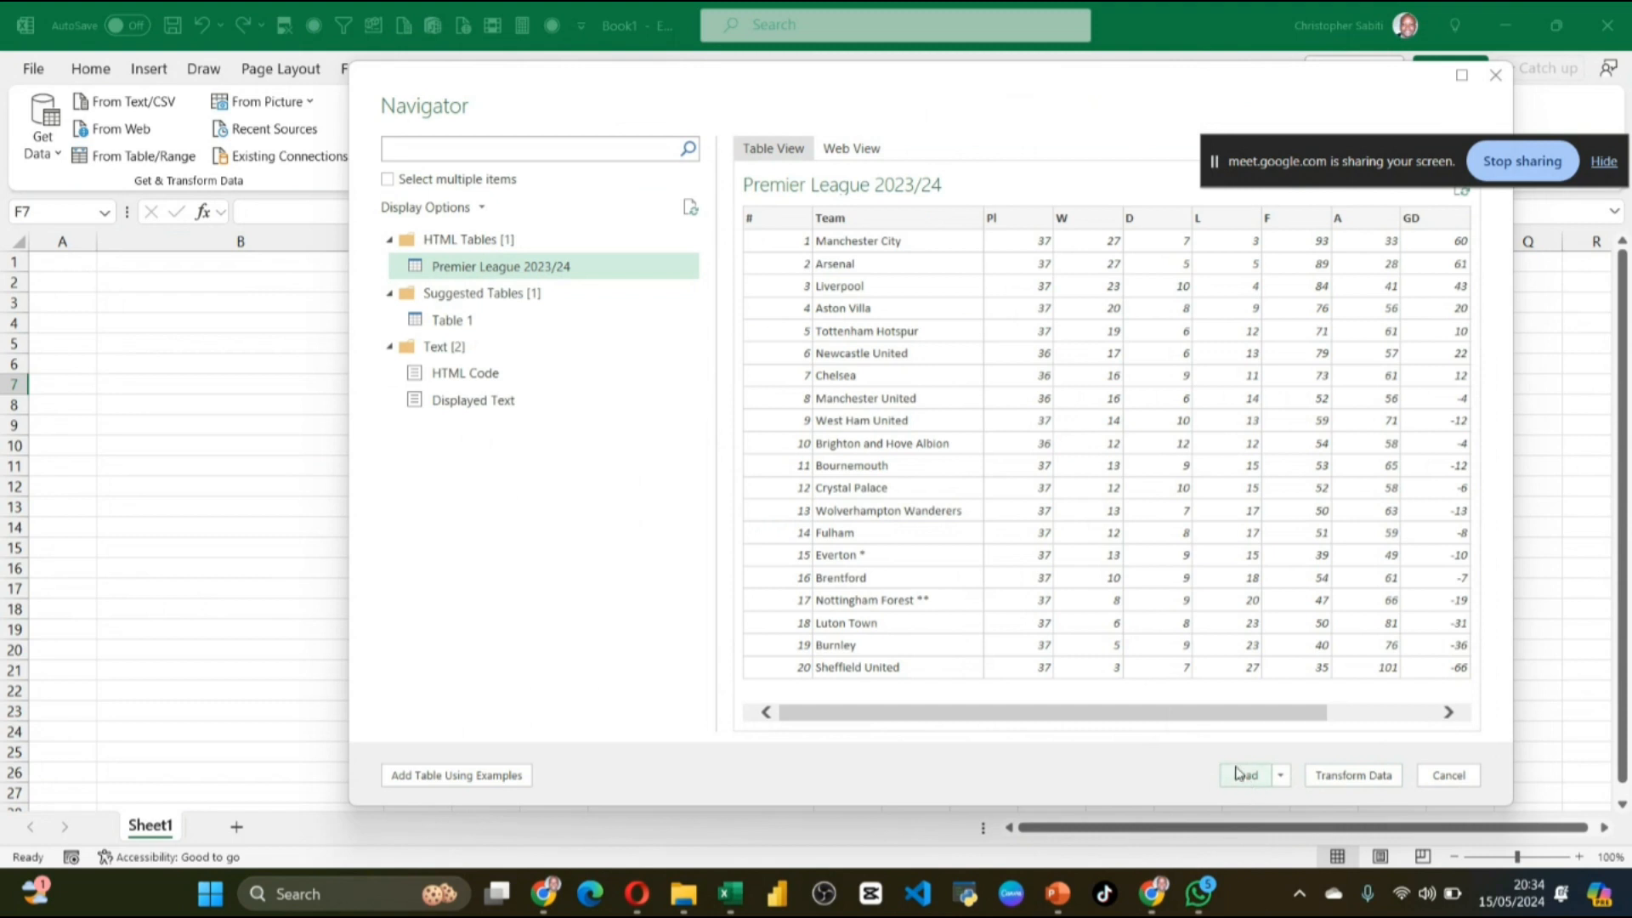
{"action": "left_click", "coordinate": [1281, 778]}
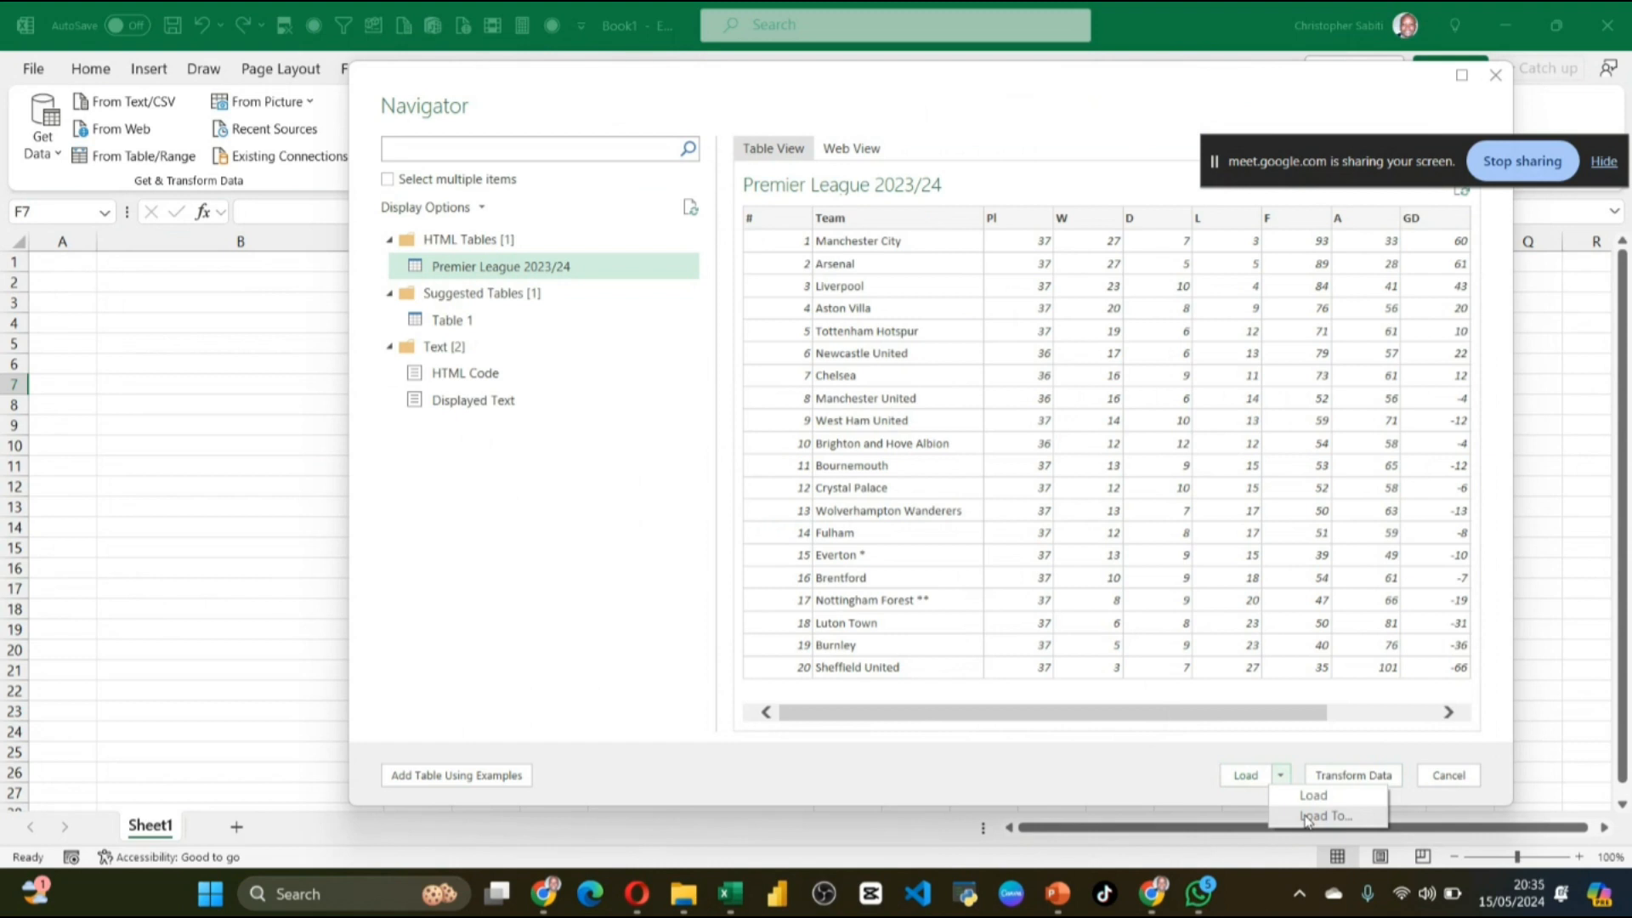
{"action": "left_click", "coordinate": [1164, 767]}
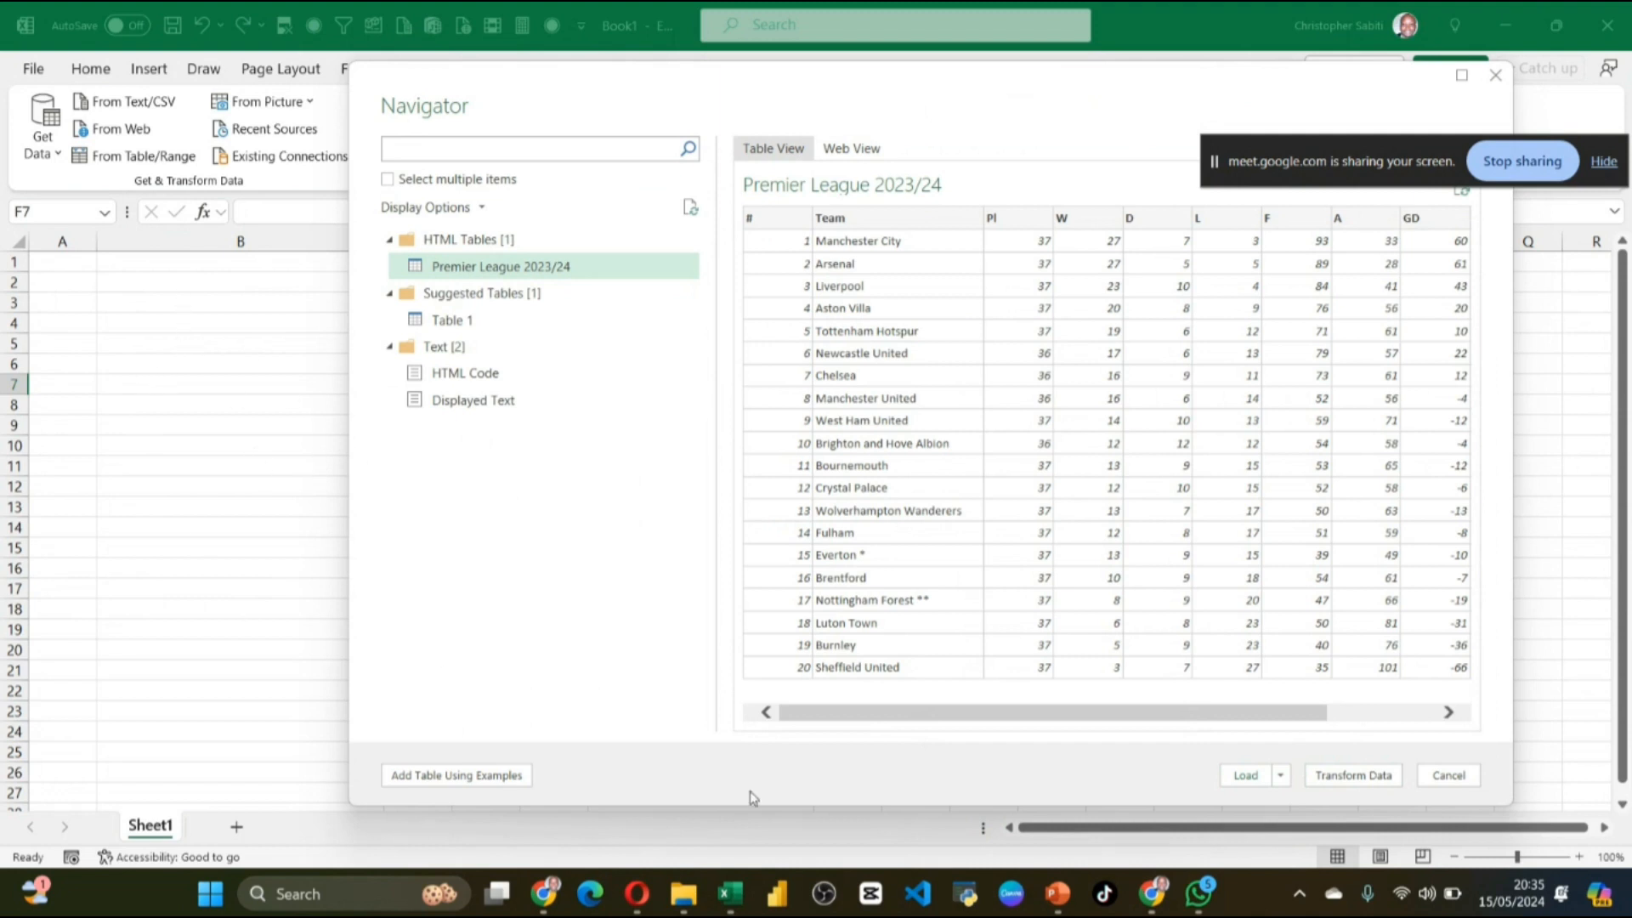
{"action": "left_click", "coordinate": [1246, 776]}
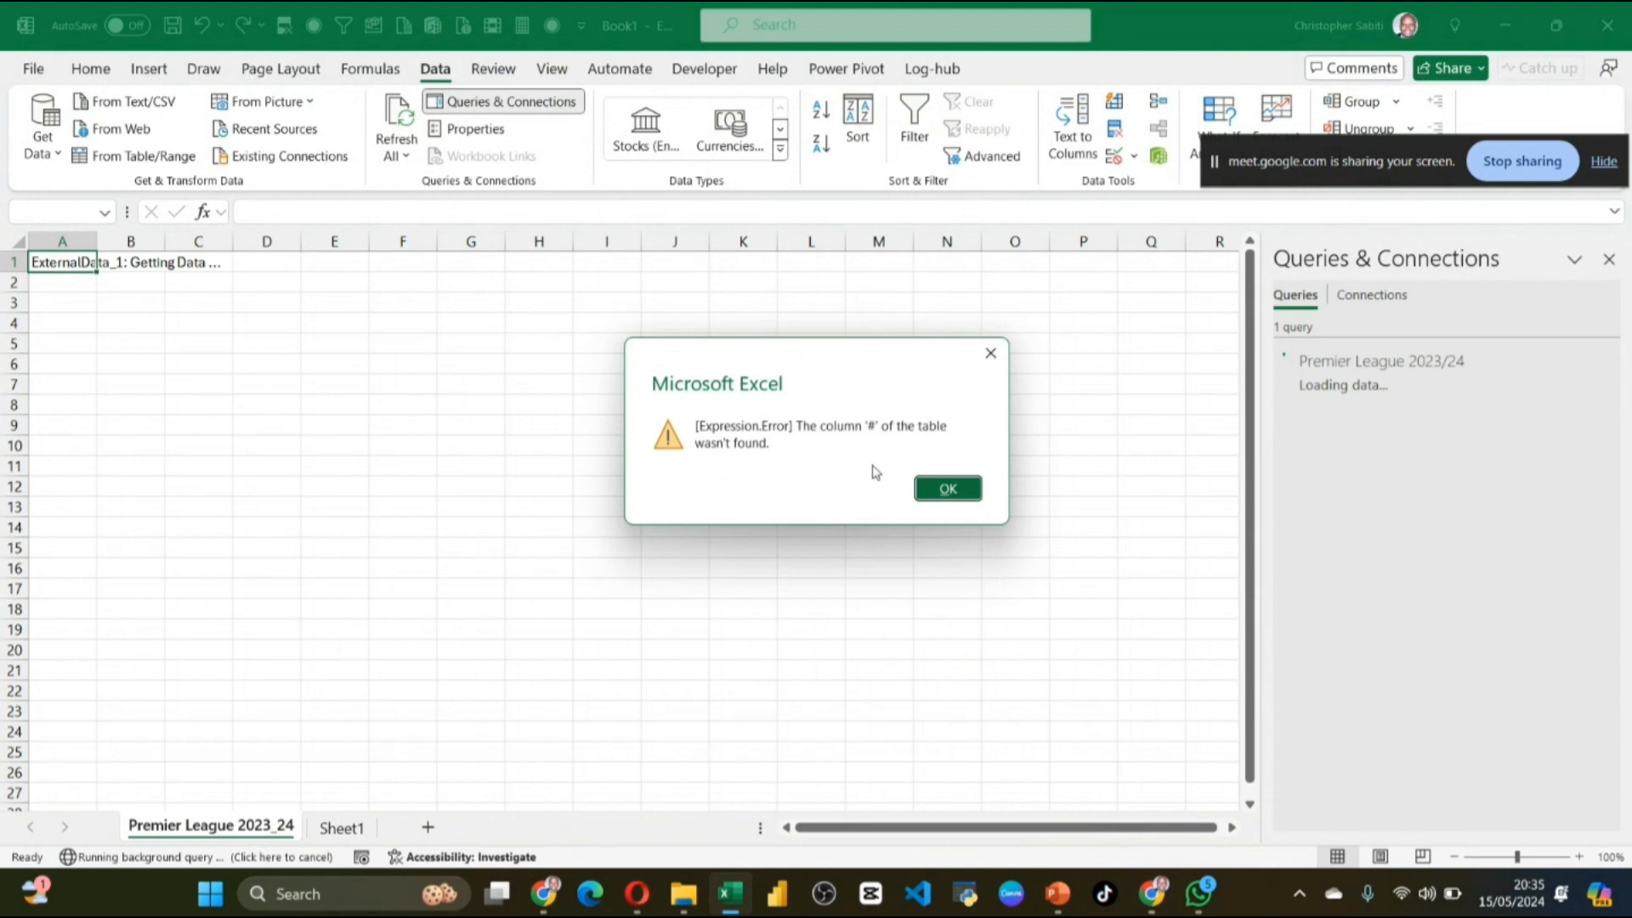
{"action": "left_click", "coordinate": [952, 487]}
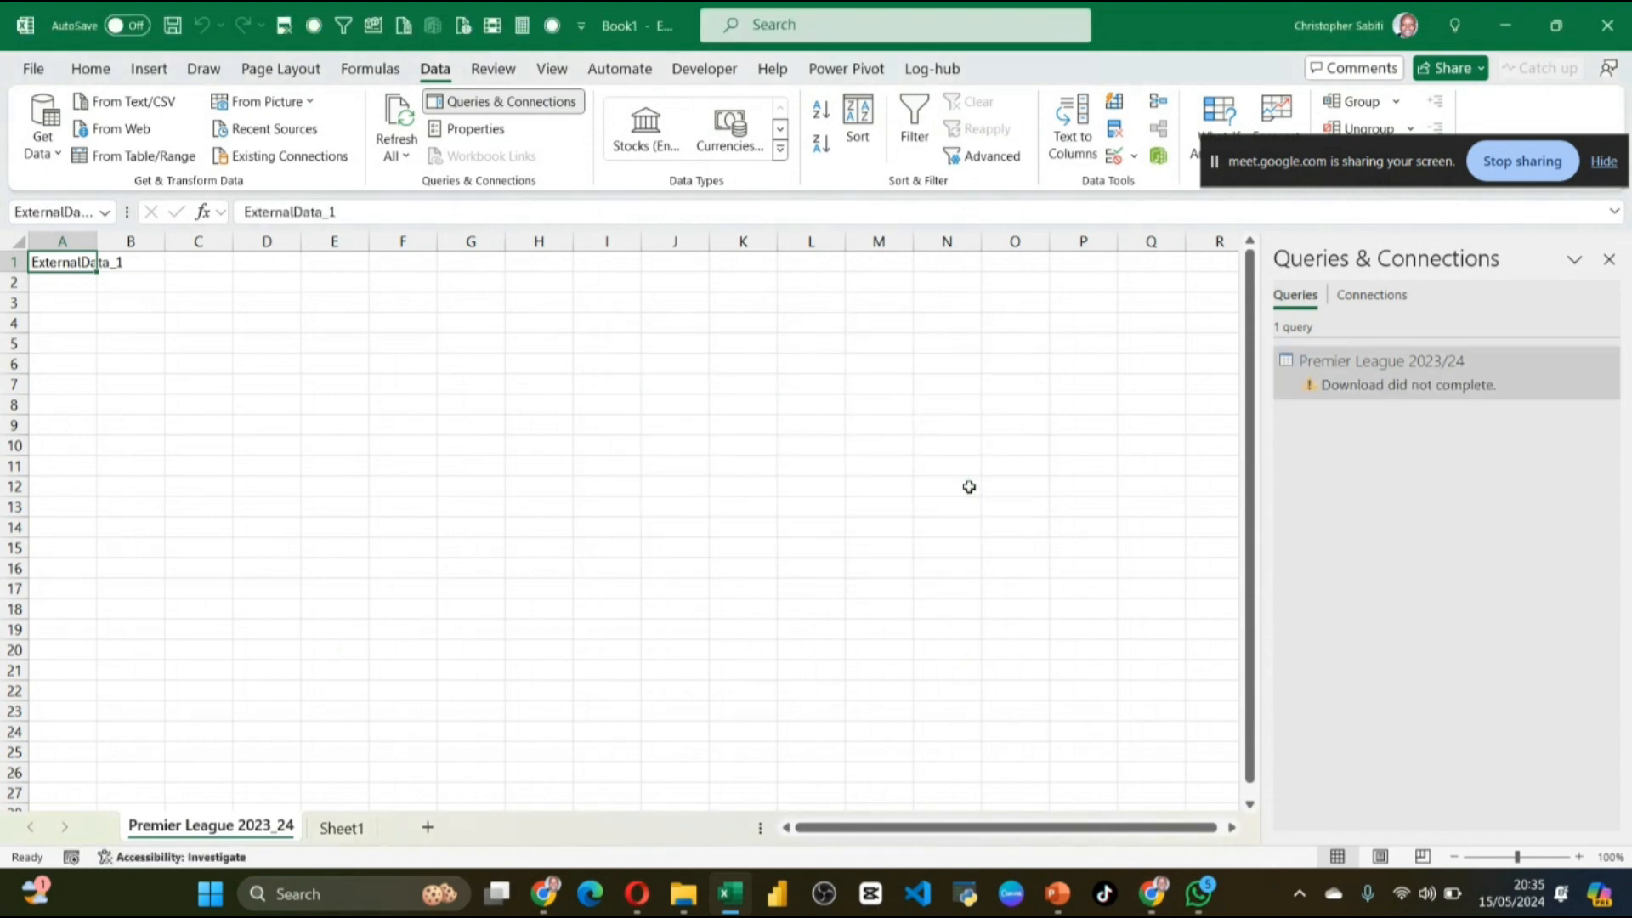
Step: Inspect the Premier League 2023/24 query's data preview and check both worksheets for loaded data
{"action": "left_click", "coordinate": [1353, 384]}
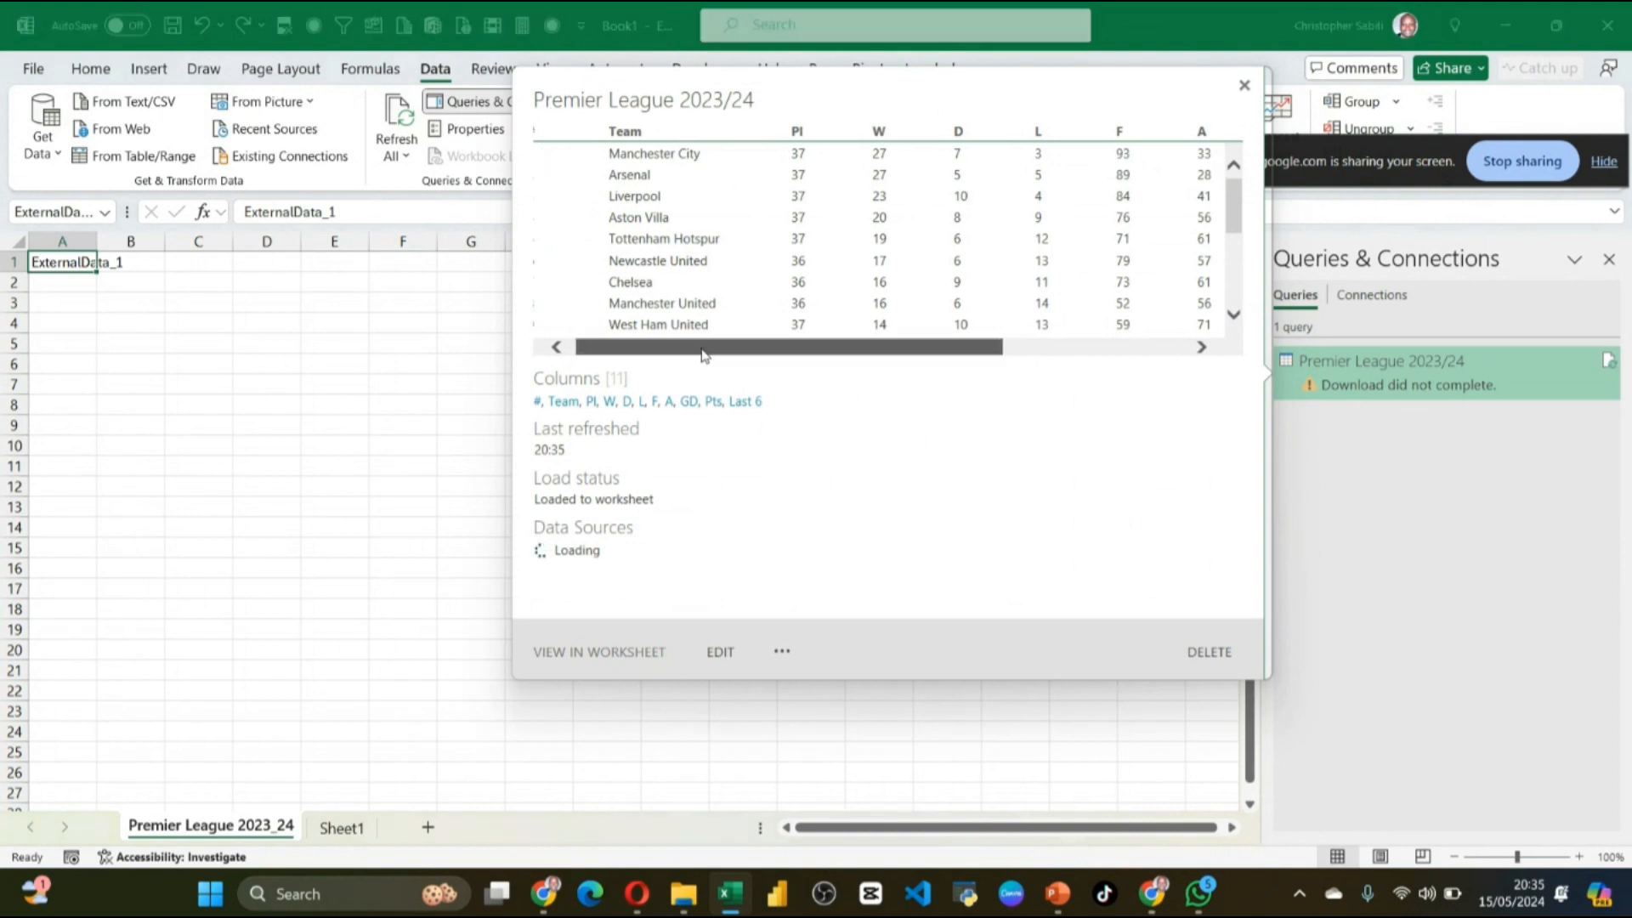
{"action": "left_click_drag", "start_coordinate": [689, 360], "coordinate": [620, 360]}
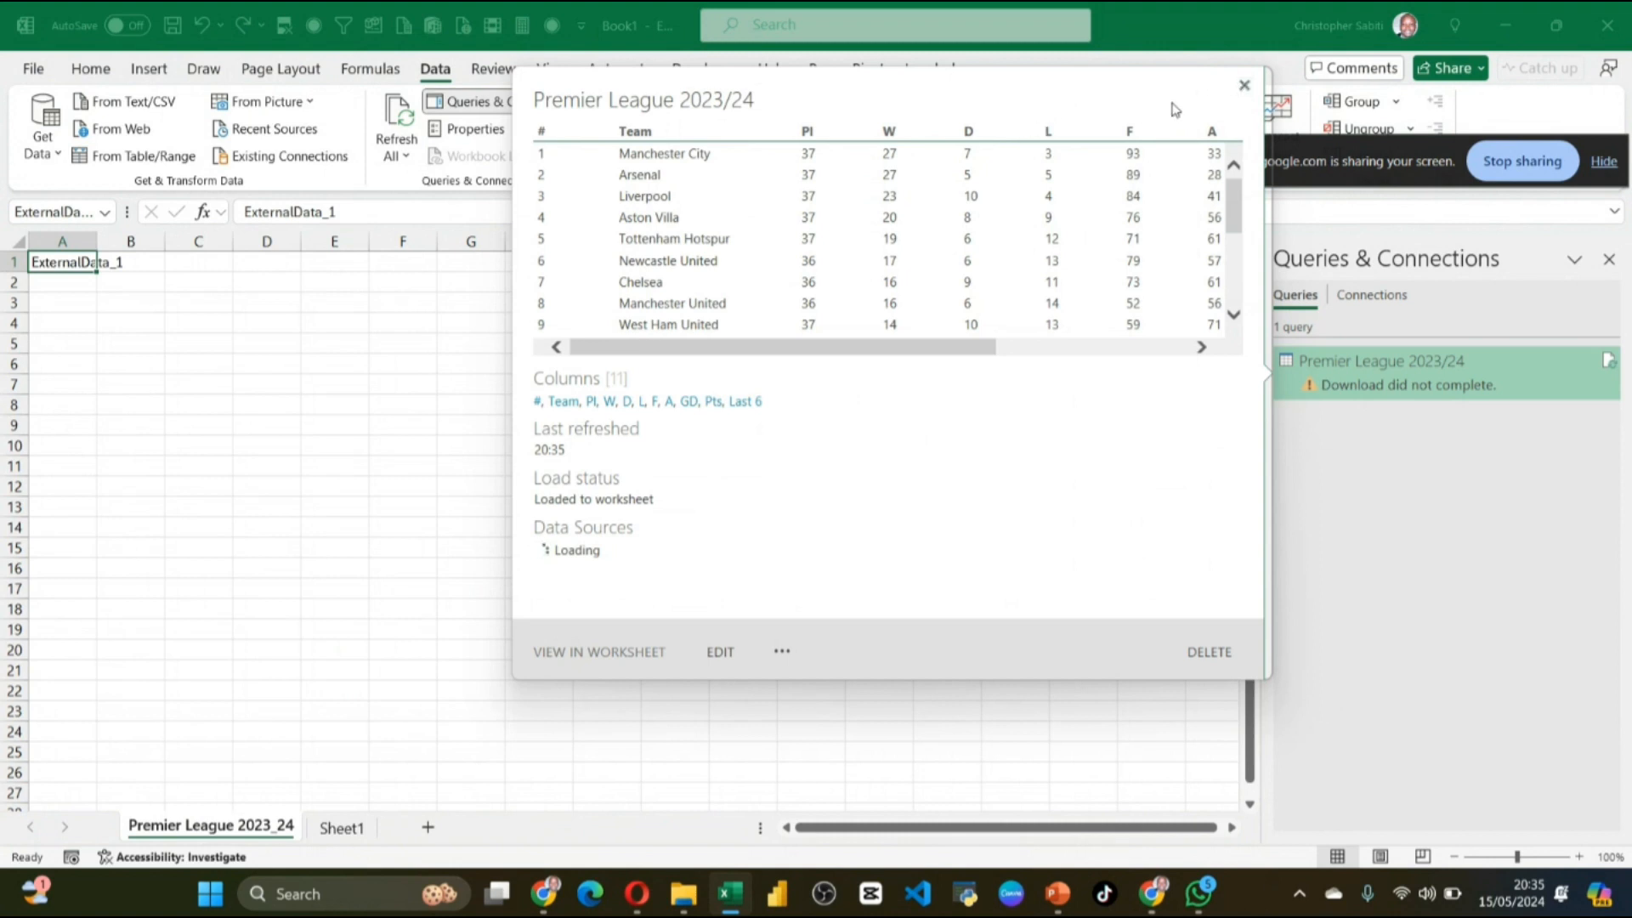
{"action": "left_click", "coordinate": [1244, 86]}
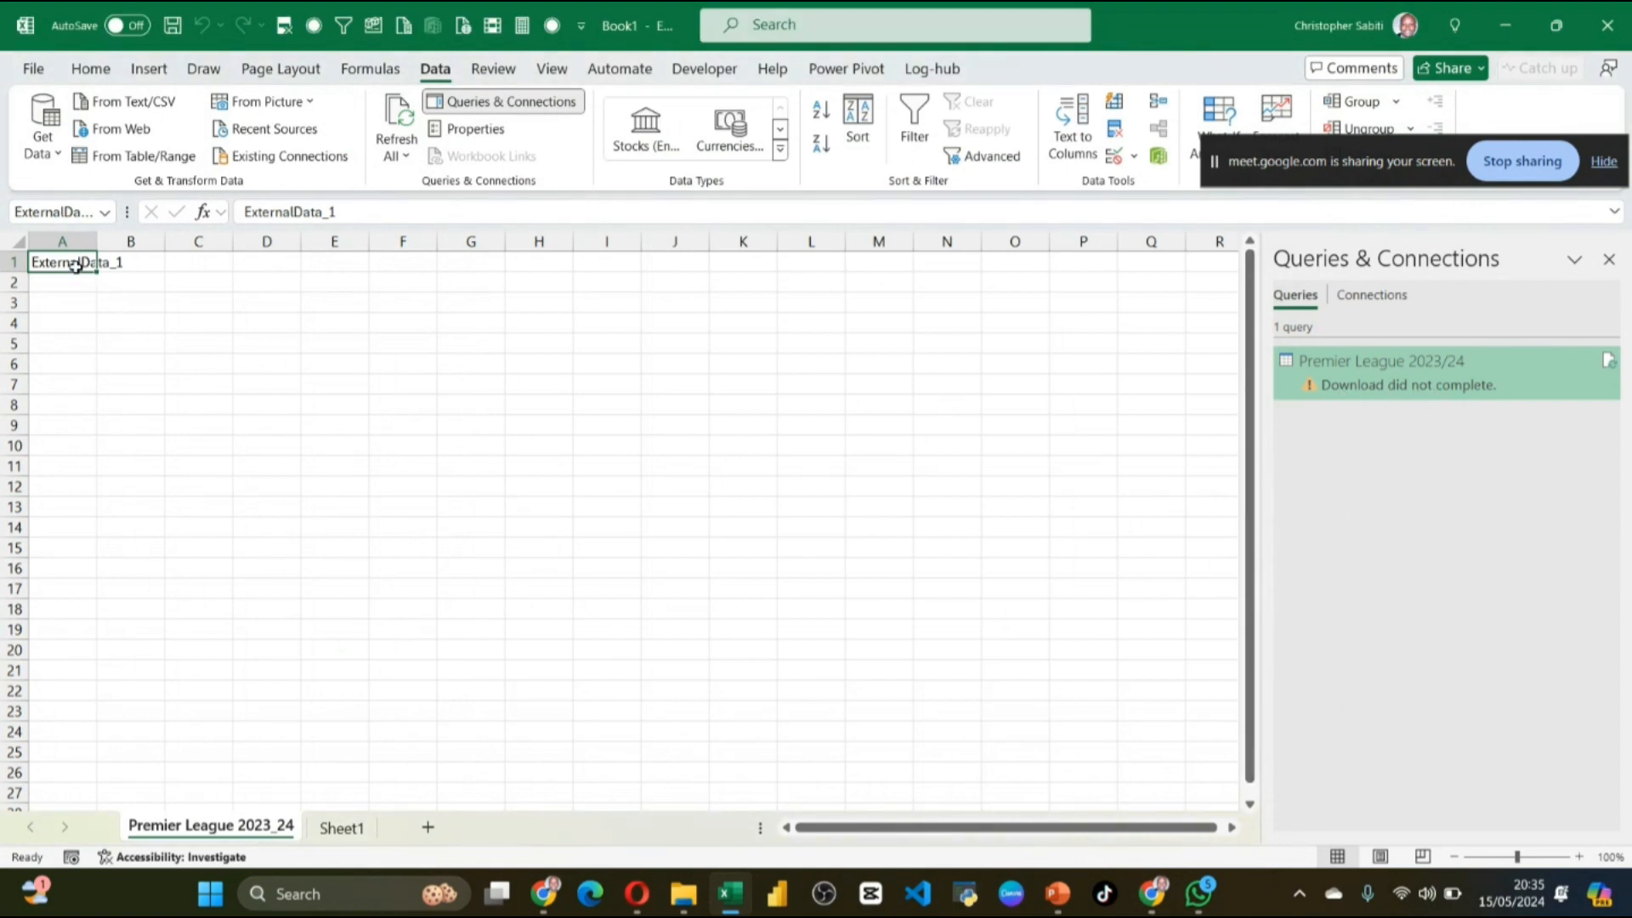
{"action": "left_click", "coordinate": [336, 826]}
{"action": "left_click", "coordinate": [292, 831]}
Step: Open the Premier League 2023/24 query in the Power Query Editor and arrange the window for a clear view
{"action": "mouse_move", "coordinate": [1394, 384]}
{"action": "double_click", "coordinate": [1387, 381]}
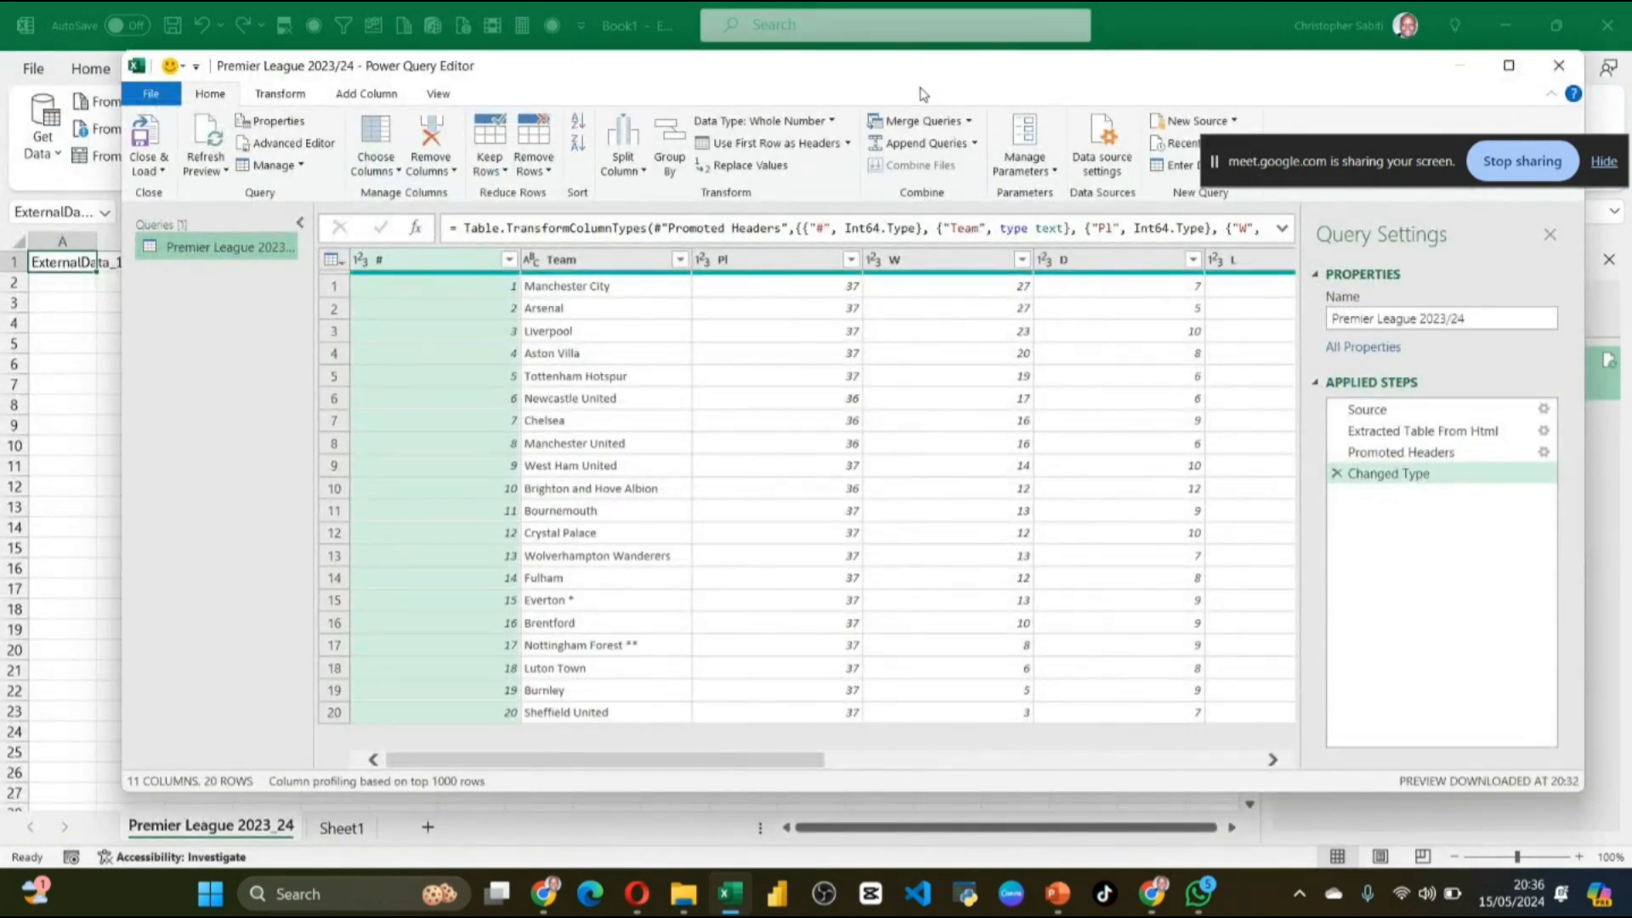
{"action": "left_click_drag", "start_coordinate": [943, 74], "coordinate": [892, 82]}
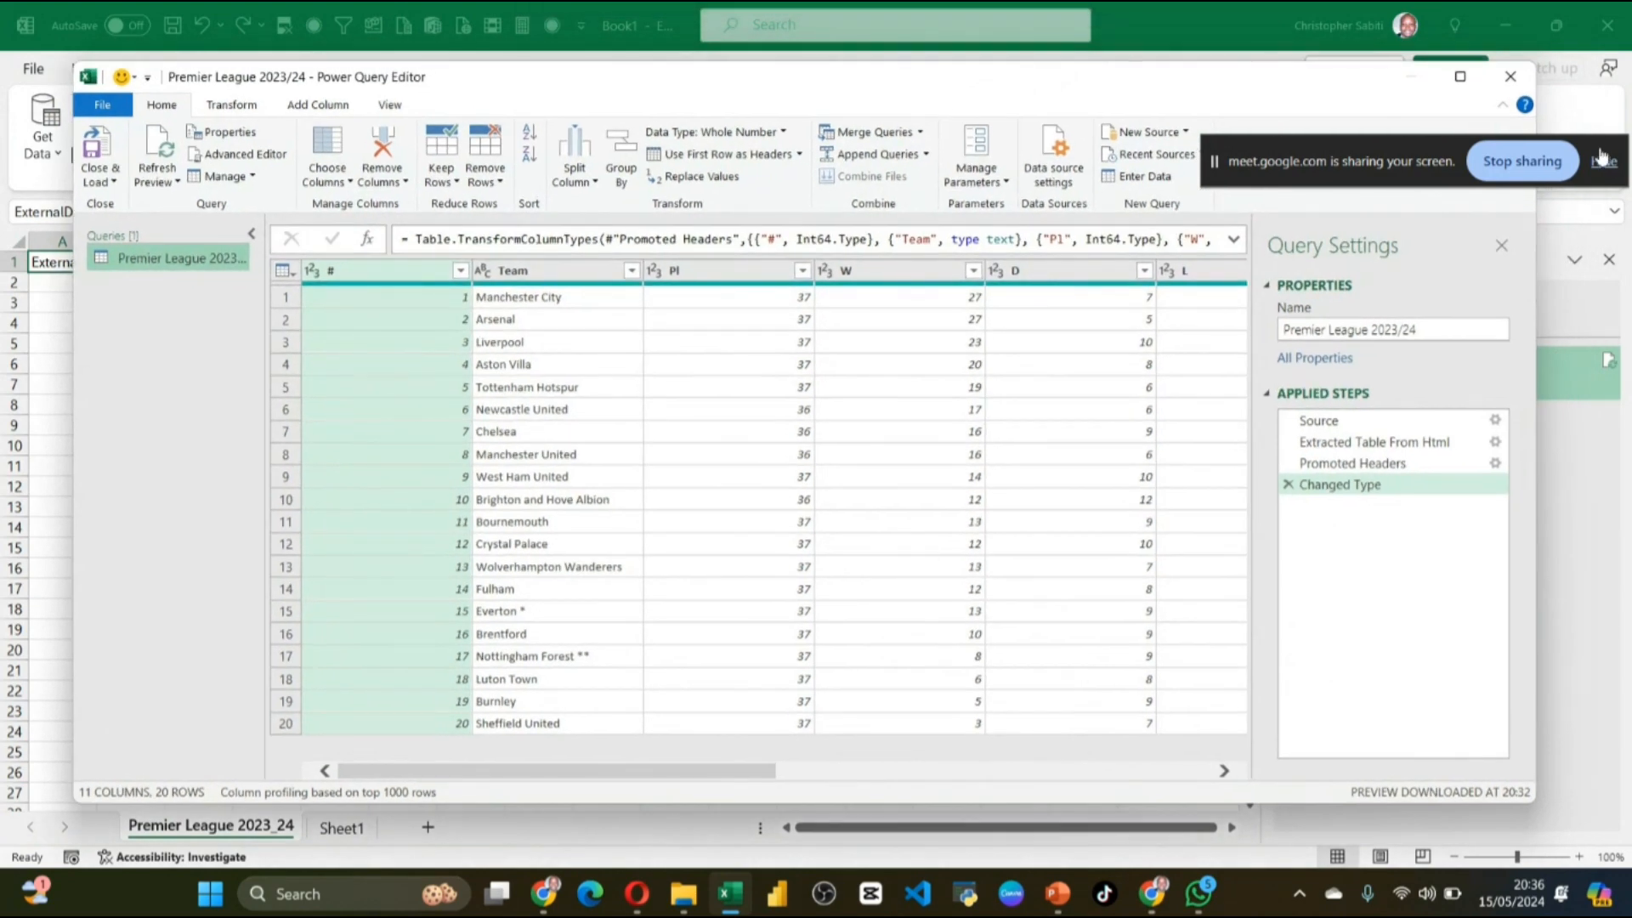
{"action": "left_click_drag", "start_coordinate": [1355, 141], "coordinate": [1358, 19]}
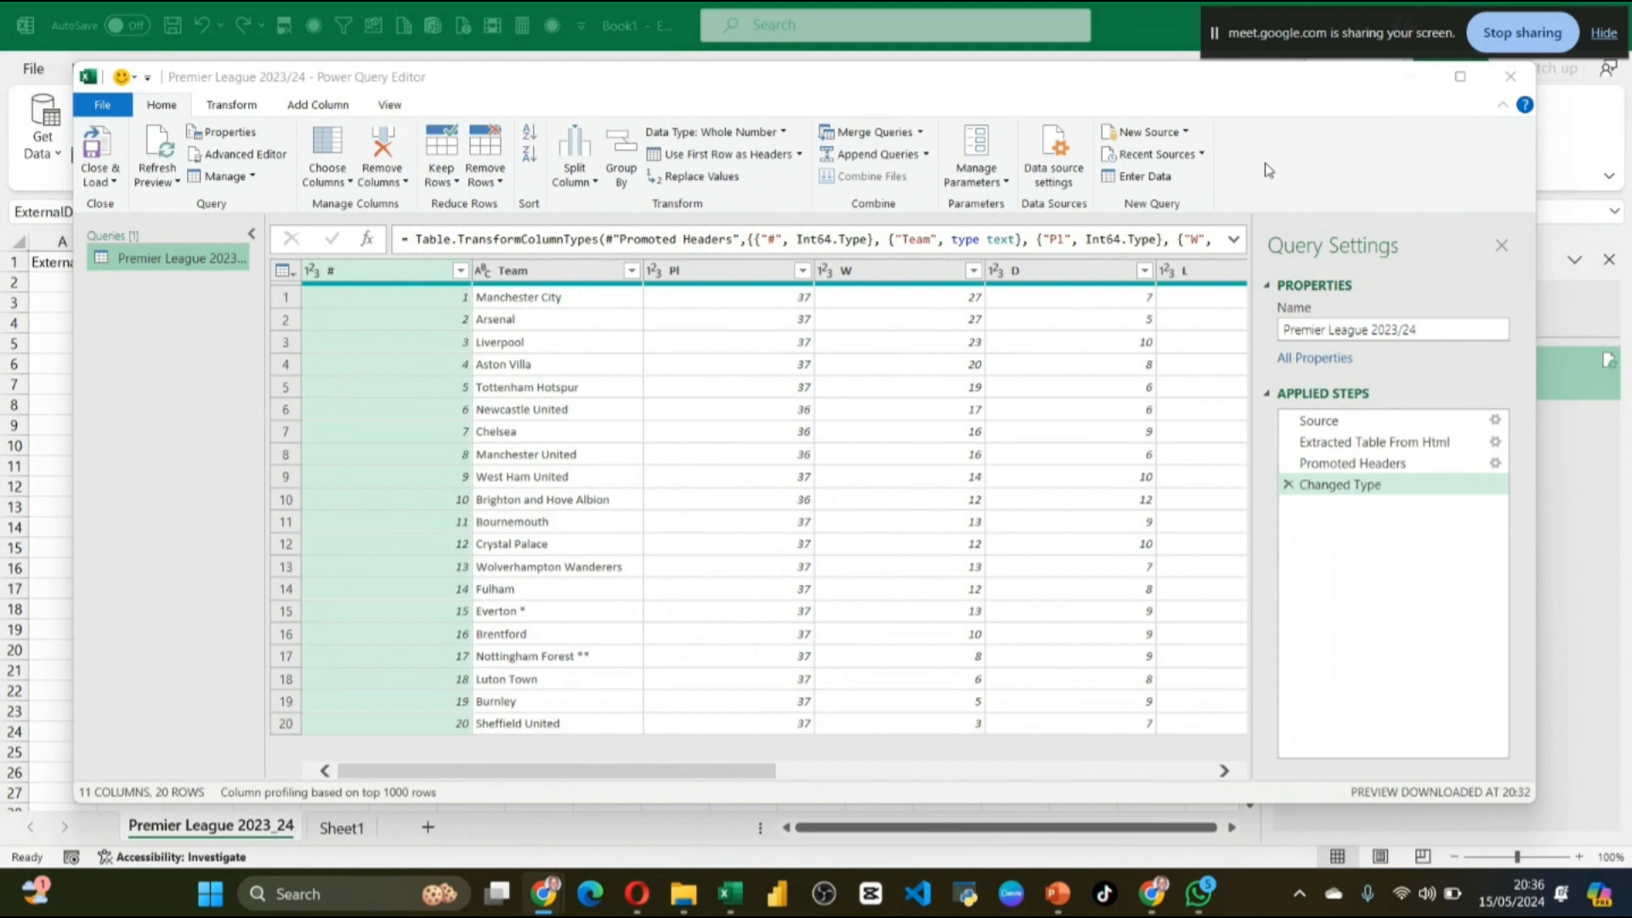
{"action": "left_click", "coordinate": [876, 98]}
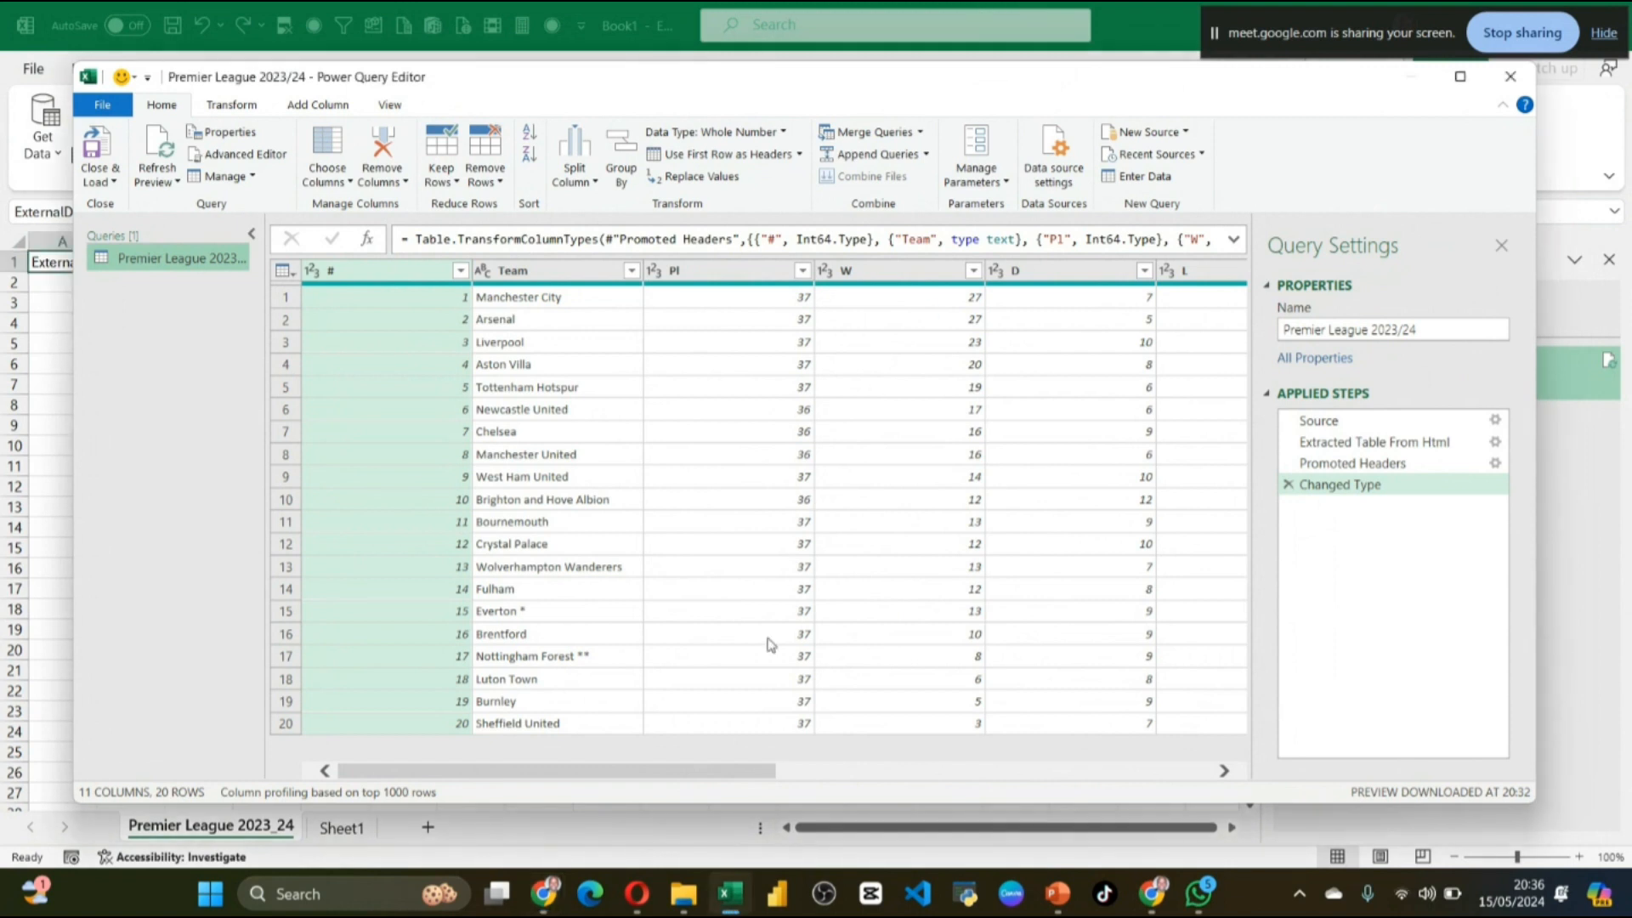
Step: Switch to the Data folder in File Explorer, open sales_2017.csv, and dismiss the Excel message
{"action": "left_click", "coordinate": [683, 892]}
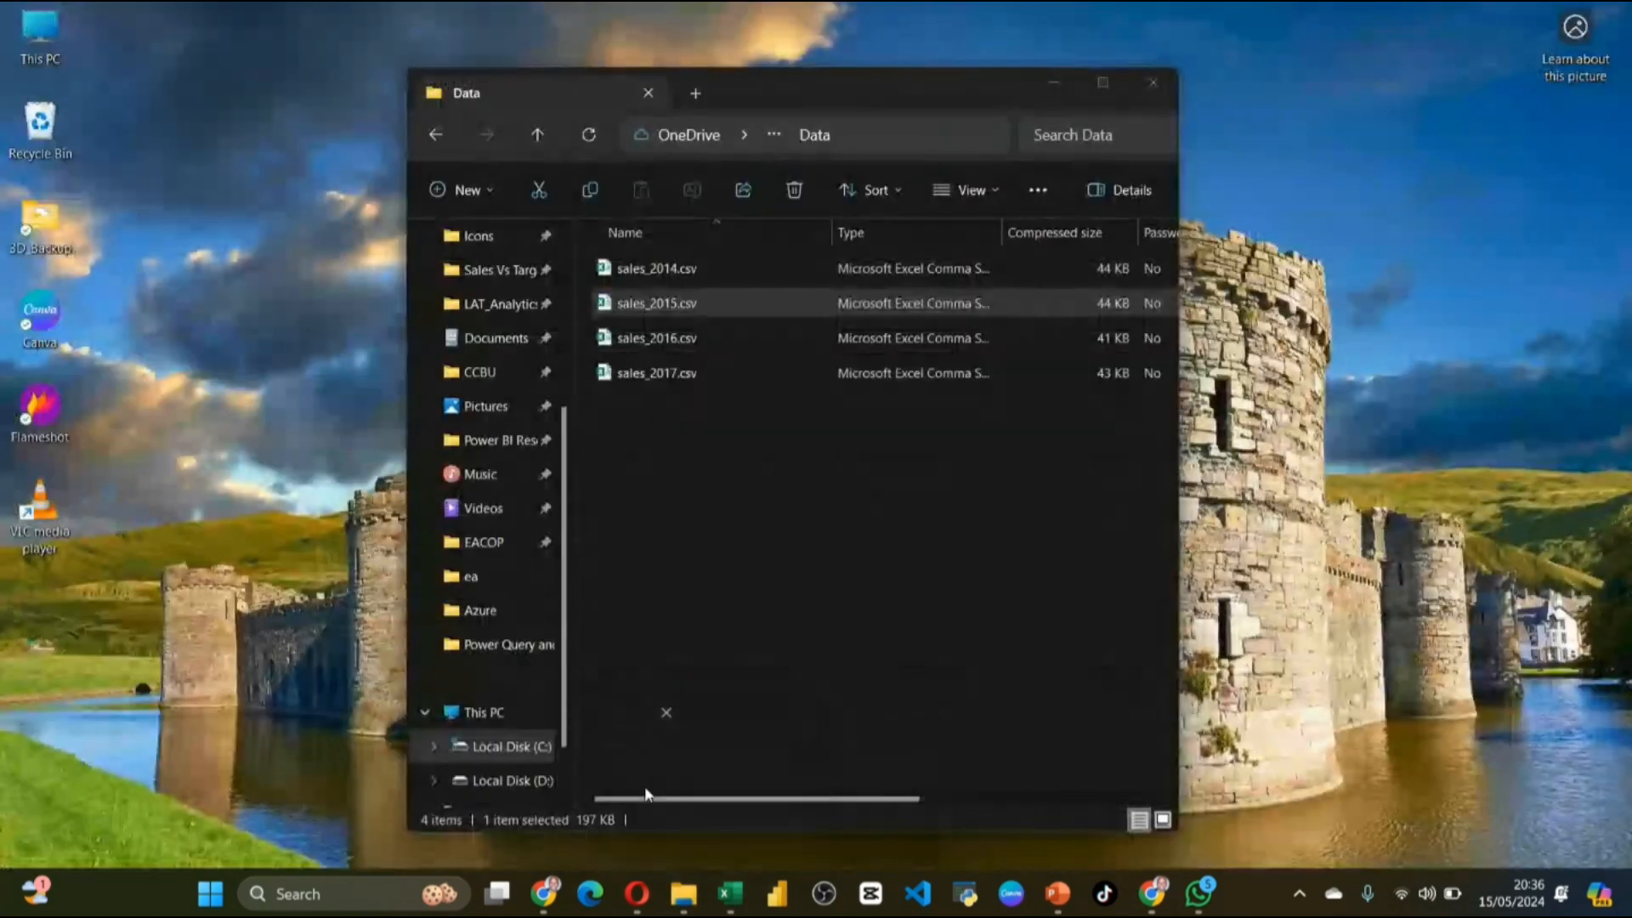
{"action": "left_click", "coordinate": [645, 787]}
{"action": "left_click", "coordinate": [655, 374]}
{"action": "double_click", "coordinate": [654, 374]}
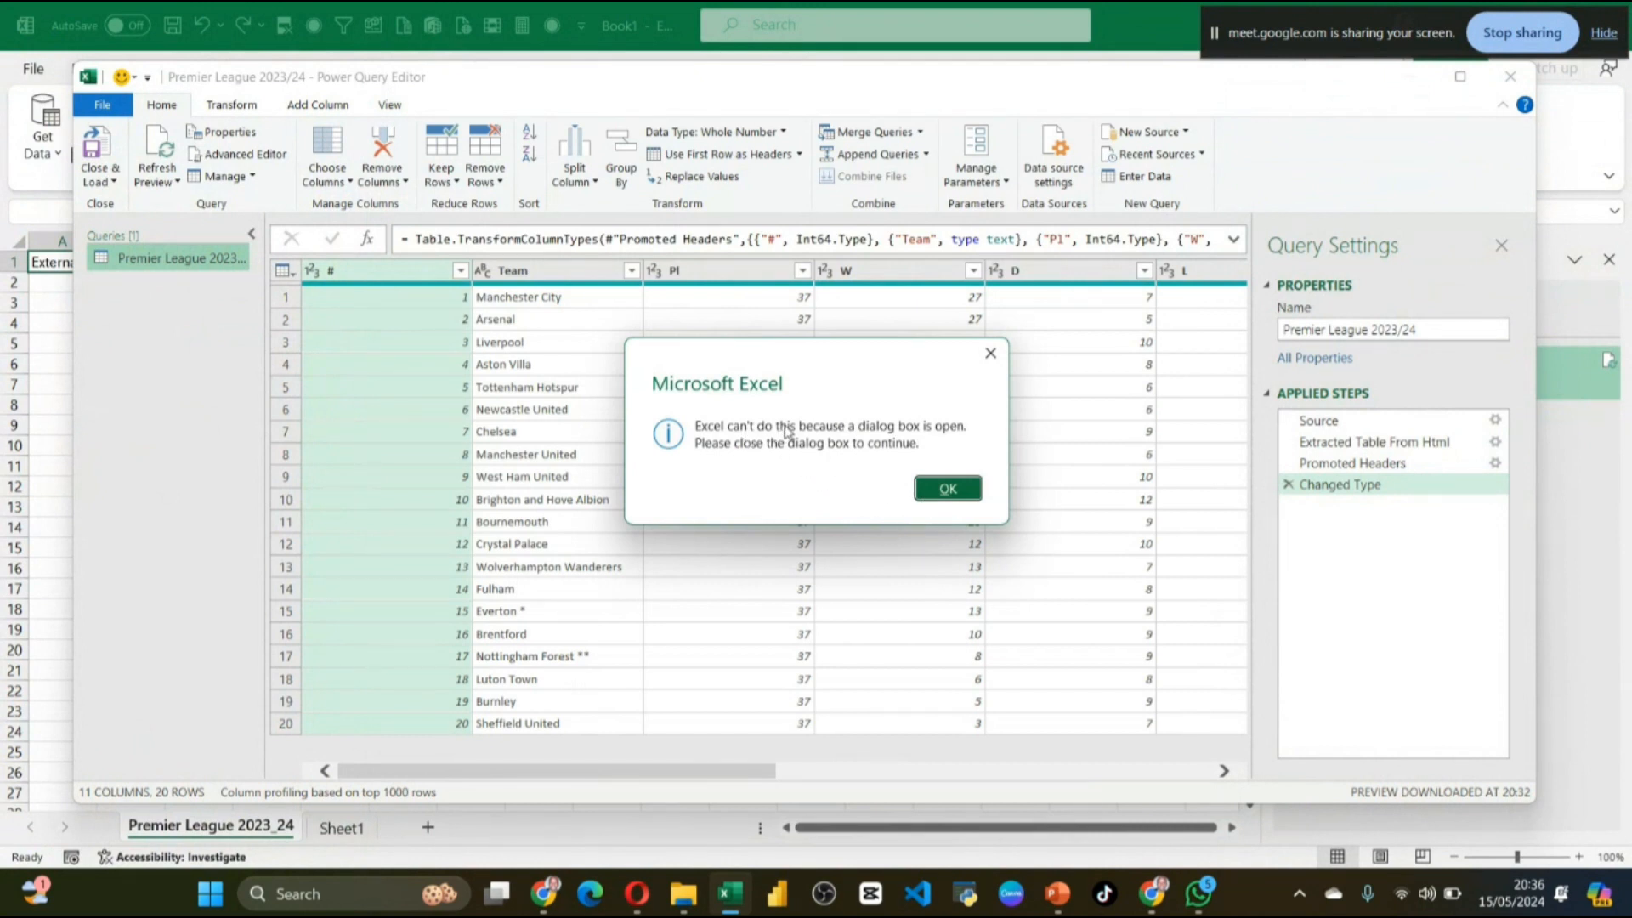
{"action": "left_click", "coordinate": [990, 353]}
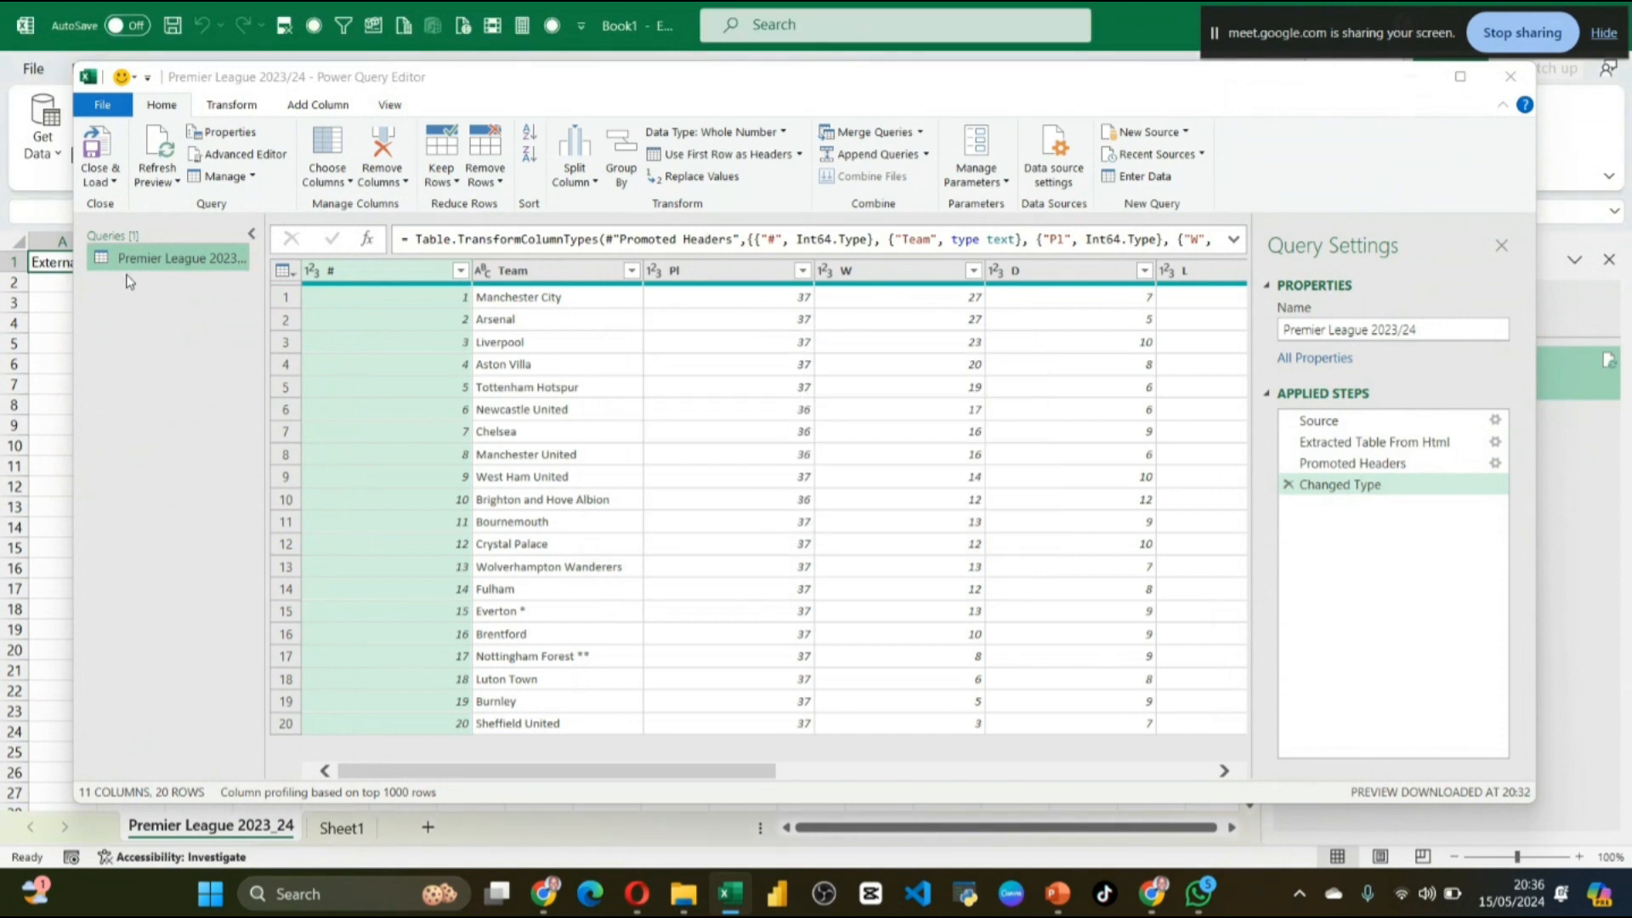
Step: Close the Power Query Editor and load the Premier League 2023/24 query
{"action": "left_click", "coordinate": [100, 181]}
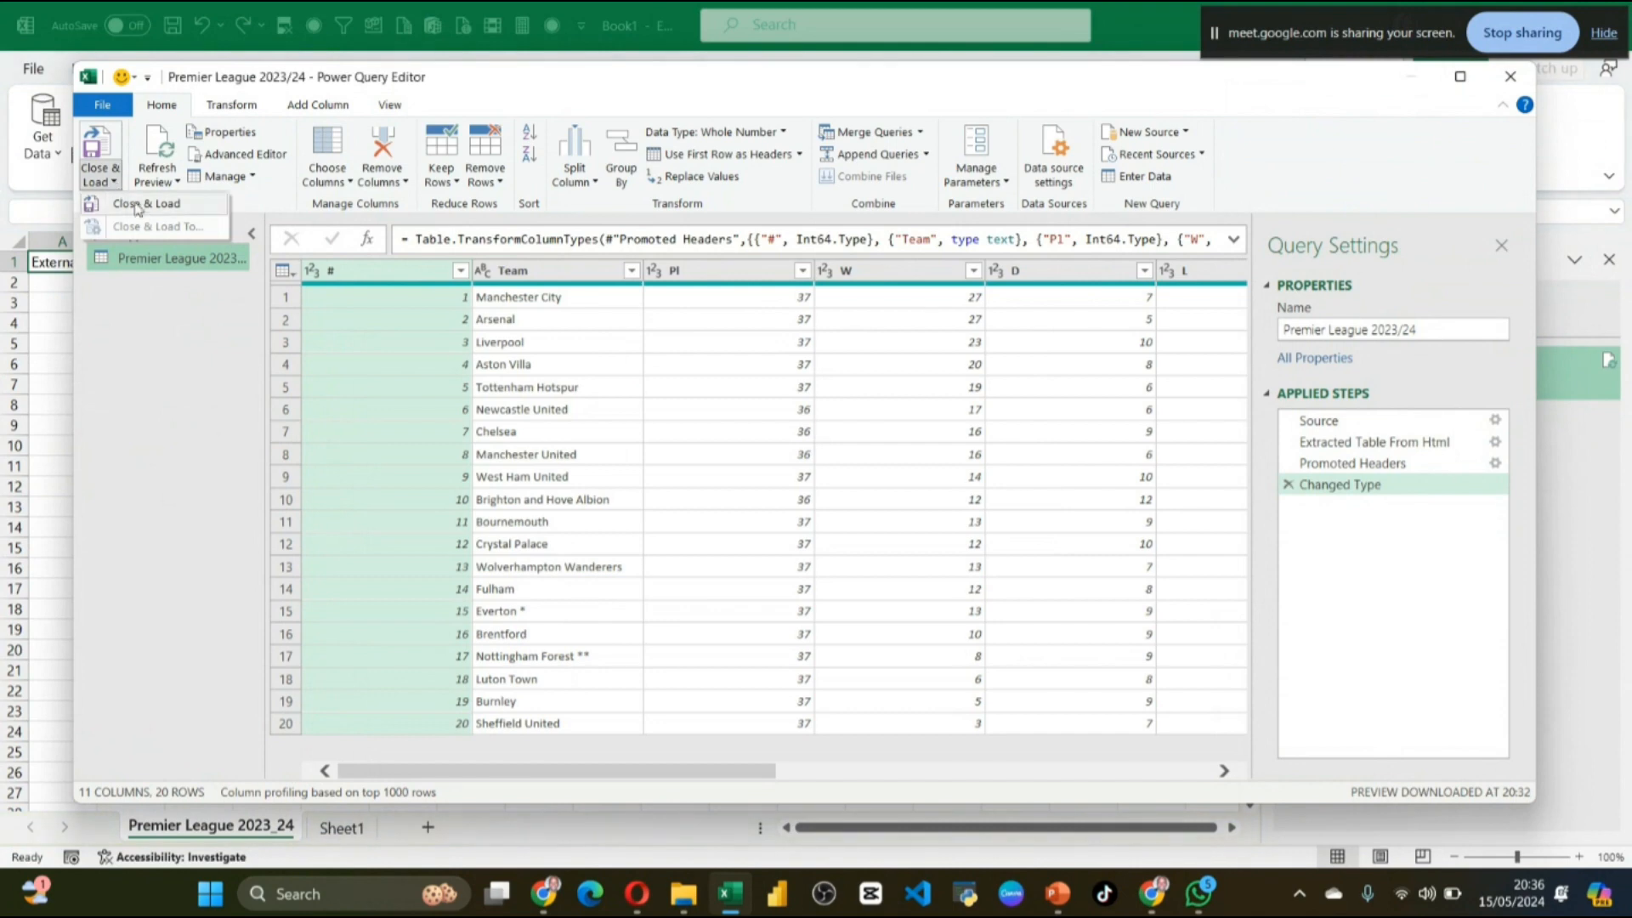
{"action": "left_click", "coordinate": [147, 206]}
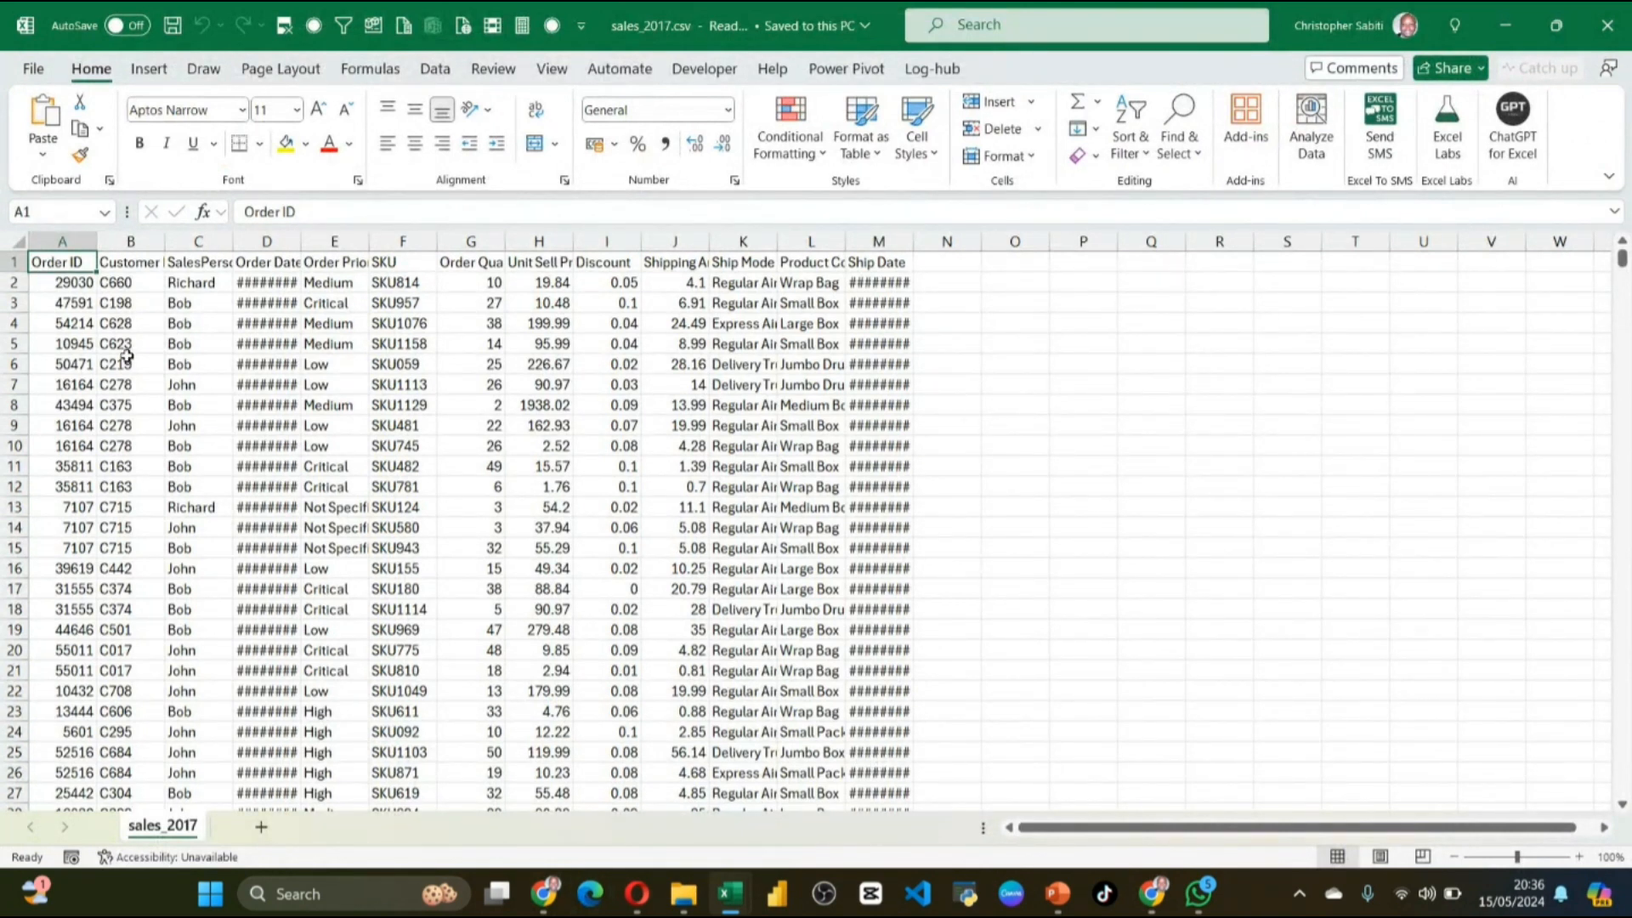
Step: Look over the sales_2017 data by highlighting columns A to M, then close that workbook
{"action": "left_click", "coordinate": [761, 365]}
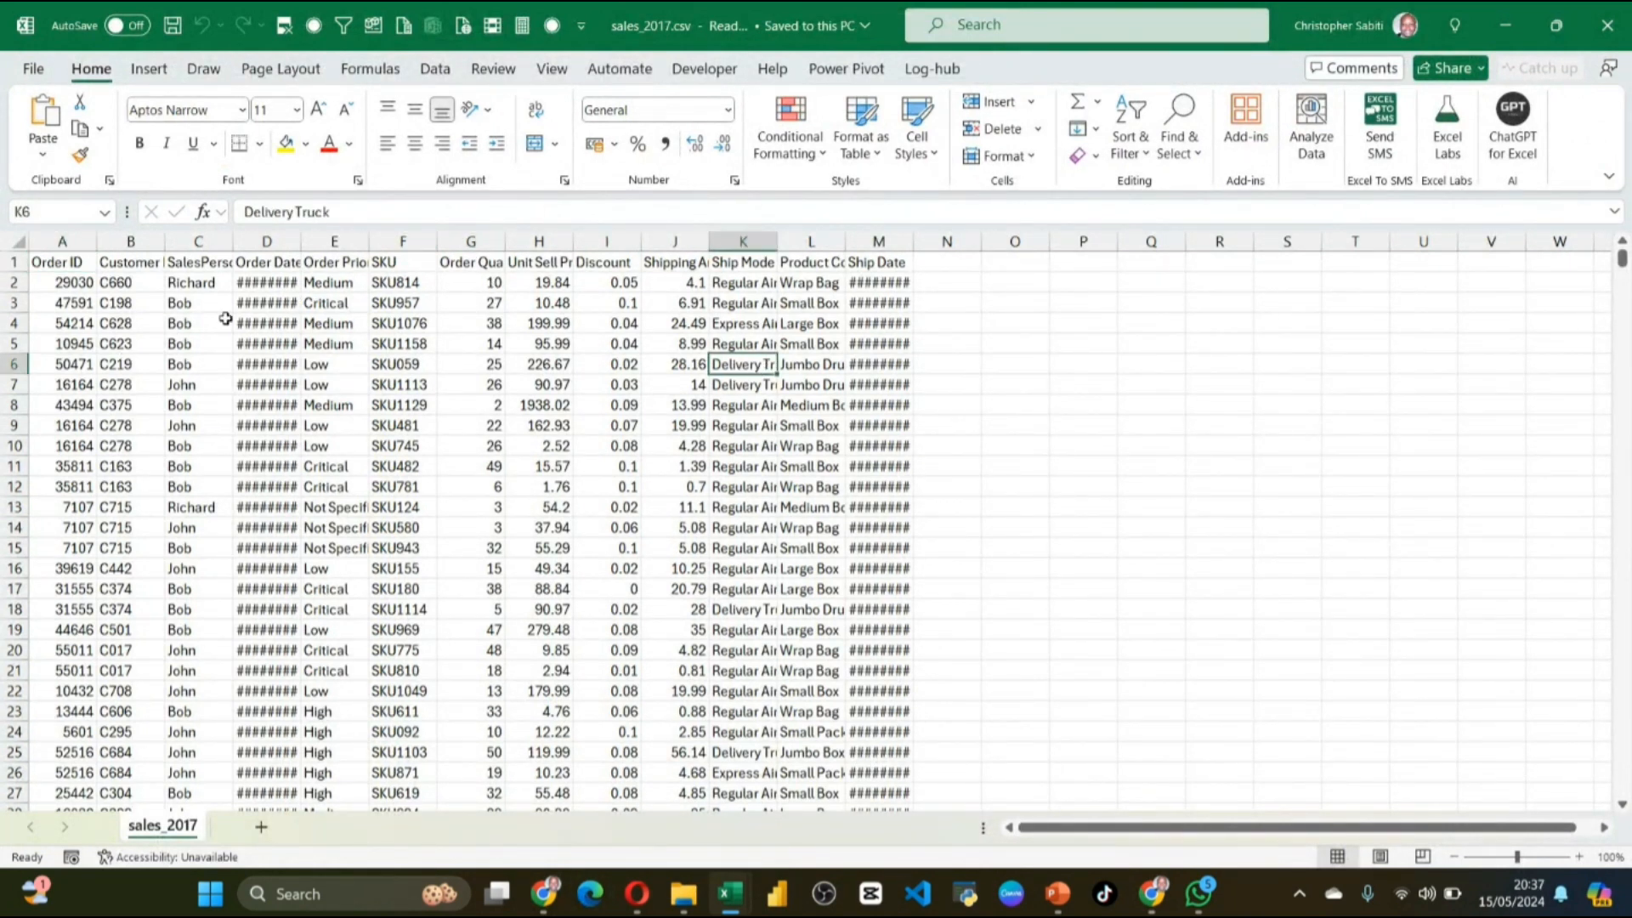
{"action": "left_click_drag", "start_coordinate": [62, 242], "coordinate": [905, 263]}
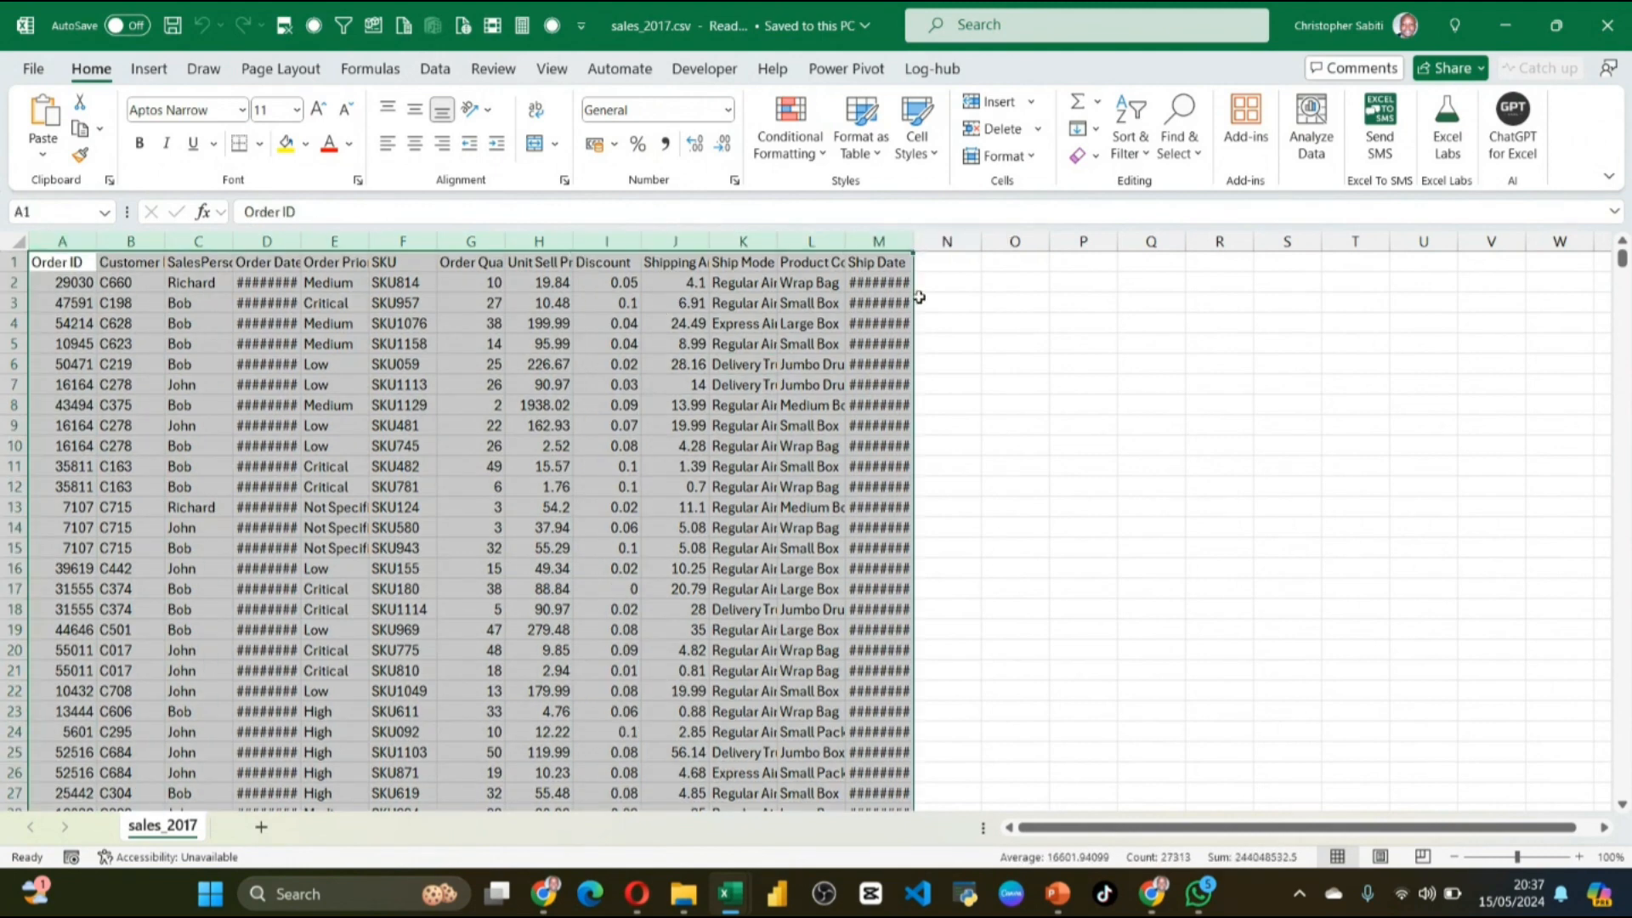
{"action": "left_click", "coordinate": [1605, 24]}
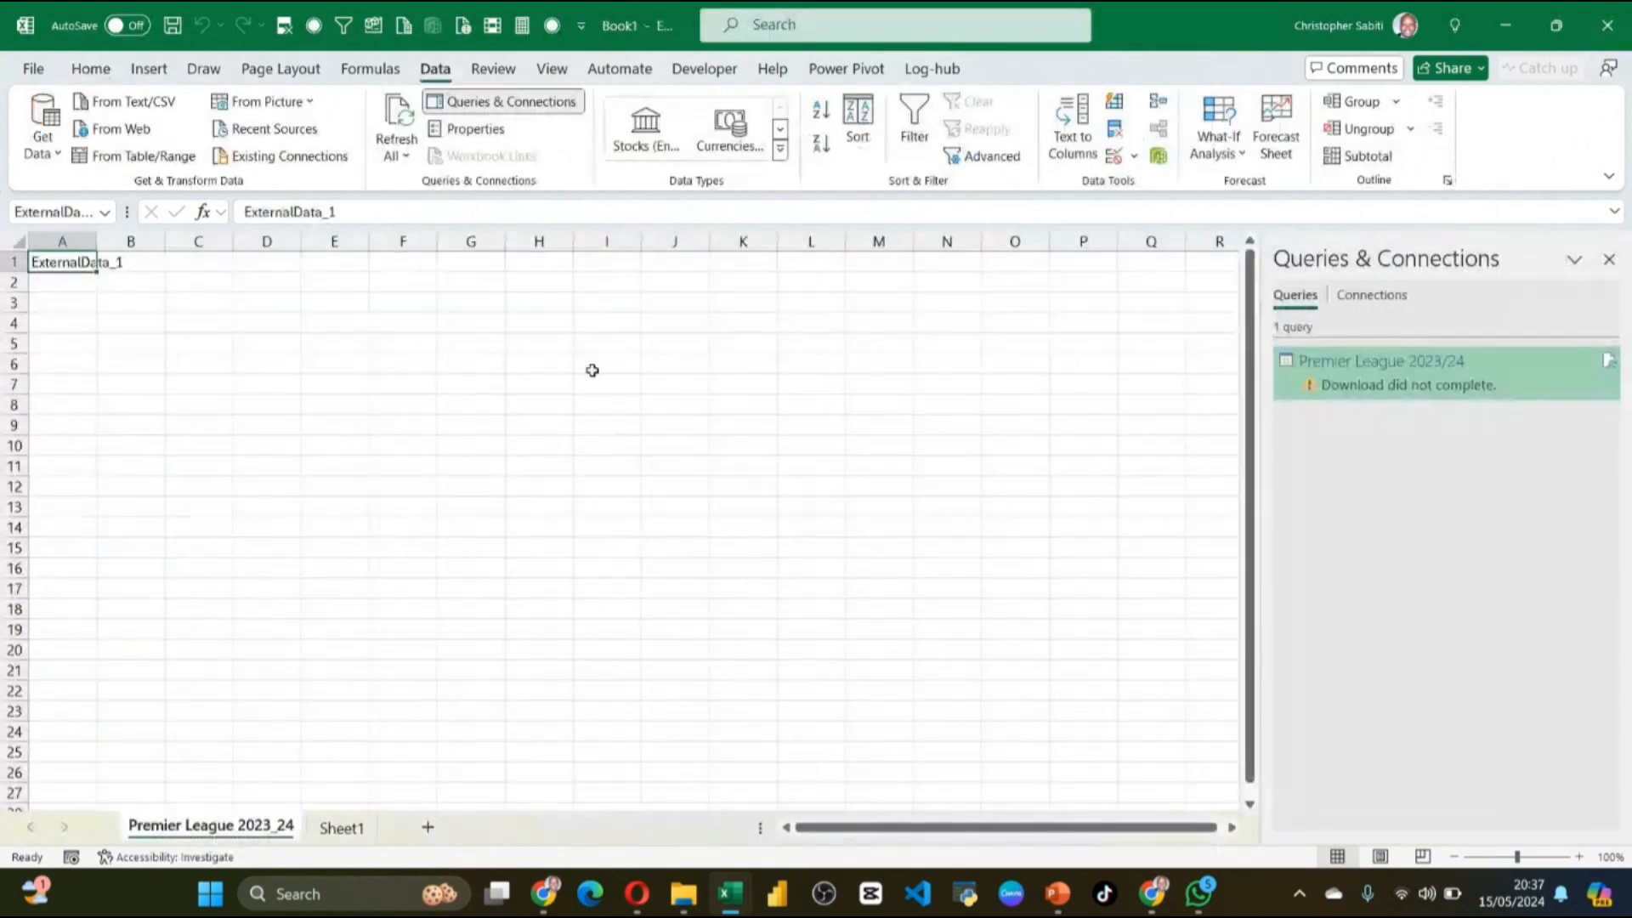
Step: Reopen the Premier League 2023/24 query in the Power Query Editor and look over the Transform and Add Column tools
{"action": "double_click", "coordinate": [1450, 387]}
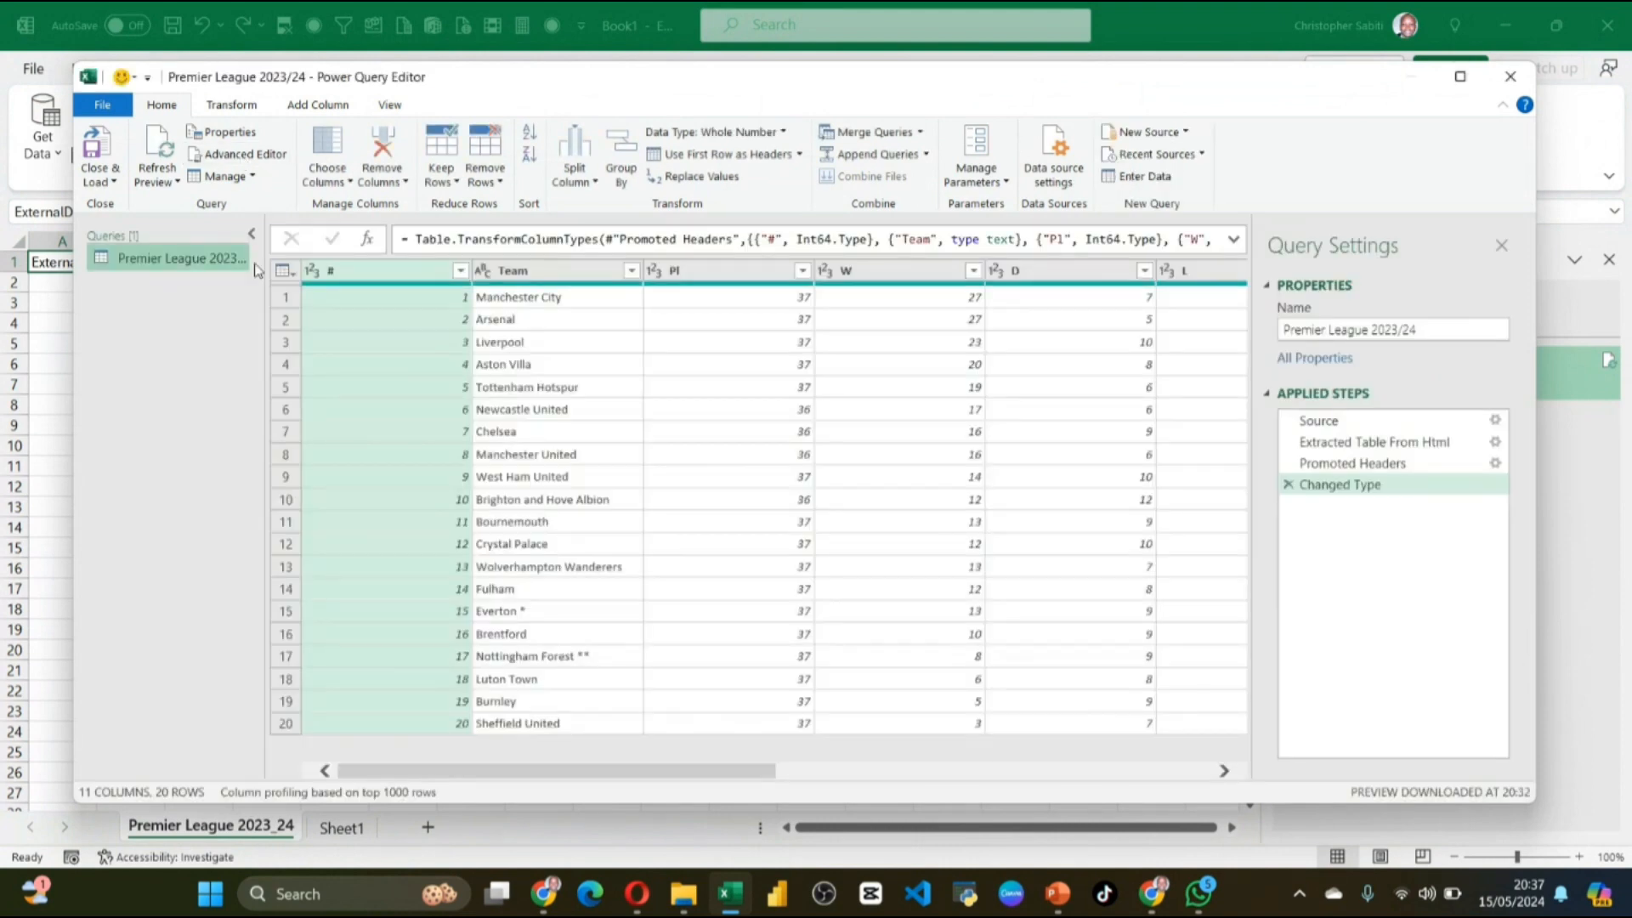
{"action": "left_click", "coordinate": [249, 109]}
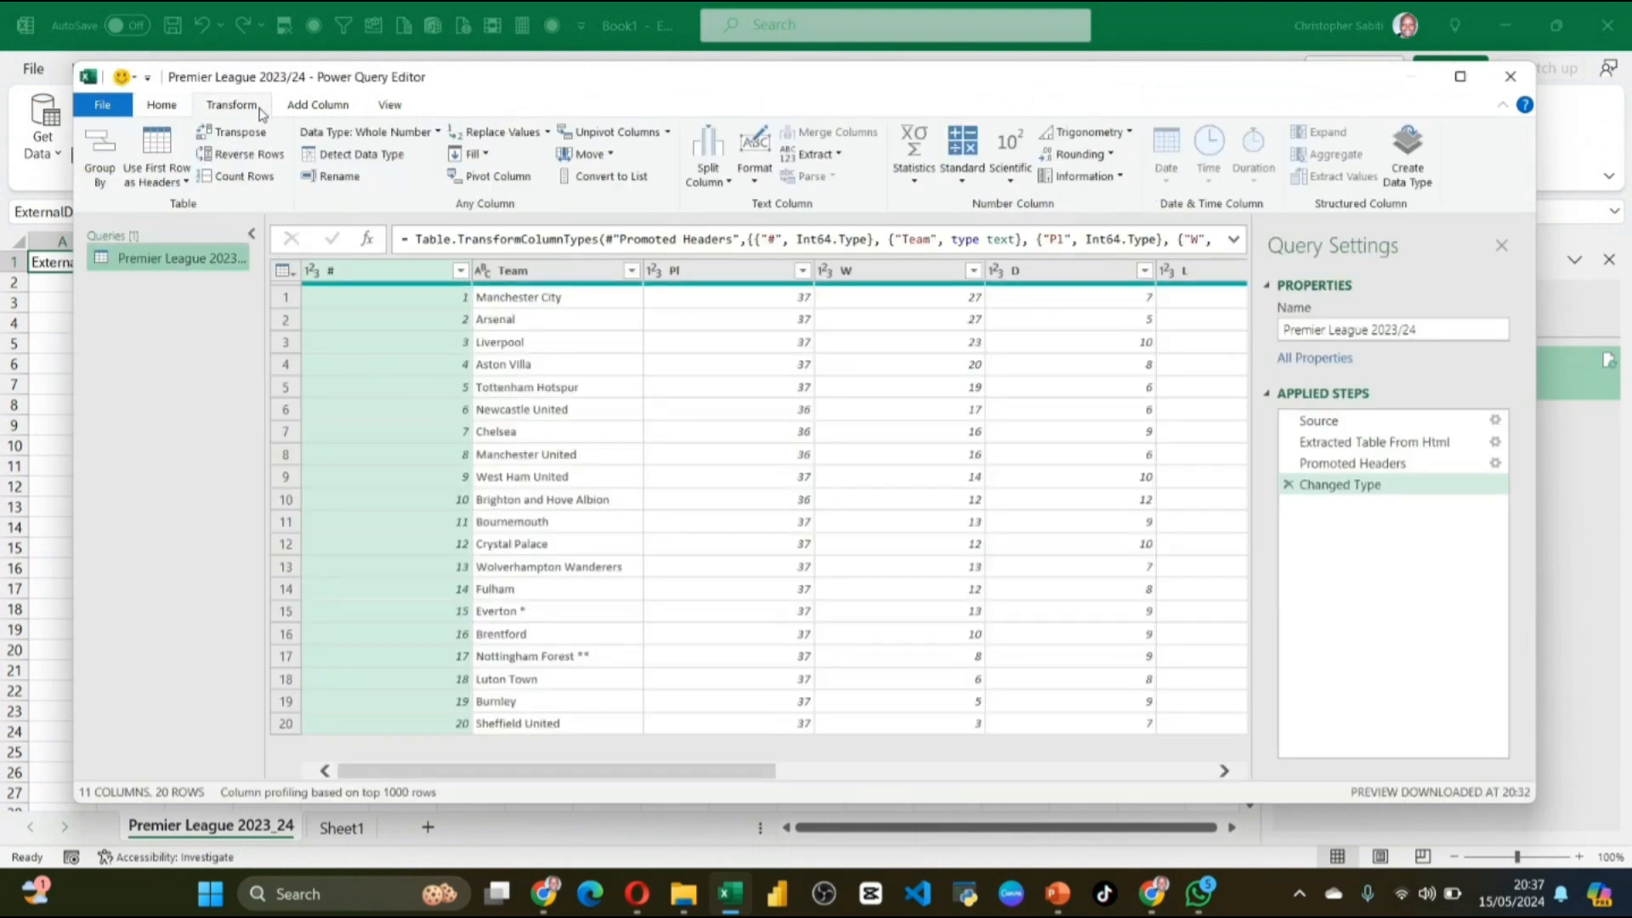
{"action": "left_click", "coordinate": [317, 103]}
{"action": "left_click", "coordinate": [177, 108]}
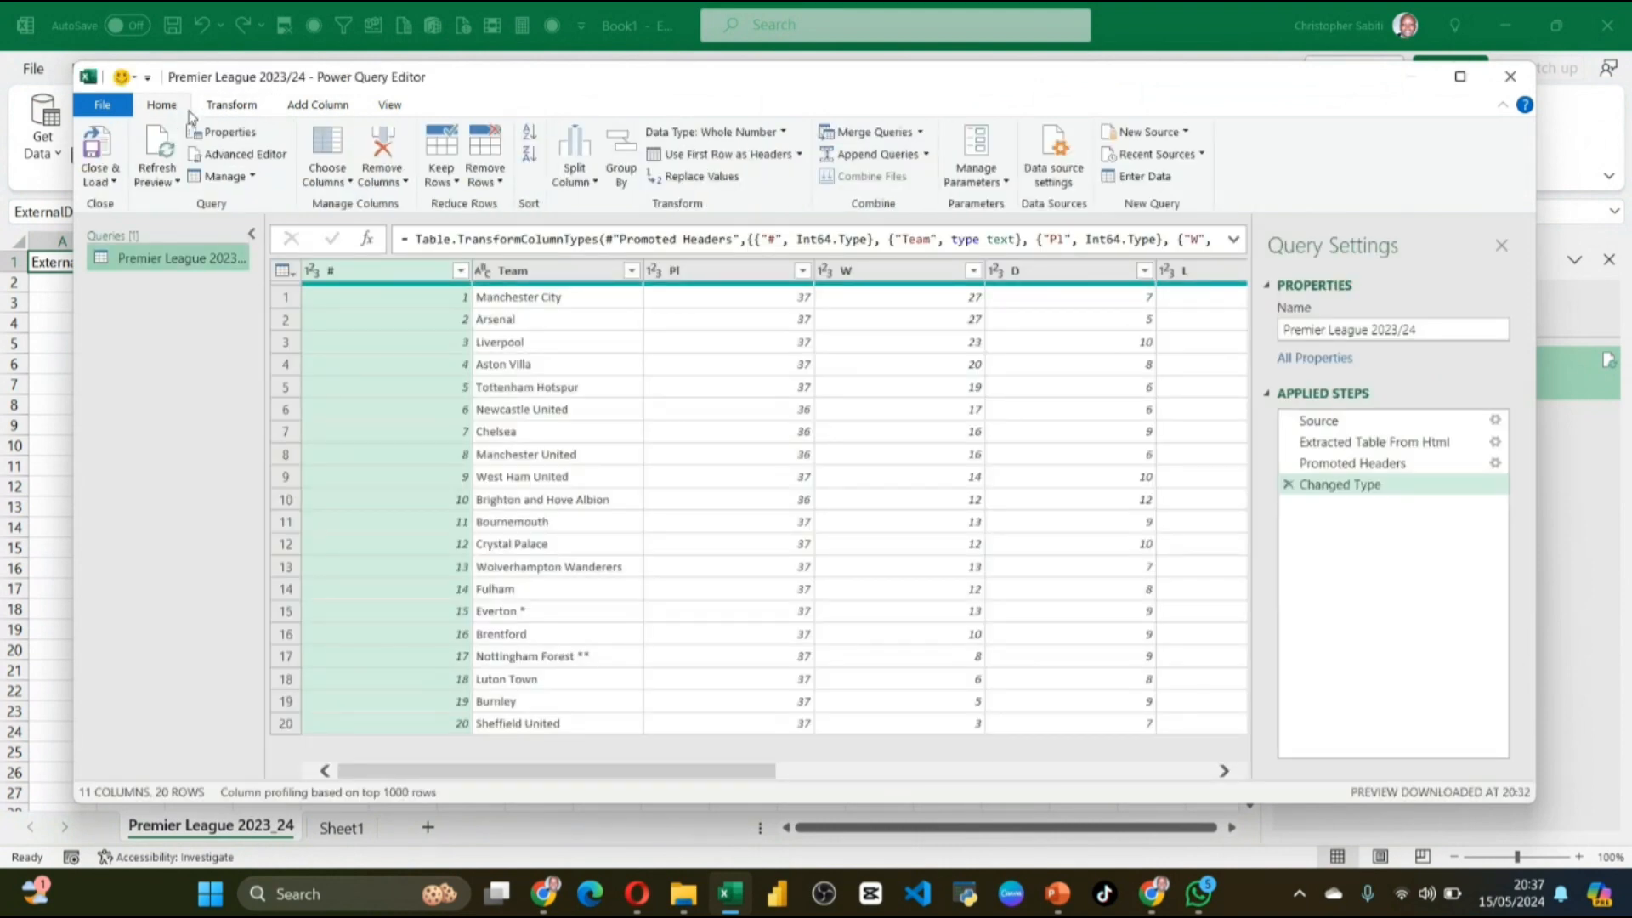
{"action": "left_click", "coordinate": [245, 108]}
{"action": "left_click", "coordinate": [325, 106]}
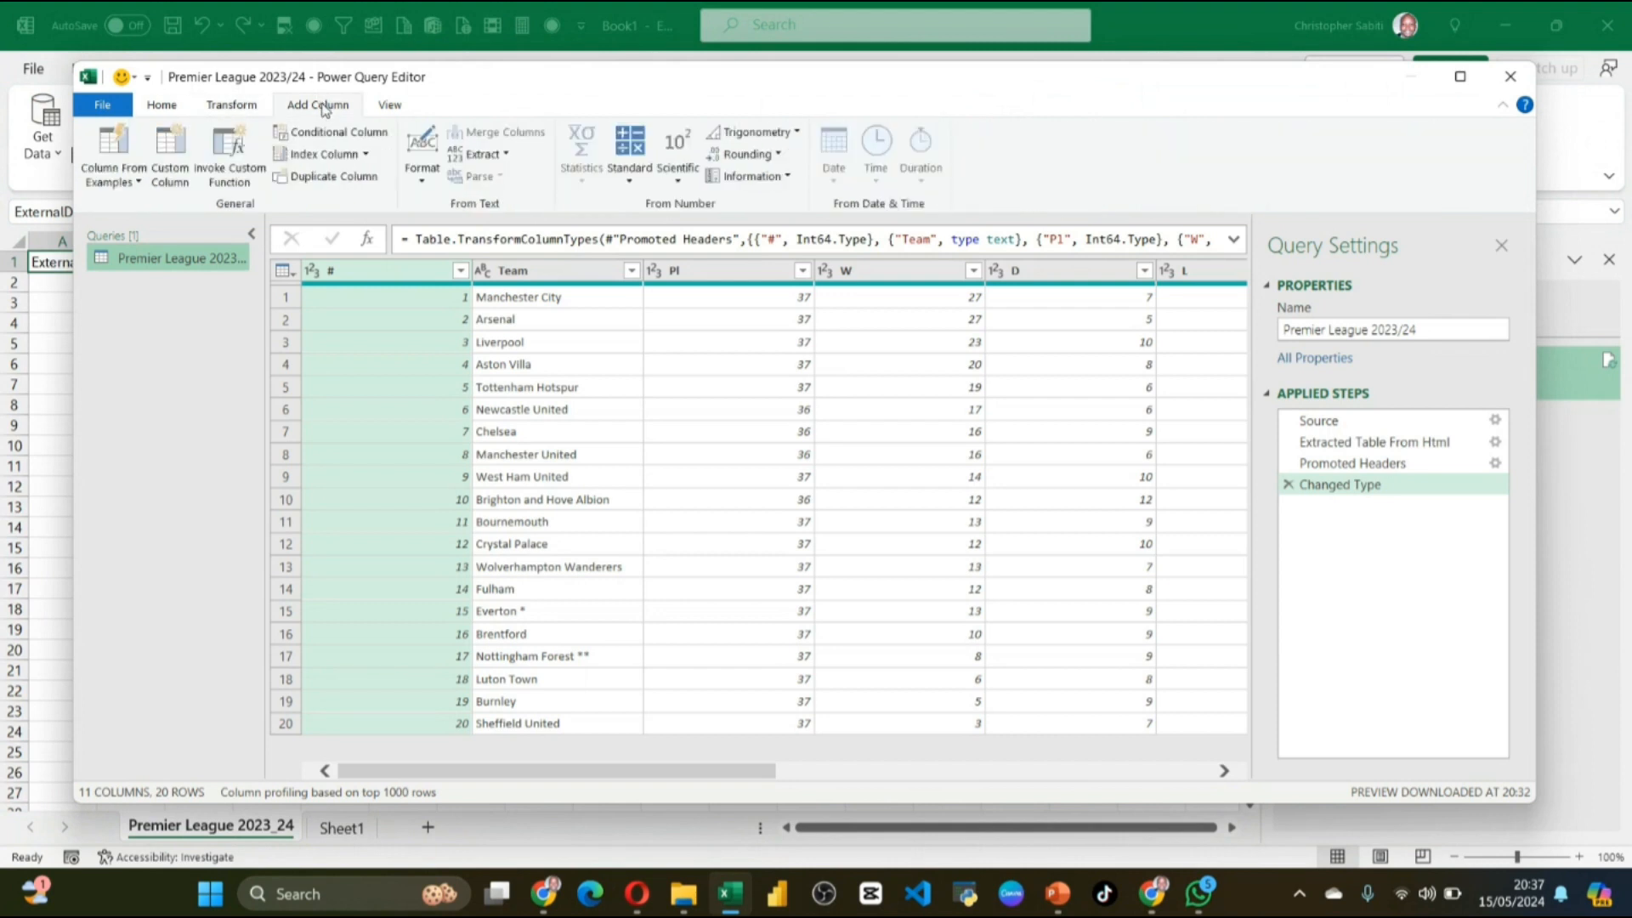
{"action": "left_click", "coordinate": [159, 108]}
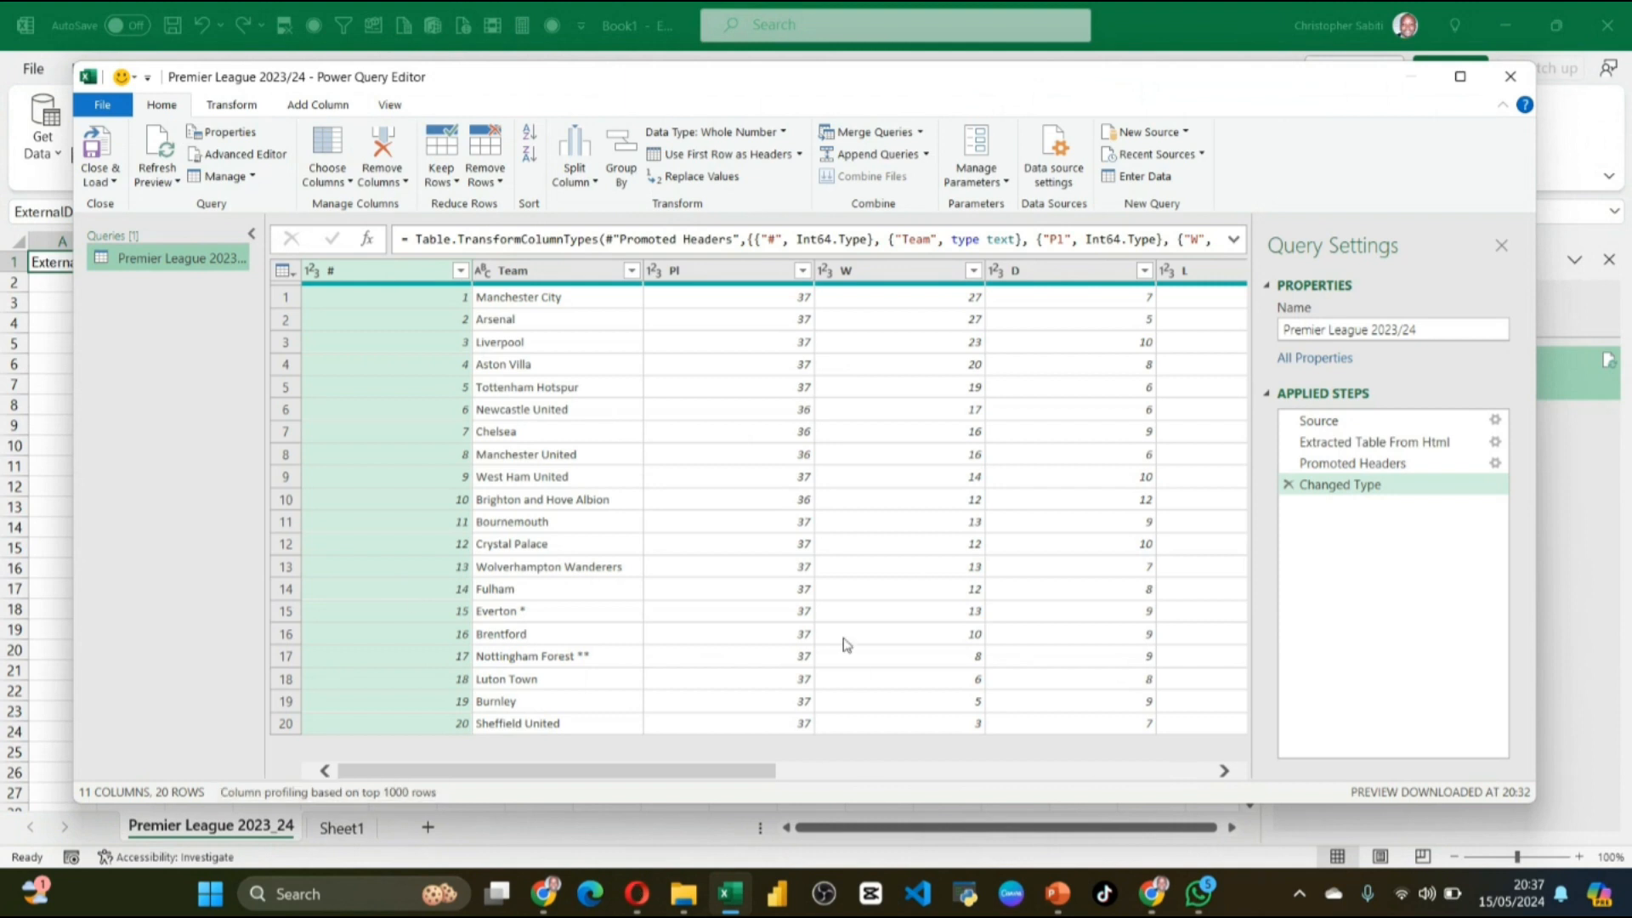
Step: Review the query's applied steps in order: Source, Extracted Table From Html, Promoted Headers and Changed Type
{"action": "left_click", "coordinate": [1343, 421]}
{"action": "scroll", "coordinate": [454, 487], "scroll_direction": "down", "scroll_amount": 8}
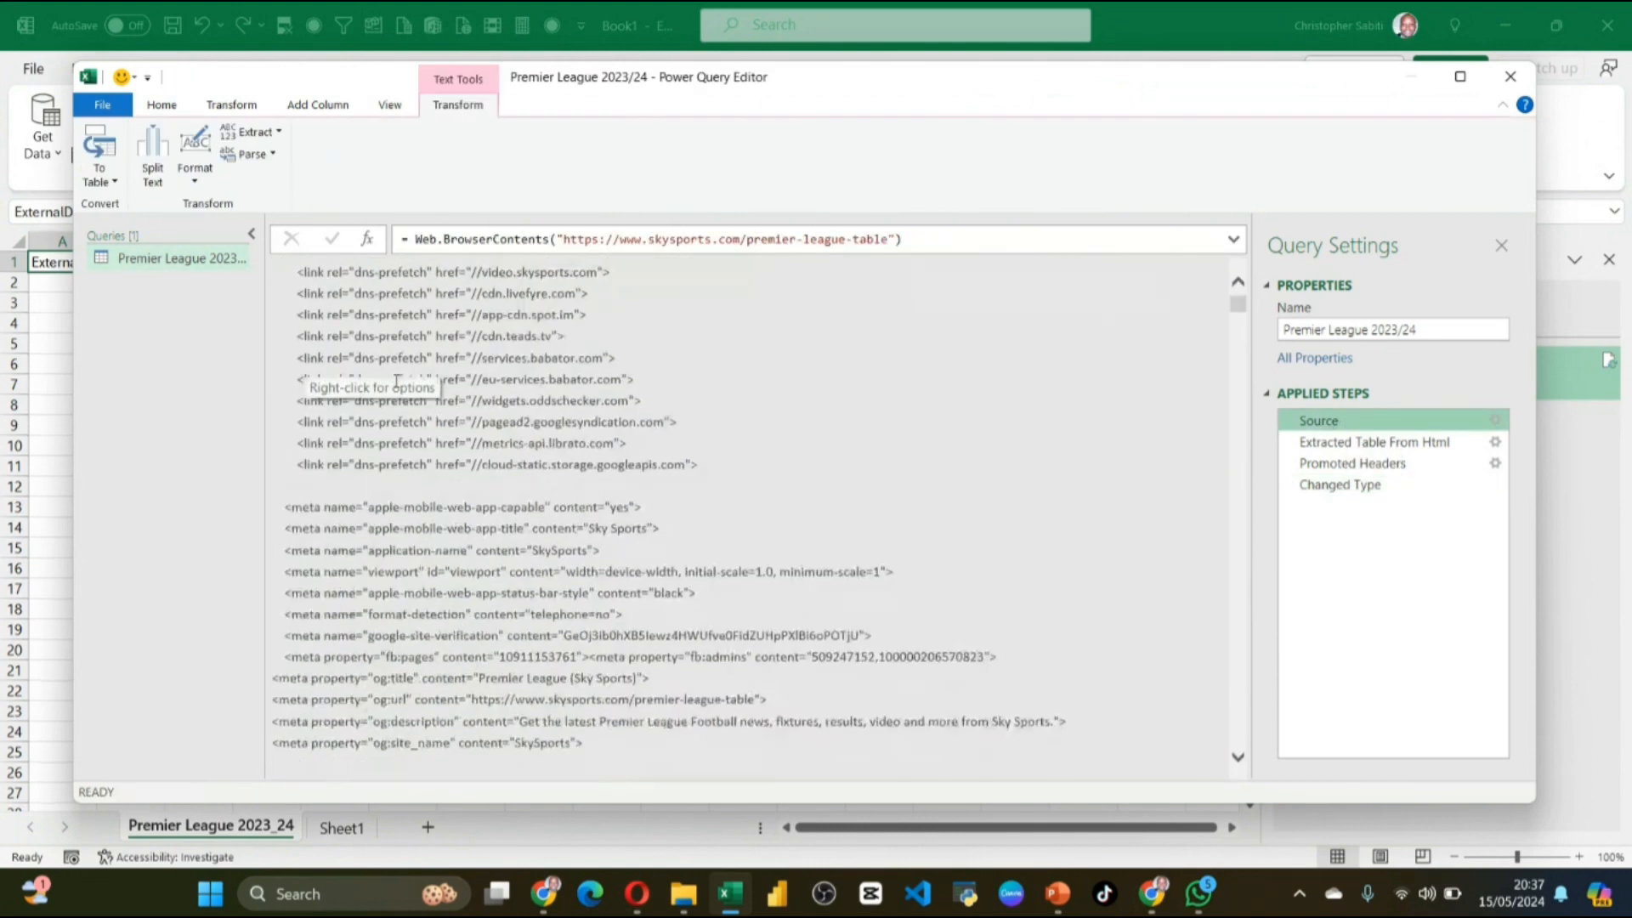
{"action": "left_click", "coordinate": [1313, 442]}
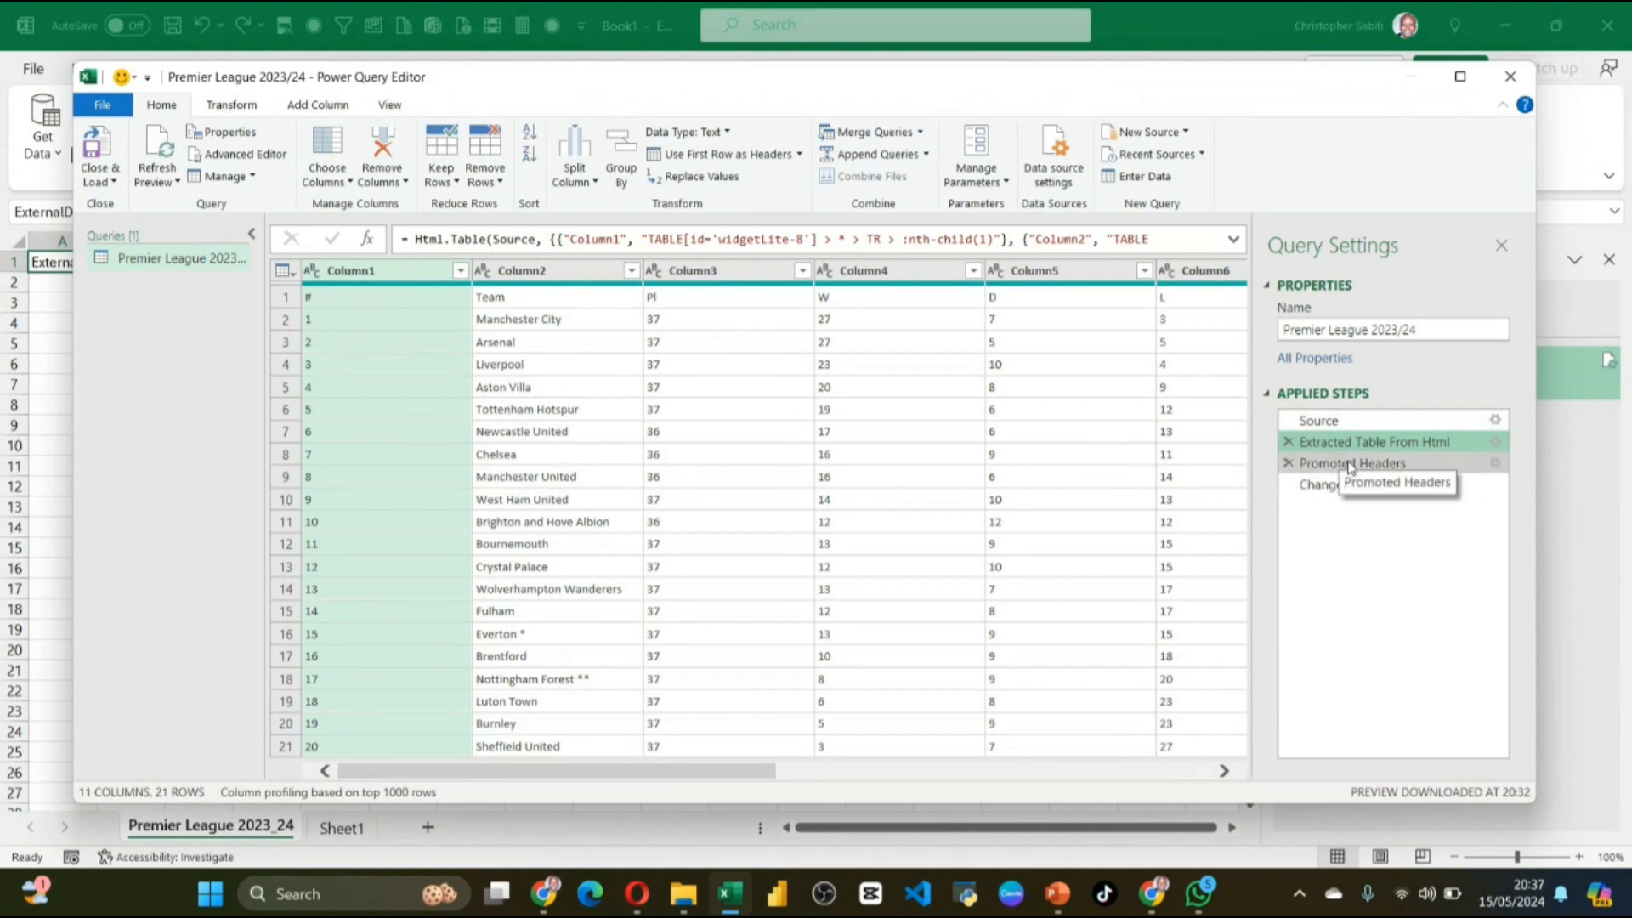
{"action": "left_click", "coordinate": [288, 302]}
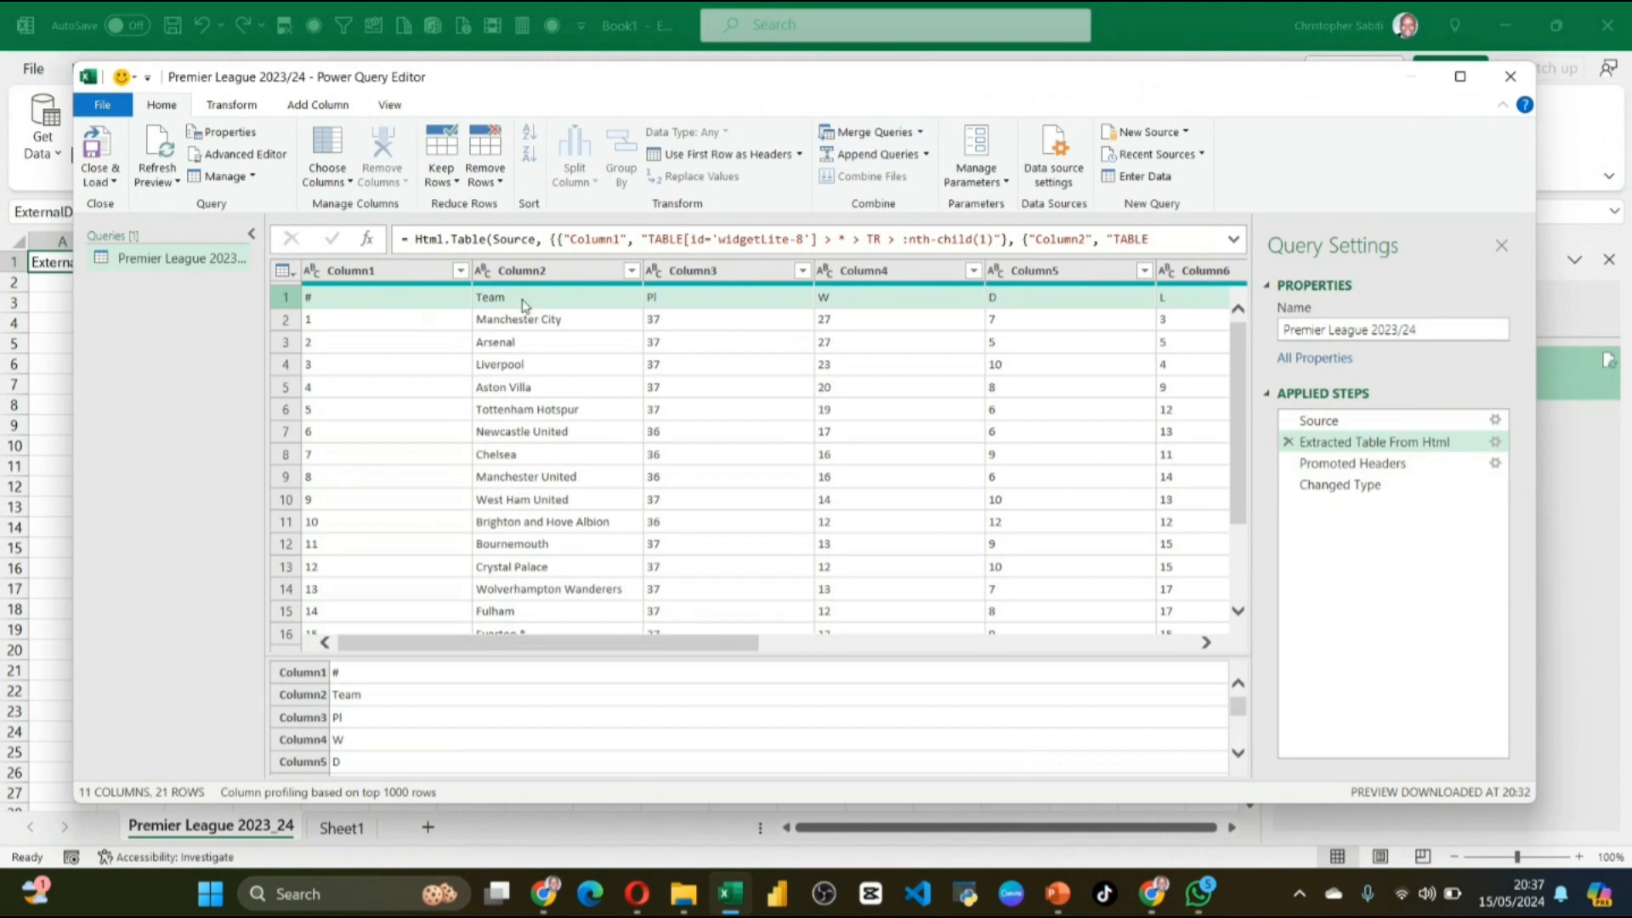
{"action": "left_click", "coordinate": [1354, 463]}
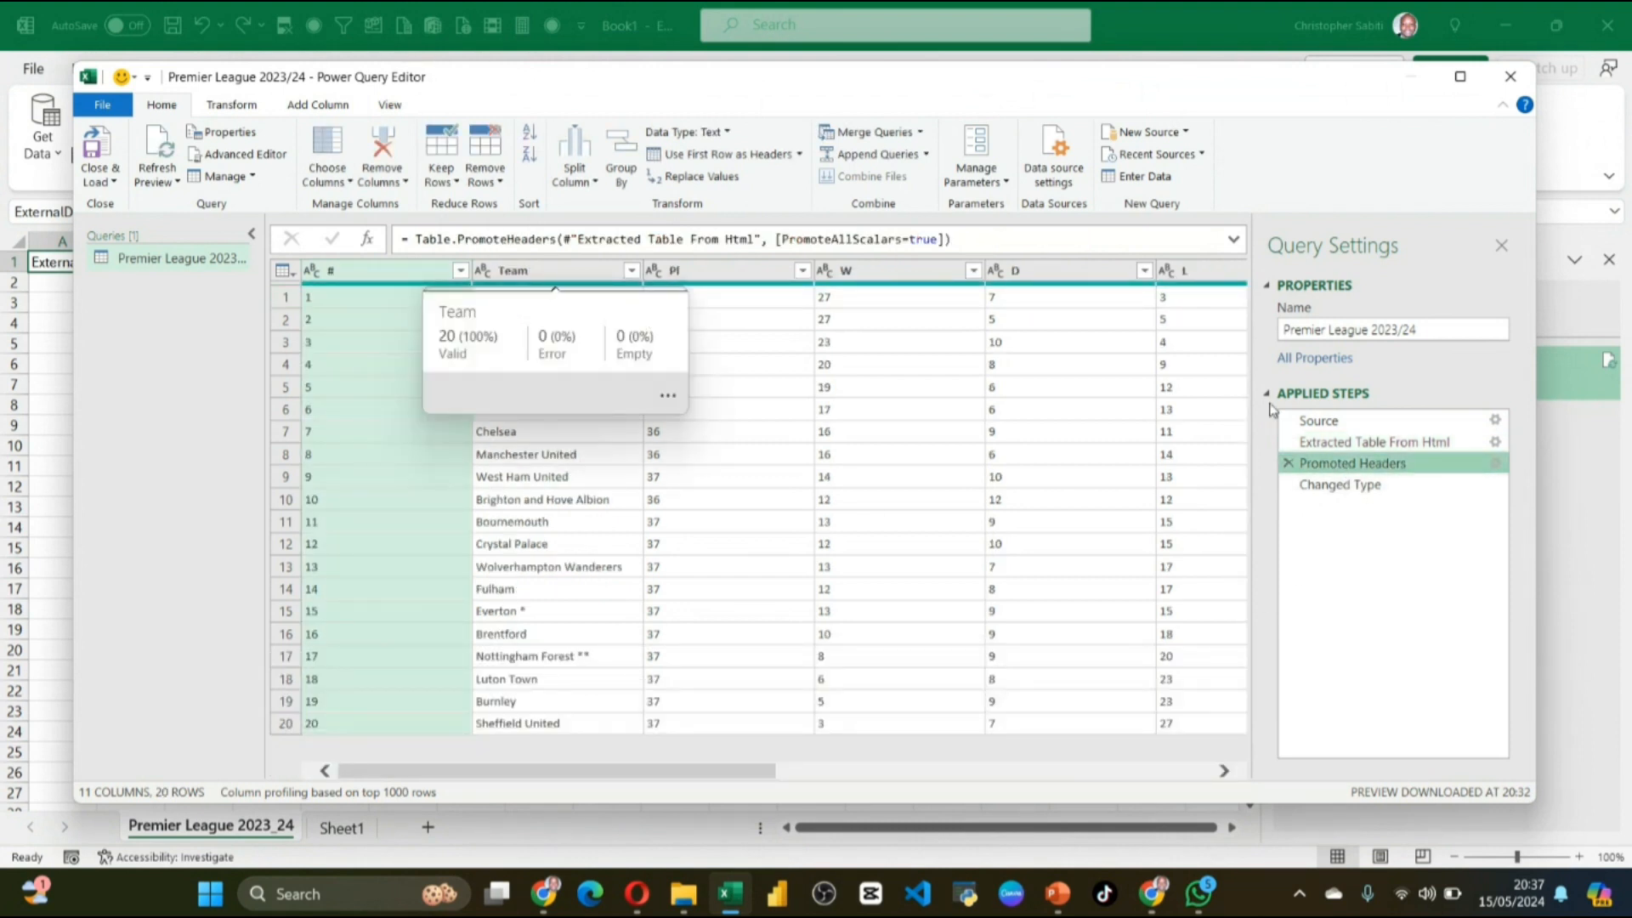
{"action": "left_click", "coordinate": [1372, 486]}
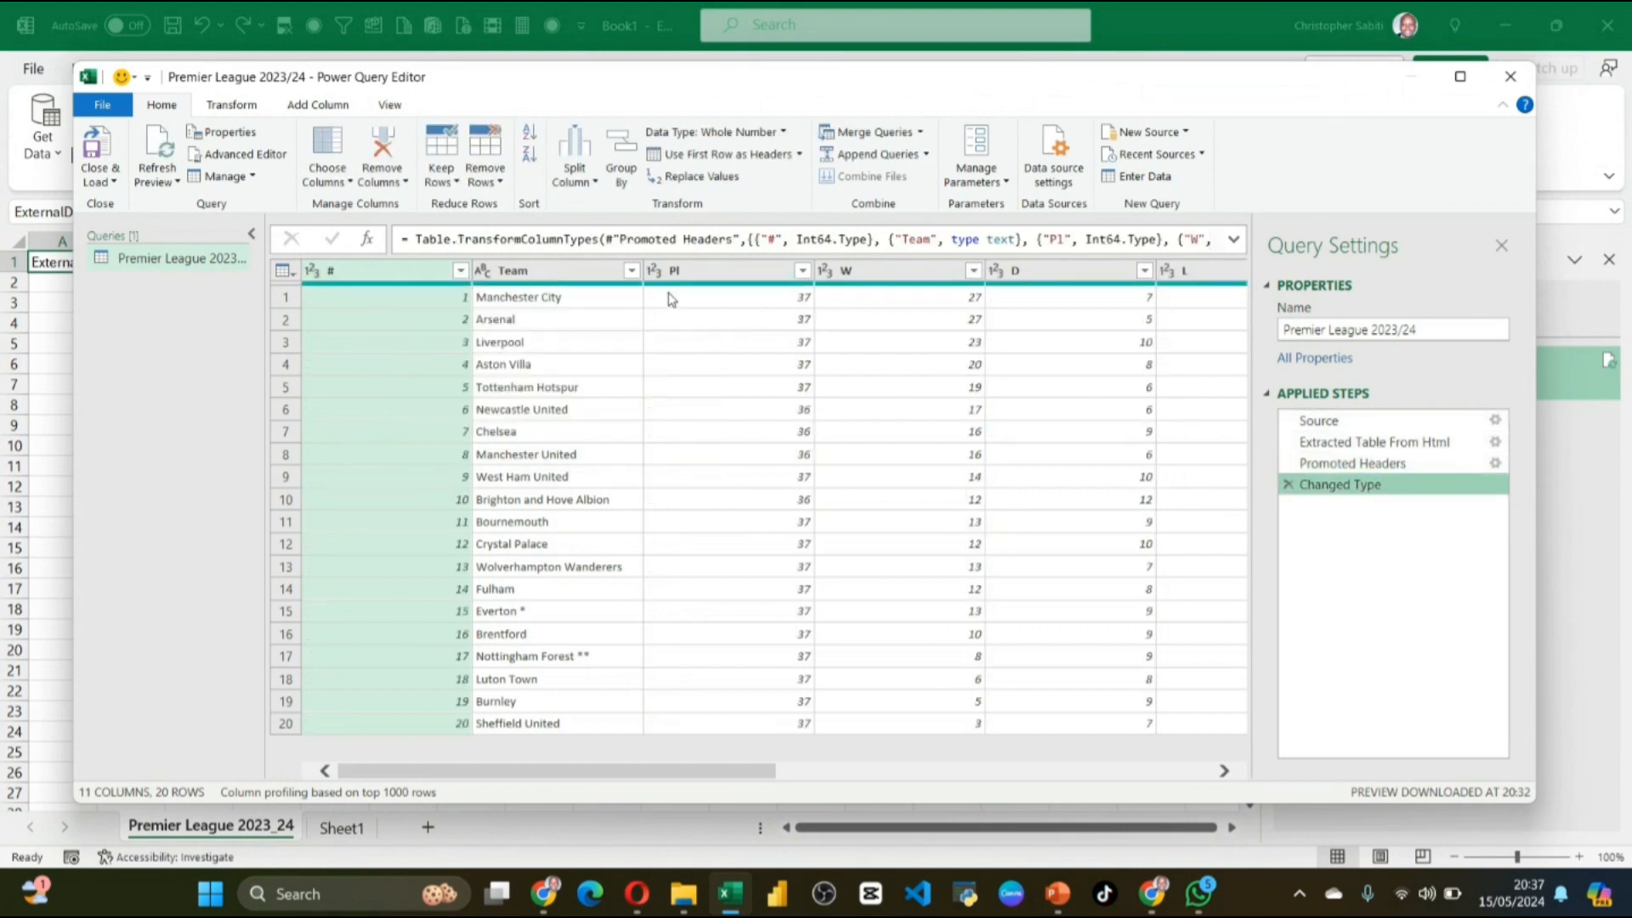
Step: Examine the data type options of the Pl and W columns, leaving both types as they are
{"action": "left_click", "coordinate": [653, 270]}
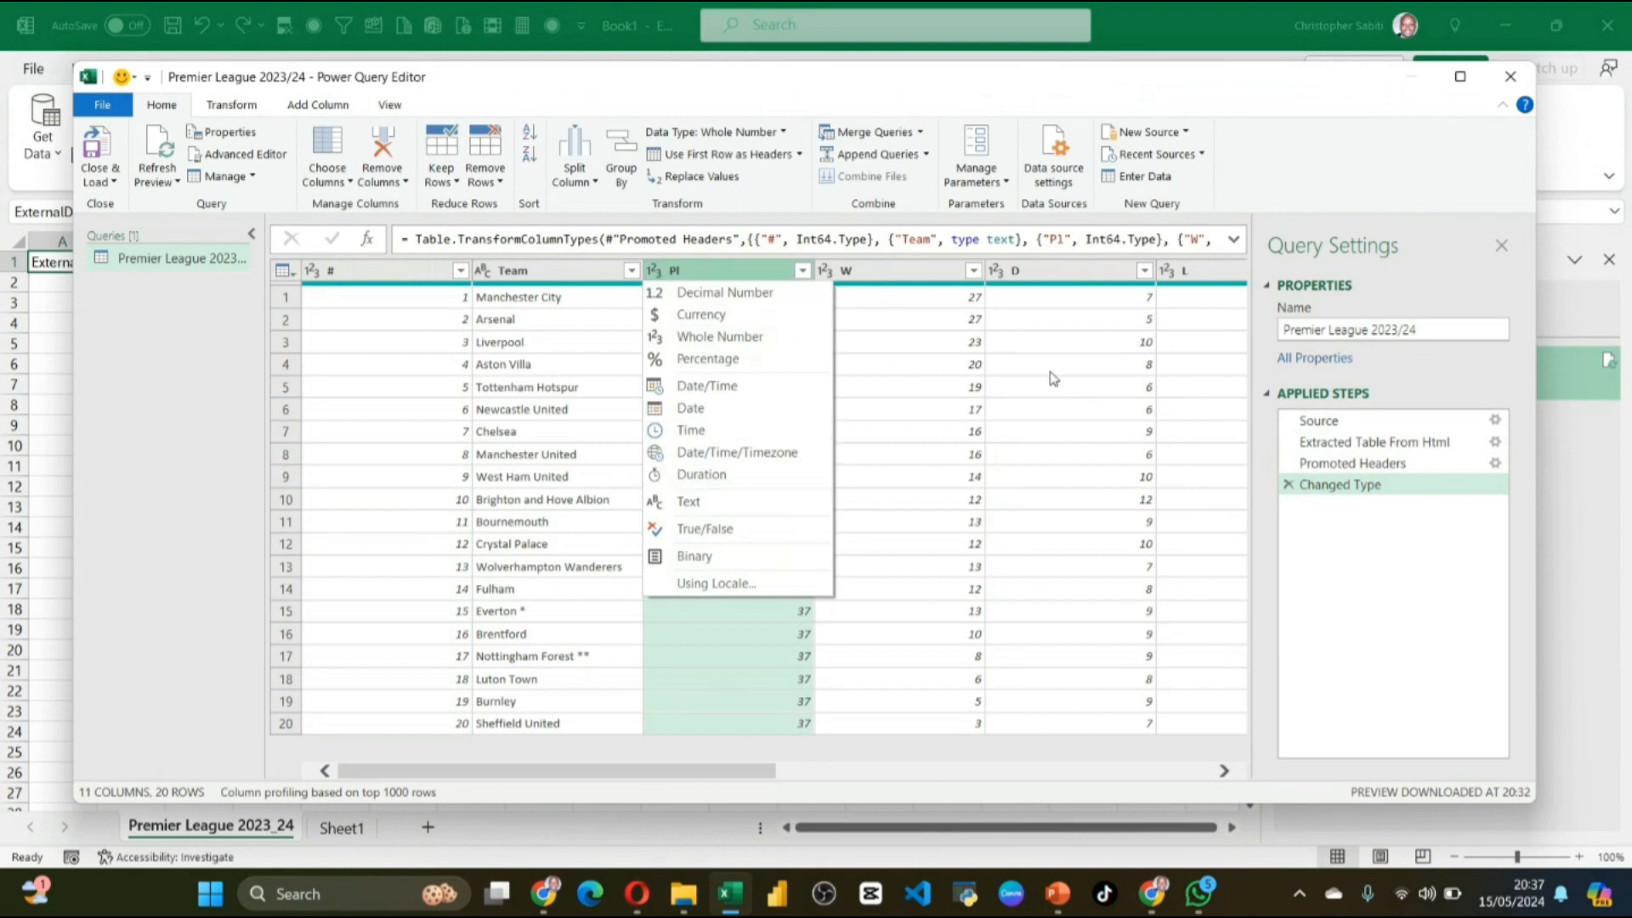
{"action": "left_click", "coordinate": [1054, 365]}
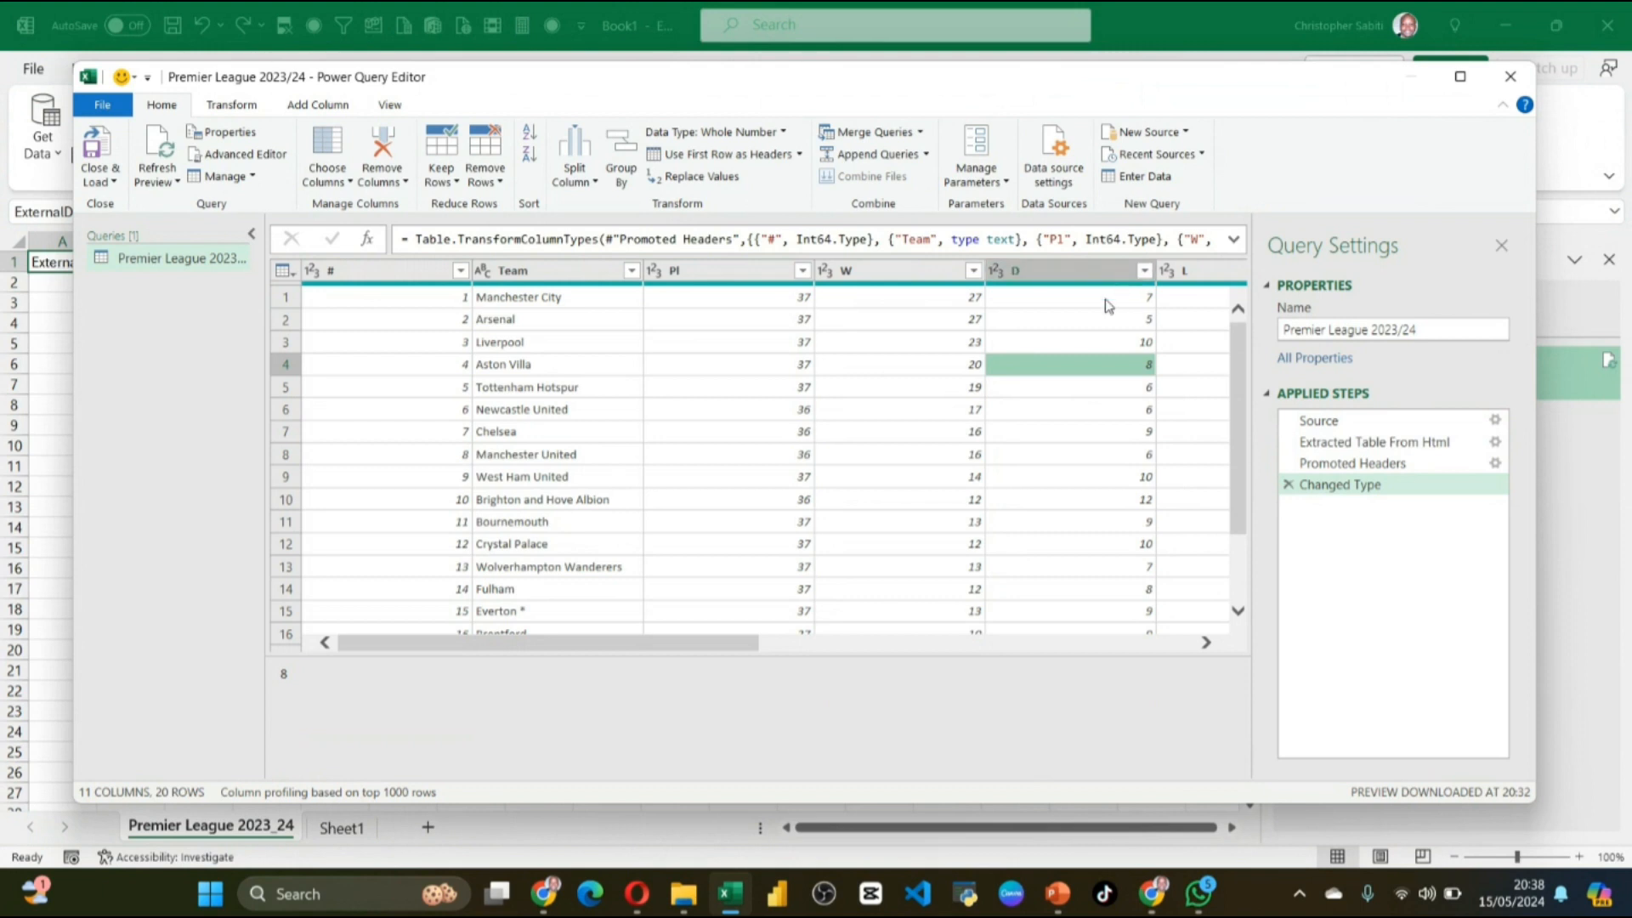
{"action": "left_click", "coordinate": [825, 271]}
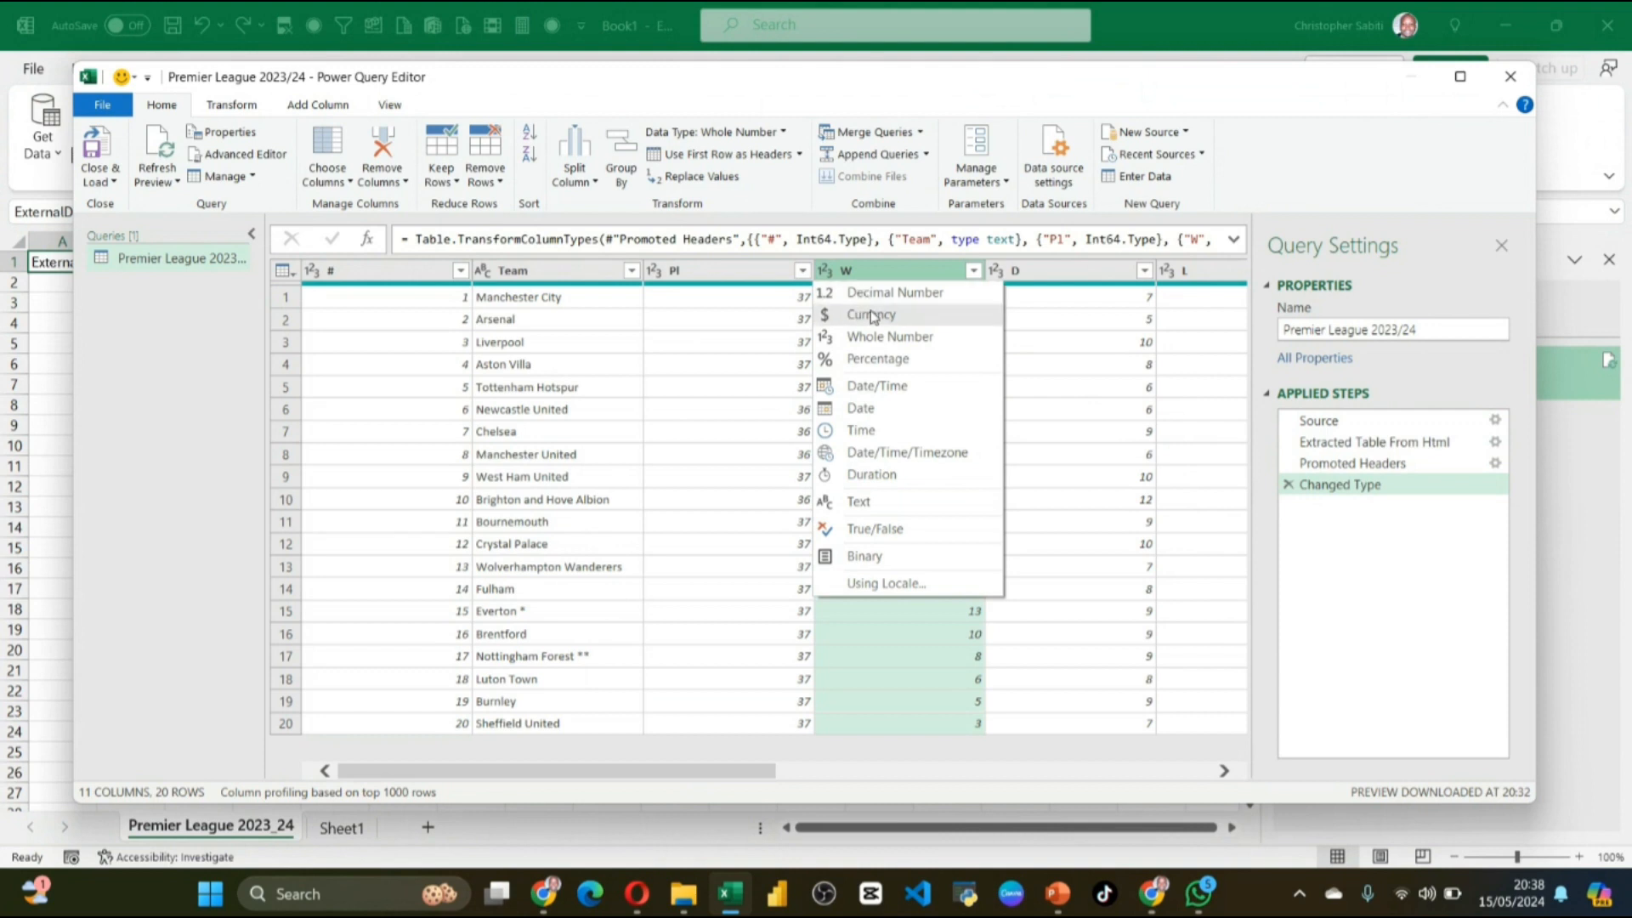
{"action": "left_click", "coordinate": [687, 494]}
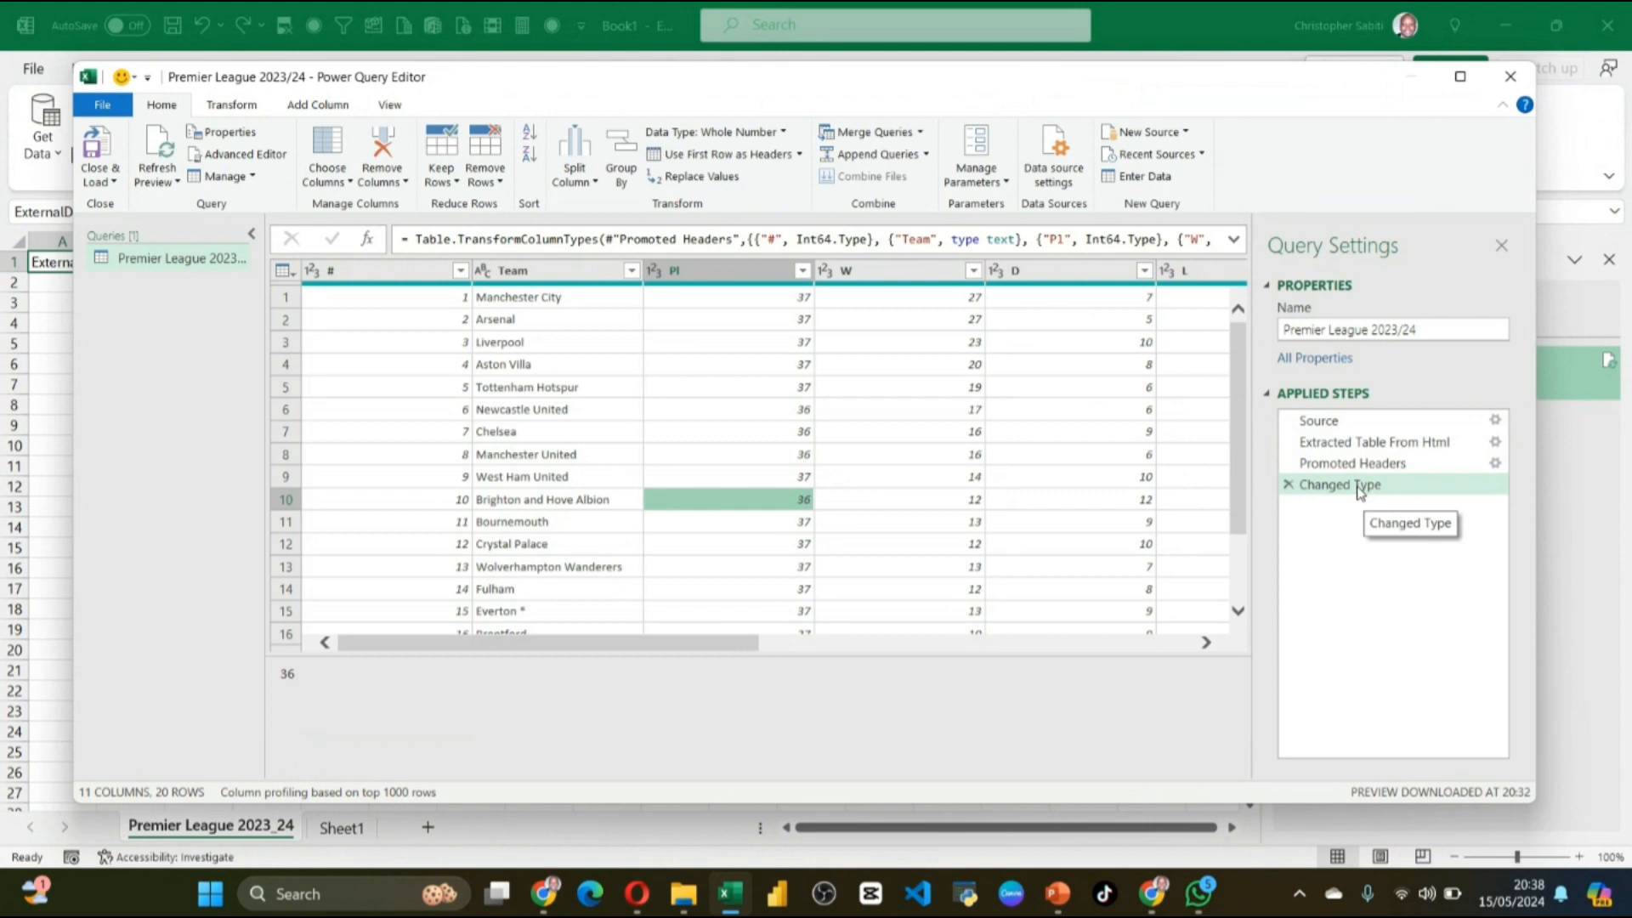
{"action": "left_click", "coordinate": [1379, 553]}
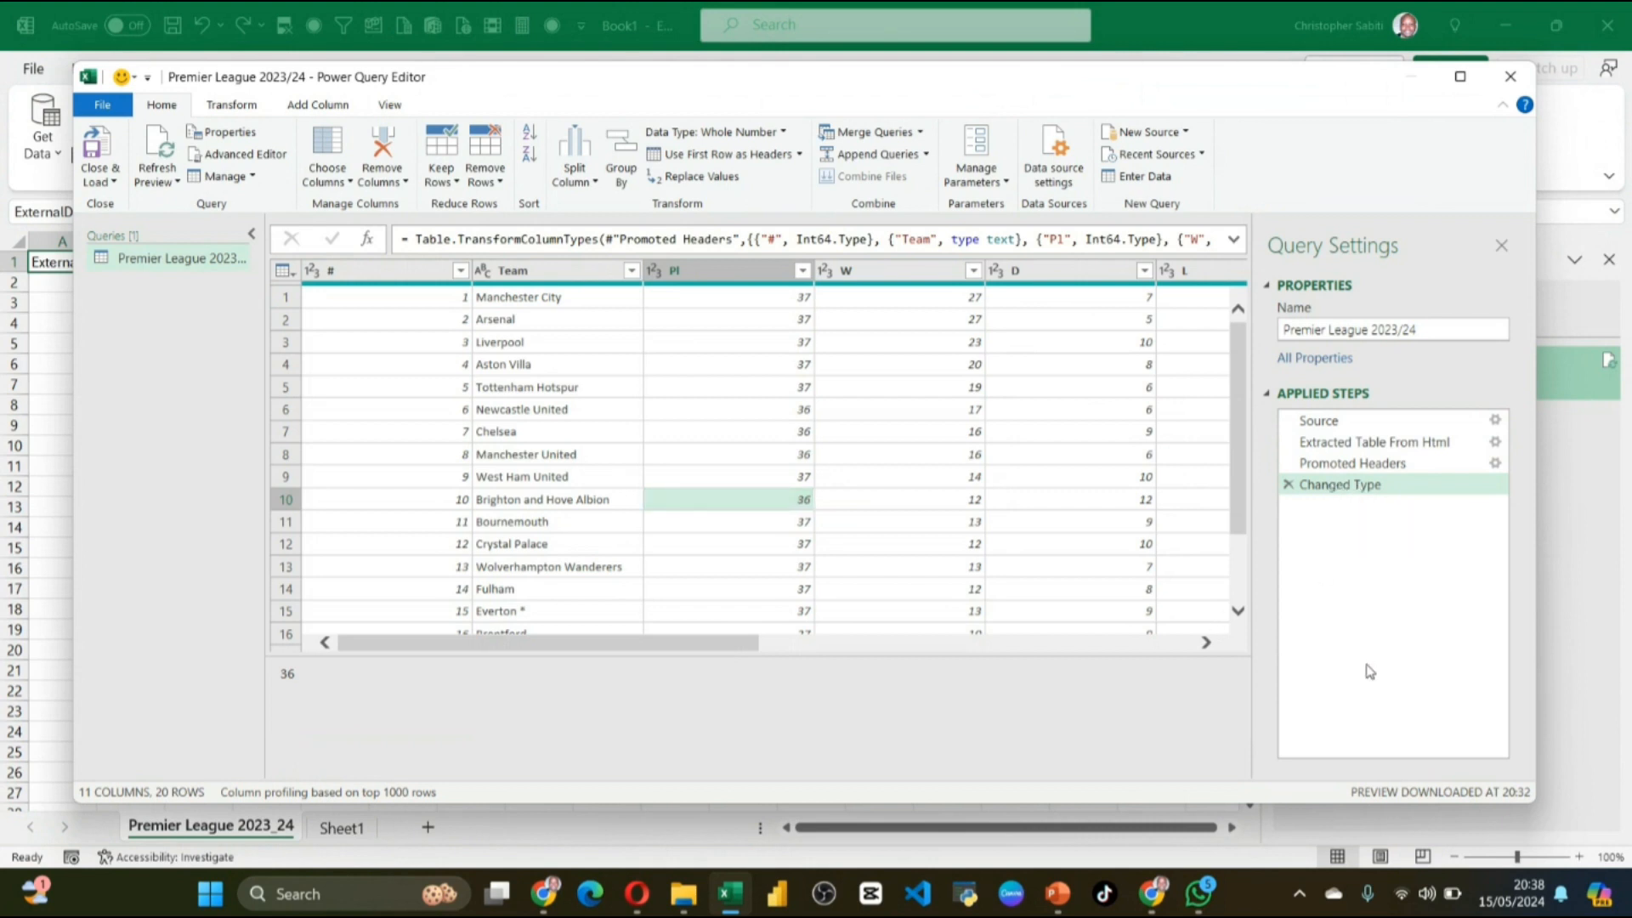
Step: Check the remaining columns through Last 6 and the bottom rows, and close and load the query
{"action": "left_click_drag", "start_coordinate": [515, 647], "coordinate": [1031, 634]}
{"action": "scroll", "coordinate": [405, 392], "scroll_direction": "down", "scroll_amount": 3}
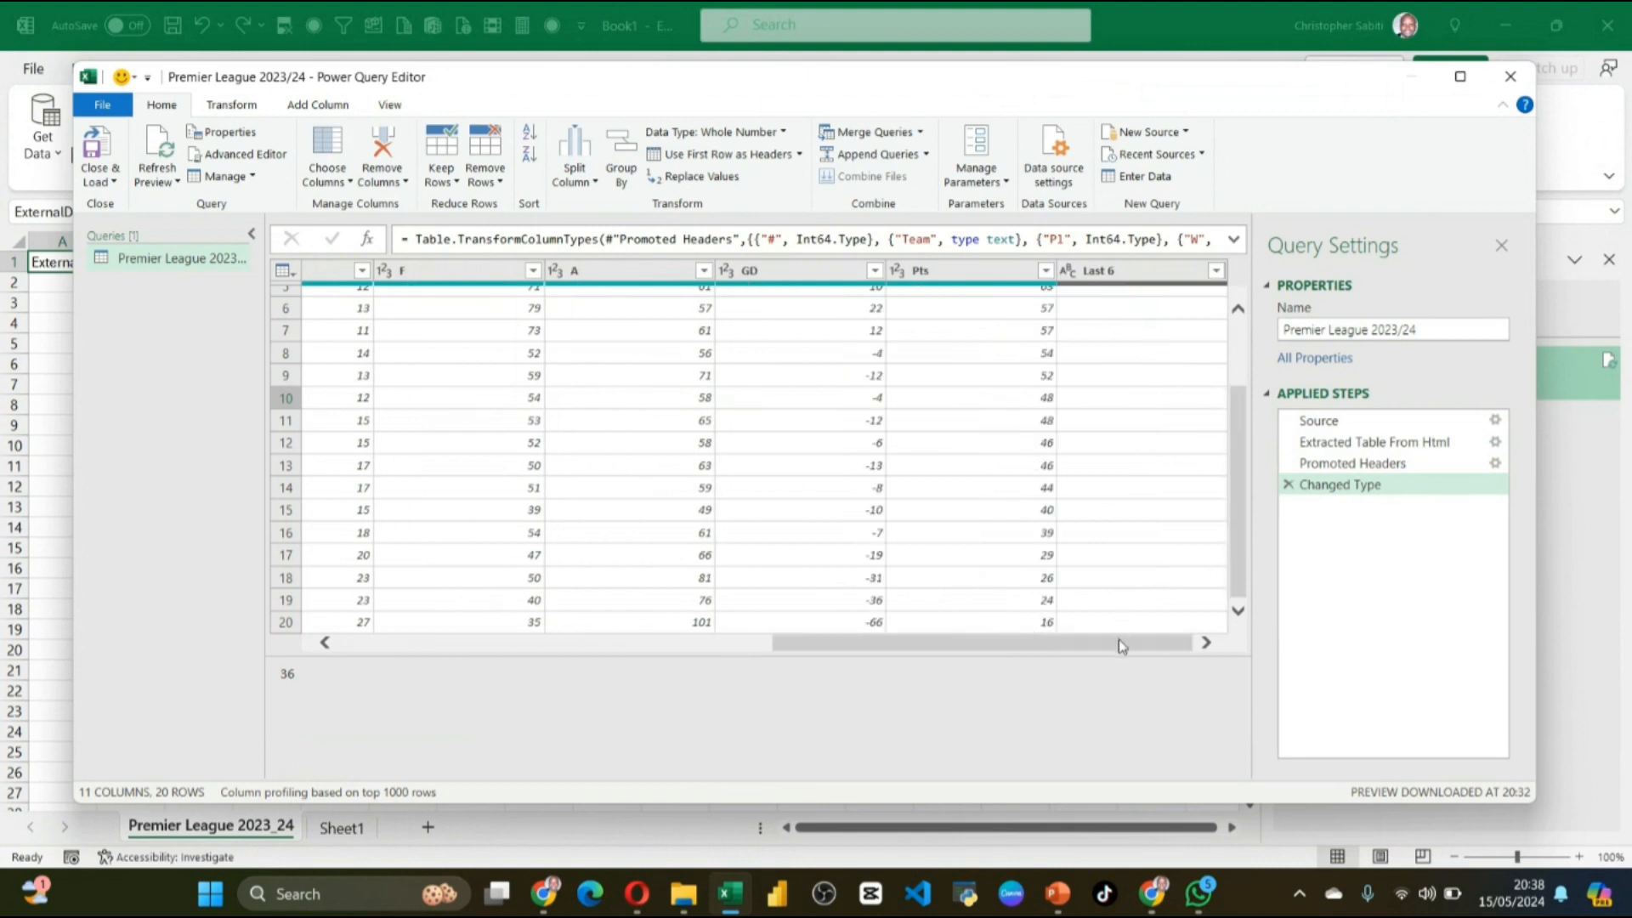
{"action": "left_click_drag", "start_coordinate": [1118, 644], "coordinate": [425, 493]}
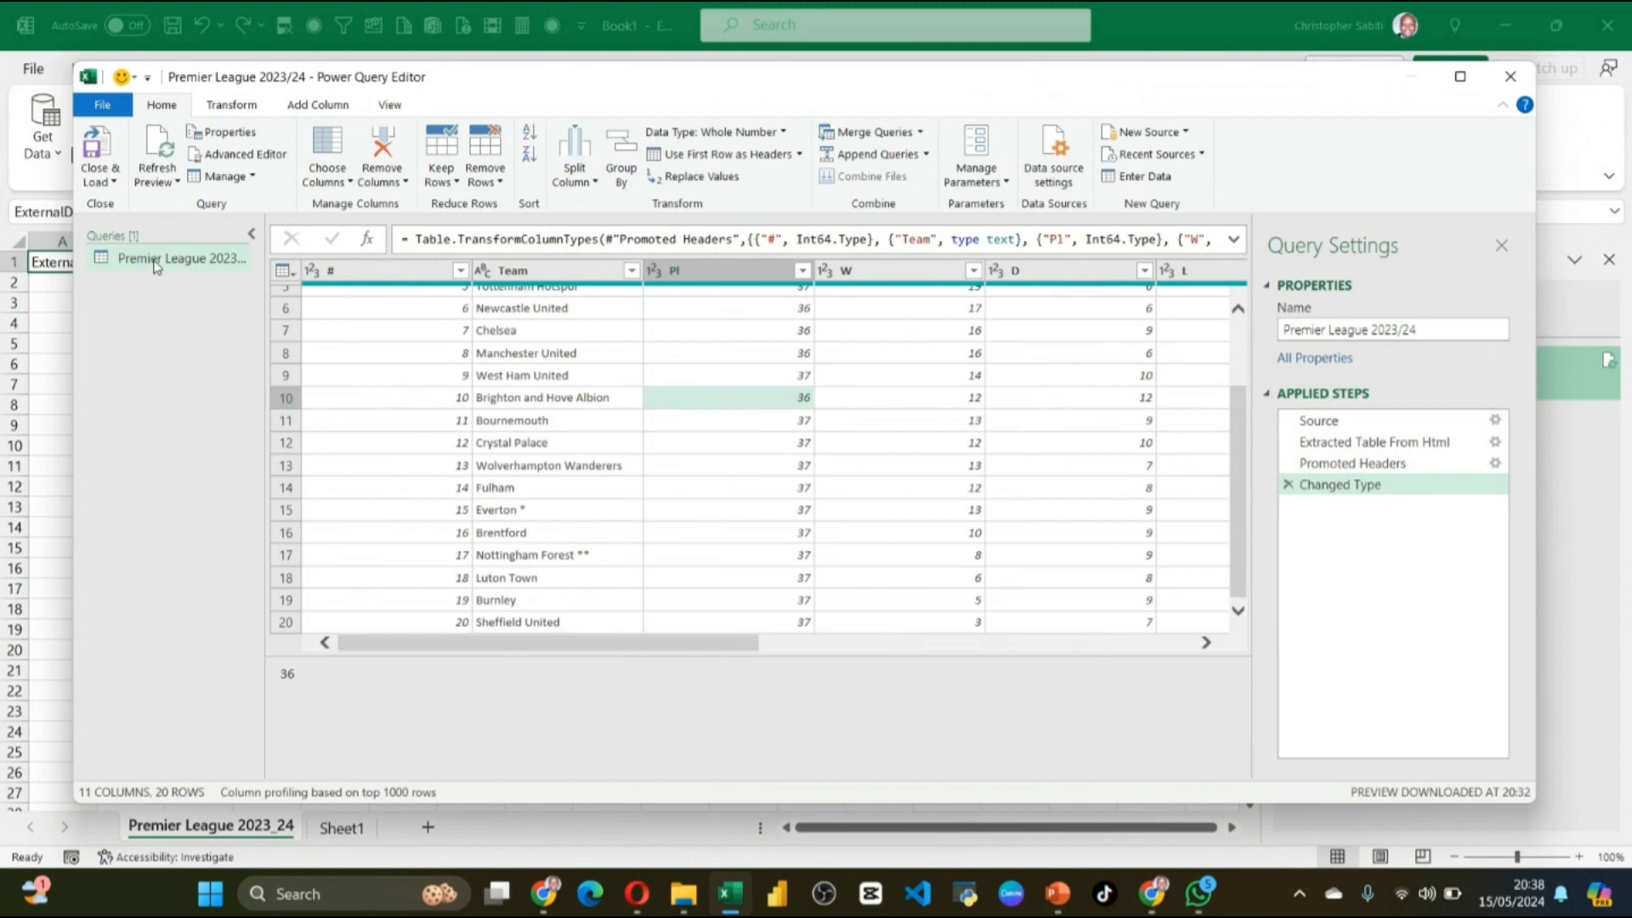
{"action": "left_click", "coordinate": [102, 180]}
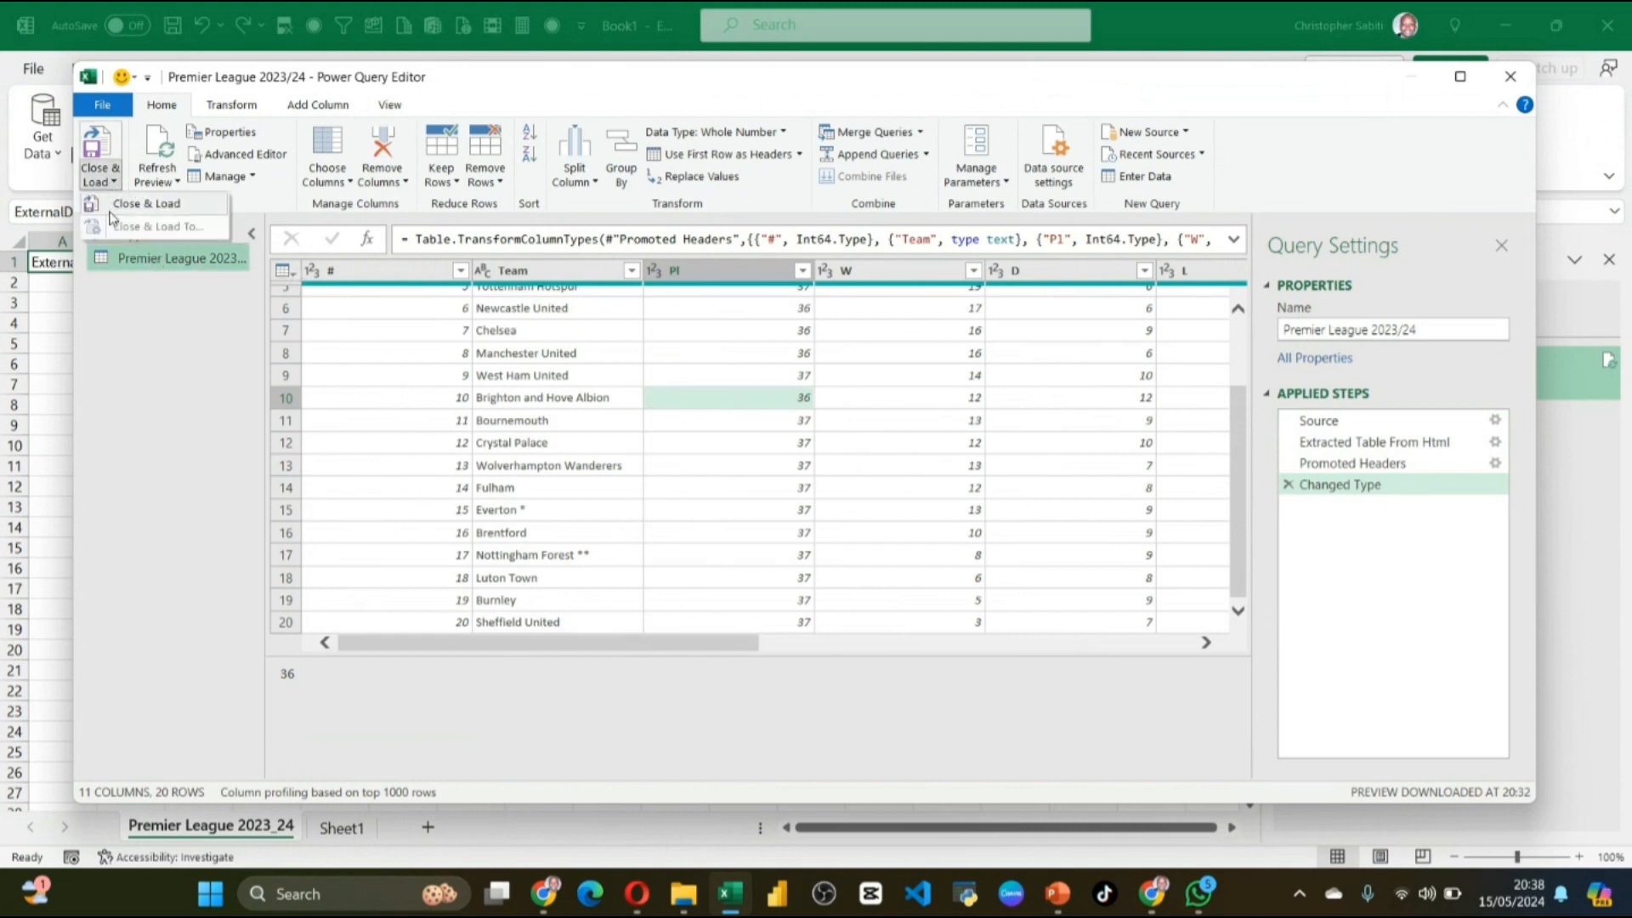
{"action": "left_click", "coordinate": [121, 206]}
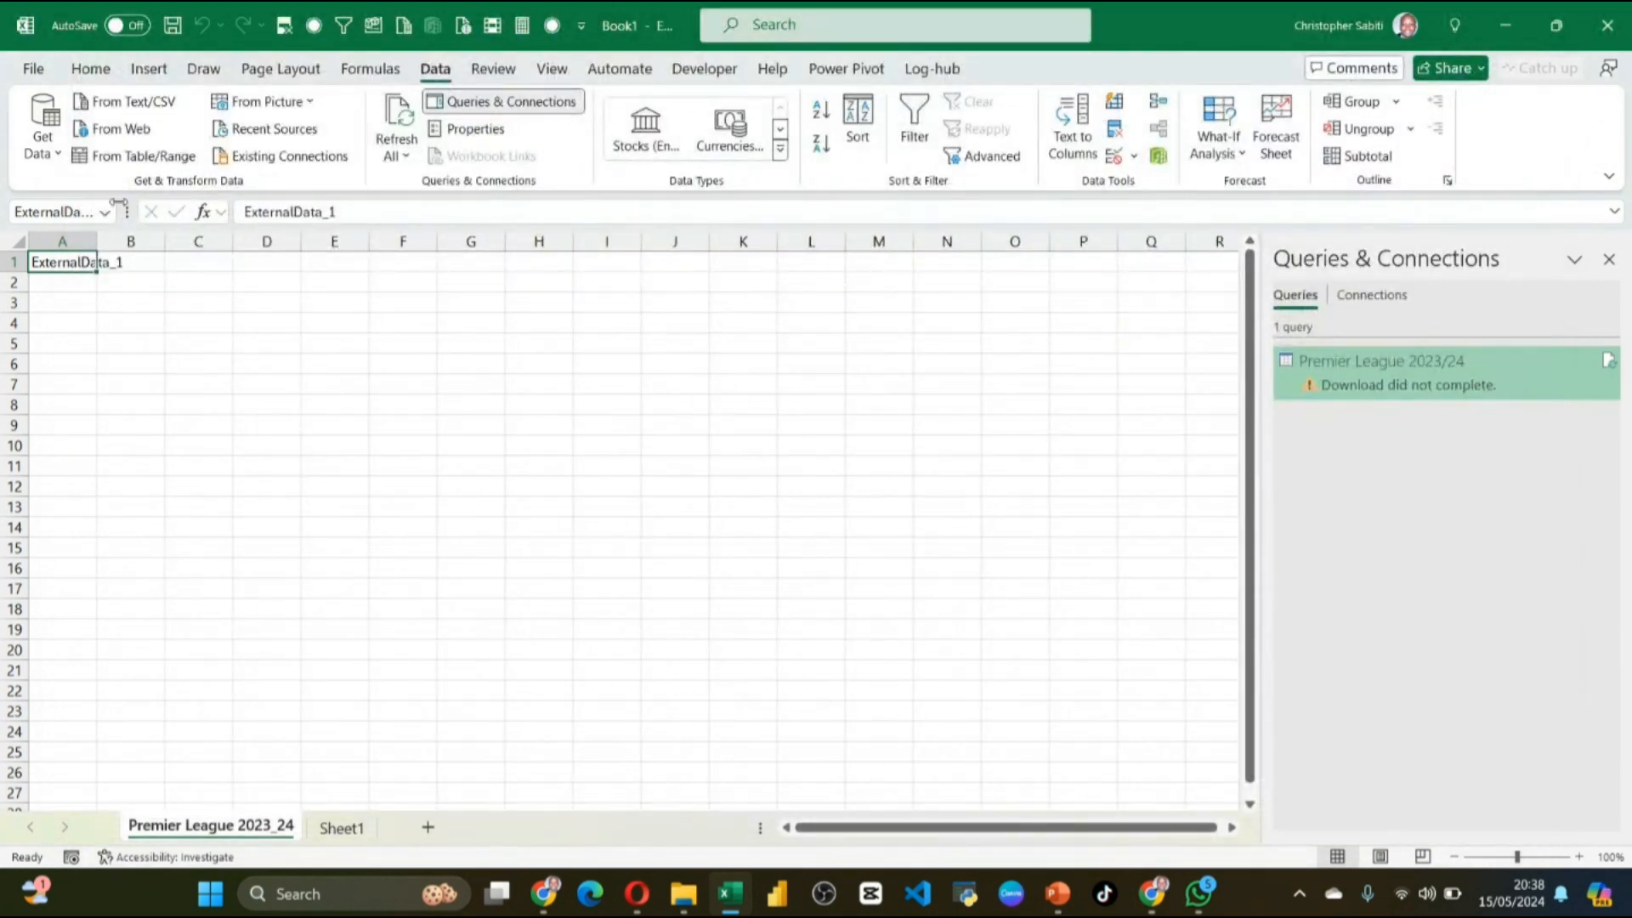
Step: Reopen the Premier League 2023/24 query for editing and rename the # column as Position
{"action": "mouse_move", "coordinate": [1490, 398]}
{"action": "double_click", "coordinate": [1434, 389]}
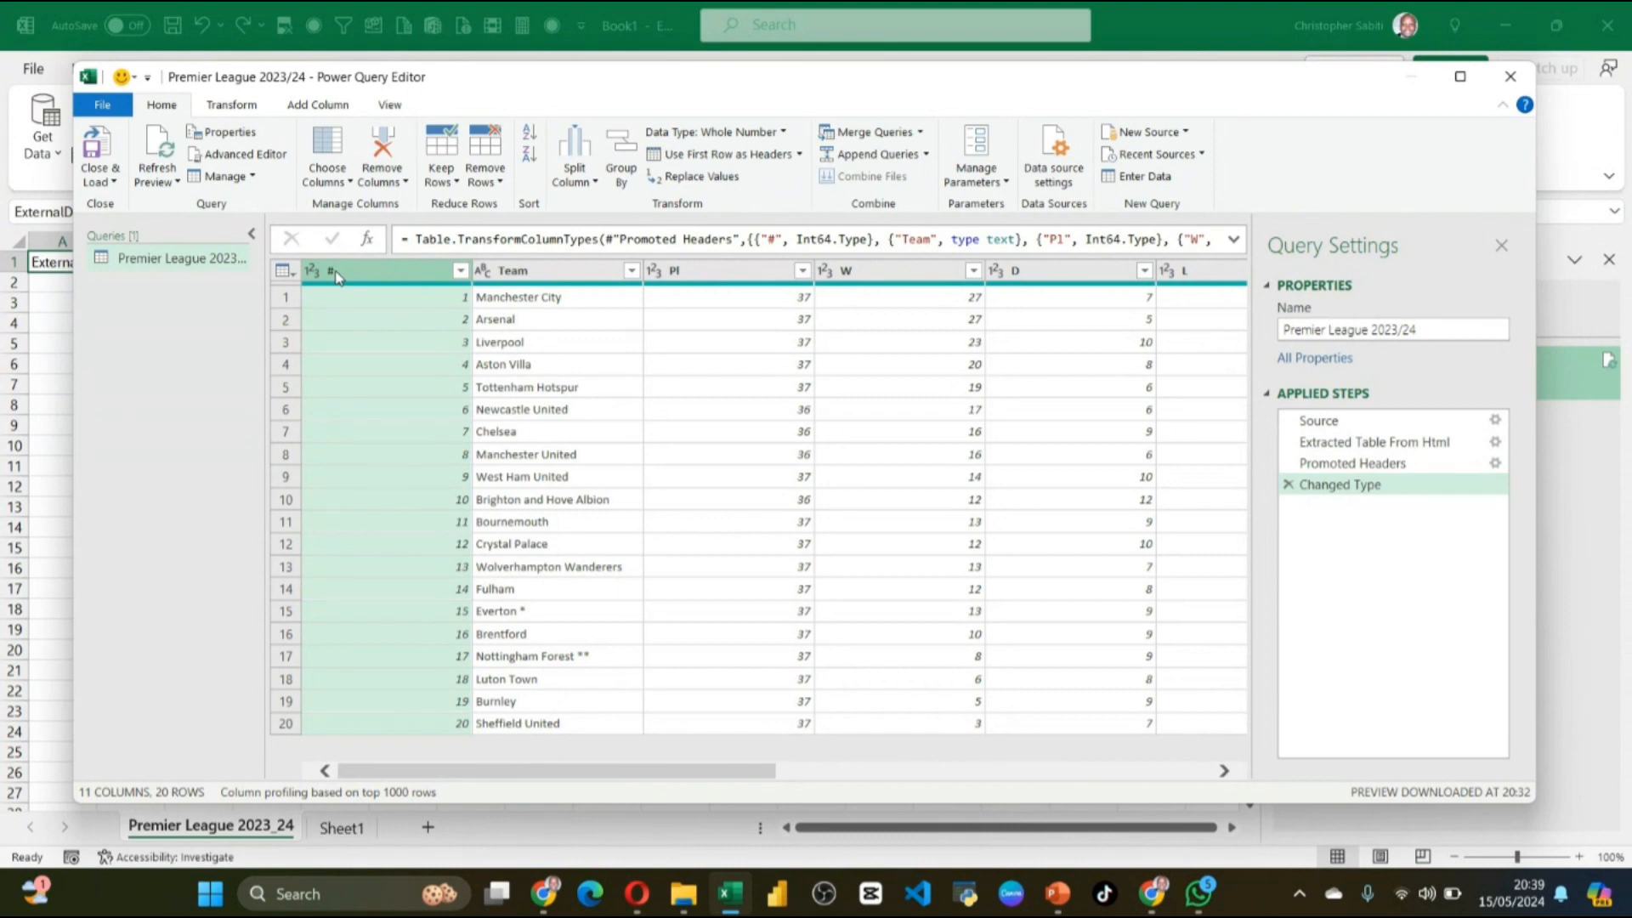
{"action": "double_click", "coordinate": [356, 272]}
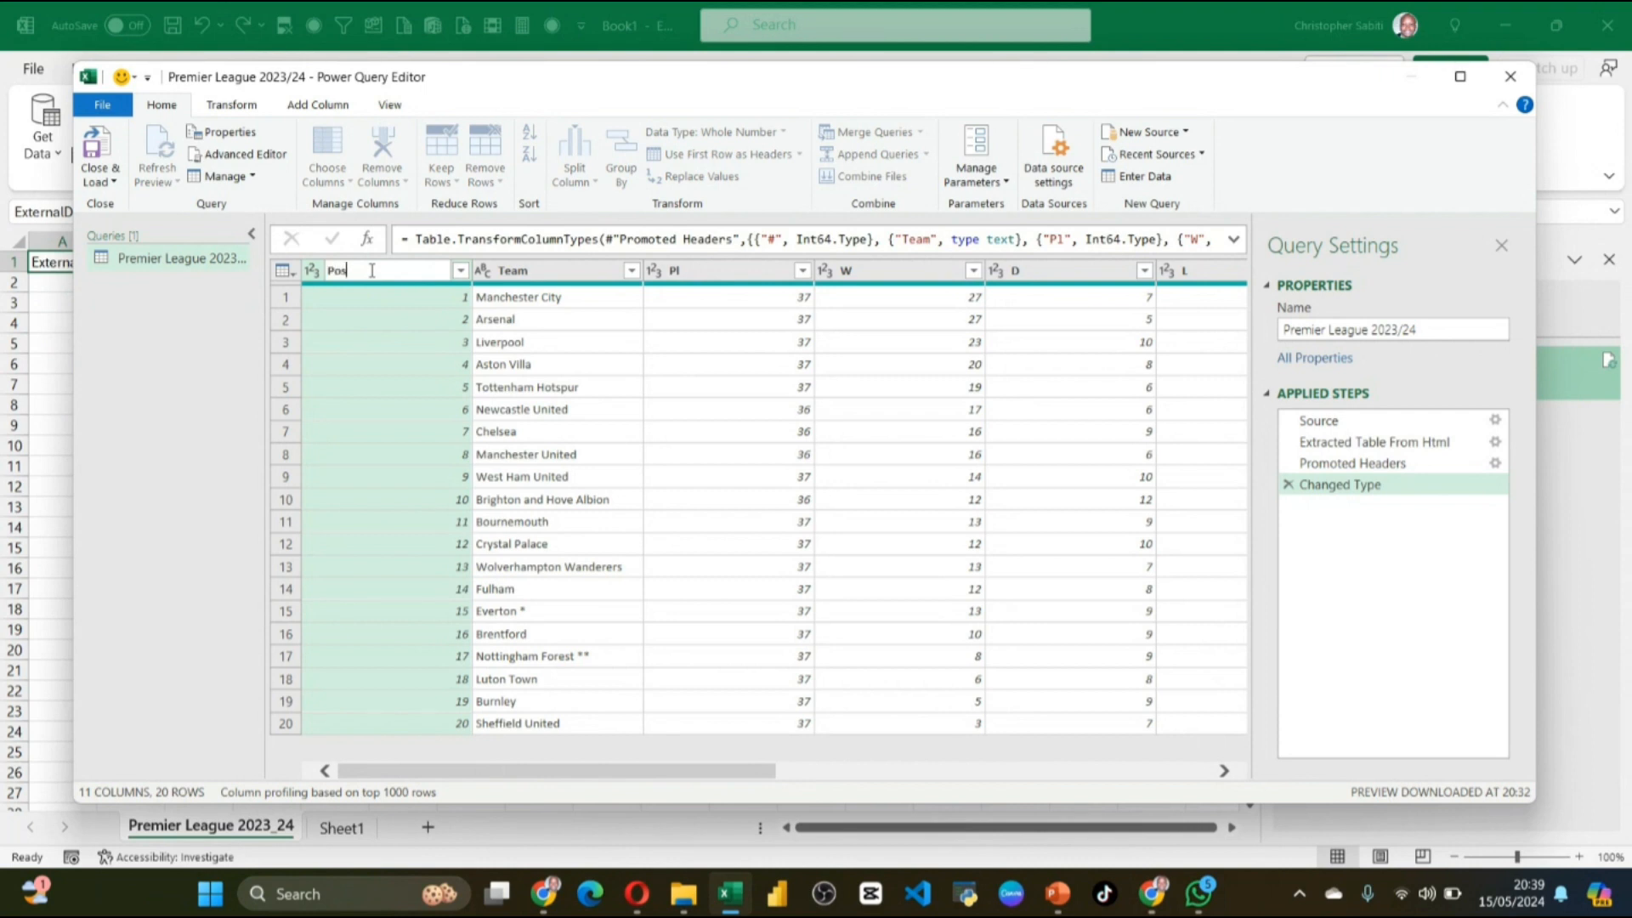
{"action": "key", "text": "Return"}
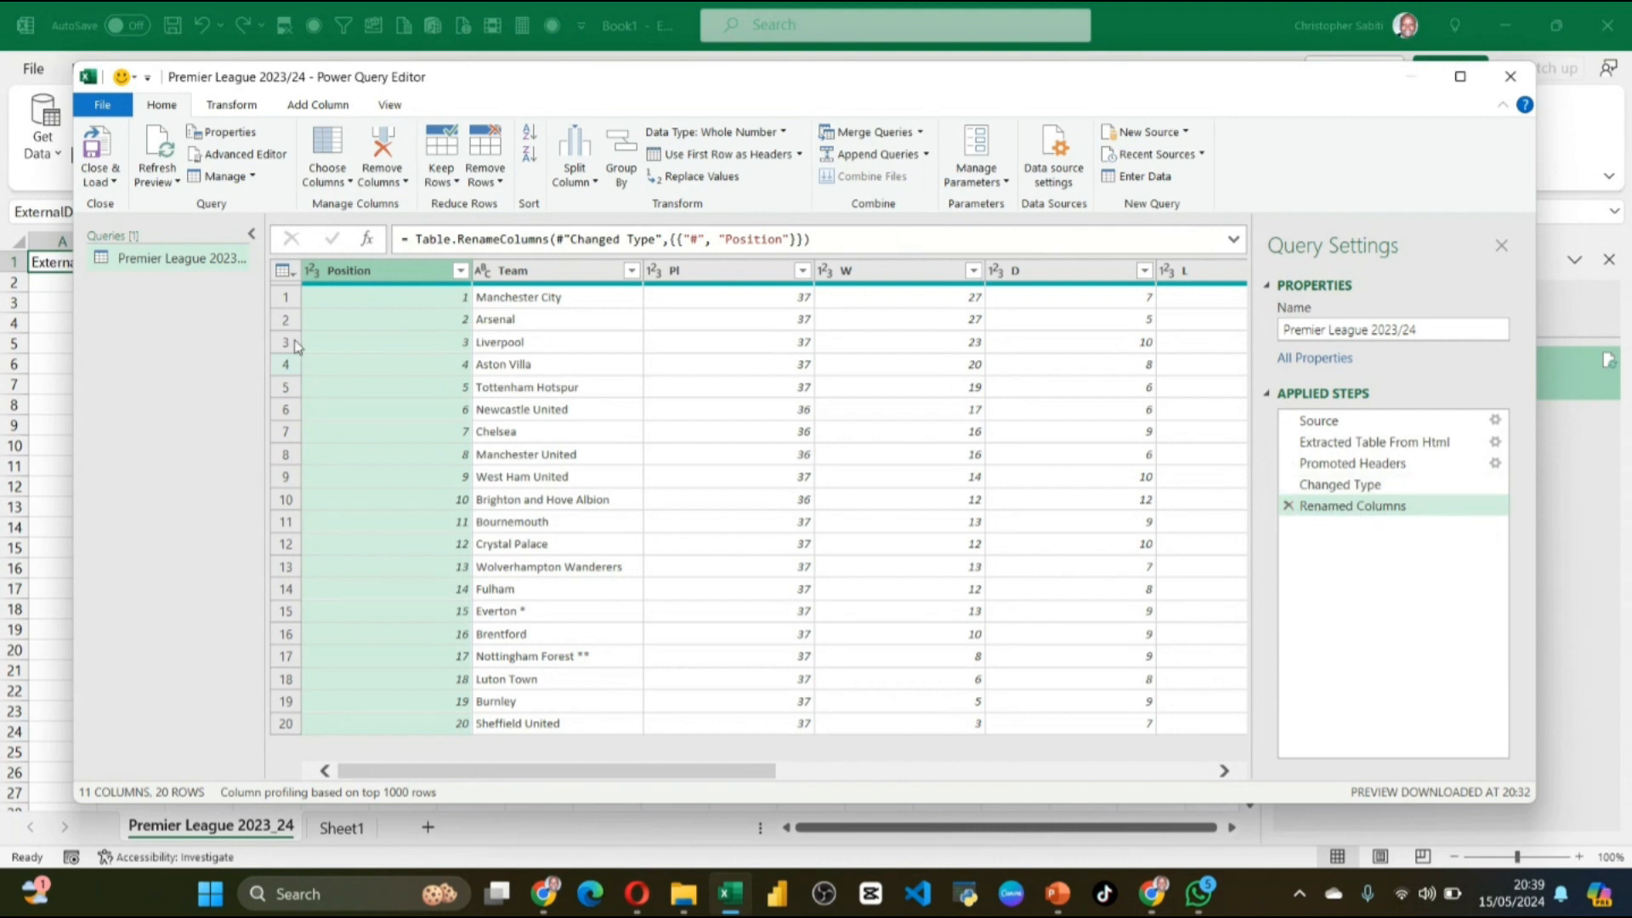
Step: Compare the Changed Type and Renamed Columns steps, and close and load the query into the worksheet
{"action": "left_click", "coordinate": [1336, 484]}
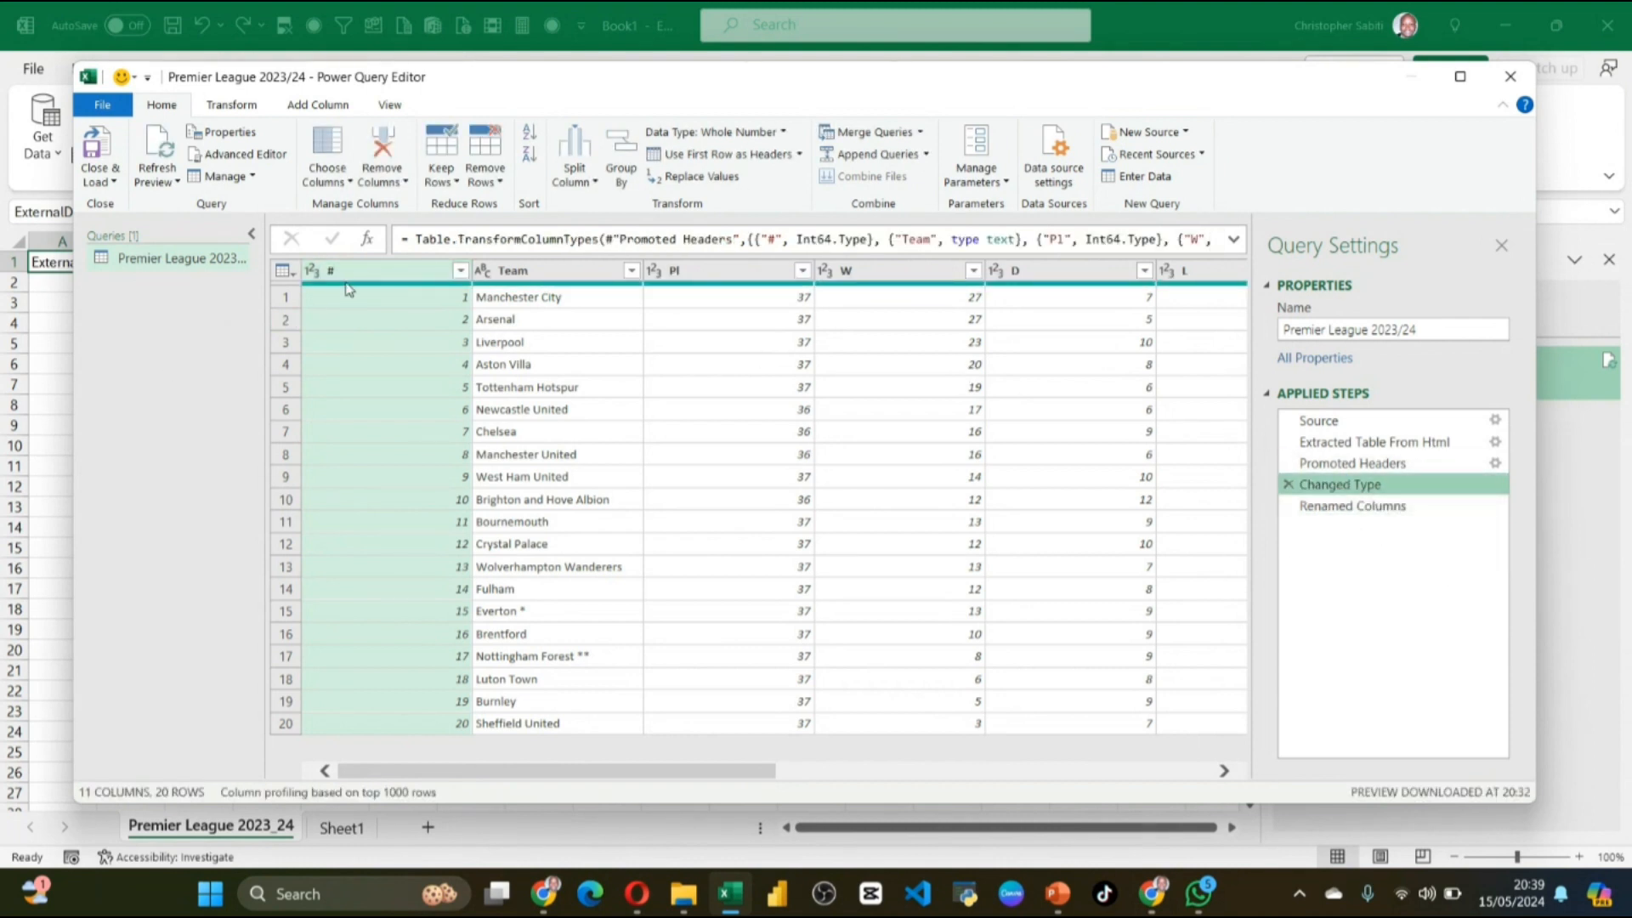
{"action": "left_click", "coordinate": [1353, 505]}
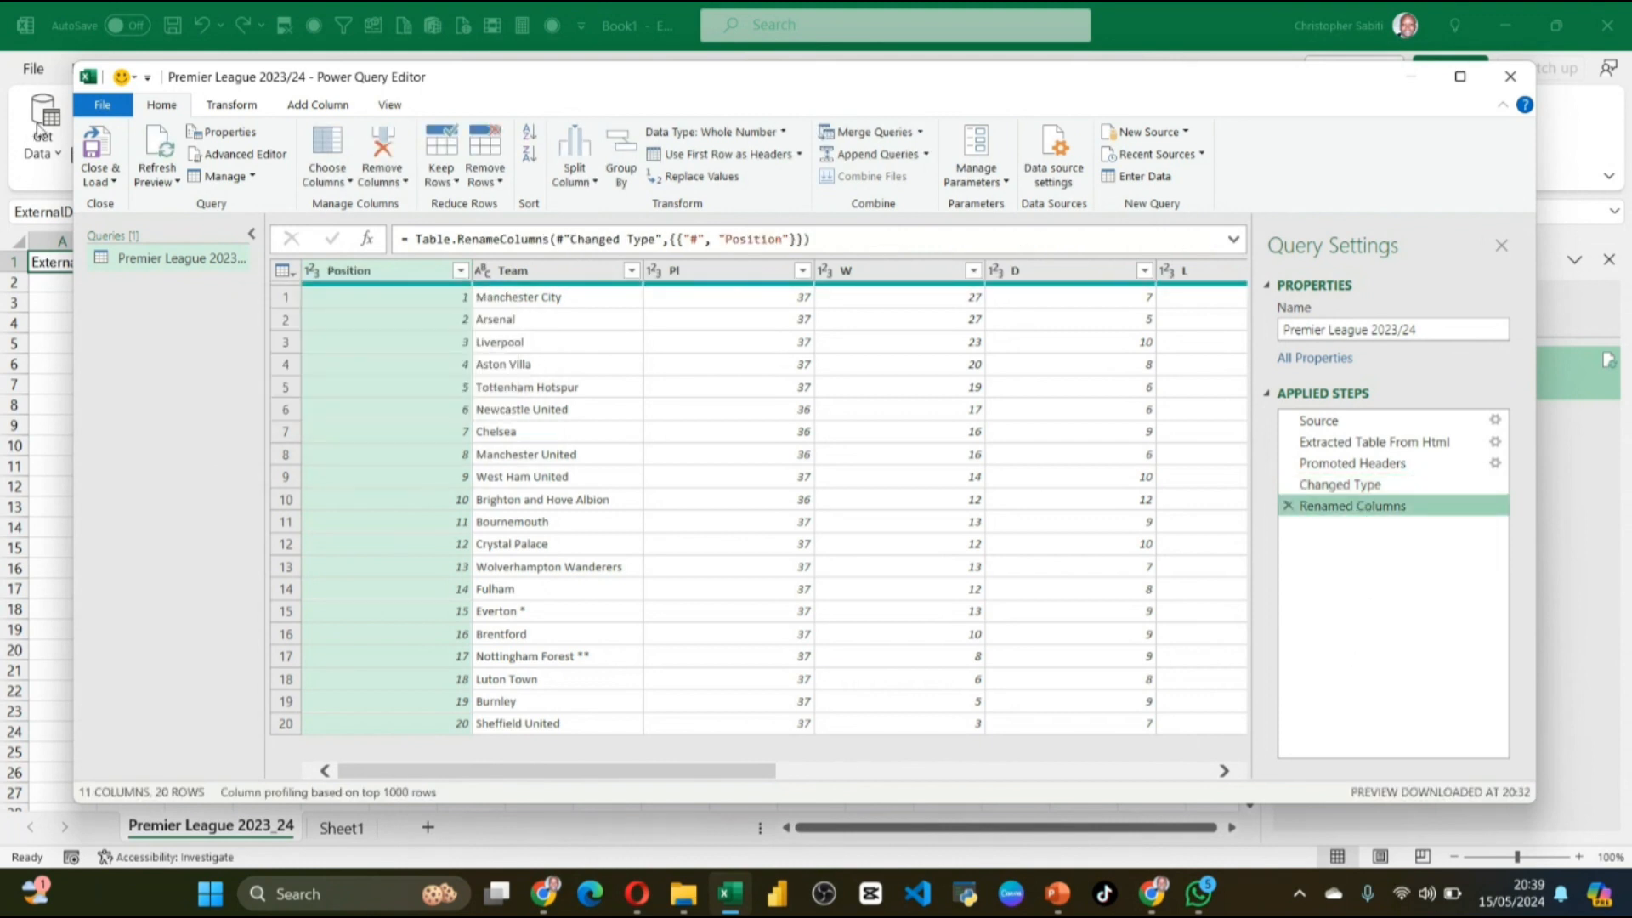
{"action": "left_click", "coordinate": [110, 184]}
{"action": "left_click", "coordinate": [136, 203]}
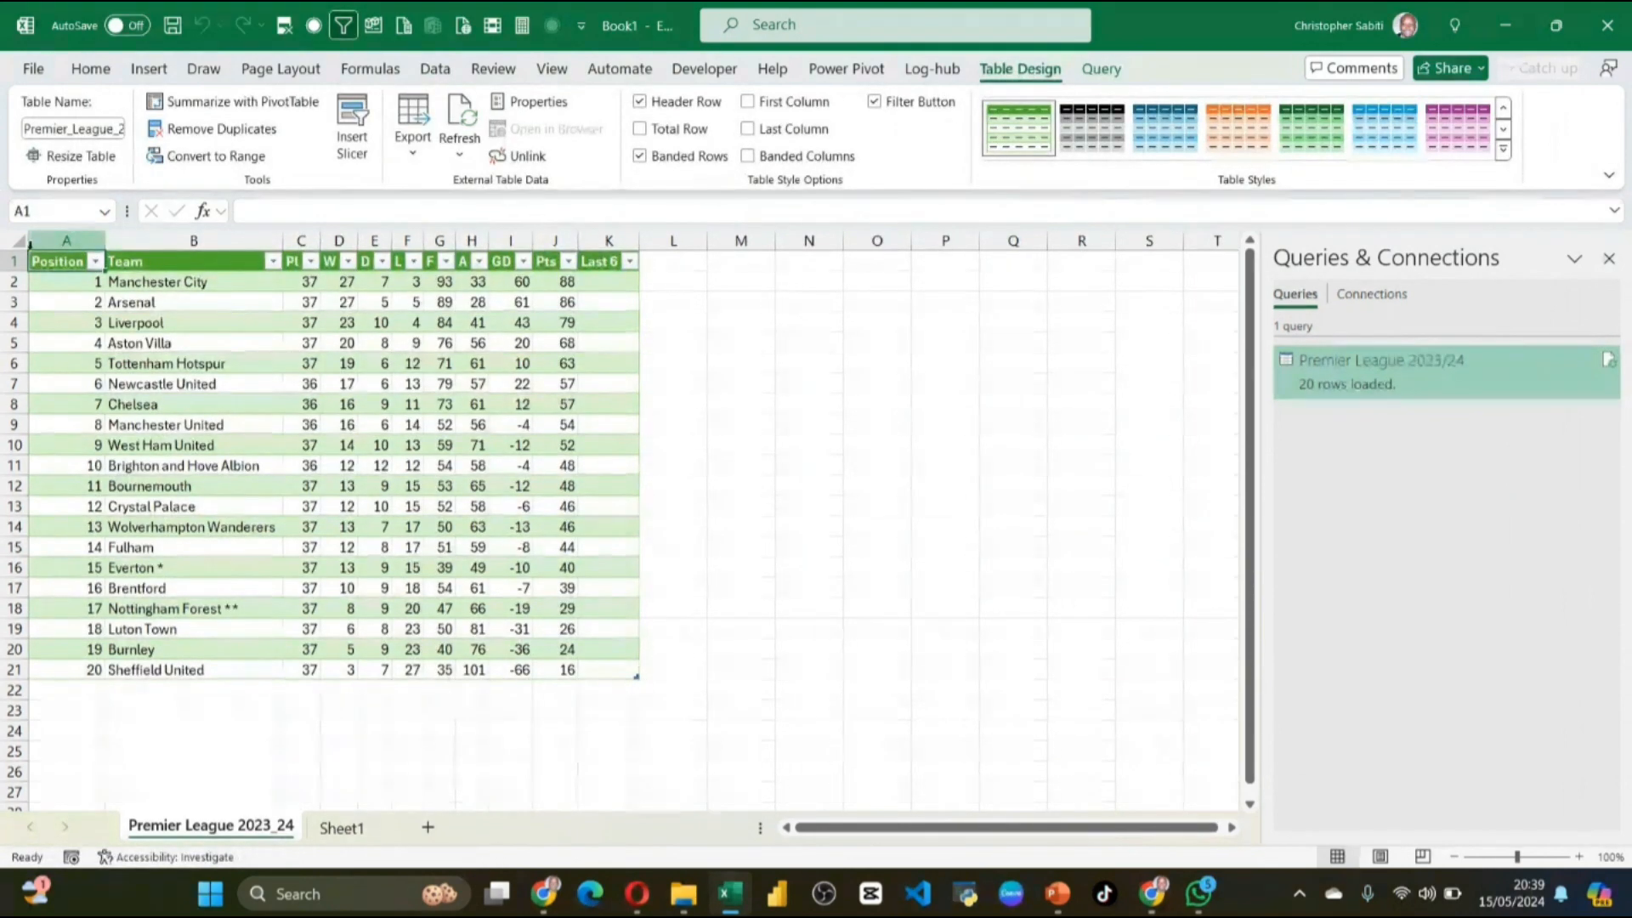
Step: Try to auto-fit all worksheet columns at once, and undo the width change
{"action": "left_click", "coordinate": [20, 242]}
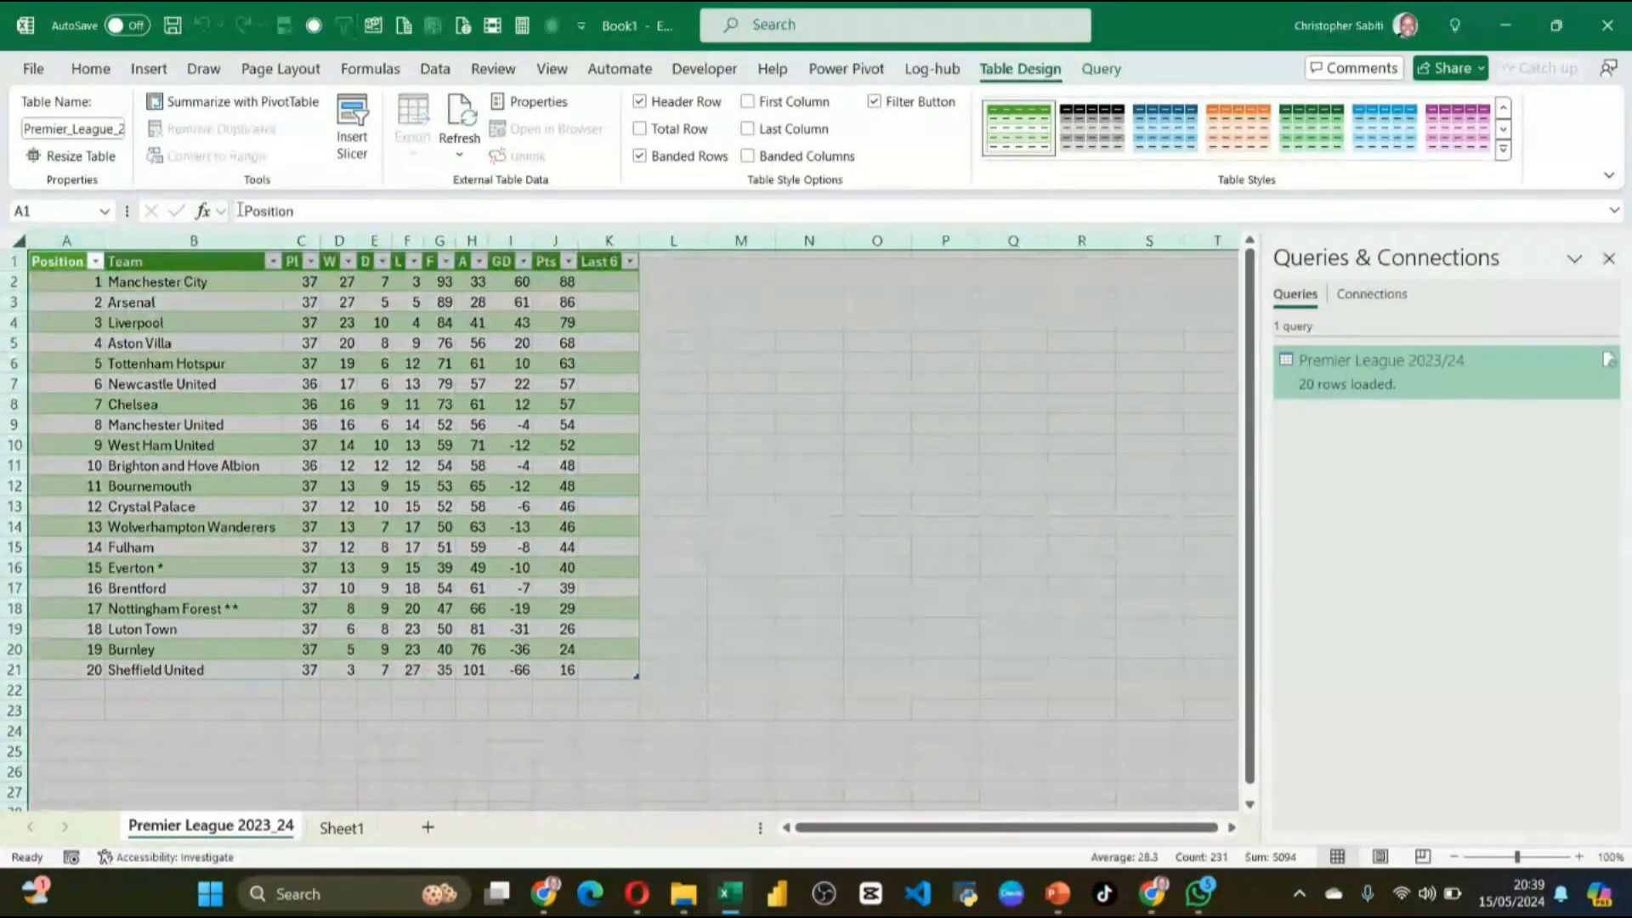
{"action": "double_click", "coordinate": [282, 241]}
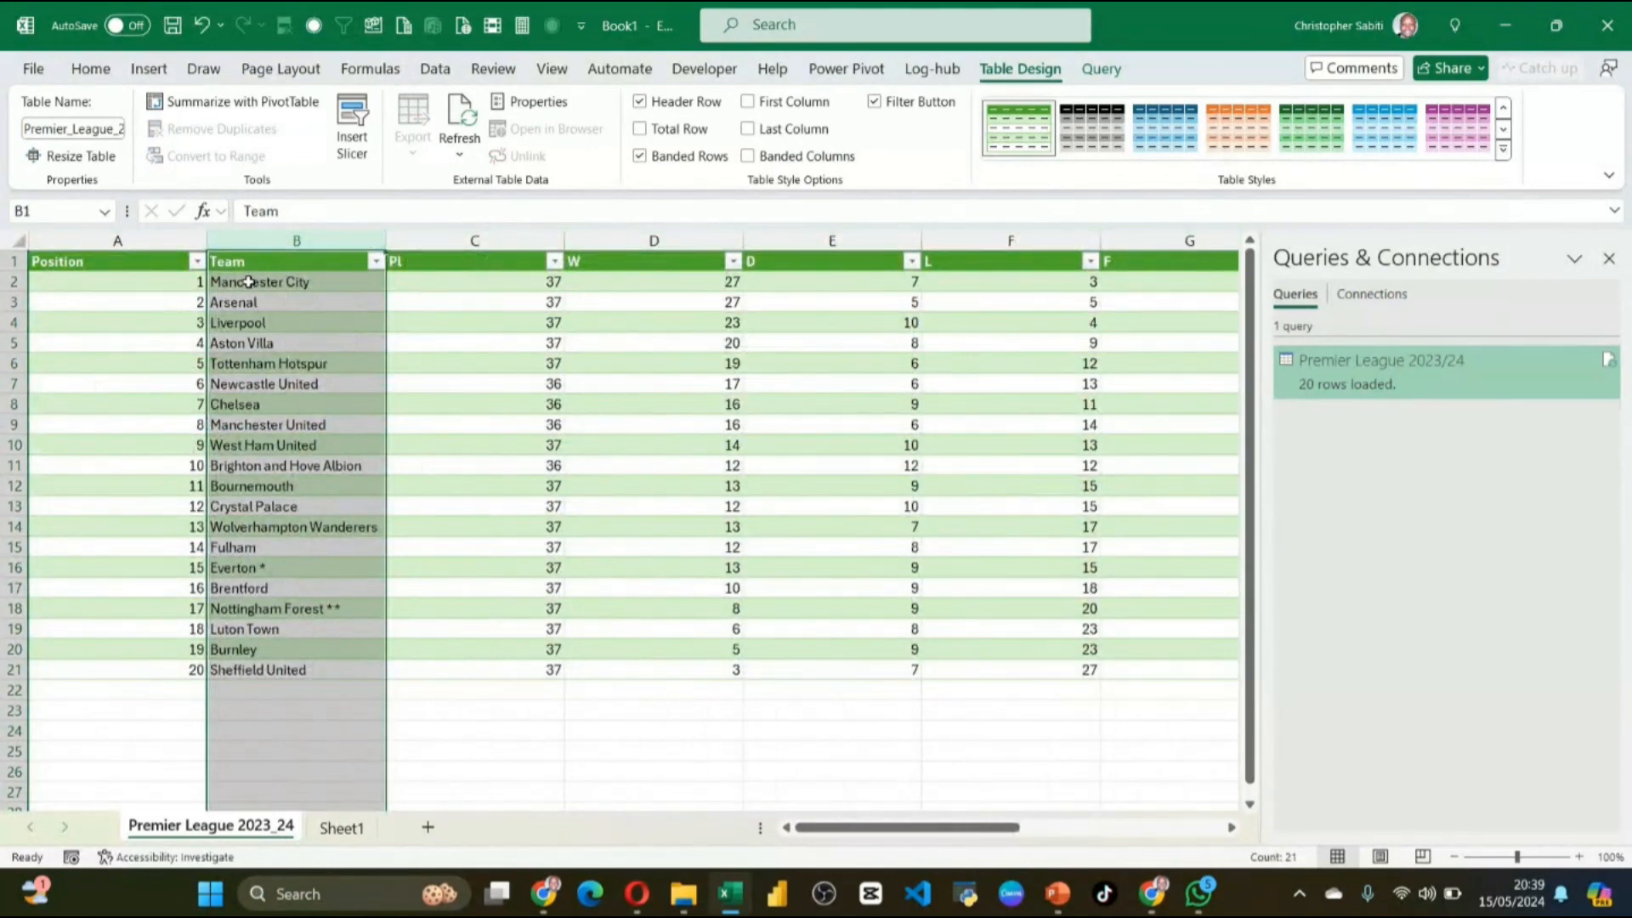
{"action": "key", "text": "ctrl+z"}
{"action": "left_click", "coordinate": [656, 365]}
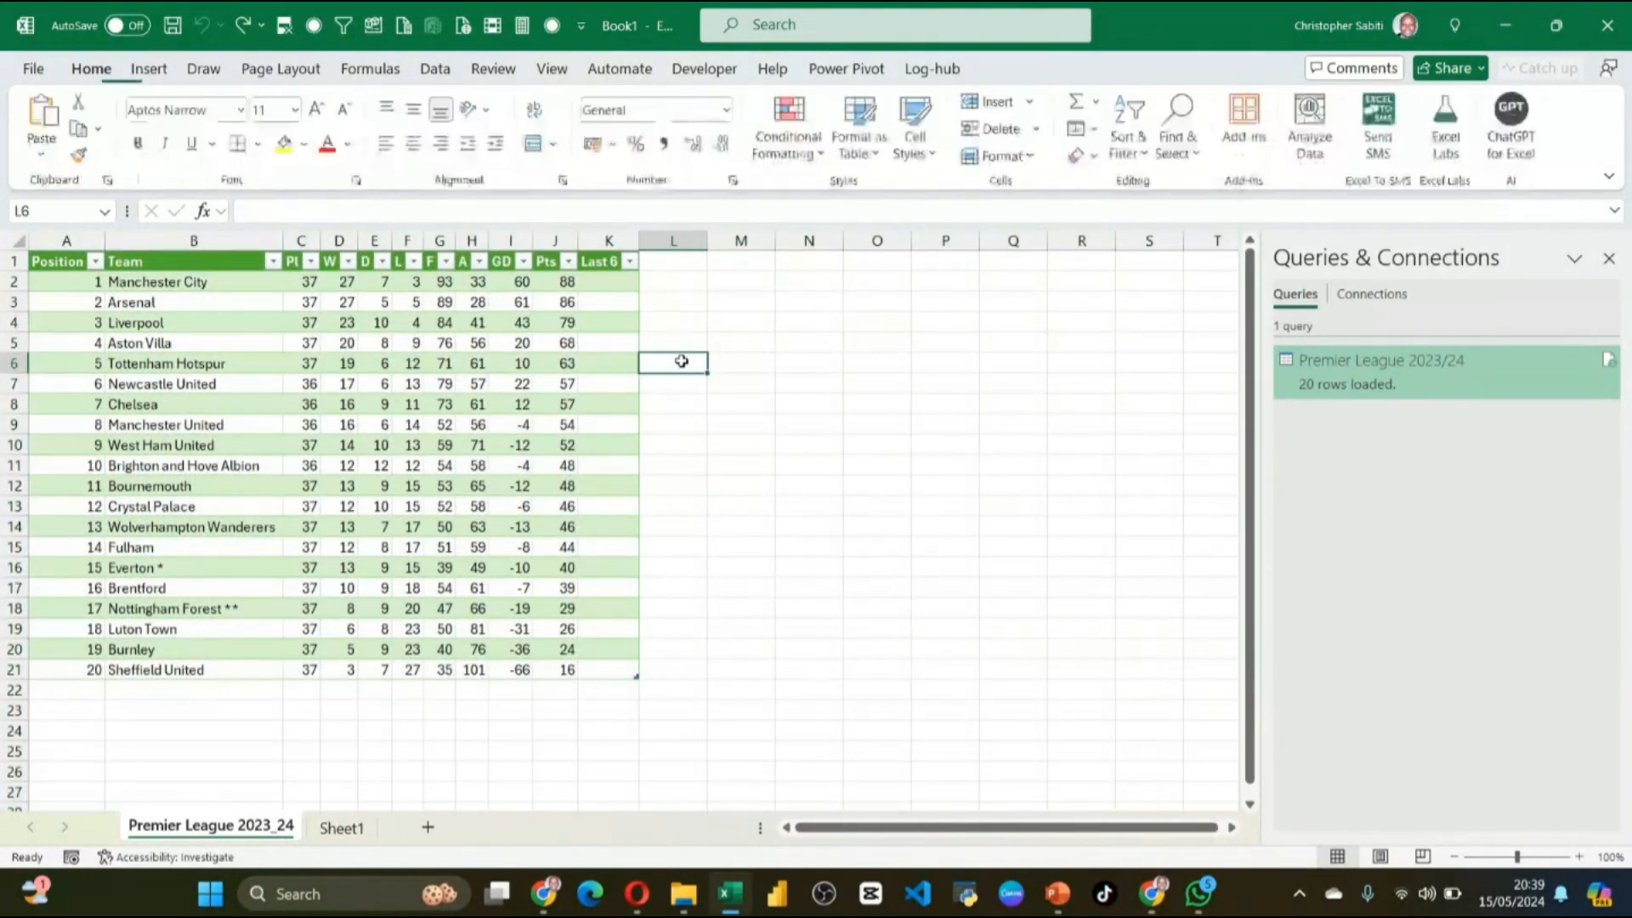
Step: Switch to the Sky Sports Premier League table in Chrome and compare its standings with the loaded worksheet table
{"action": "left_click", "coordinate": [572, 283]}
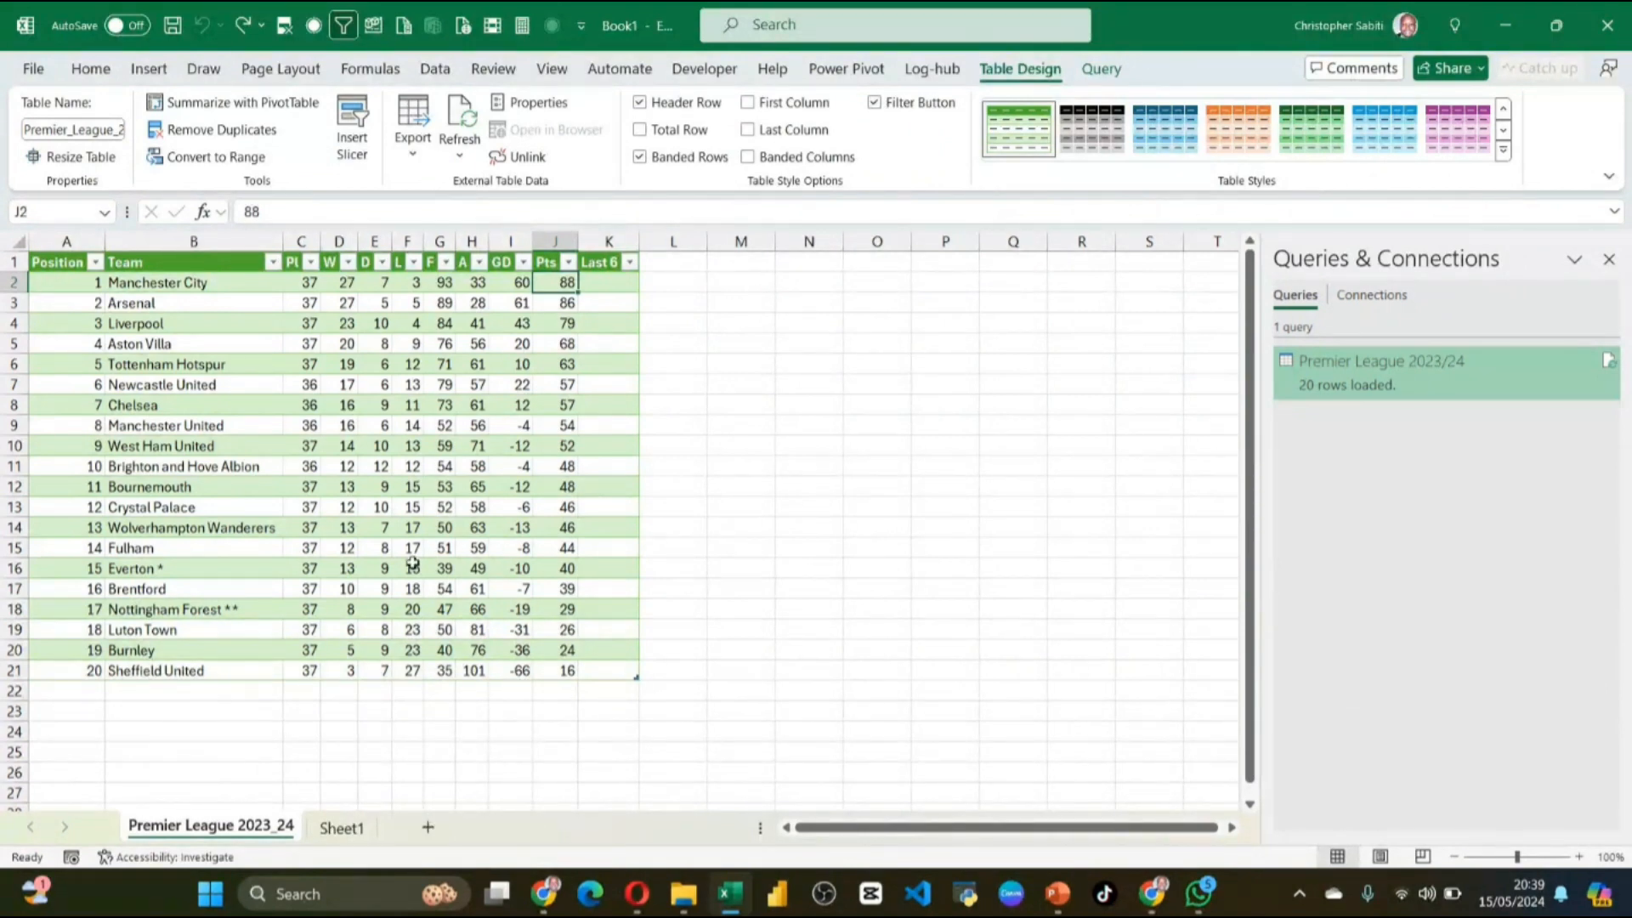
{"action": "mouse_move", "coordinate": [558, 909]}
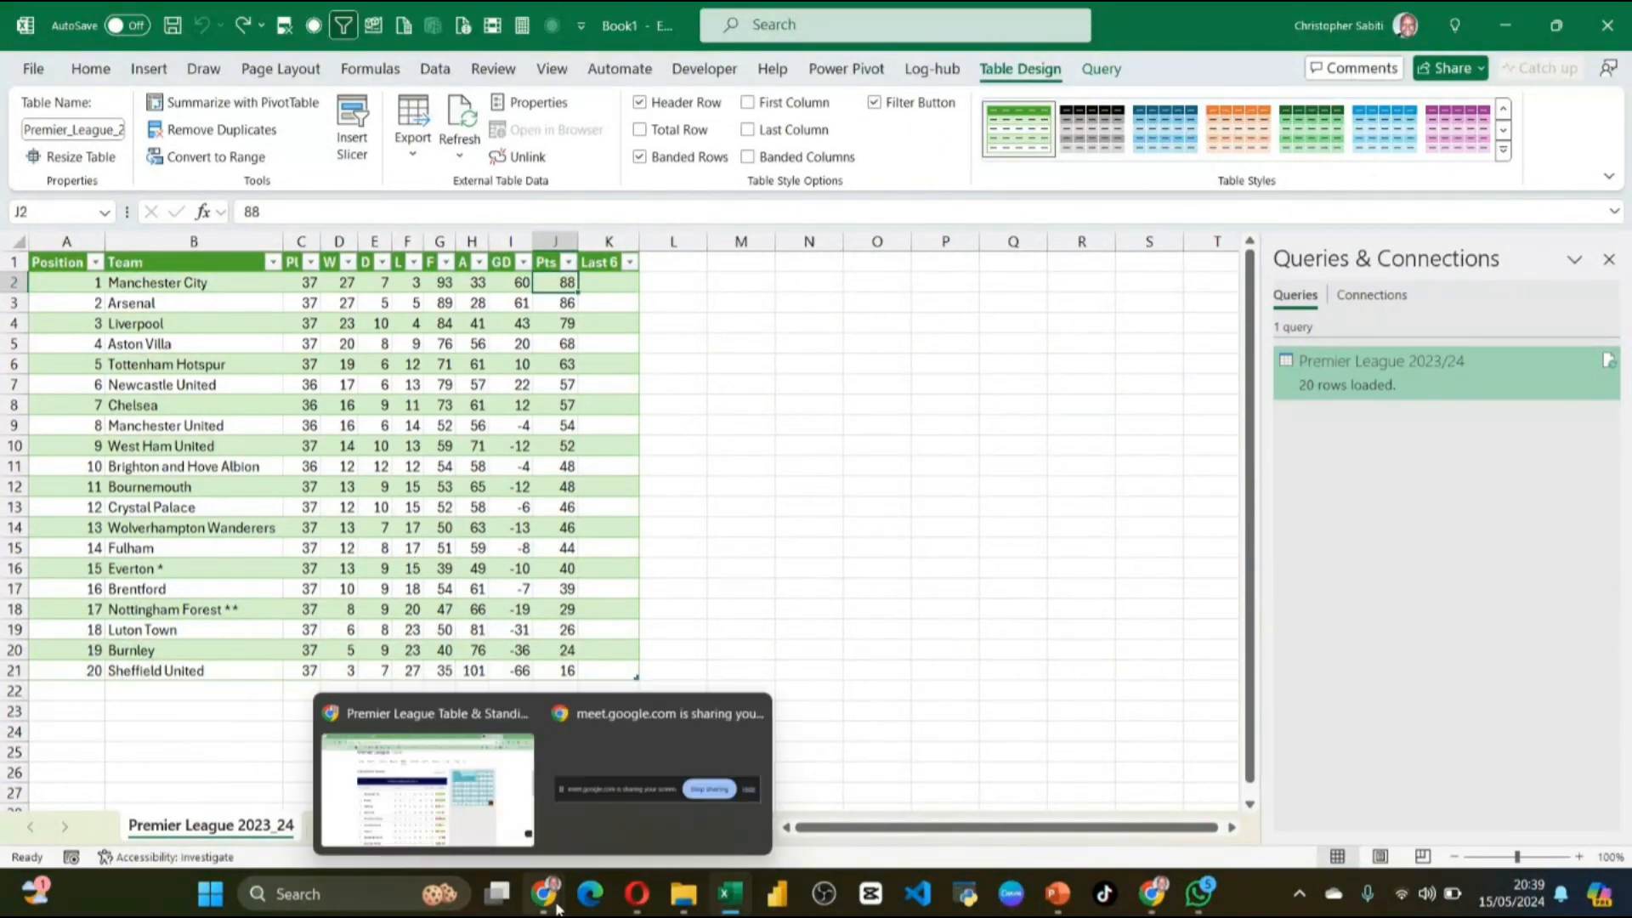
{"action": "left_click", "coordinate": [501, 748]}
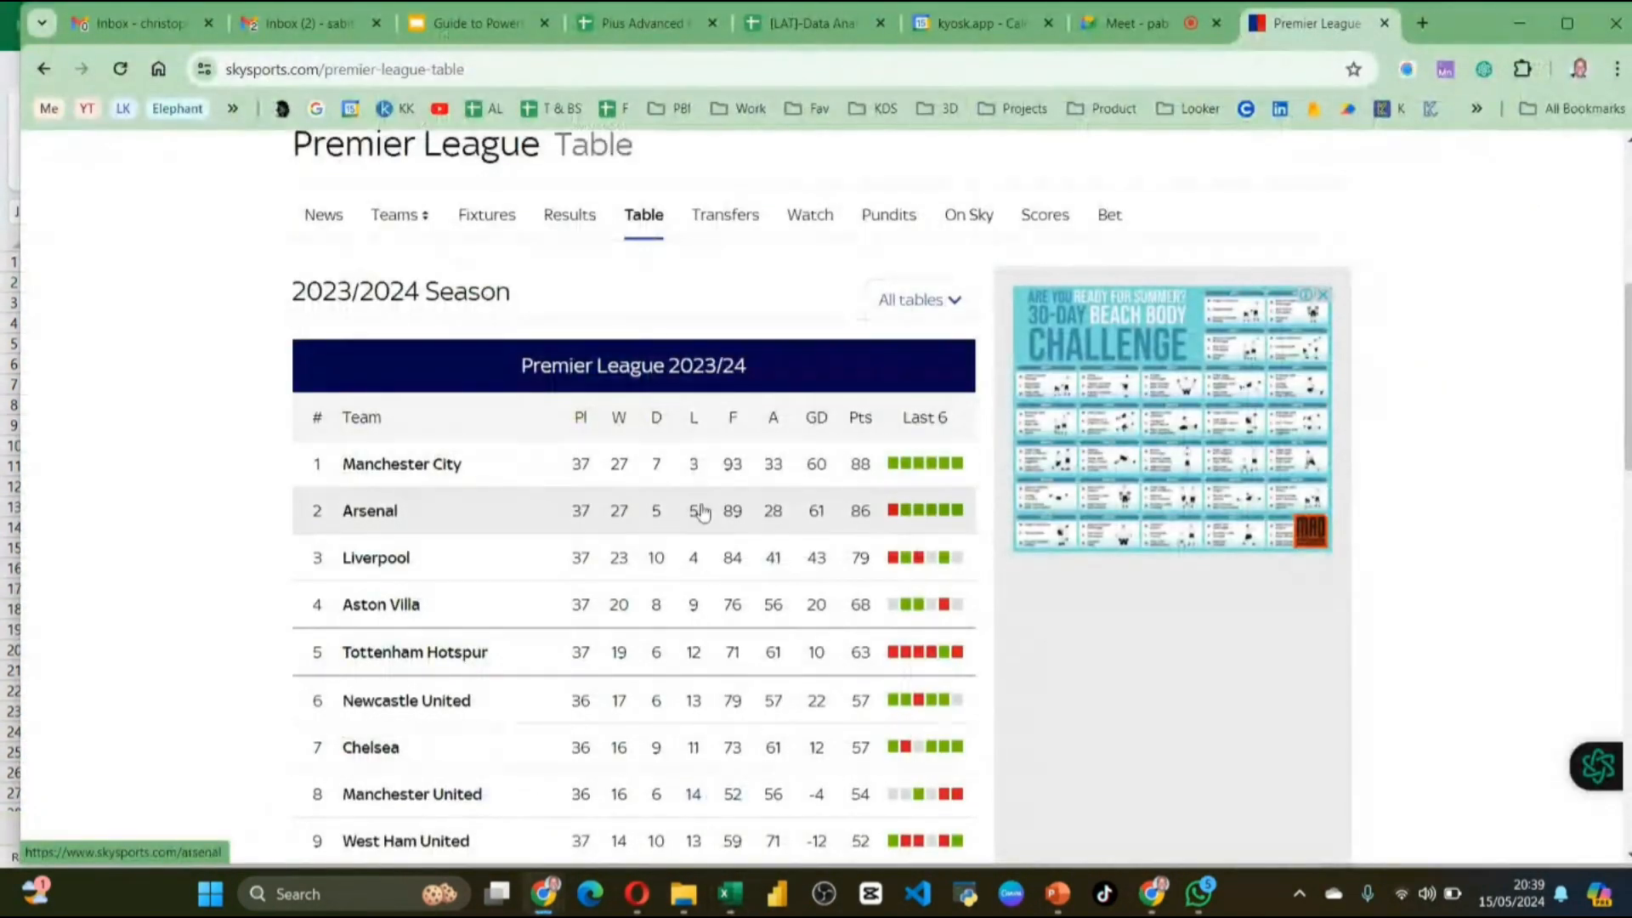
{"action": "scroll", "coordinate": [705, 531], "scroll_direction": "down", "scroll_amount": 3}
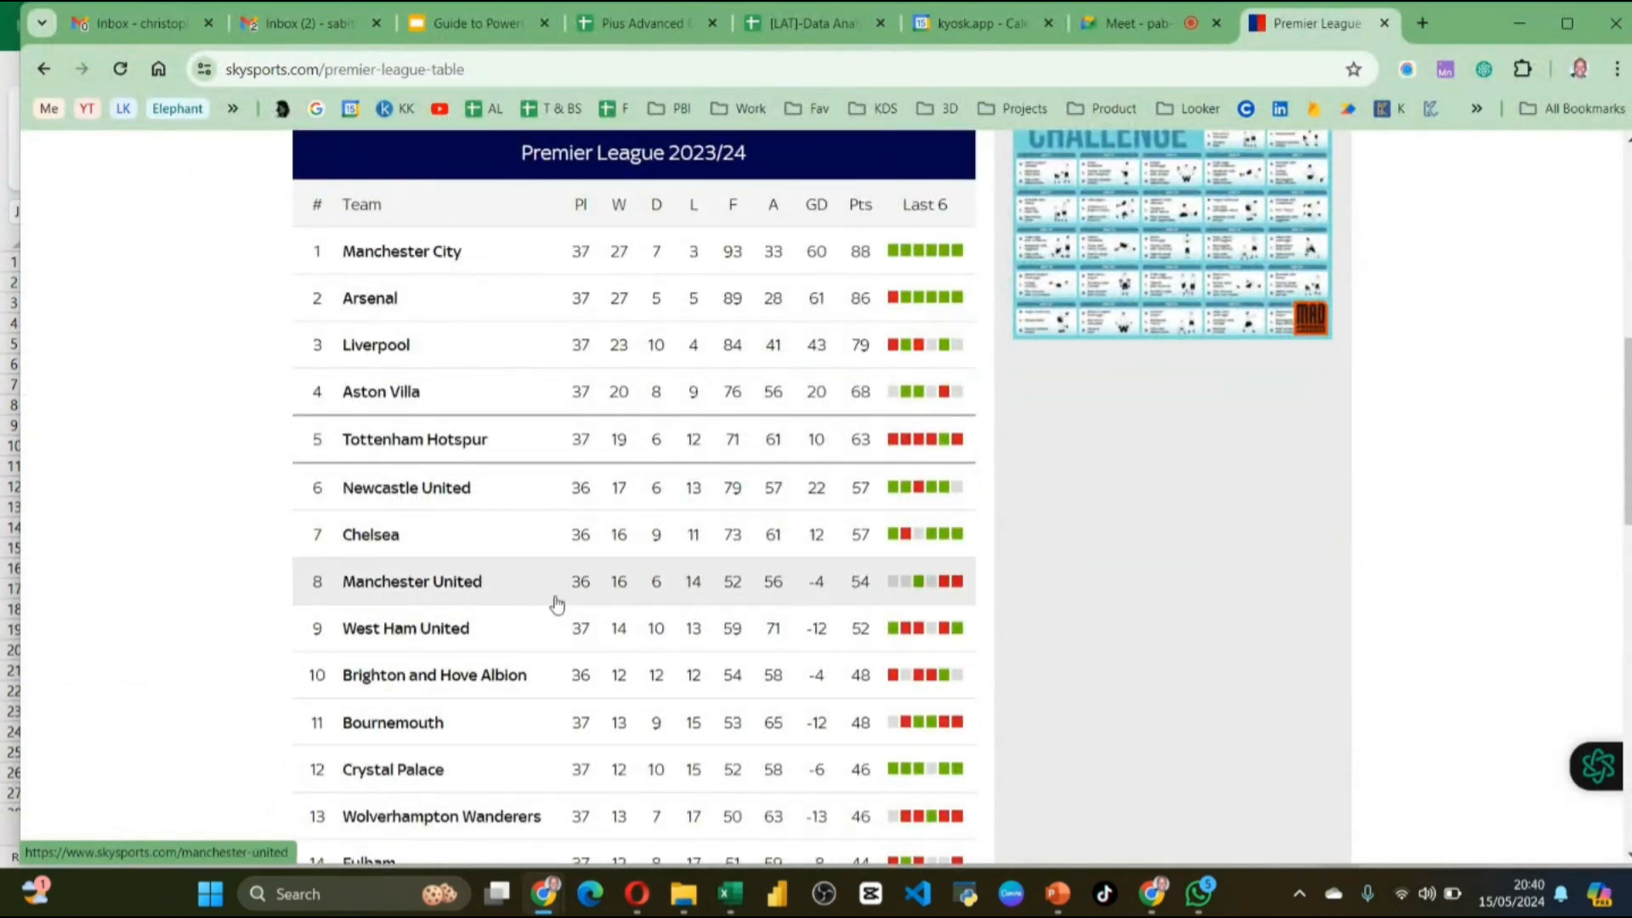
Step: Return to the Excel workbook and refresh its Premier League 2023/24 query data from the web source
{"action": "left_click", "coordinate": [729, 893]}
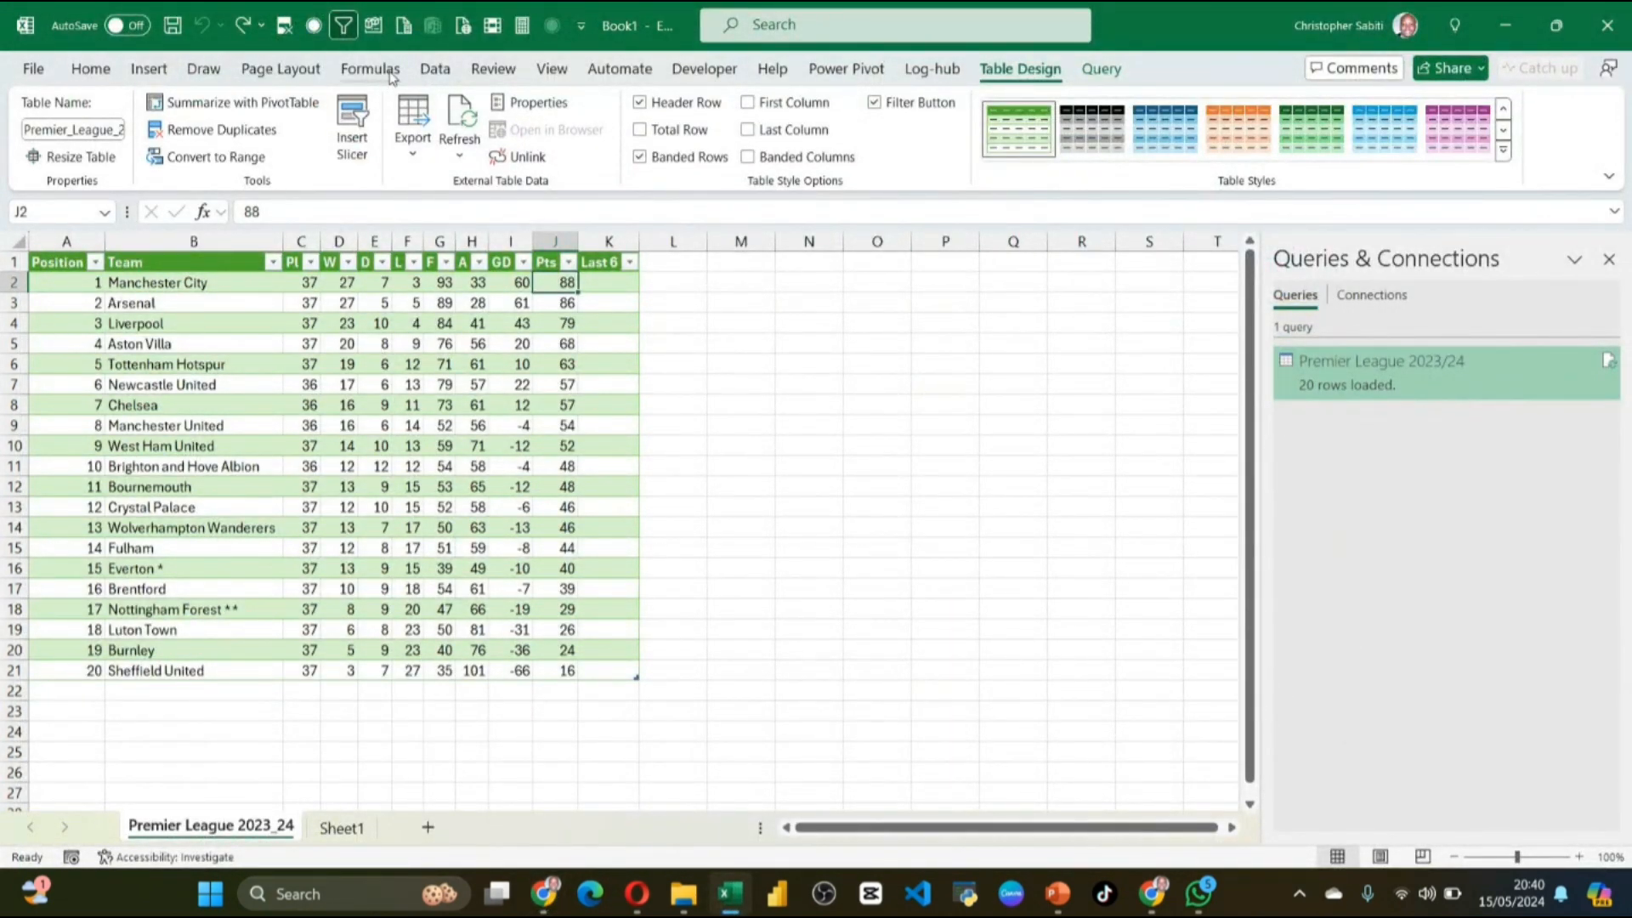
{"action": "left_click", "coordinate": [436, 68]}
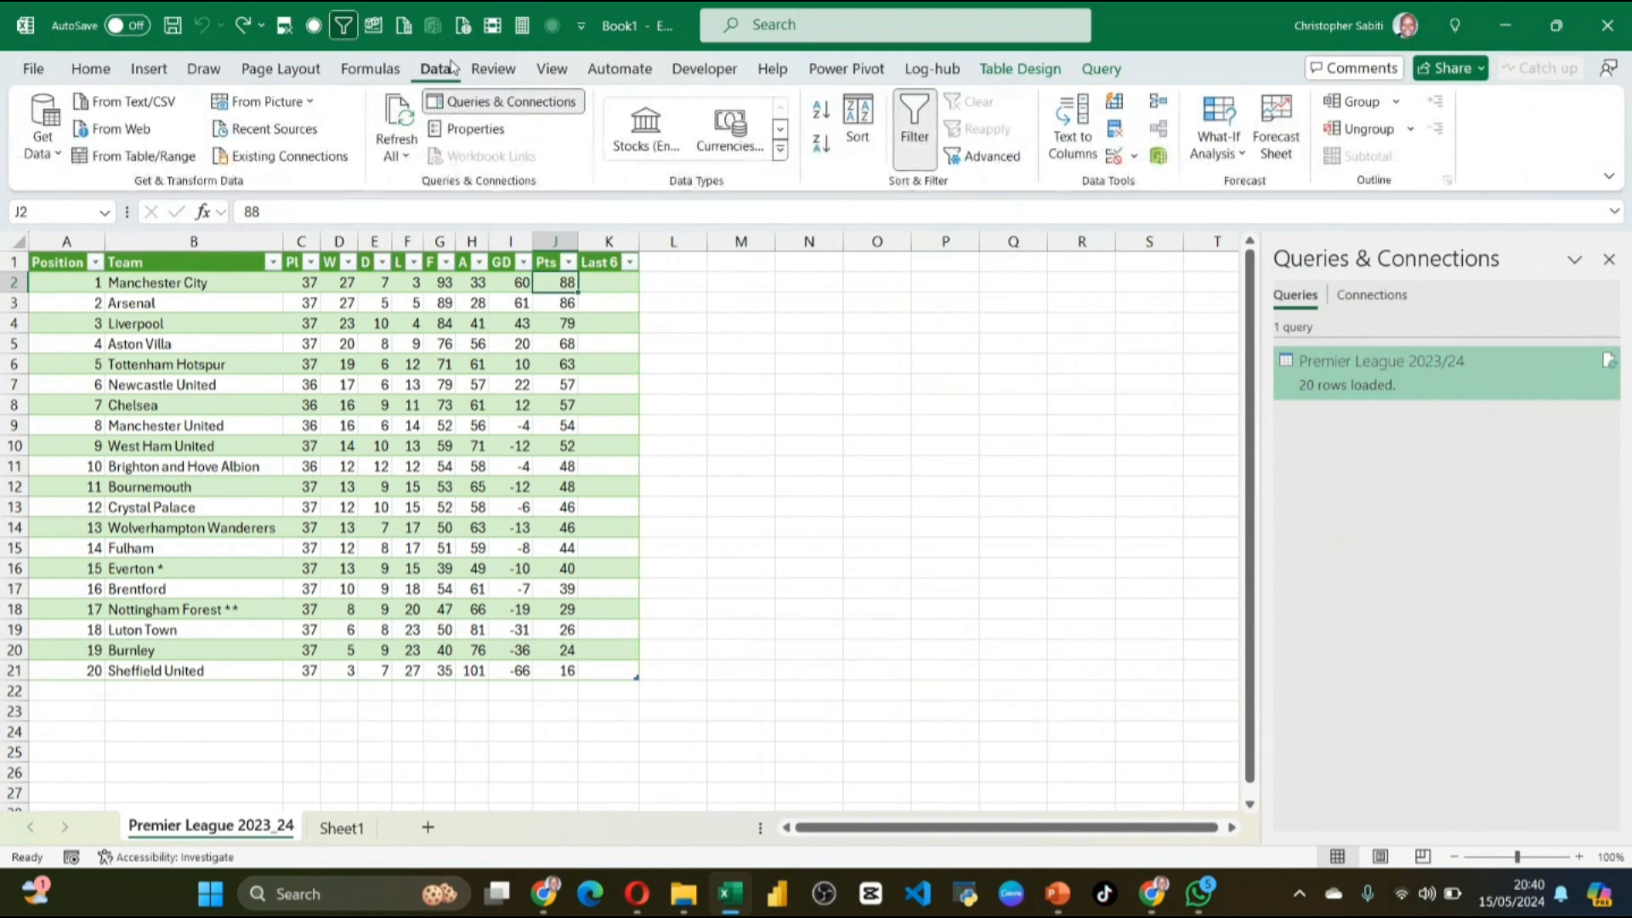
{"action": "left_click", "coordinate": [398, 155]}
{"action": "left_click", "coordinate": [450, 188]}
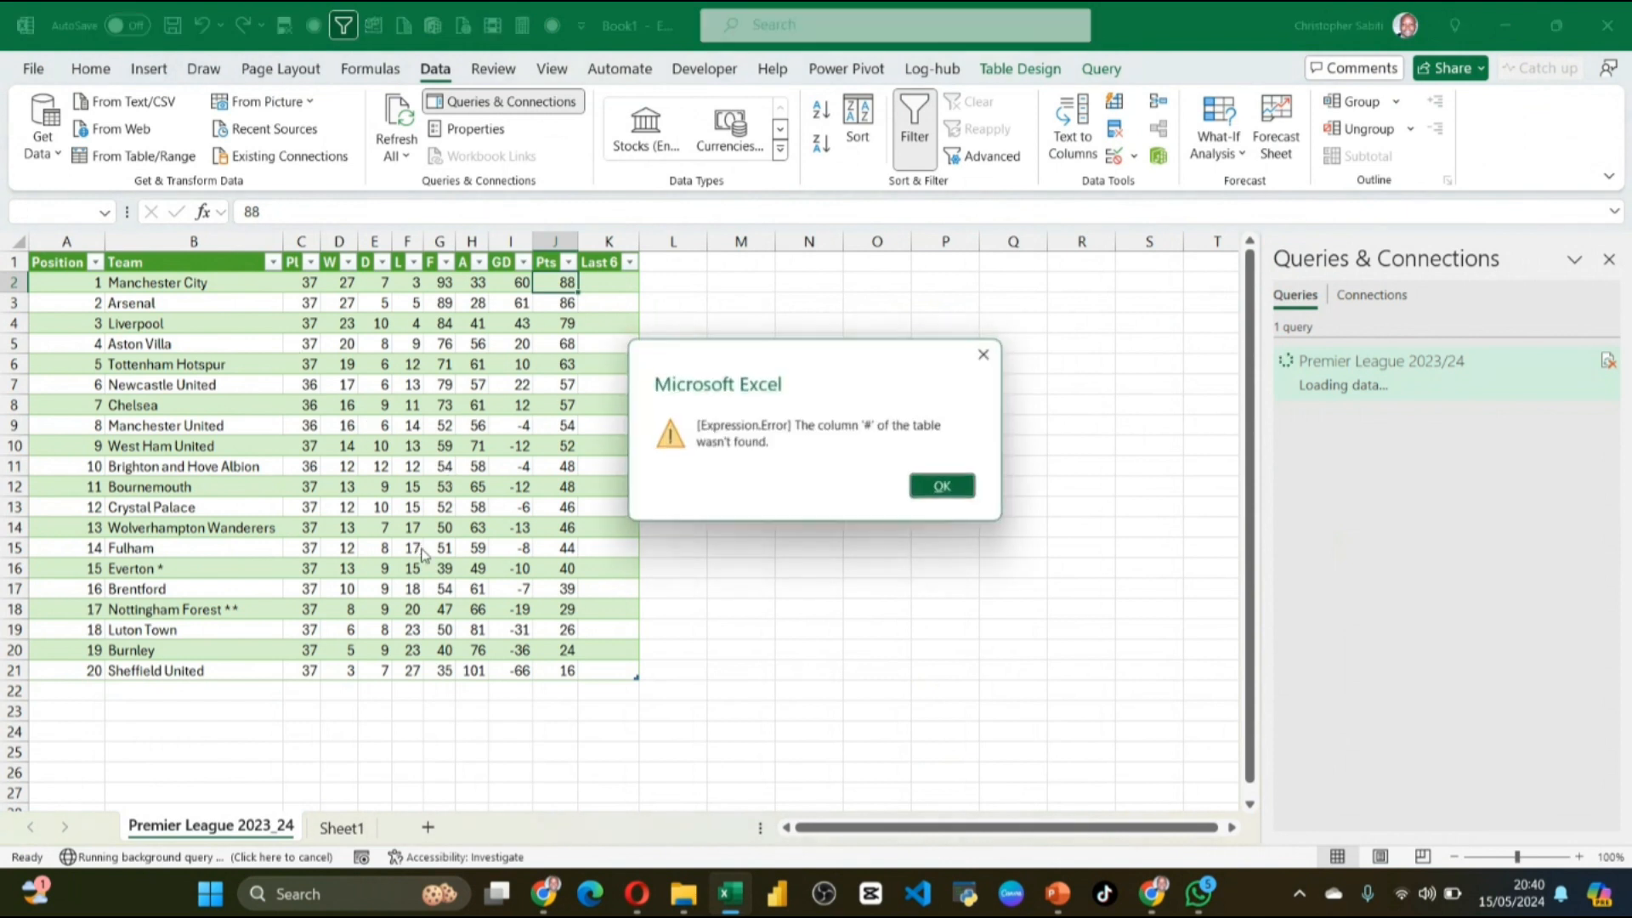
Step: Dismiss the query error, refresh all workbook data again, and check the load status of the Premier League 2023/24 query
{"action": "left_click", "coordinate": [941, 487]}
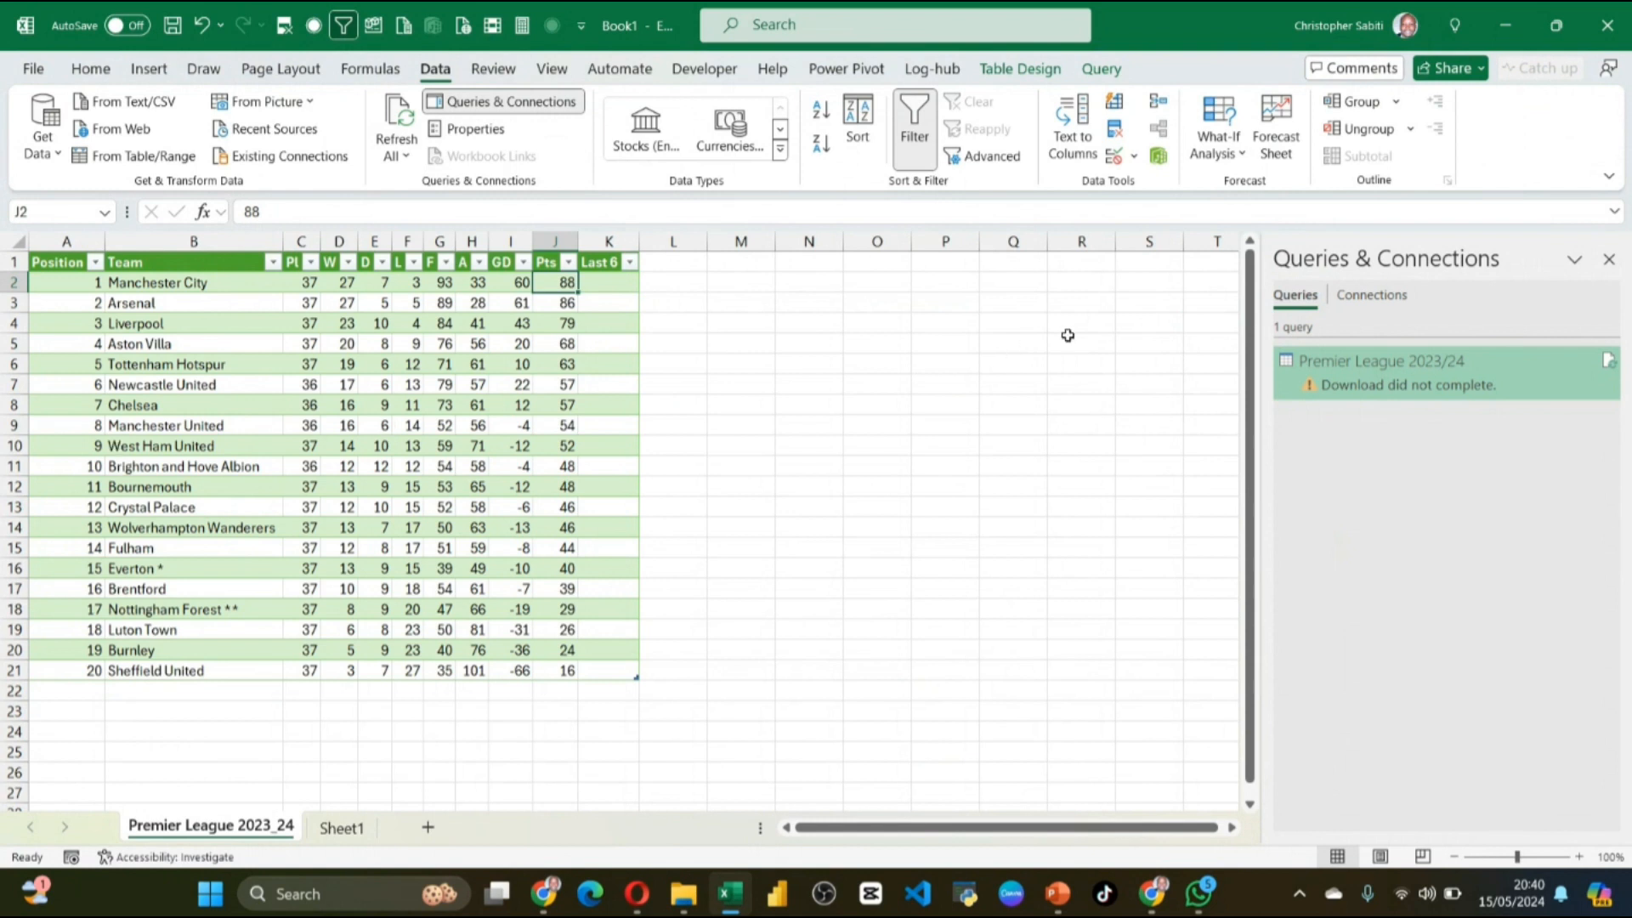
{"action": "mouse_move", "coordinate": [1358, 384]}
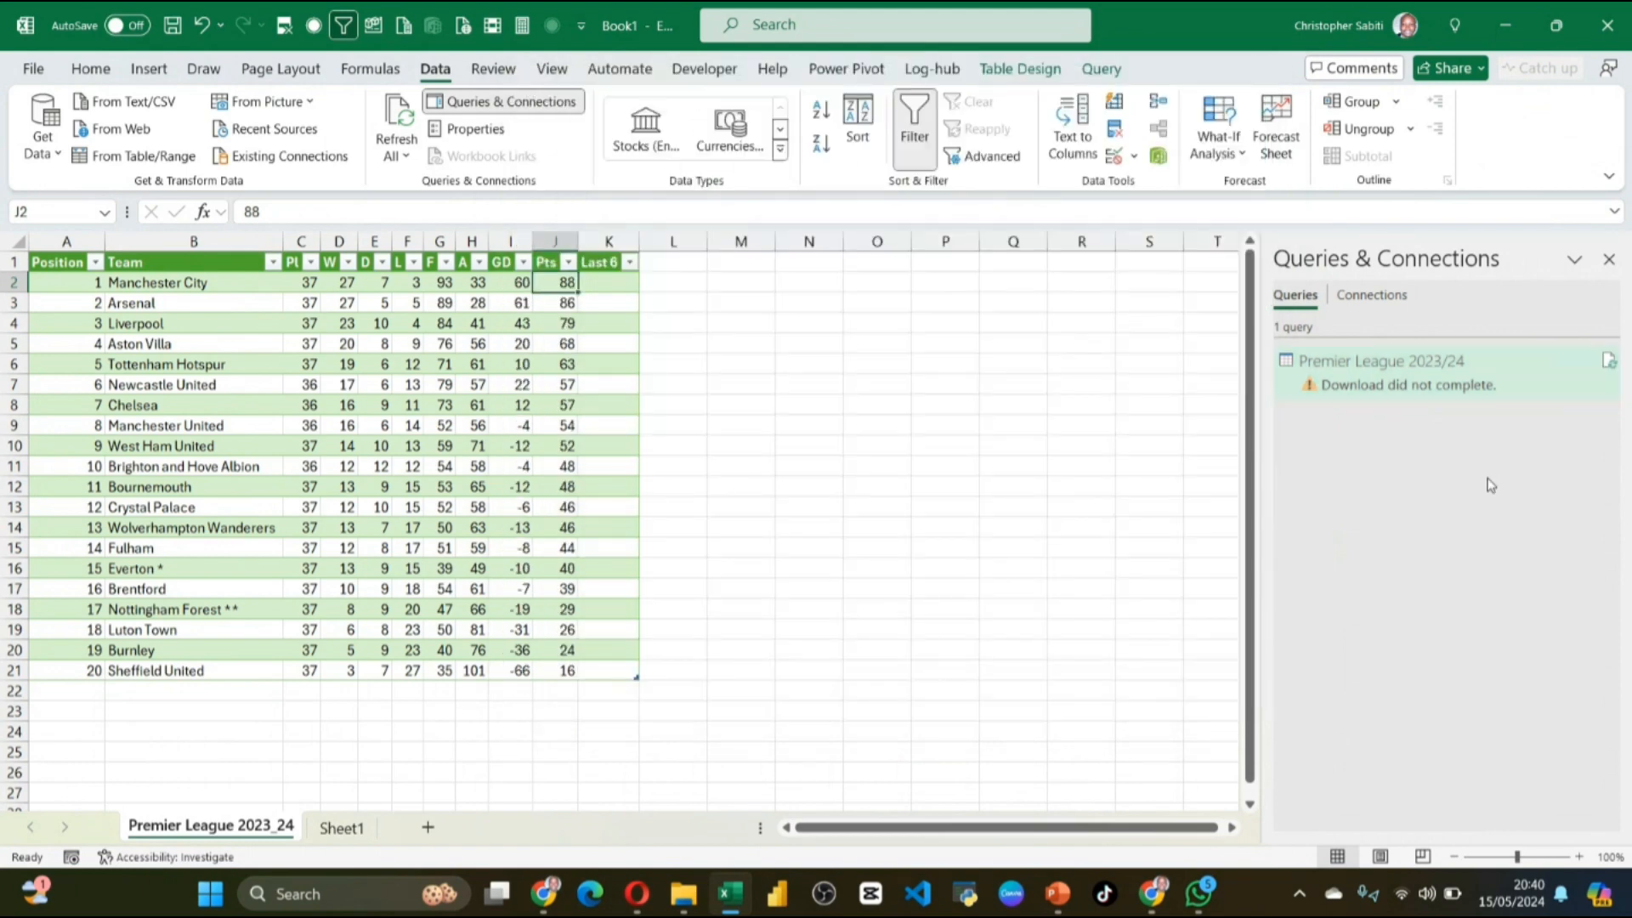
{"action": "left_click", "coordinate": [398, 156]}
{"action": "left_click", "coordinate": [416, 216]}
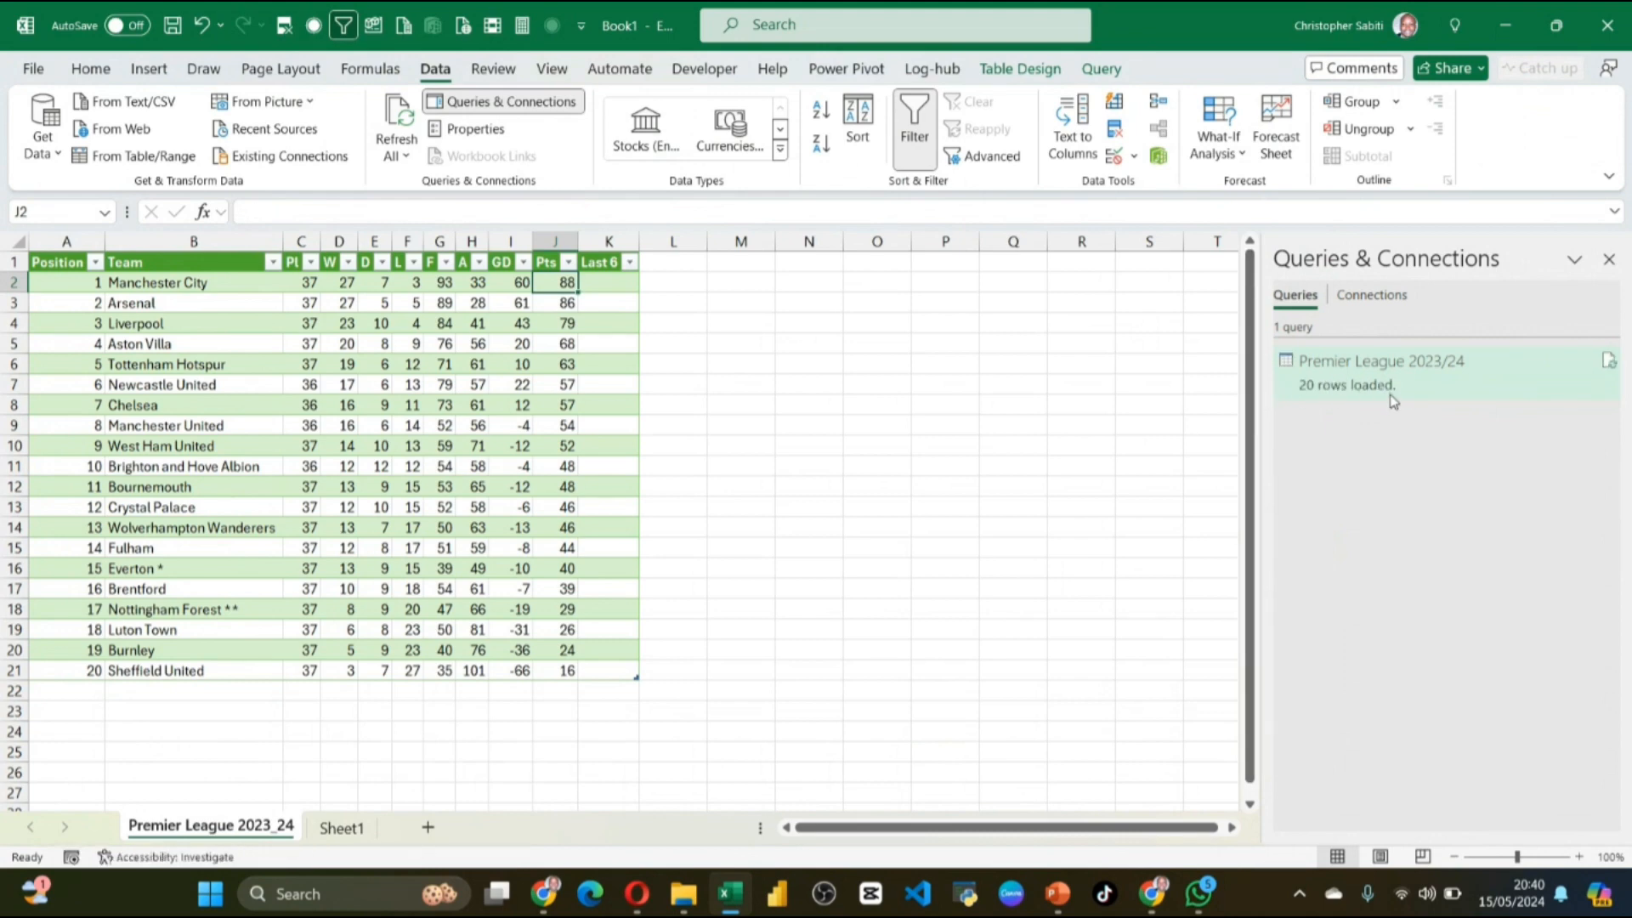
{"action": "mouse_move", "coordinate": [1400, 393]}
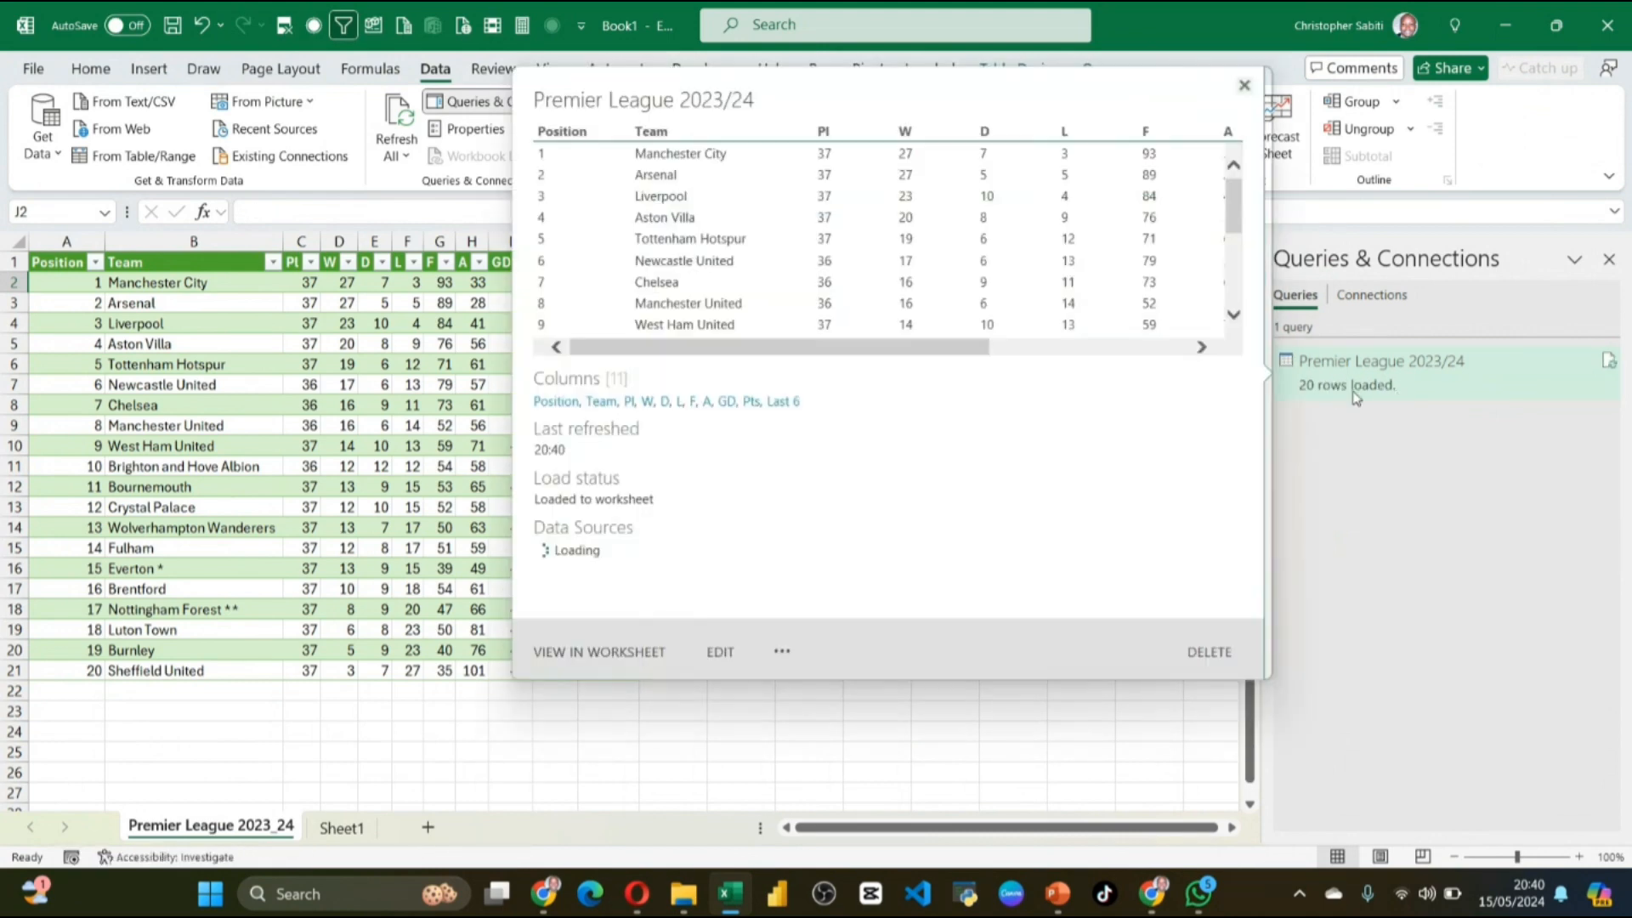
Step: Review the team names, points and wins in the refreshed standings table
{"action": "left_click", "coordinate": [191, 647]}
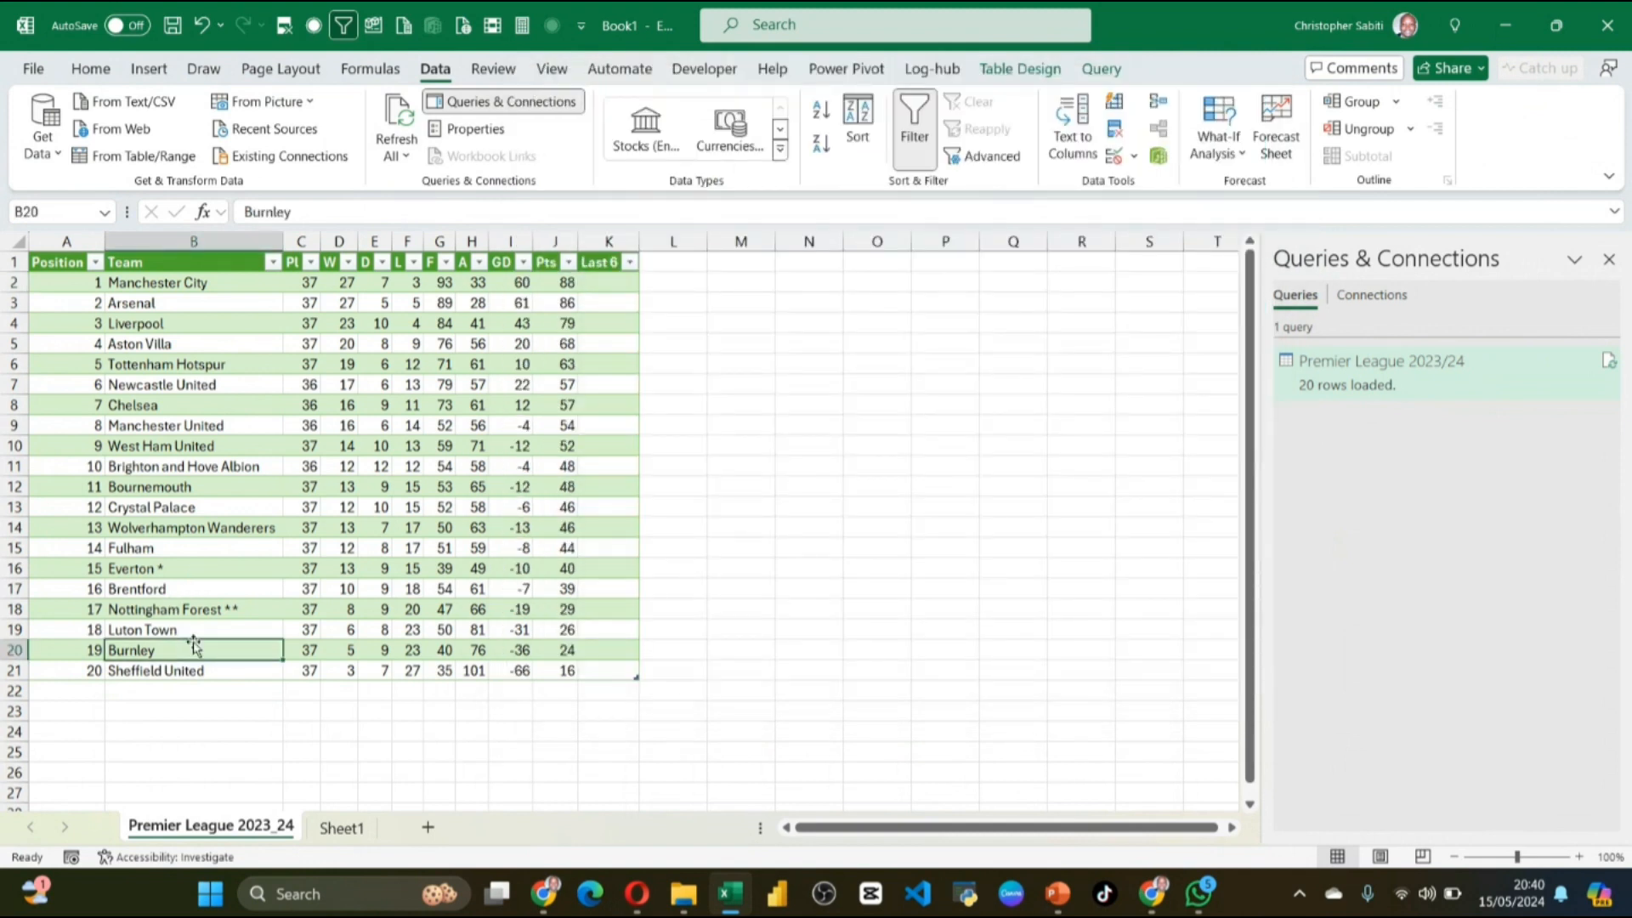
{"action": "left_click", "coordinate": [201, 289]}
{"action": "left_click_drag", "start_coordinate": [200, 309], "coordinate": [200, 671]}
{"action": "left_click", "coordinate": [568, 347]}
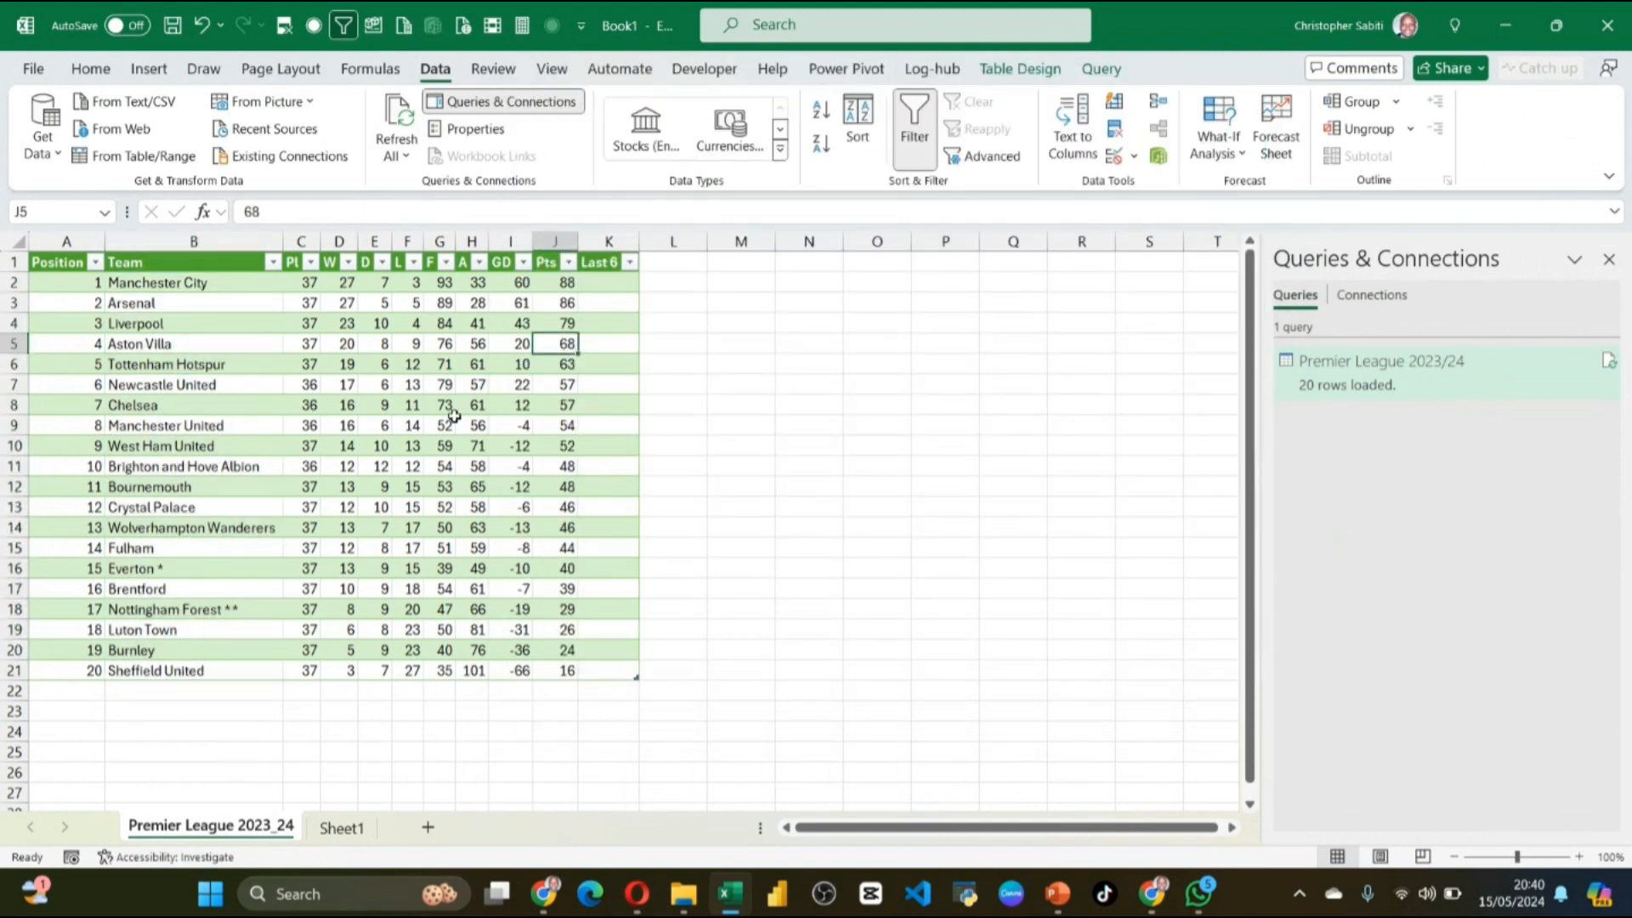
{"action": "left_click", "coordinate": [355, 348]}
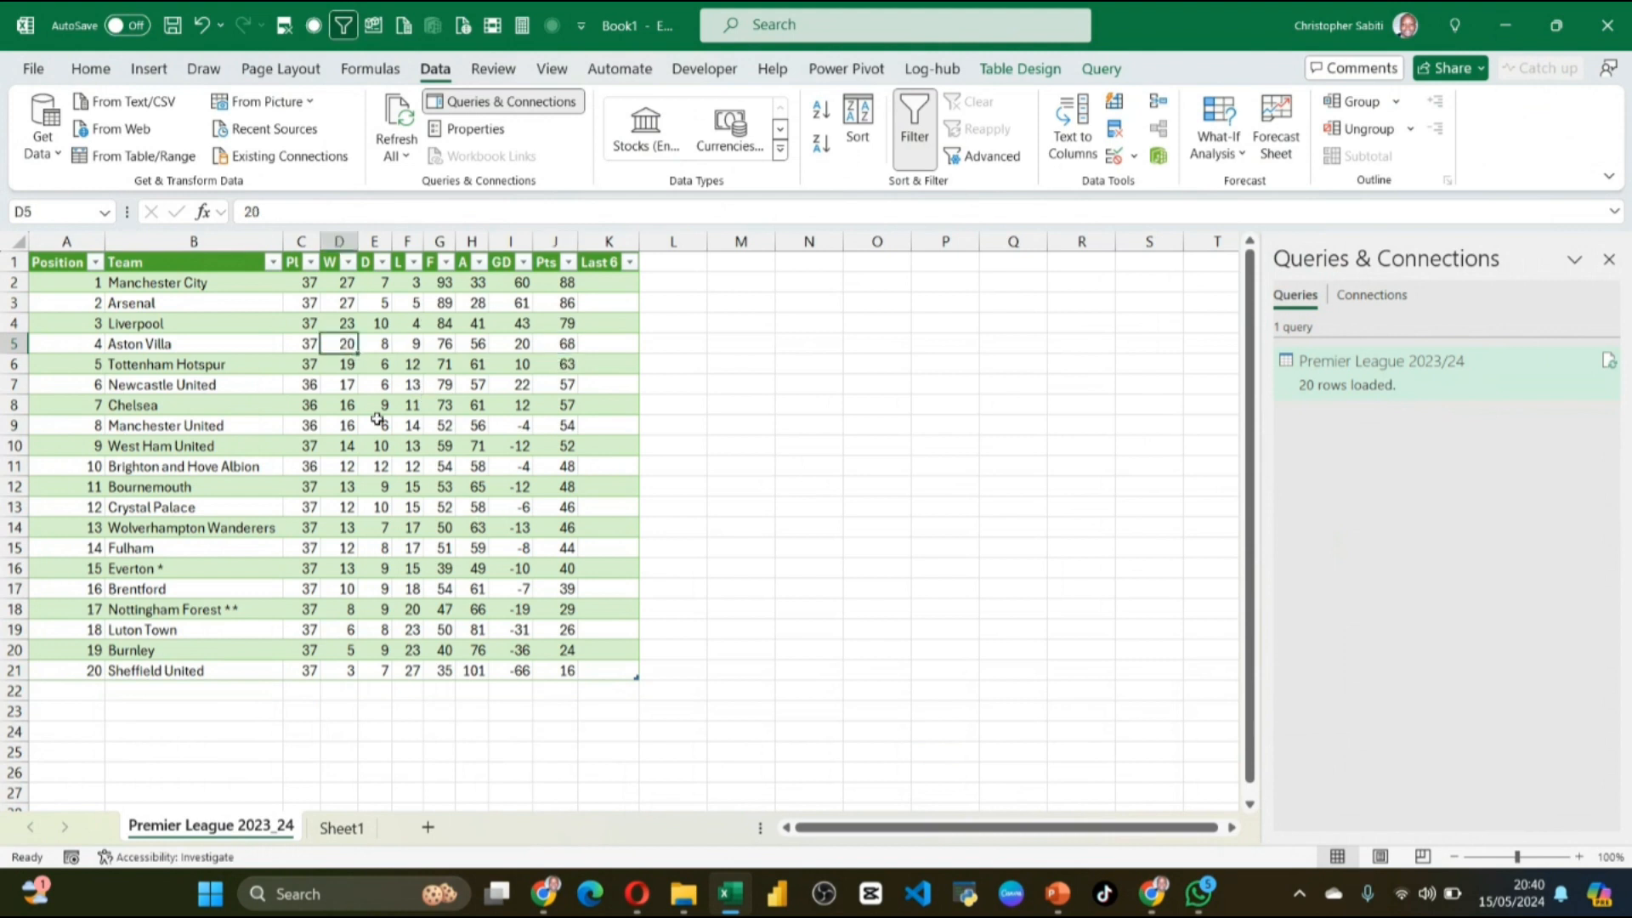
Step: Create a PivotTable from the Premier_League_2023_24 table on a new worksheet
{"action": "left_click", "coordinate": [420, 328]}
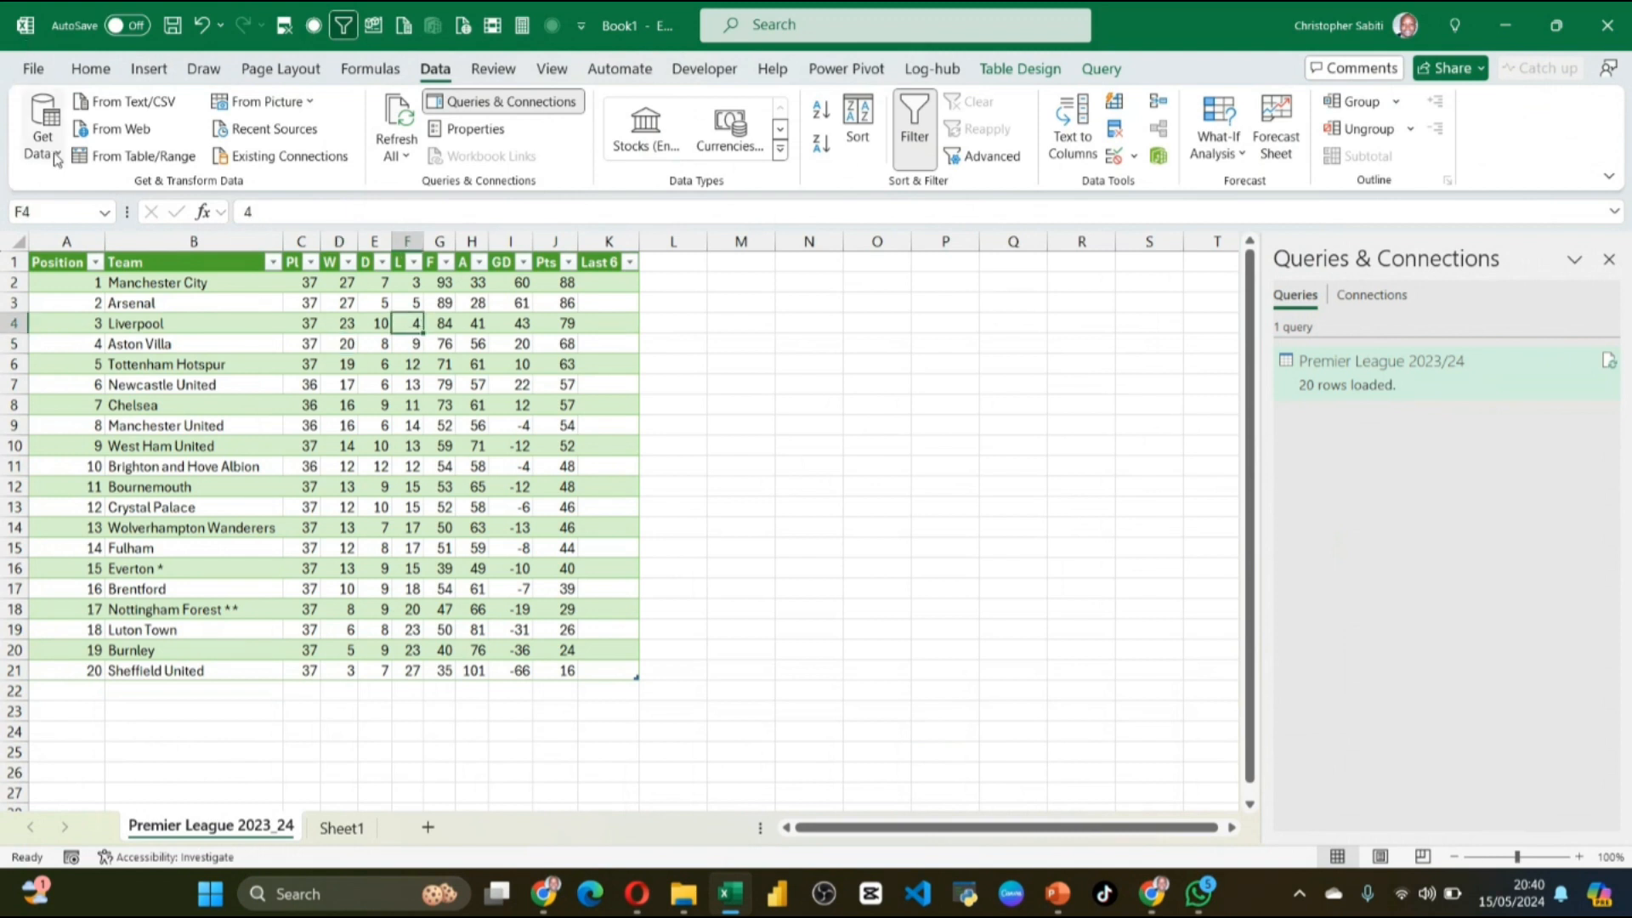
{"action": "left_click", "coordinate": [98, 71]}
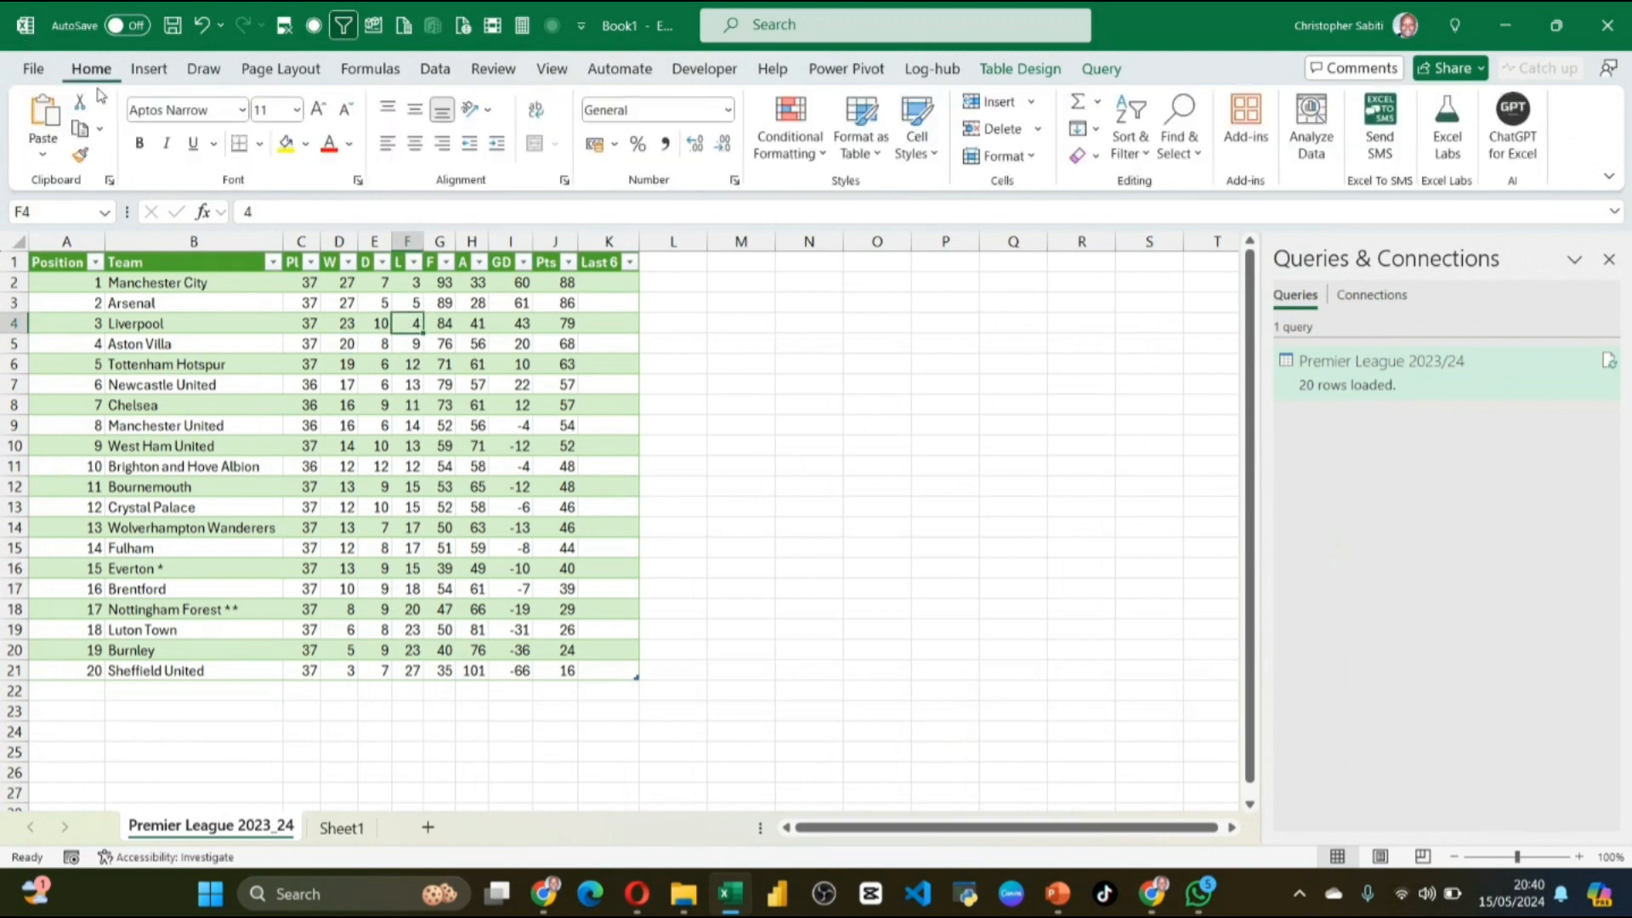
{"action": "left_click", "coordinate": [147, 68]}
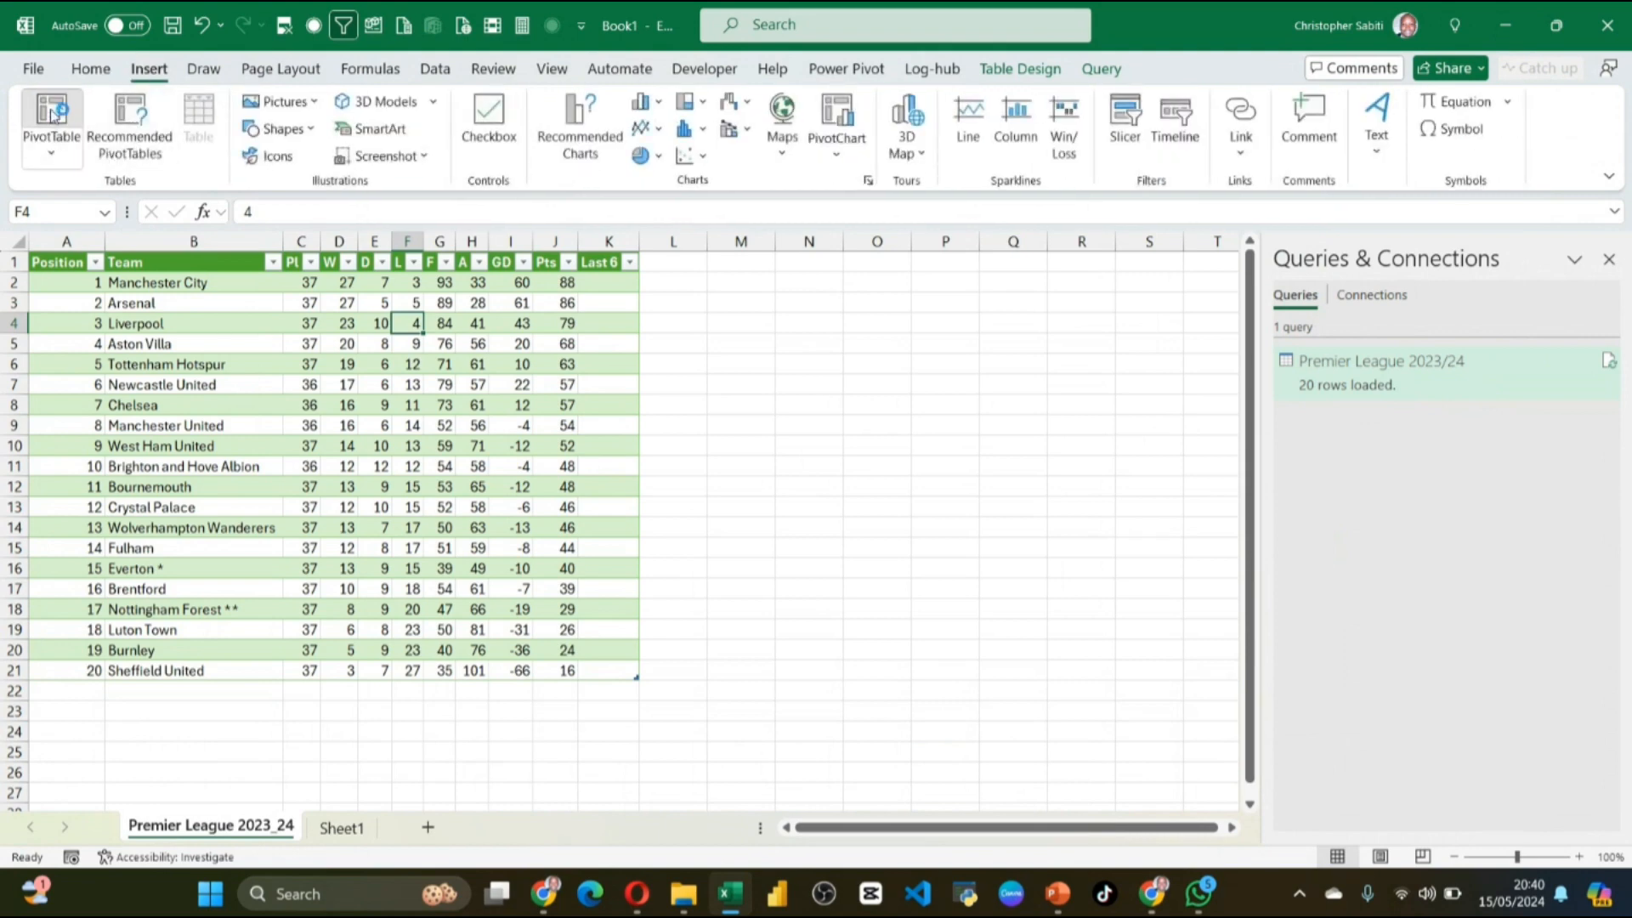
{"action": "left_click", "coordinate": [51, 115]}
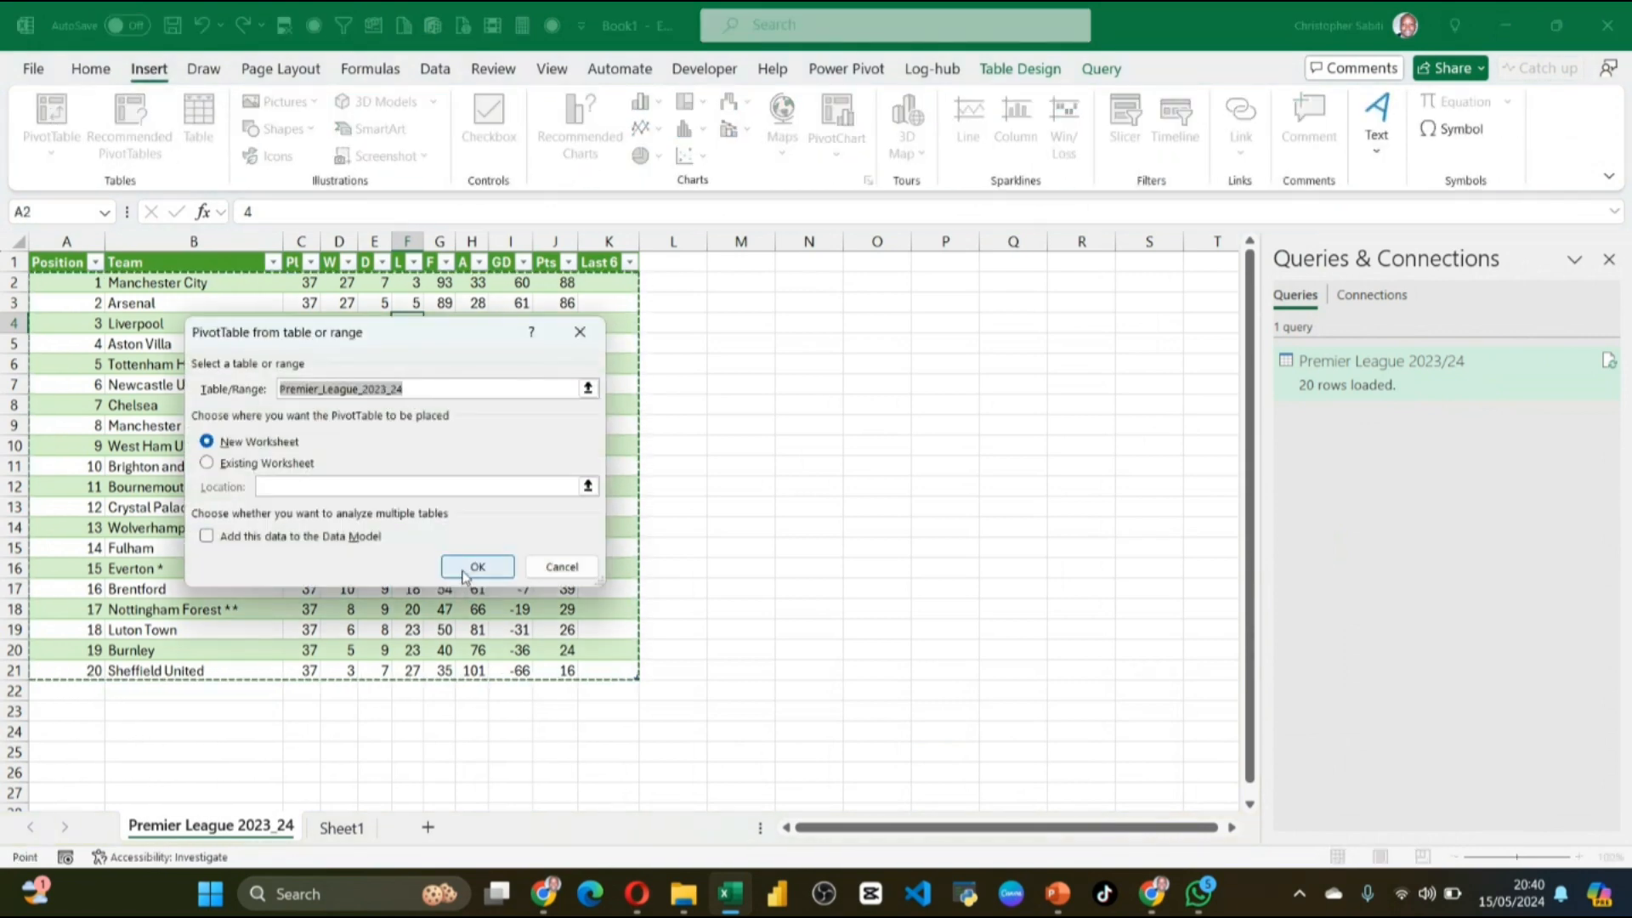
{"action": "left_click", "coordinate": [463, 567]}
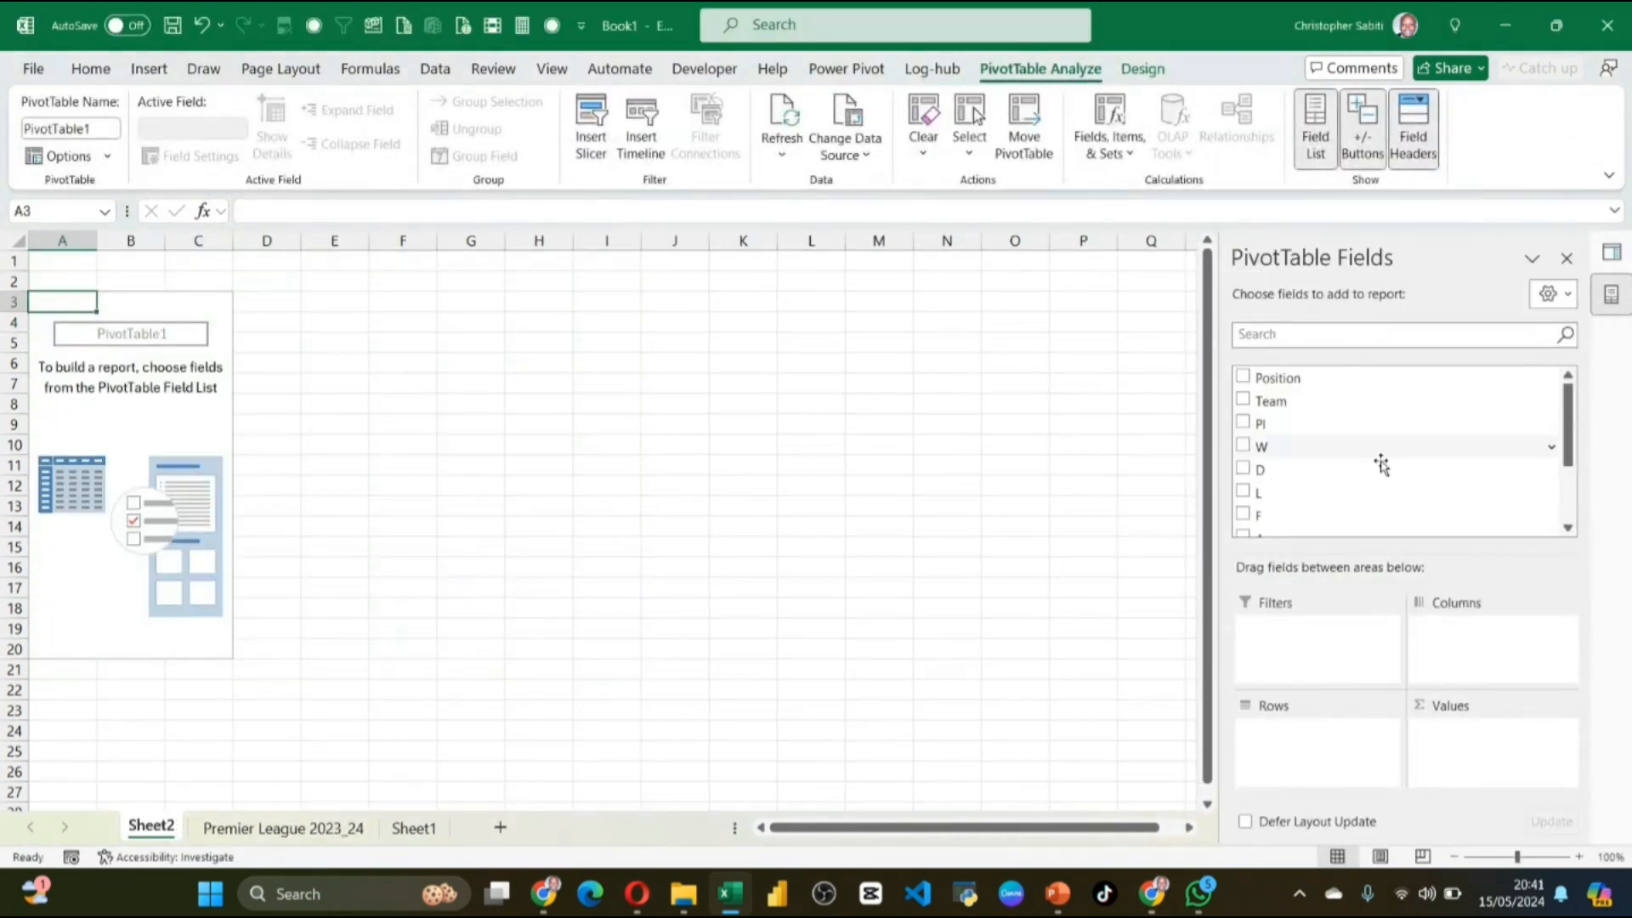
Step: Examine the PivotTable's available fields and compare them with the columns on the Premier League 2023_24 sheet
{"action": "scroll", "coordinate": [1304, 466], "scroll_direction": "down", "scroll_amount": 3}
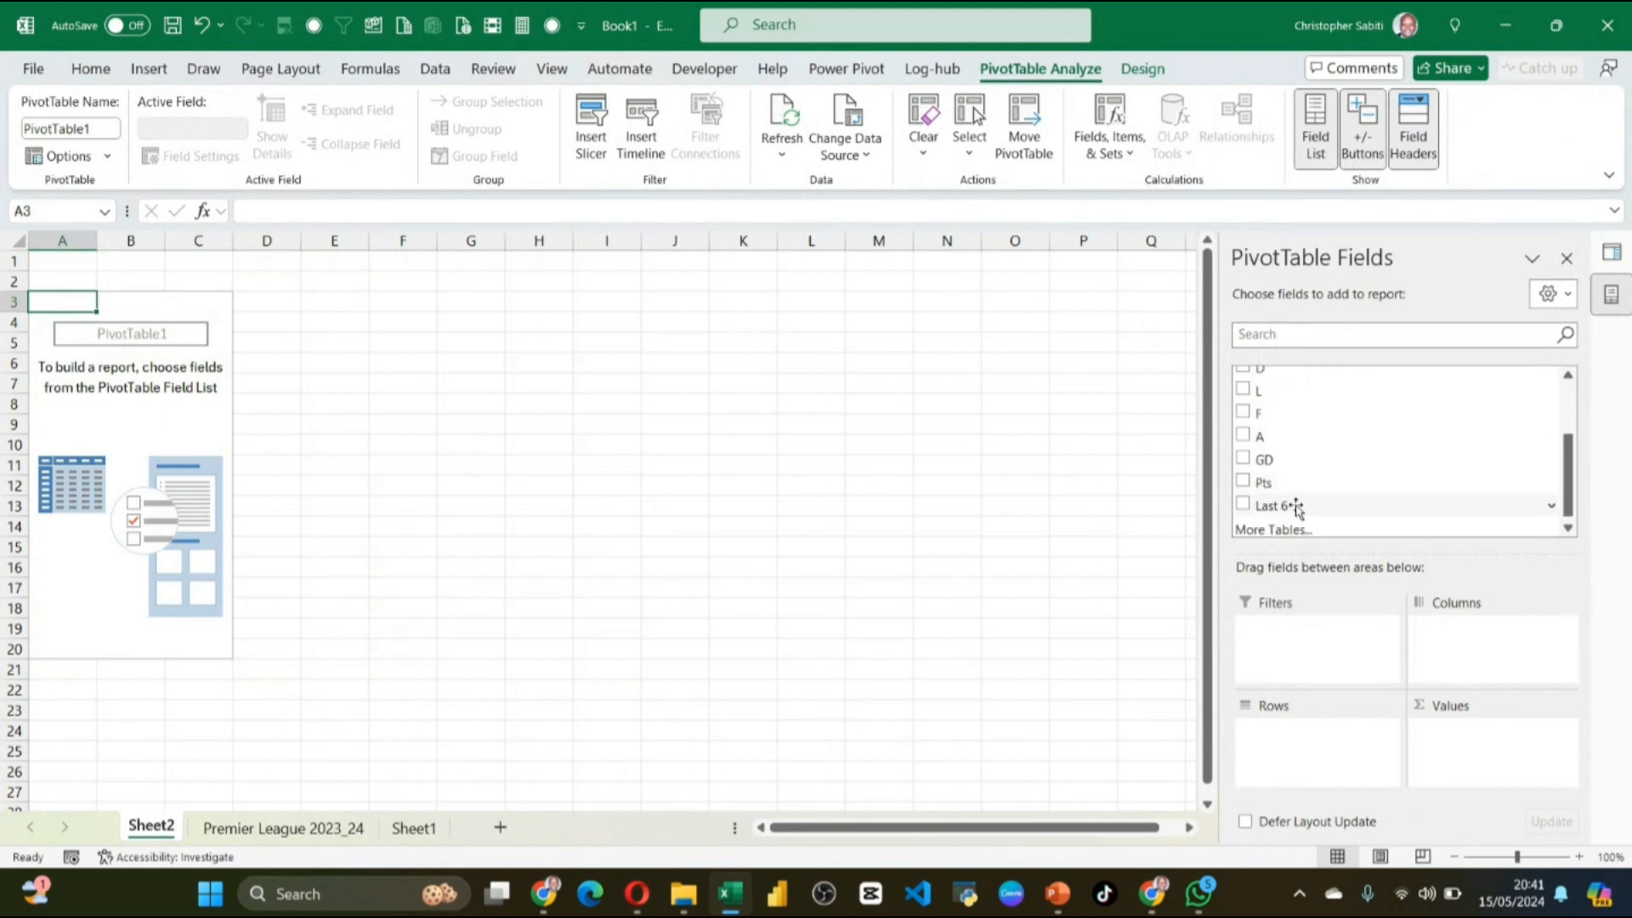
{"action": "scroll", "coordinate": [1298, 472], "scroll_direction": "up", "scroll_amount": 3}
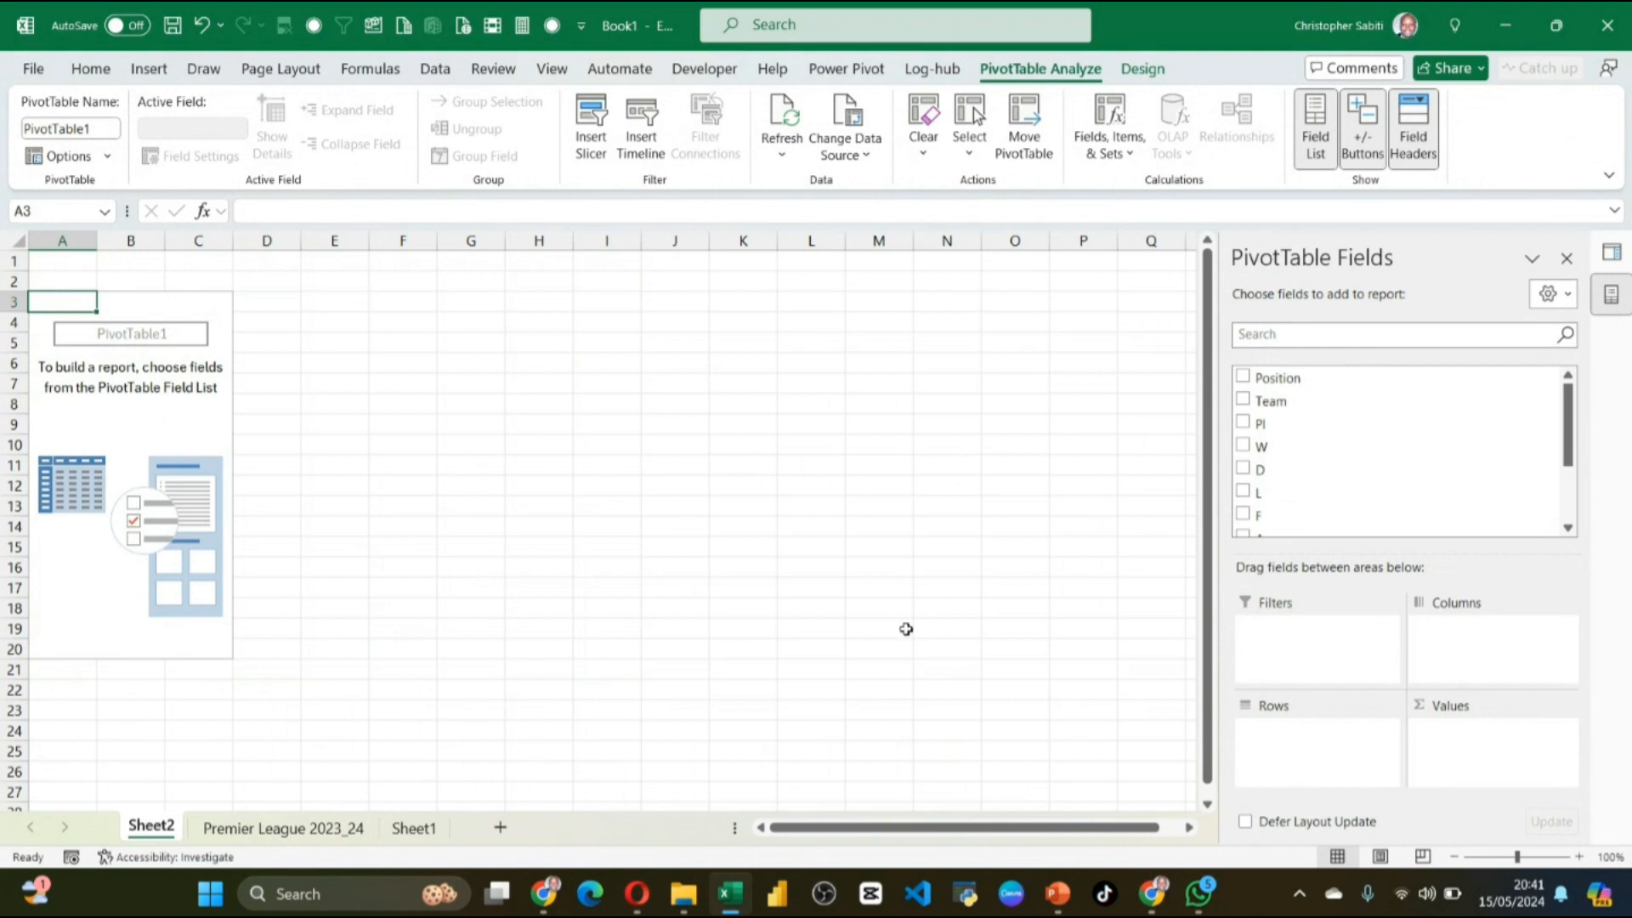
{"action": "left_click", "coordinate": [272, 829]}
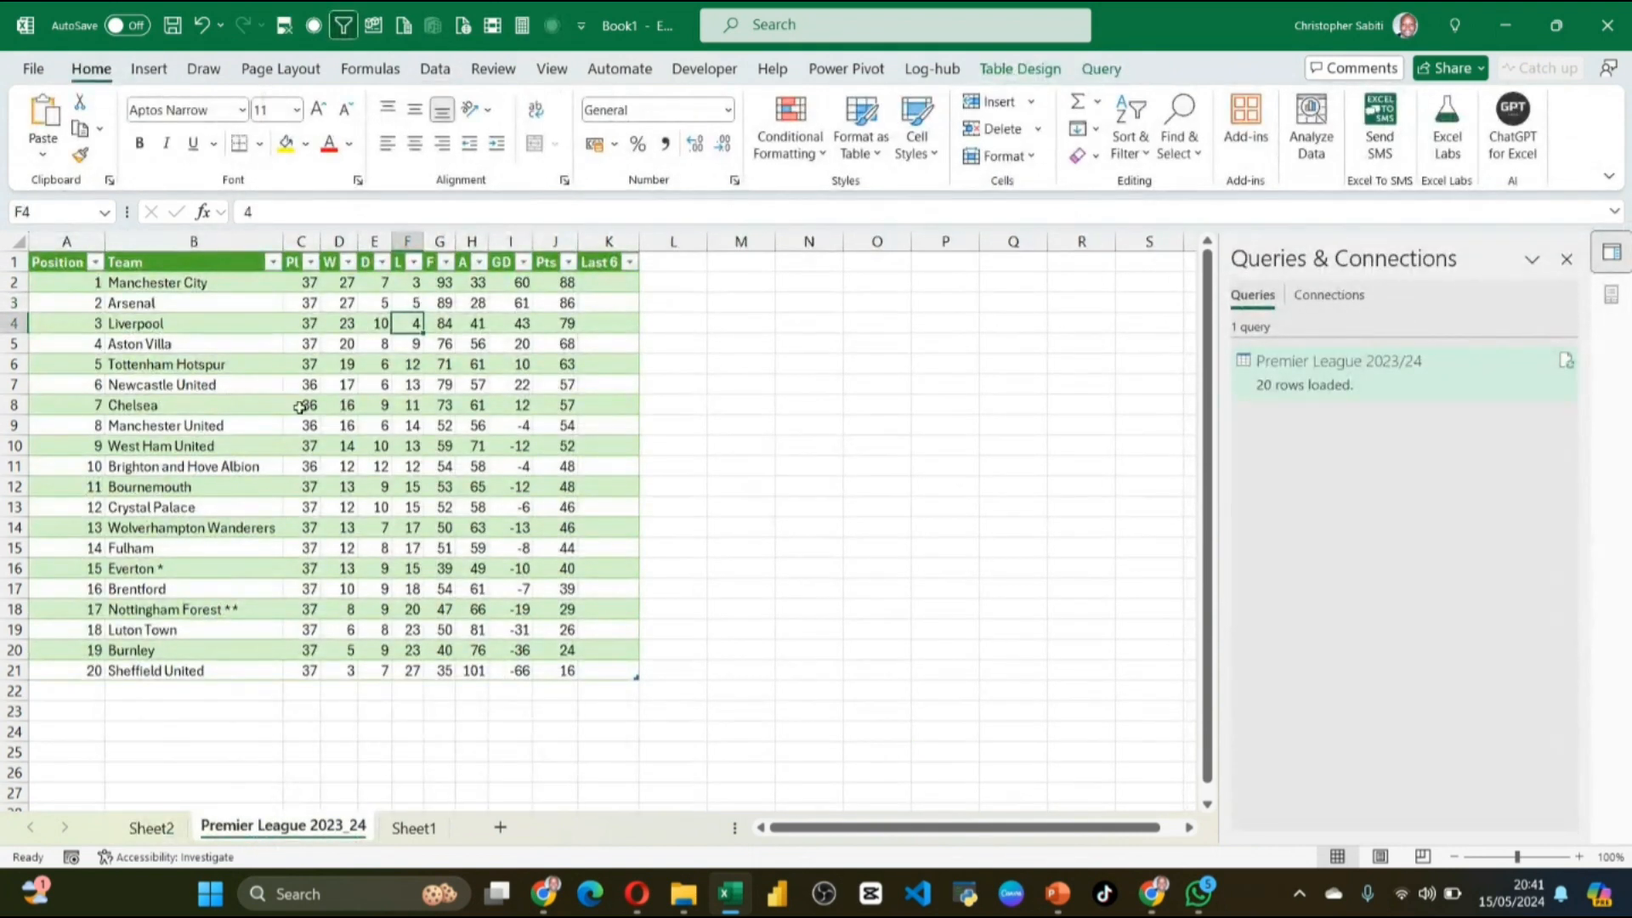
{"action": "left_click", "coordinate": [161, 828]}
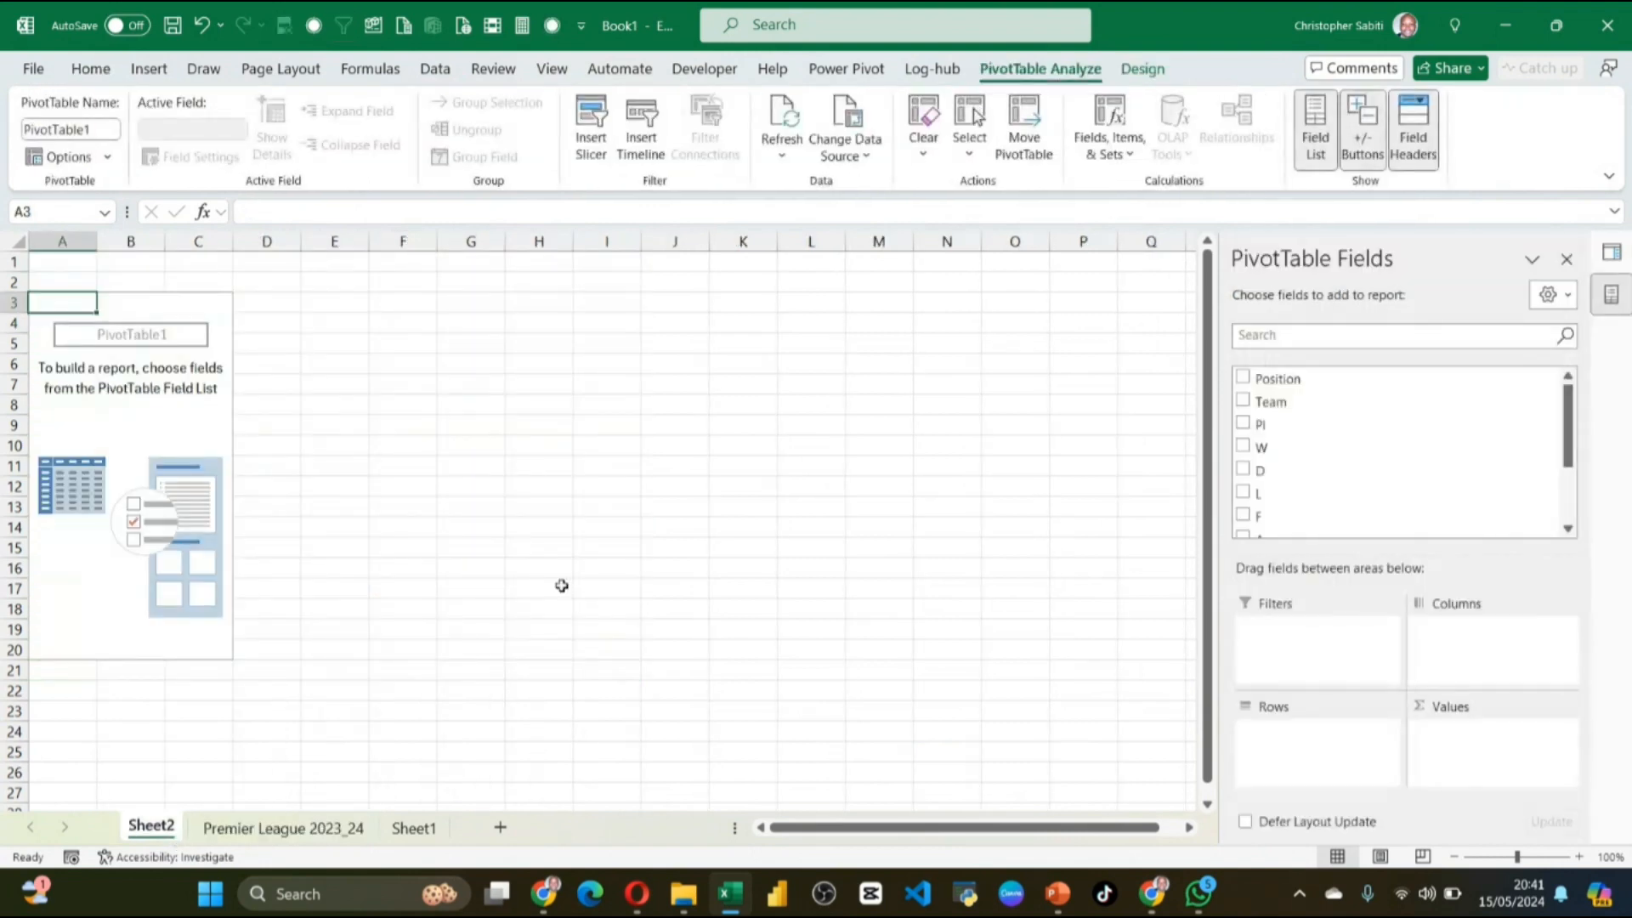
{"action": "scroll", "coordinate": [1283, 483], "scroll_direction": "down", "scroll_amount": 2}
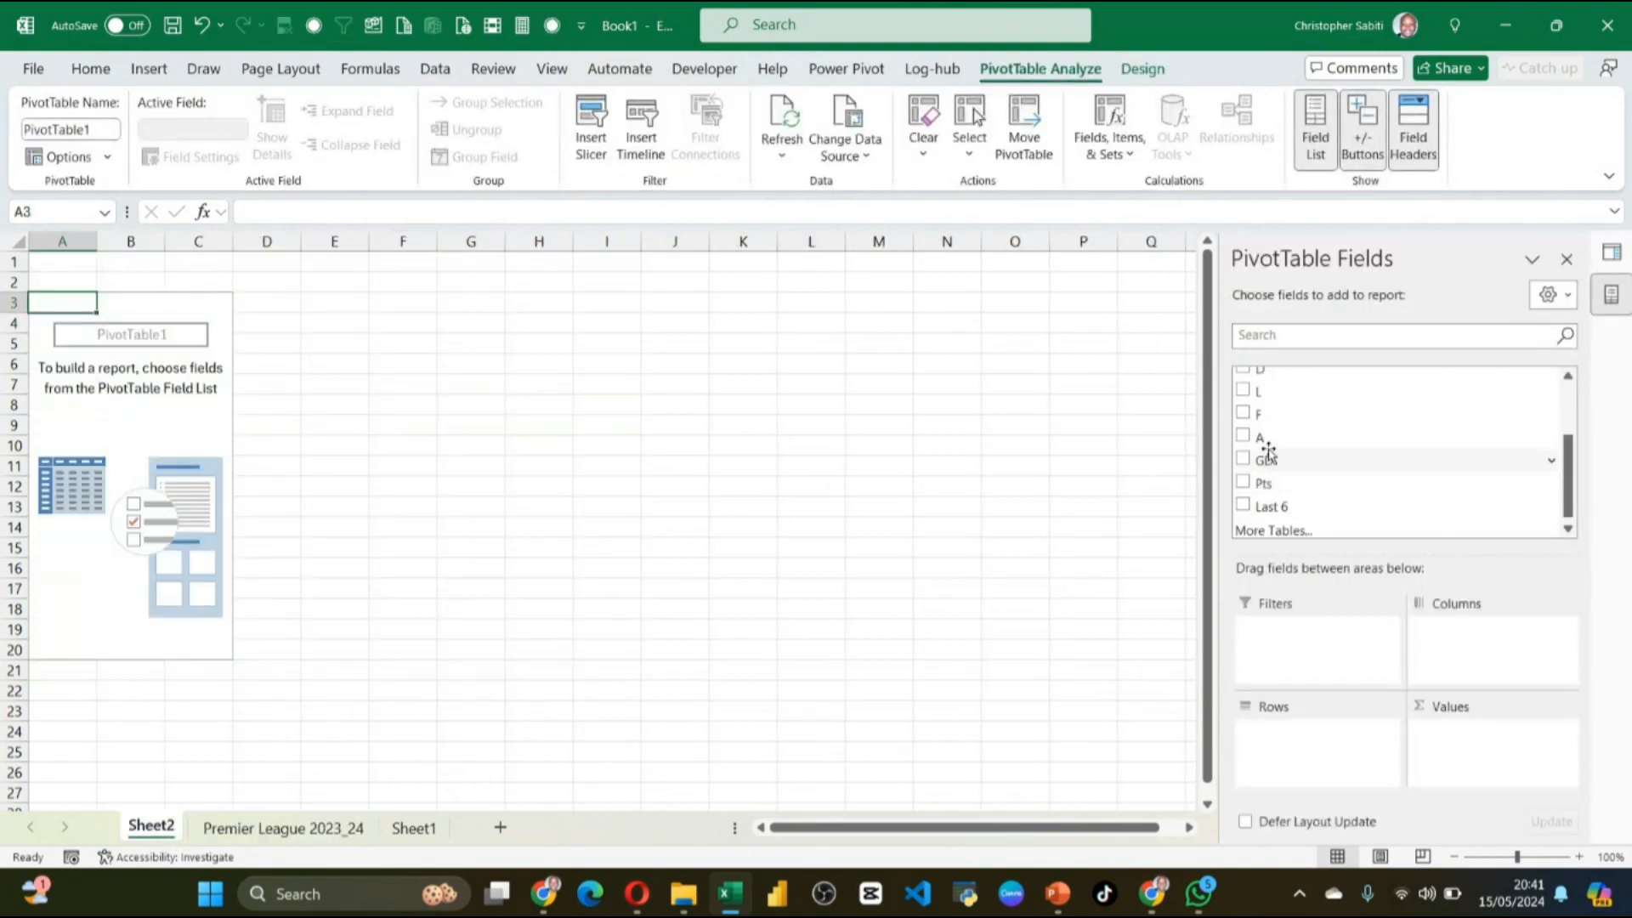
{"action": "scroll", "coordinate": [1267, 453], "scroll_direction": "up", "scroll_amount": 2}
{"action": "scroll", "coordinate": [1265, 471], "scroll_direction": "down", "scroll_amount": 1}
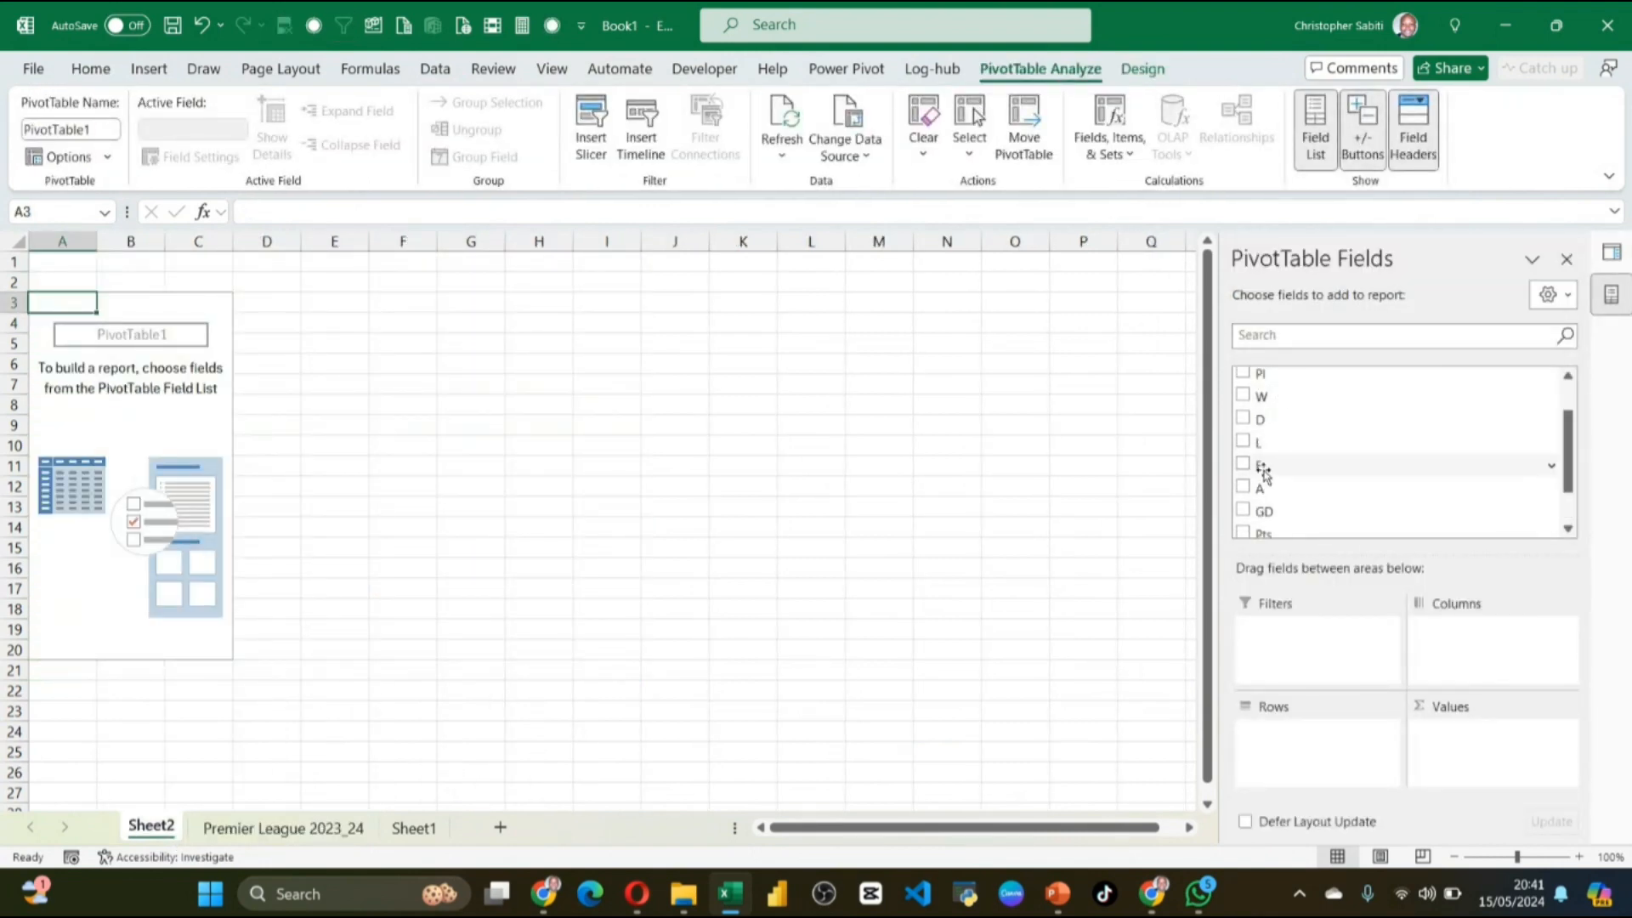
Step: Widen the Pl column on the Premier League 2023_24 sheet and return to Sheet2
{"action": "left_click", "coordinate": [223, 829]}
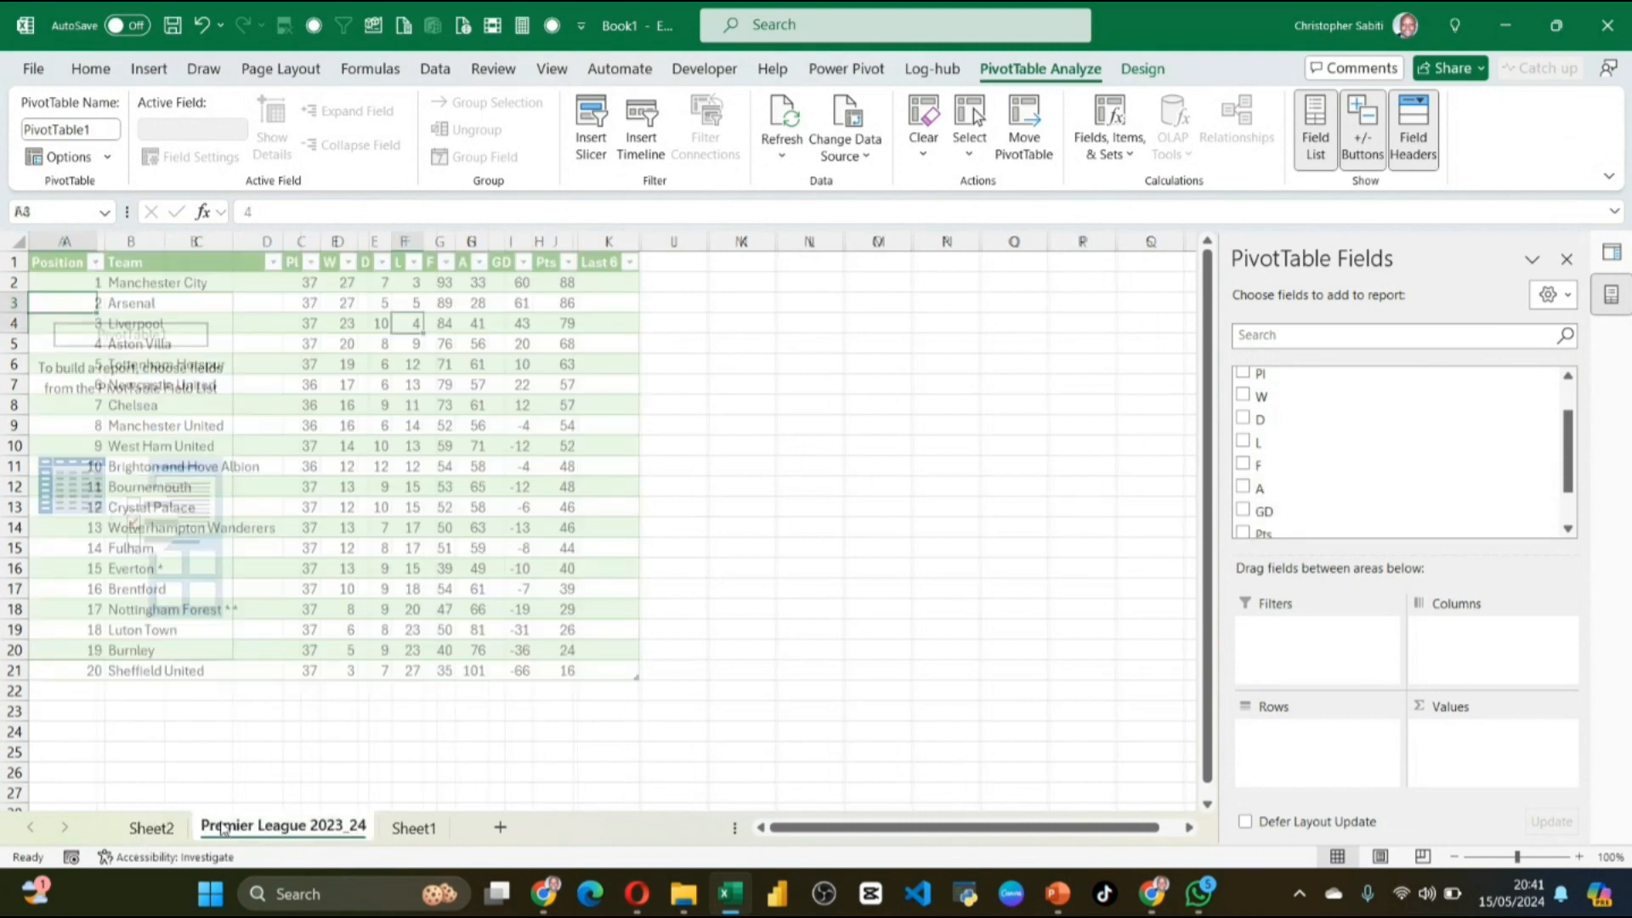
{"action": "left_click_drag", "start_coordinate": [322, 242], "coordinate": [348, 242]}
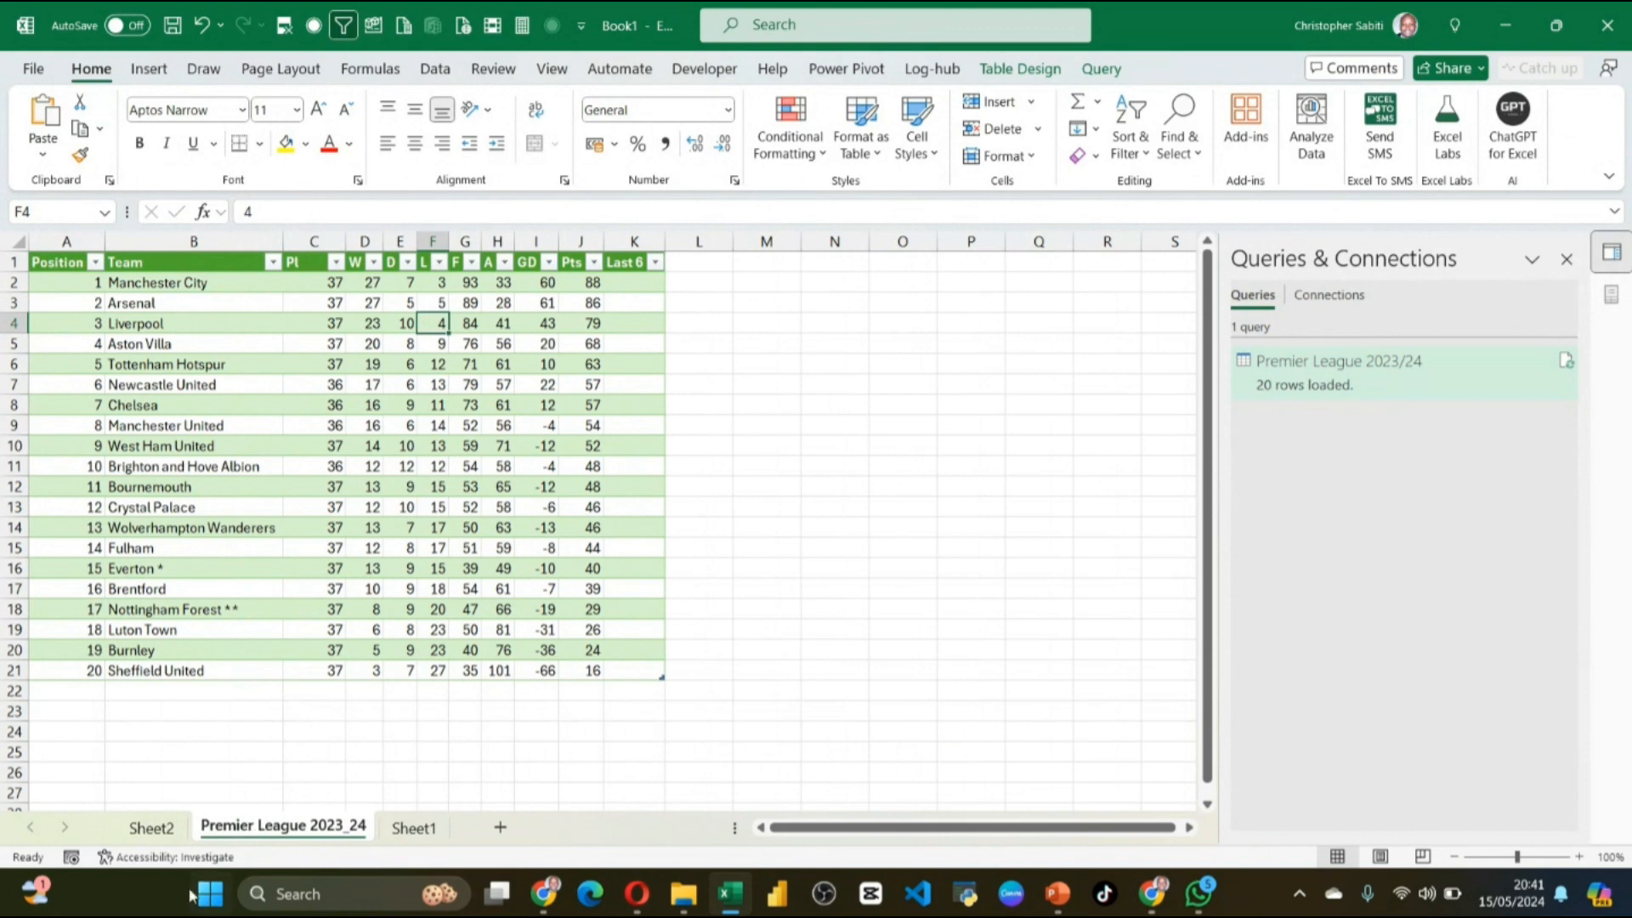
{"action": "left_click", "coordinate": [150, 828]}
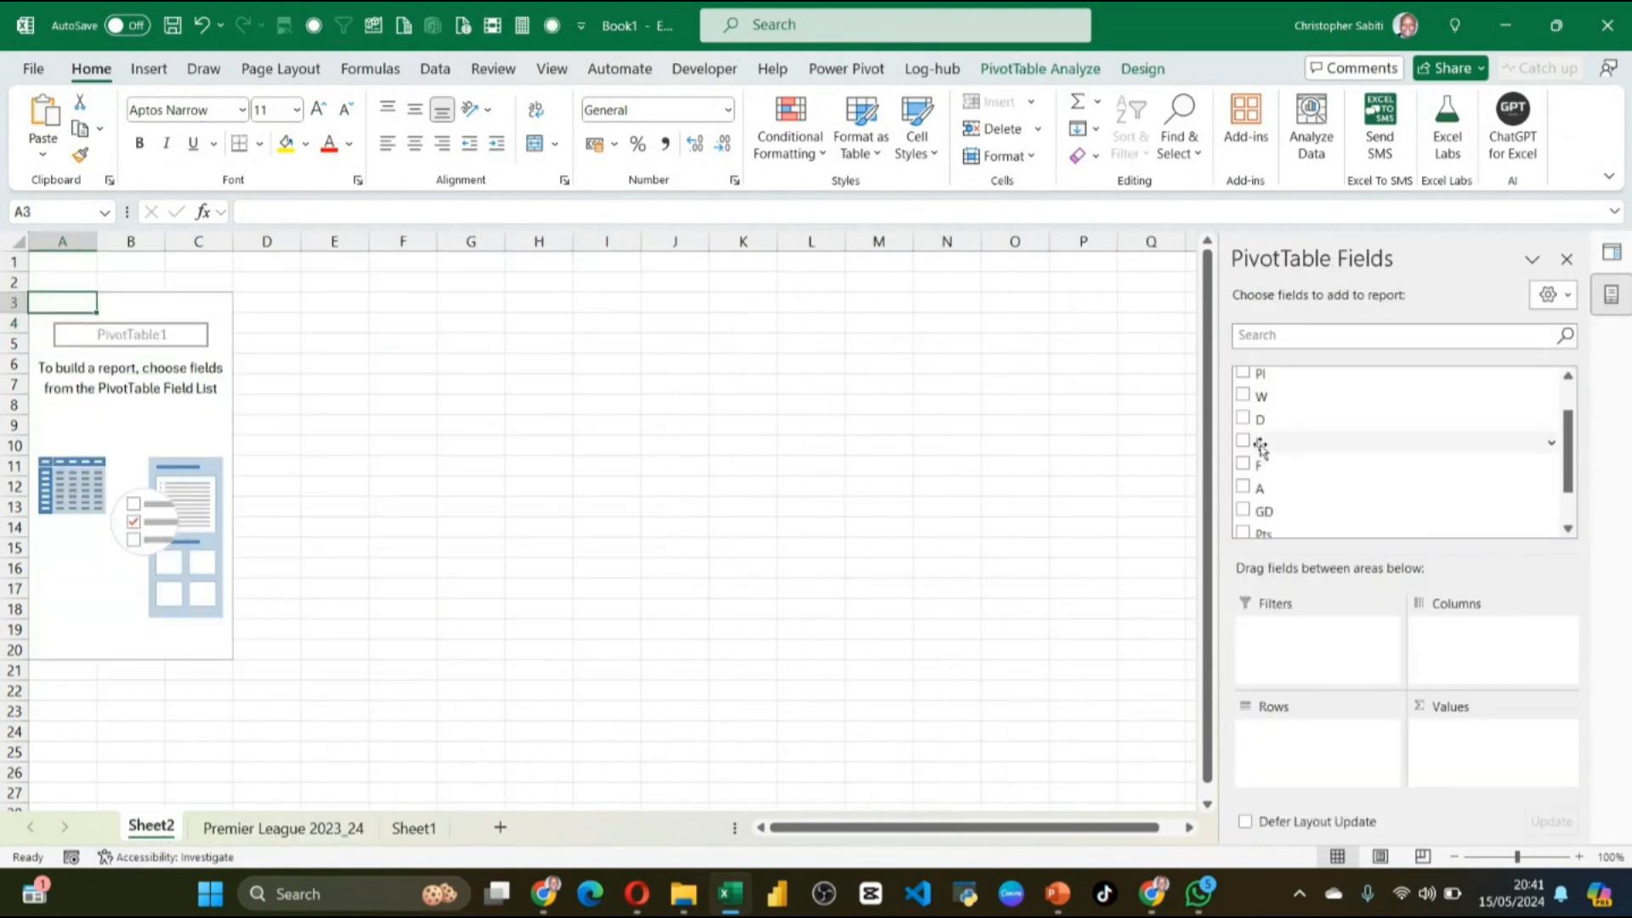
Step: Build the PivotTable with Pl as the row field and the count of Team as the values
{"action": "scroll", "coordinate": [1266, 493], "scroll_direction": "down", "scroll_amount": 2}
{"action": "left_click_drag", "start_coordinate": [1272, 467], "coordinate": [1313, 745]}
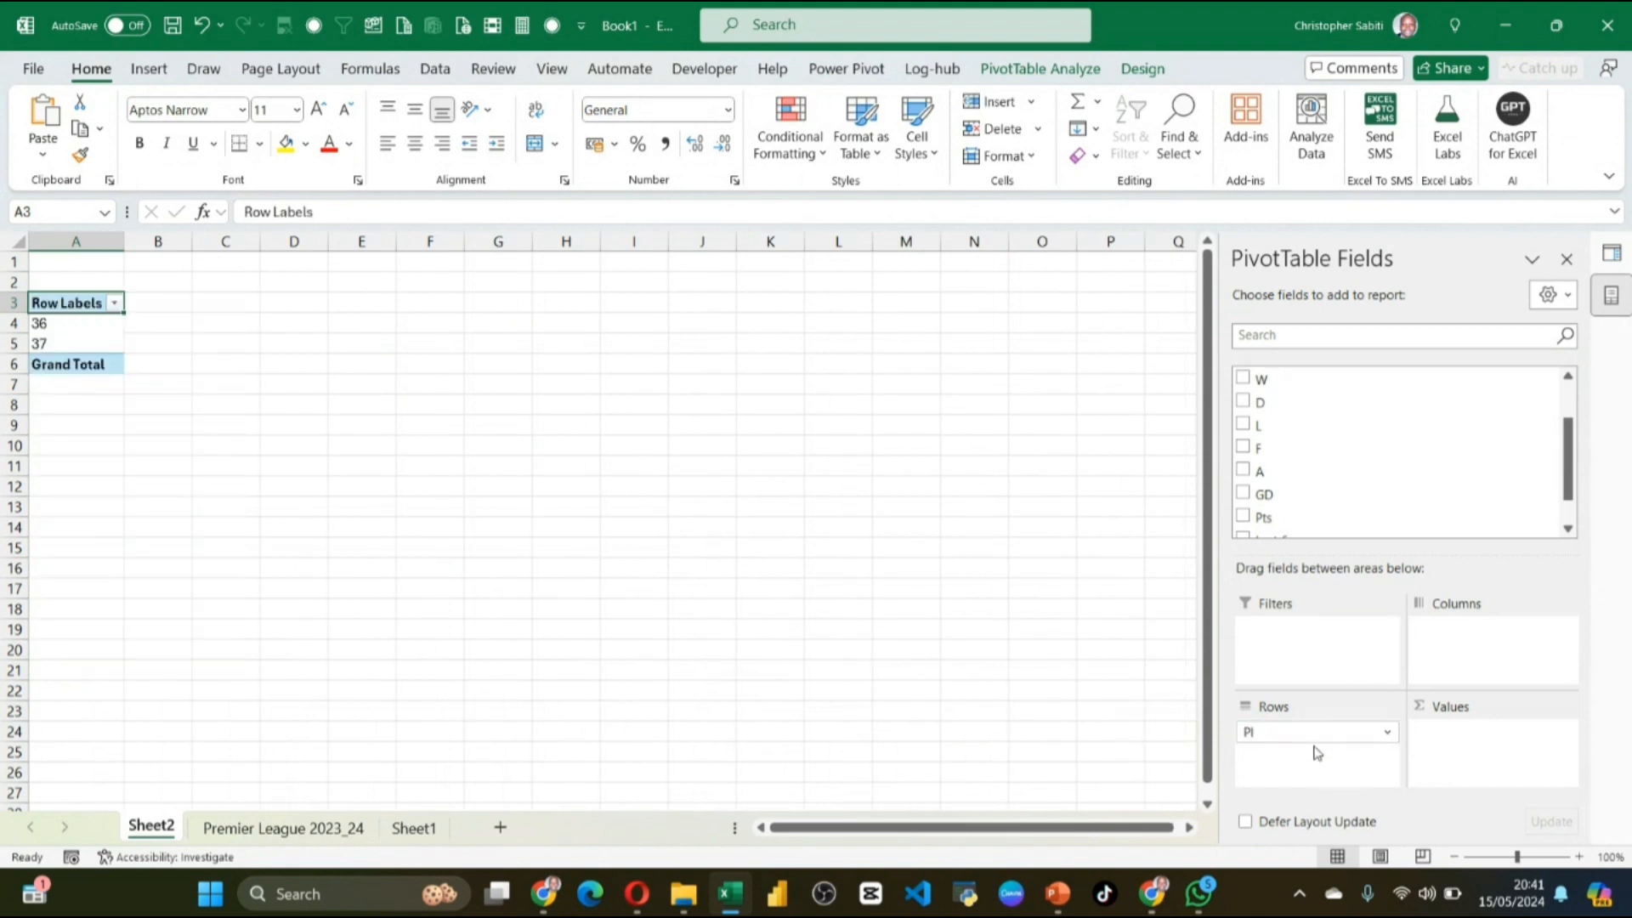
{"action": "scroll", "coordinate": [1296, 414], "scroll_direction": "up", "scroll_amount": 3}
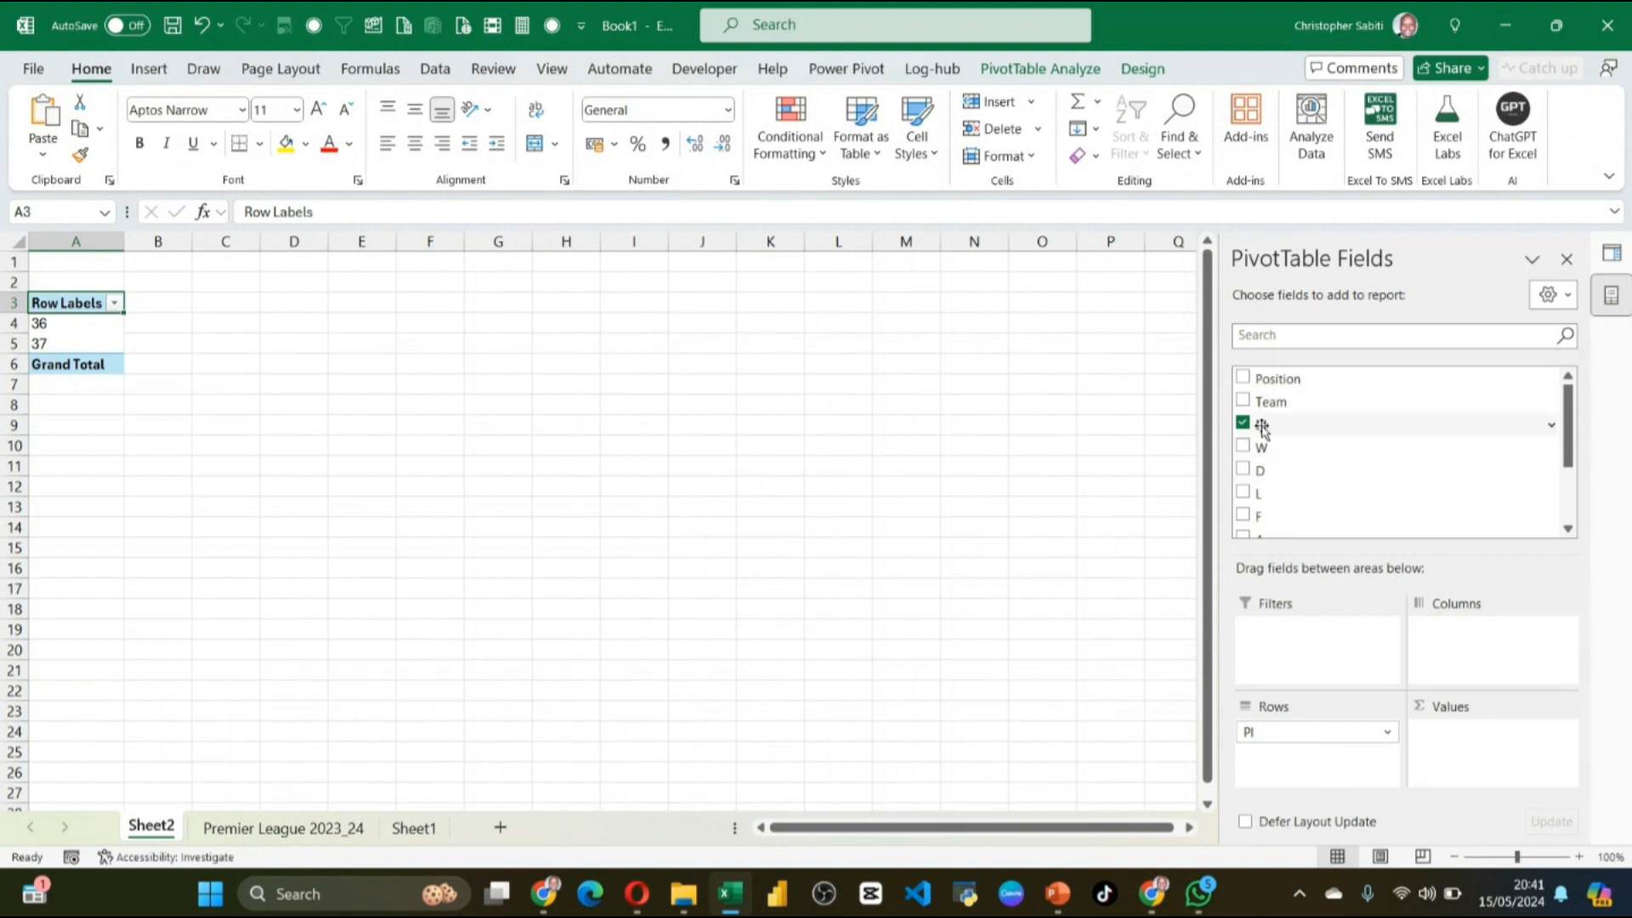
{"action": "left_click_drag", "start_coordinate": [1261, 425], "coordinate": [1475, 748]}
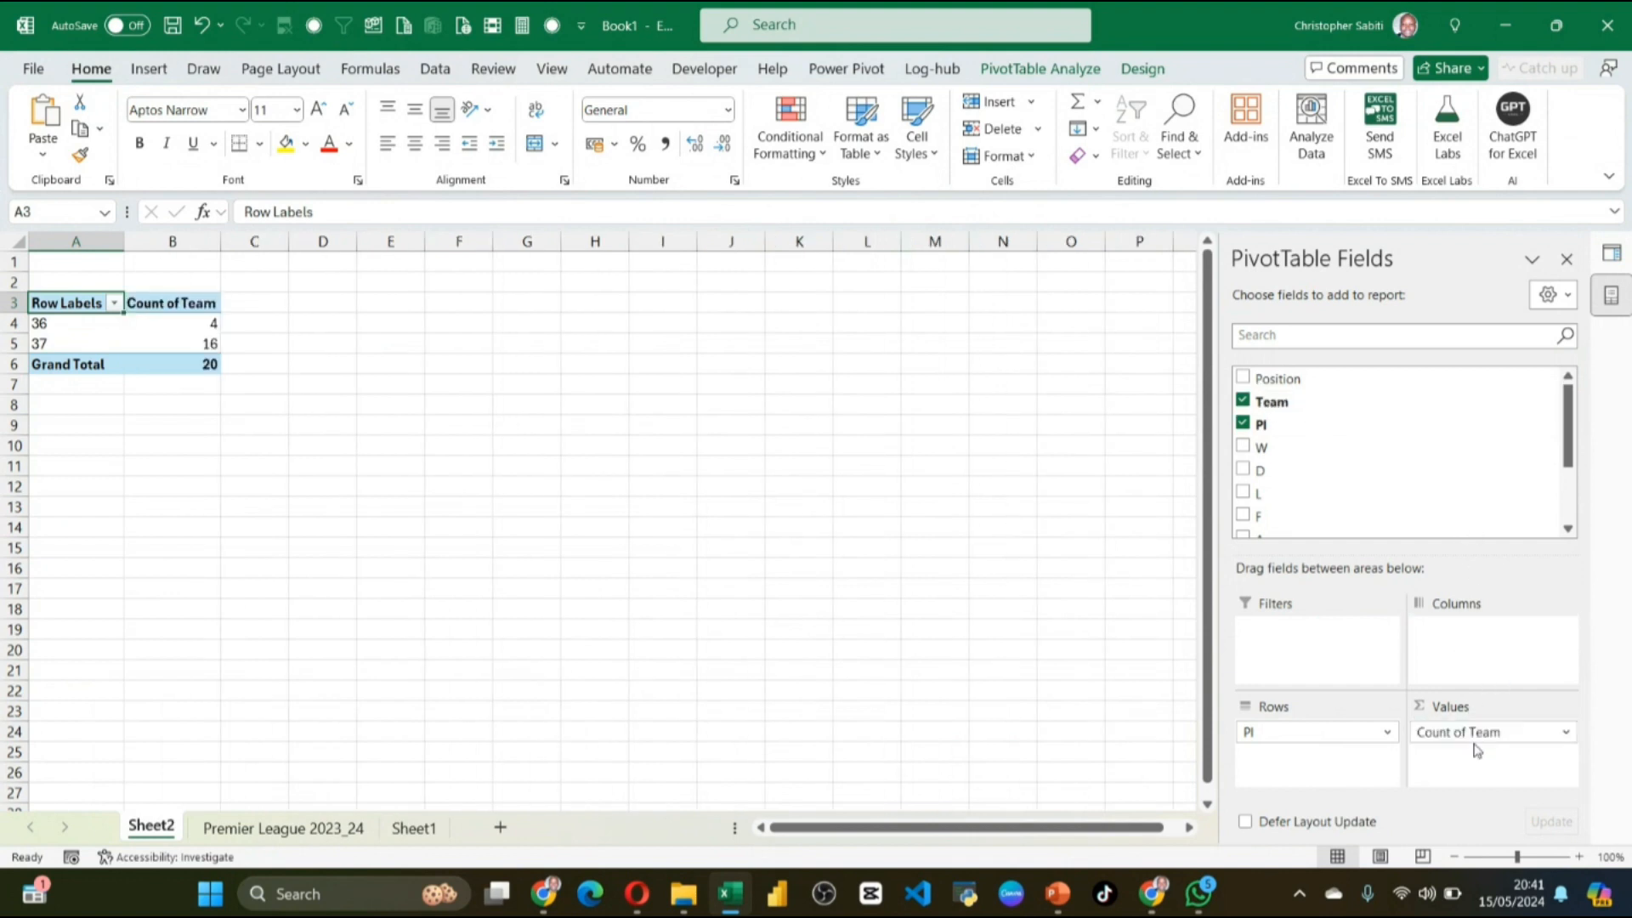
{"action": "left_click", "coordinate": [432, 480]}
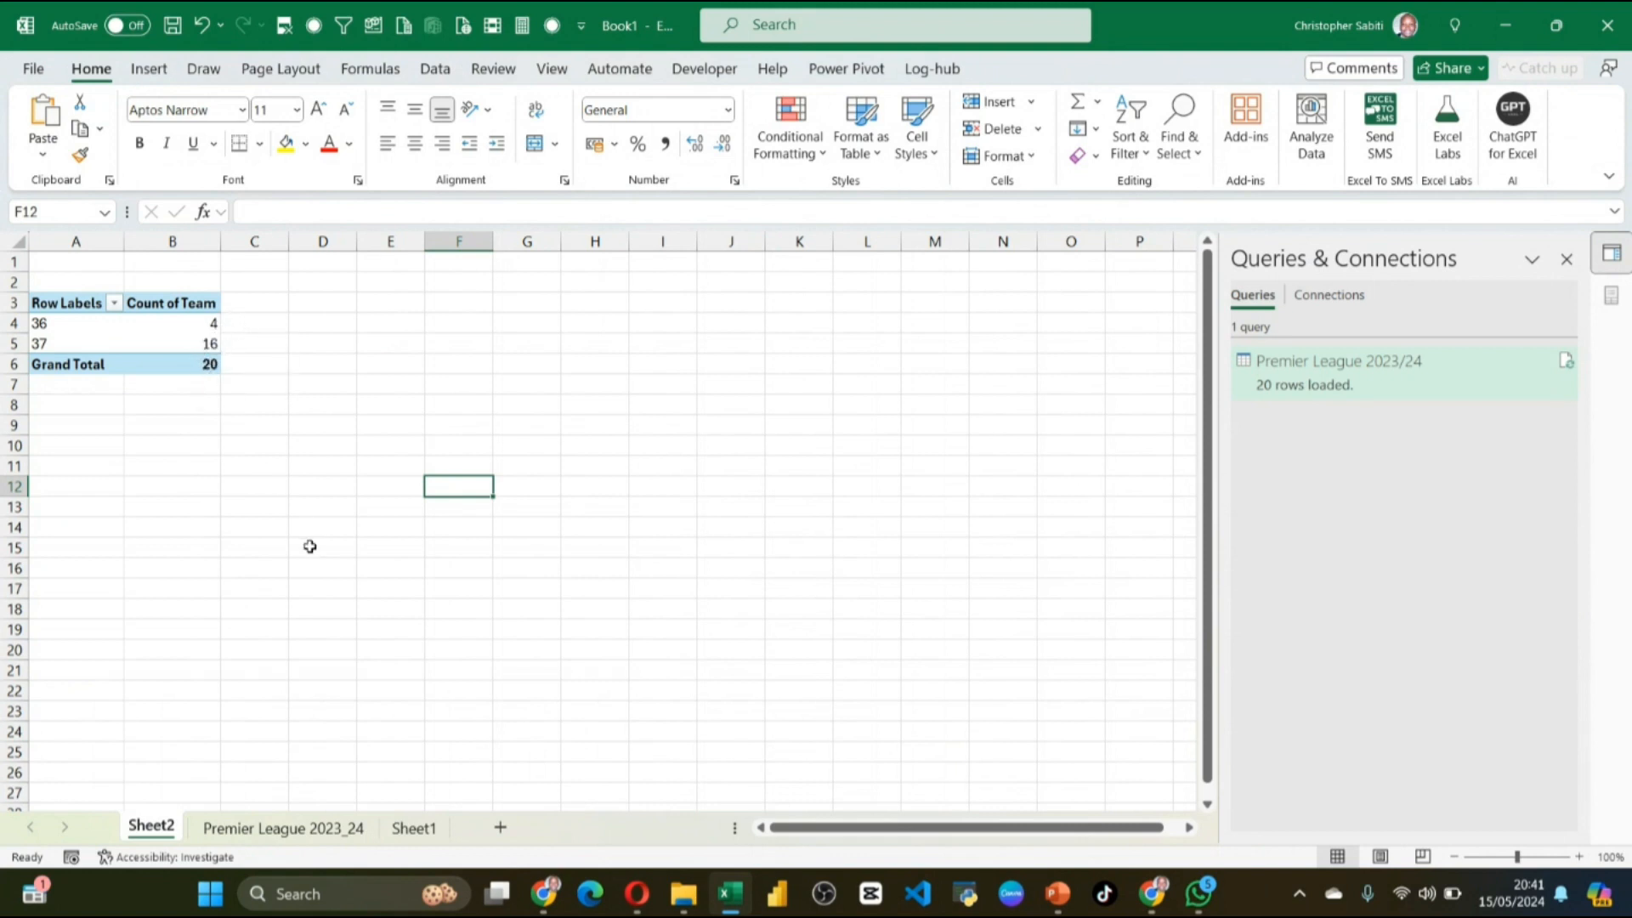
Step: Insert a 2-D stacked column PivotChart based on the whole PivotTable
{"action": "left_click_drag", "start_coordinate": [86, 308], "coordinate": [160, 360]}
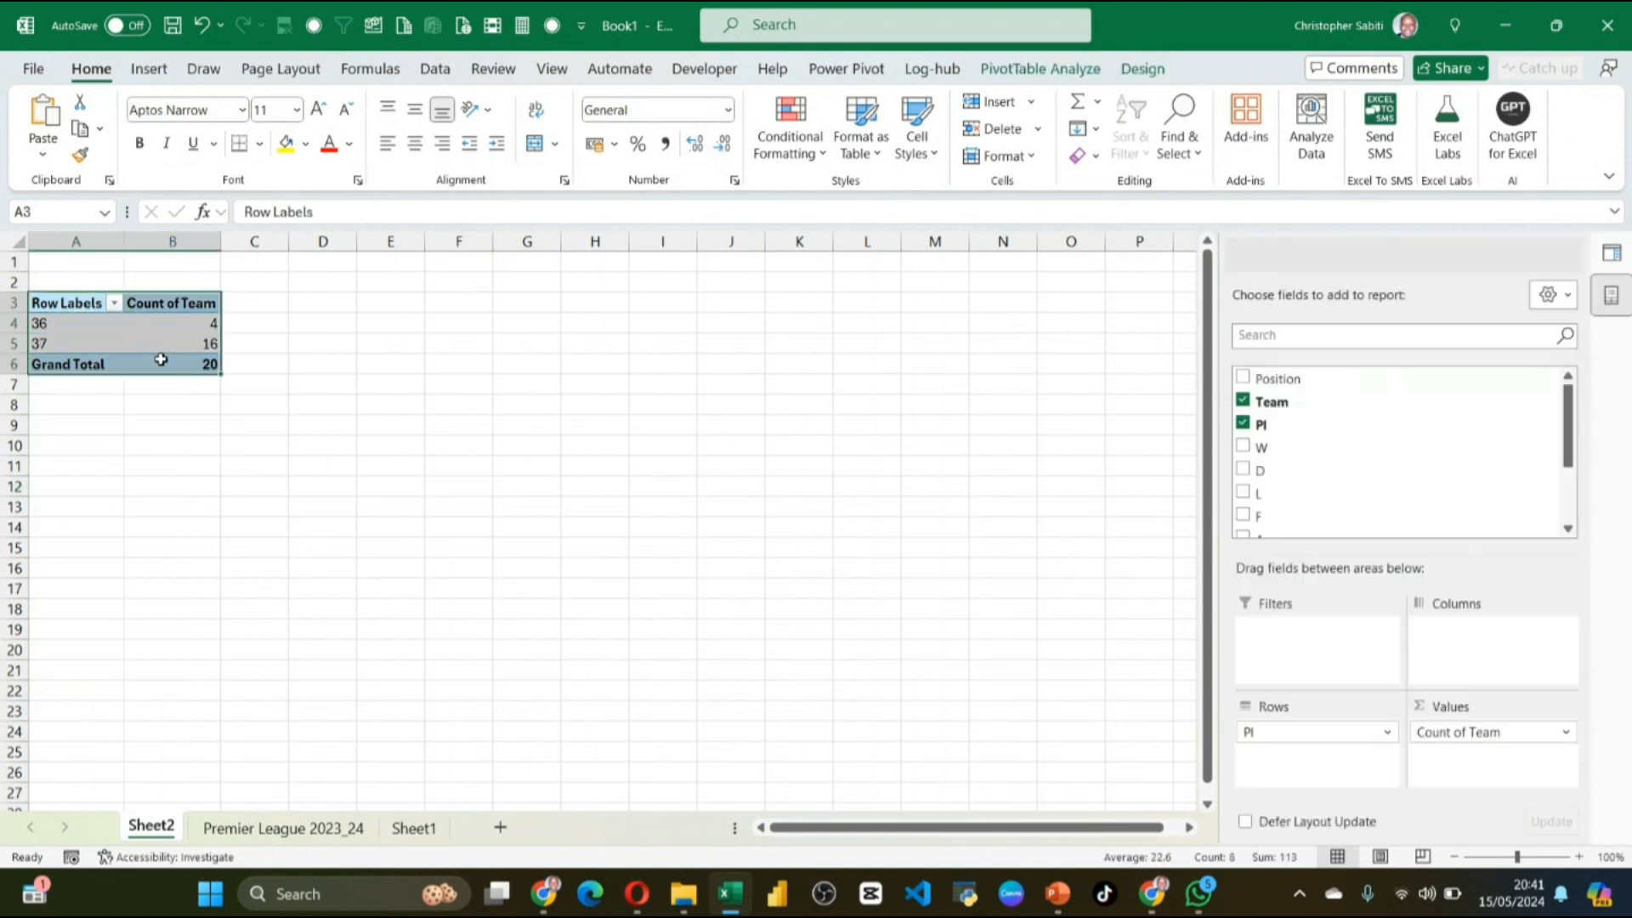
{"action": "left_click", "coordinate": [150, 69]}
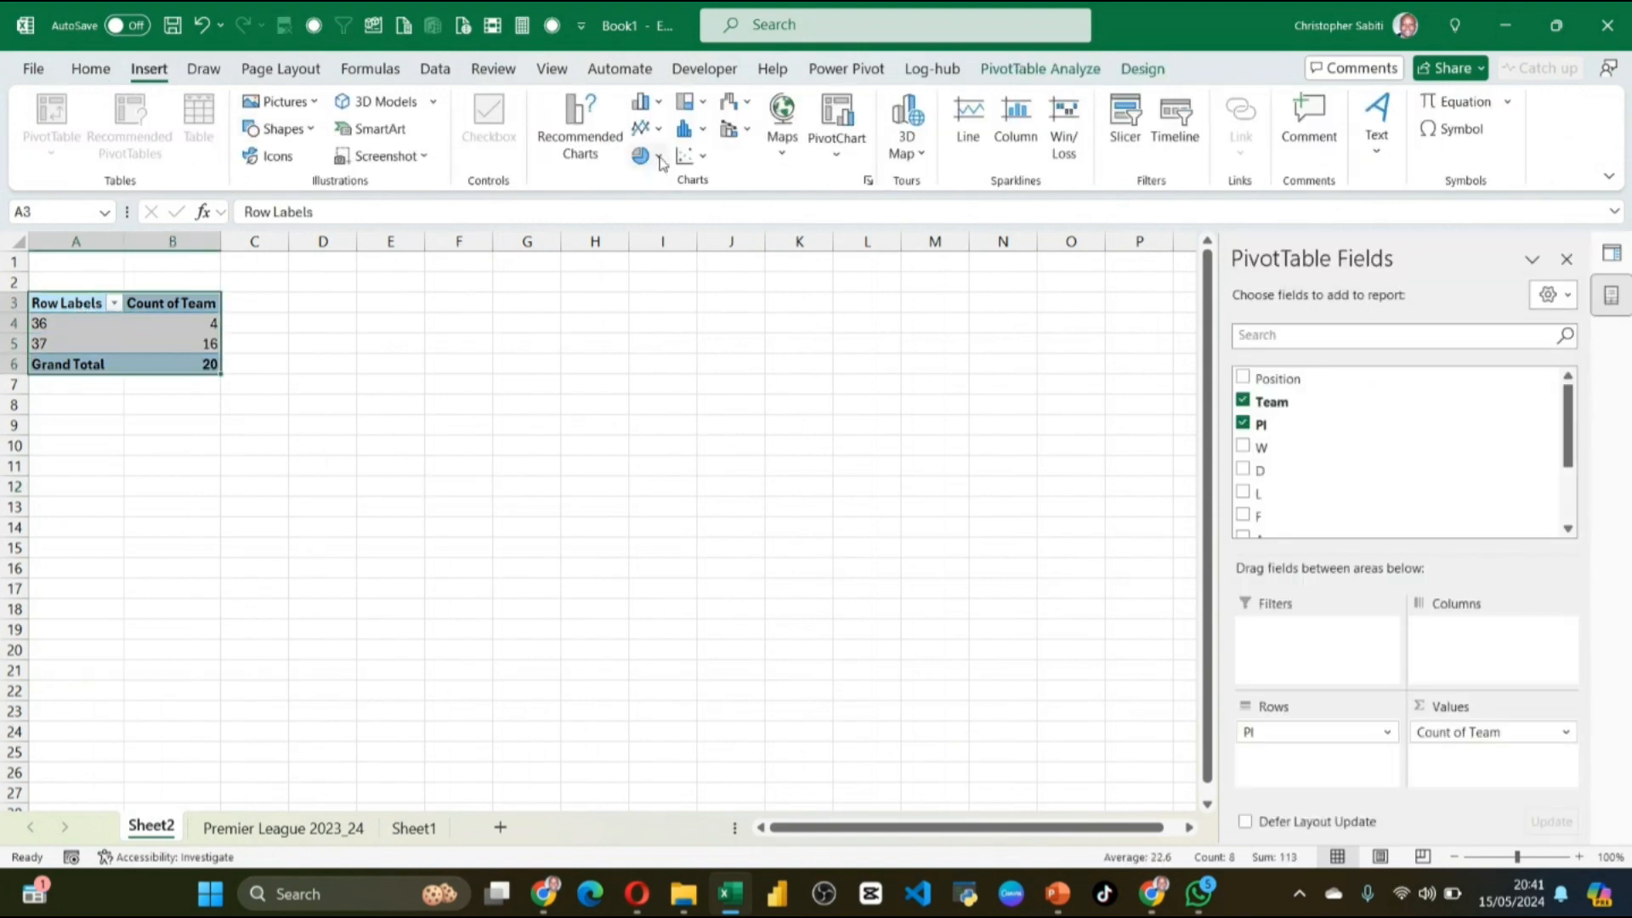
{"action": "left_click", "coordinate": [657, 106]}
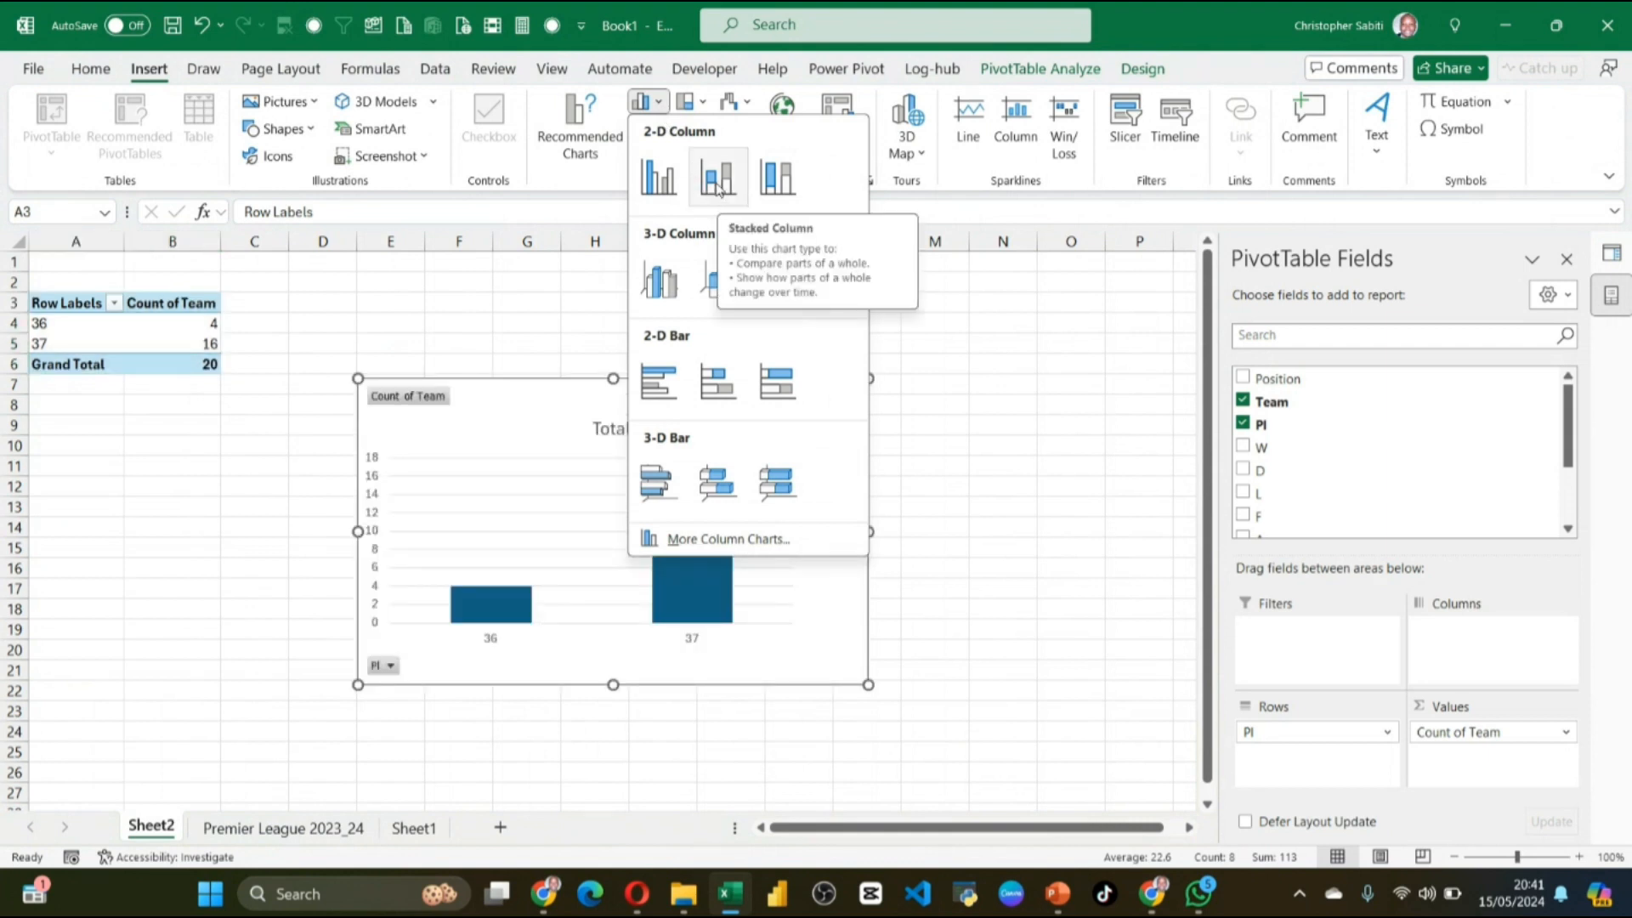
{"action": "left_click", "coordinate": [718, 181]}
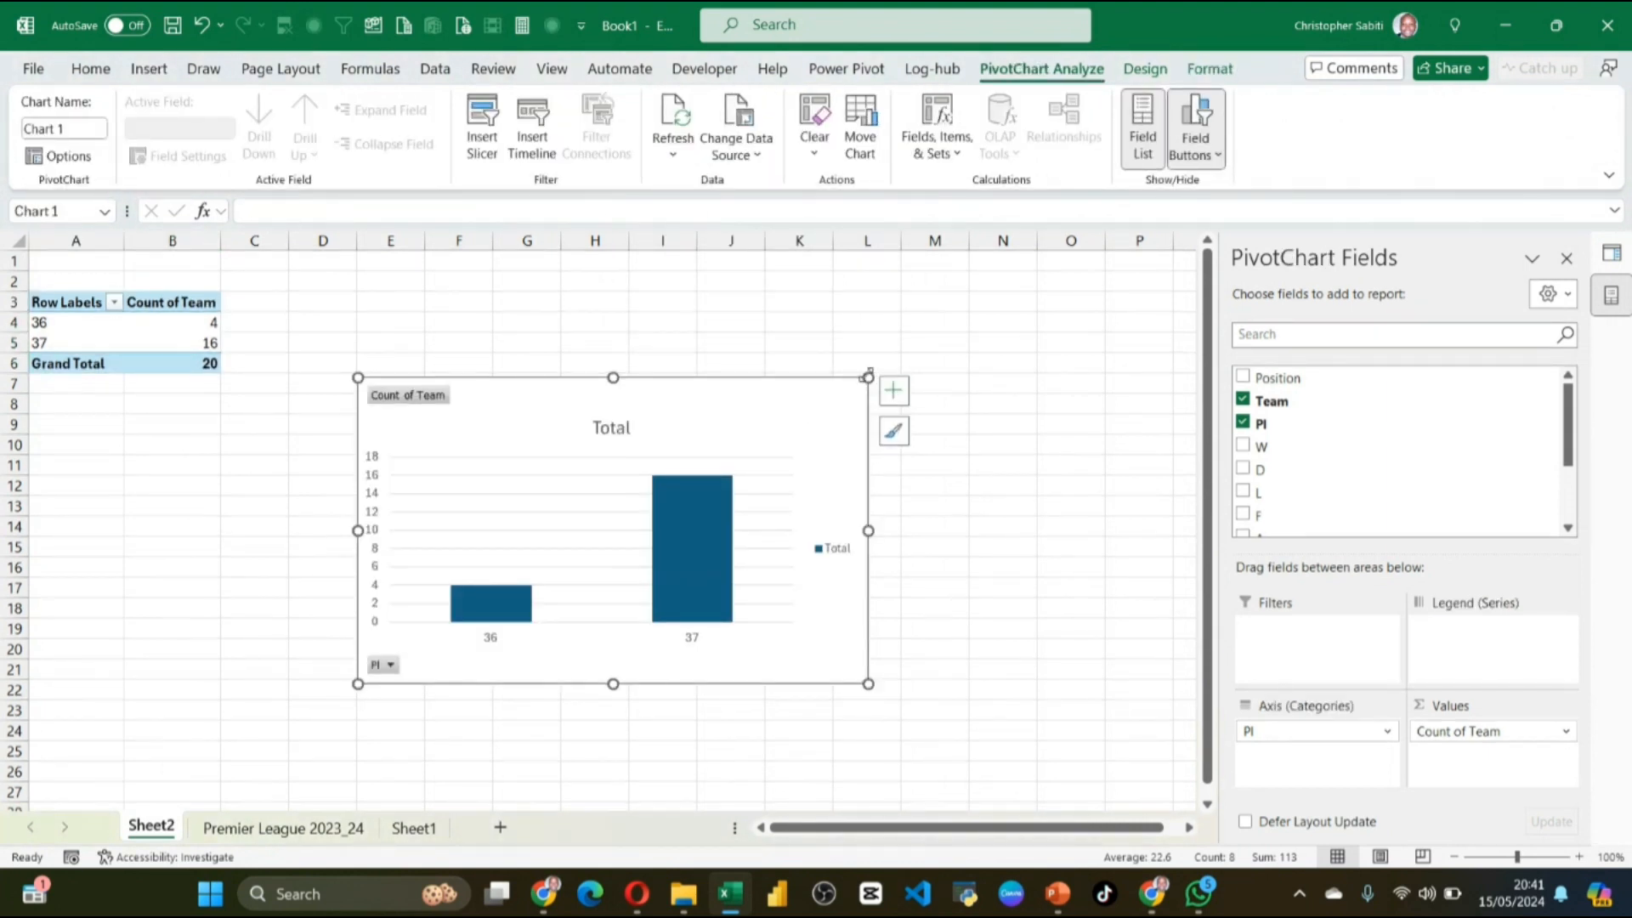
Step: Move the PivotChart up beside the PivotTable, enlarge it slightly, and refresh its data
{"action": "left_click_drag", "start_coordinate": [788, 364], "coordinate": [743, 335]}
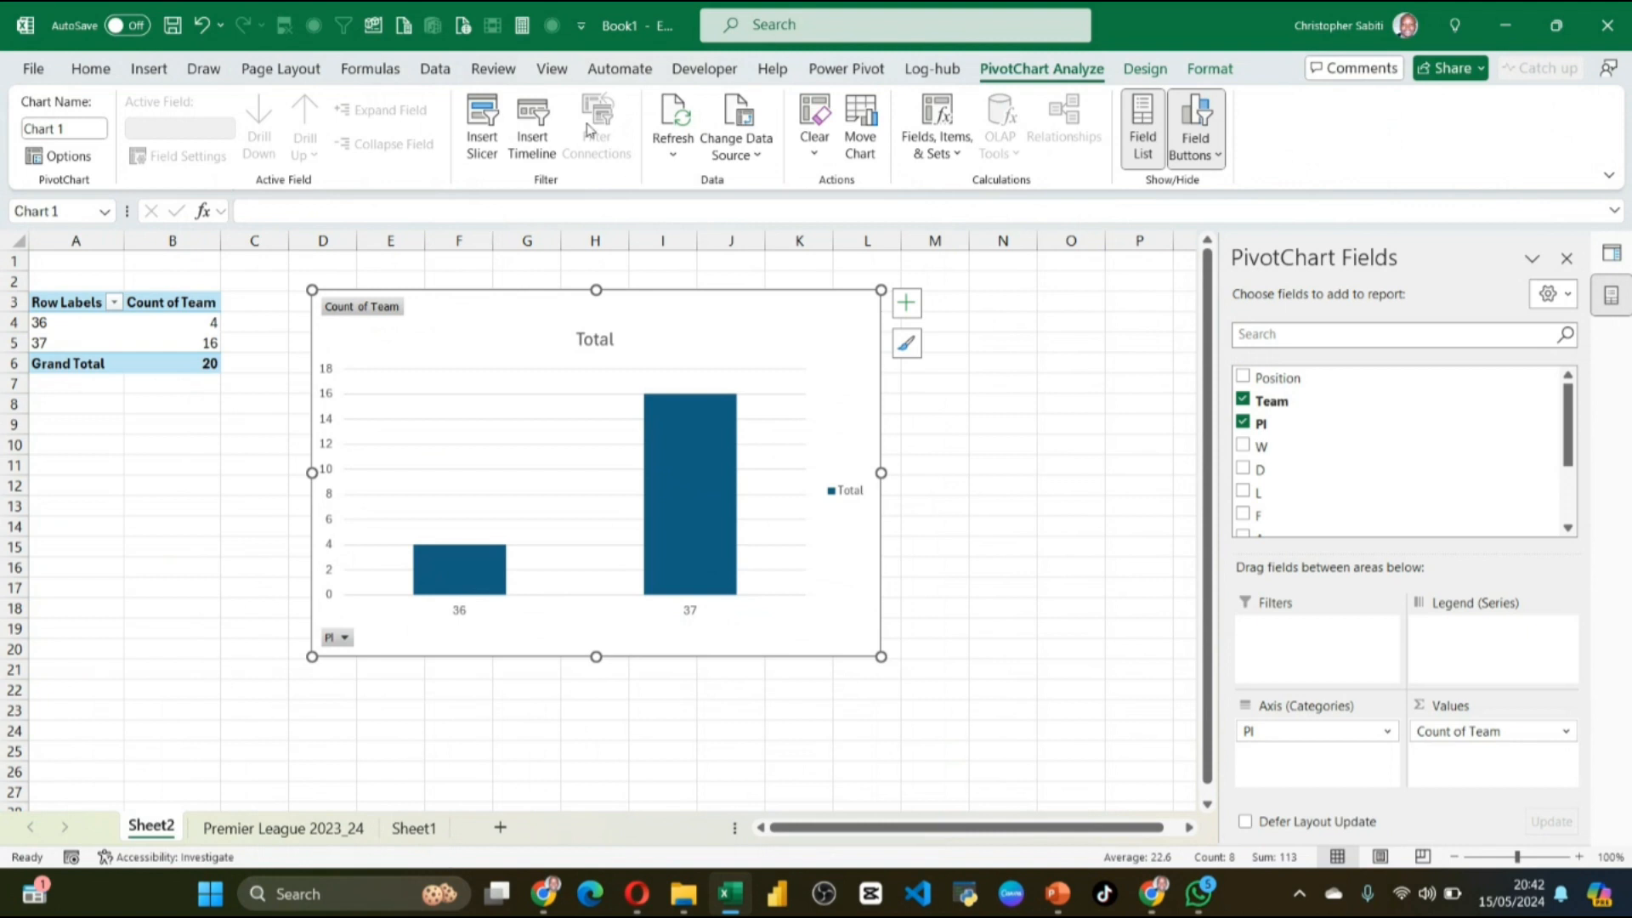
{"action": "left_click", "coordinate": [672, 152]}
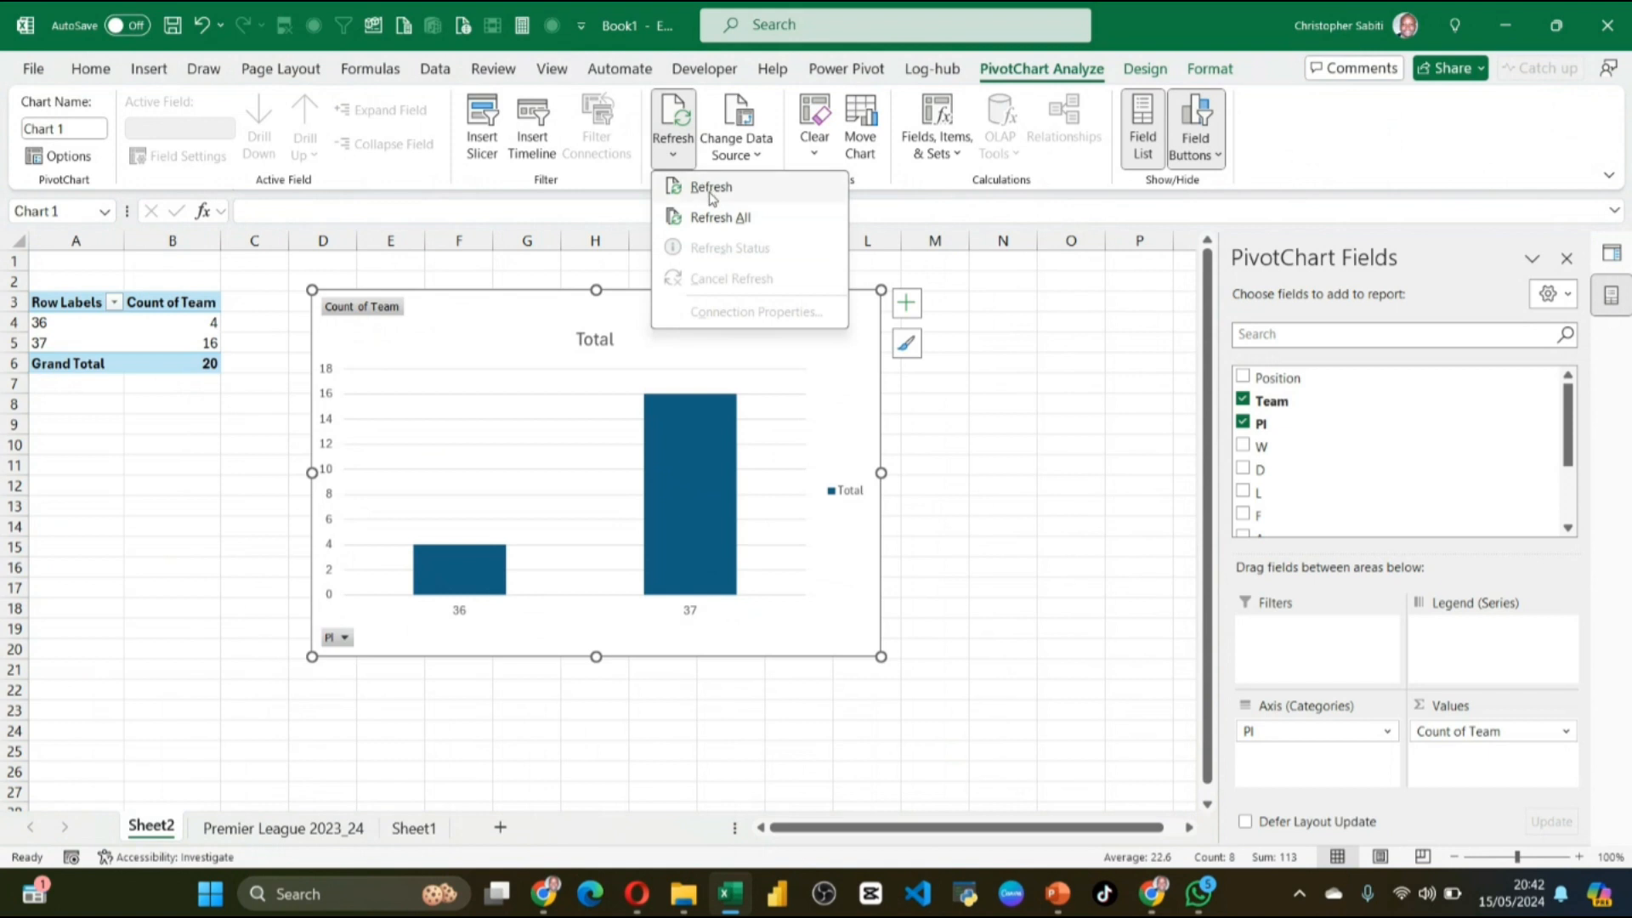
{"action": "left_click", "coordinate": [706, 187]}
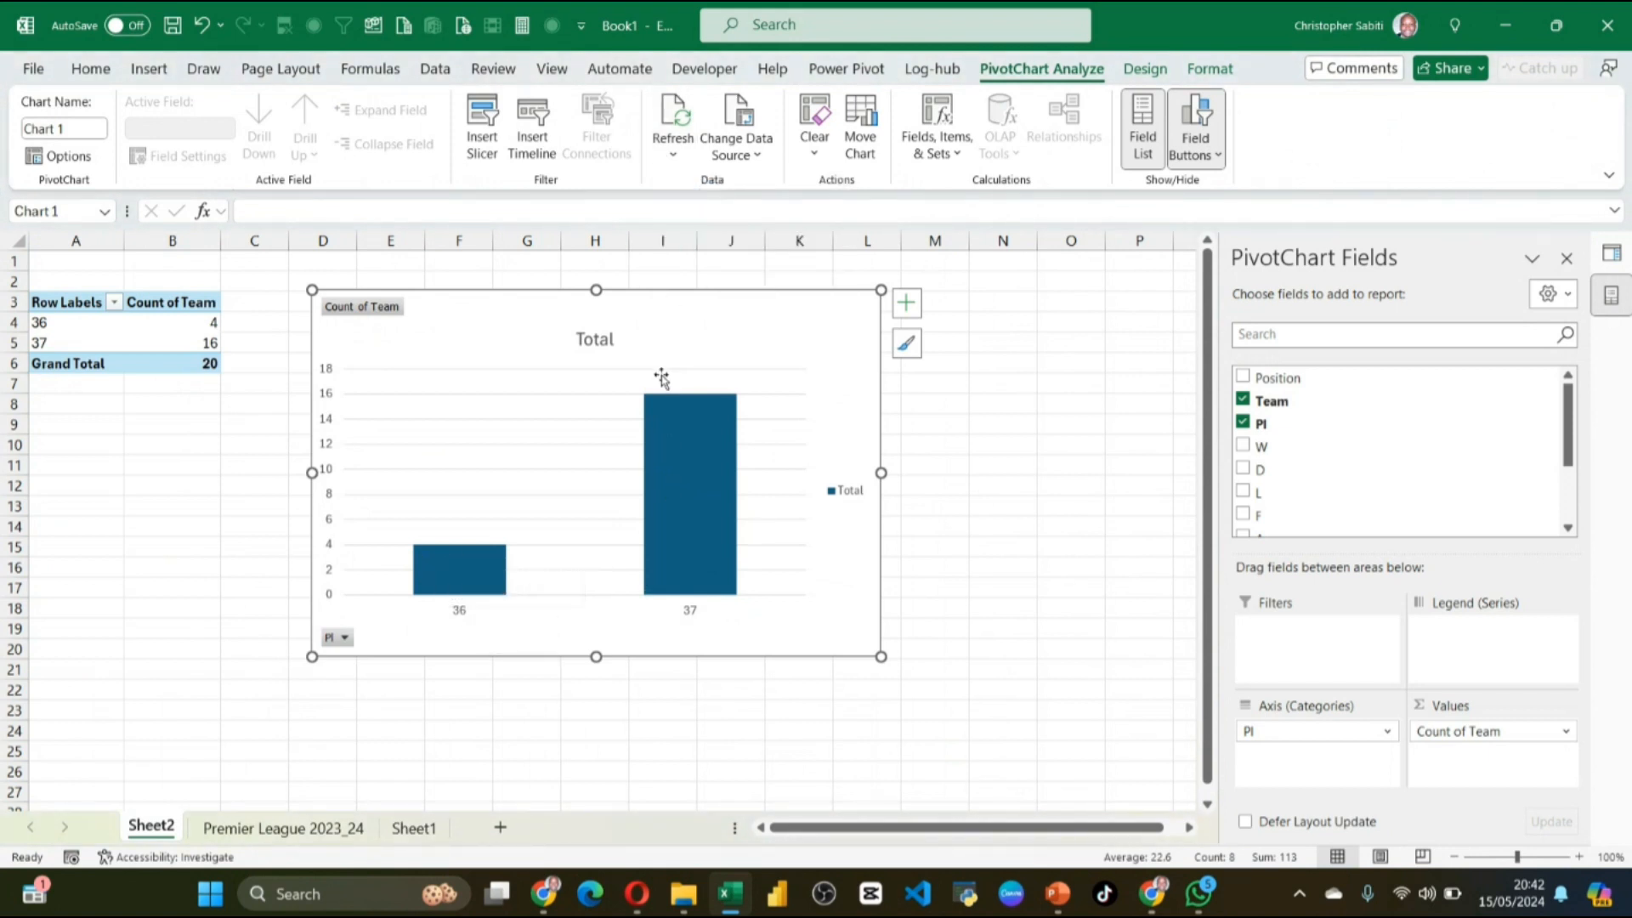
Step: Add data labels to the columns of the PivotChart
{"action": "mouse_move", "coordinate": [672, 518]}
{"action": "left_click", "coordinate": [906, 302]}
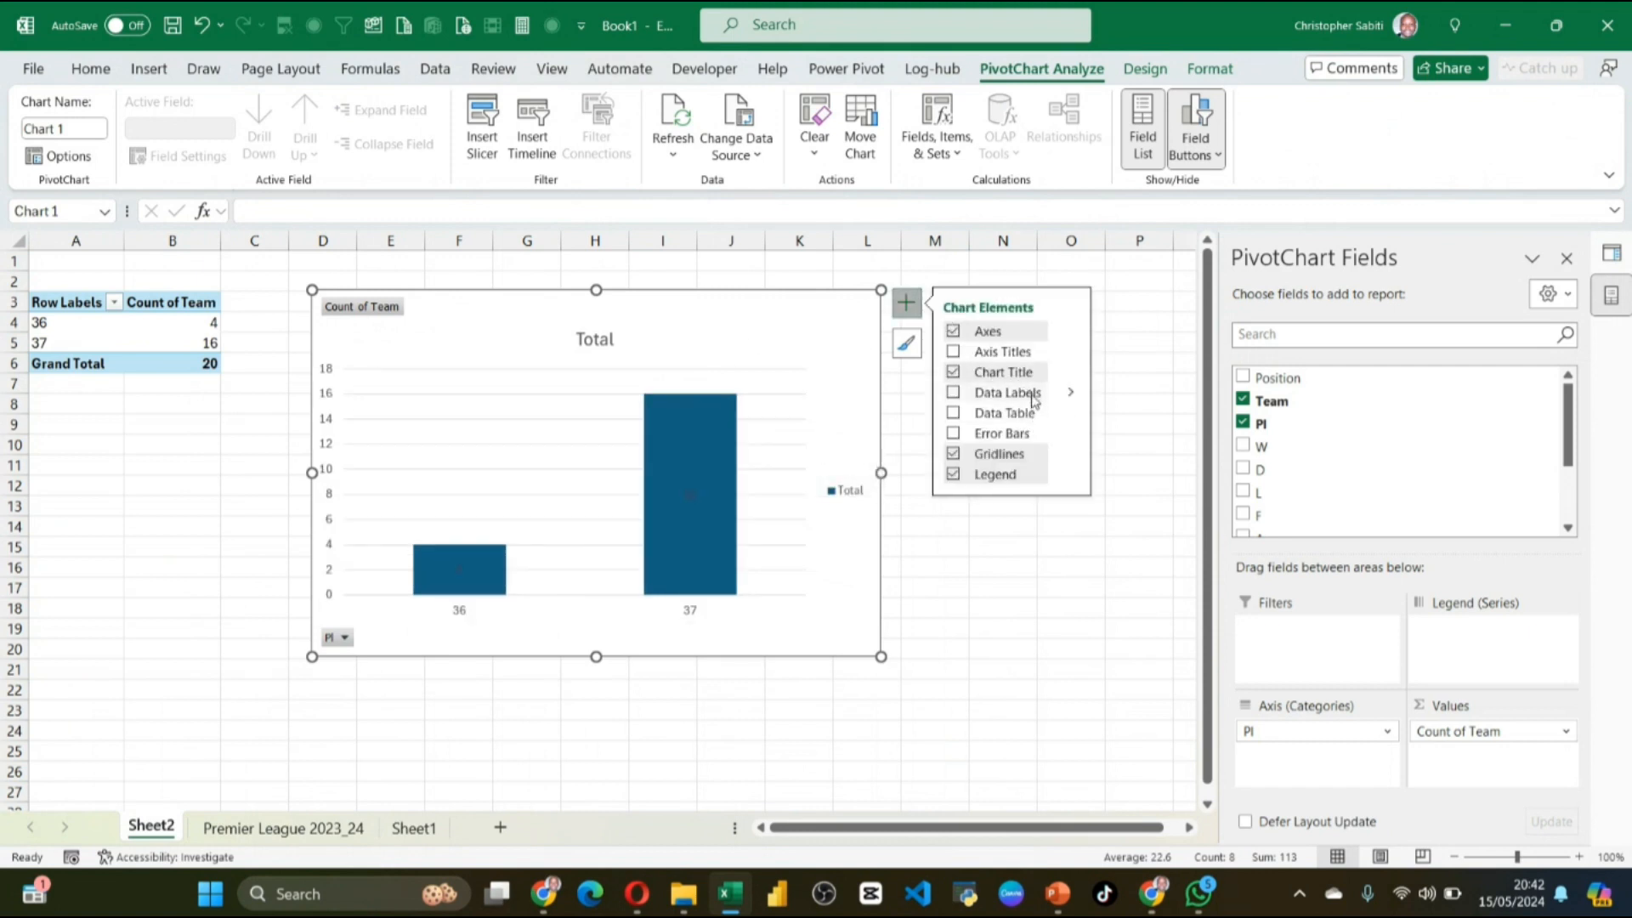
{"action": "left_click", "coordinate": [1003, 394]}
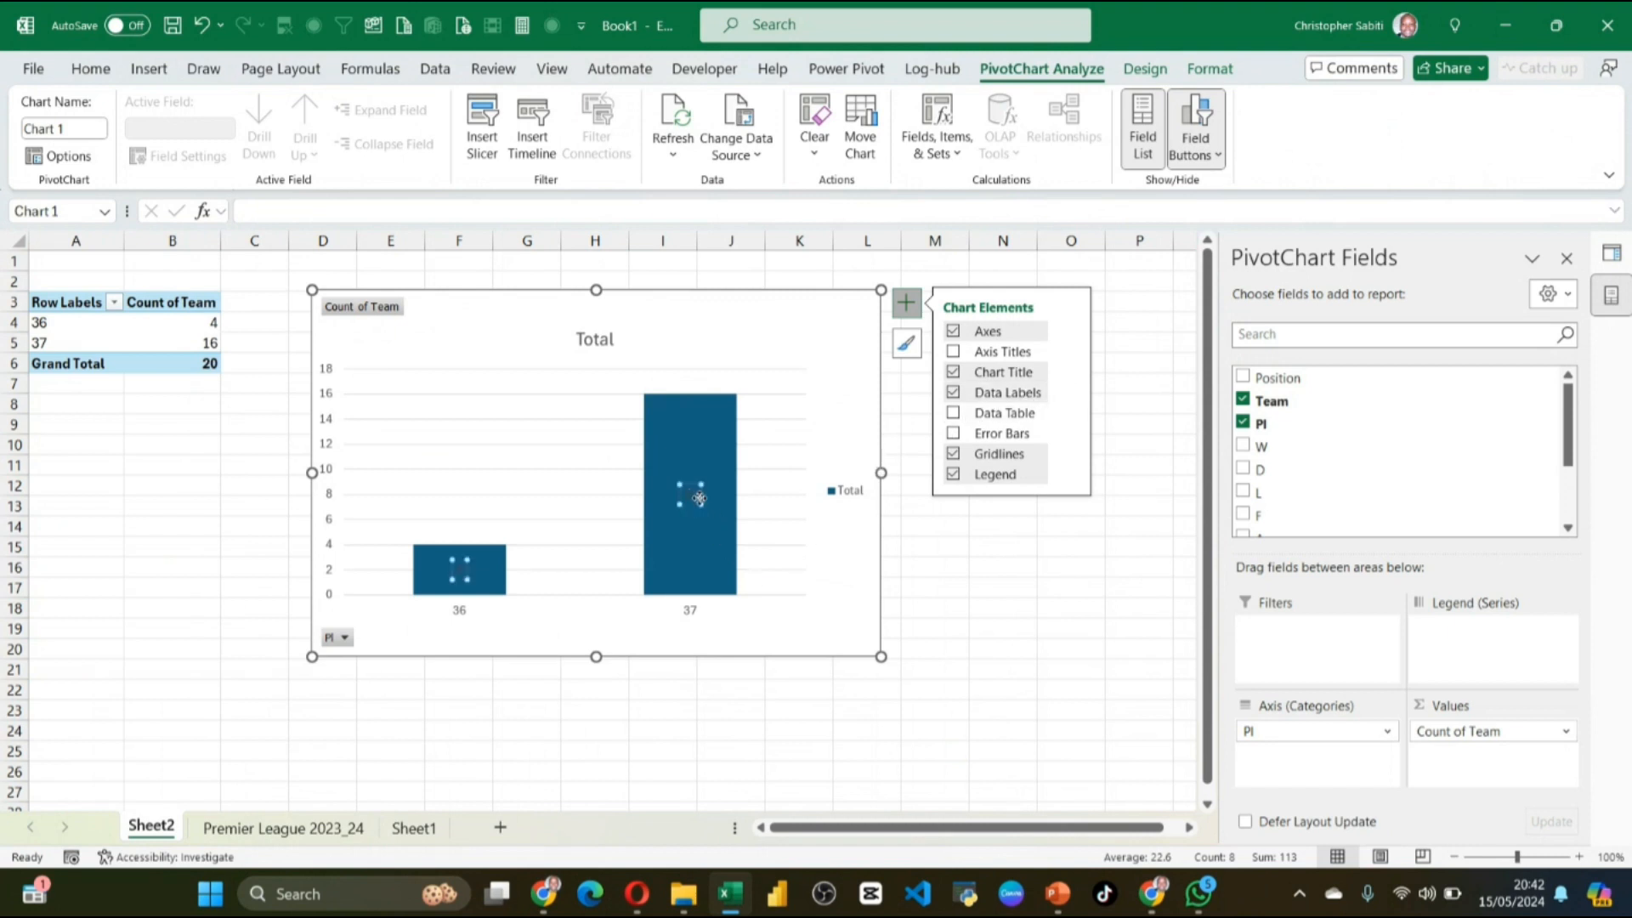
Step: Format the PivotChart's data labels in white at size 24, and move the chart closer to the PivotTable
{"action": "left_click", "coordinate": [90, 68]}
{"action": "left_click", "coordinate": [349, 144]}
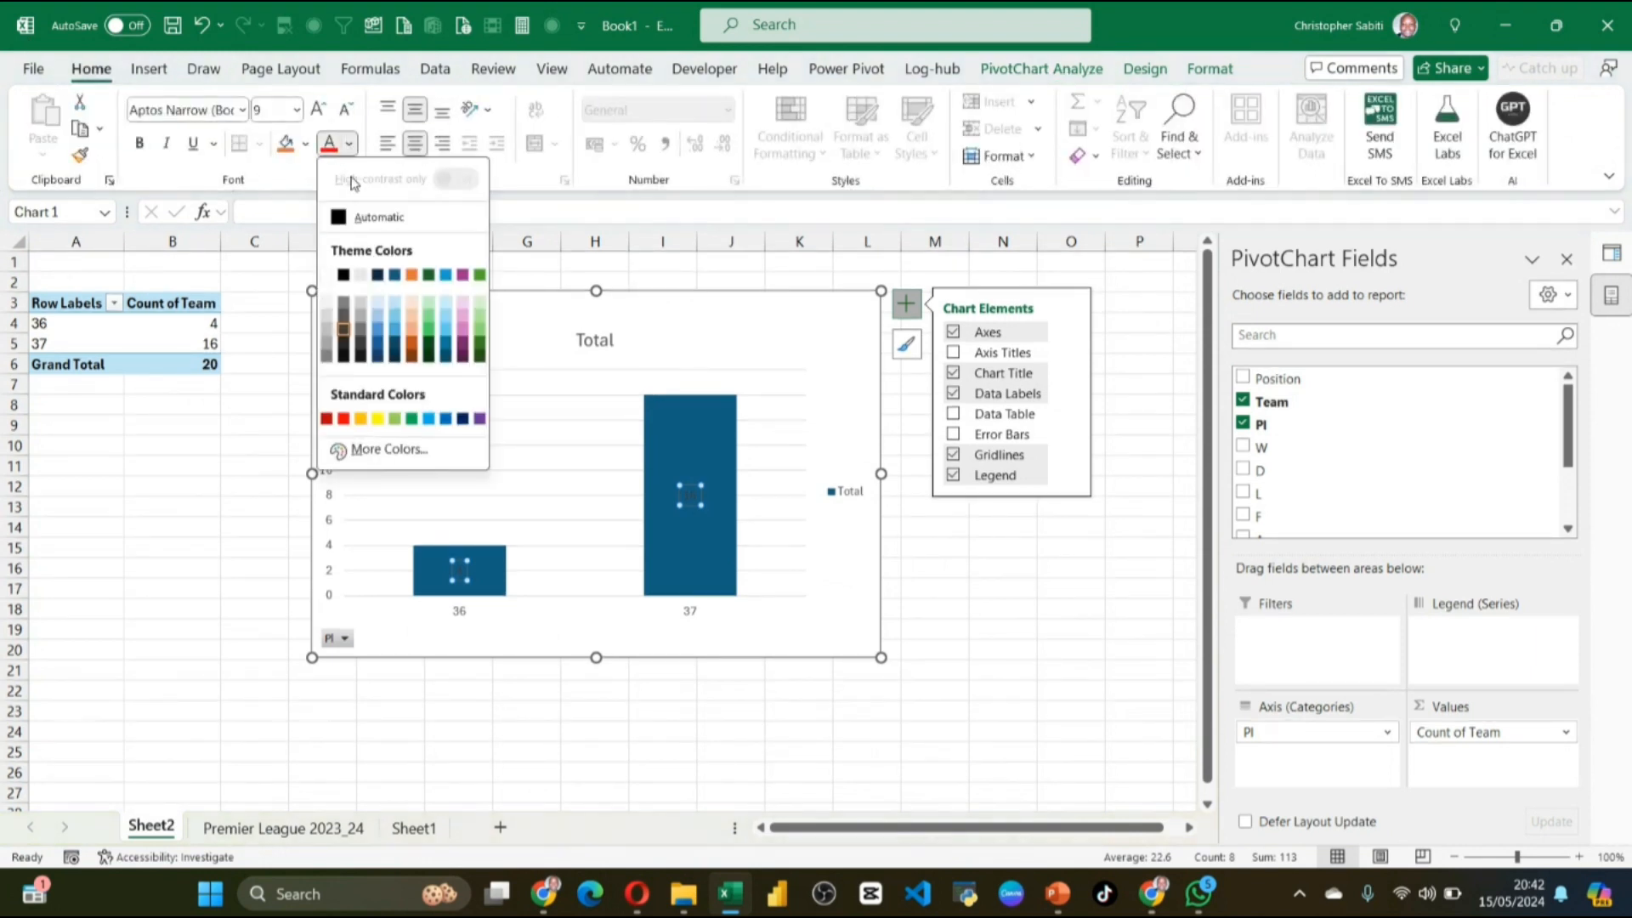
{"action": "left_click", "coordinate": [326, 275]}
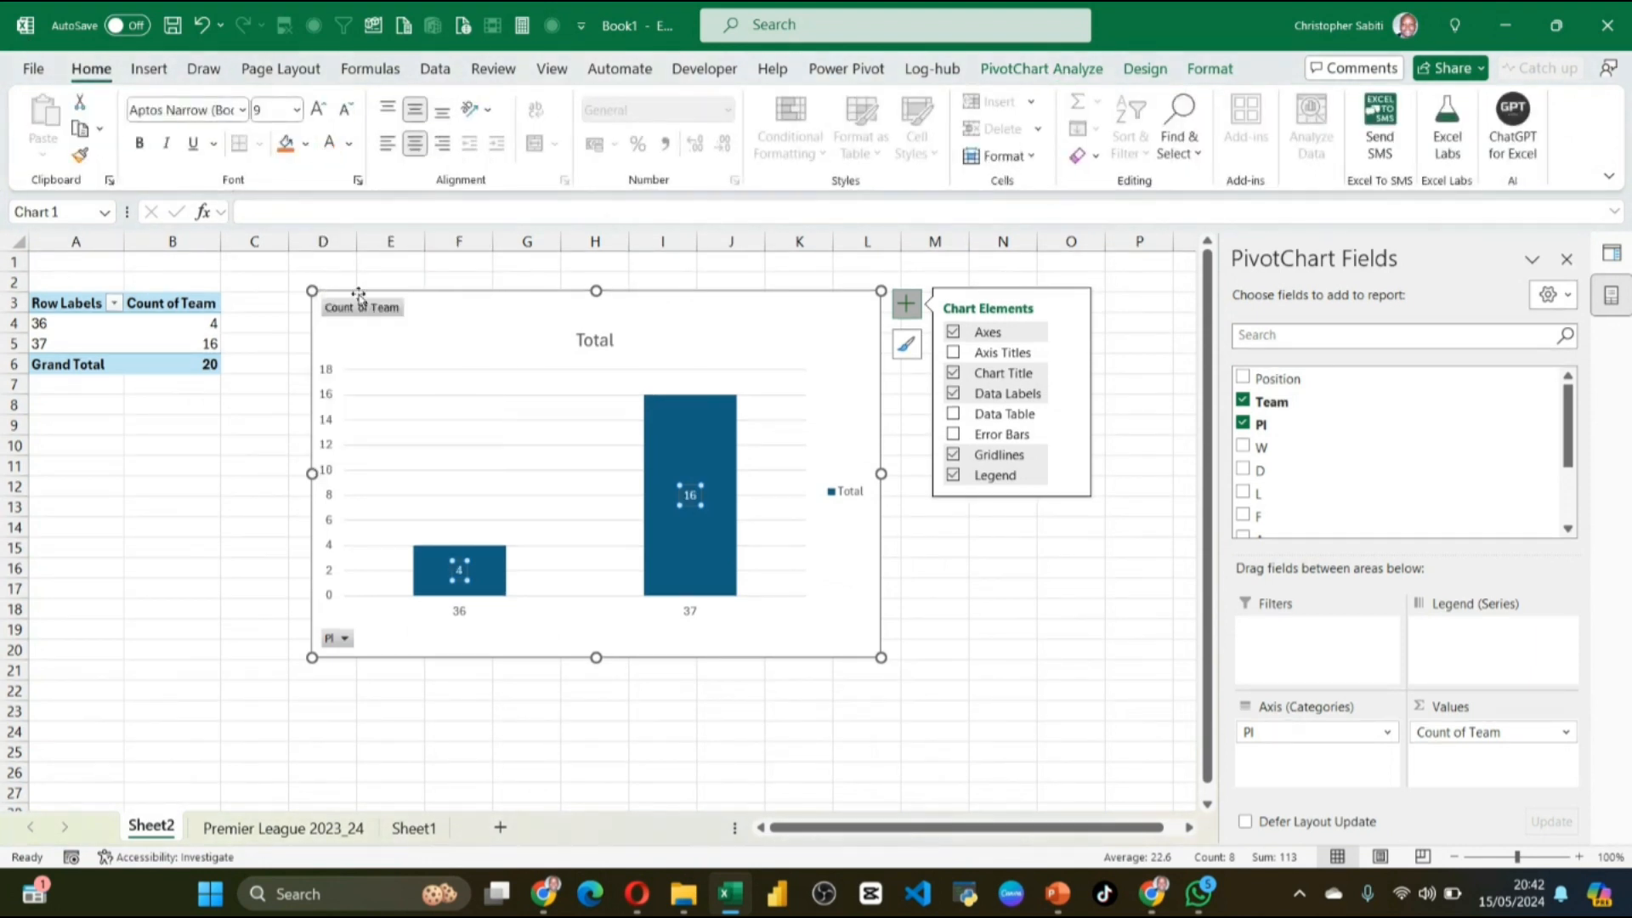
{"action": "left_click", "coordinate": [321, 111]}
{"action": "left_click", "coordinate": [322, 110]}
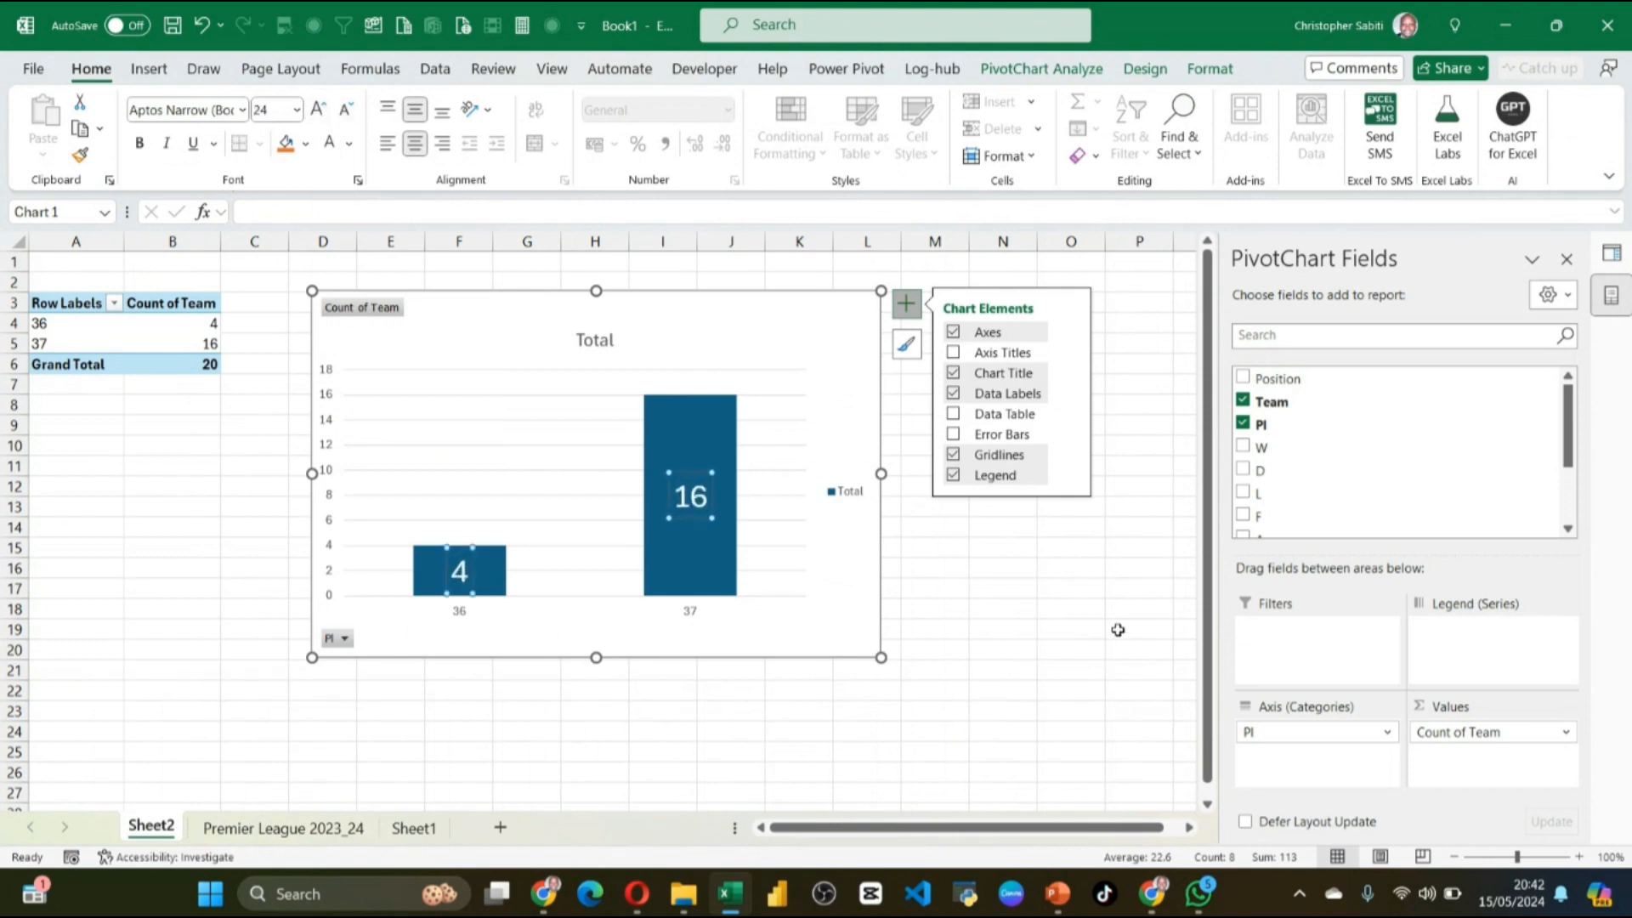
{"action": "left_click", "coordinate": [1099, 609]}
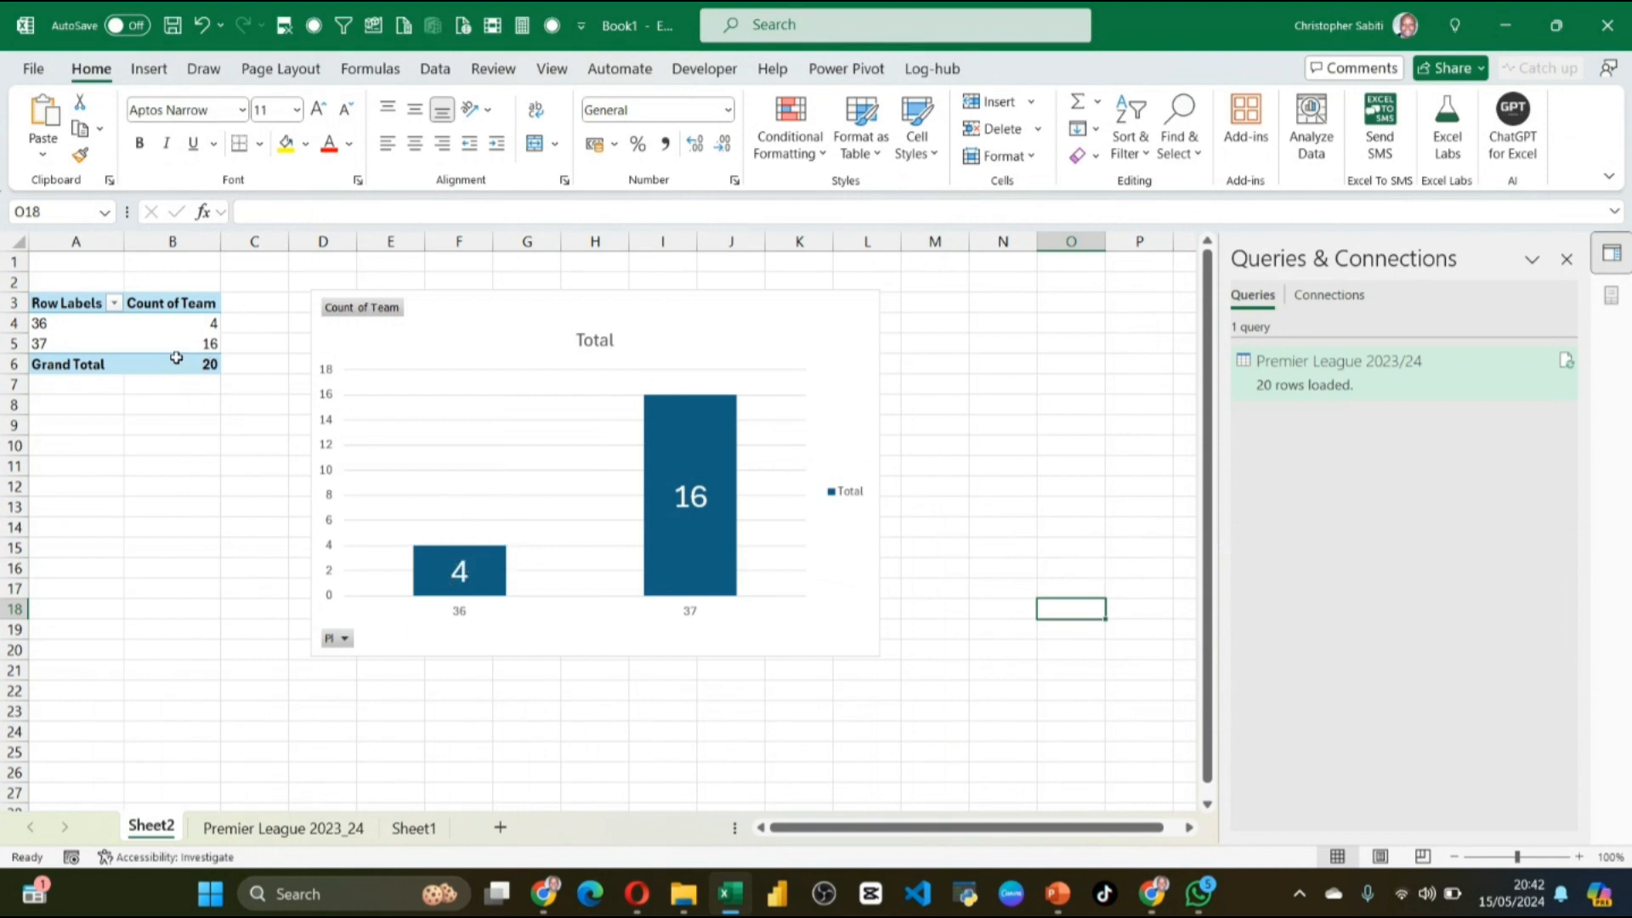
{"action": "left_click_drag", "start_coordinate": [445, 311], "coordinate": [402, 293]}
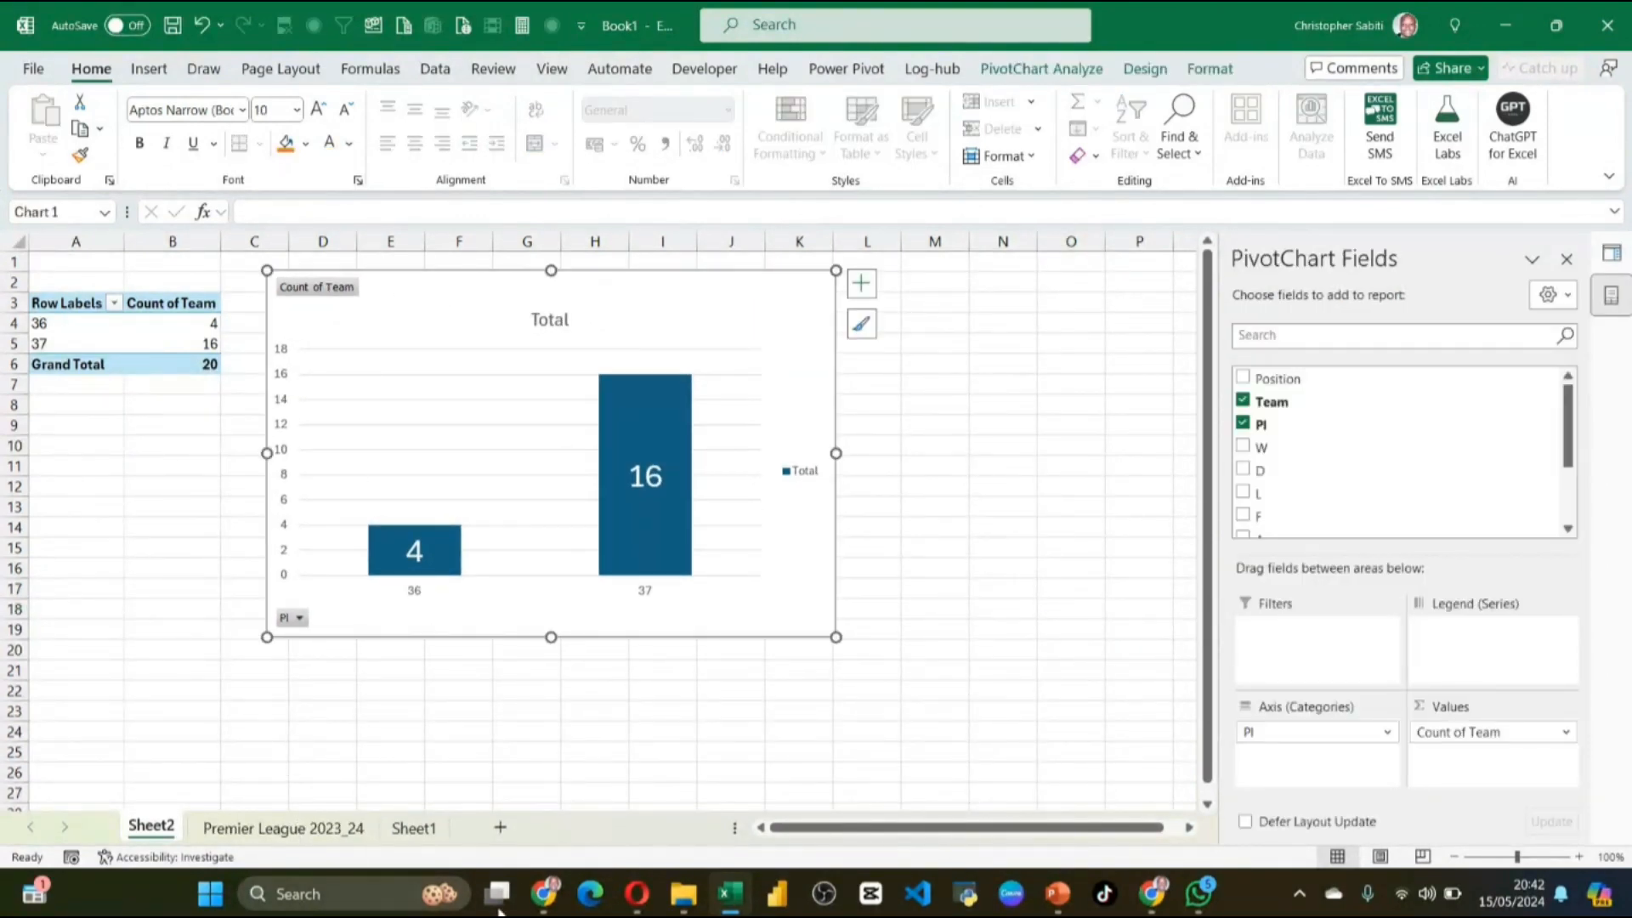
Step: Switch to Chrome to examine the Pl values in the Sky Sports Premier League table, and return to the Excel workbook
{"action": "mouse_move", "coordinate": [544, 892]}
{"action": "left_click", "coordinate": [476, 770]}
{"action": "scroll", "coordinate": [448, 366], "scroll_direction": "up", "scroll_amount": 6}
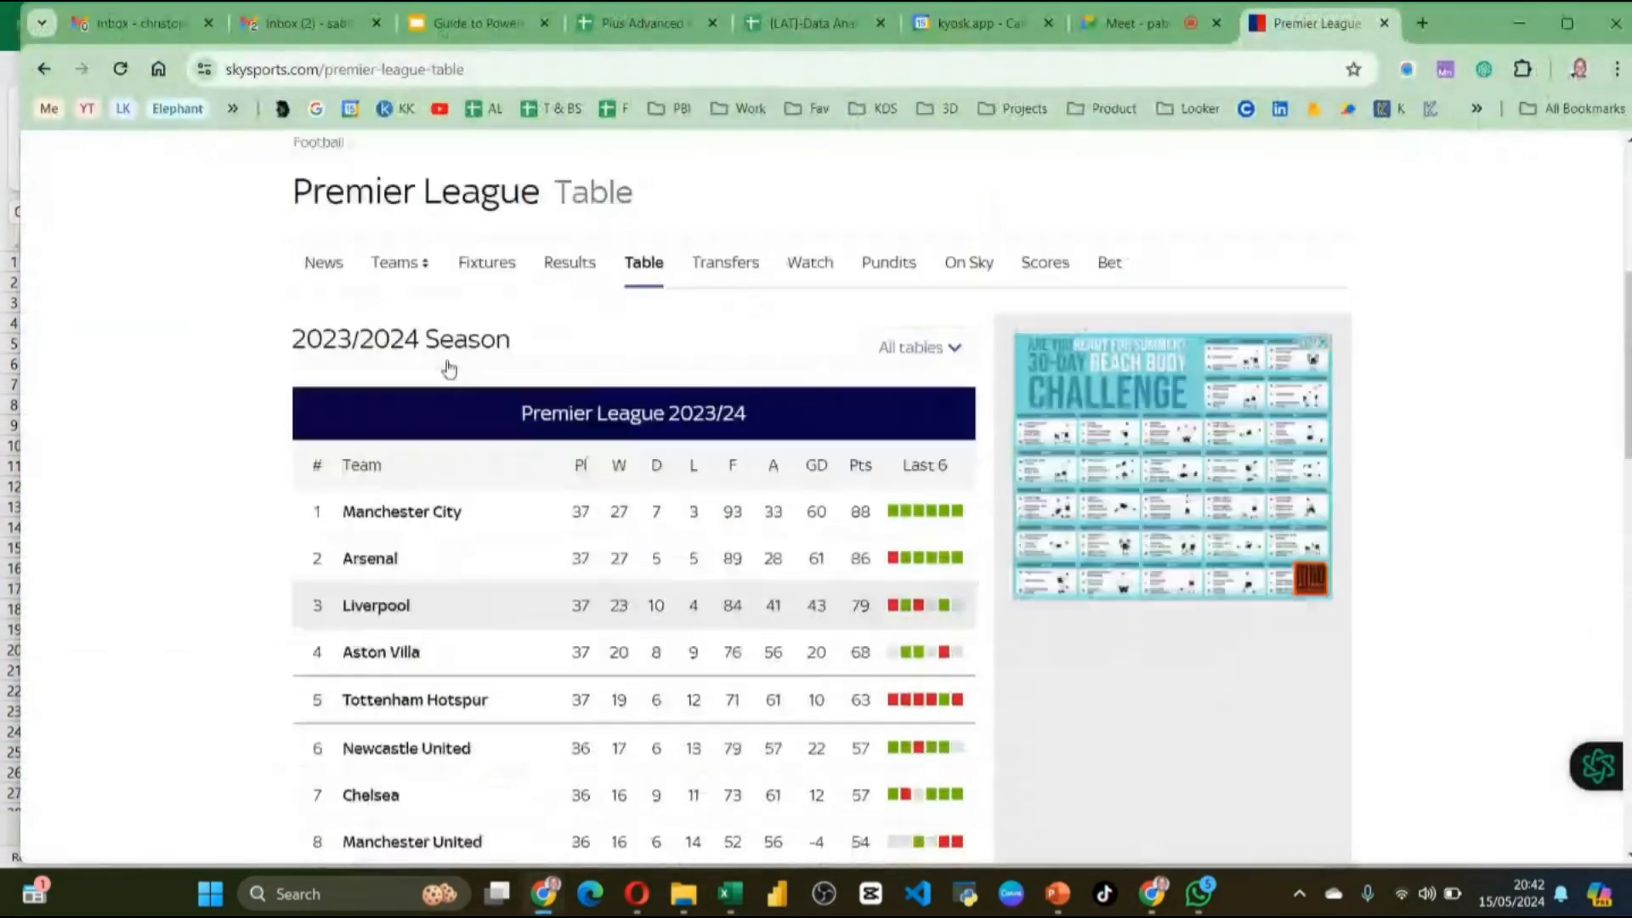
{"action": "scroll", "coordinate": [448, 367], "scroll_direction": "down", "scroll_amount": 3}
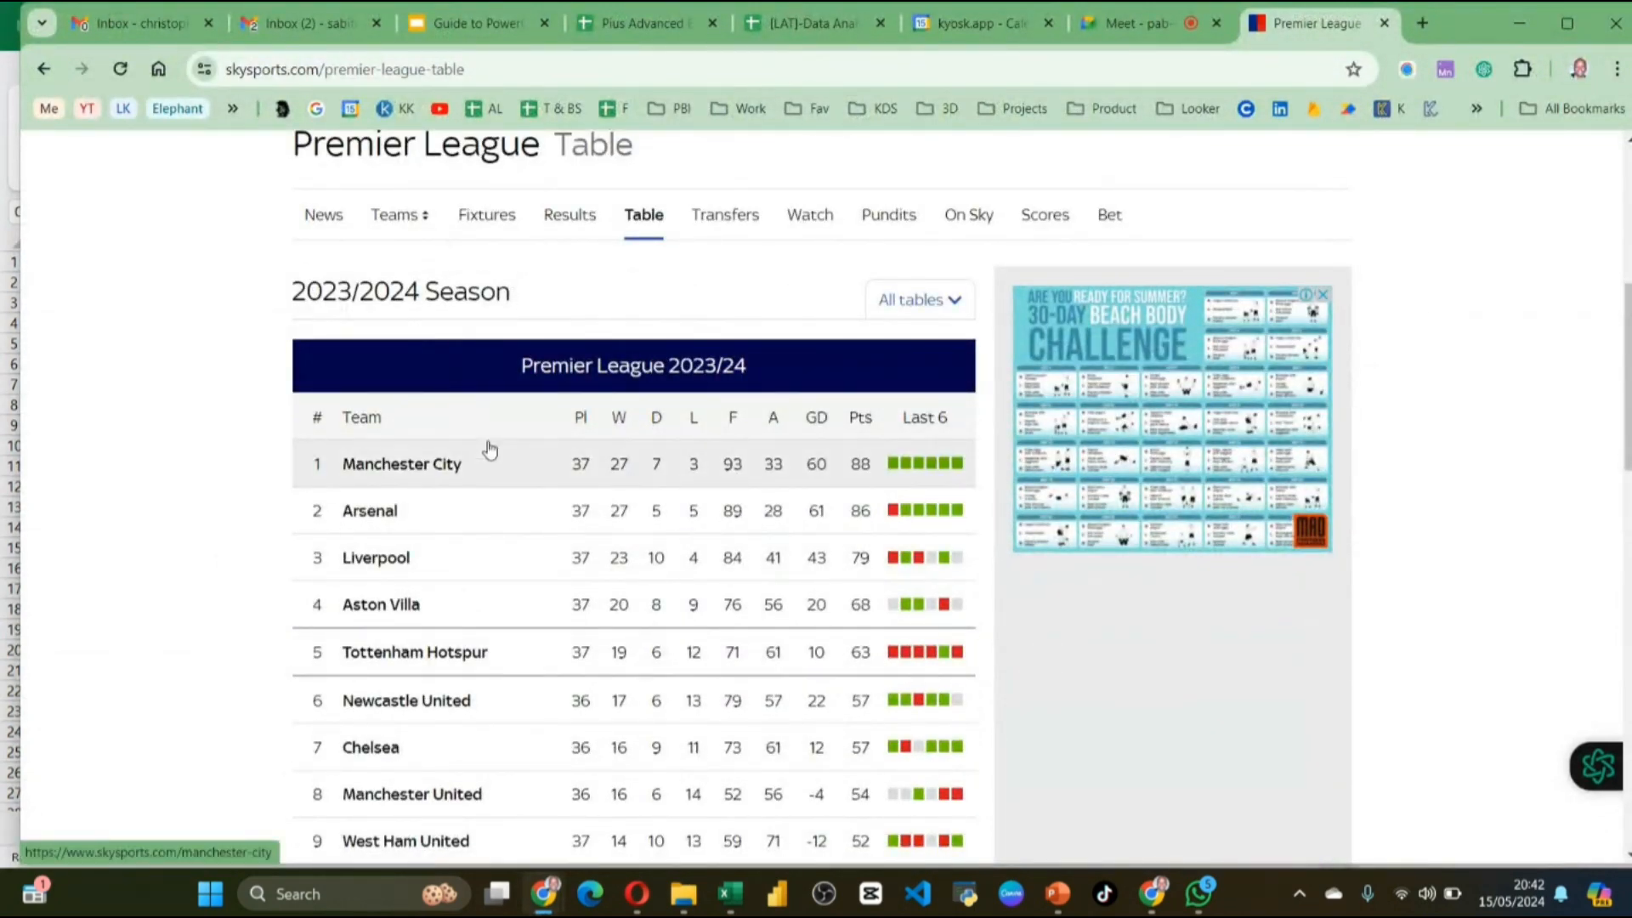
{"action": "scroll", "coordinate": [529, 459], "scroll_direction": "down", "scroll_amount": 3}
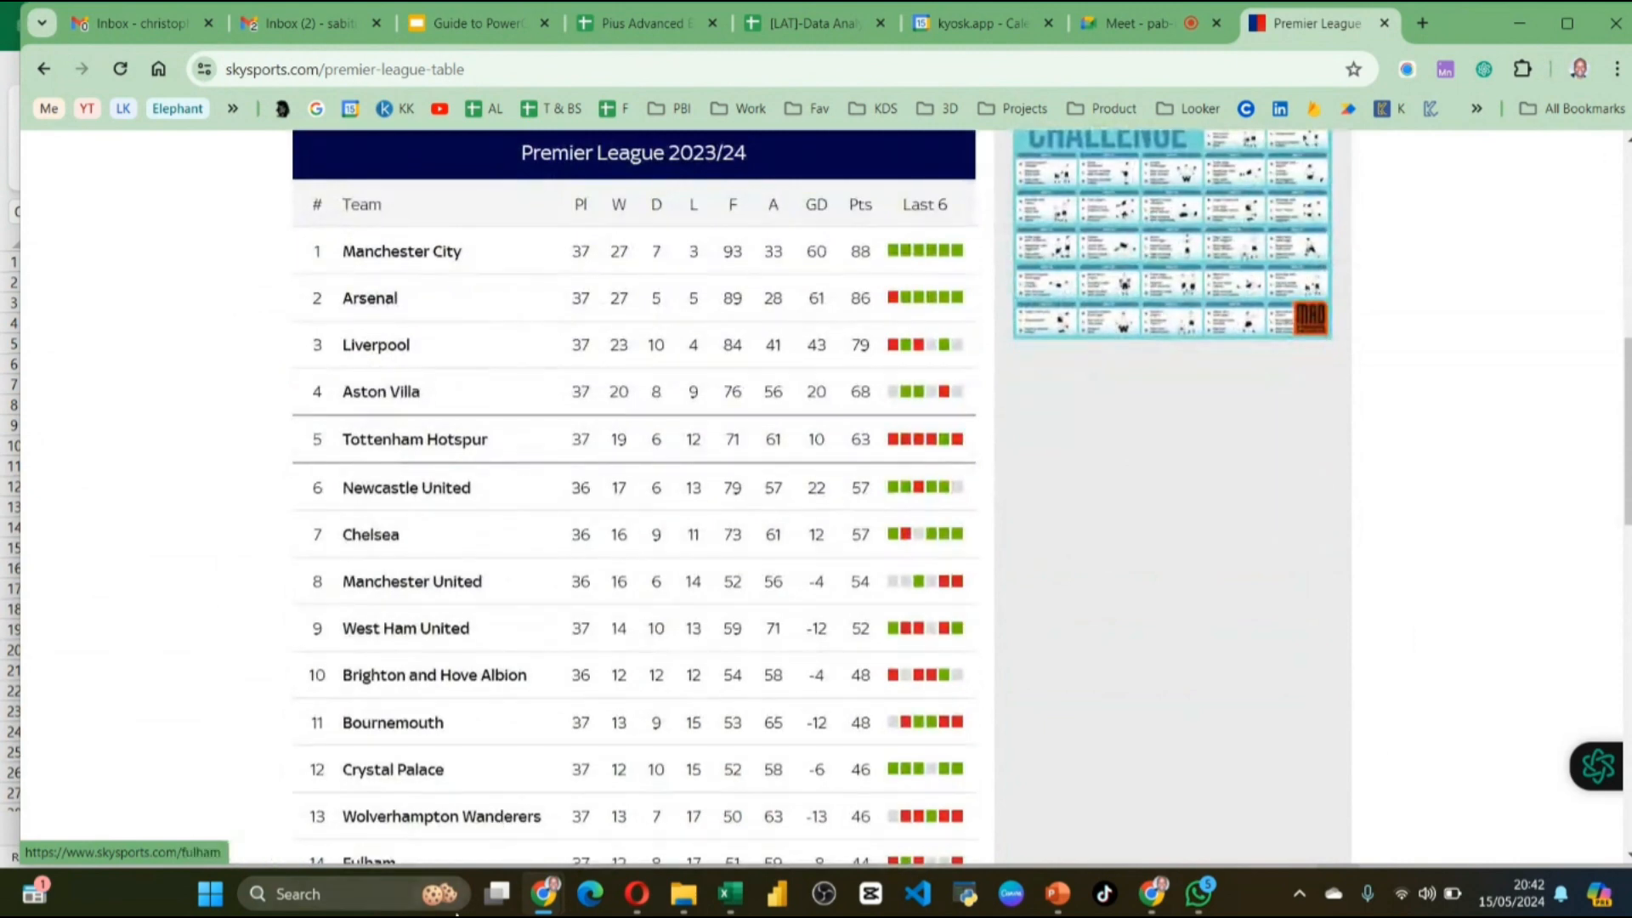
{"action": "mouse_move", "coordinate": [555, 904]}
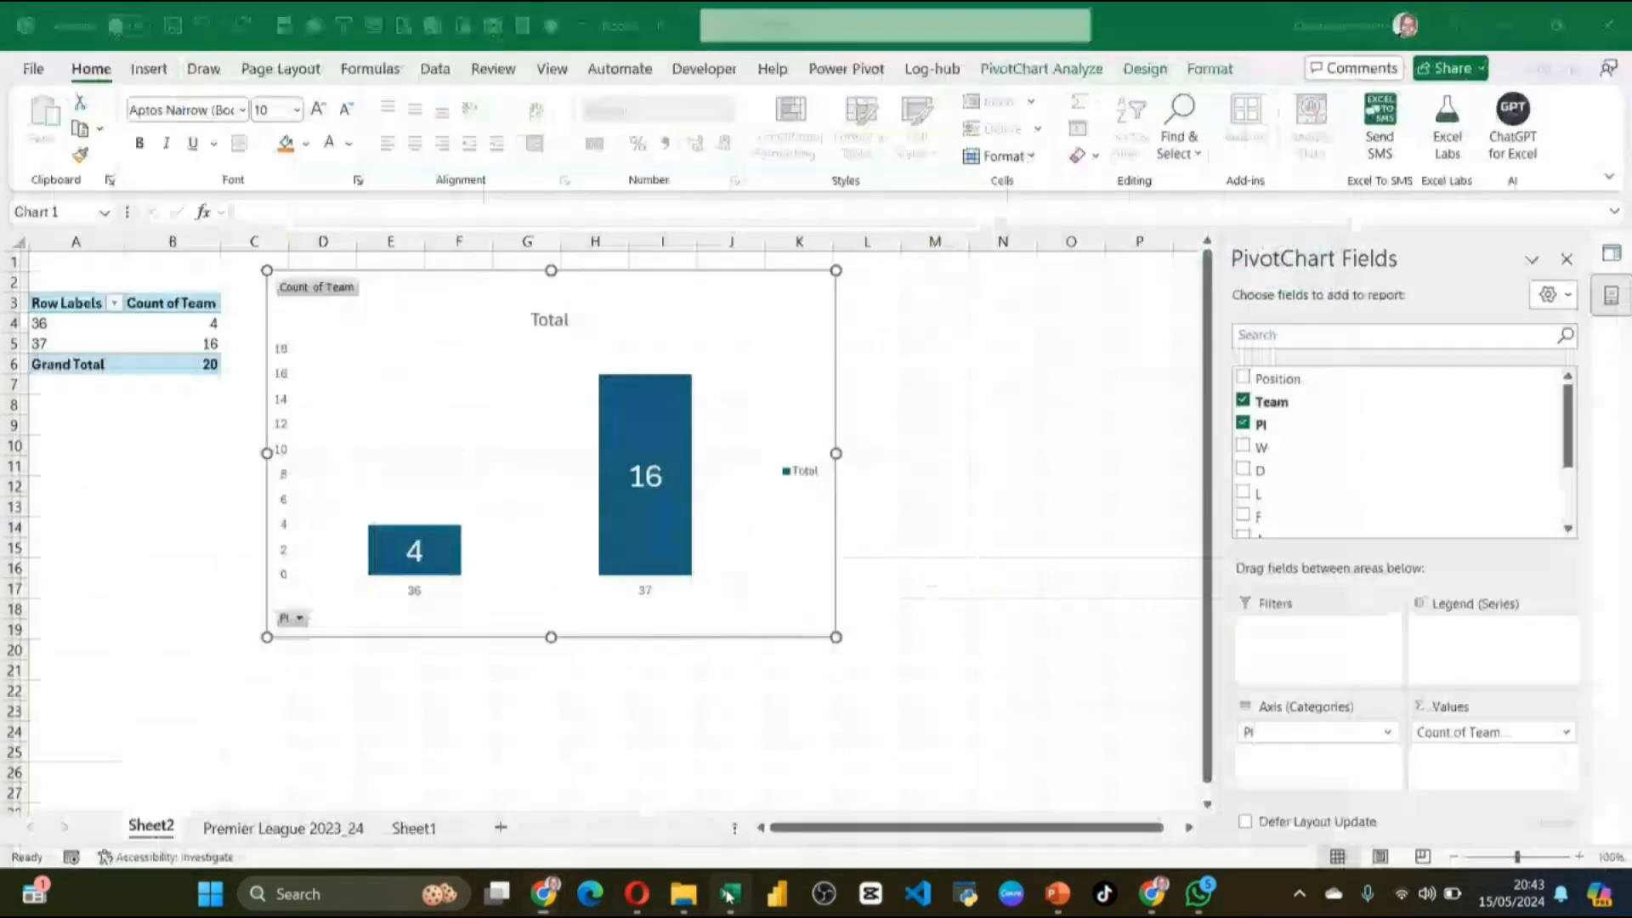
{"action": "left_click", "coordinate": [729, 893]}
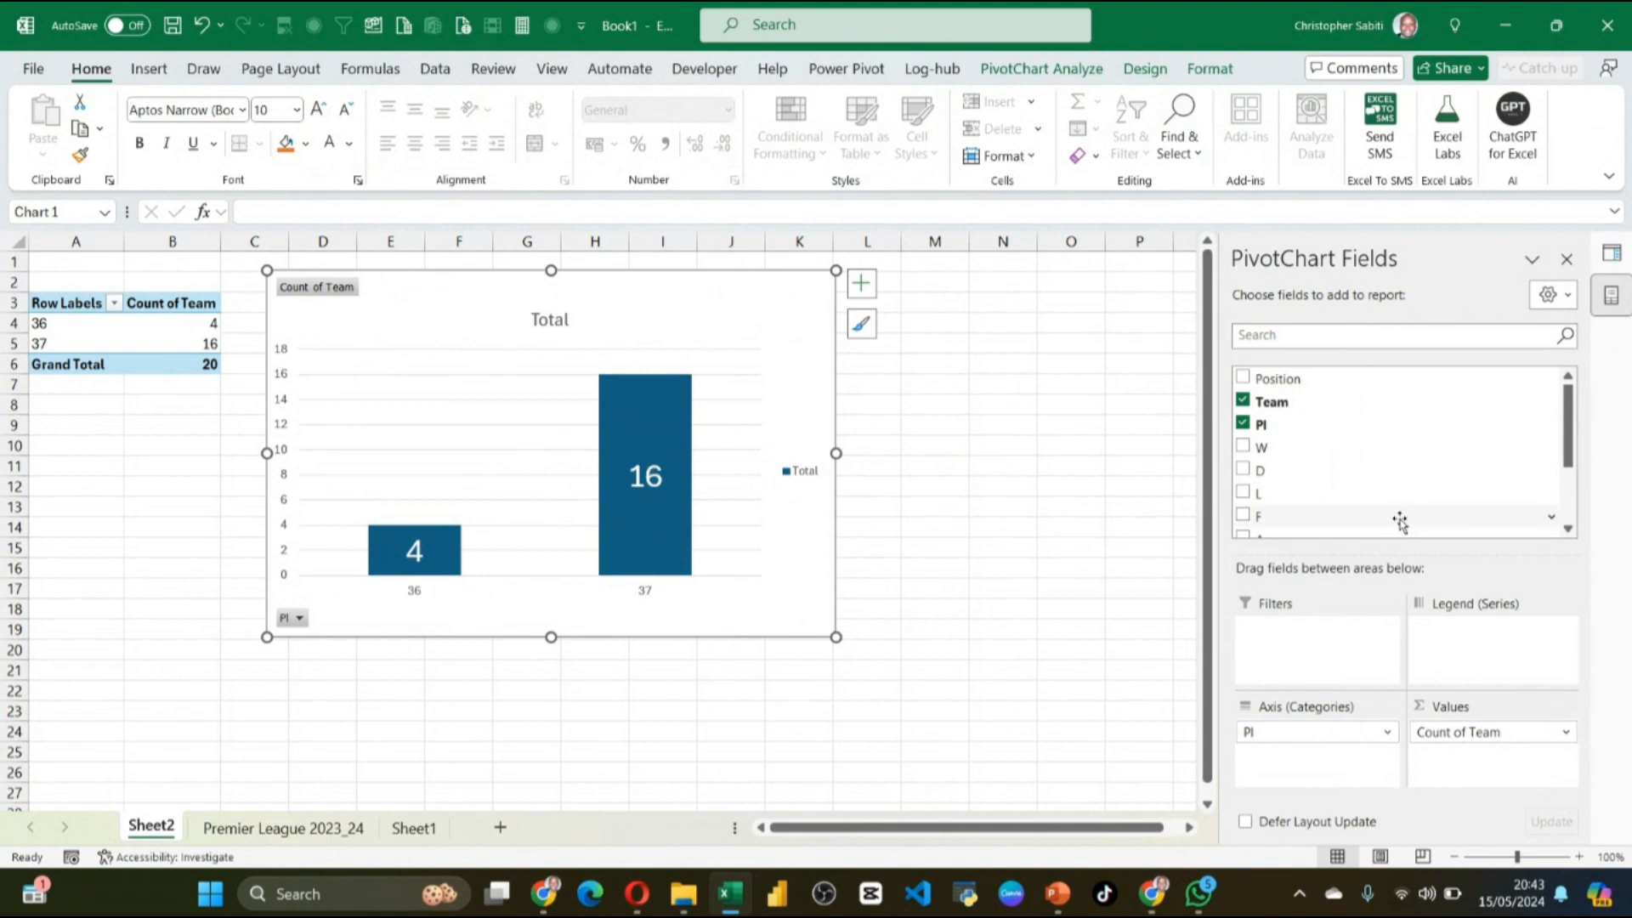
Step: Widen the column headed F on the Premier League 2023_24 sheet
{"action": "left_click", "coordinate": [323, 828]}
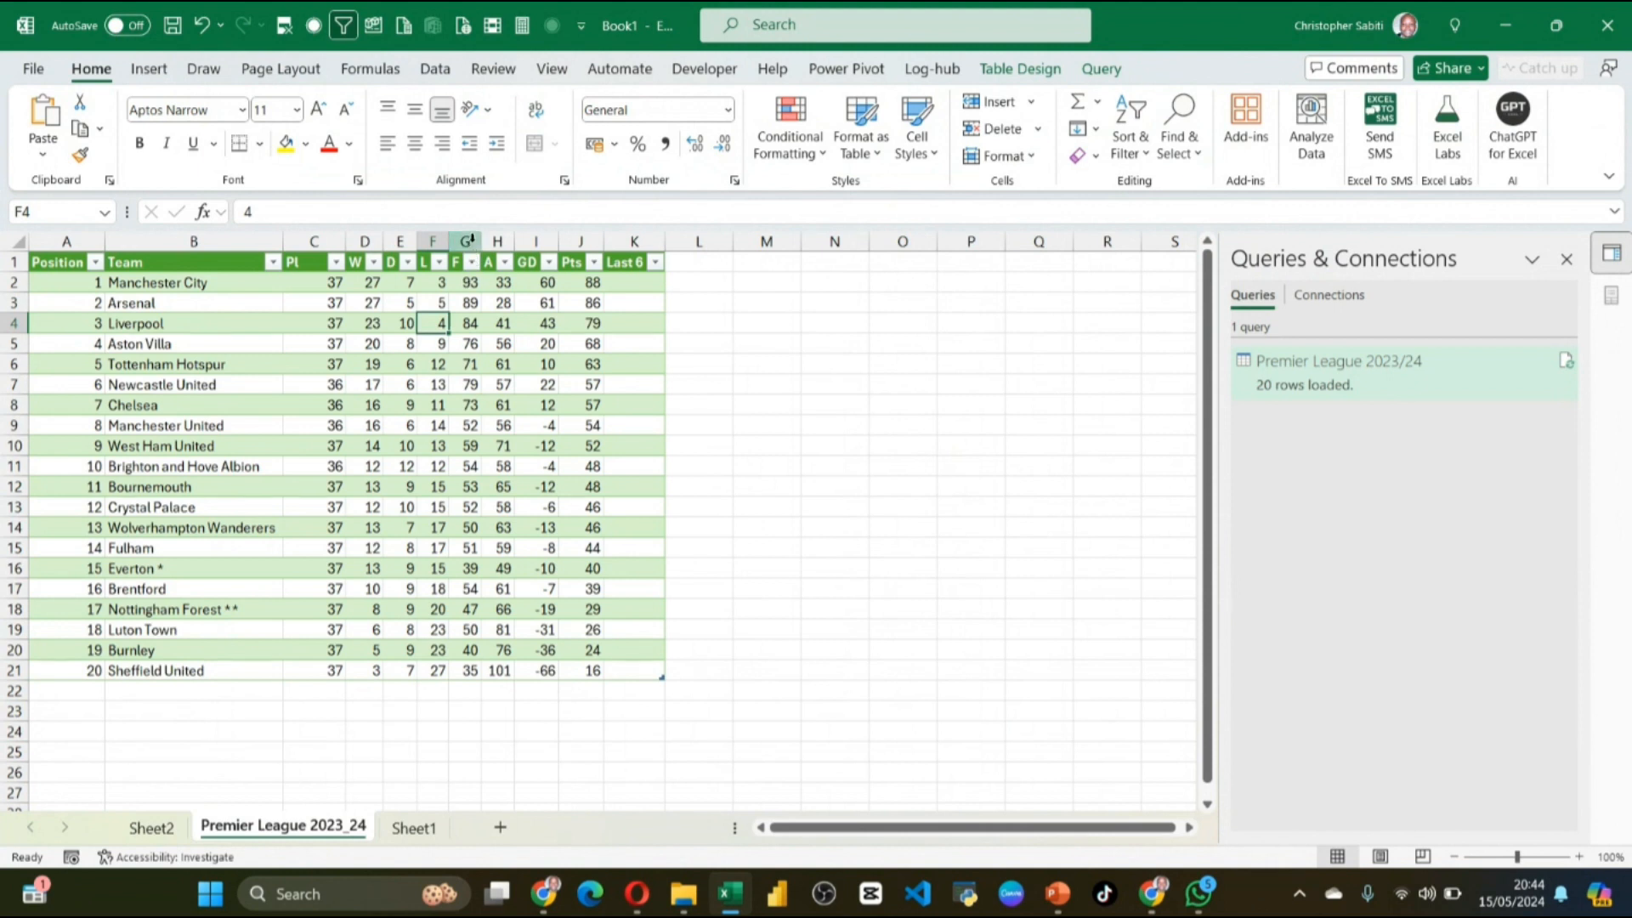
{"action": "left_click_drag", "start_coordinate": [482, 241], "coordinate": [499, 241]}
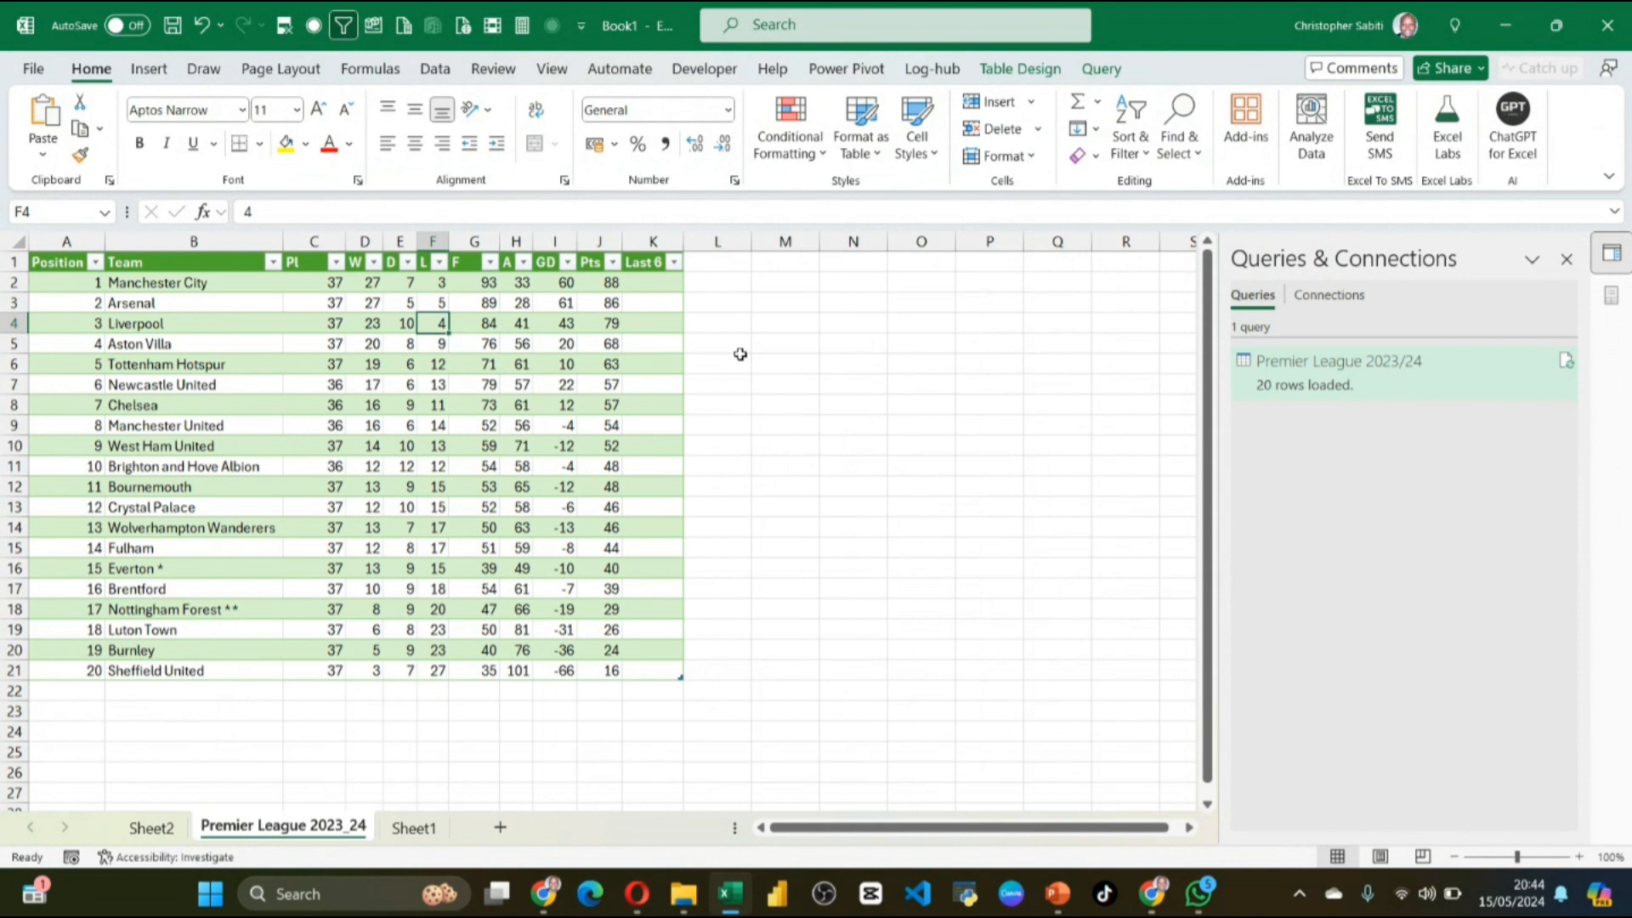
{"action": "left_click", "coordinate": [421, 428]}
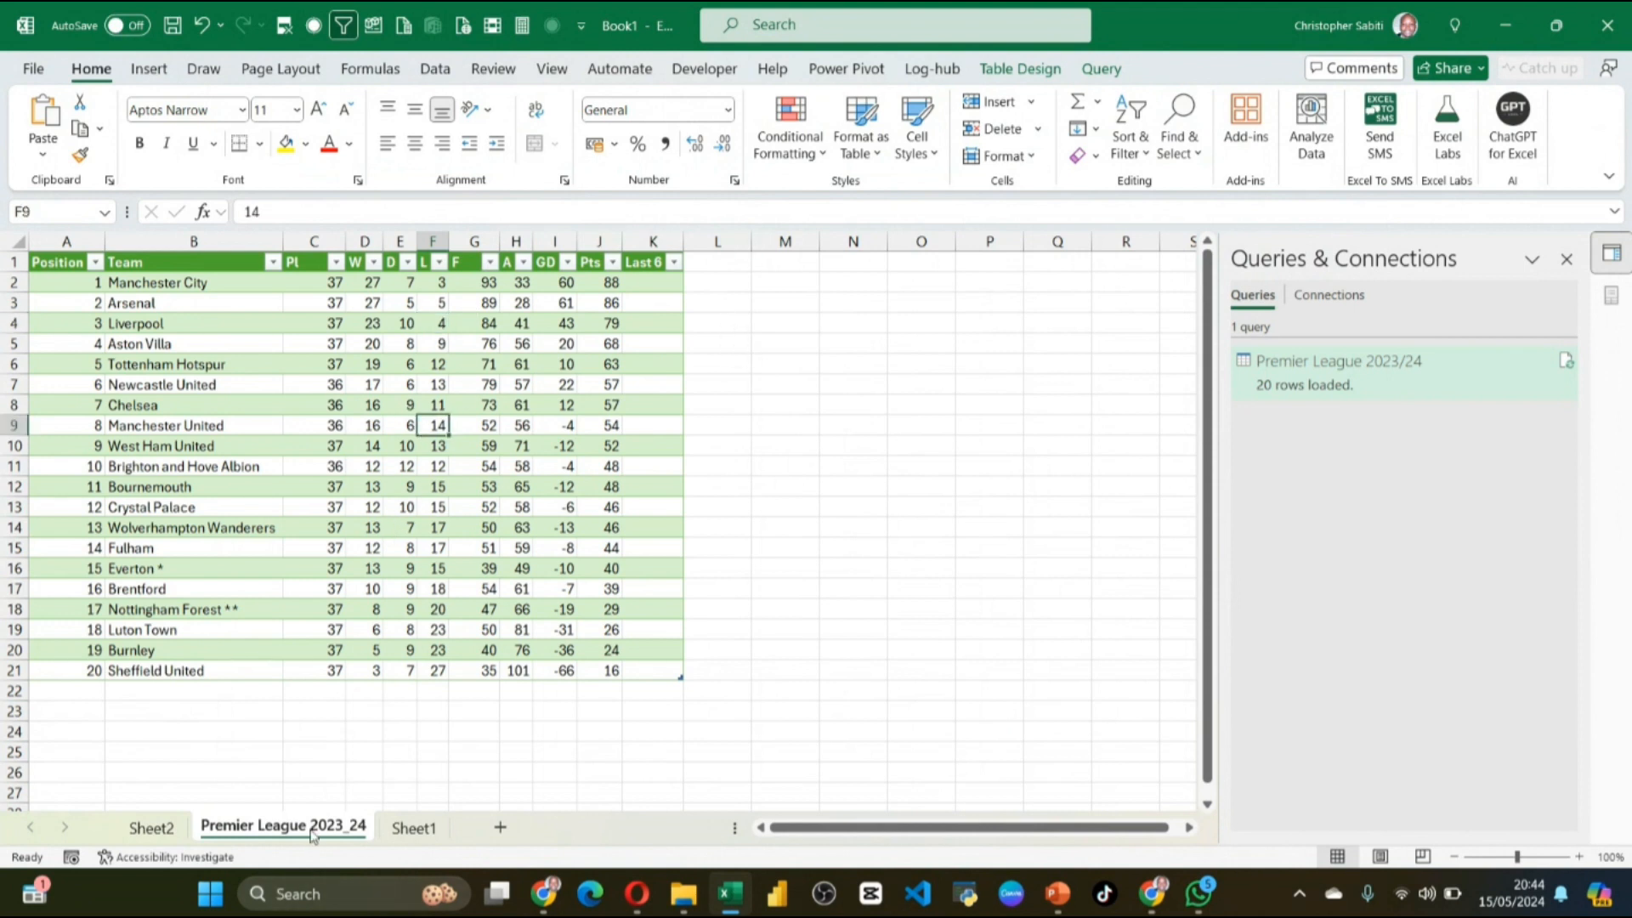
{"action": "left_click", "coordinate": [789, 385]}
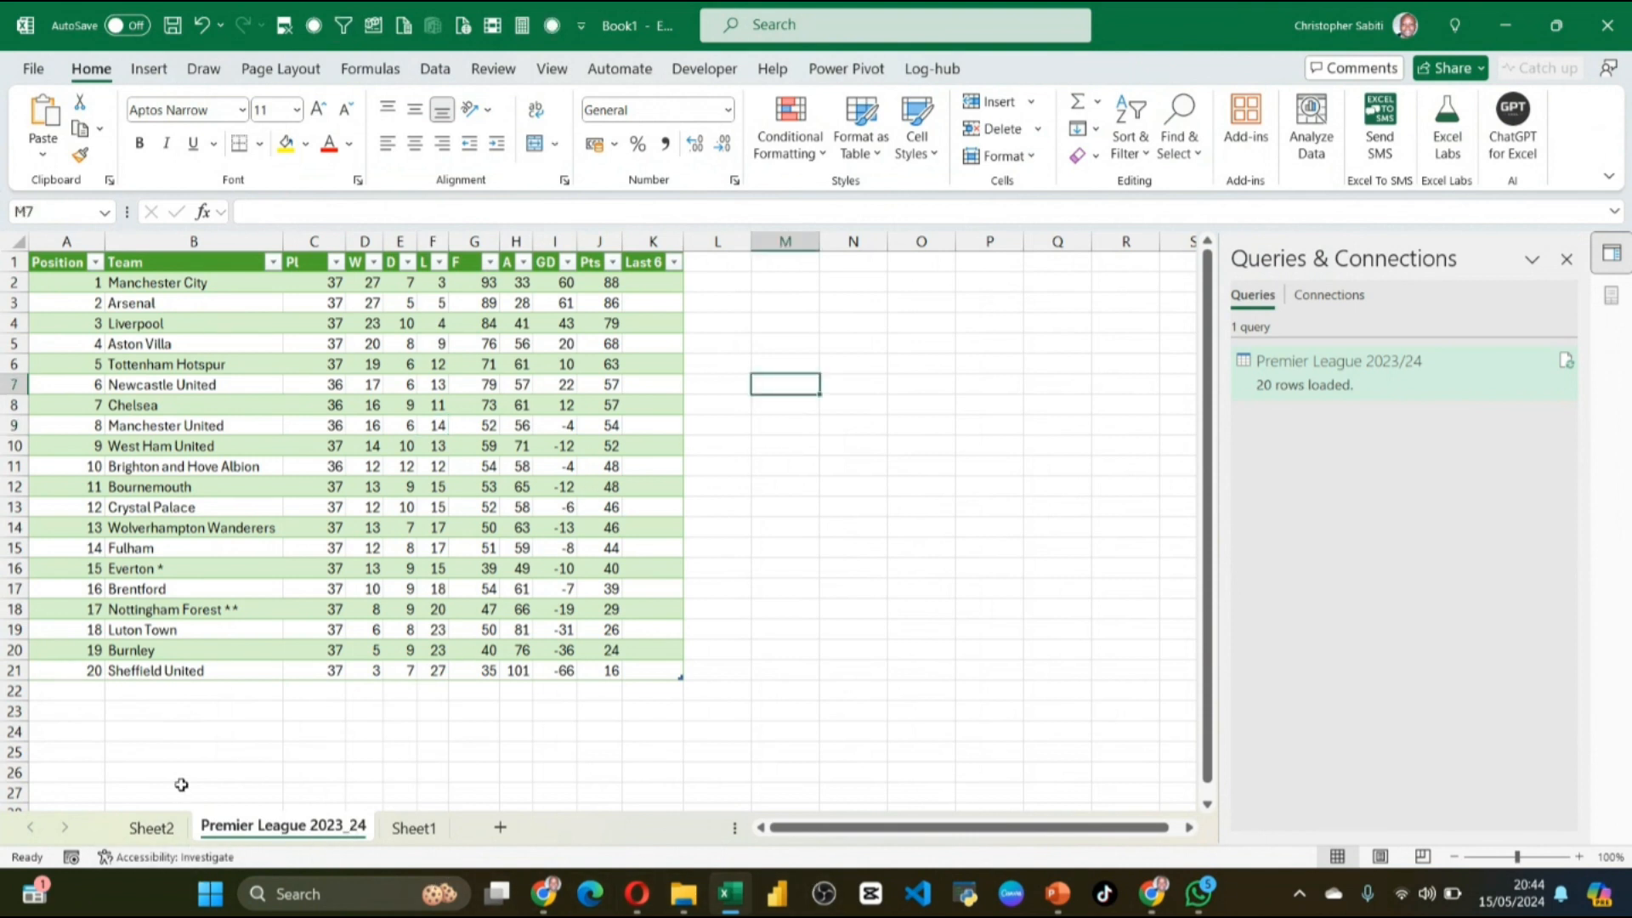
{"action": "left_click", "coordinate": [200, 749]}
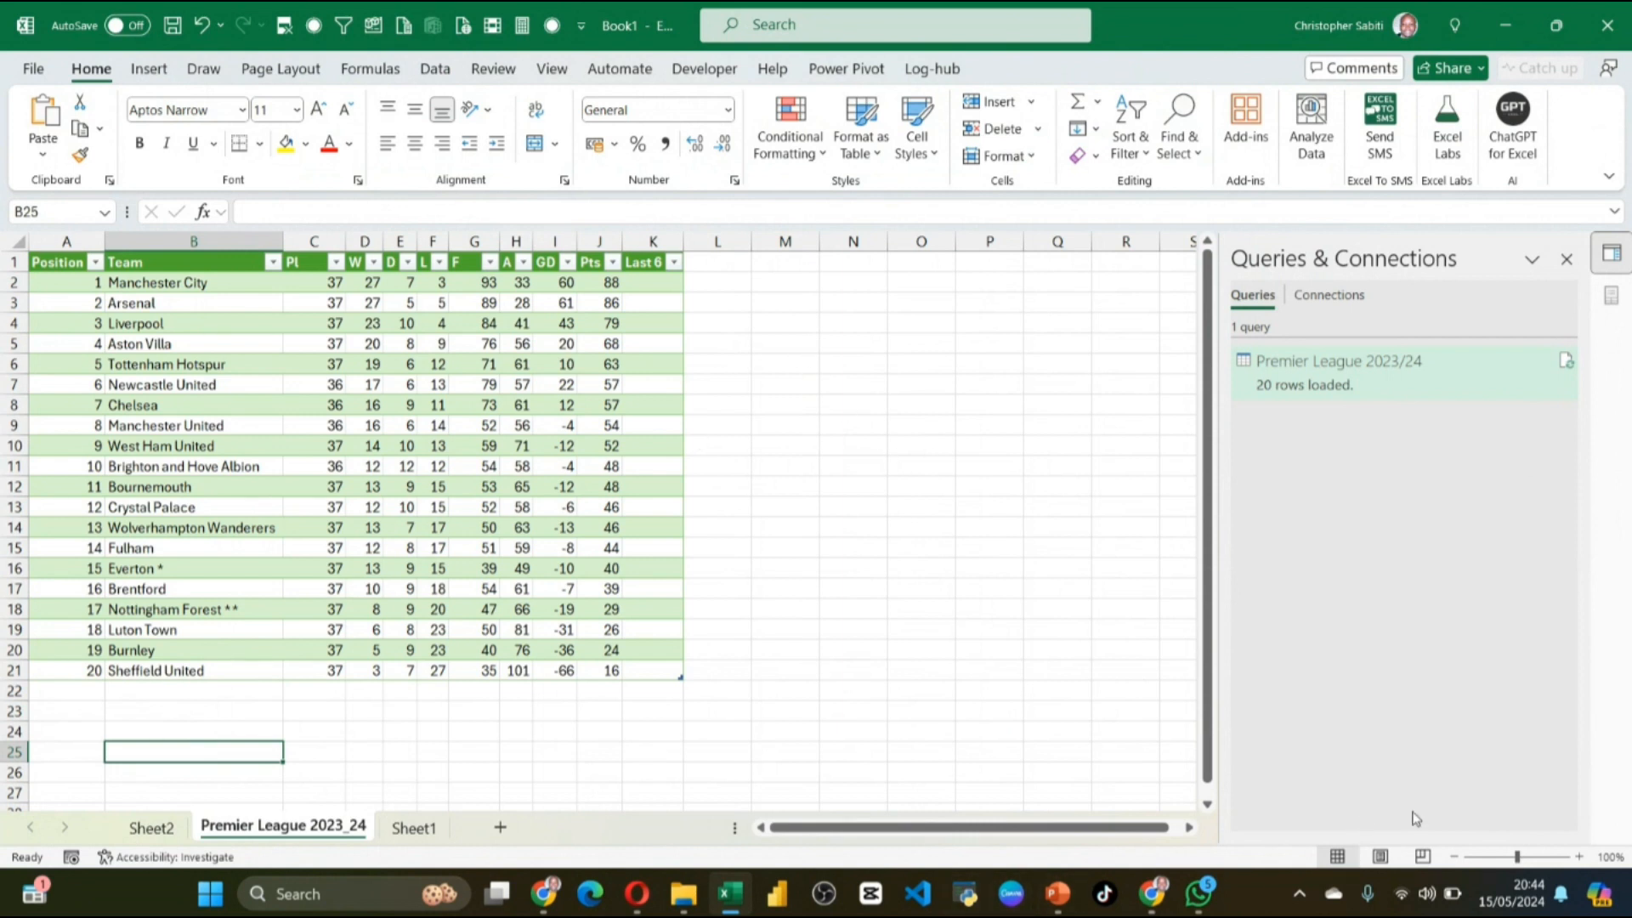
{"action": "mouse_move", "coordinate": [1197, 912]}
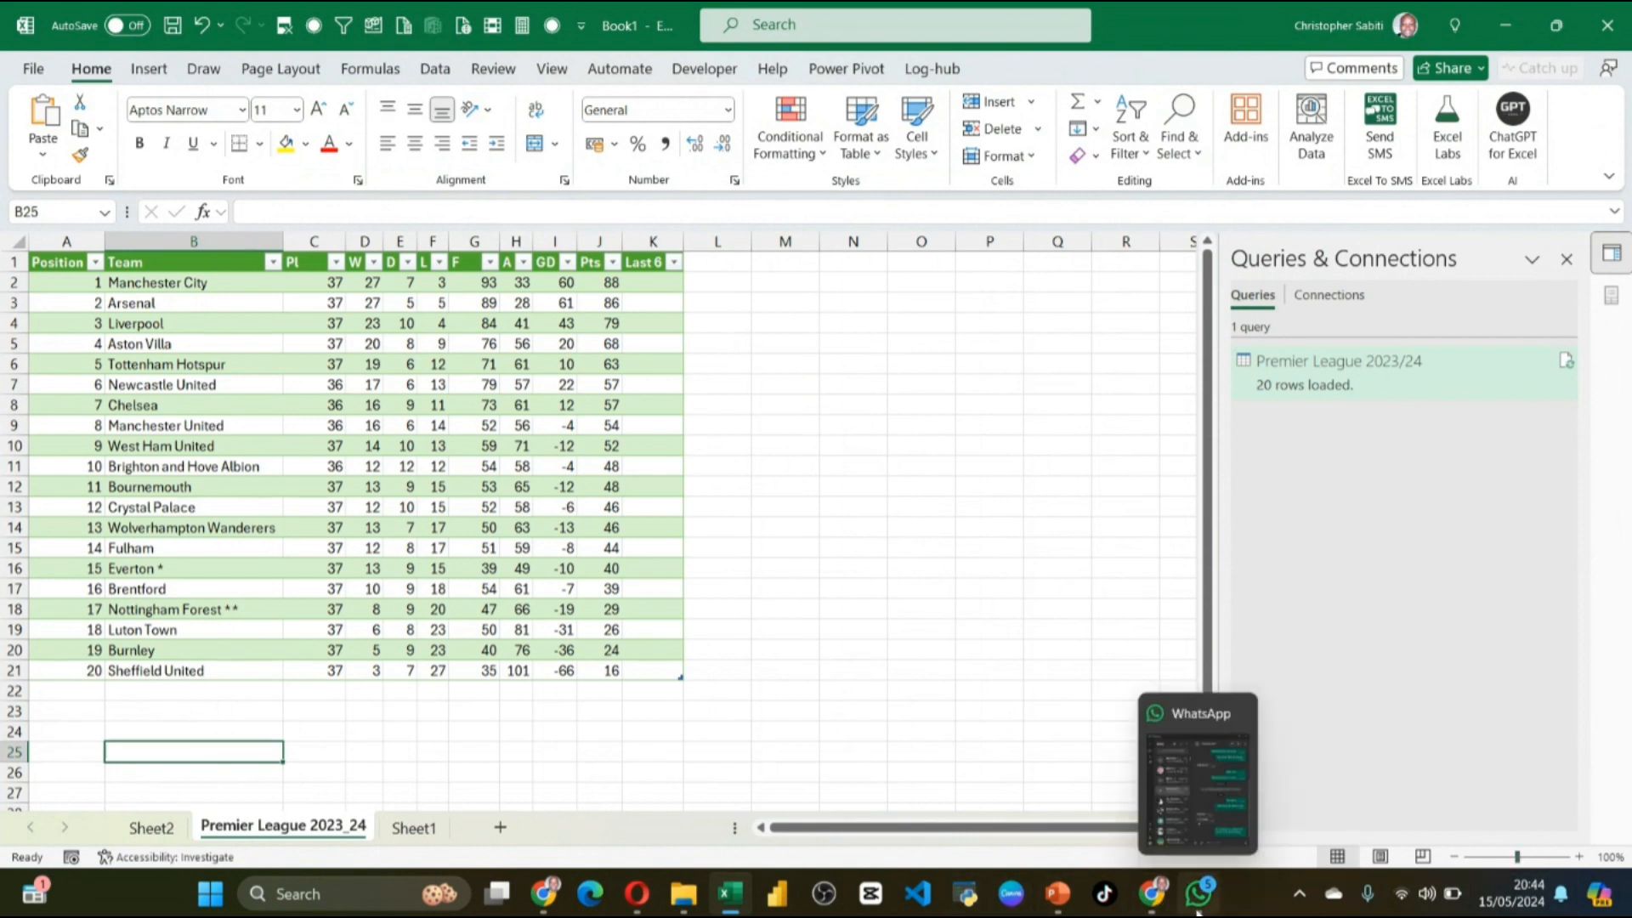
{"action": "left_click", "coordinate": [1030, 514]}
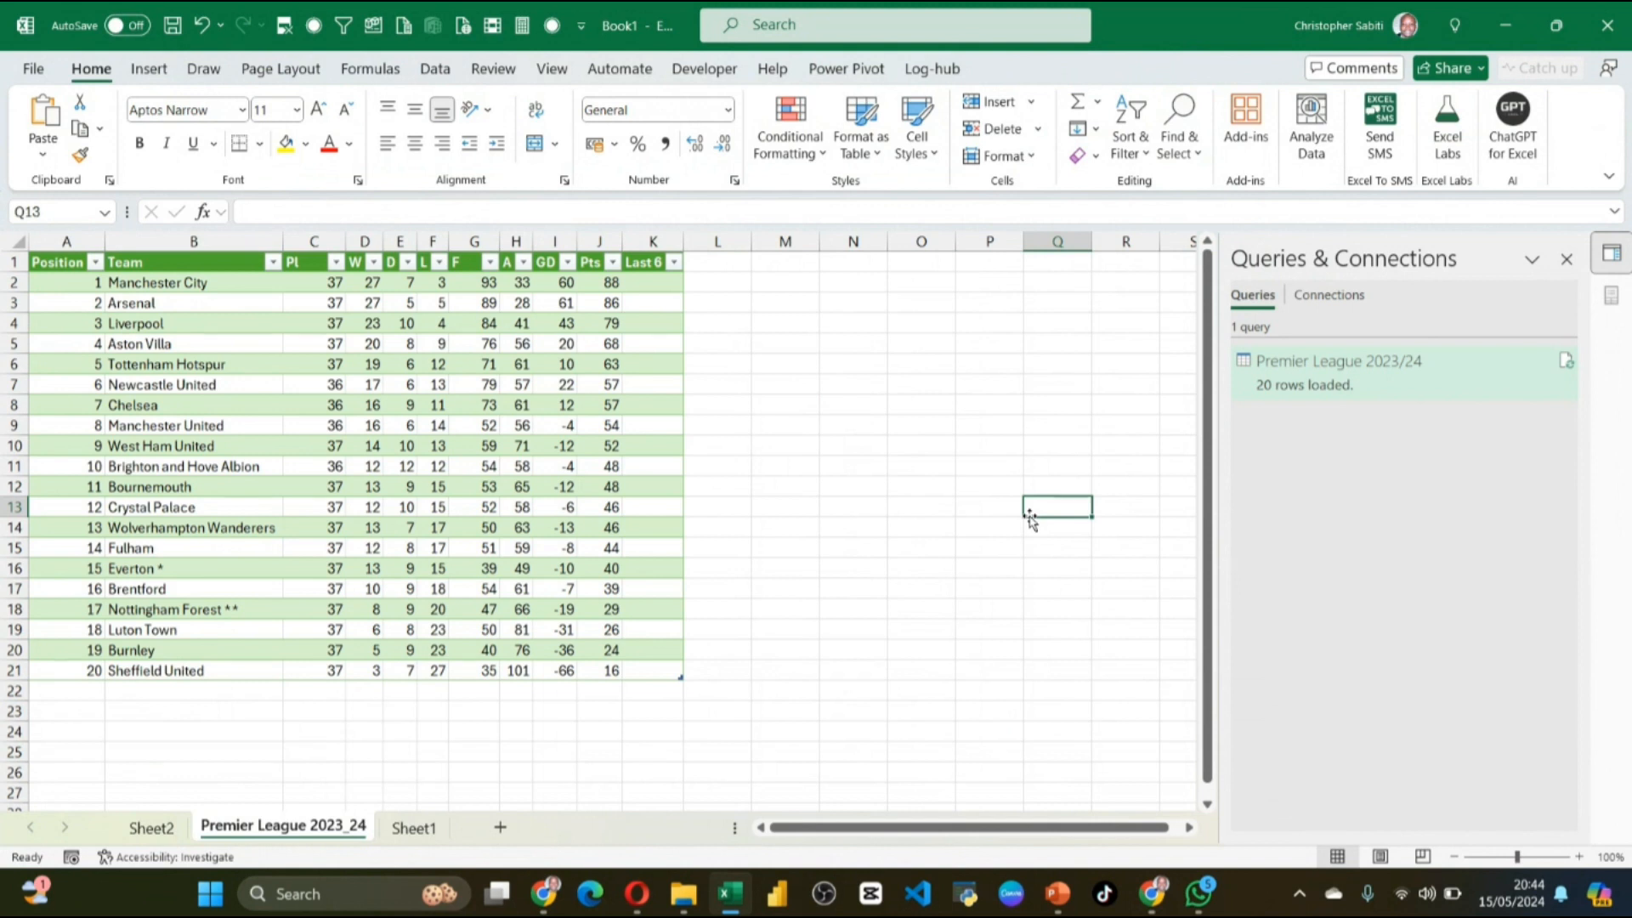
{"action": "left_click", "coordinate": [435, 68]}
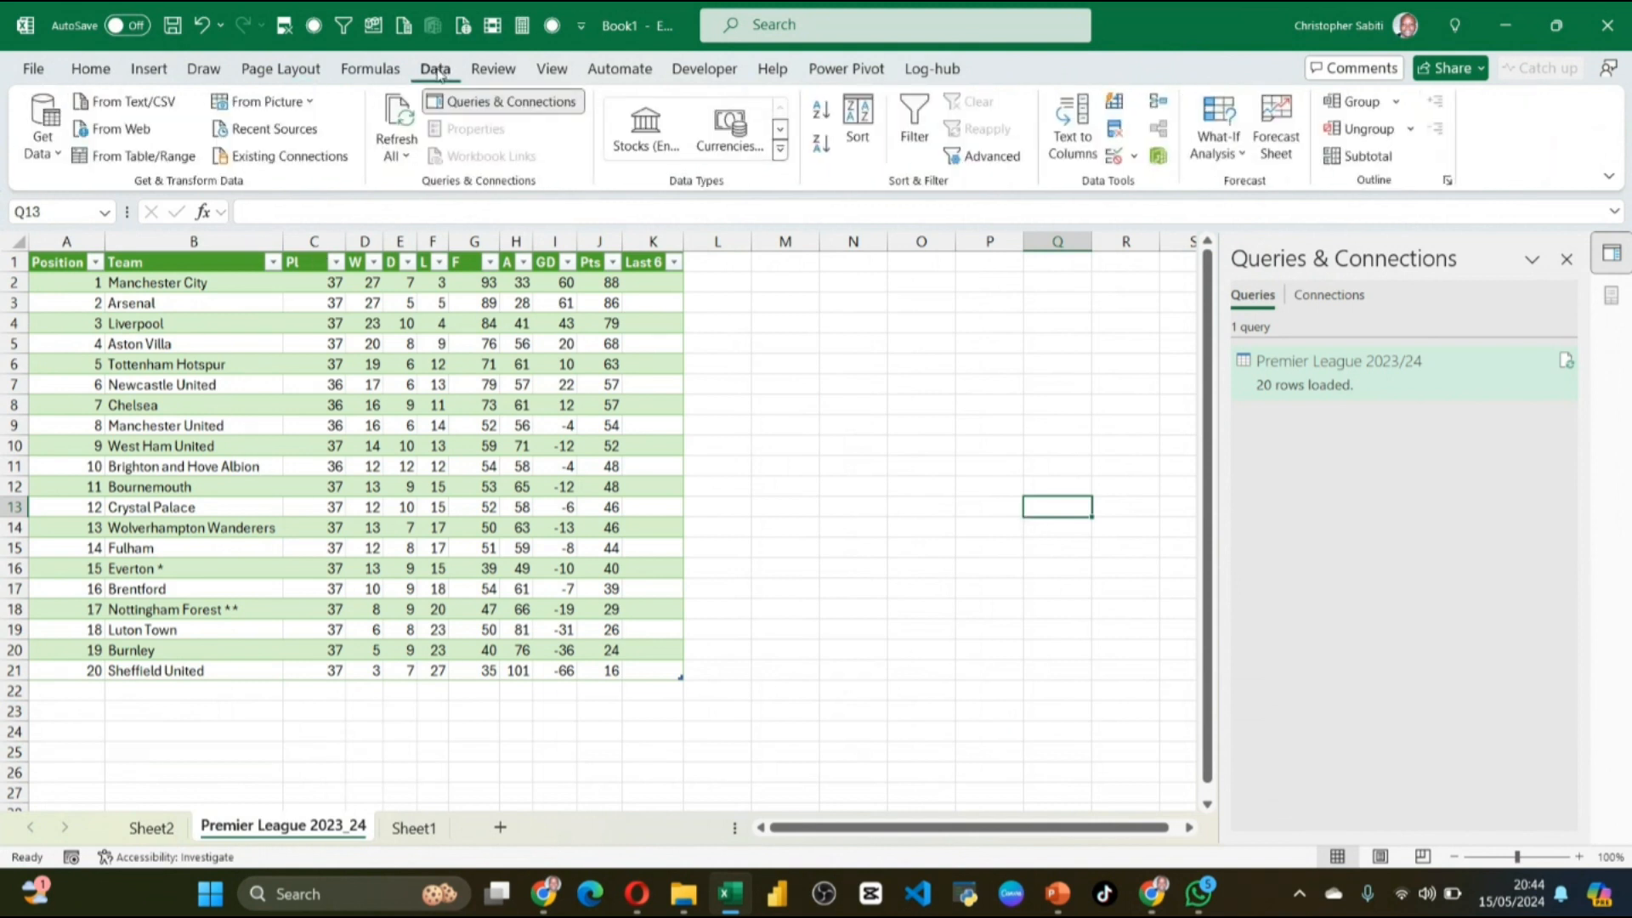
{"action": "left_click", "coordinate": [49, 151]}
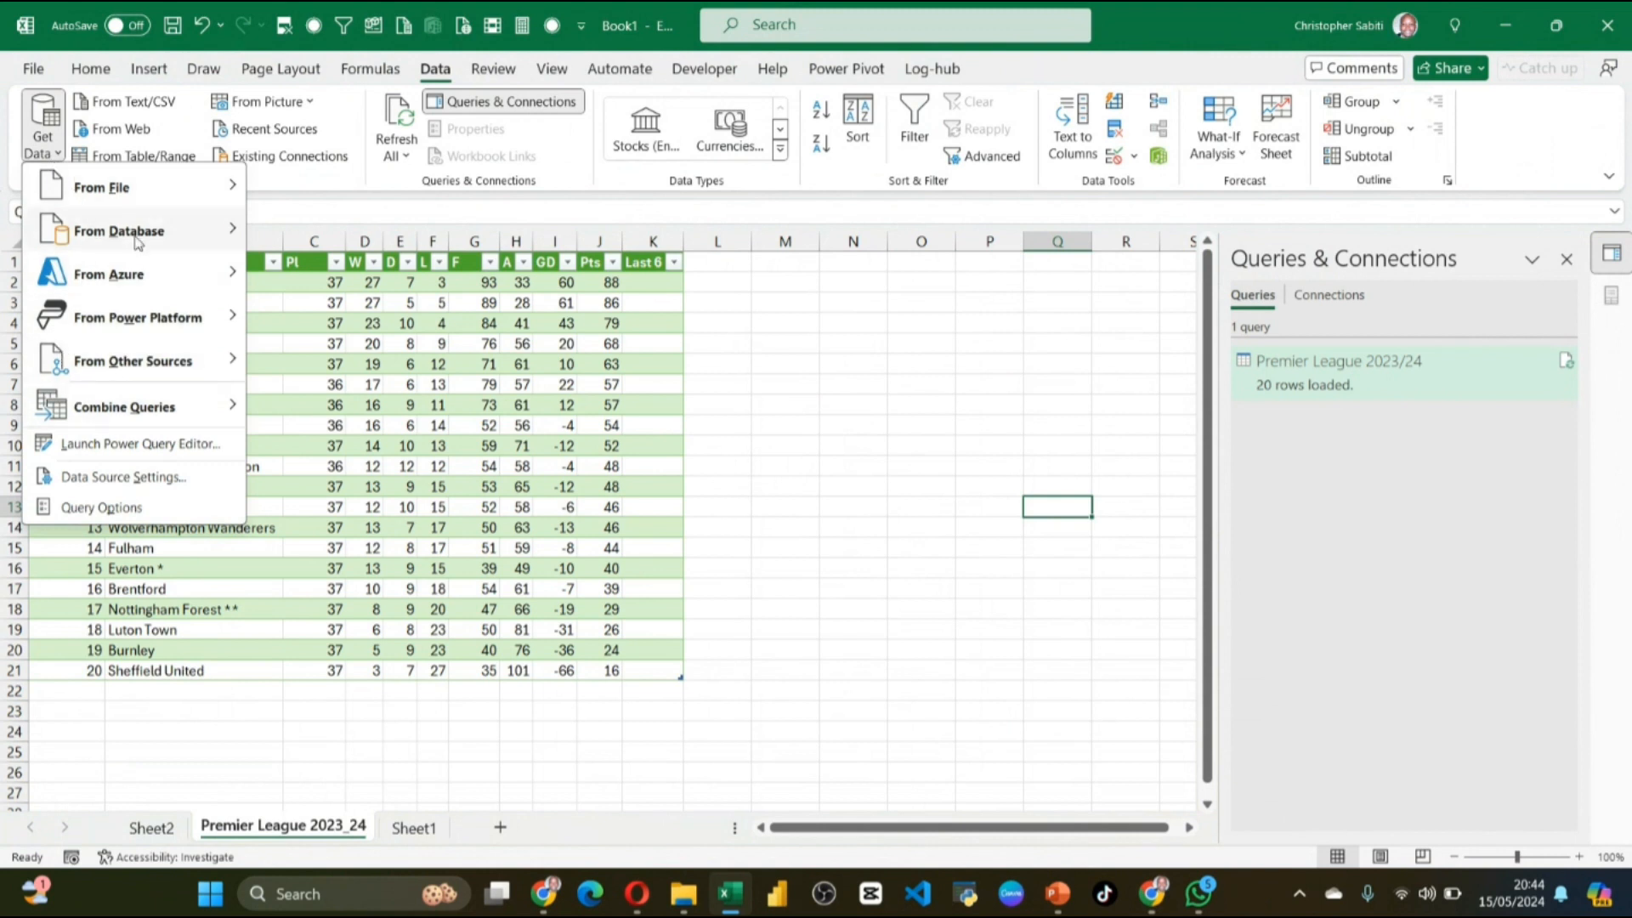
{"action": "mouse_move", "coordinate": [153, 209]}
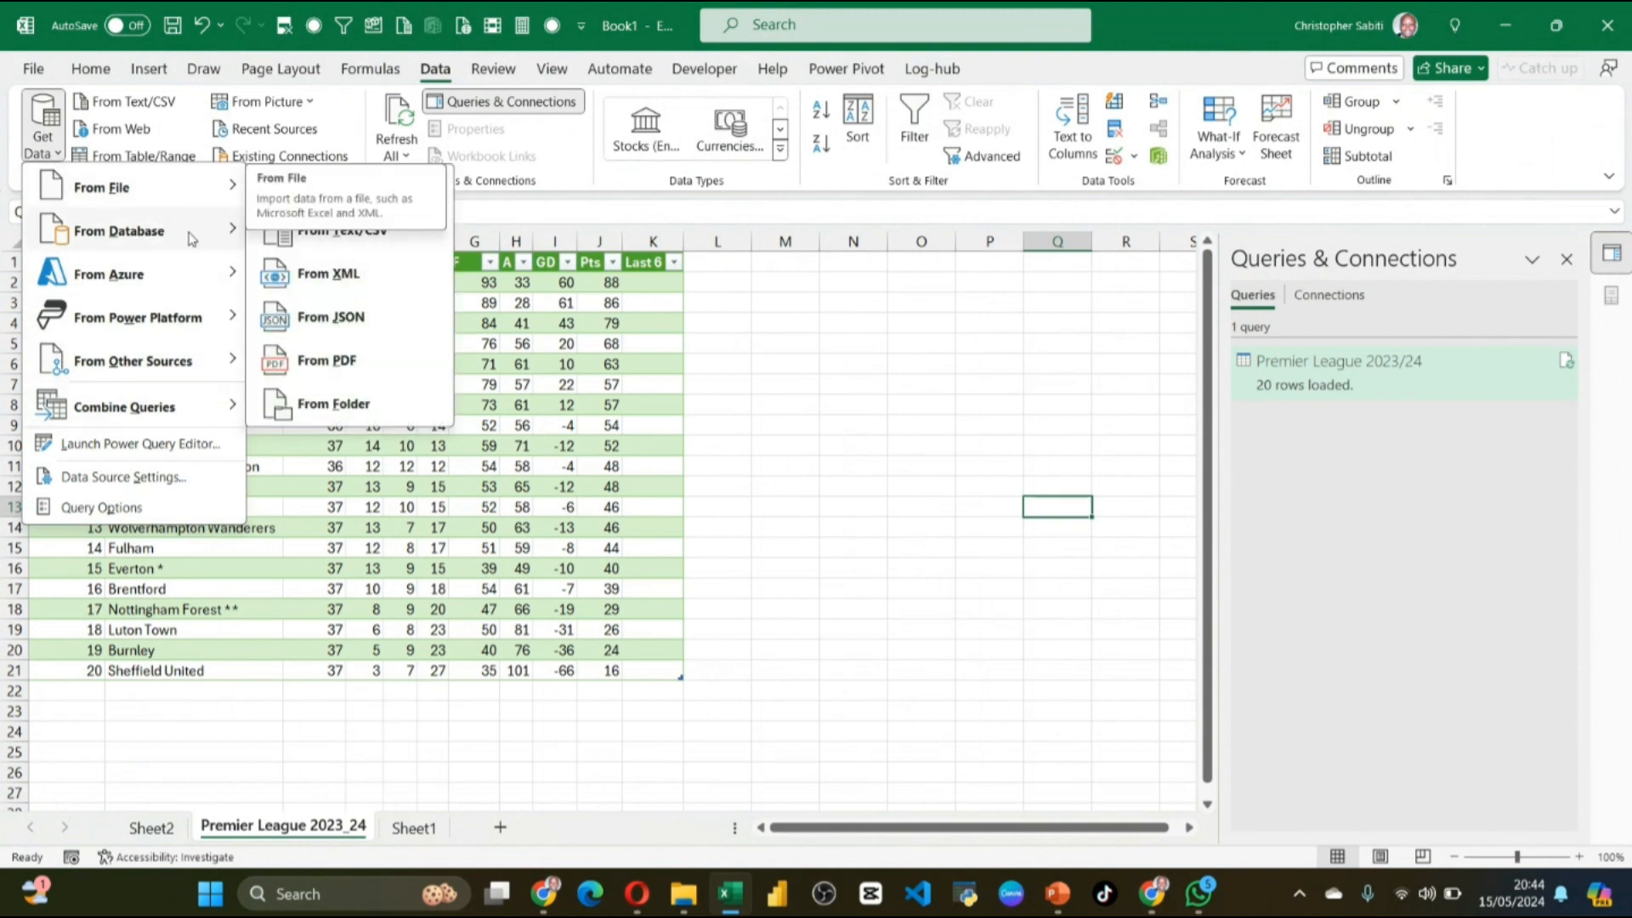
{"action": "mouse_move", "coordinate": [188, 244]}
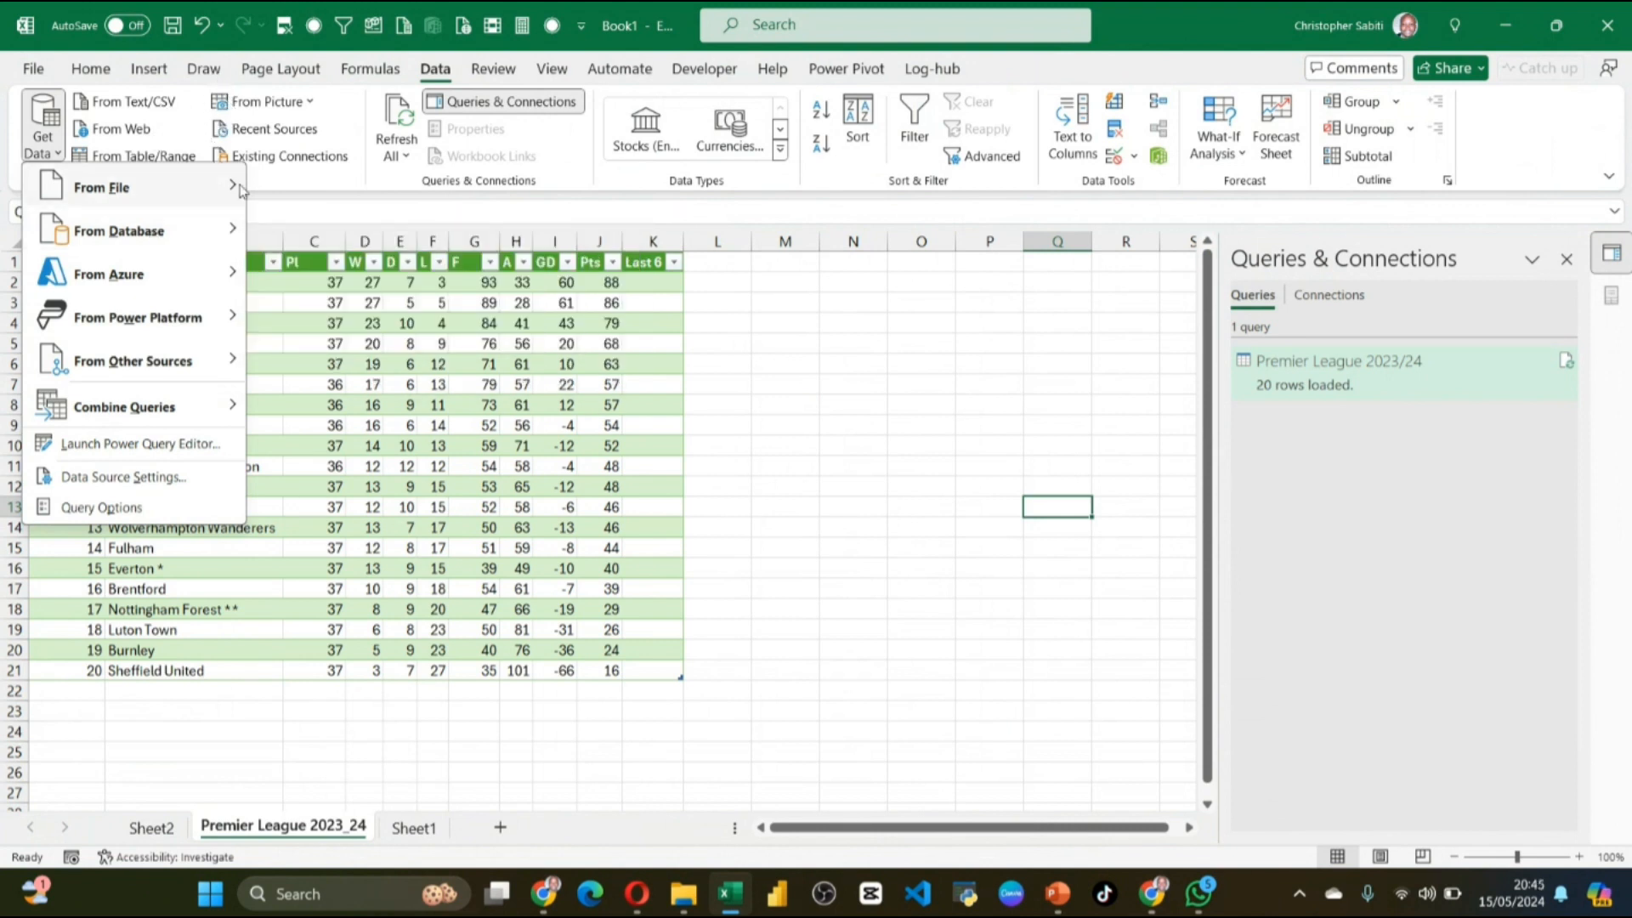
{"action": "mouse_move", "coordinate": [240, 273]}
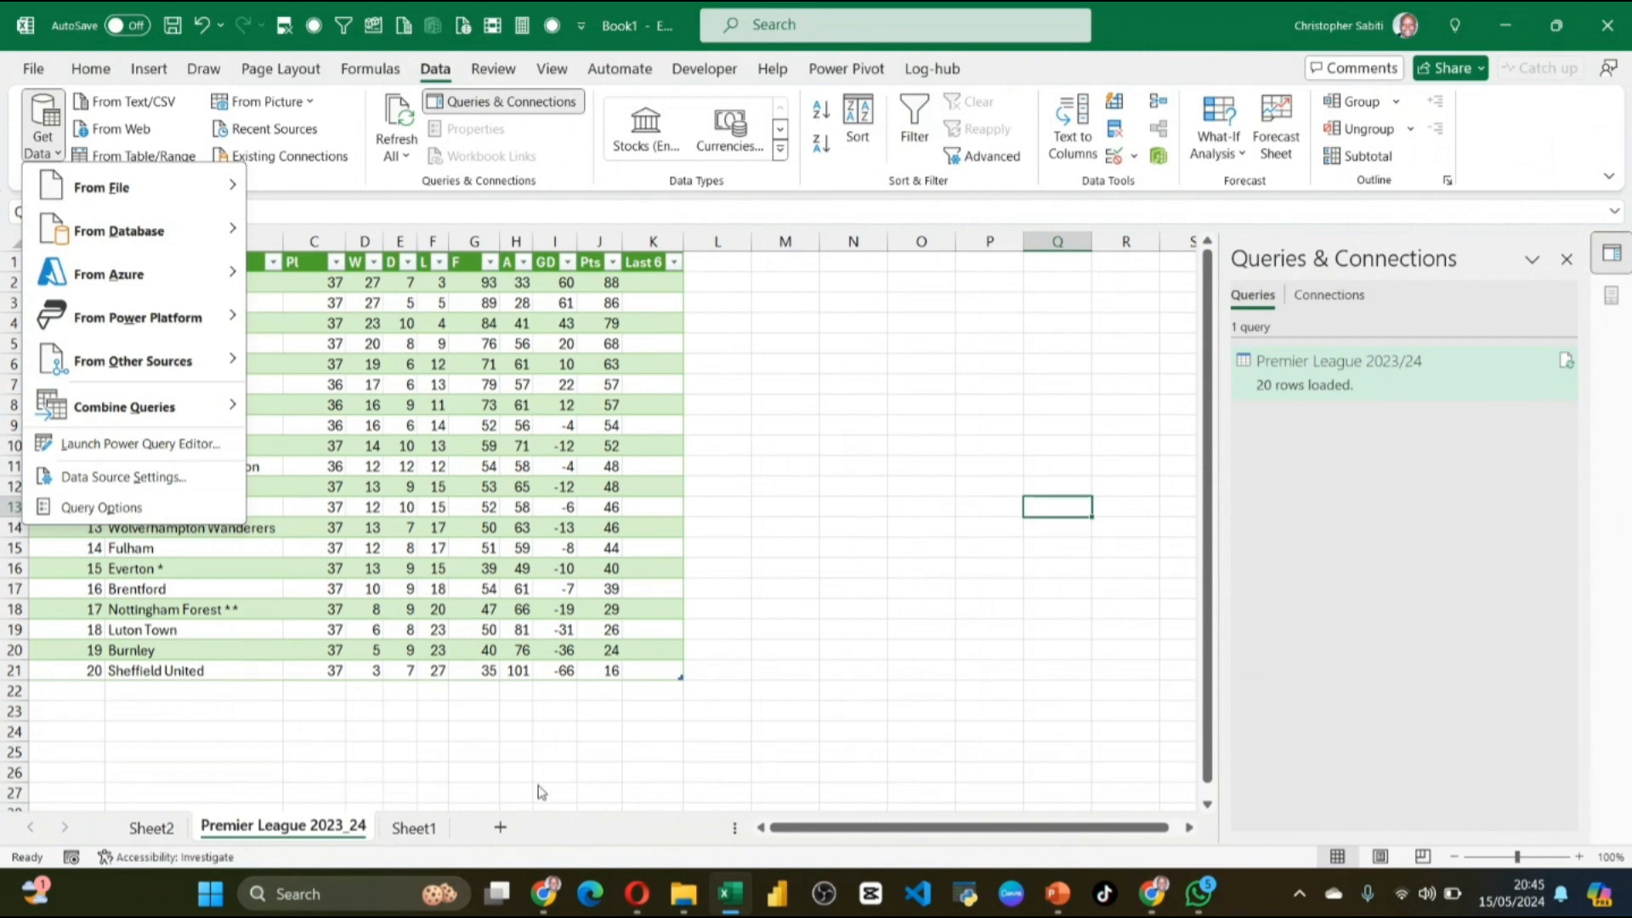
{"action": "left_click", "coordinate": [1152, 892]}
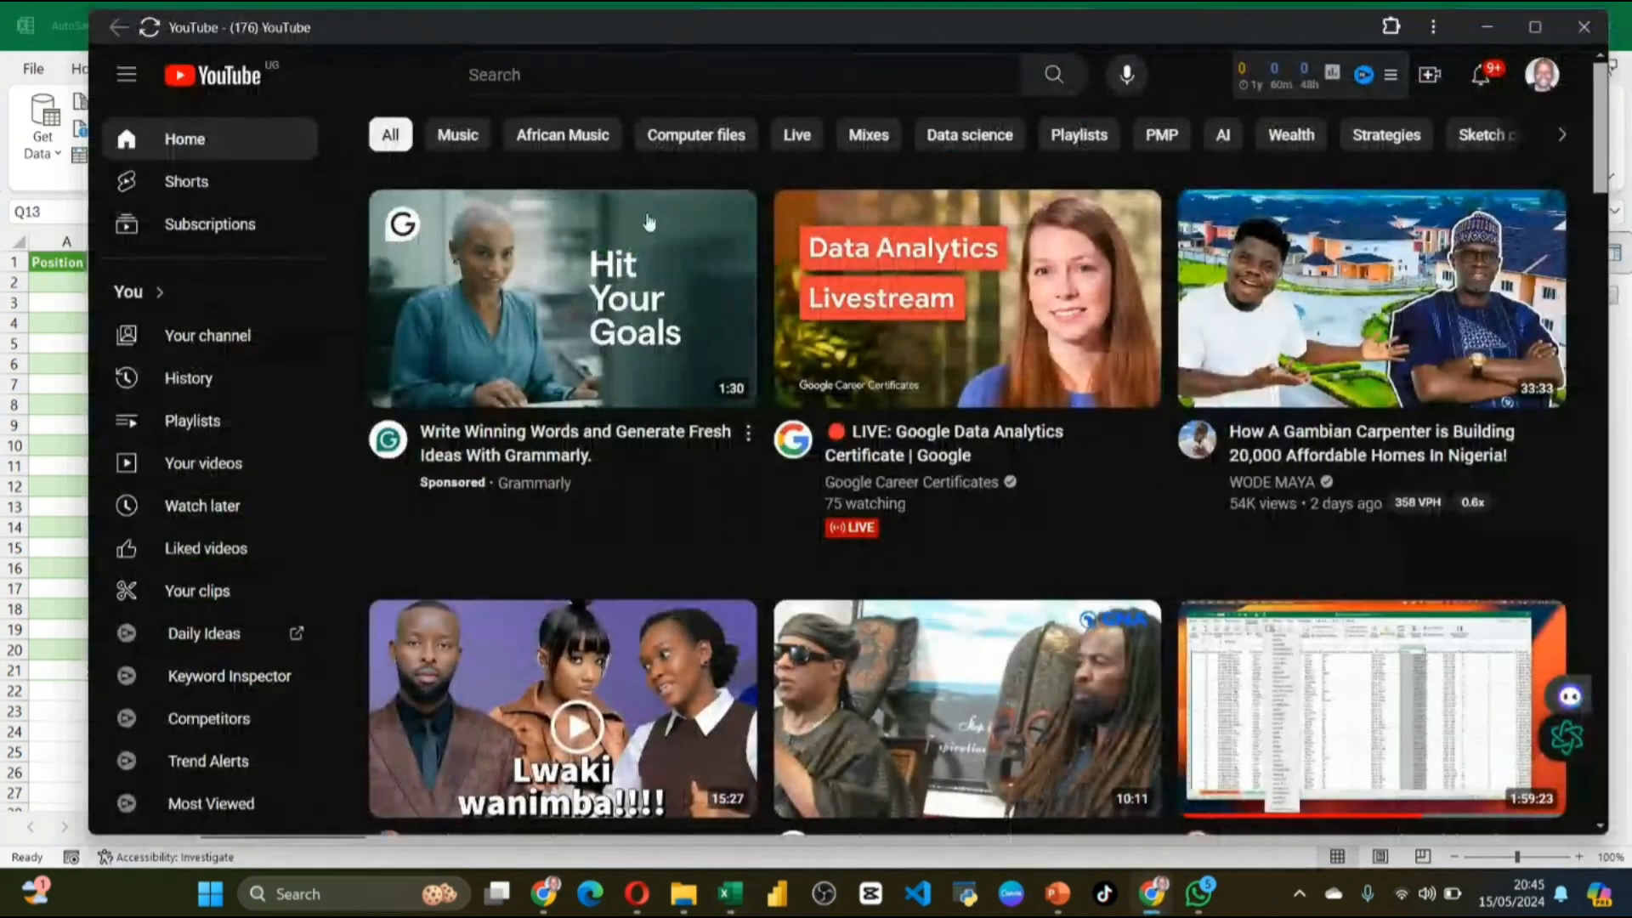
{"action": "left_click", "coordinate": [75, 445]}
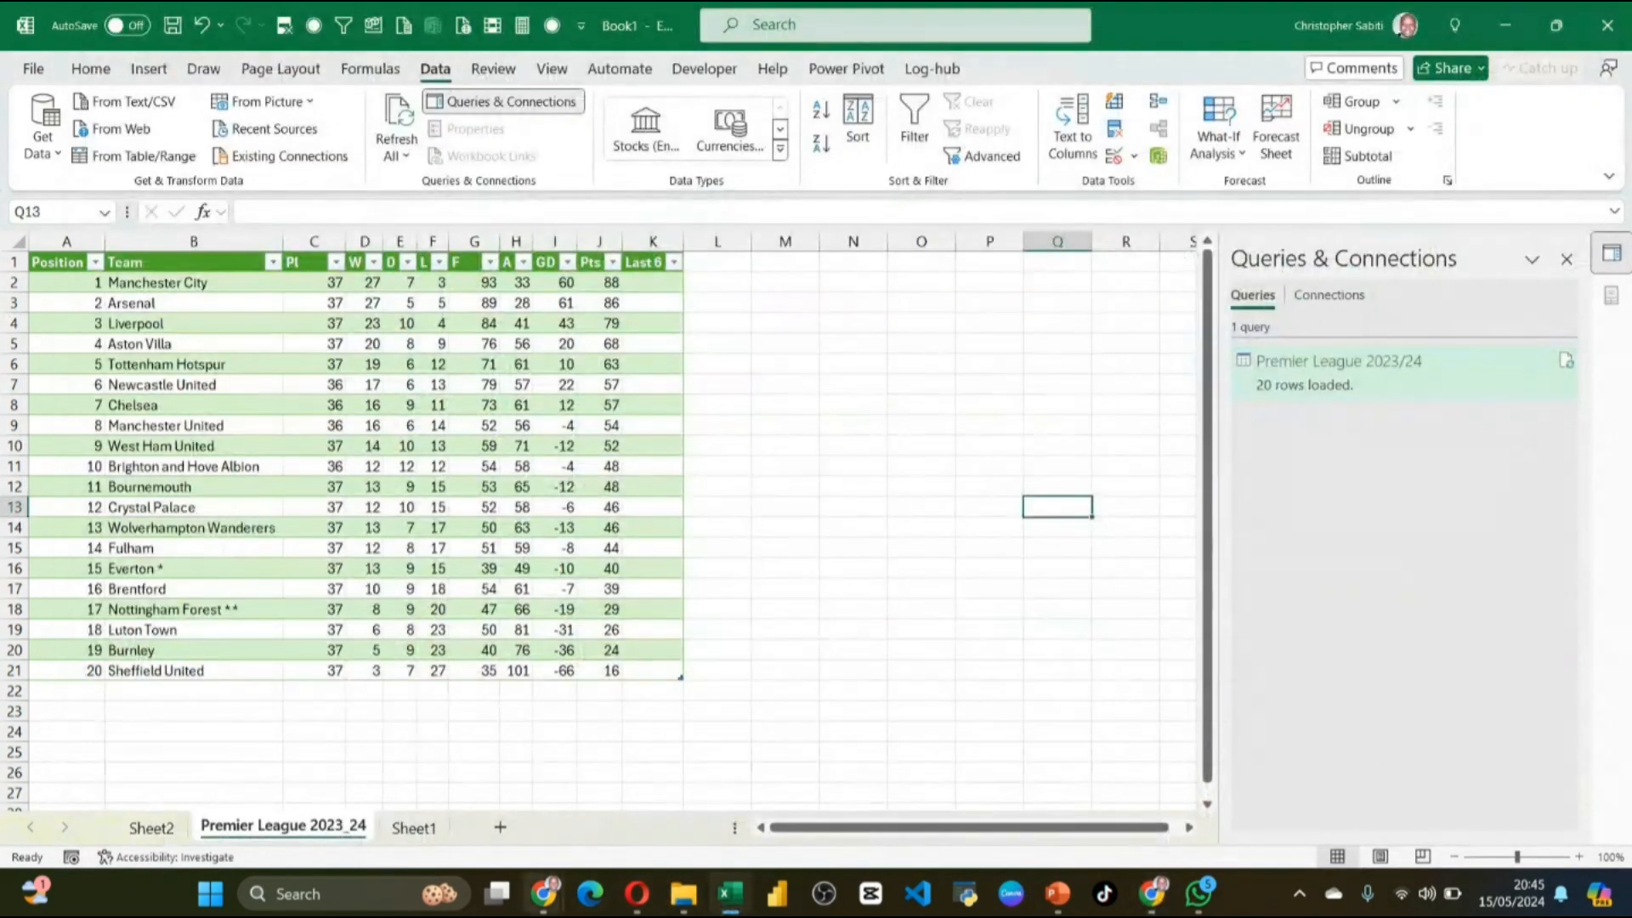
Step: Switch to Chrome and search Google for "world cup table from start" in a new tab
{"action": "mouse_move", "coordinate": [544, 893]}
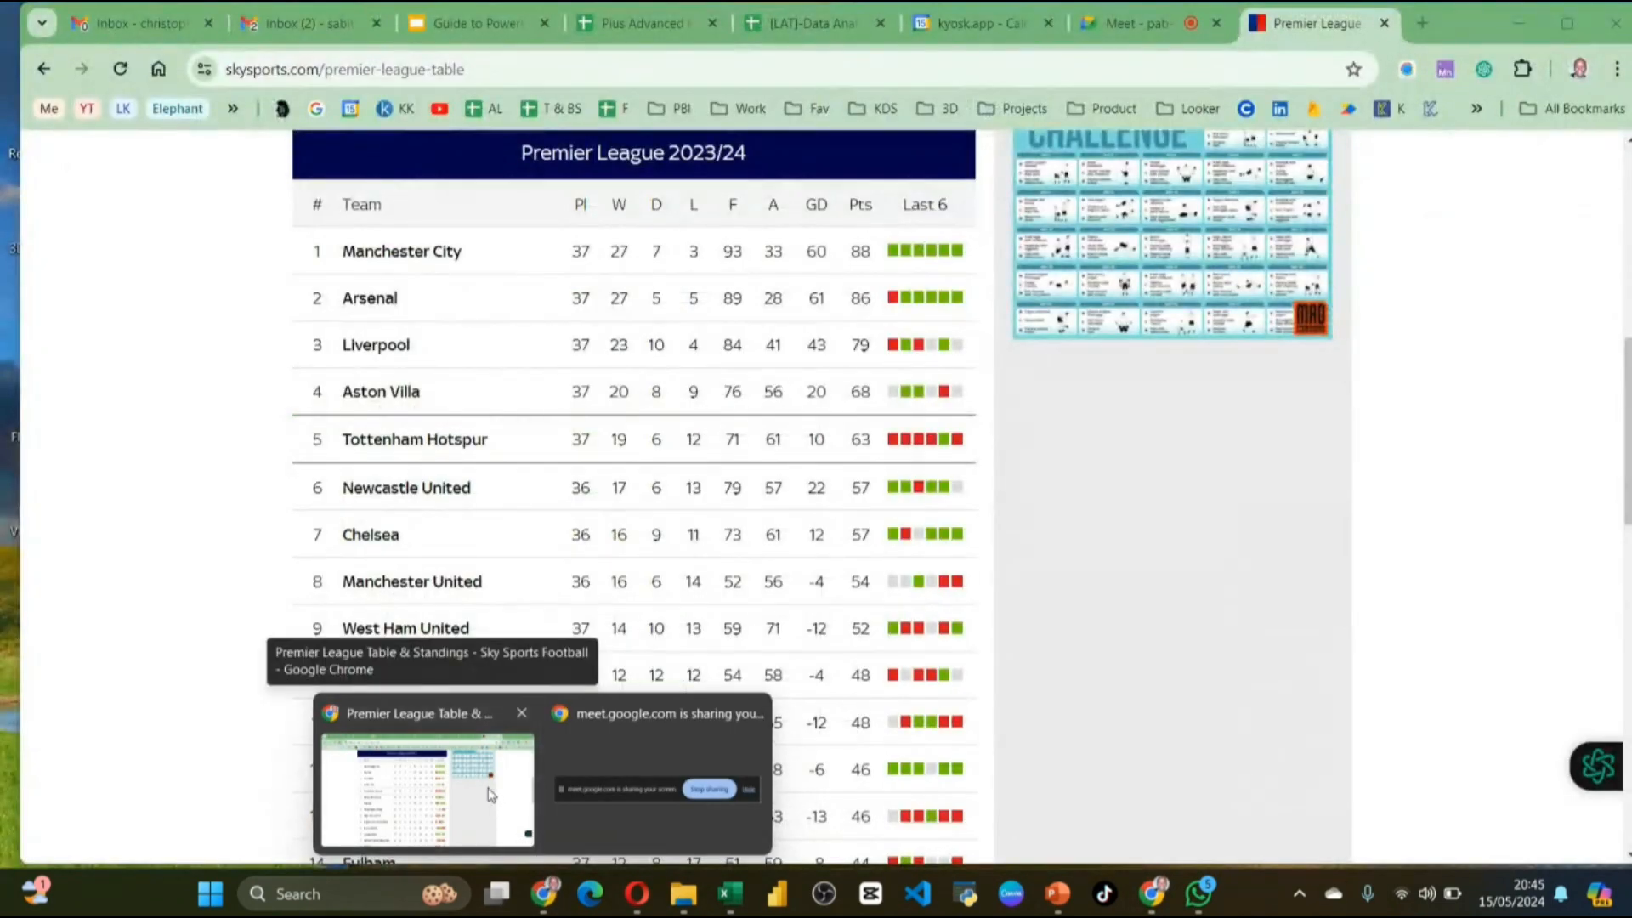
{"action": "left_click", "coordinate": [498, 794]}
{"action": "left_click", "coordinate": [1422, 26]}
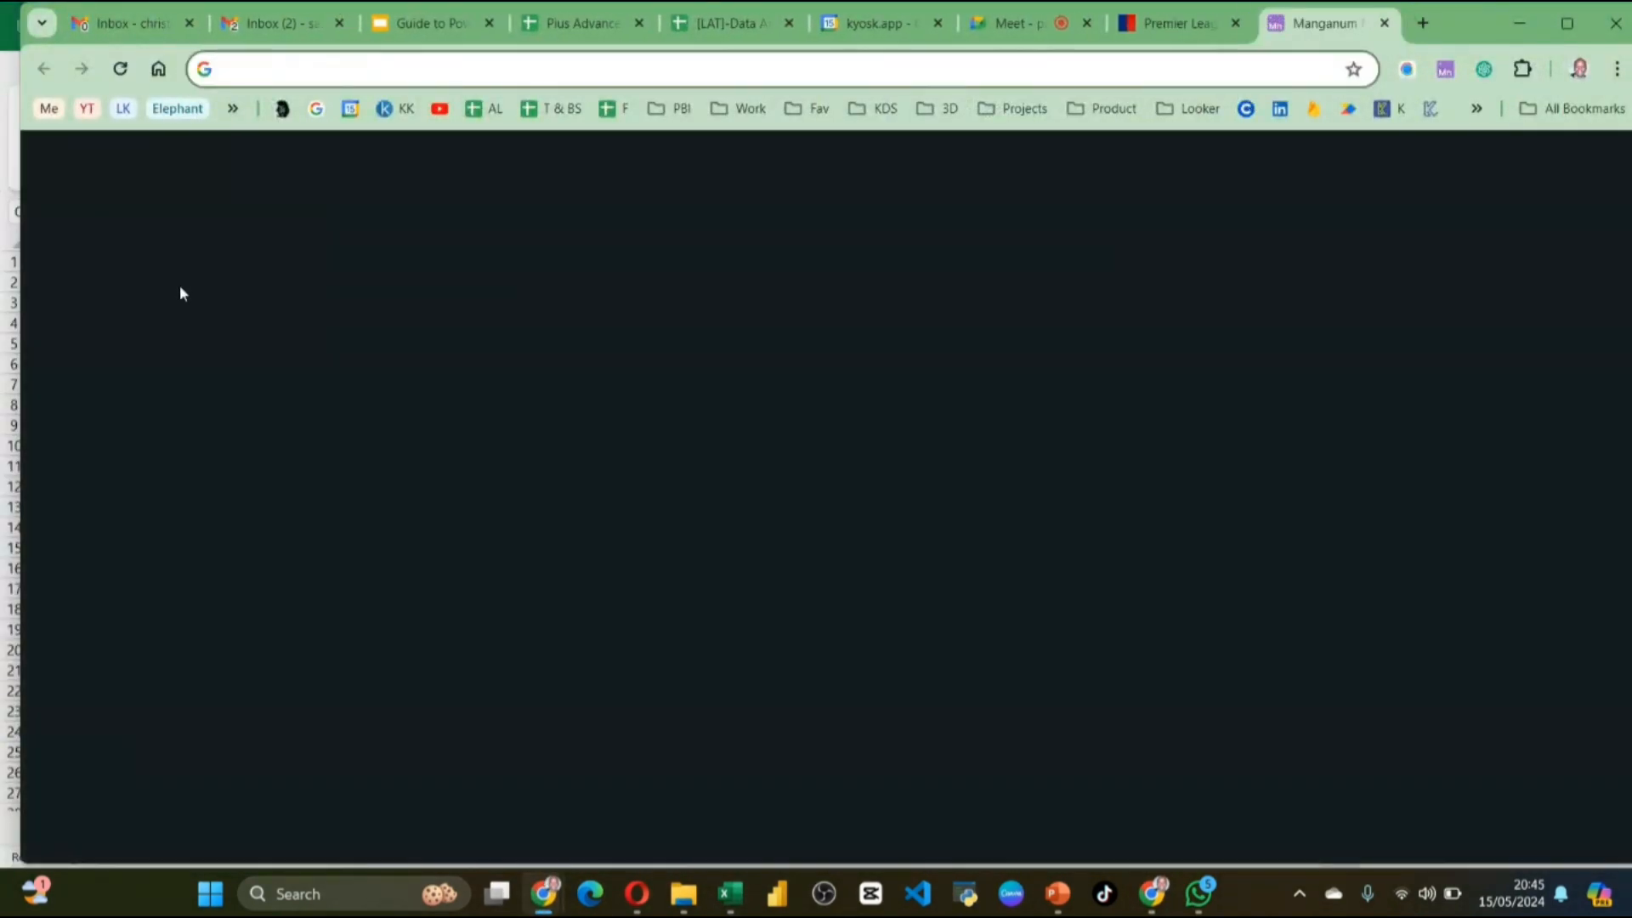
{"action": "type", "text": "wor"}
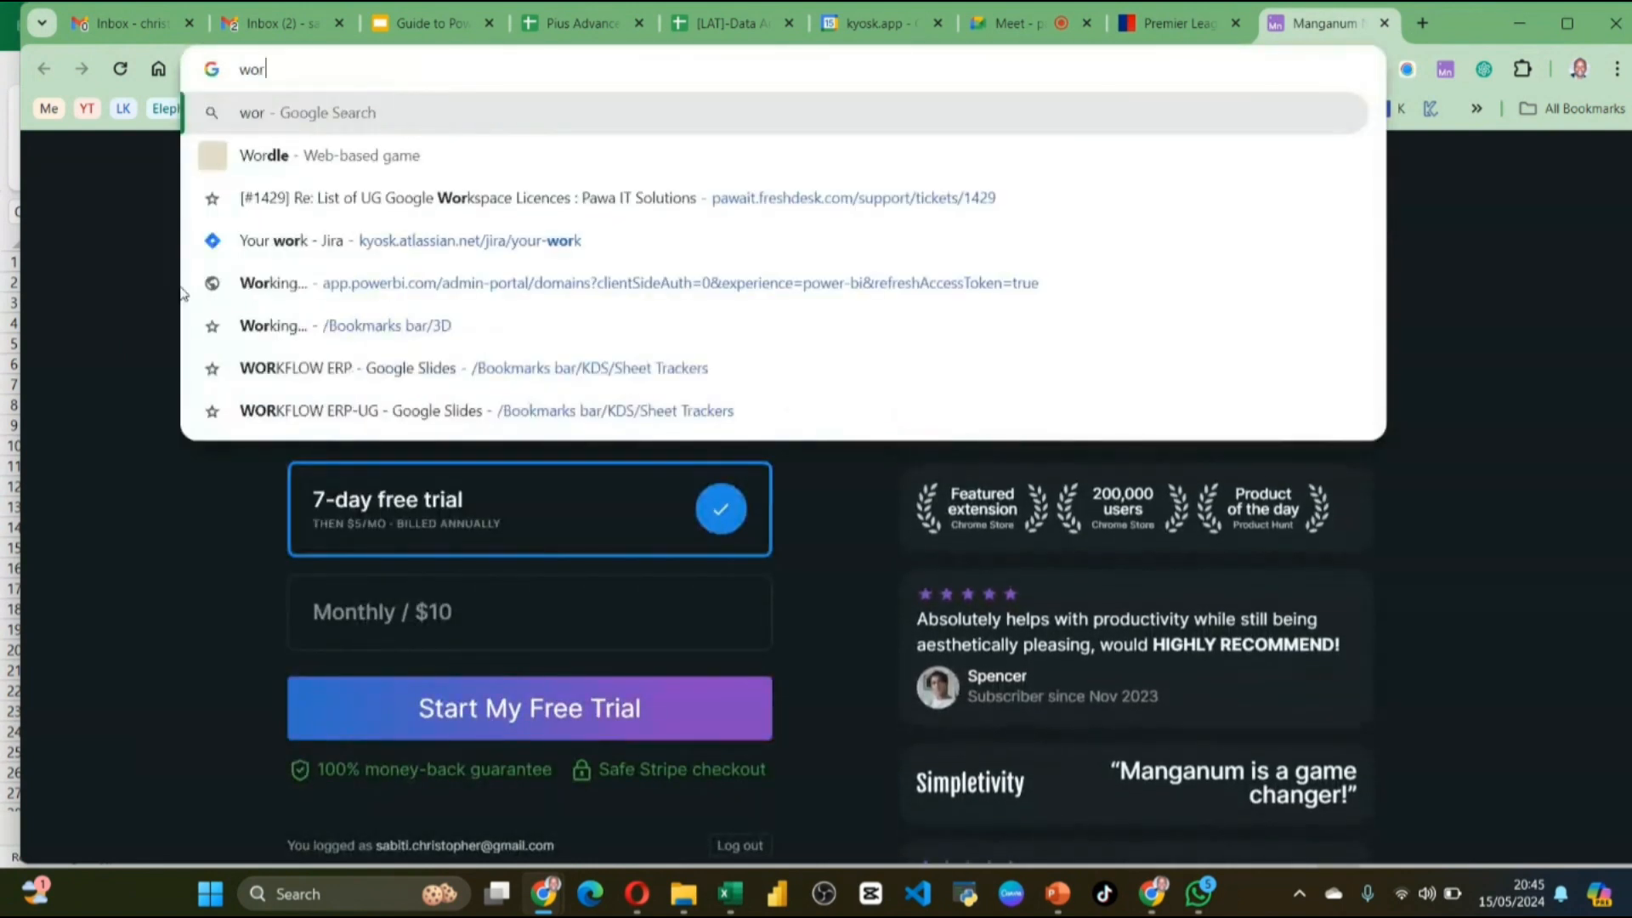
{"action": "type", "text": "ld "}
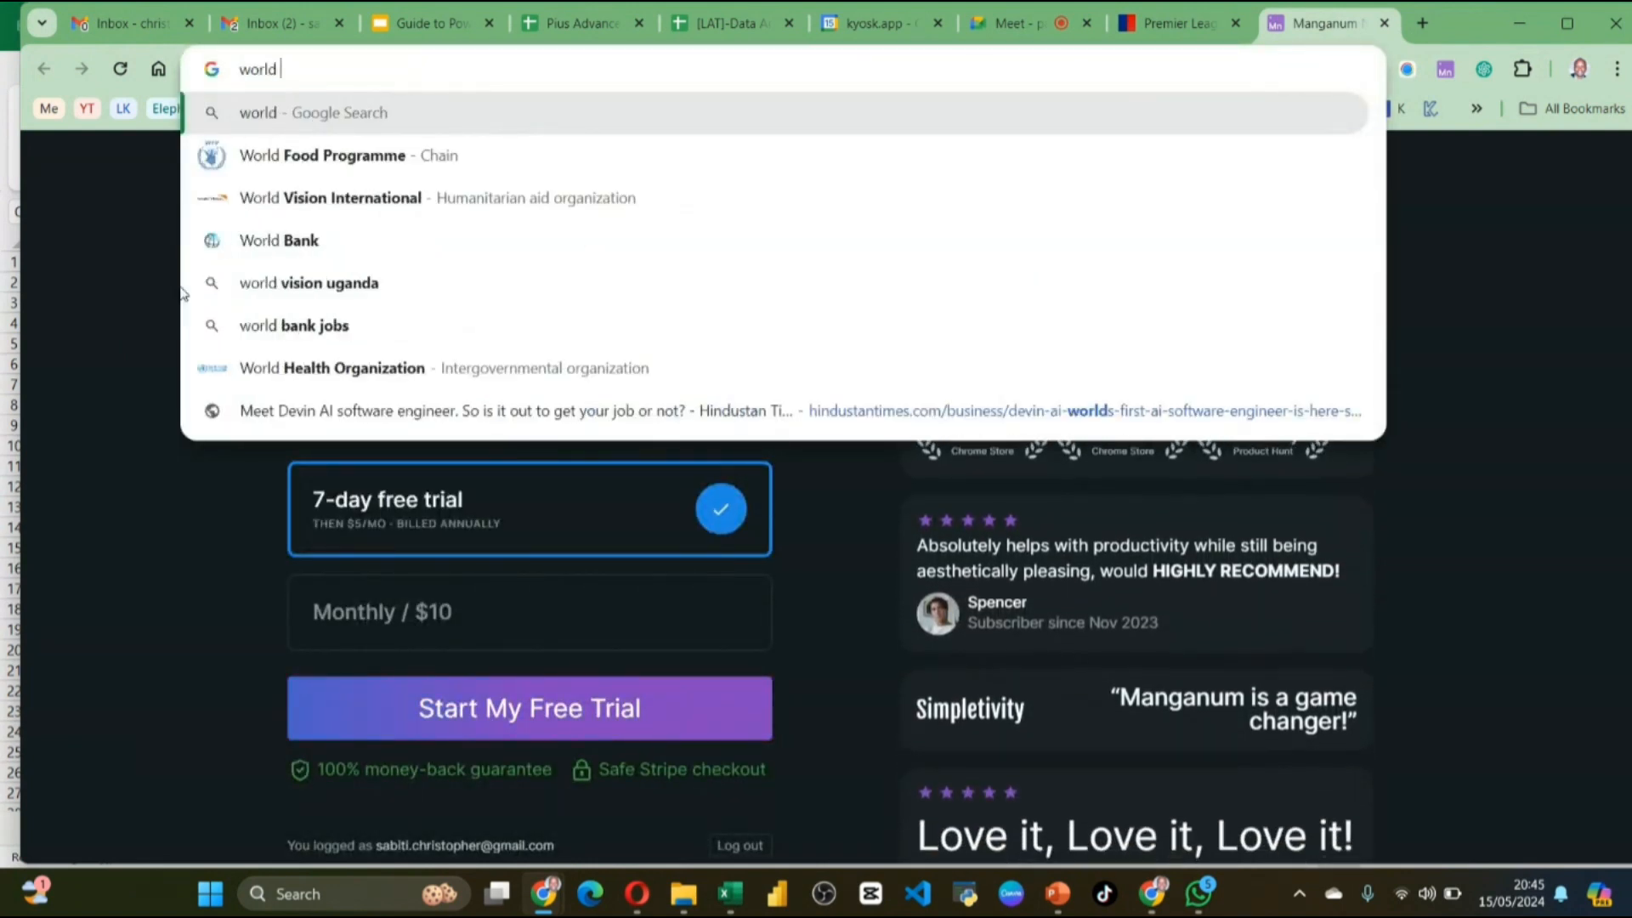
{"action": "type", "text": "cup "}
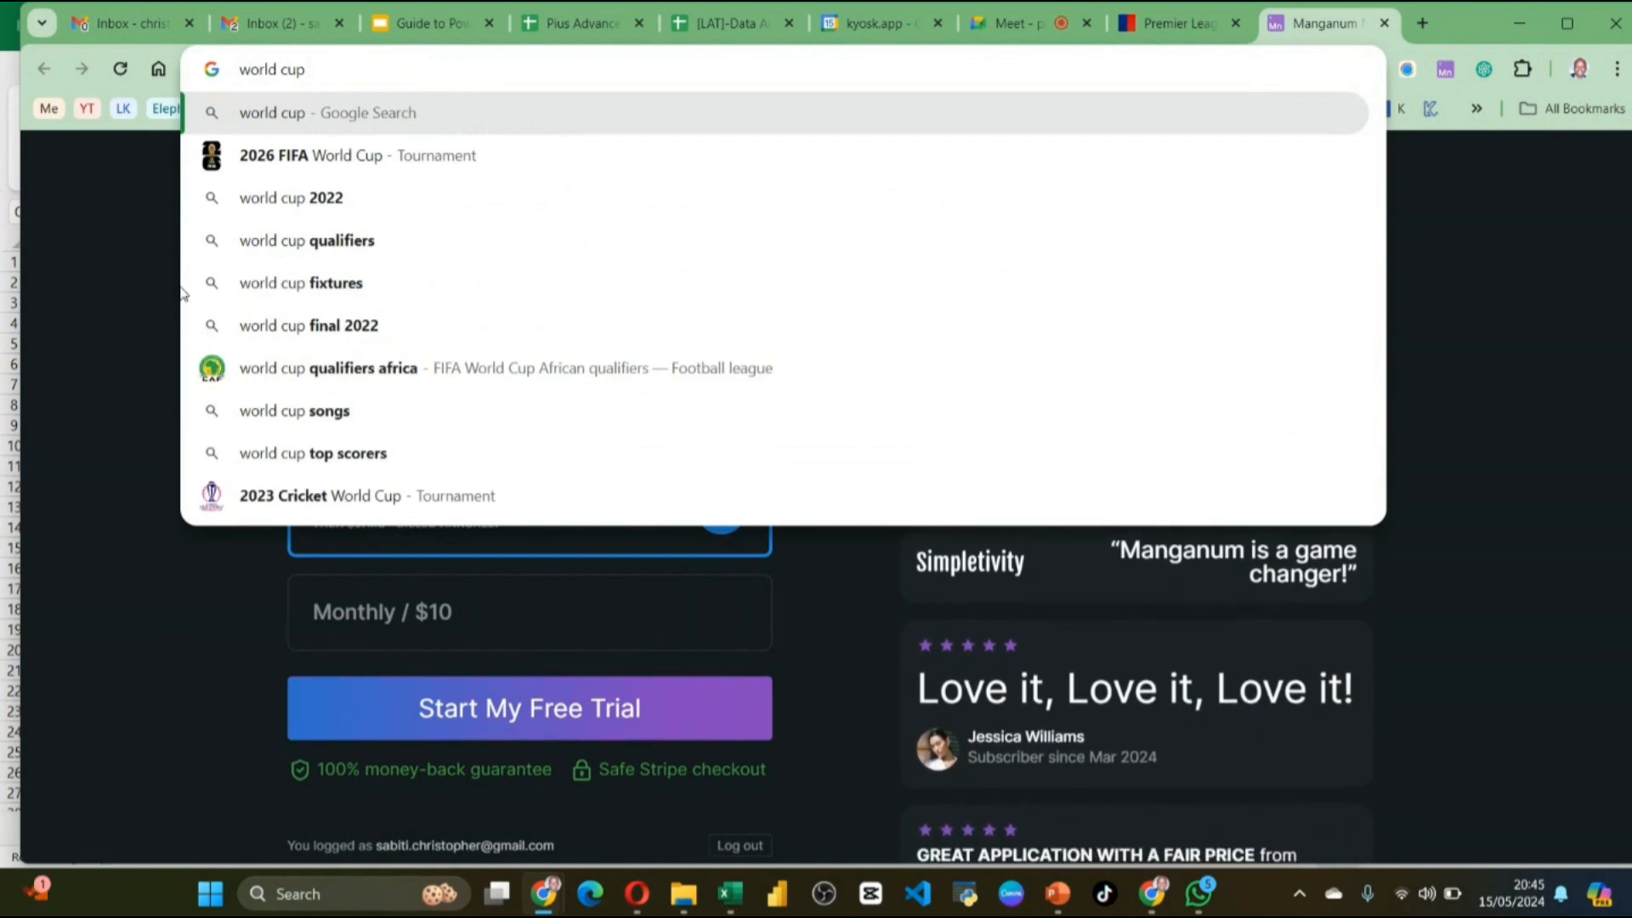
{"action": "type", "text": "table "}
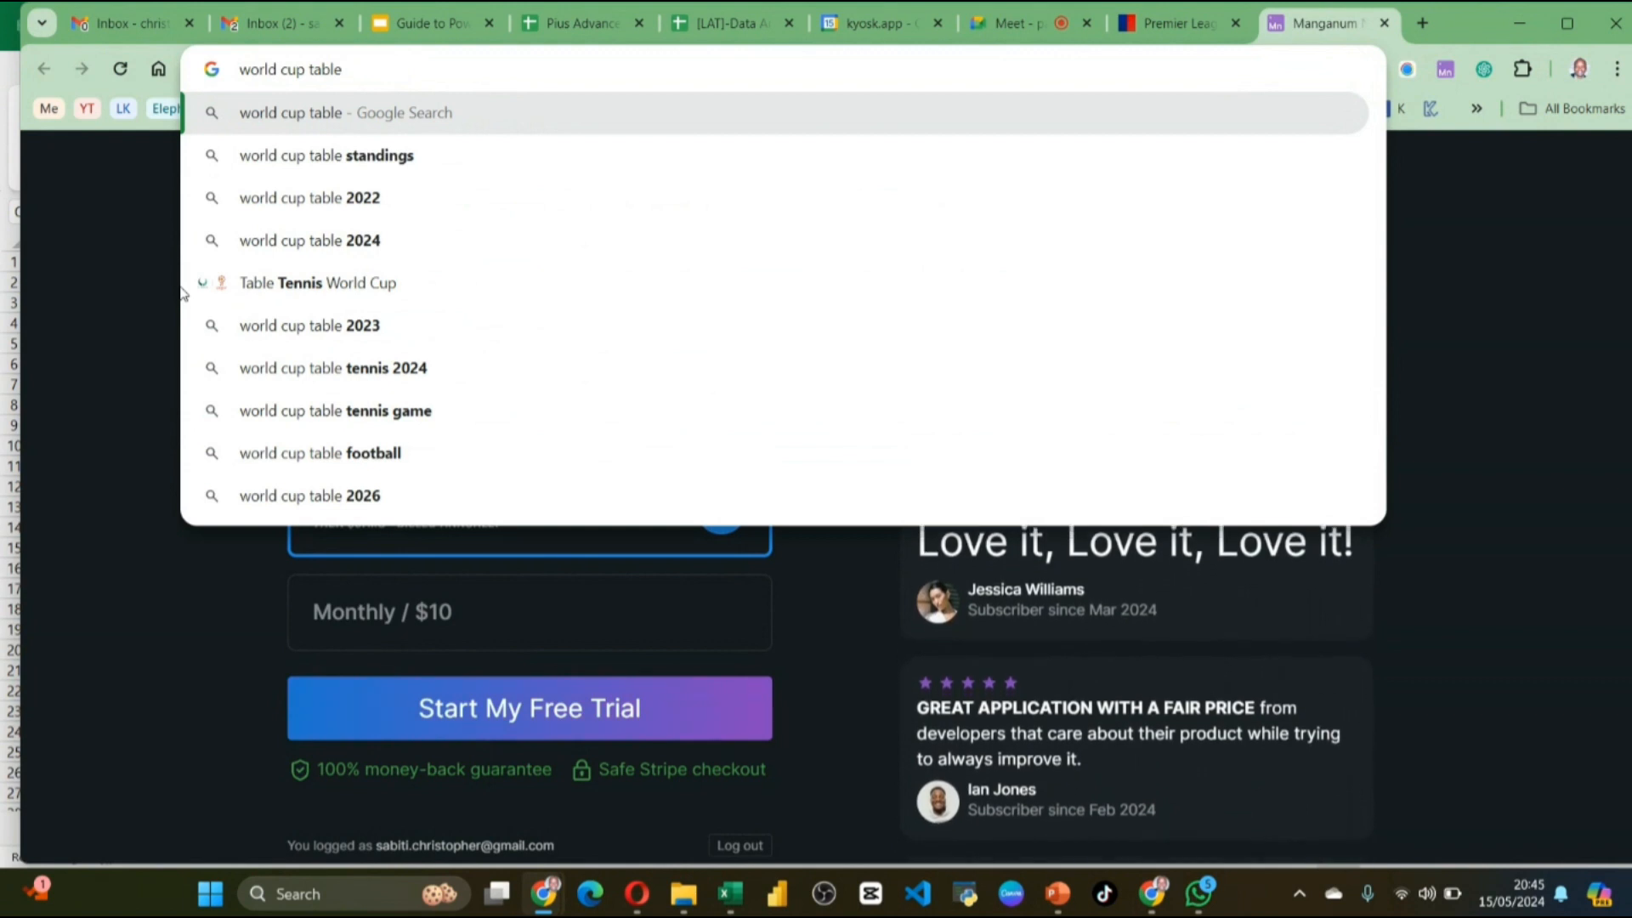
{"action": "type", "text": "from "}
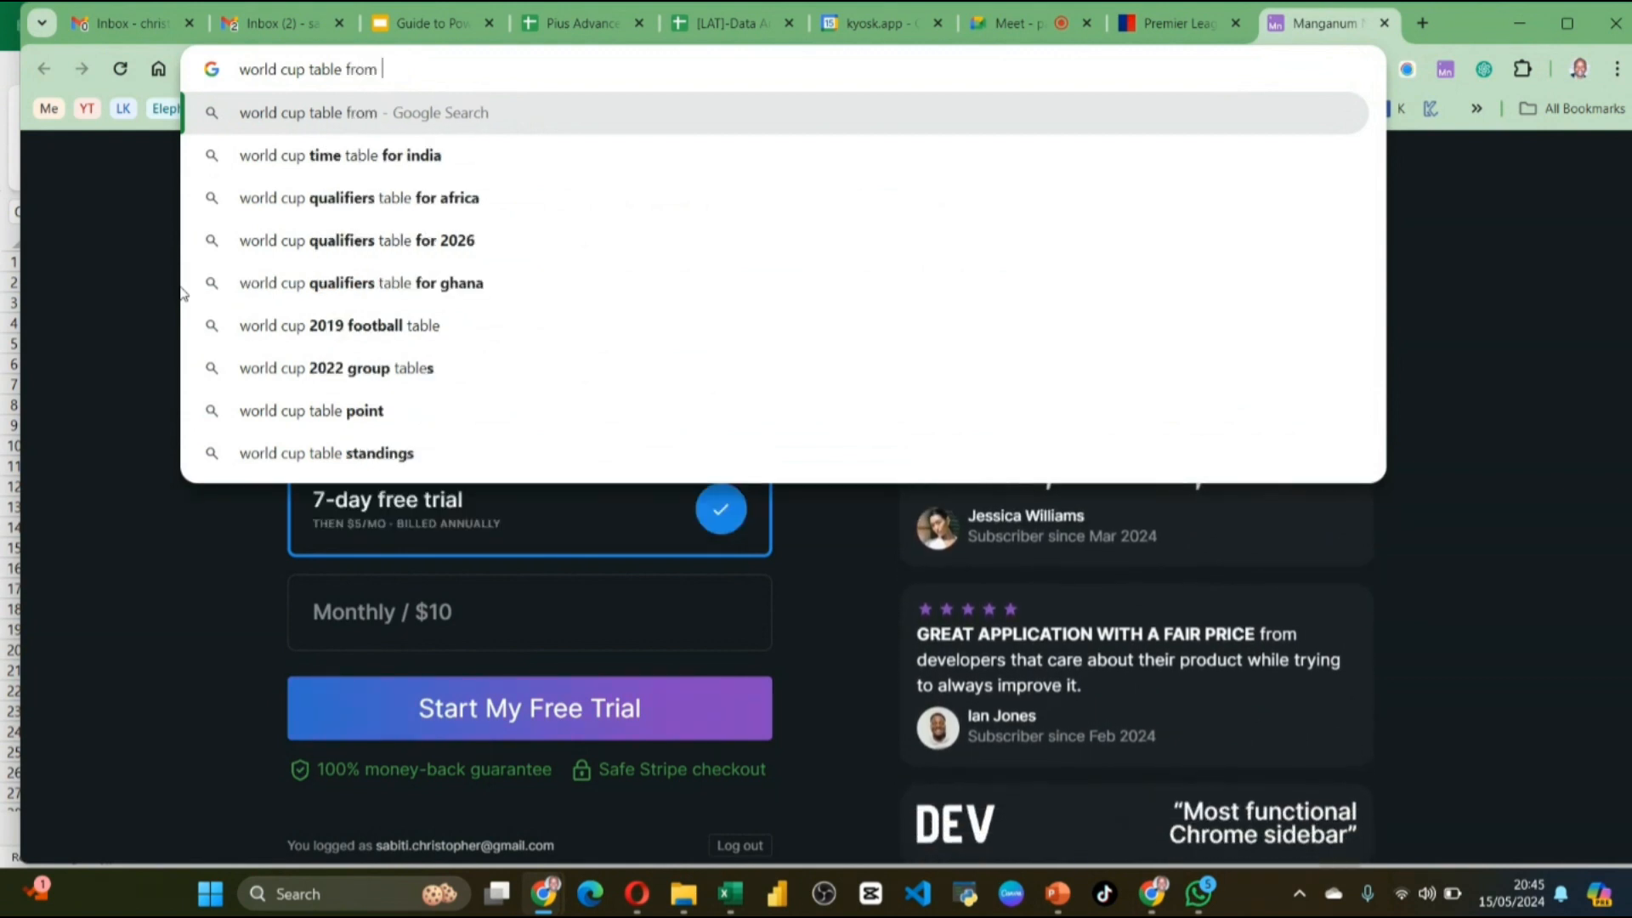
{"action": "type", "text": "start"}
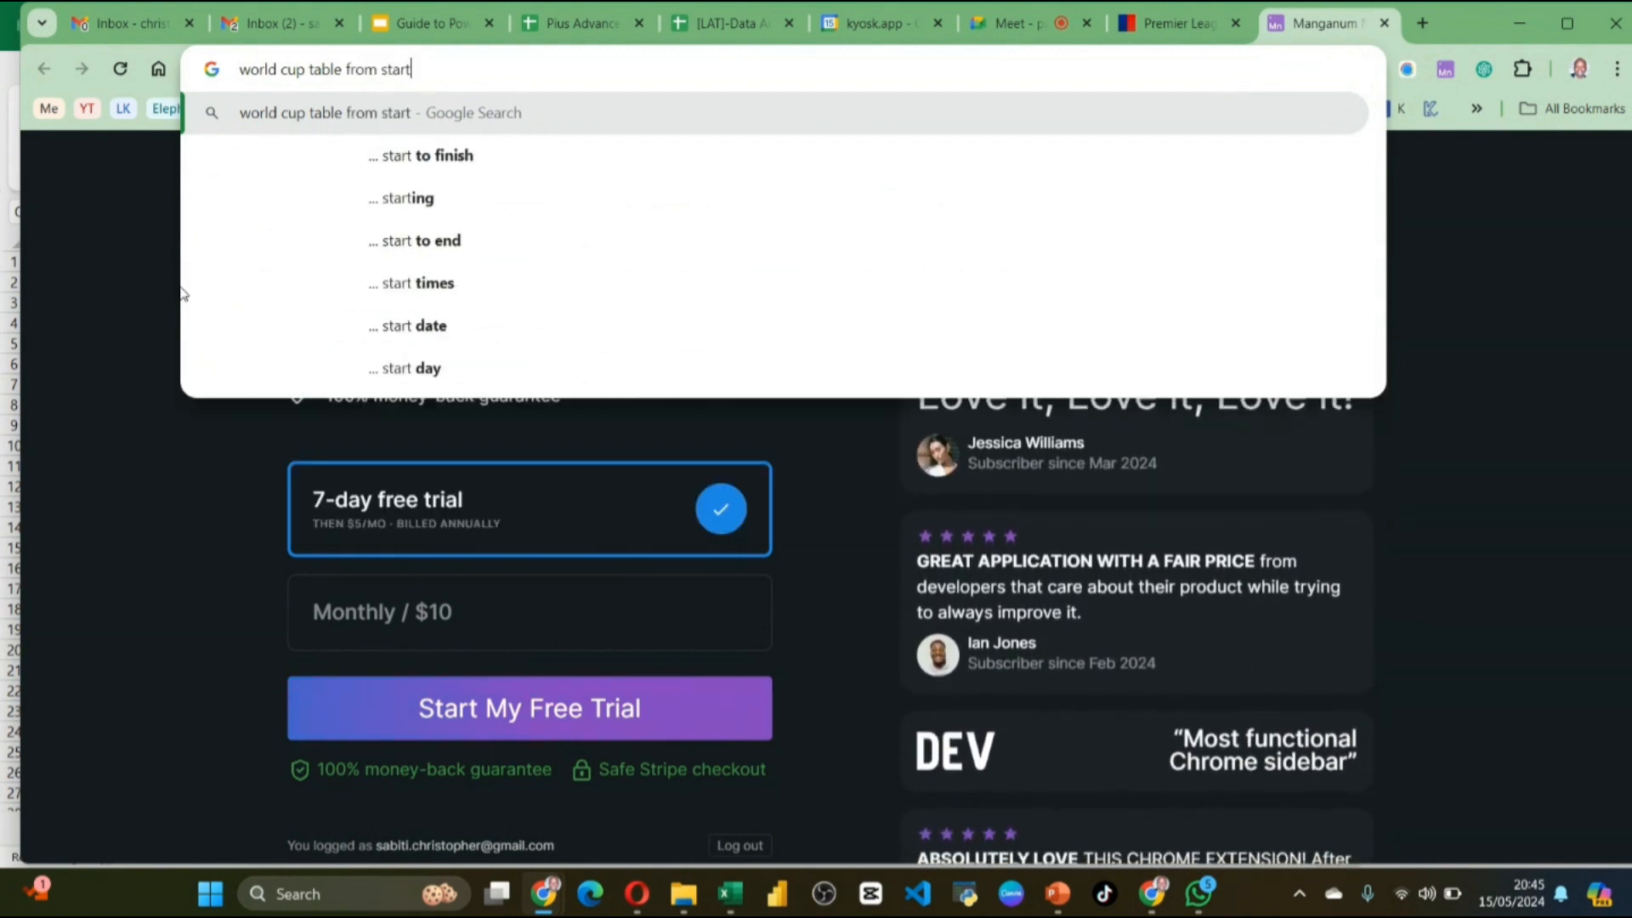
{"action": "key", "text": "Return"}
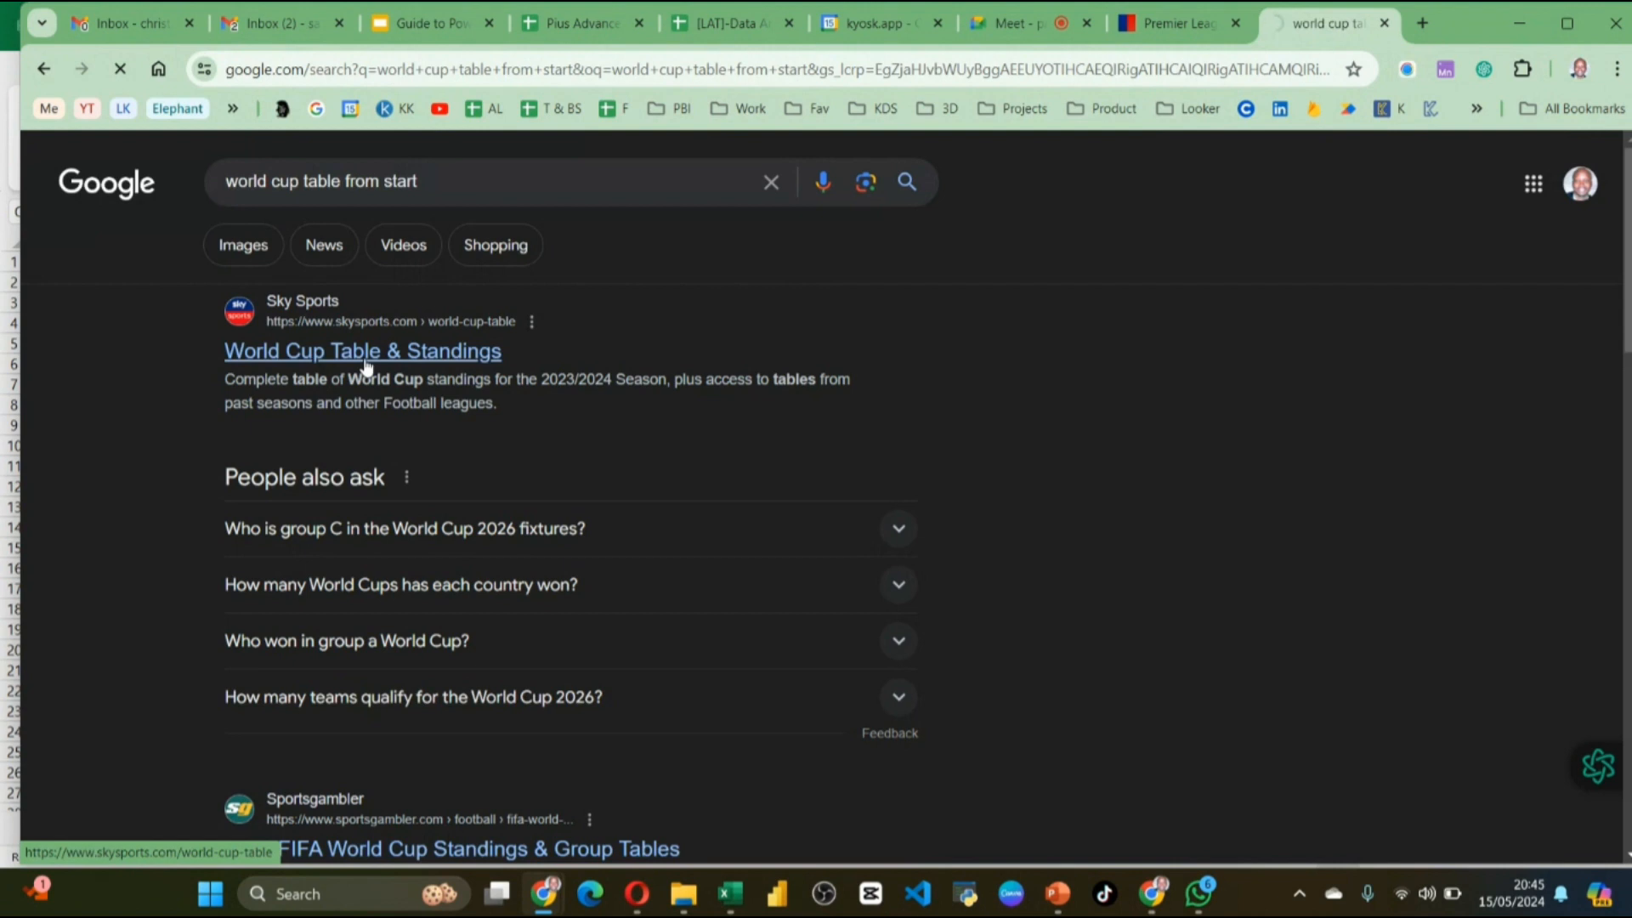
Step: Open the Sky Sports World Cup Table & Standings result, examine its group tables, and return to the search results
{"action": "left_click", "coordinate": [367, 367]}
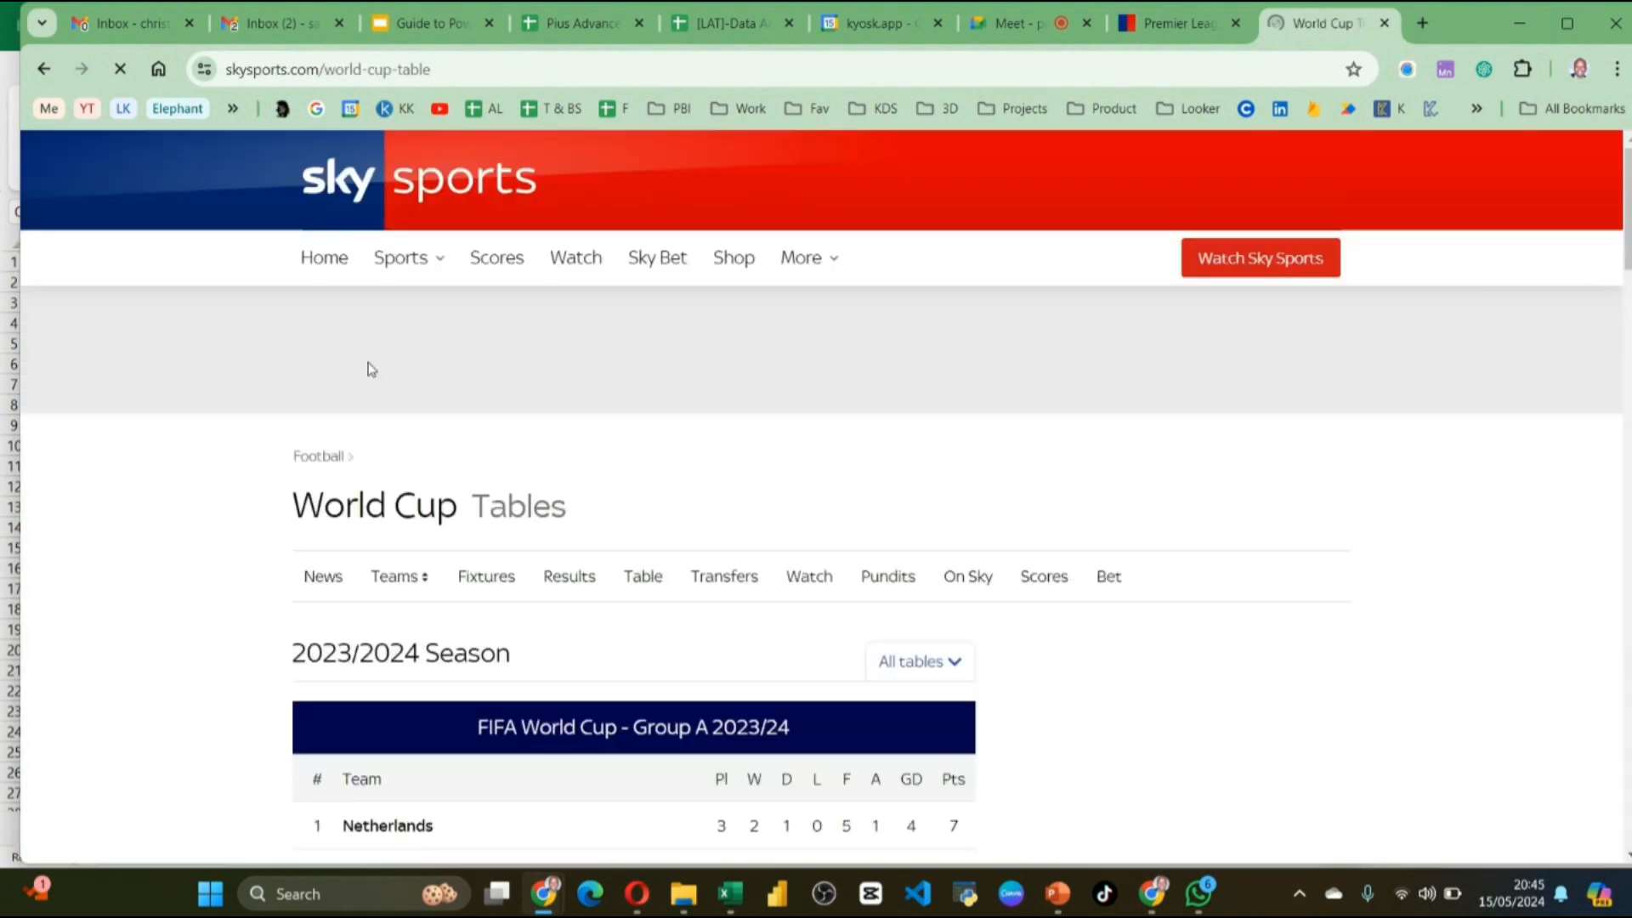
{"action": "scroll", "coordinate": [601, 528], "scroll_direction": "down", "scroll_amount": 6}
{"action": "scroll", "coordinate": [738, 520], "scroll_direction": "up", "scroll_amount": 3}
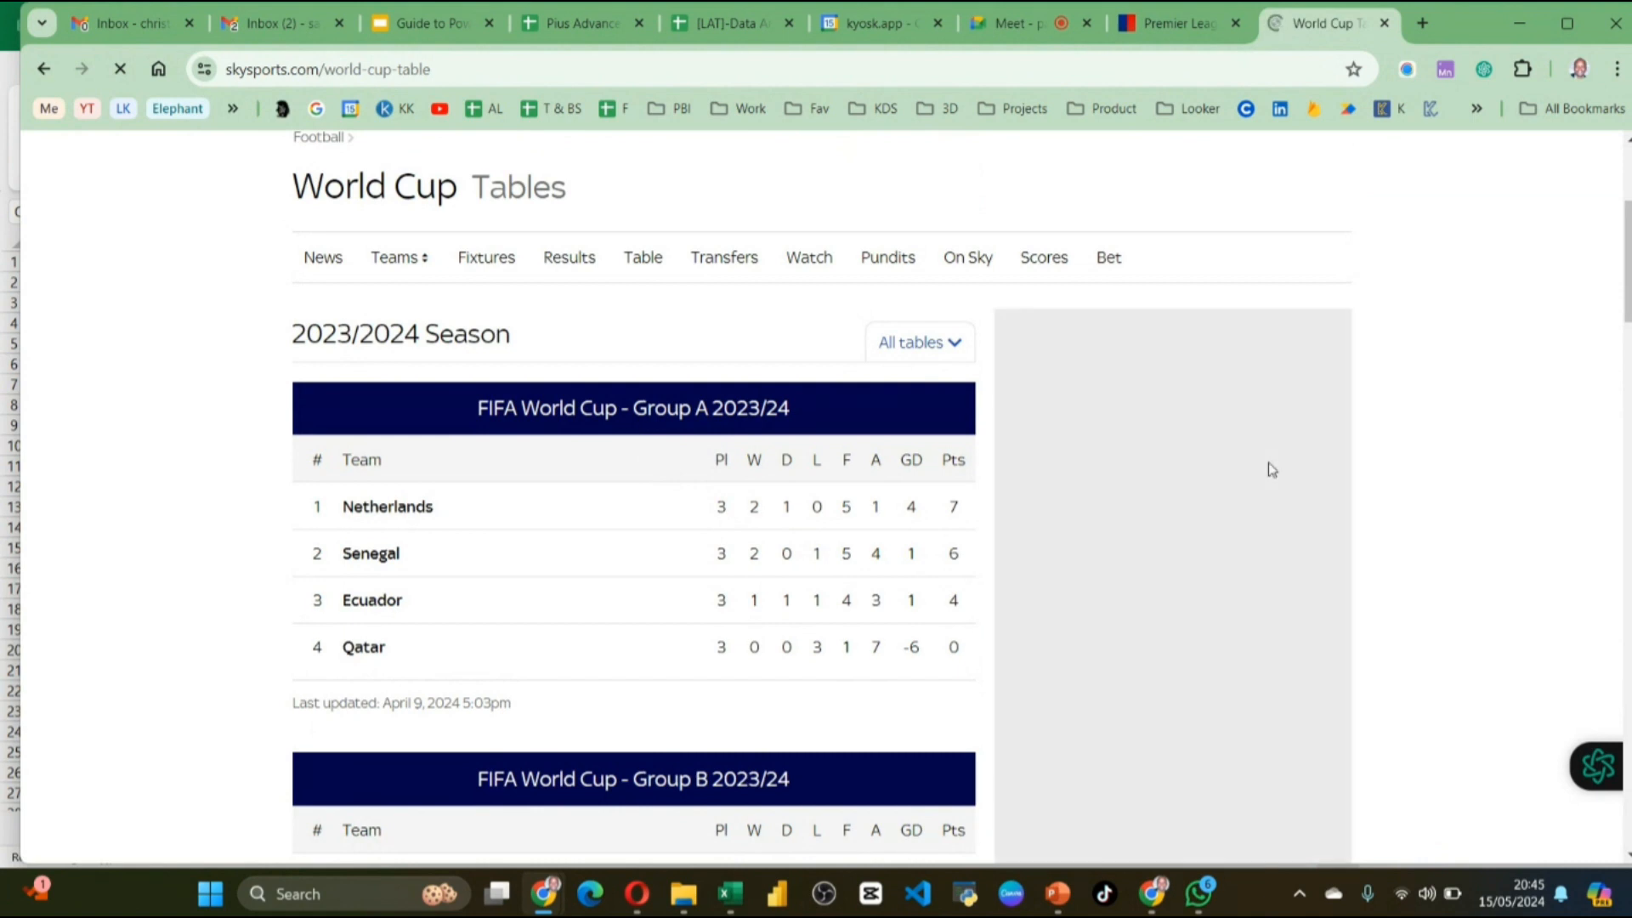
{"action": "scroll", "coordinate": [1268, 462], "scroll_direction": "left", "scroll_amount": 5}
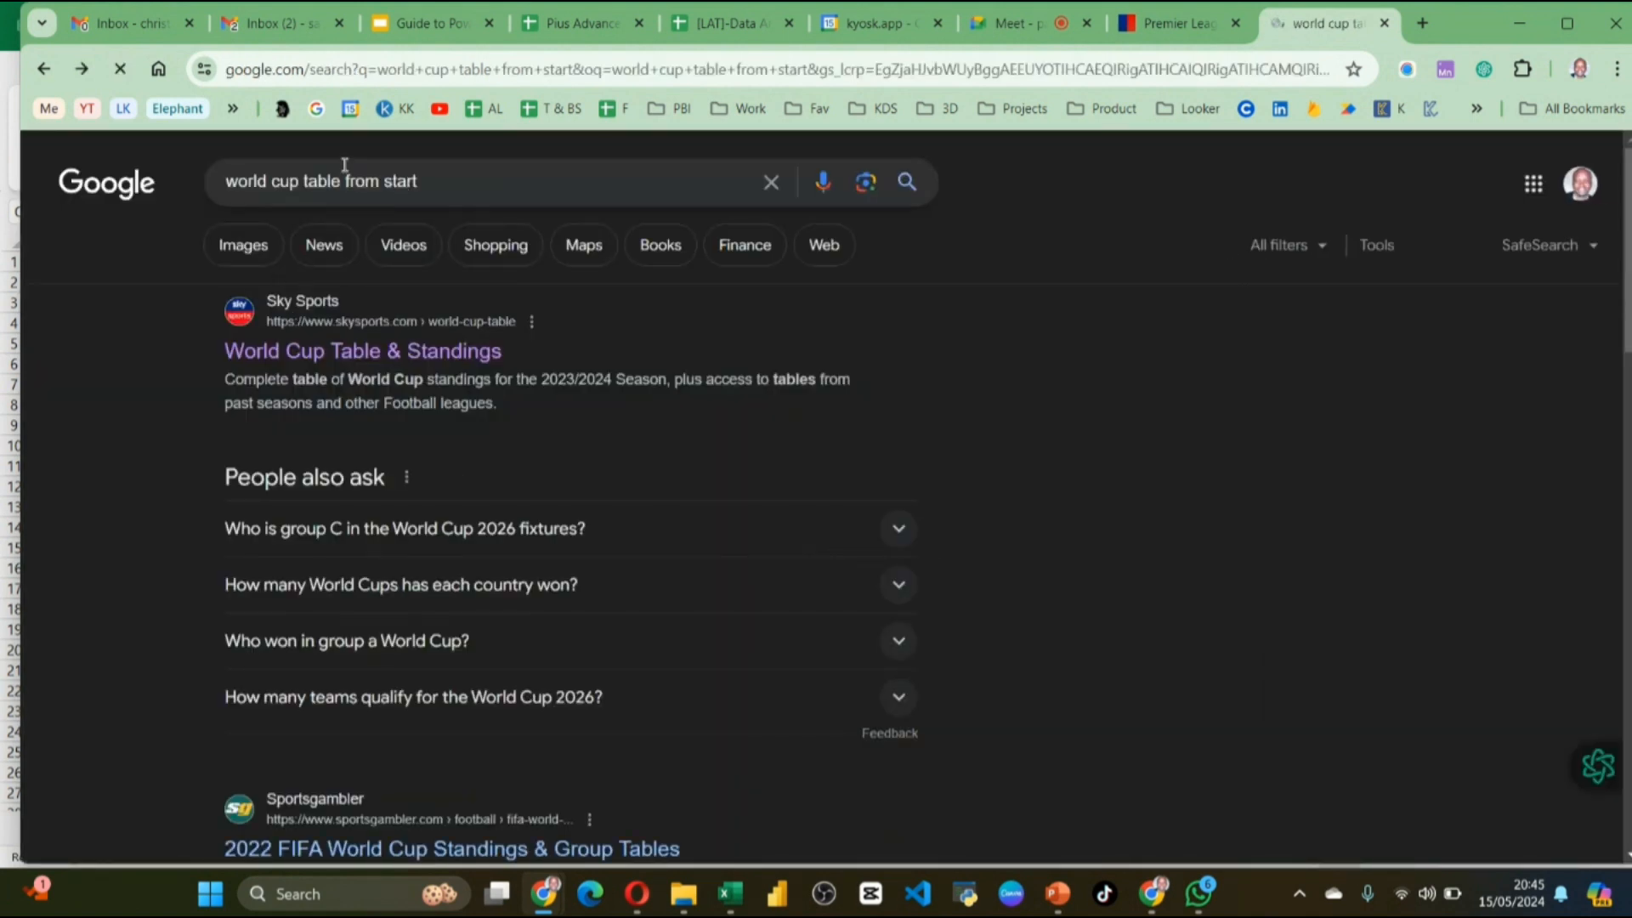
Step: Change the Google search to "world cup champions list"
{"action": "left_click", "coordinate": [331, 181]}
{"action": "left_click_drag", "start_coordinate": [304, 181], "coordinate": [491, 192]}
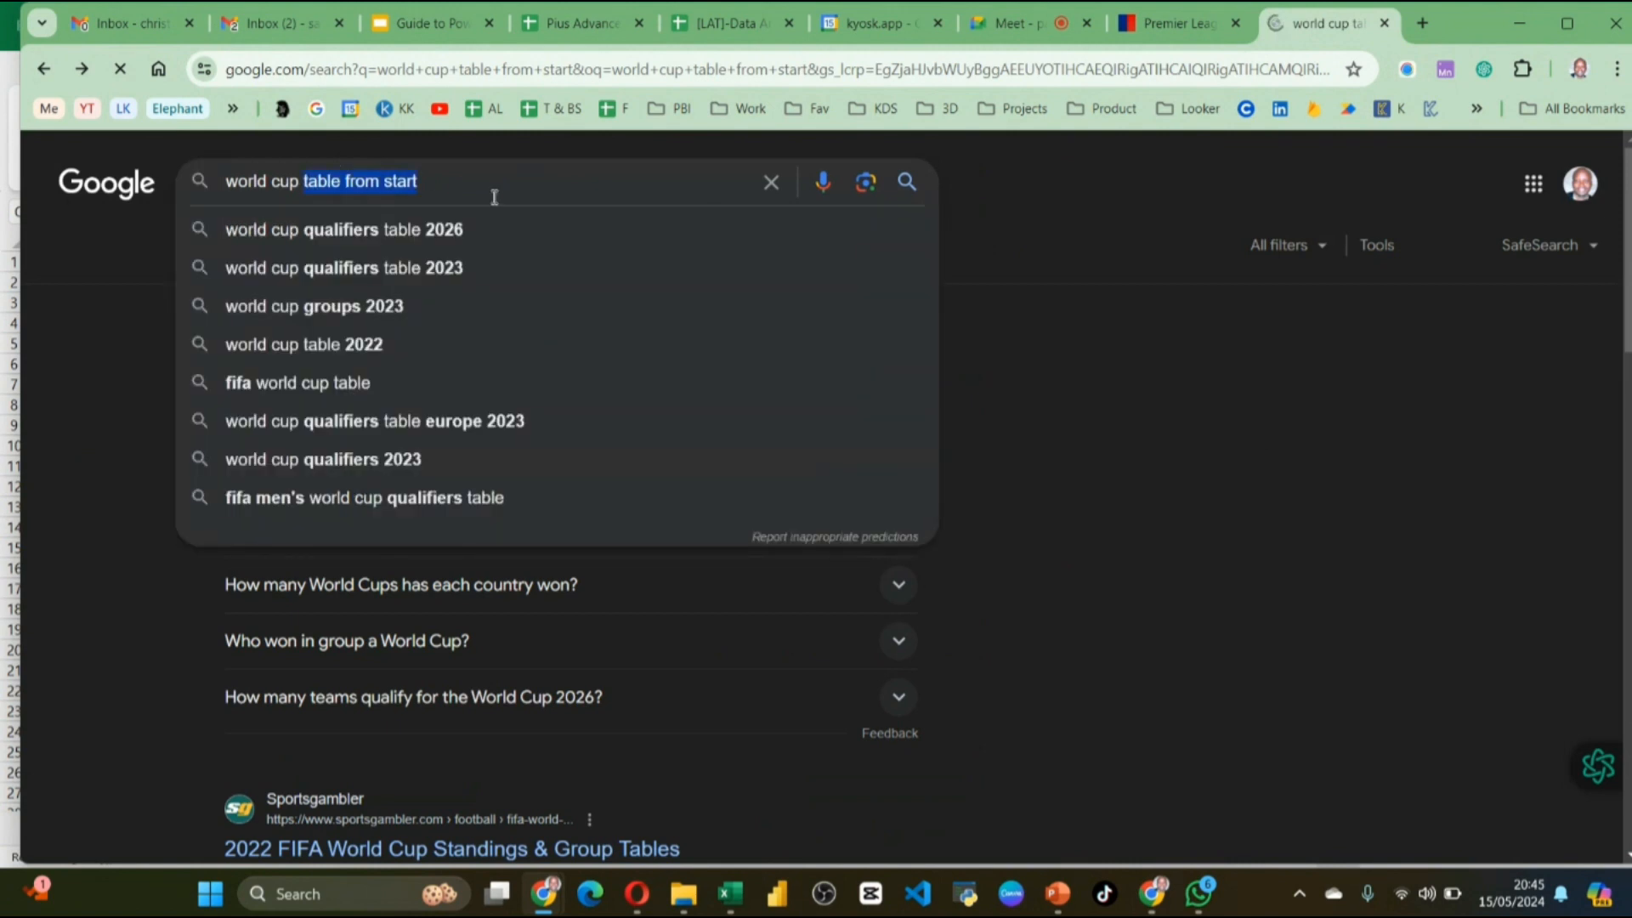
{"action": "type", "text": "chapio"}
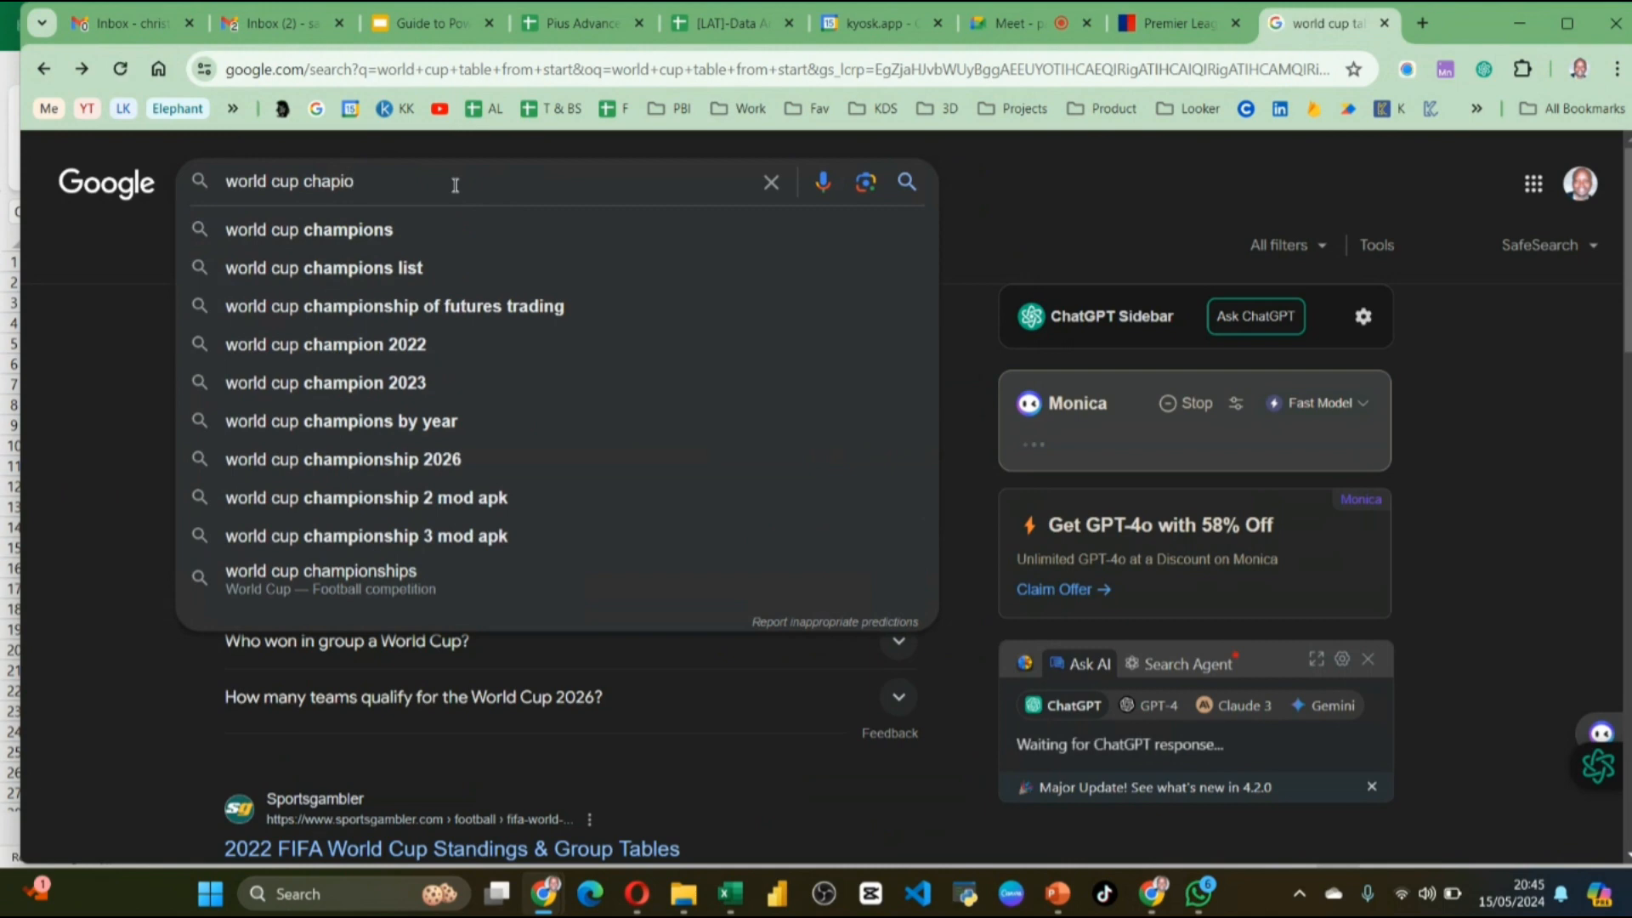
{"action": "left_click", "coordinate": [390, 264]}
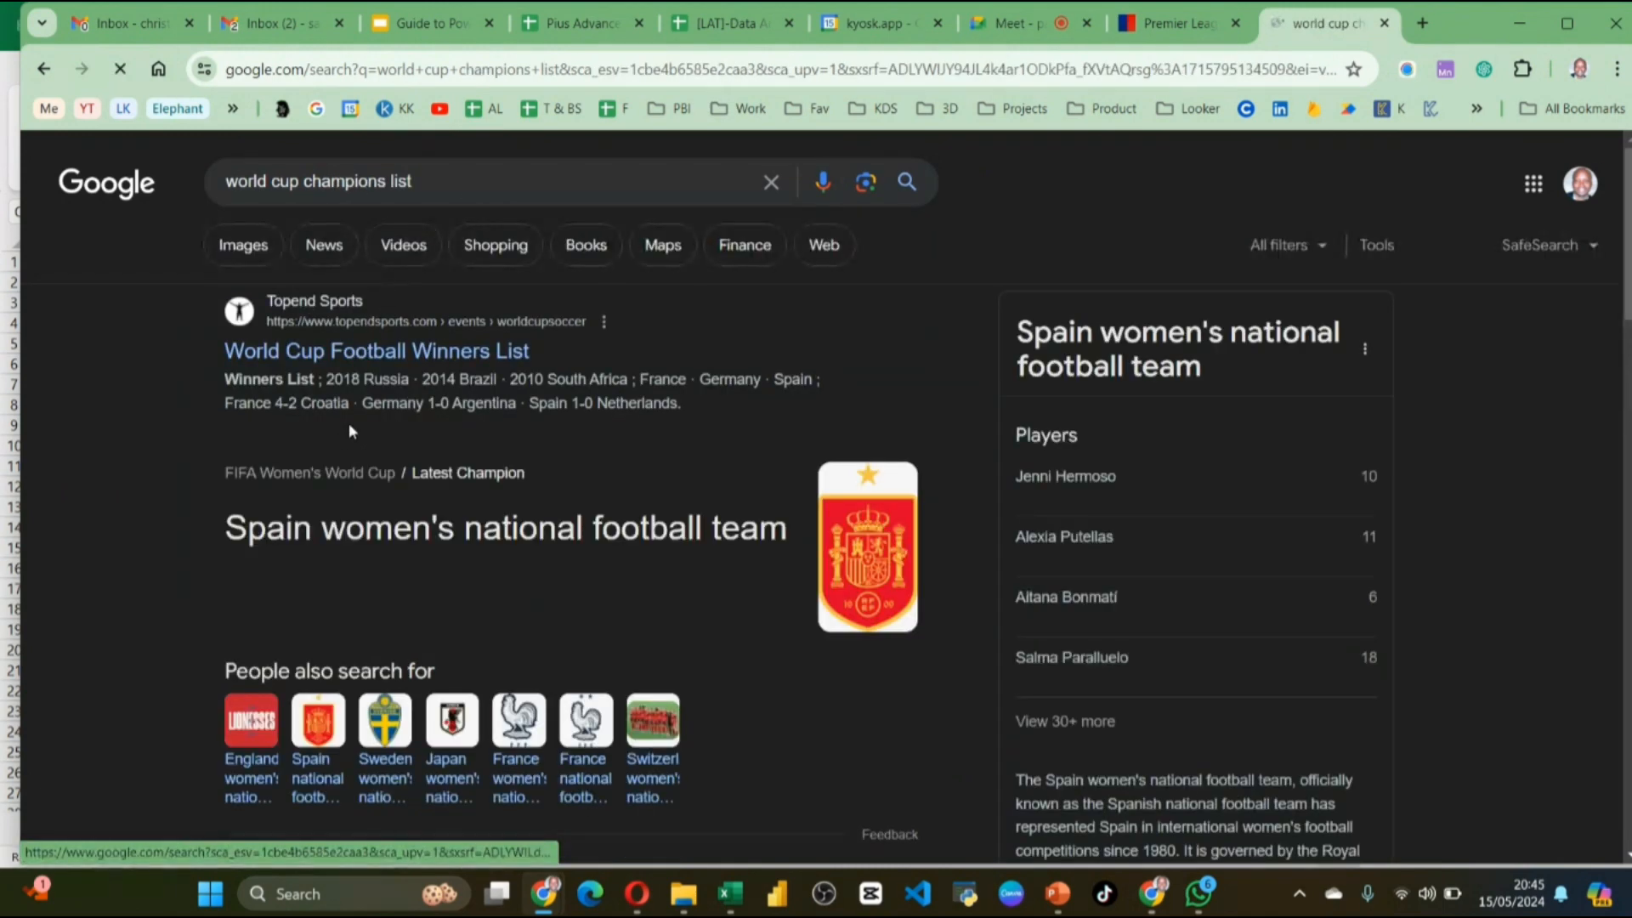
Step: Open the FOX Sports "FIFA 2022 World Cup History" result in a new tab and examine its table of champions by year
{"action": "scroll", "coordinate": [442, 447], "scroll_direction": "down", "scroll_amount": 10}
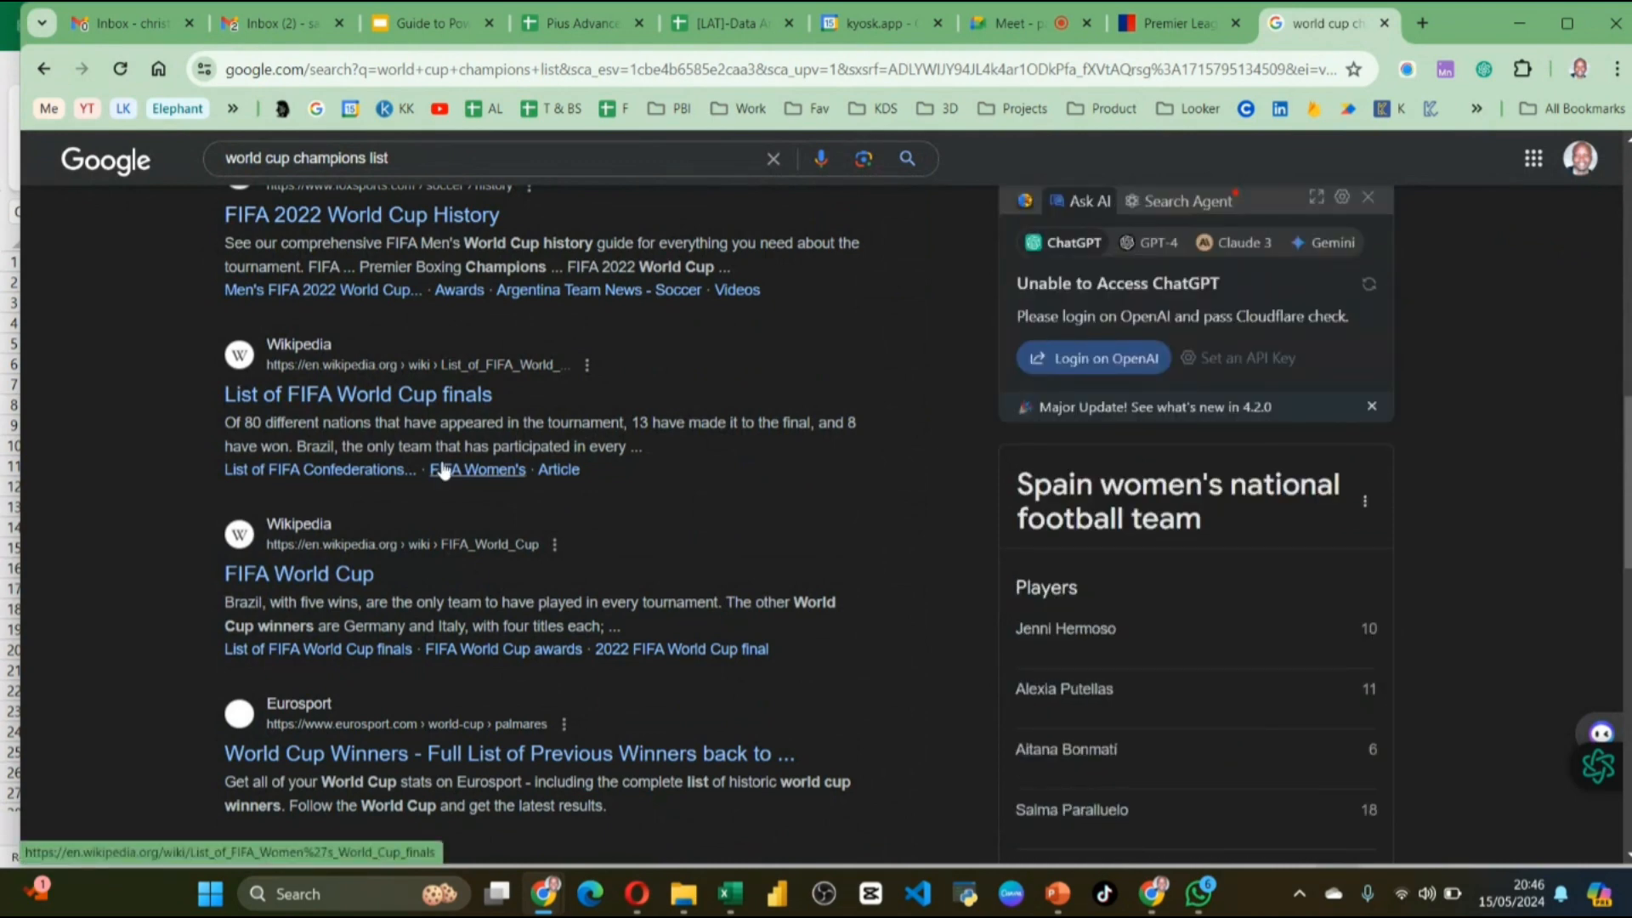
{"action": "scroll", "coordinate": [442, 470], "scroll_direction": "up", "scroll_amount": 10}
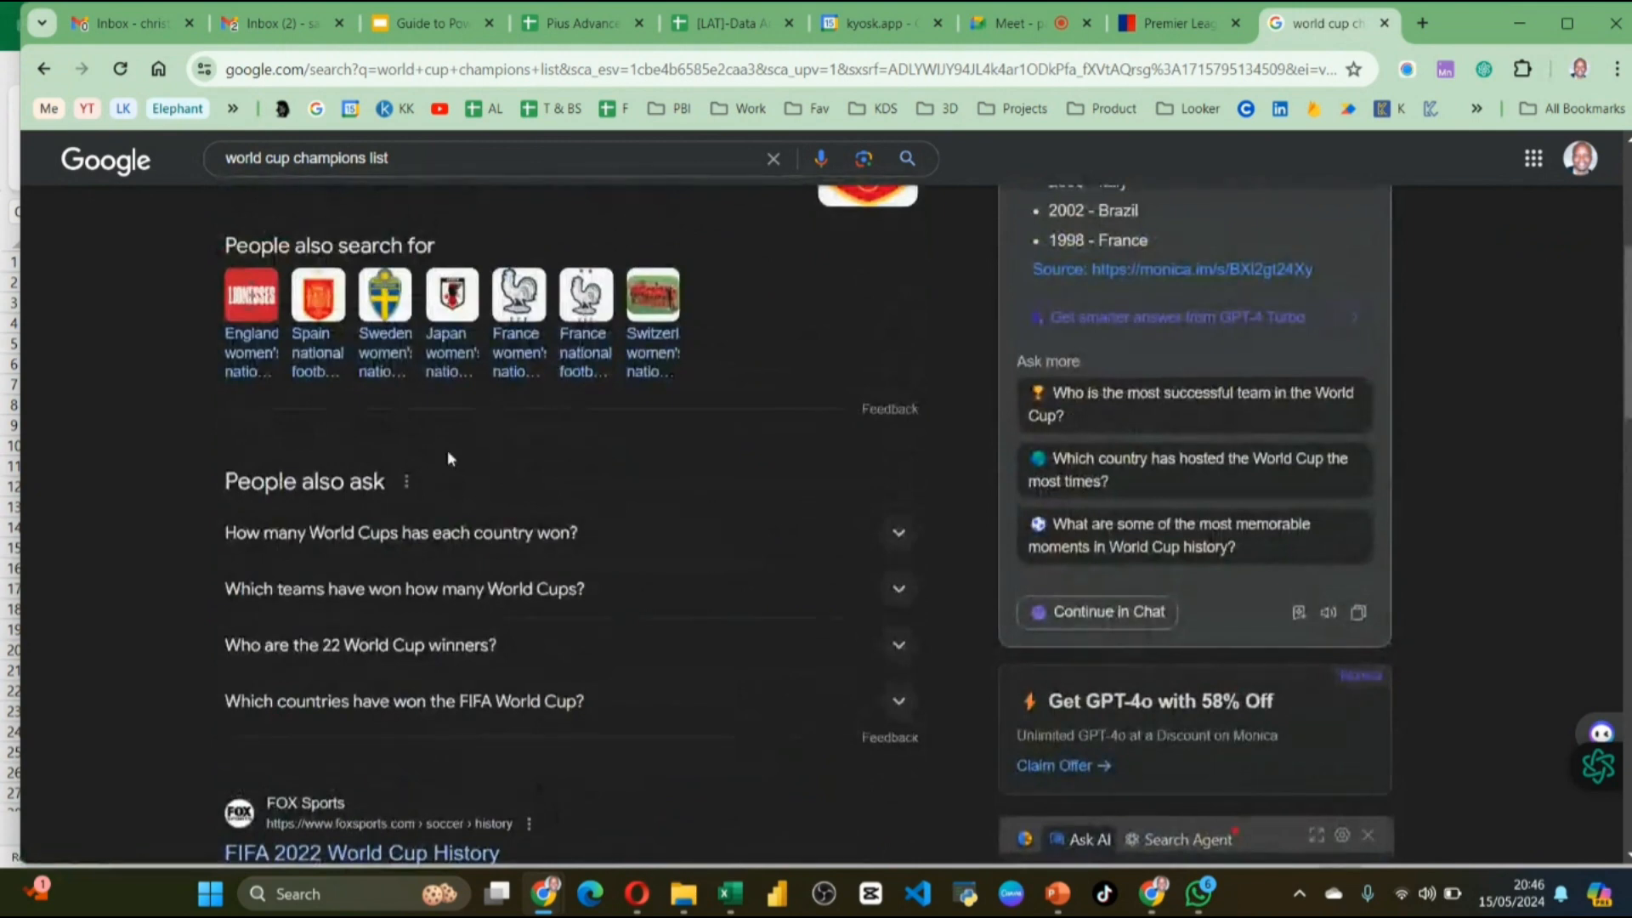
{"action": "scroll", "coordinate": [405, 527], "scroll_direction": "down", "scroll_amount": 9}
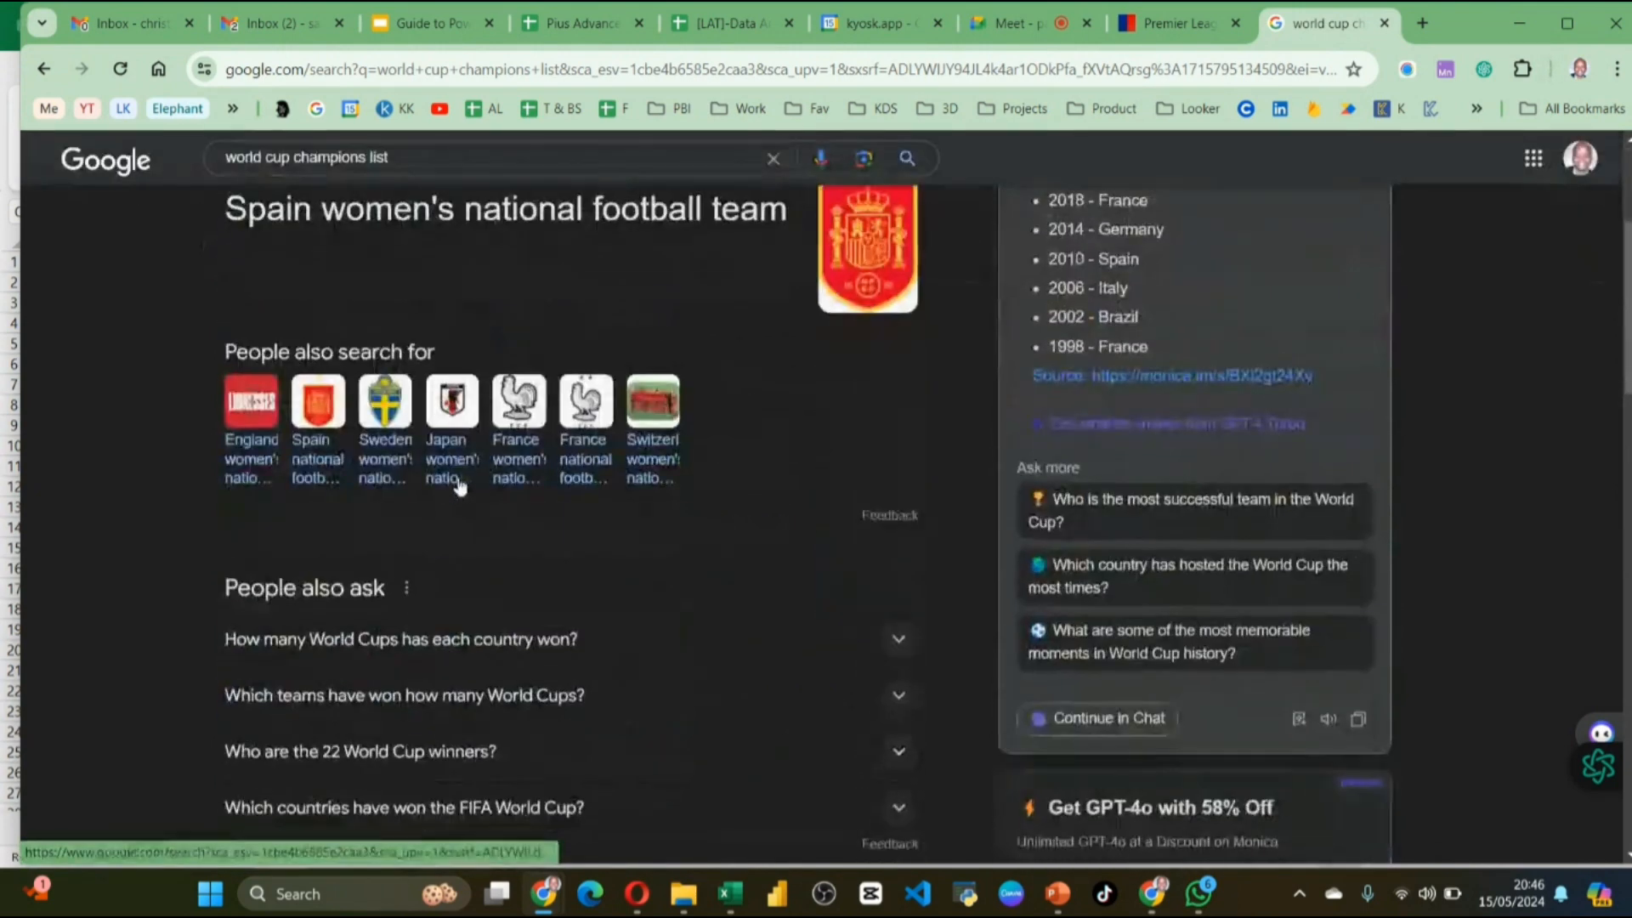
{"action": "scroll", "coordinate": [404, 526], "scroll_direction": "down", "scroll_amount": 3}
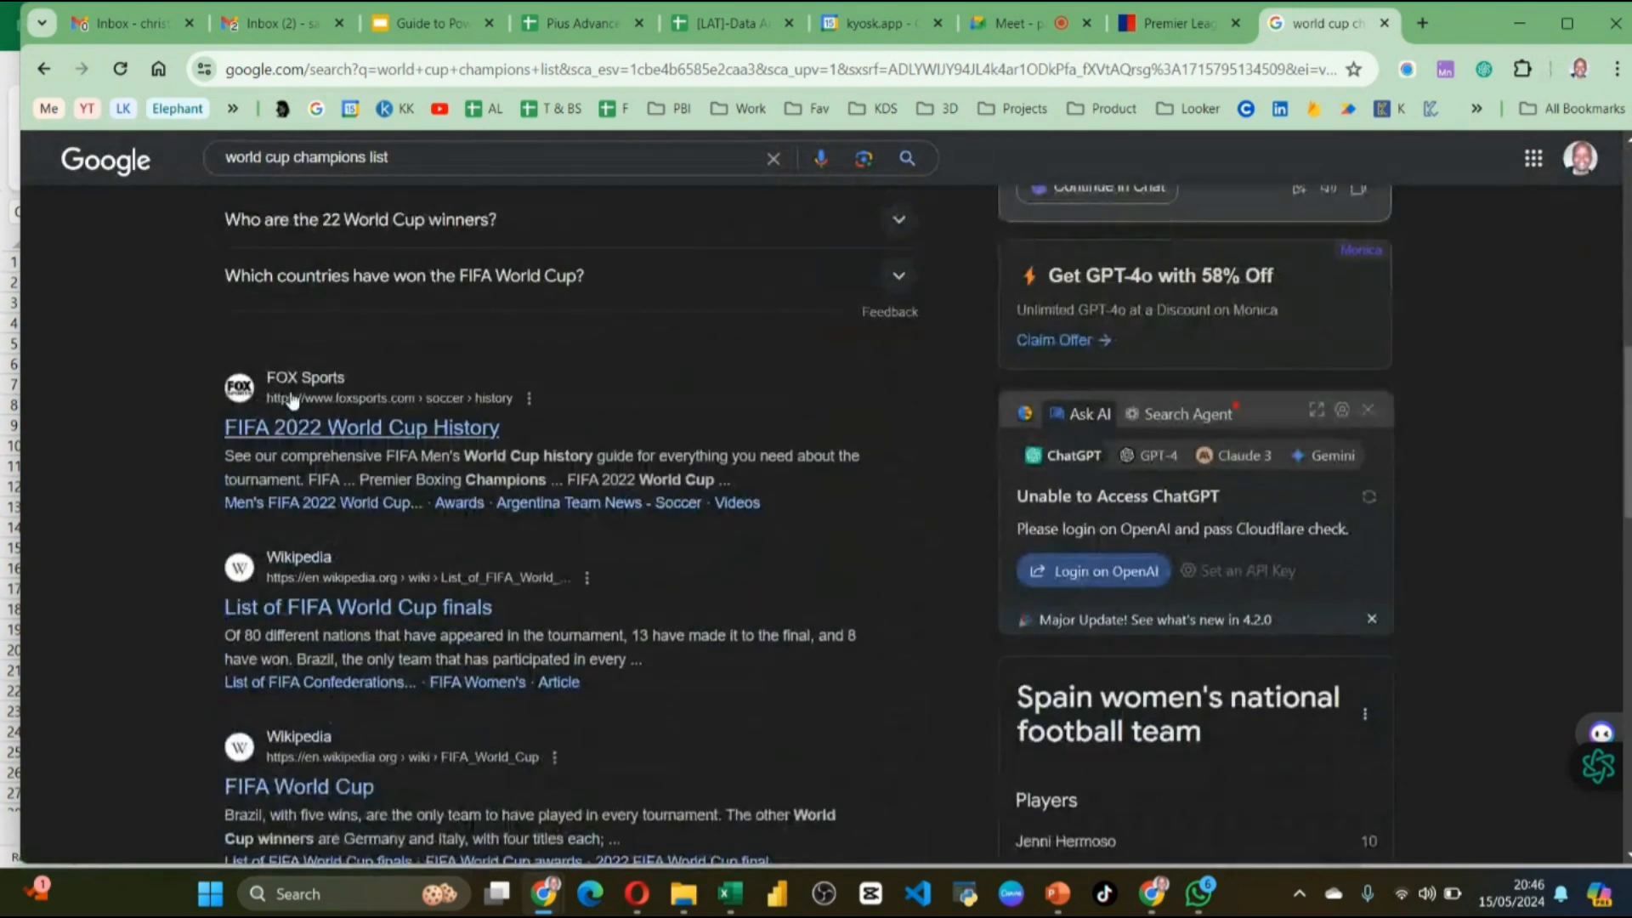
{"action": "right_click", "coordinate": [374, 432]}
{"action": "left_click", "coordinate": [382, 445]}
{"action": "left_click", "coordinate": [1333, 18]}
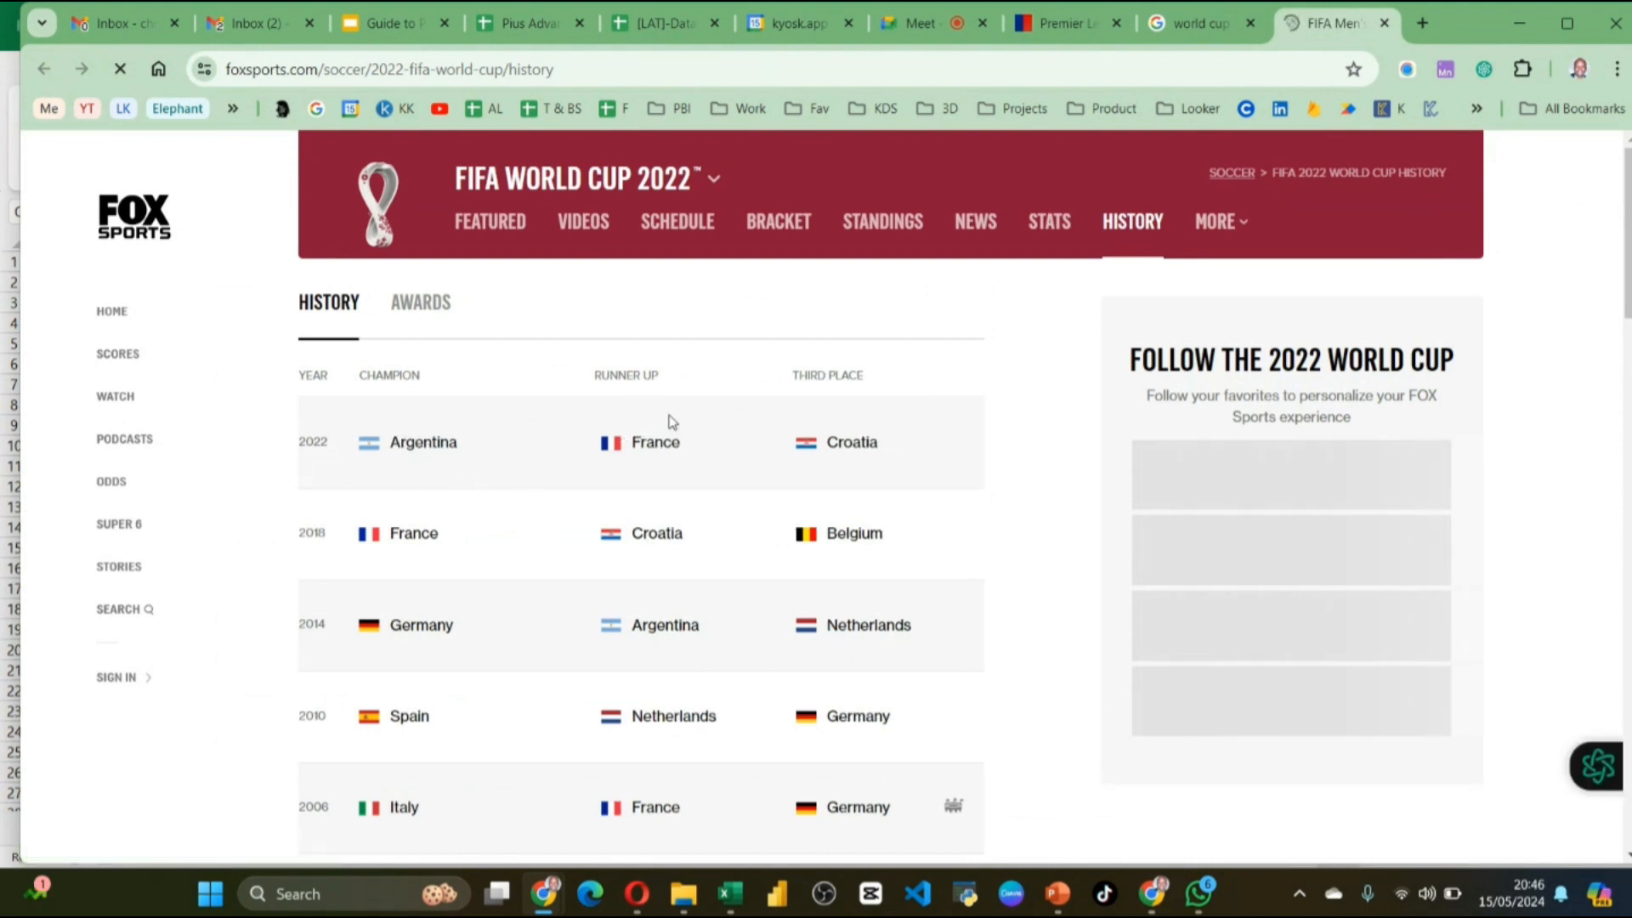
{"action": "scroll", "coordinate": [824, 442], "scroll_direction": "down", "scroll_amount": 20}
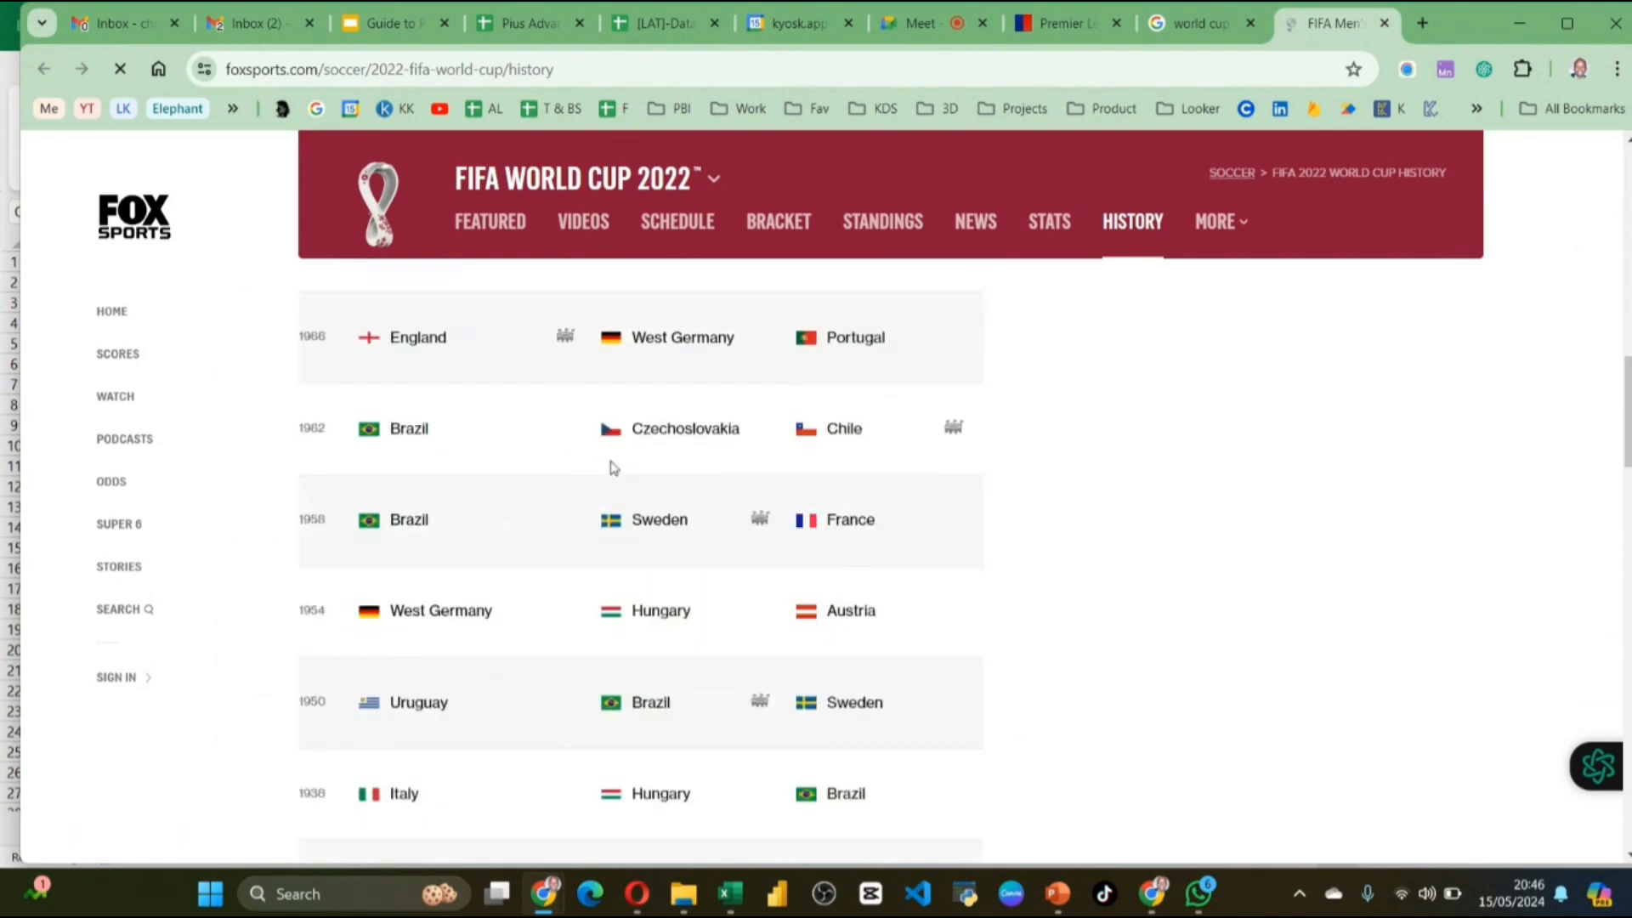
{"action": "scroll", "coordinate": [716, 459], "scroll_direction": "down", "scroll_amount": 5}
{"action": "scroll", "coordinate": [722, 444], "scroll_direction": "up", "scroll_amount": 16}
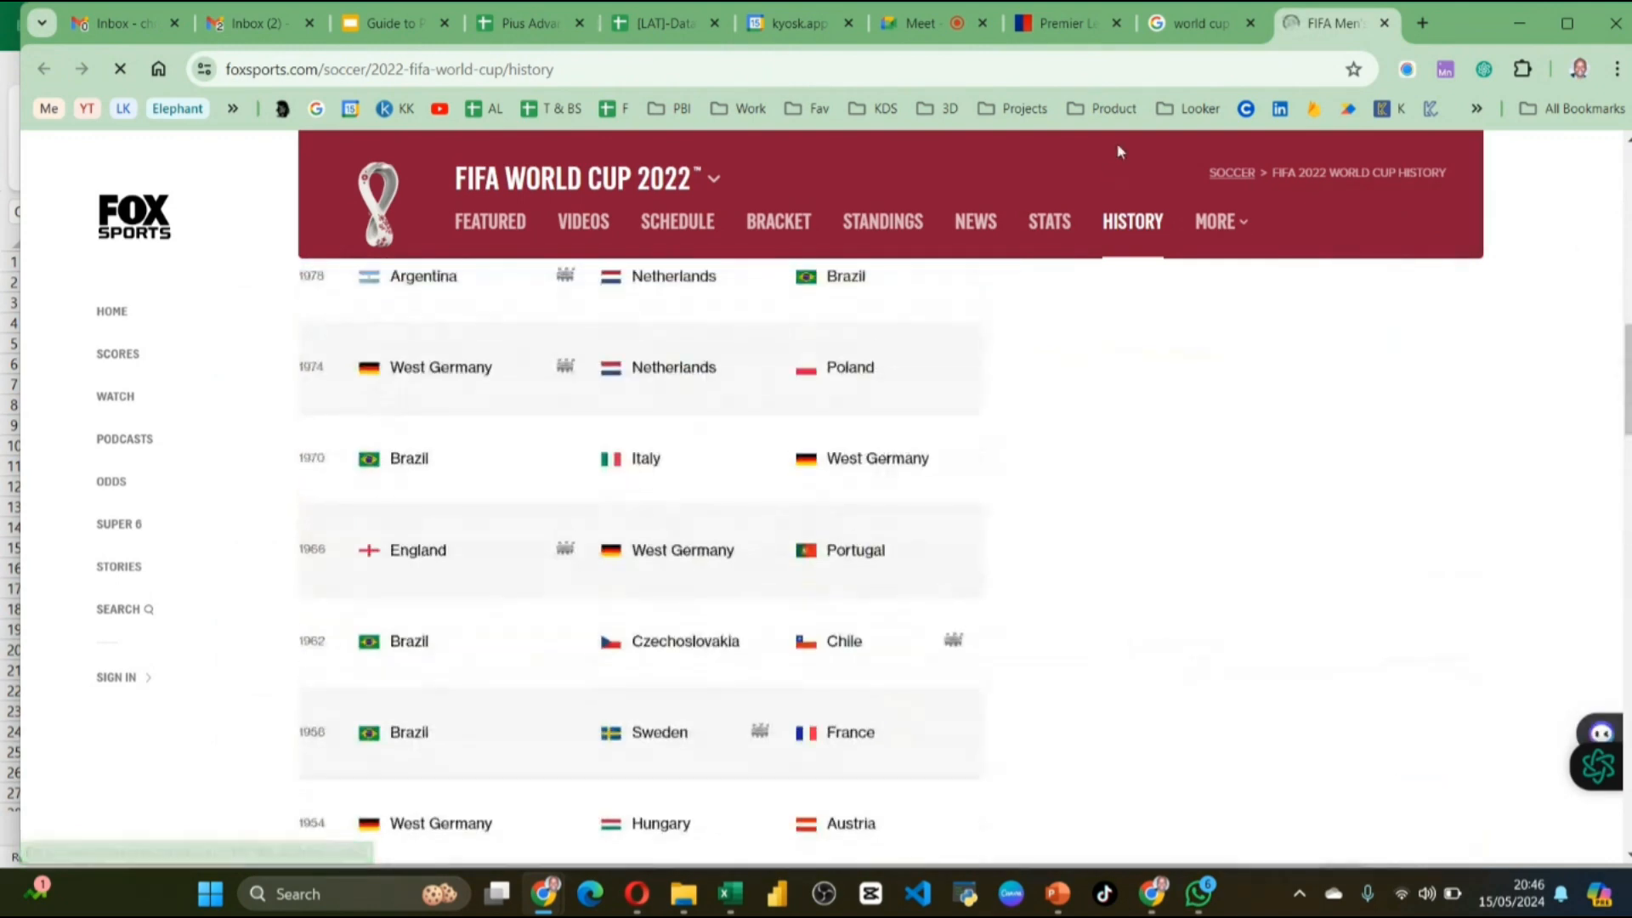
Step: Open the Wikipedia "FIFA World Cup" article from the "world cup champions list" search results in a new tab and switch to it
{"action": "left_click", "coordinate": [1183, 27]}
{"action": "scroll", "coordinate": [420, 573], "scroll_direction": "down", "scroll_amount": 4}
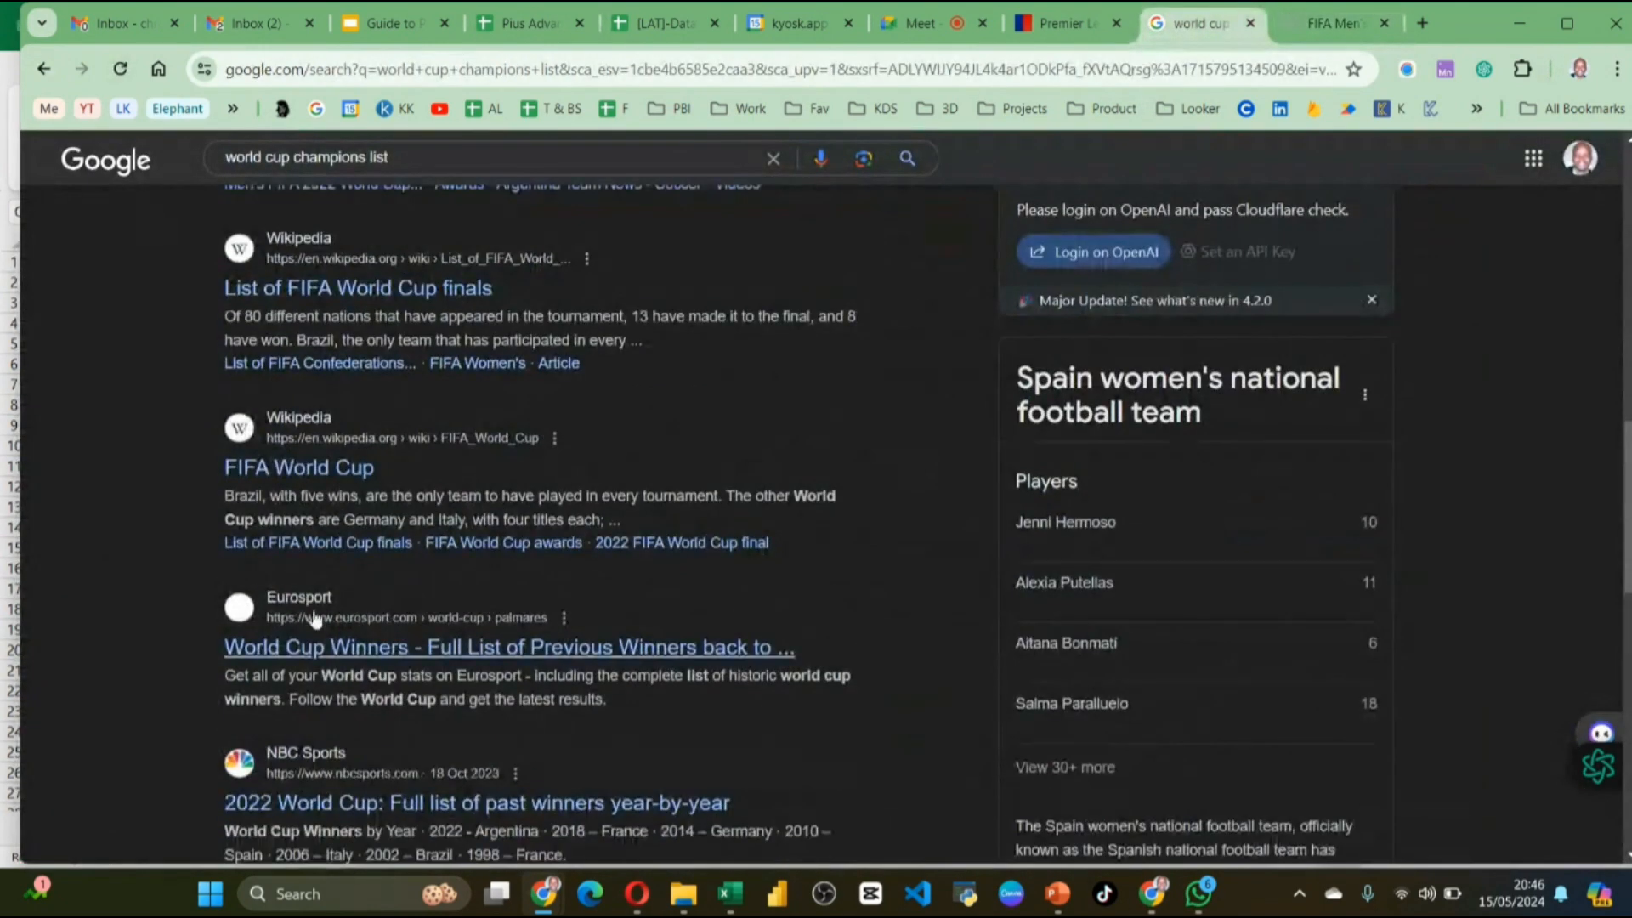
{"action": "right_click", "coordinate": [308, 469]}
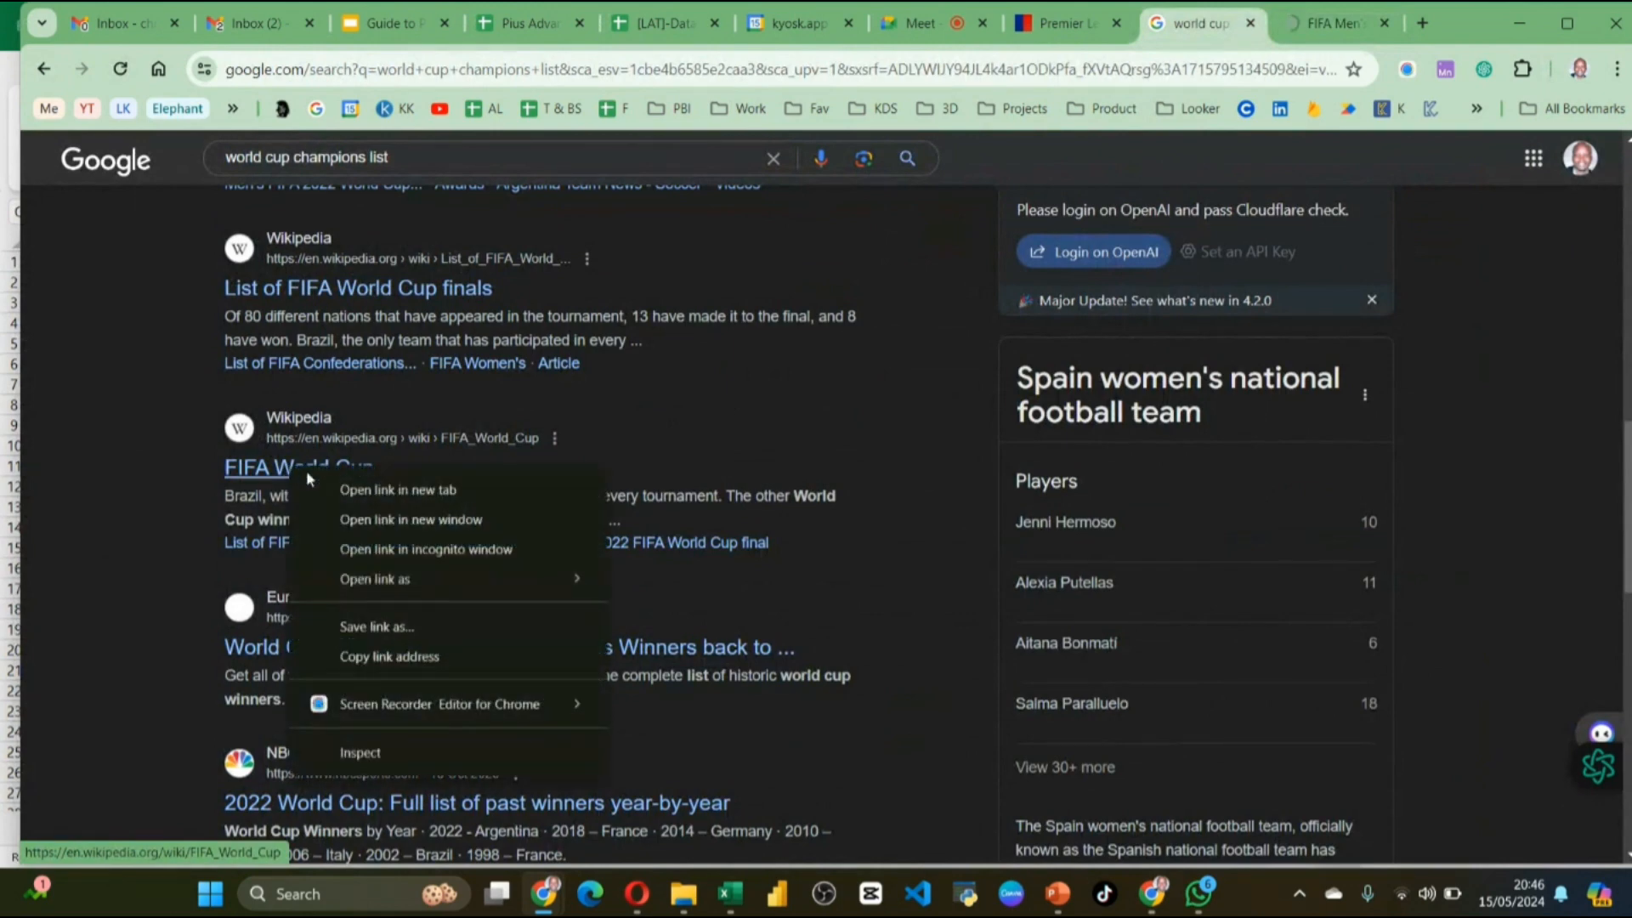
{"action": "left_click", "coordinate": [379, 486]}
{"action": "left_click", "coordinate": [1200, 28]}
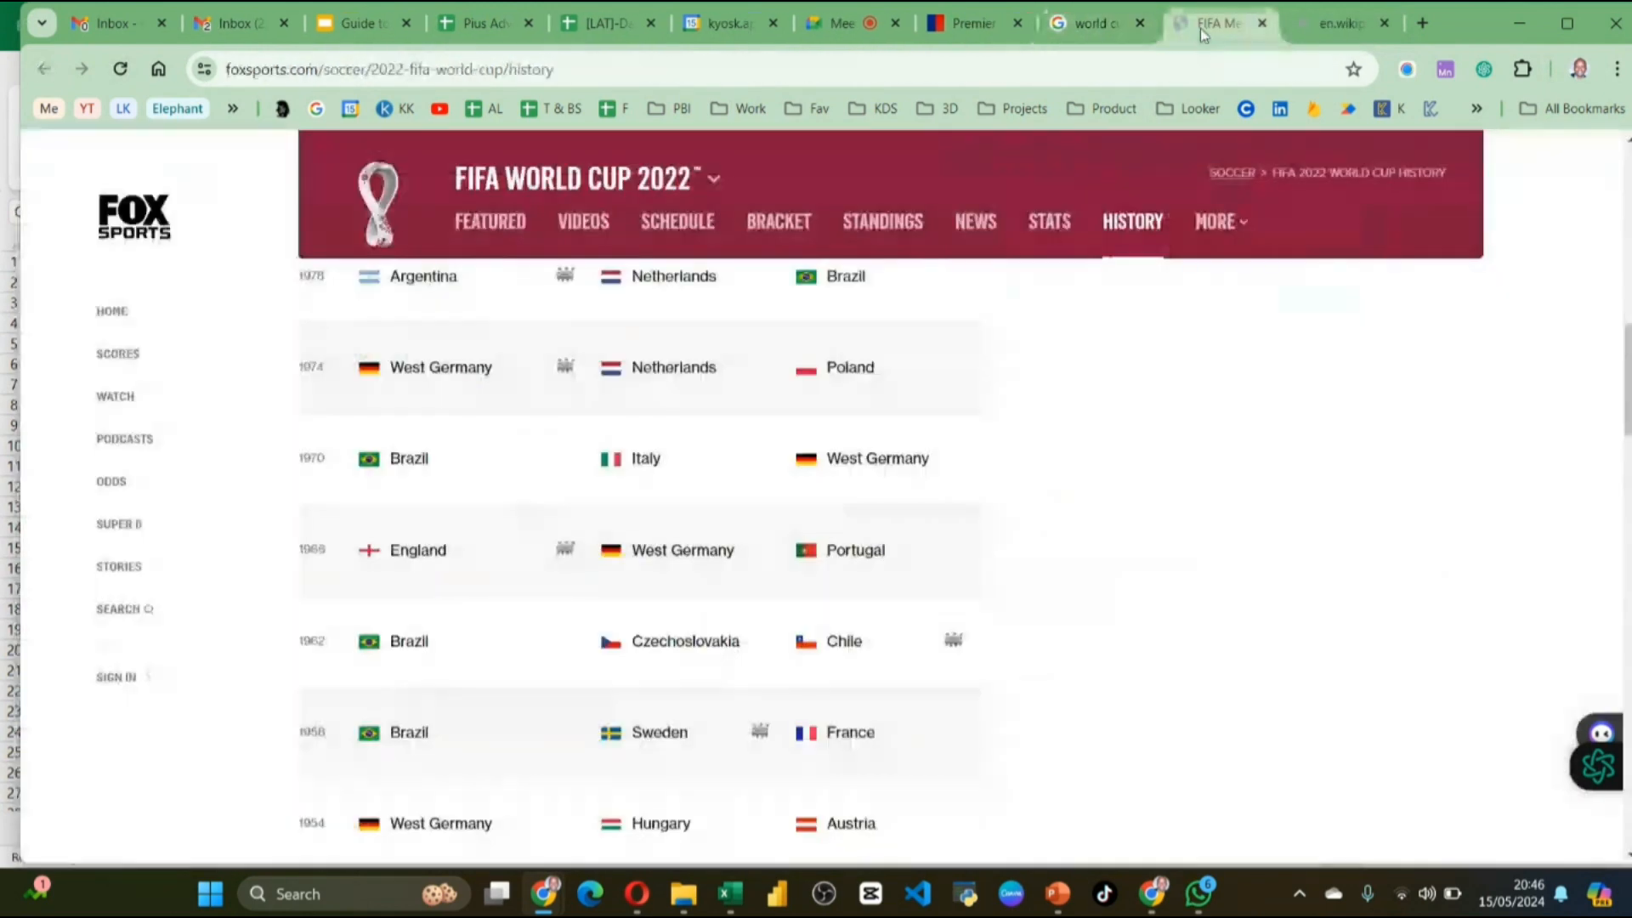
{"action": "key", "text": "ctrl+Tab"}
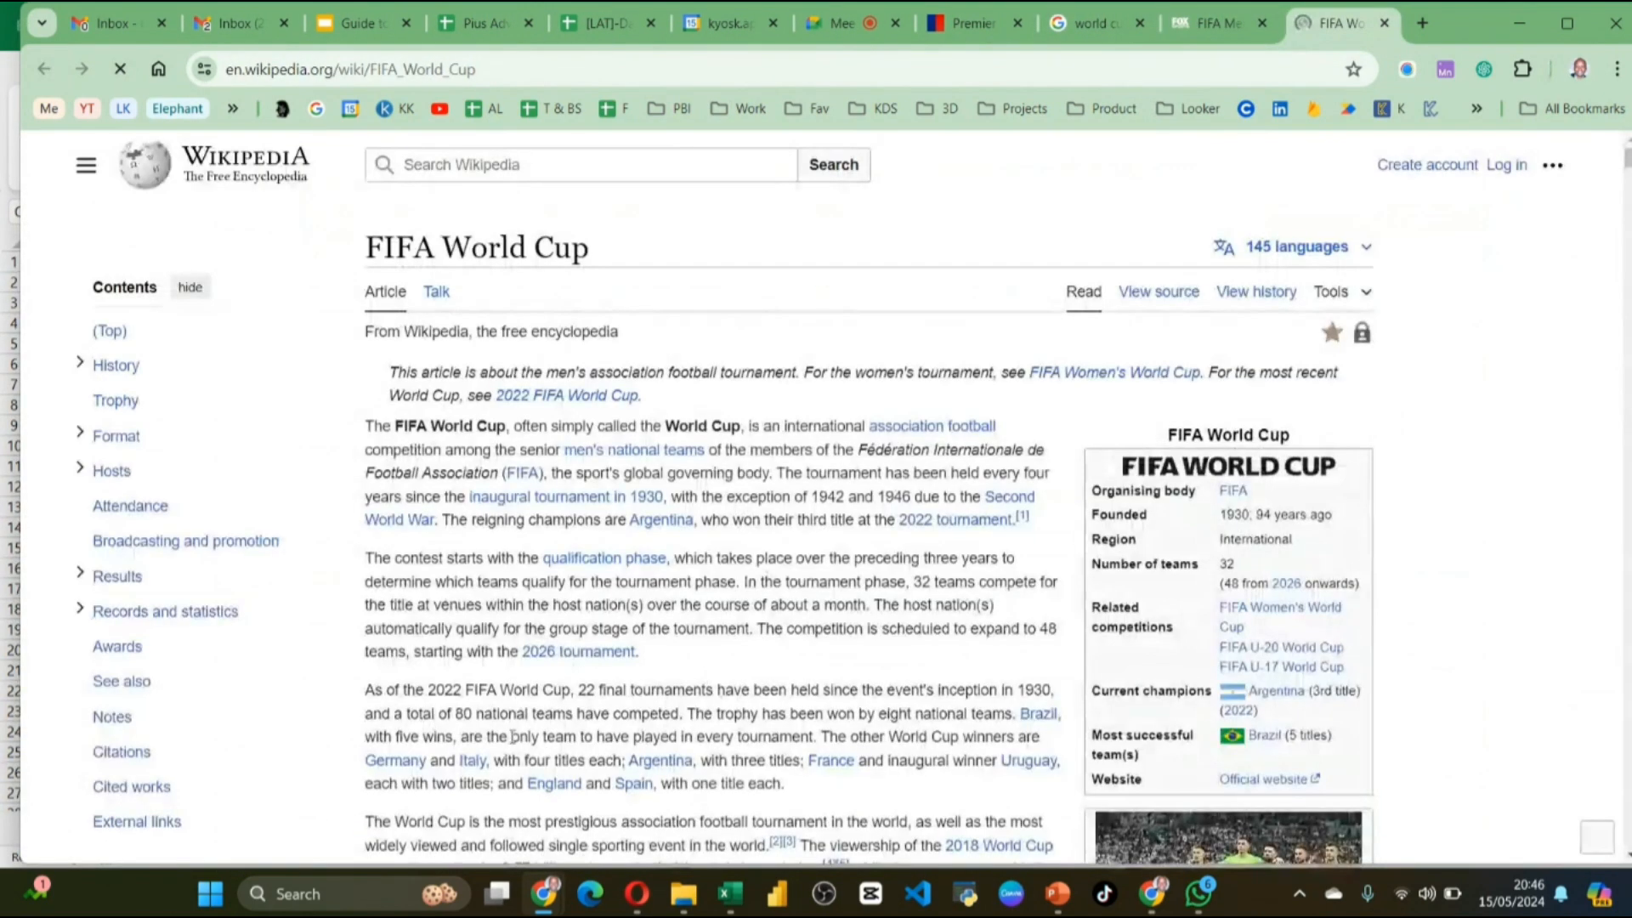
Step: Look through the FIFA World Cup article for a data table, down to the Attendance section
{"action": "scroll", "coordinate": [431, 568], "scroll_direction": "down", "scroll_amount": 5}
{"action": "scroll", "coordinate": [431, 568], "scroll_direction": "down", "scroll_amount": 9}
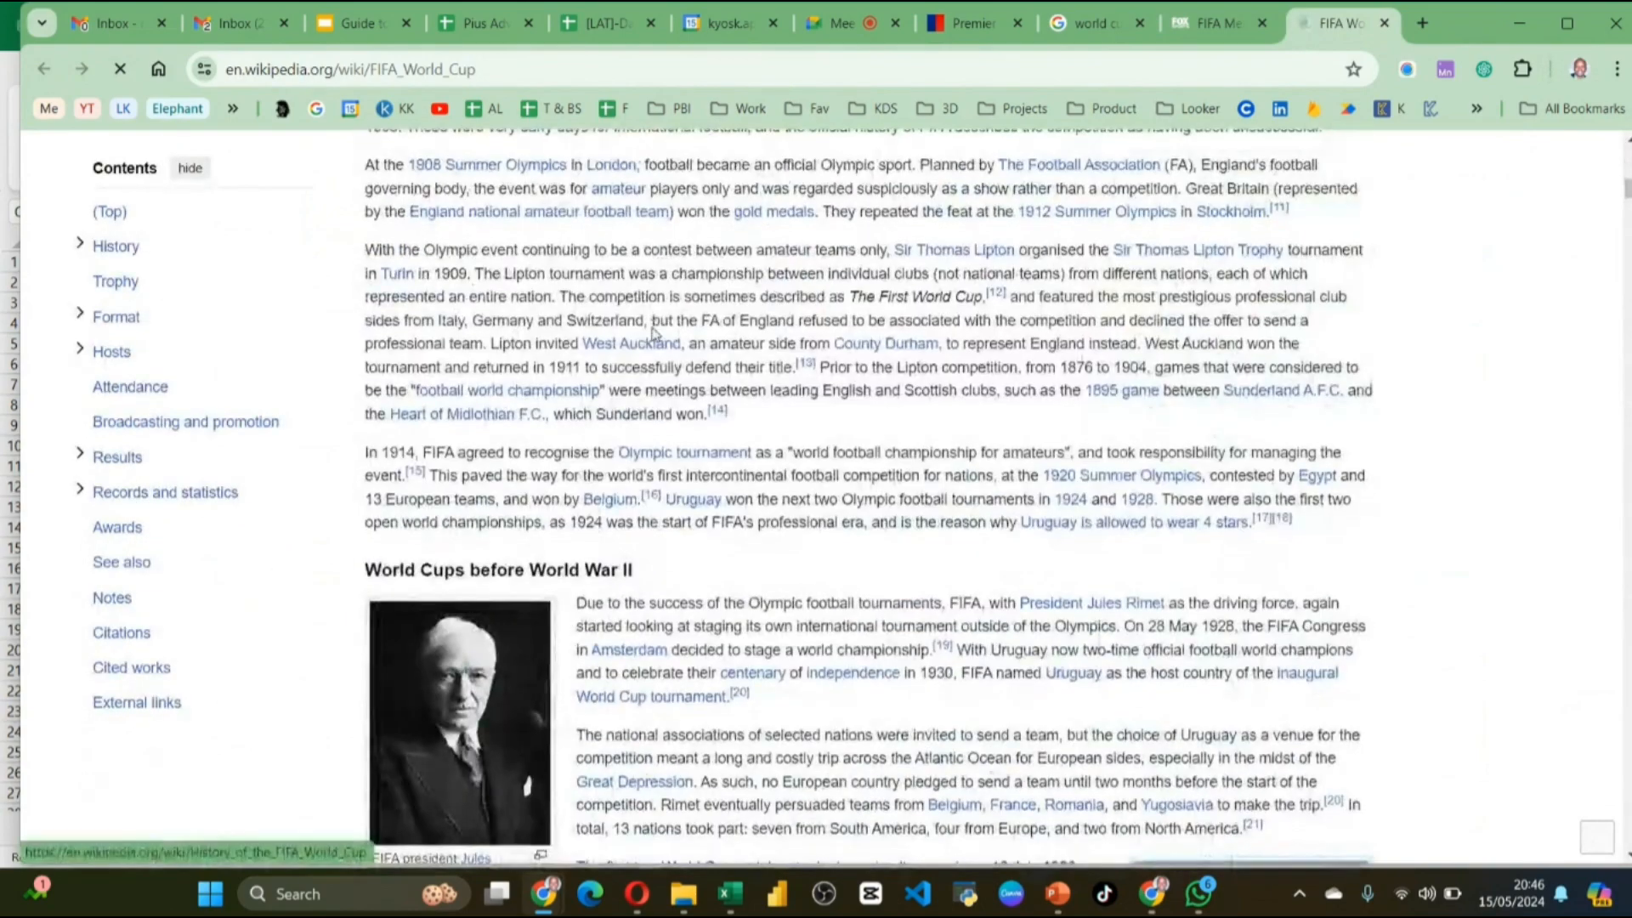
{"action": "scroll", "coordinate": [657, 336], "scroll_direction": "down", "scroll_amount": 4}
{"action": "scroll", "coordinate": [657, 336], "scroll_direction": "down", "scroll_amount": 20}
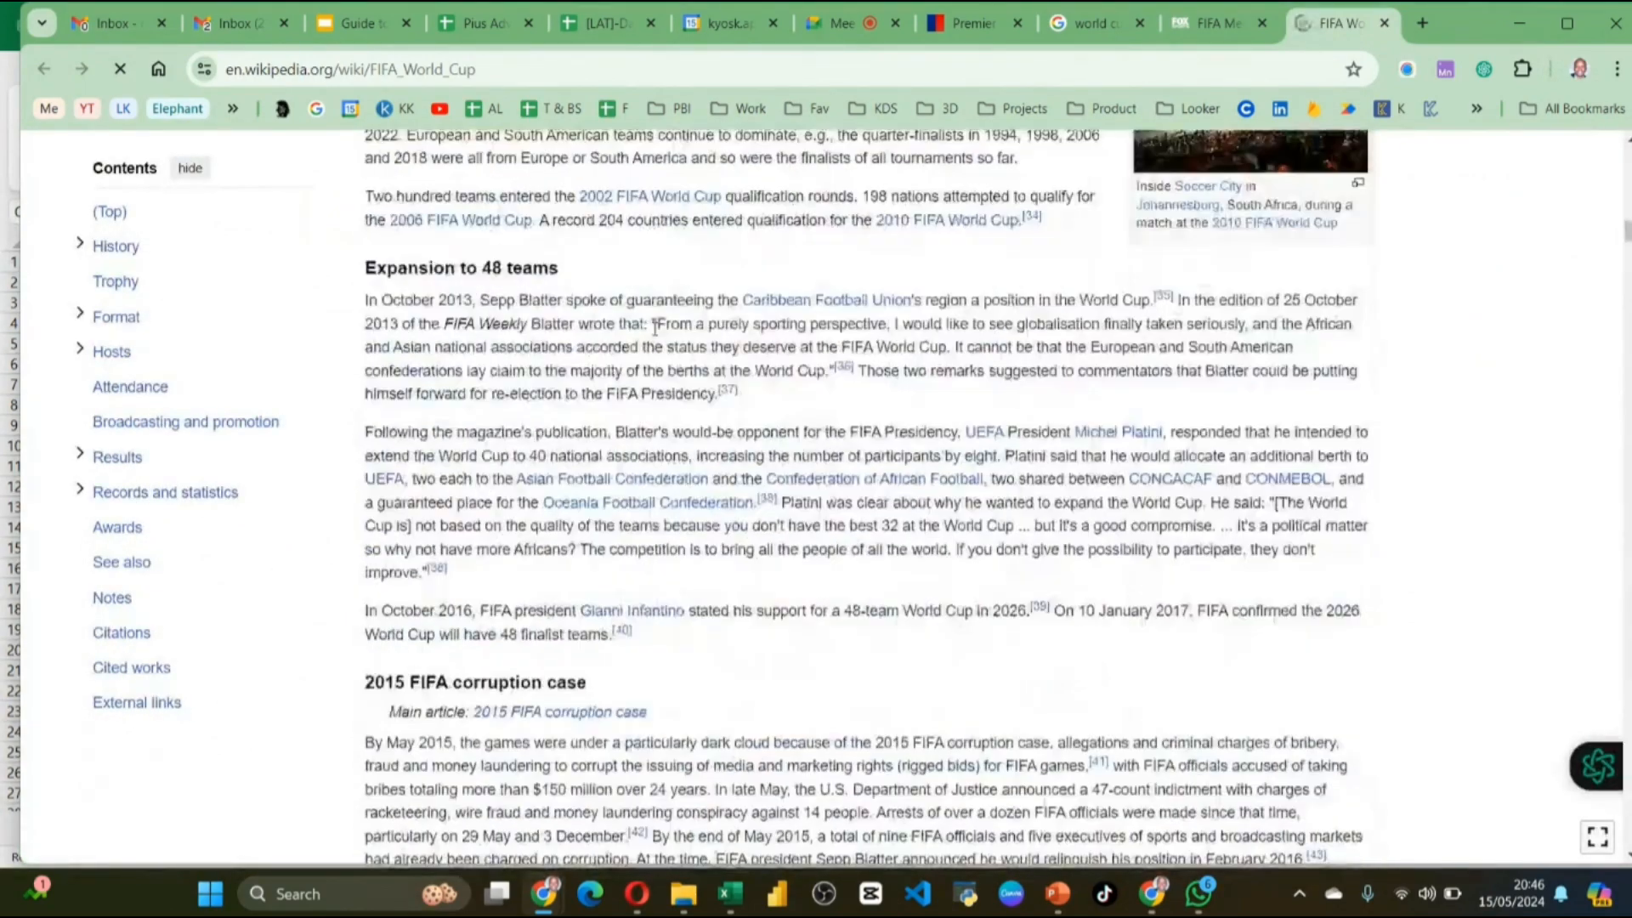
{"action": "scroll", "coordinate": [655, 334], "scroll_direction": "down", "scroll_amount": 9}
{"action": "scroll", "coordinate": [654, 328], "scroll_direction": "down", "scroll_amount": 20}
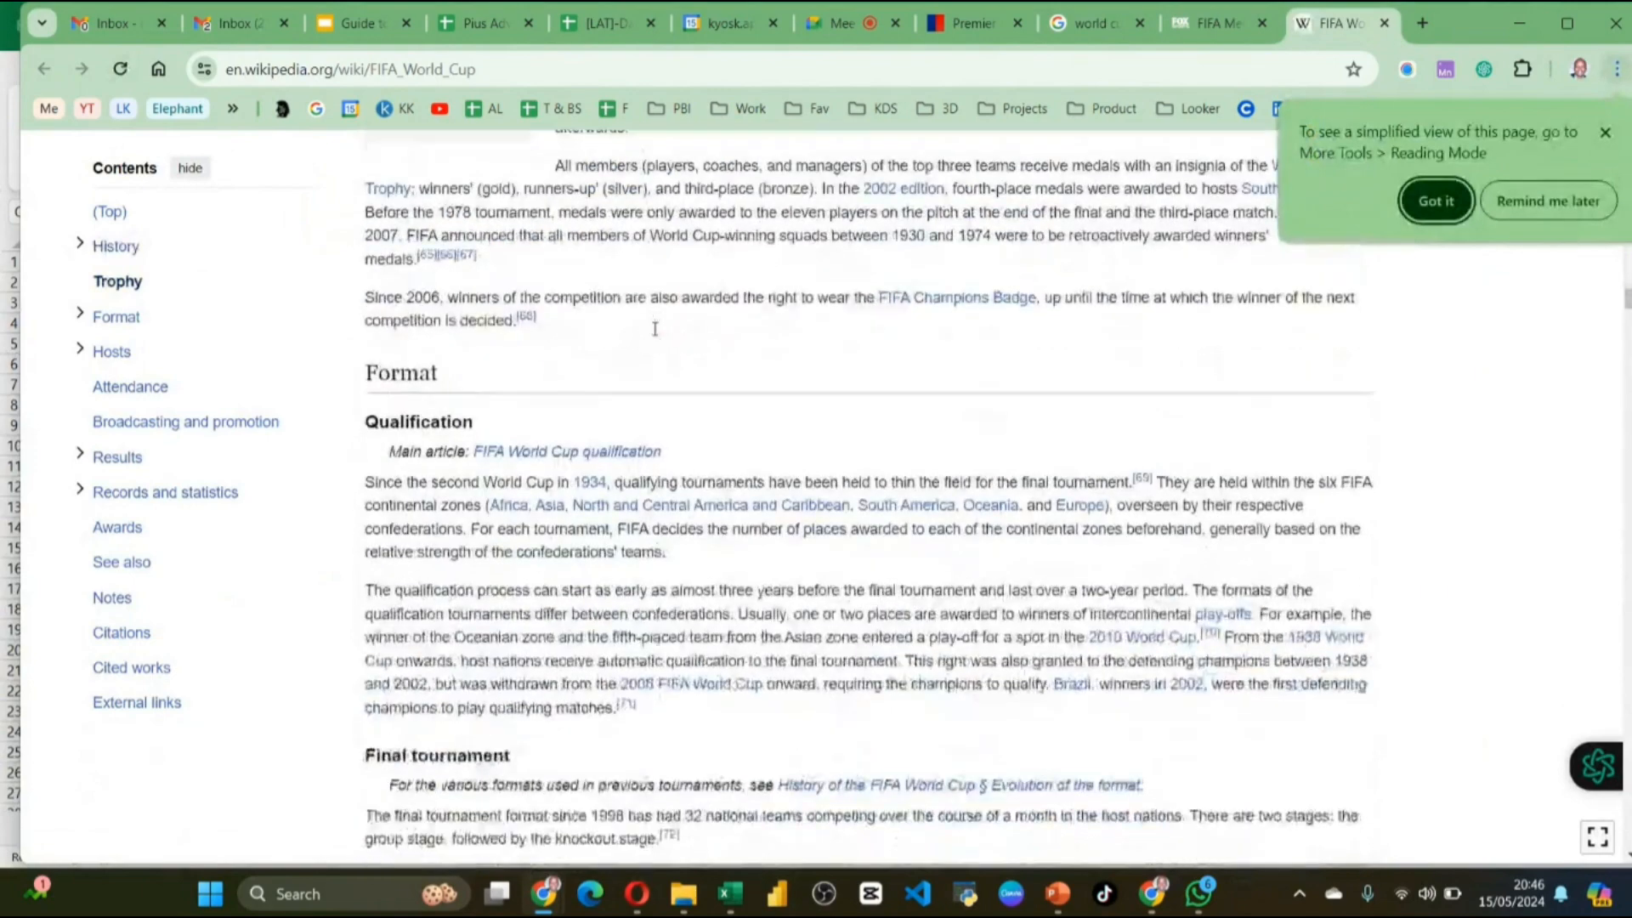
{"action": "scroll", "coordinate": [652, 332], "scroll_direction": "down", "scroll_amount": 5}
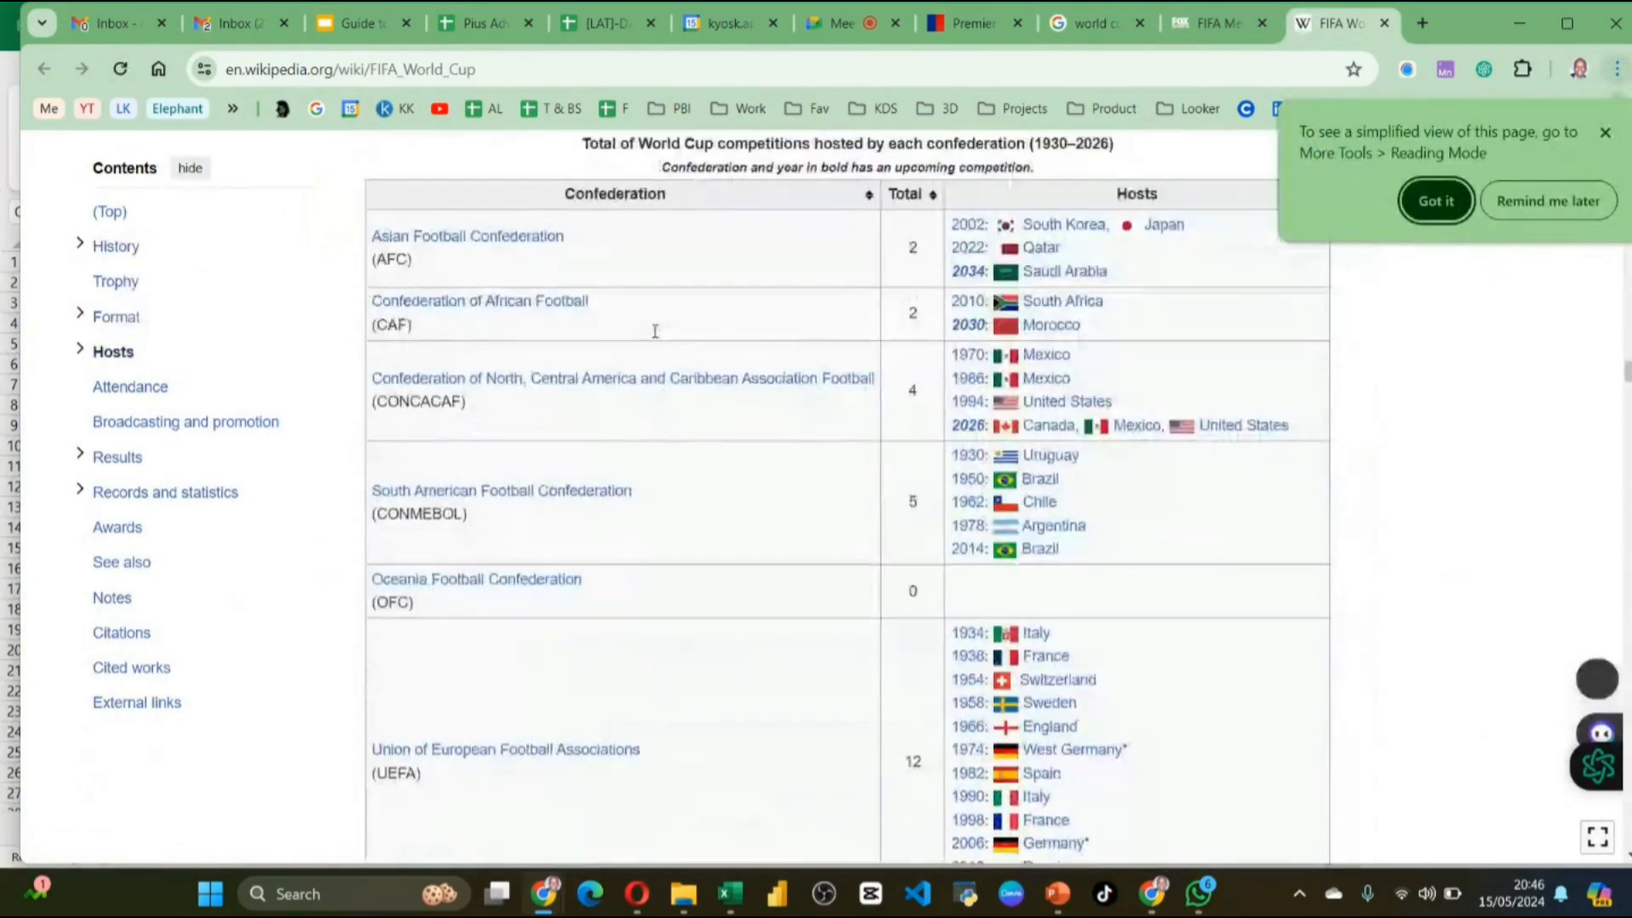
{"action": "scroll", "coordinate": [661, 459], "scroll_direction": "down", "scroll_amount": 2}
{"action": "scroll", "coordinate": [666, 453], "scroll_direction": "up", "scroll_amount": 3}
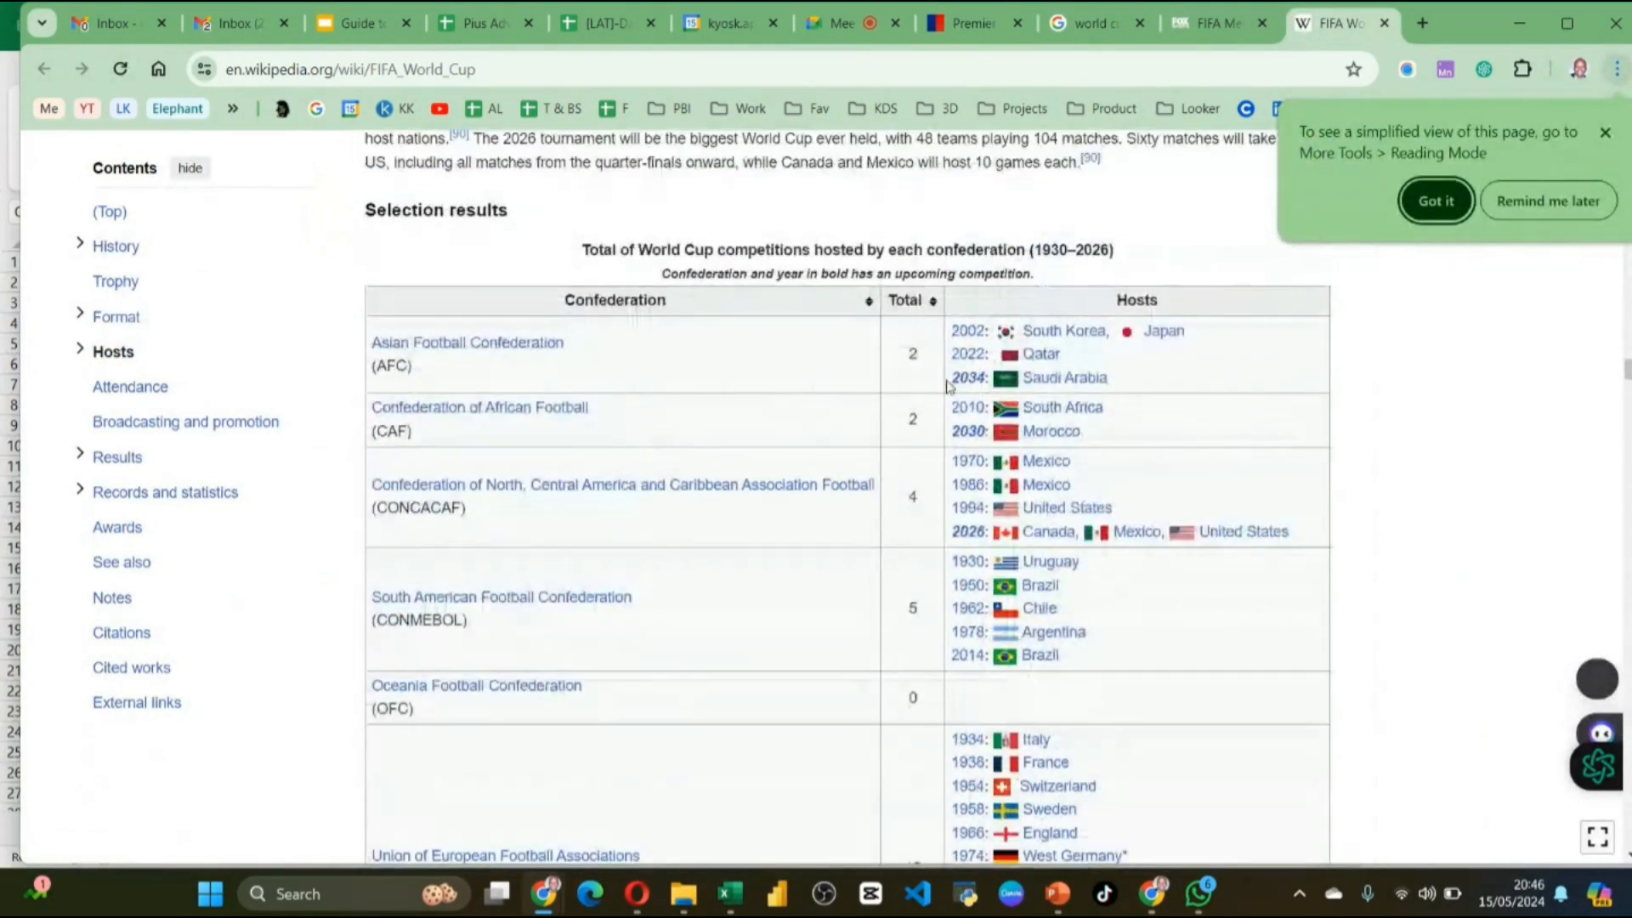
{"action": "scroll", "coordinate": [946, 385], "scroll_direction": "down", "scroll_amount": 15}
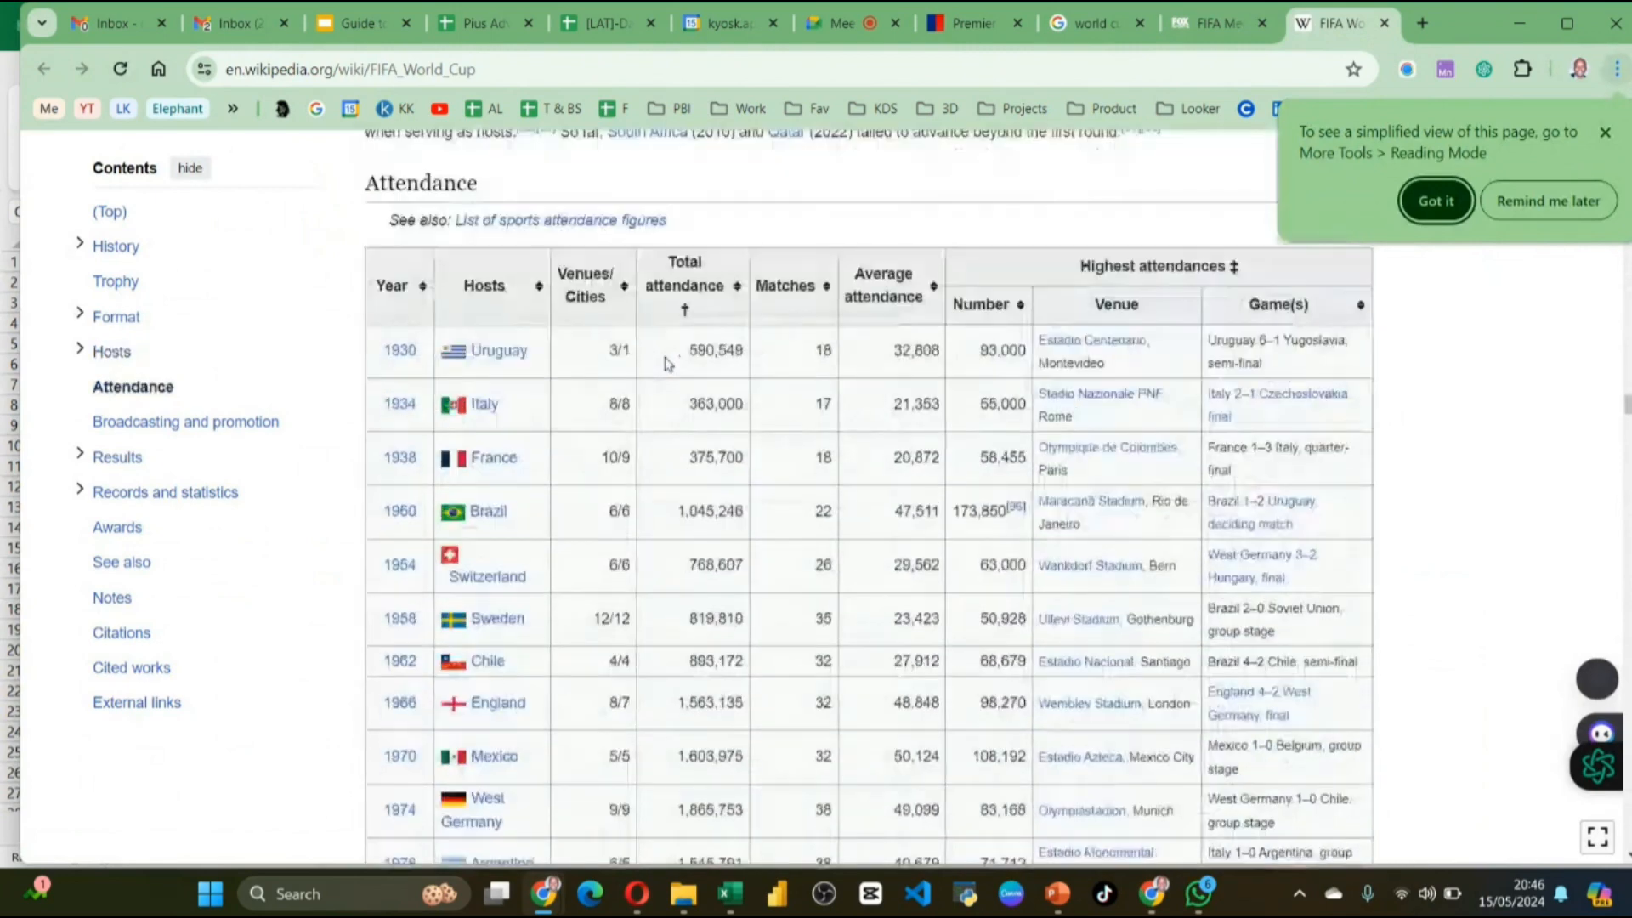
Step: Examine the Attendance table from the 1930 row down to the Overall row, including its column headings
{"action": "scroll", "coordinate": [953, 582], "scroll_direction": "up", "scroll_amount": 1}
{"action": "scroll", "coordinate": [803, 678], "scroll_direction": "down", "scroll_amount": 1}
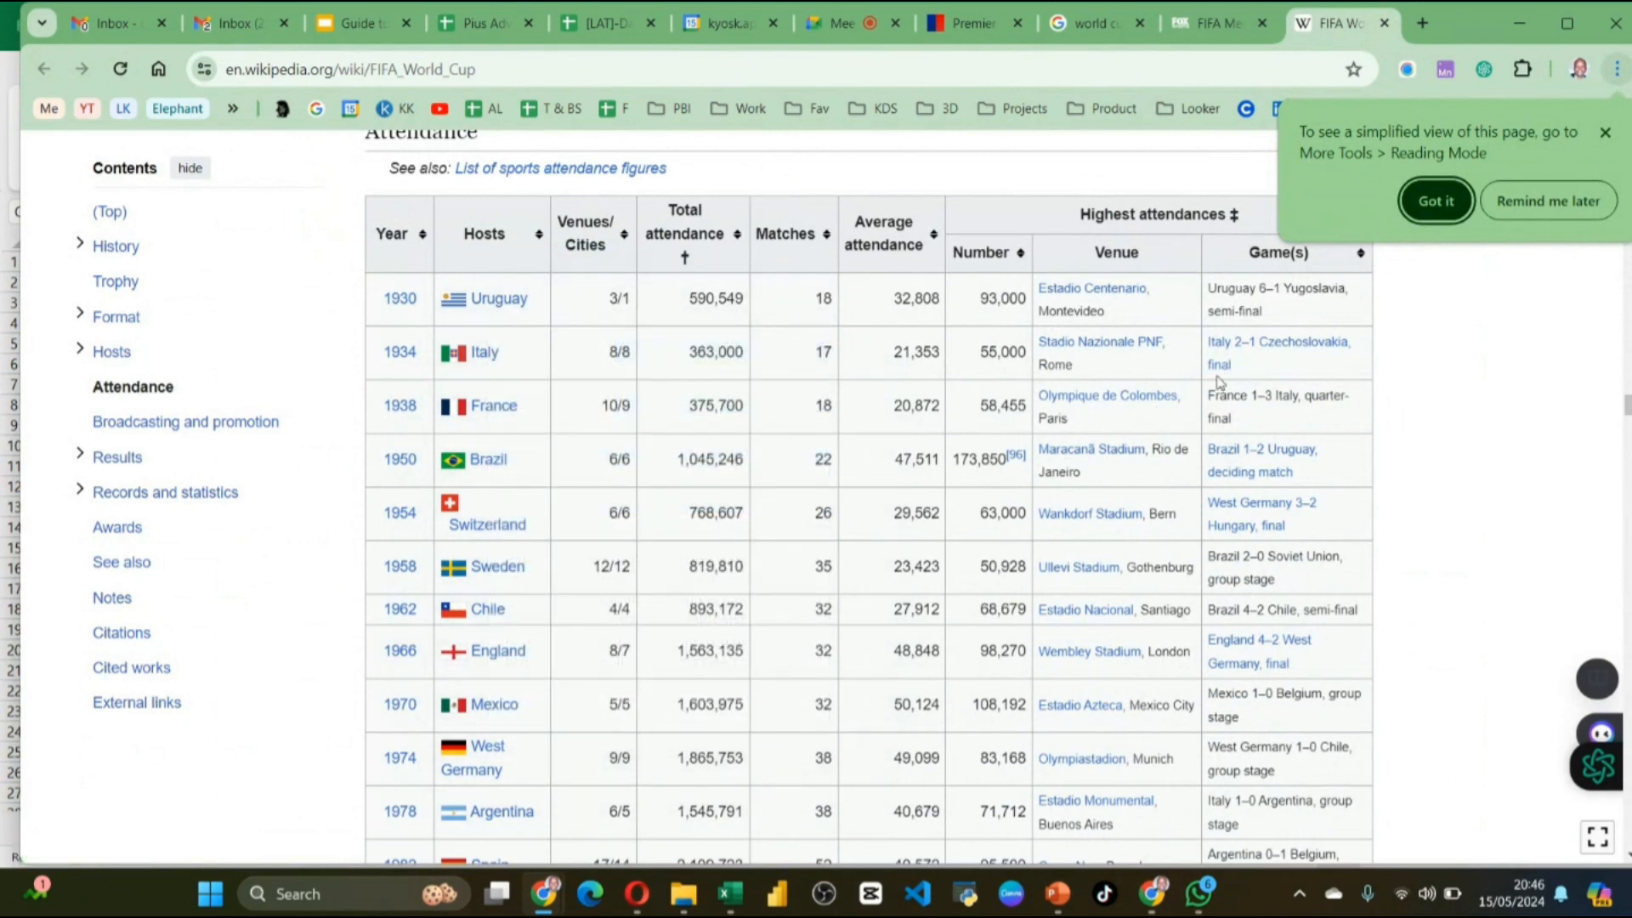
{"action": "scroll", "coordinate": [884, 451], "scroll_direction": "down", "scroll_amount": 8}
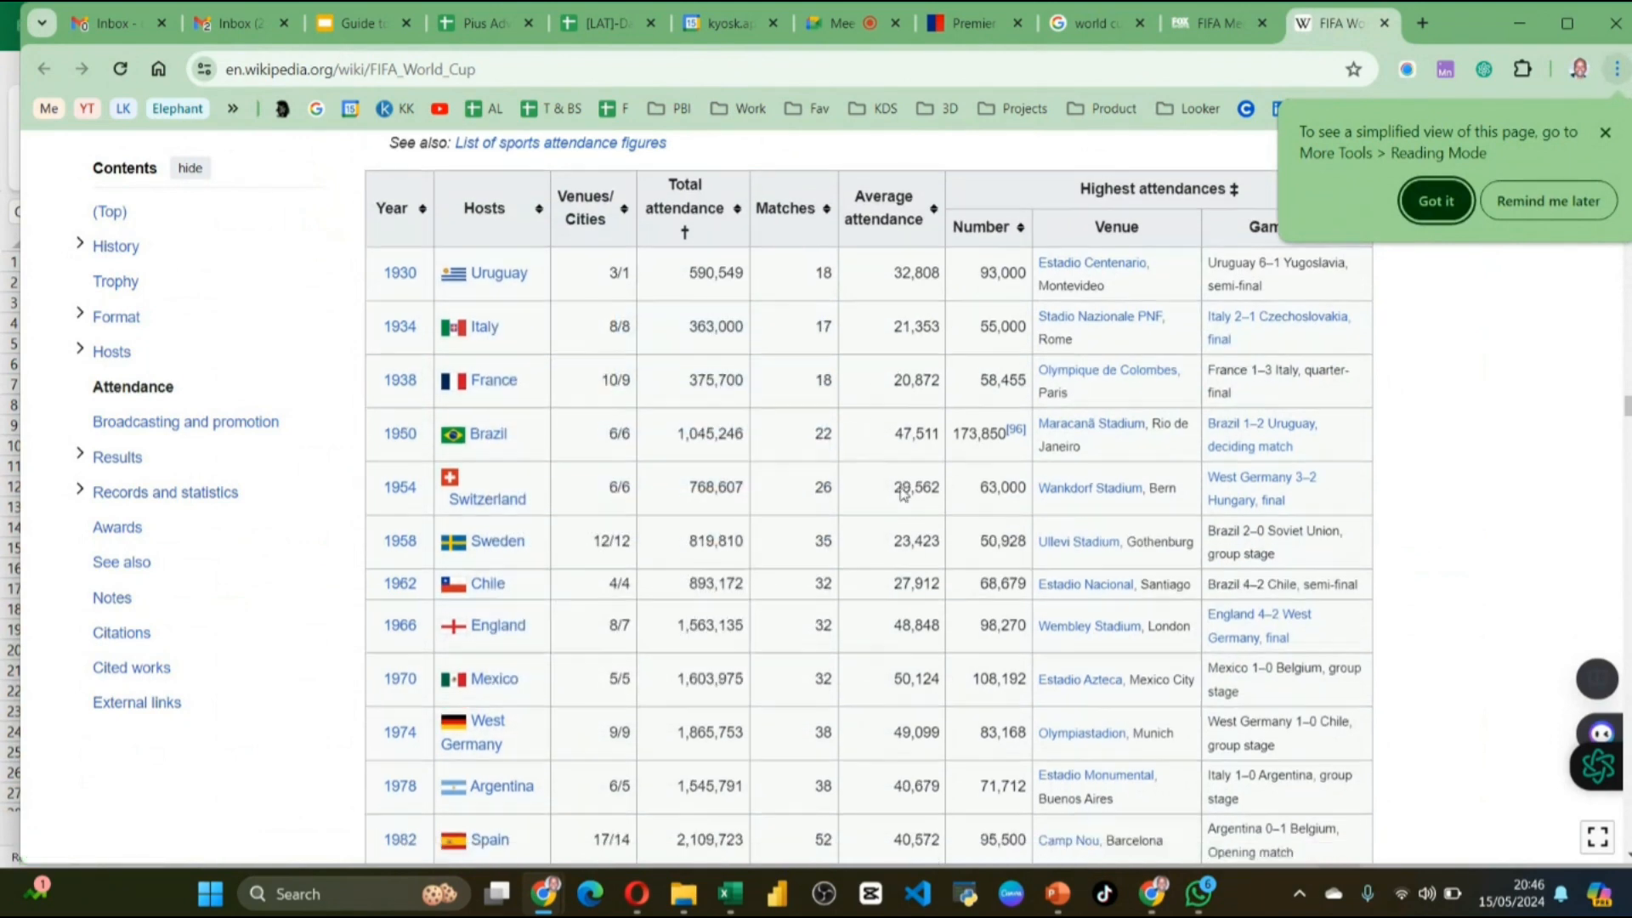
{"action": "scroll", "coordinate": [727, 374], "scroll_direction": "down", "scroll_amount": 4}
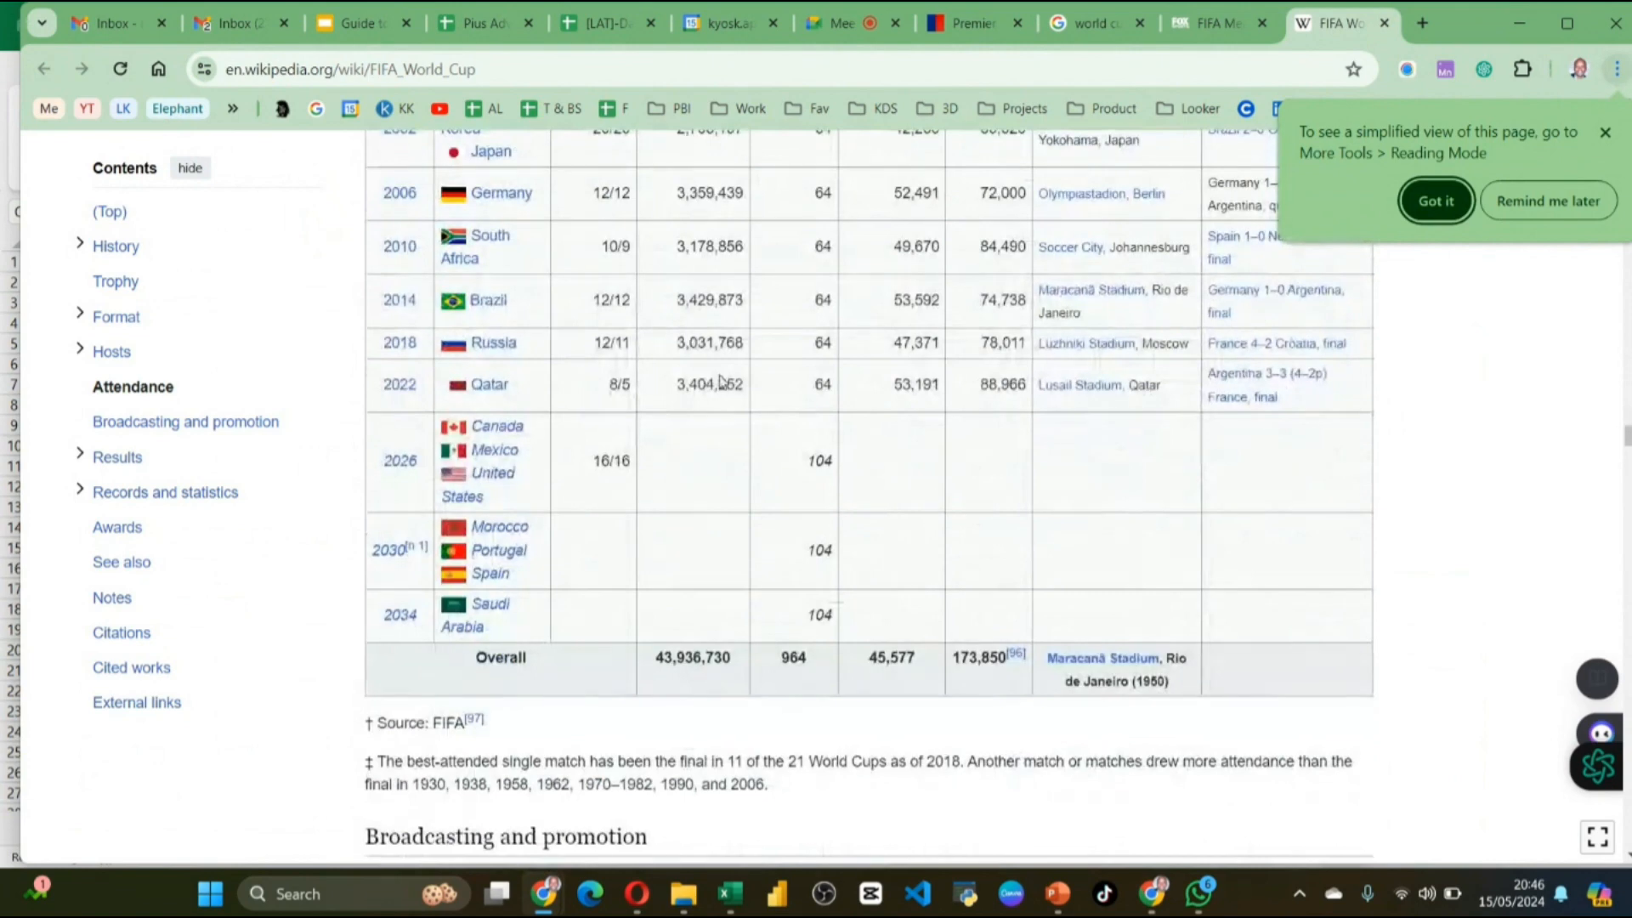
{"action": "scroll", "coordinate": [721, 380], "scroll_direction": "up", "scroll_amount": 6}
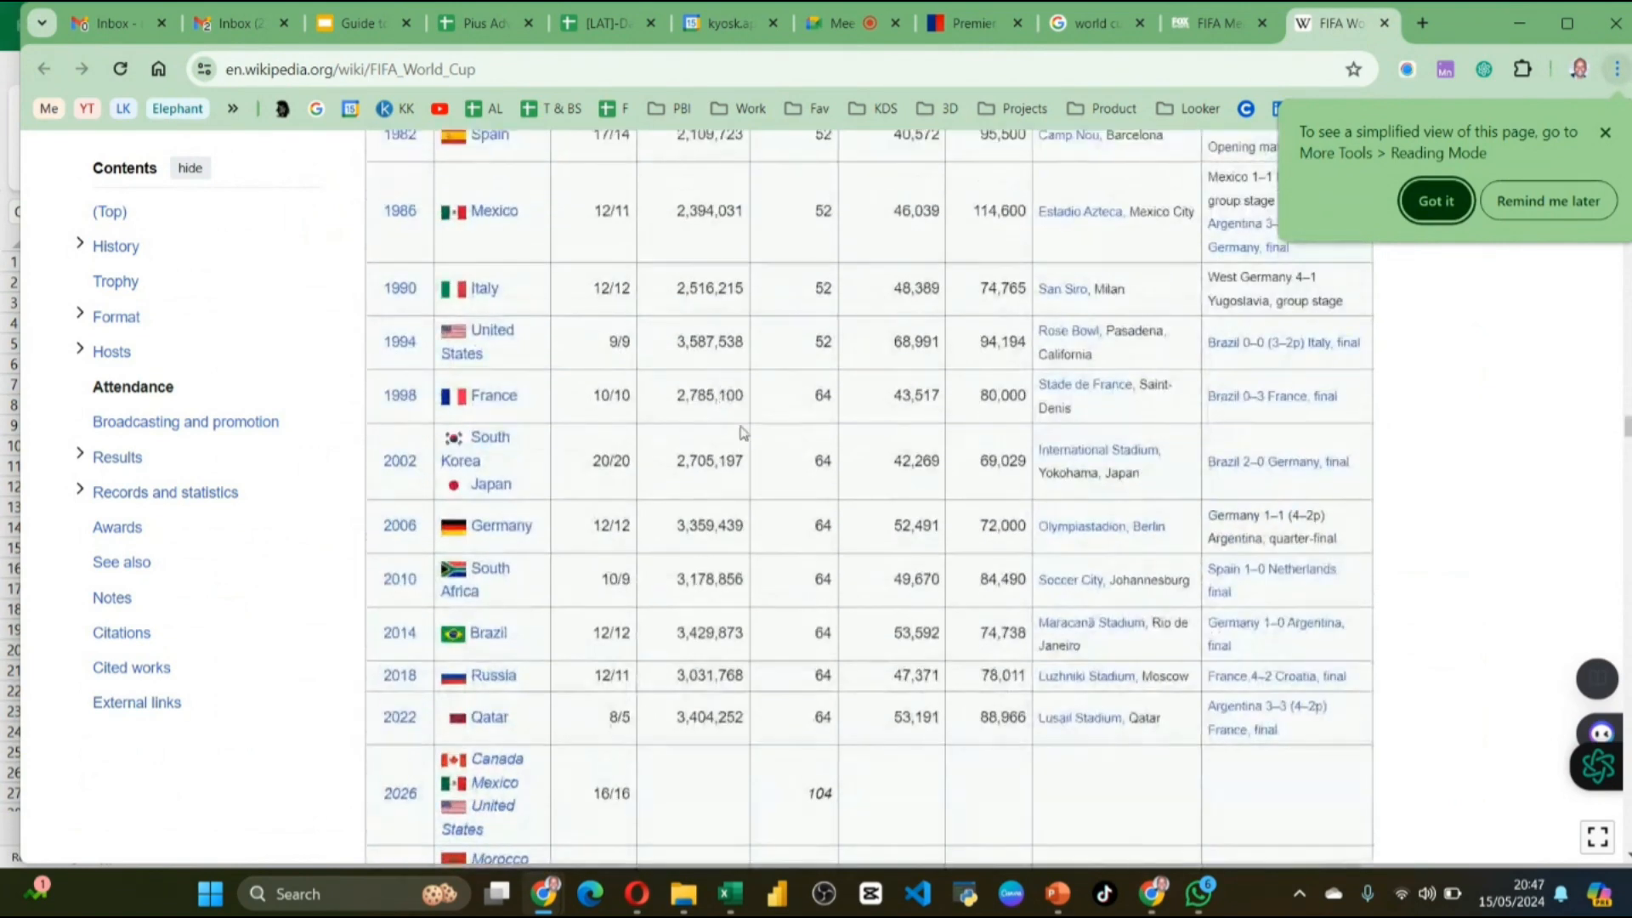
{"action": "scroll", "coordinate": [742, 432], "scroll_direction": "up", "scroll_amount": 6}
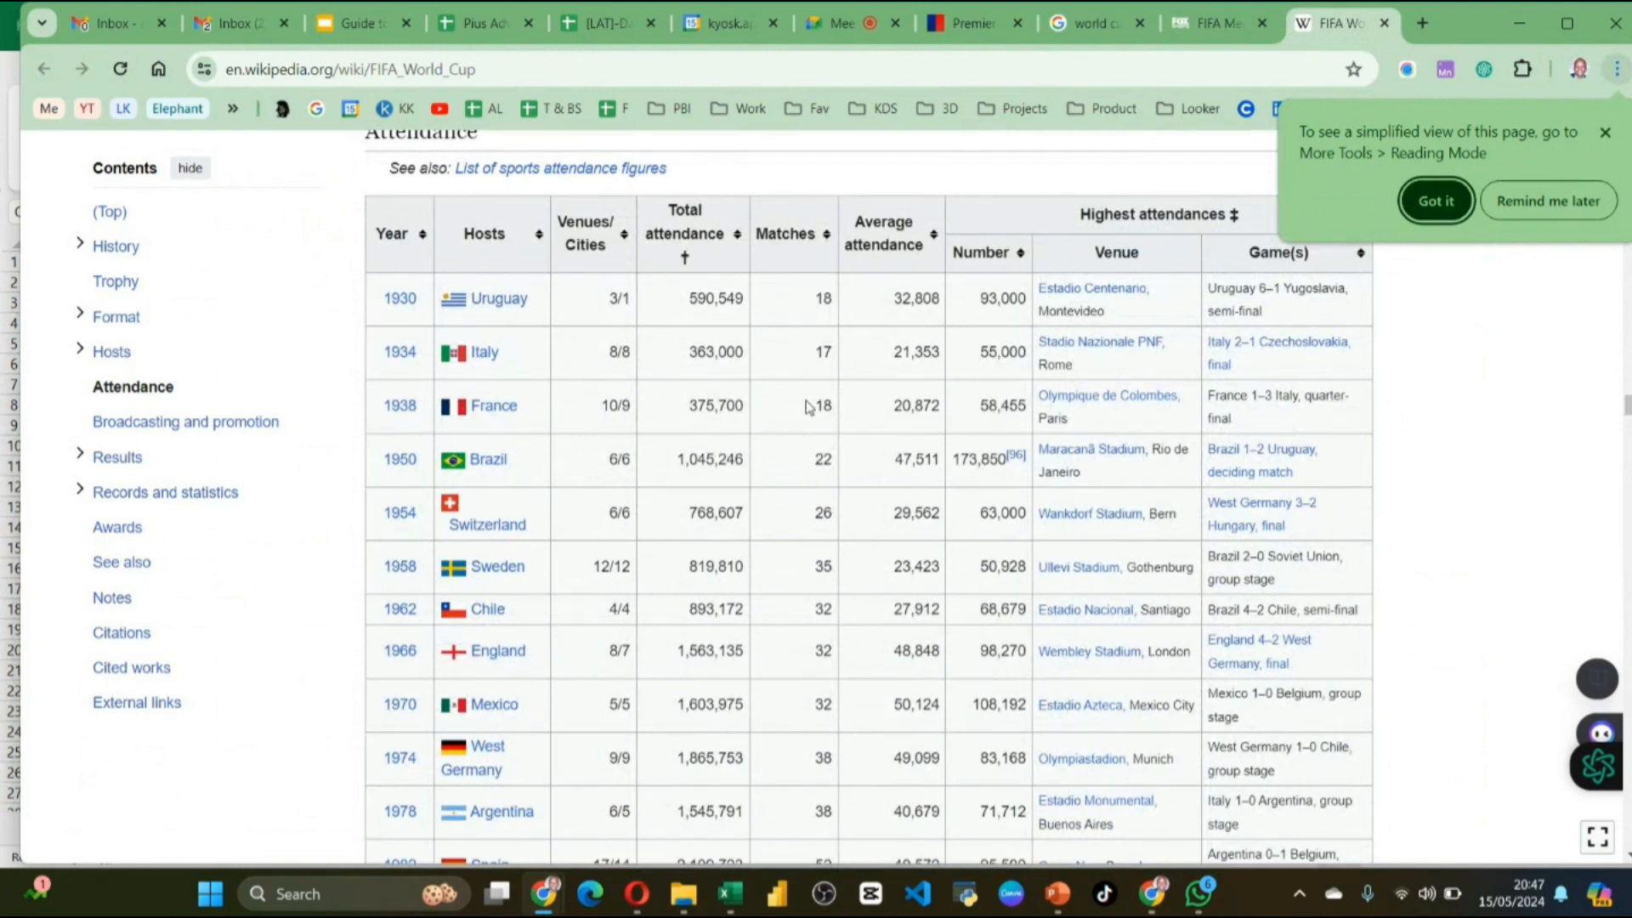
{"action": "scroll", "coordinate": [808, 408], "scroll_direction": "up", "scroll_amount": 2}
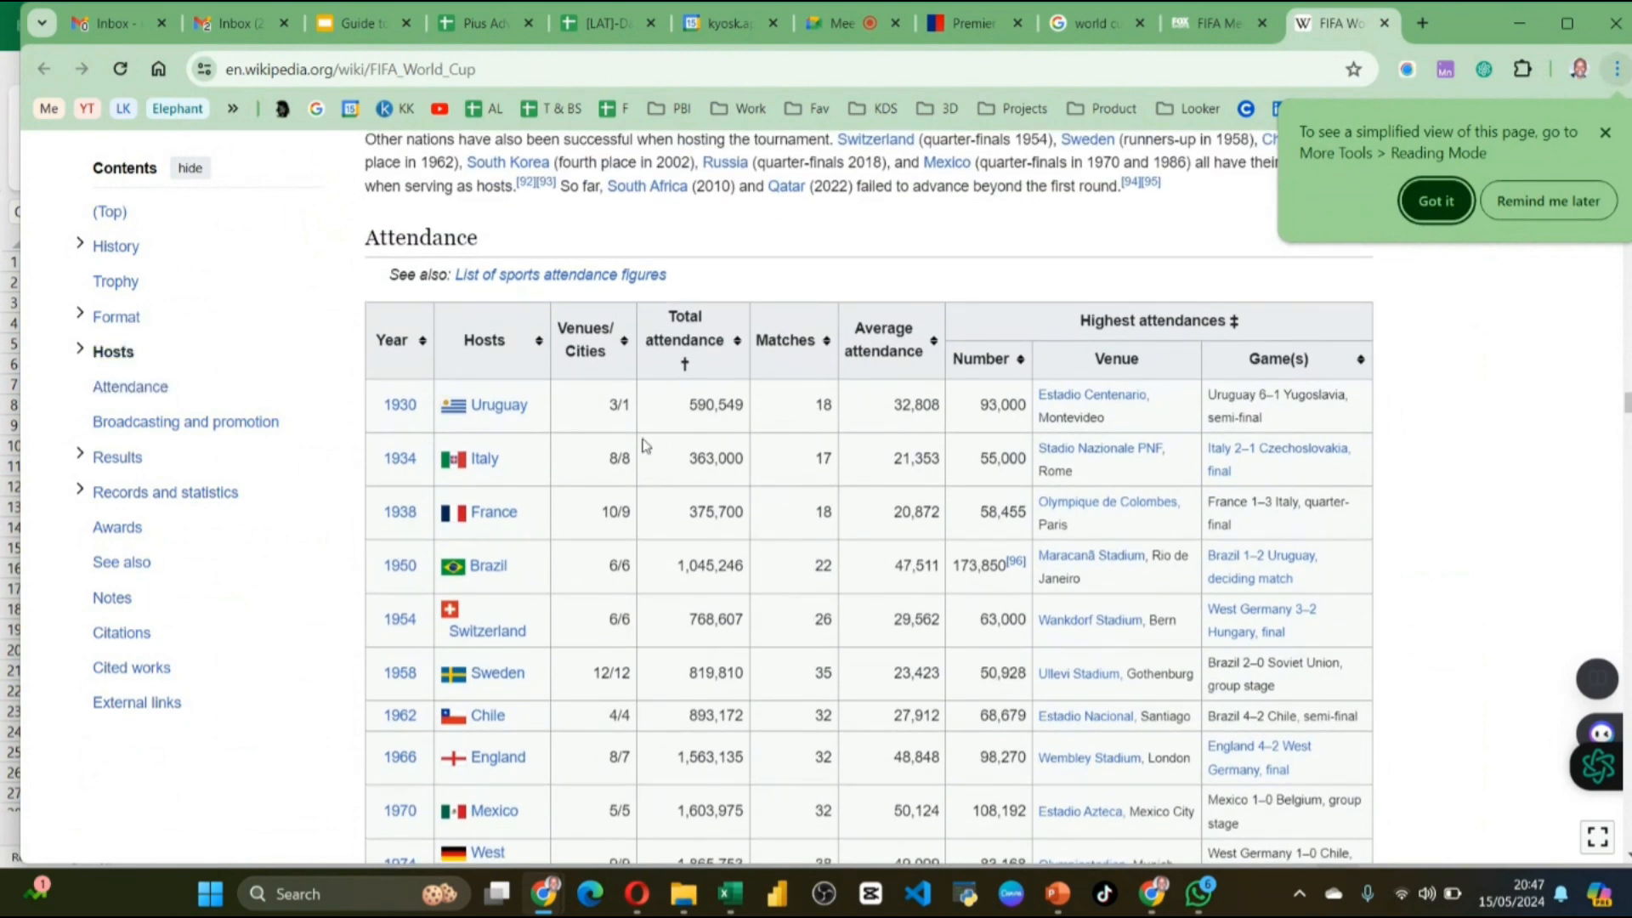
{"action": "scroll", "coordinate": [646, 447], "scroll_direction": "up", "scroll_amount": 3}
{"action": "scroll", "coordinate": [439, 551], "scroll_direction": "down", "scroll_amount": 4}
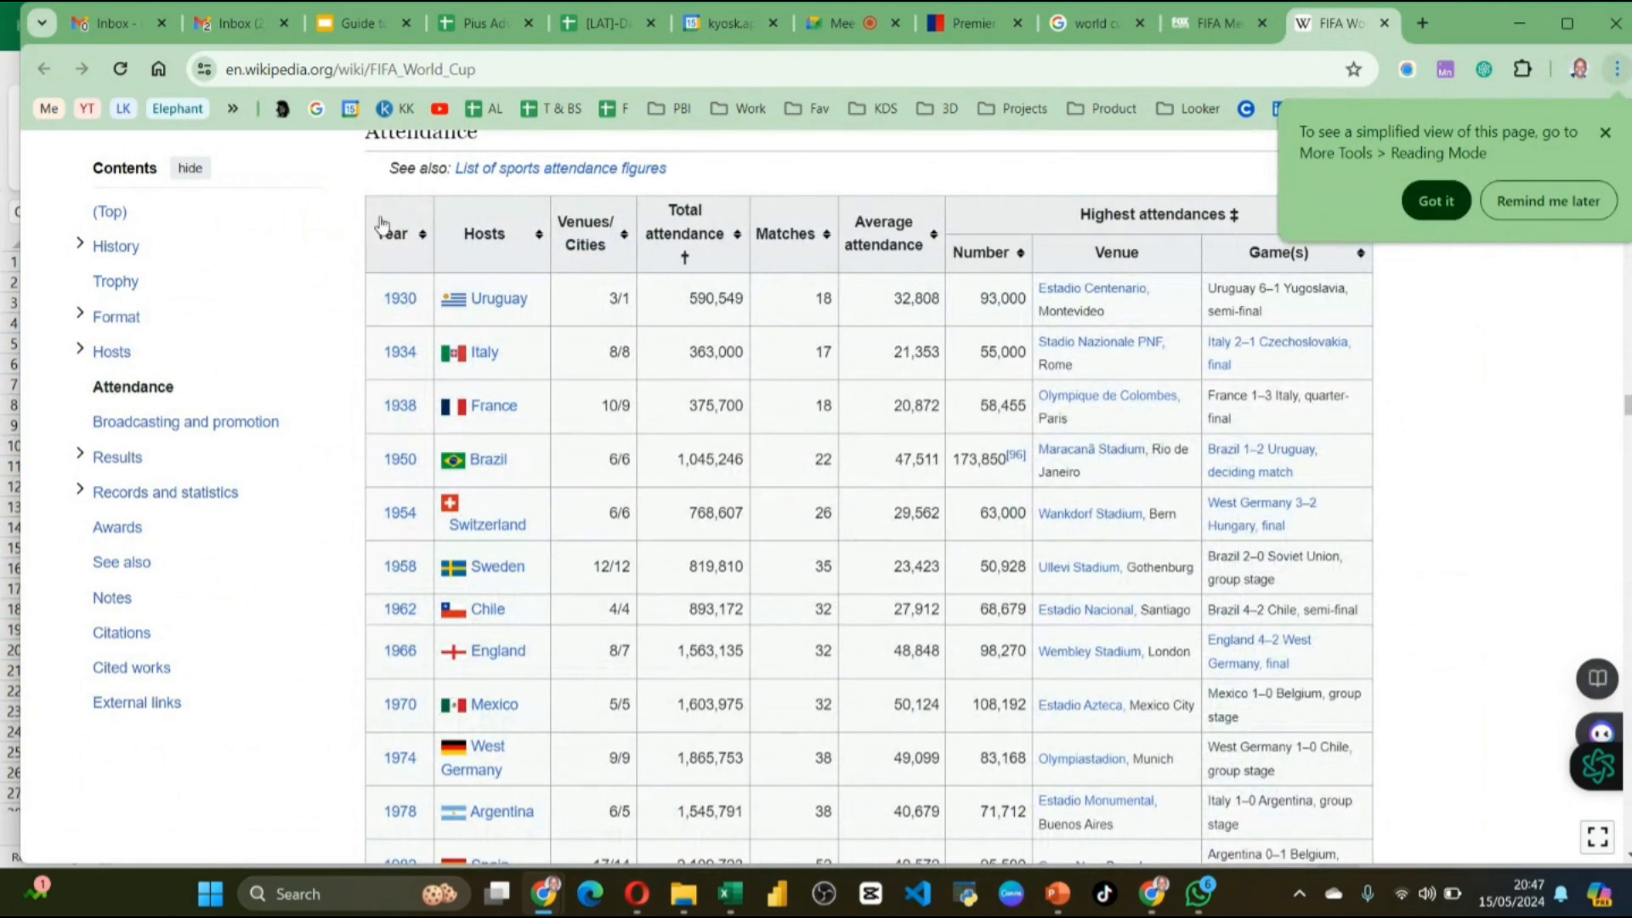
Step: Copy the entire Attendance table from Wikipedia and paste it into Excel's Sheet1 starting at cell A1
{"action": "left_click_drag", "start_coordinate": [371, 193], "coordinate": [1314, 481]}
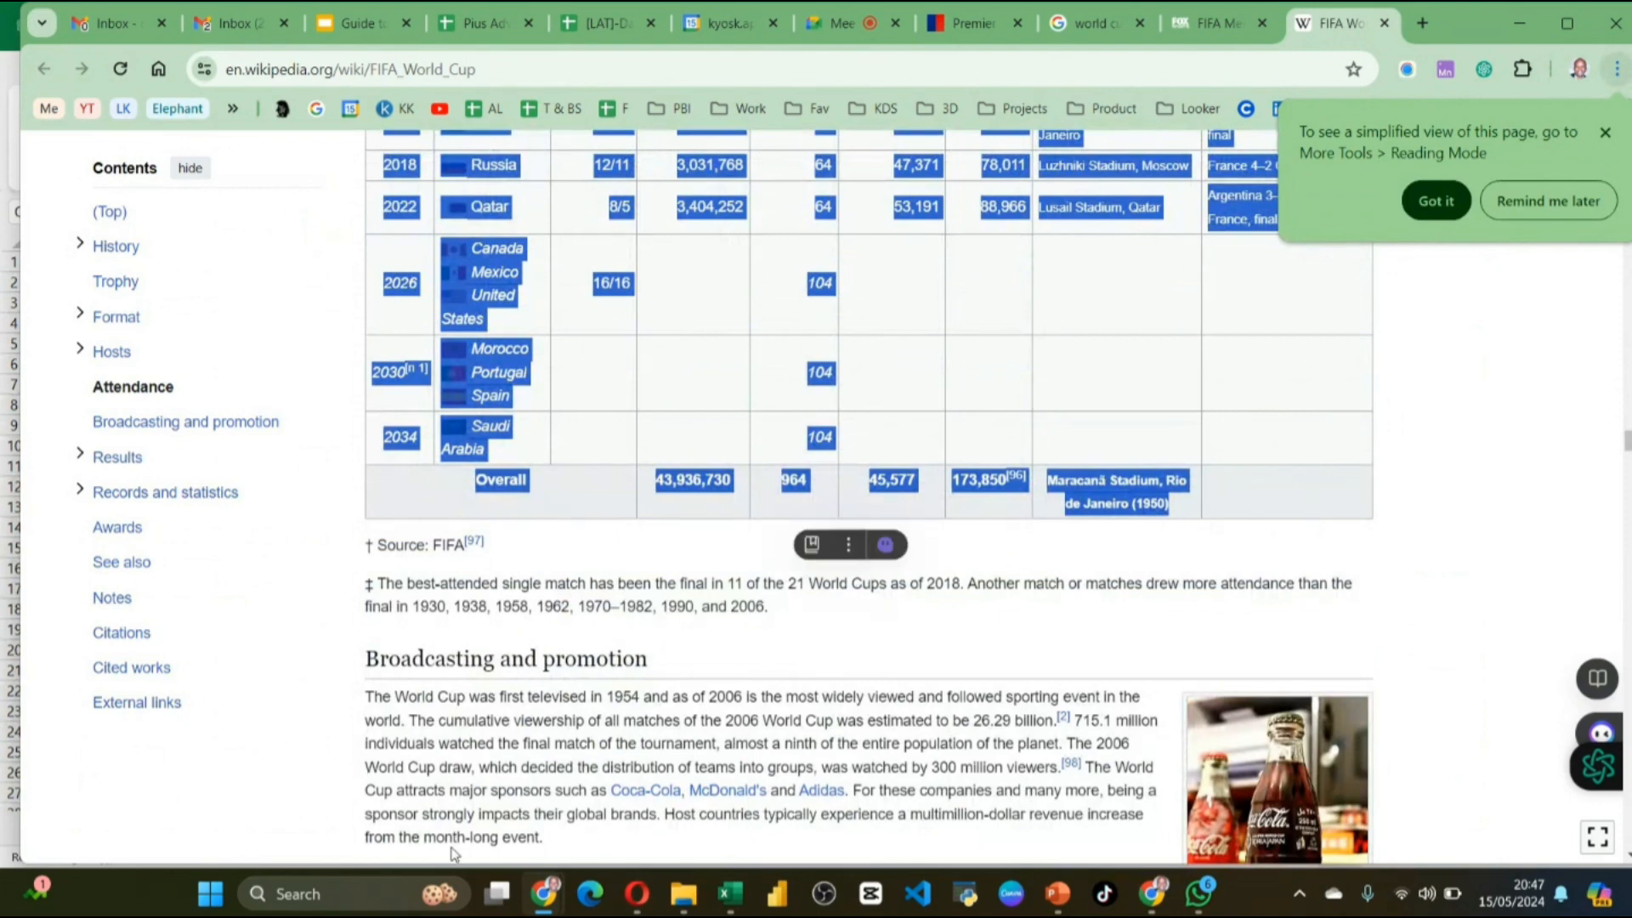
{"action": "left_click", "coordinate": [728, 894]}
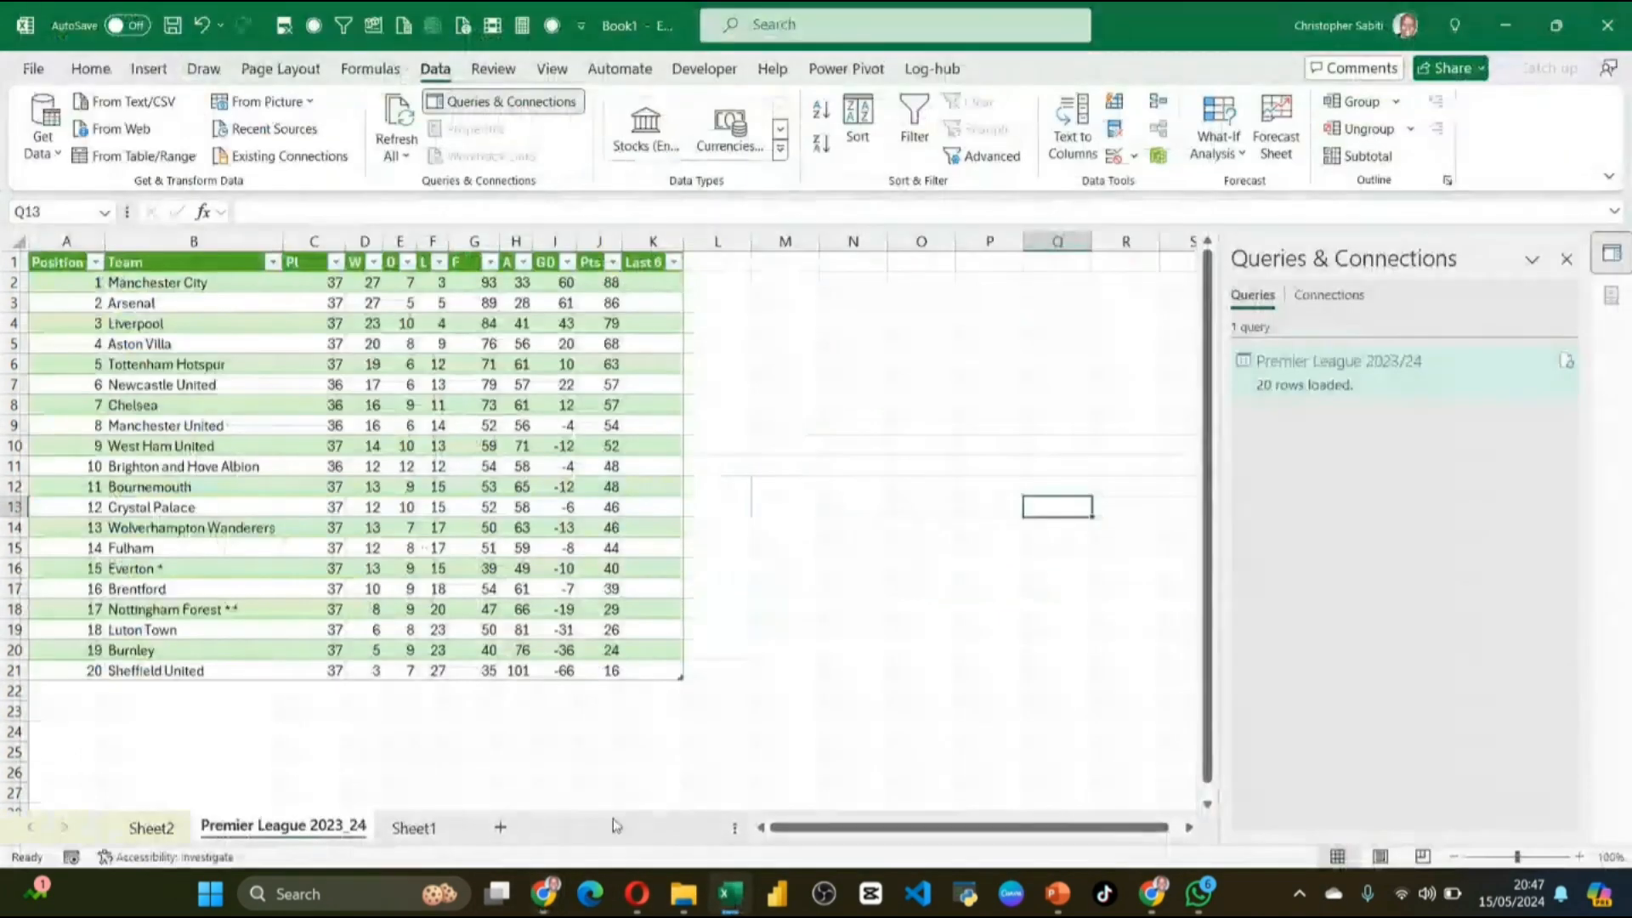
{"action": "left_click", "coordinate": [414, 825]}
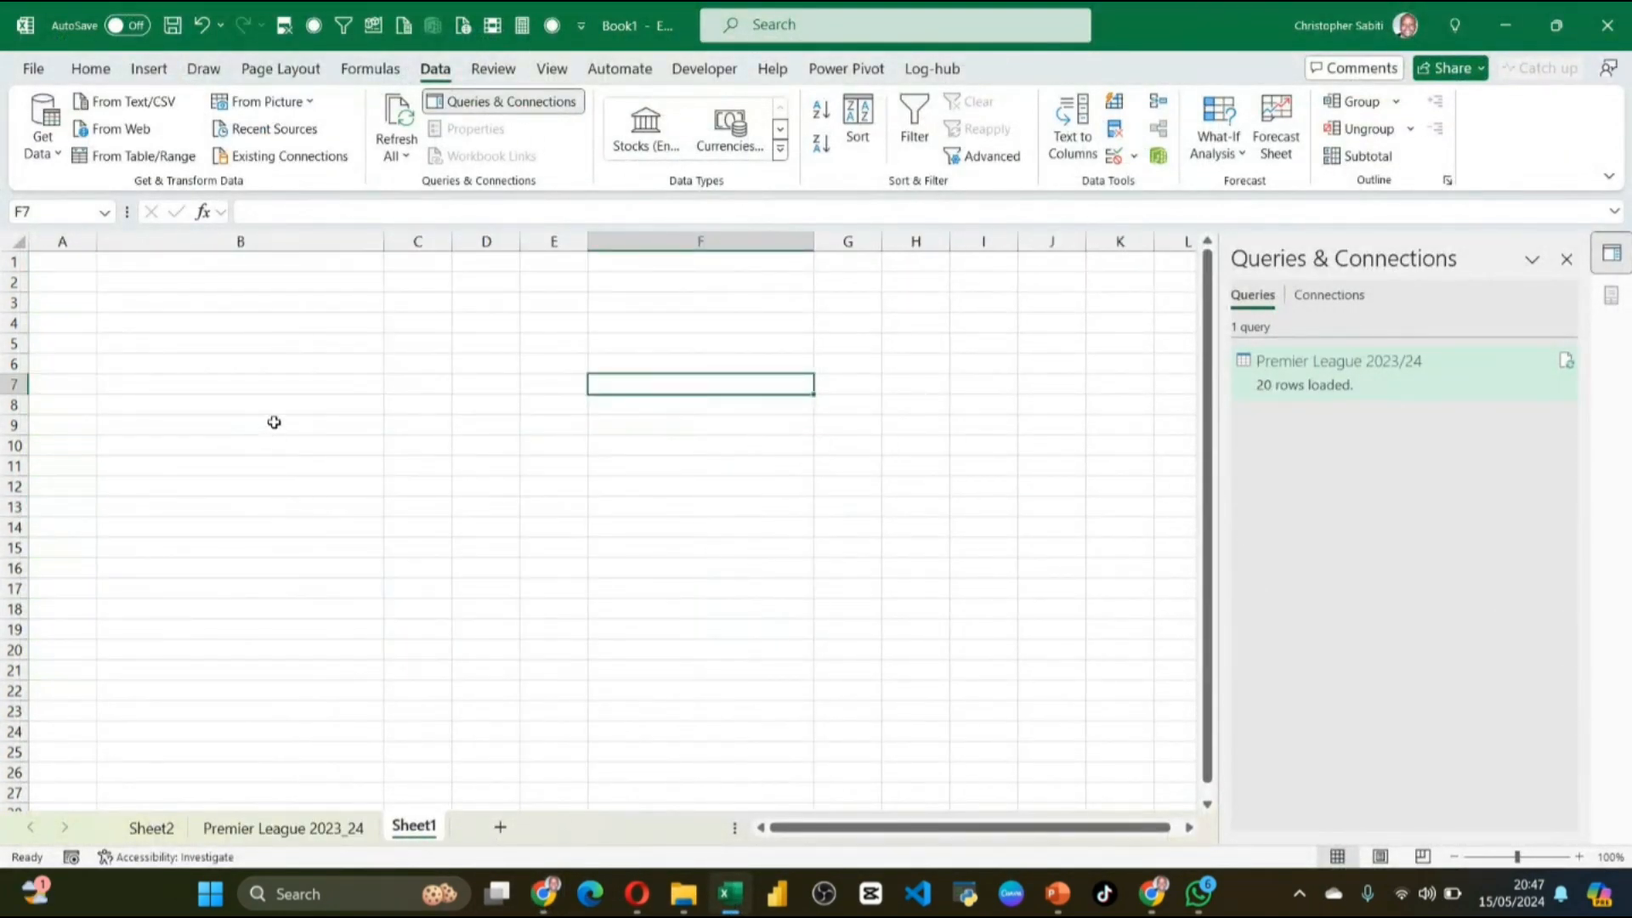
{"action": "left_click", "coordinate": [79, 260]}
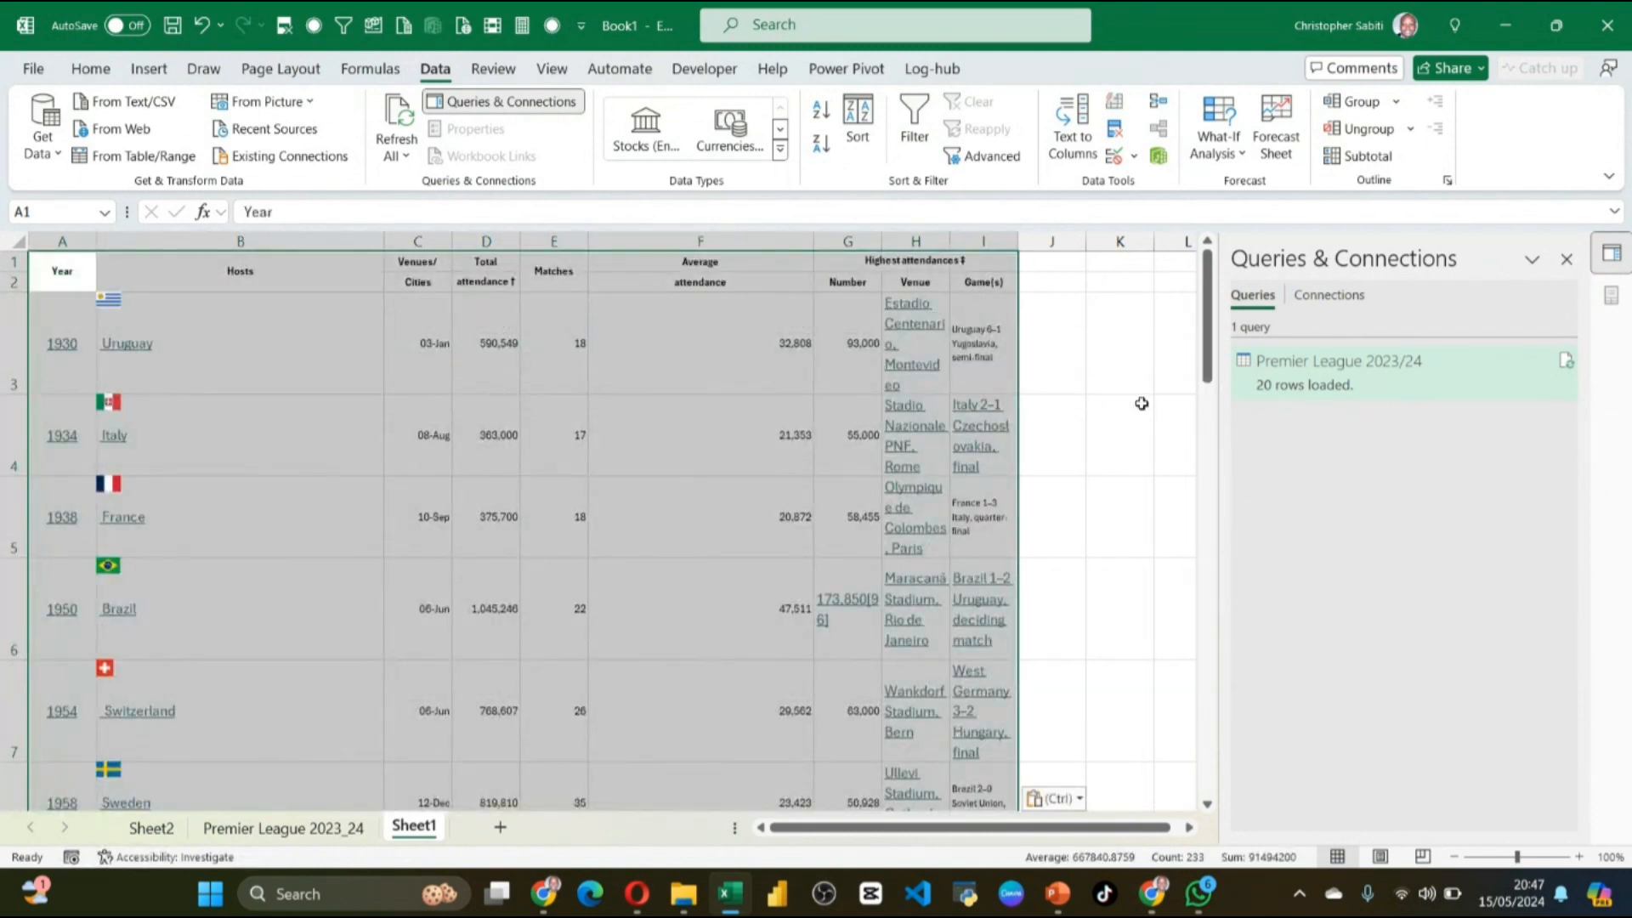
{"action": "left_click", "coordinate": [1112, 342]}
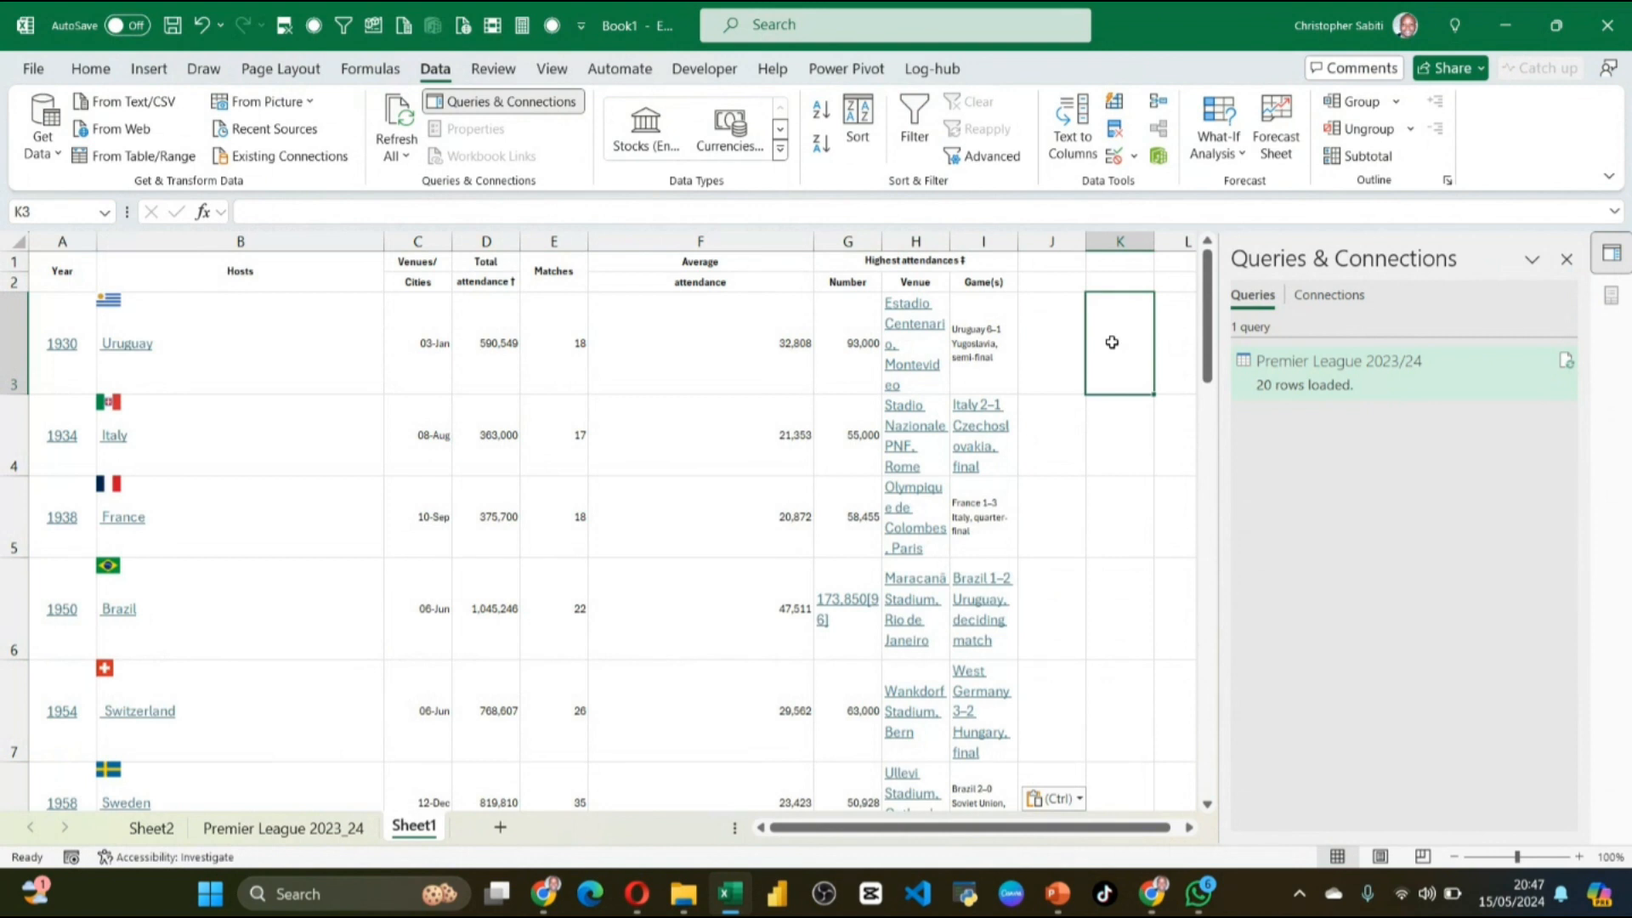
Step: Fit the widths of columns F and B to their contents in Sheet1
{"action": "double_click", "coordinate": [813, 239]}
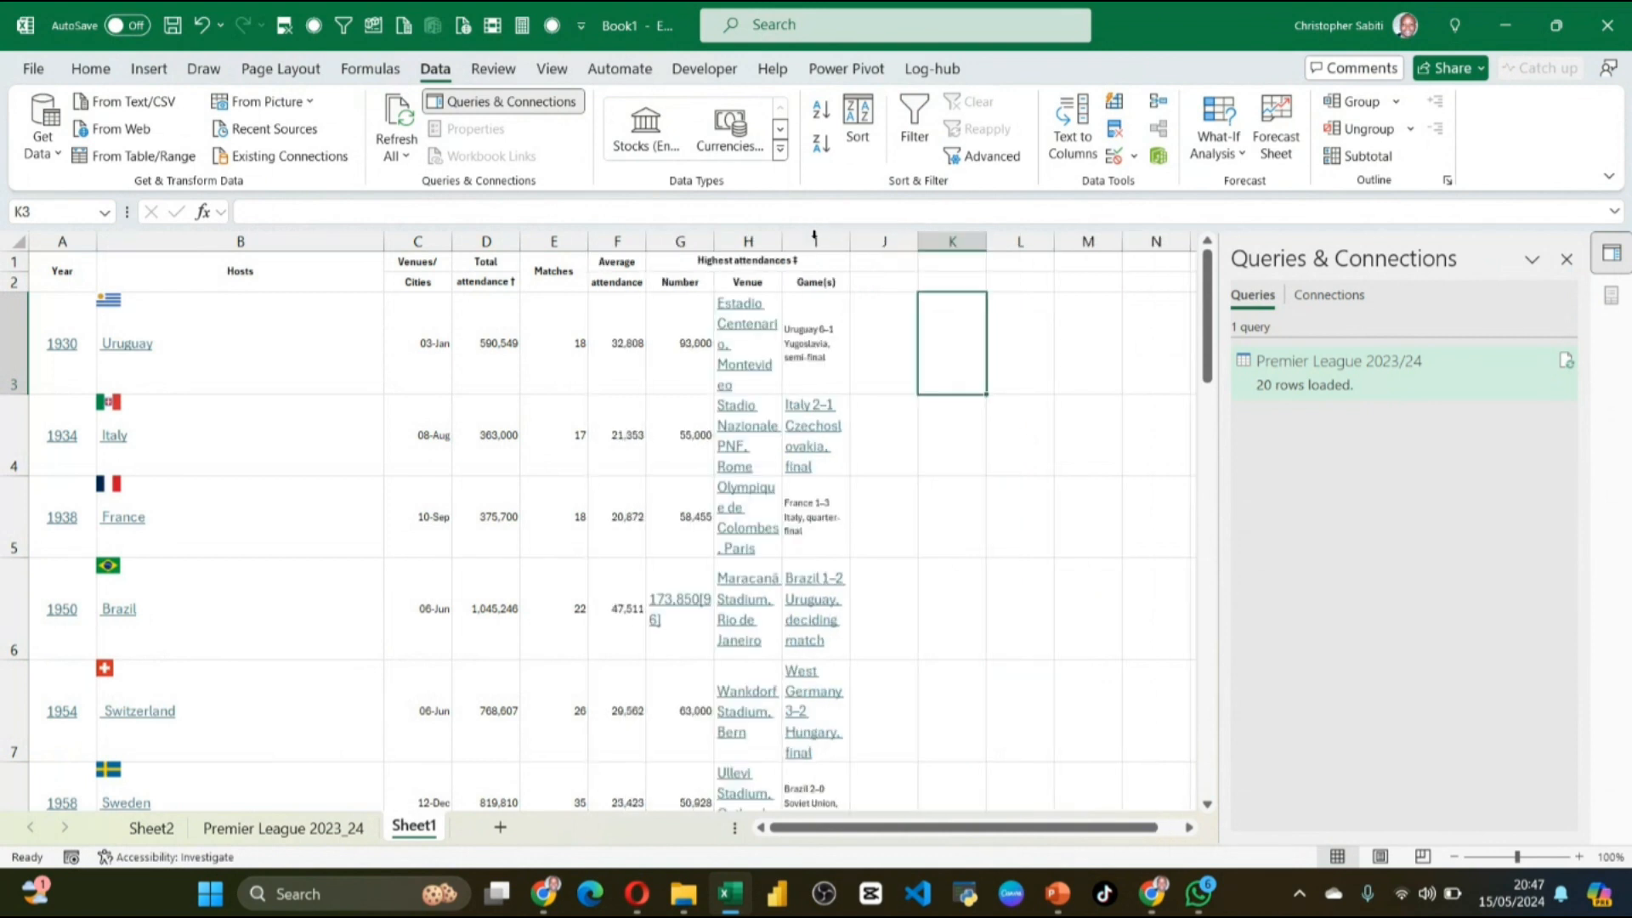
{"action": "double_click", "coordinate": [386, 243]}
Step: Review the pasted table through its Overall row, follow the hyperlink in the Uruguay host cell and close the browser page it opens
{"action": "scroll", "coordinate": [554, 521], "scroll_direction": "down", "scroll_amount": 7}
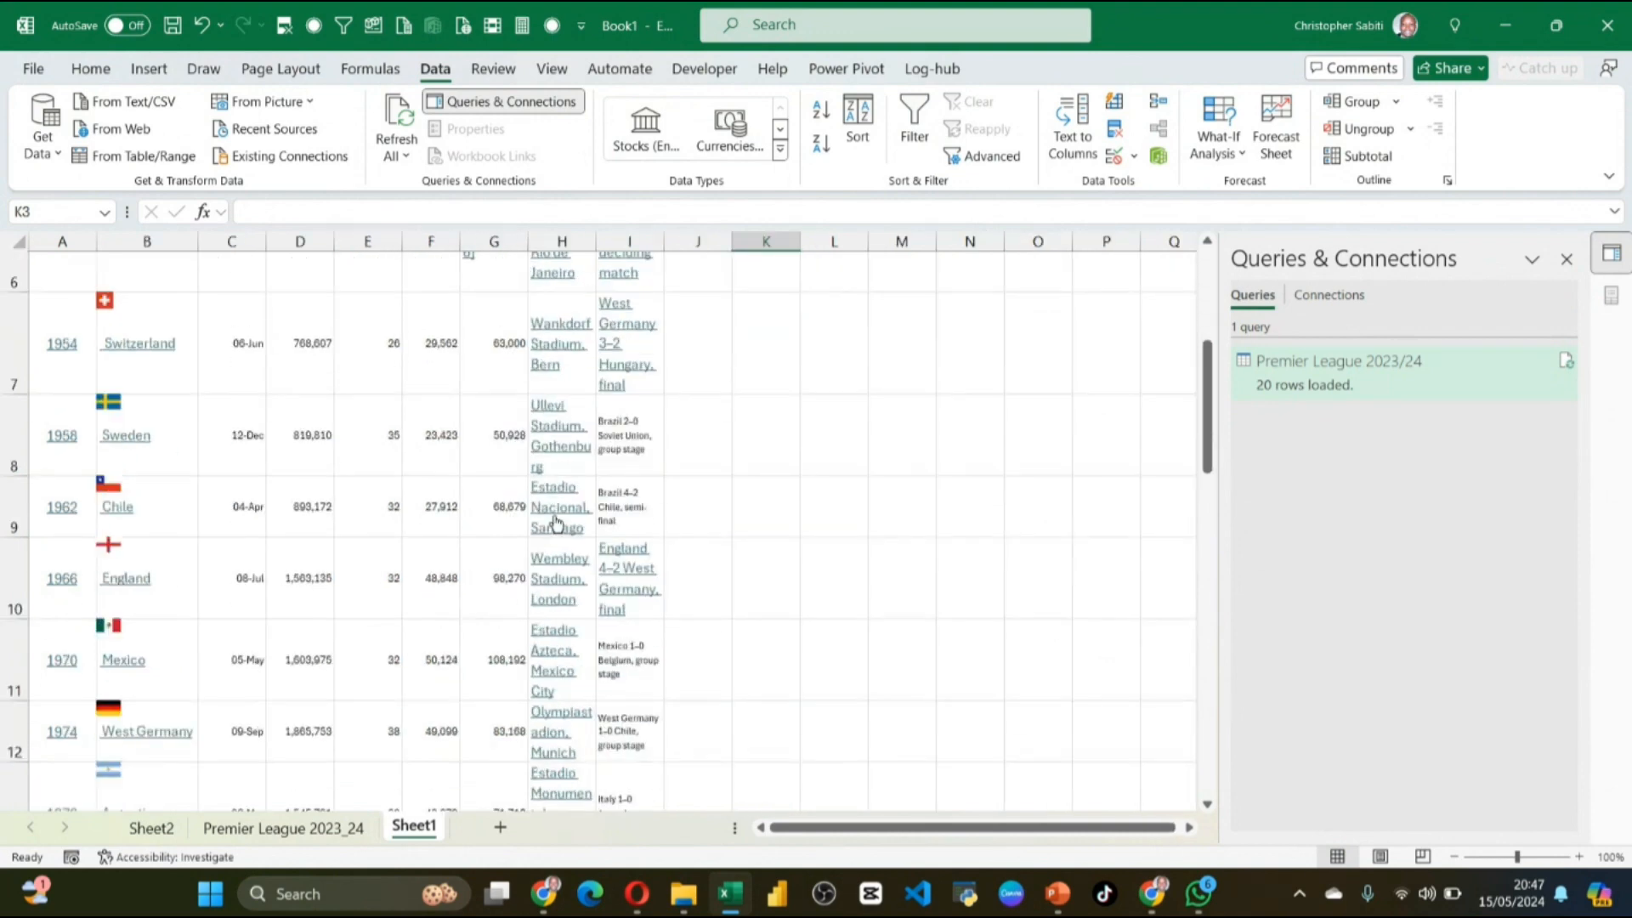
{"action": "scroll", "coordinate": [557, 521], "scroll_direction": "down", "scroll_amount": 3}
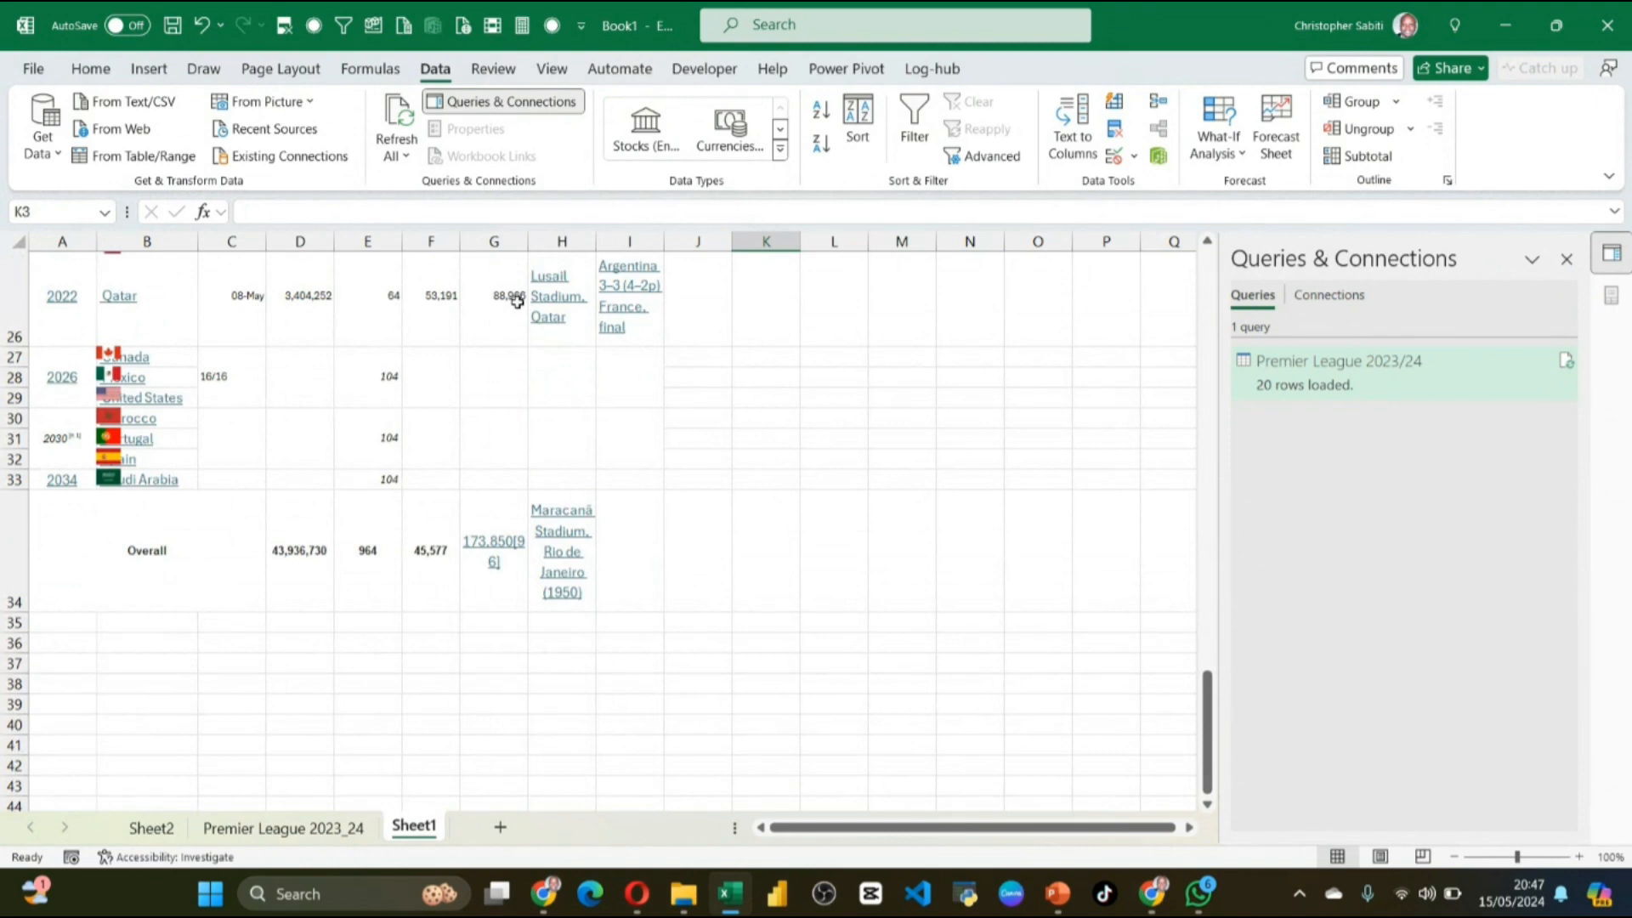
{"action": "scroll", "coordinate": [365, 481], "scroll_direction": "up", "scroll_amount": 5}
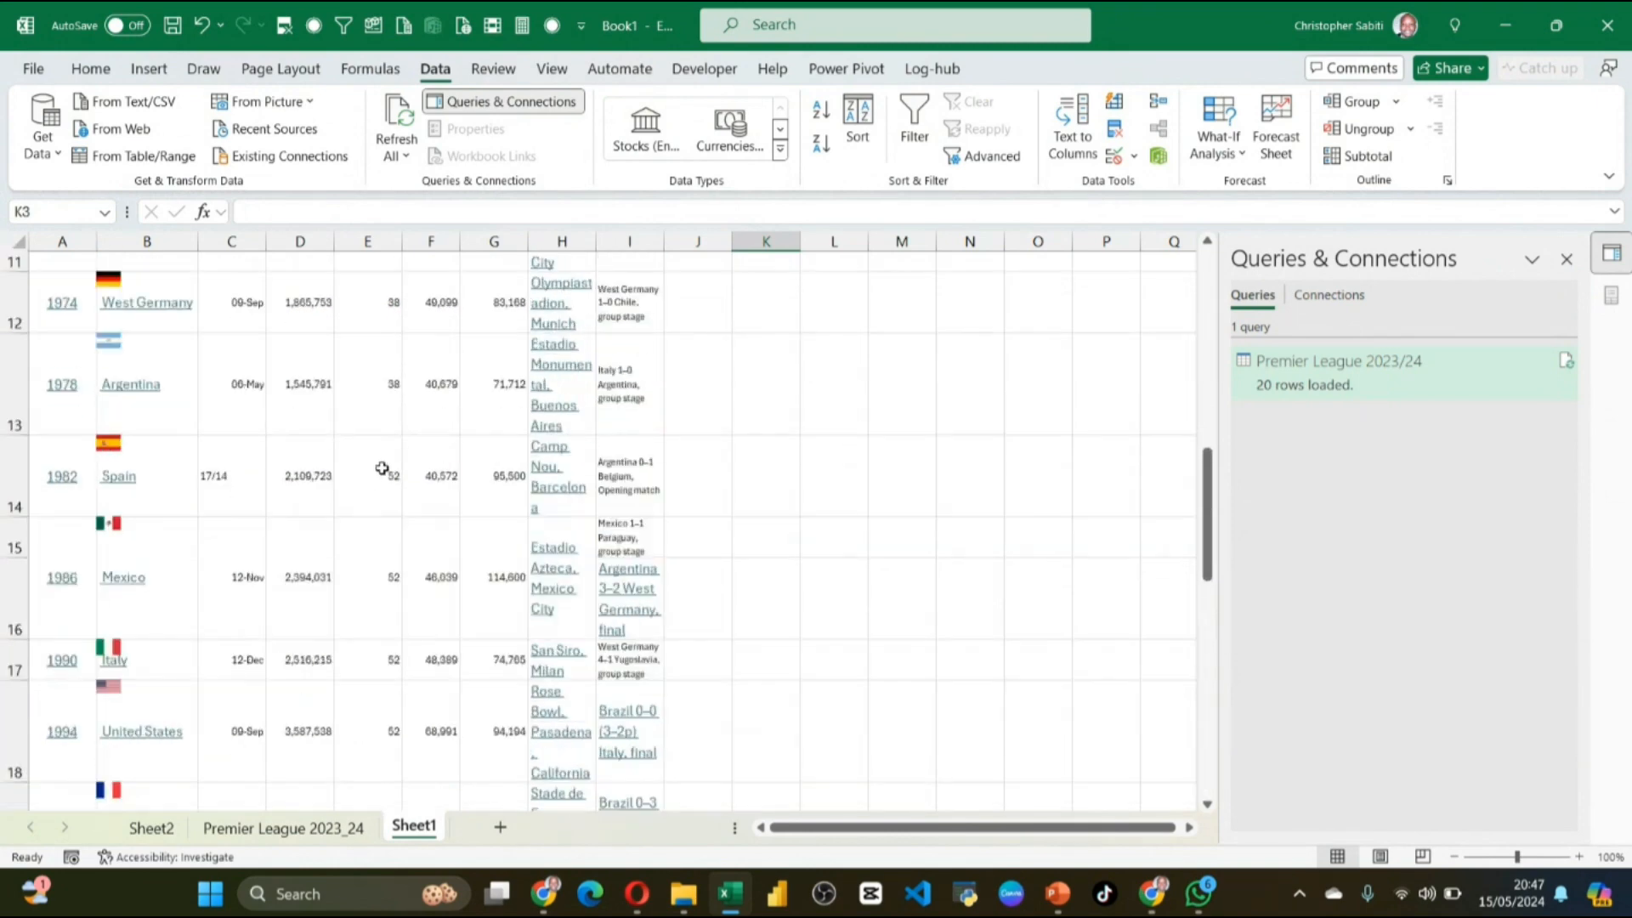
{"action": "scroll", "coordinate": [383, 469], "scroll_direction": "up", "scroll_amount": 3}
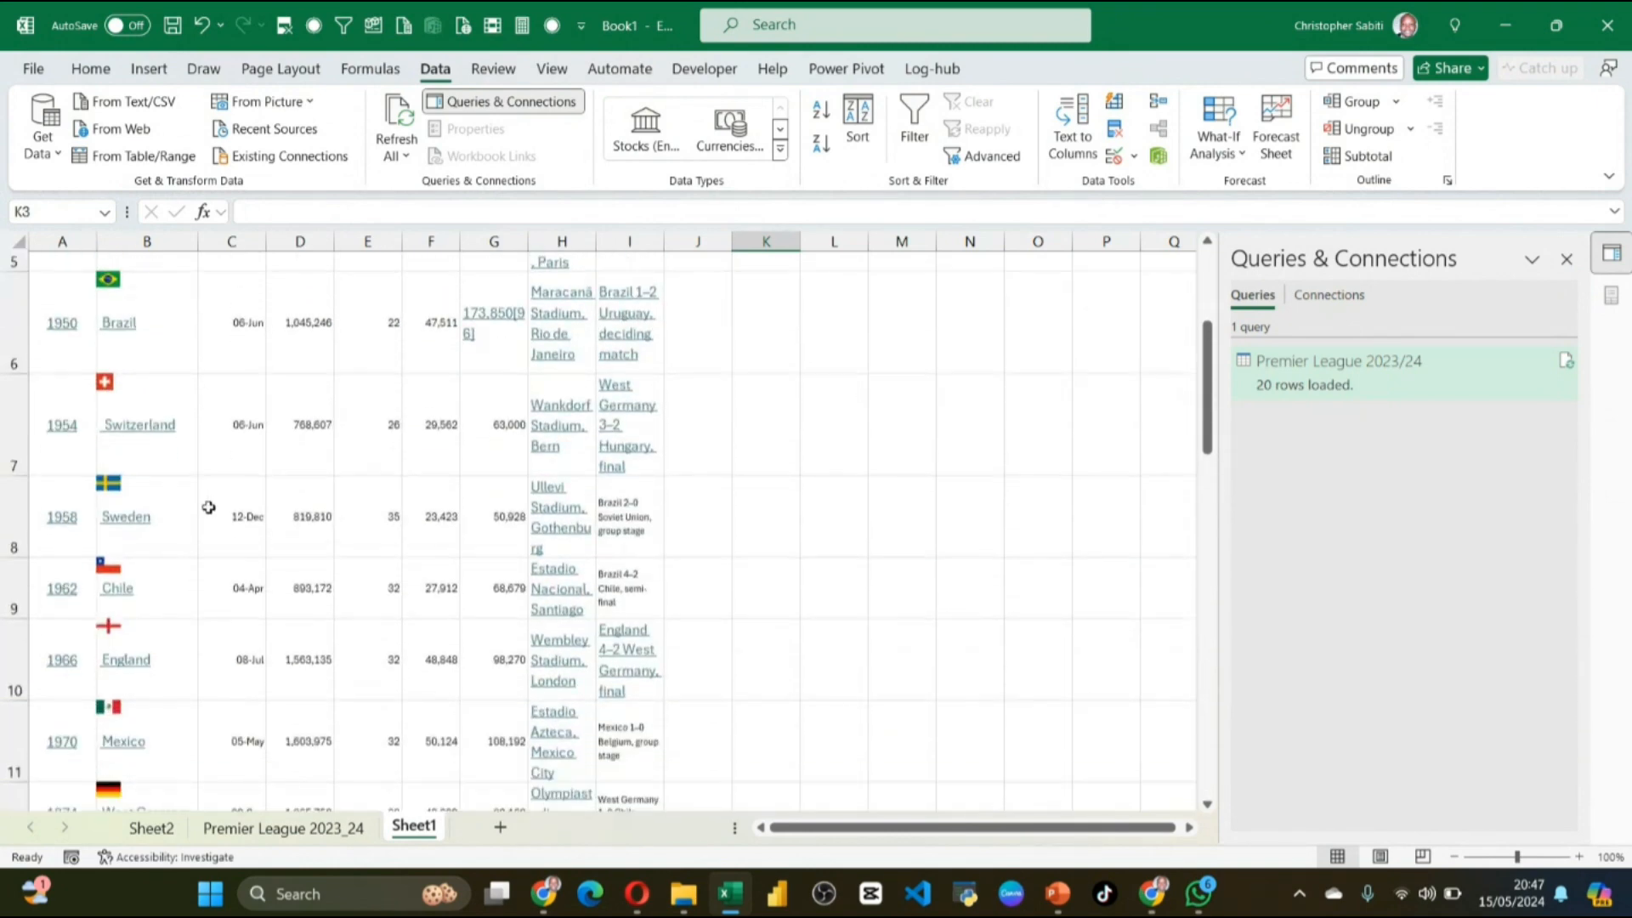
{"action": "scroll", "coordinate": [208, 507], "scroll_direction": "up", "scroll_amount": 2}
{"action": "left_click", "coordinate": [193, 384]}
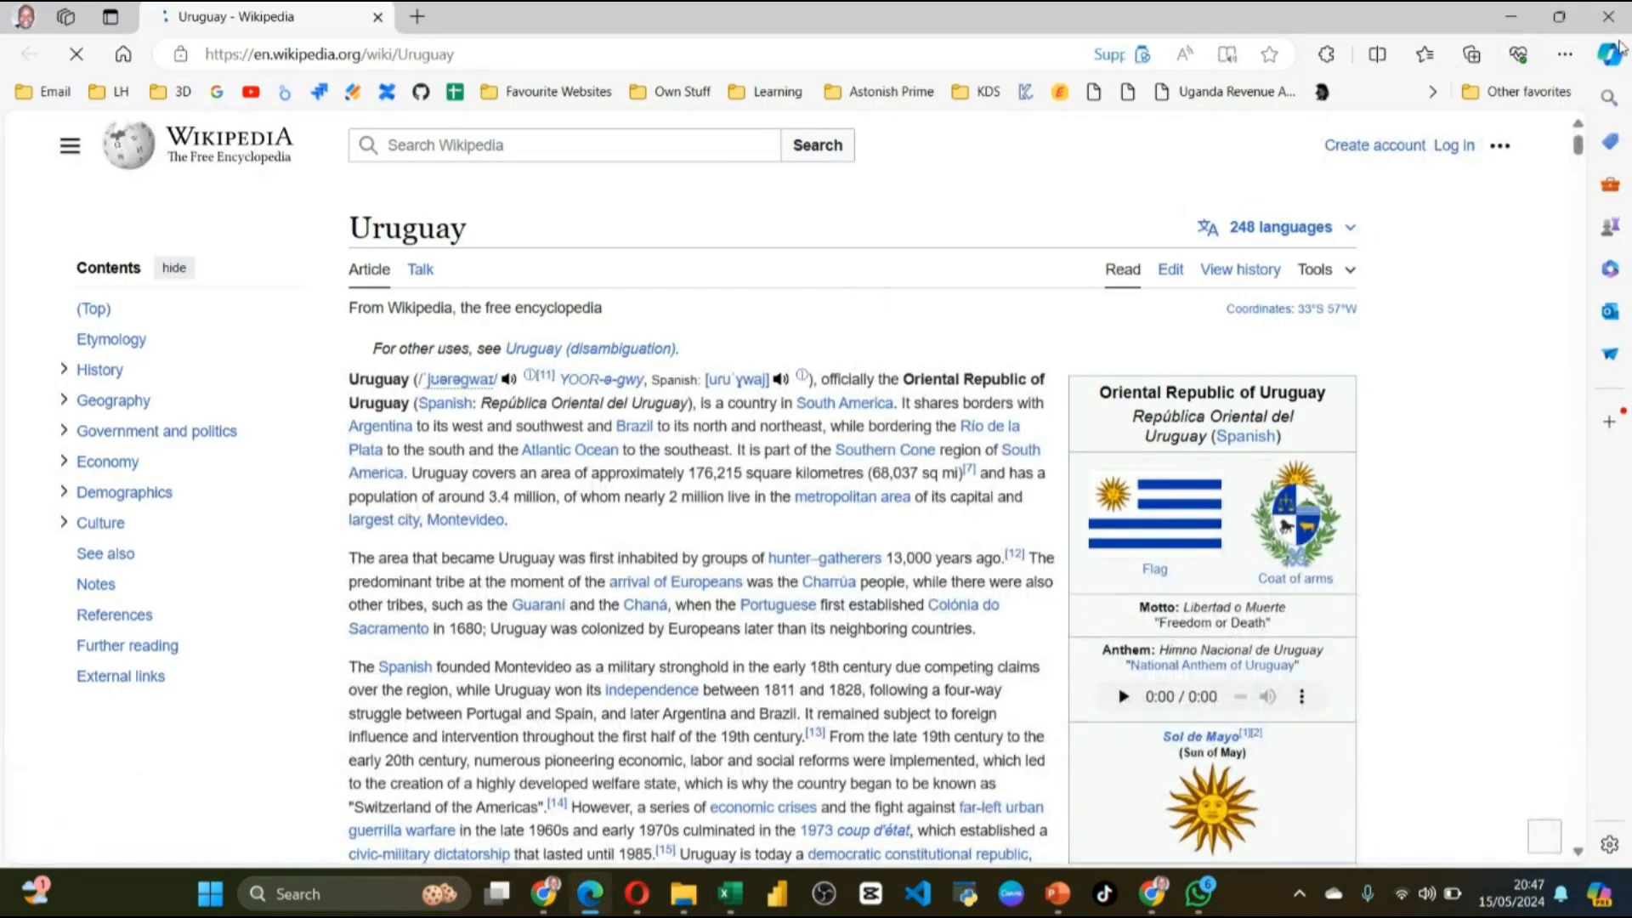
{"action": "left_click", "coordinate": [1609, 17]}
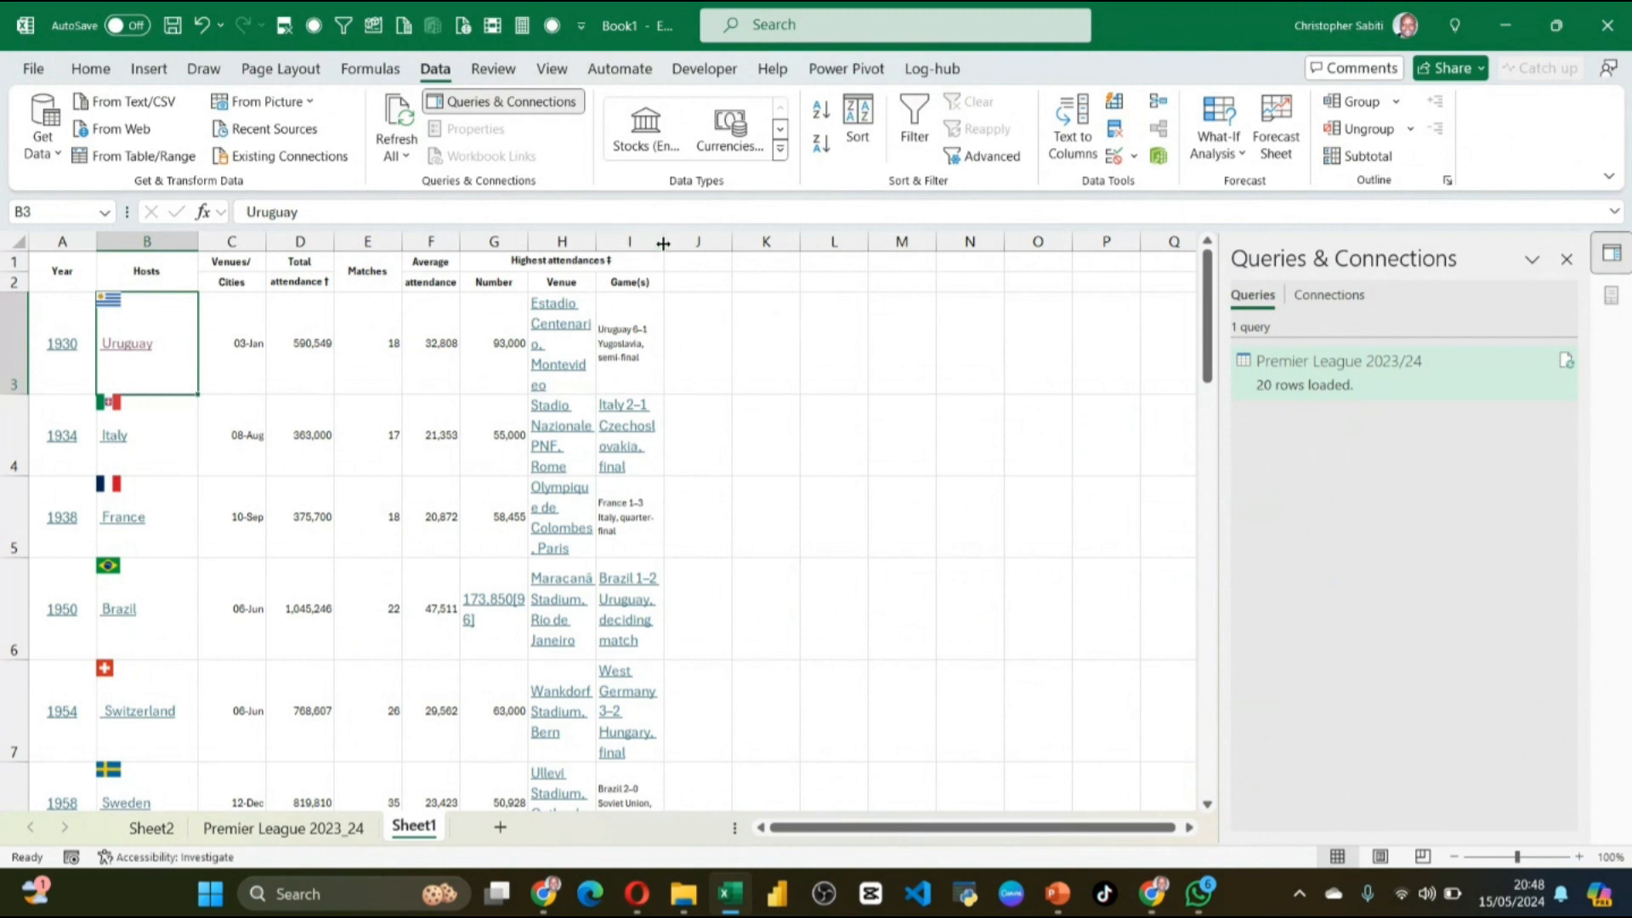
Step: Widen the Game(s) column I and check the header cells over columns C and D along with the Venues/Cities values
{"action": "left_click_drag", "start_coordinate": [663, 244], "coordinate": [772, 247]}
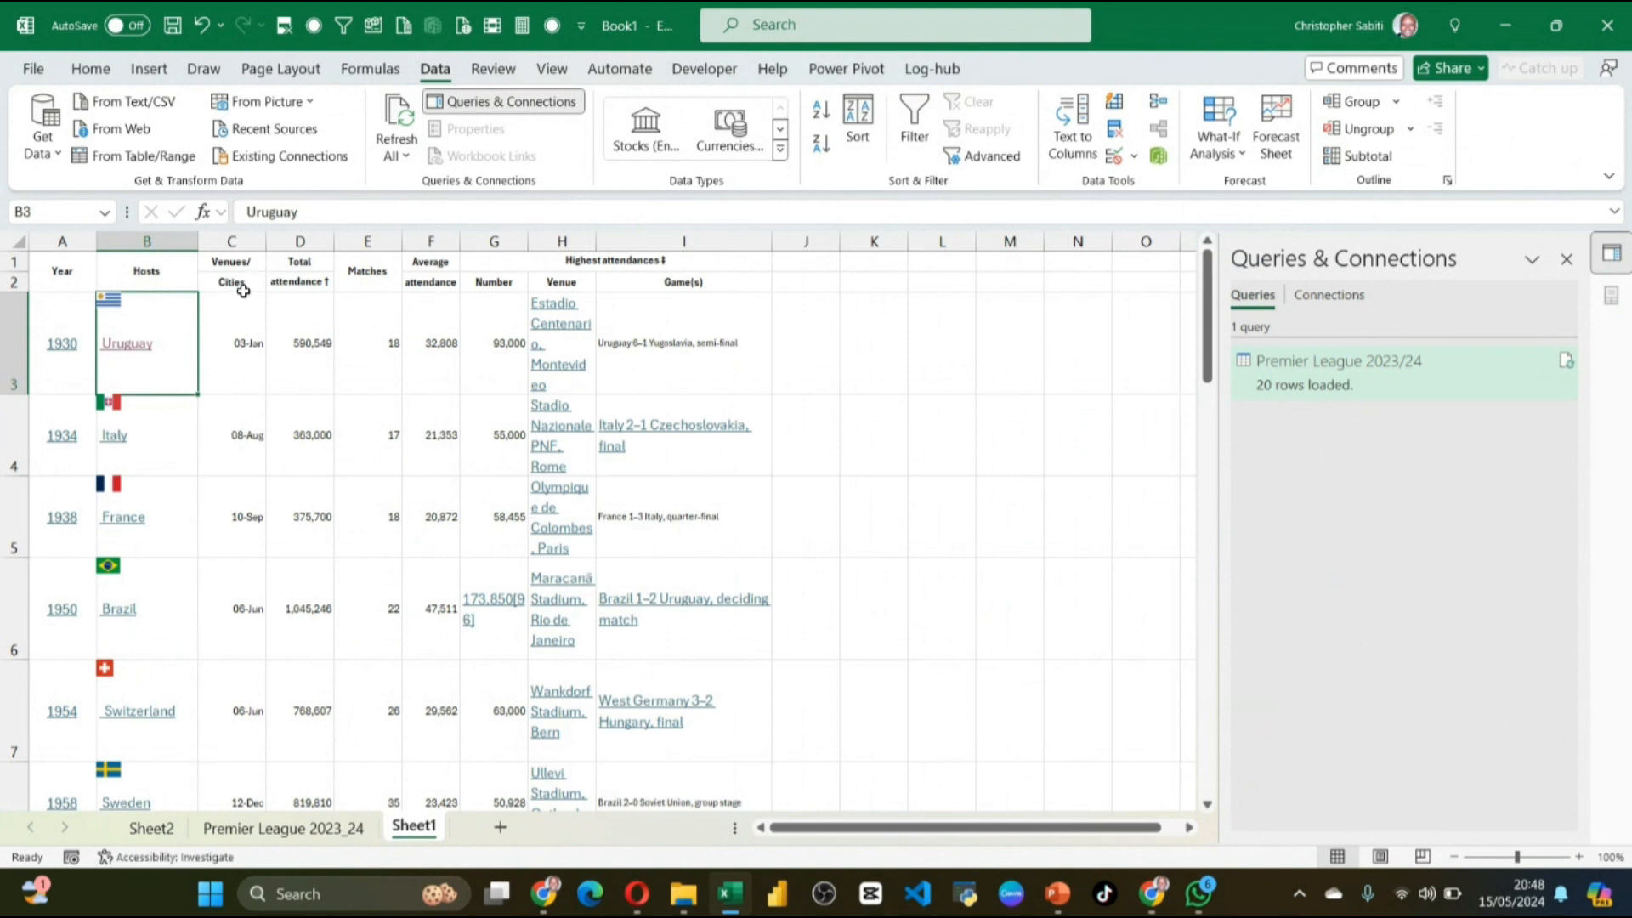
{"action": "left_click", "coordinate": [278, 263]}
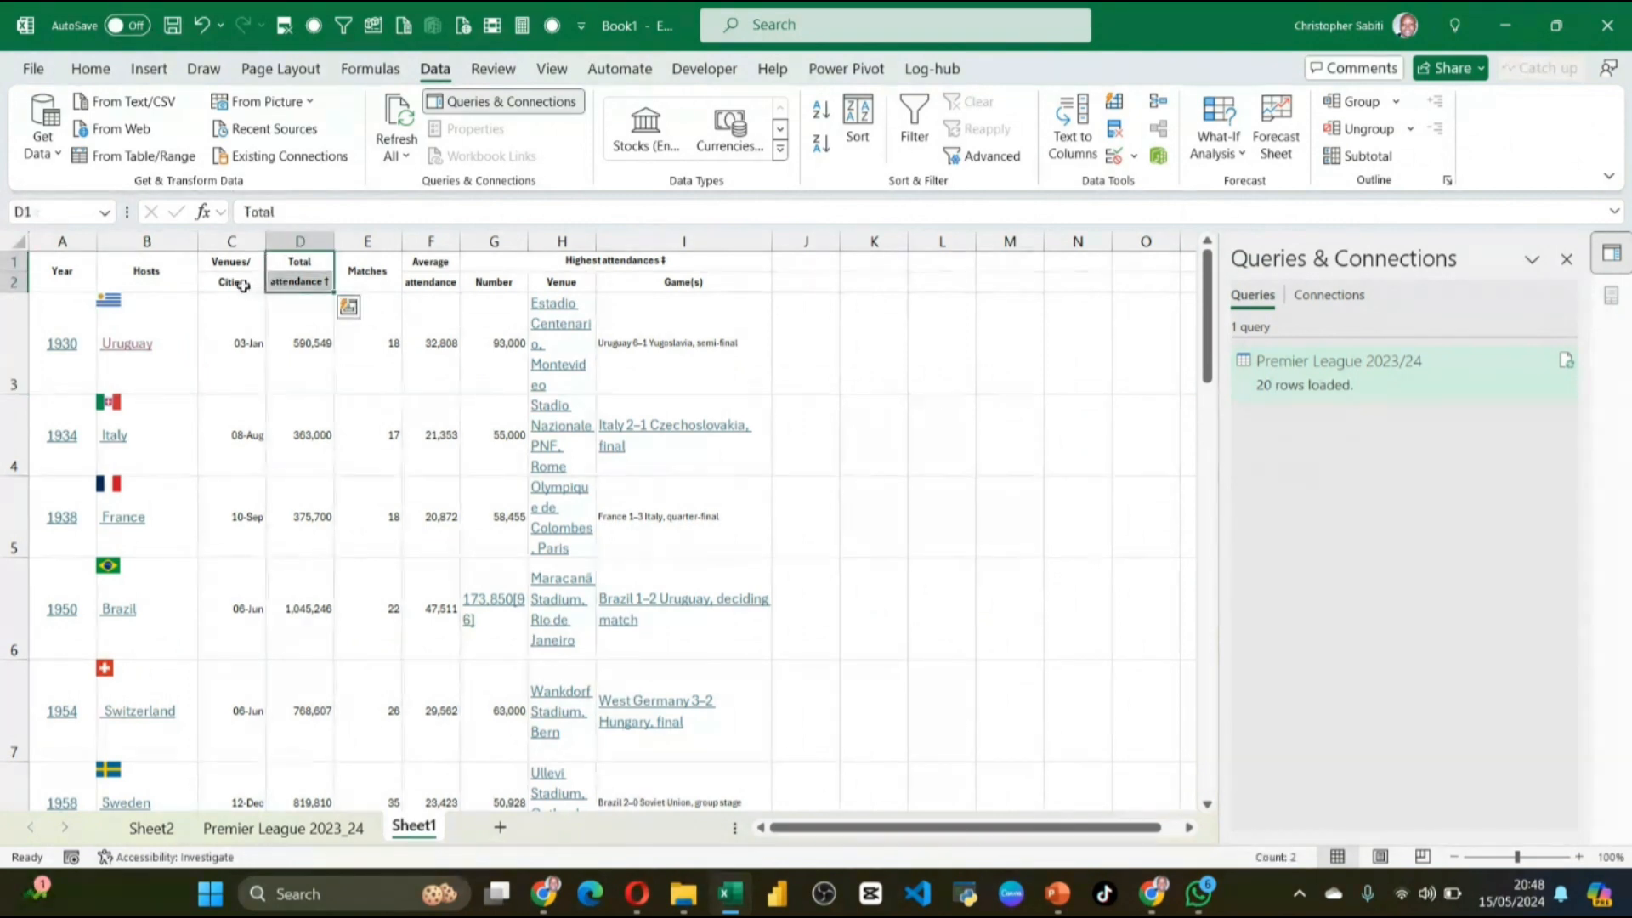
{"action": "left_click", "coordinate": [245, 284]}
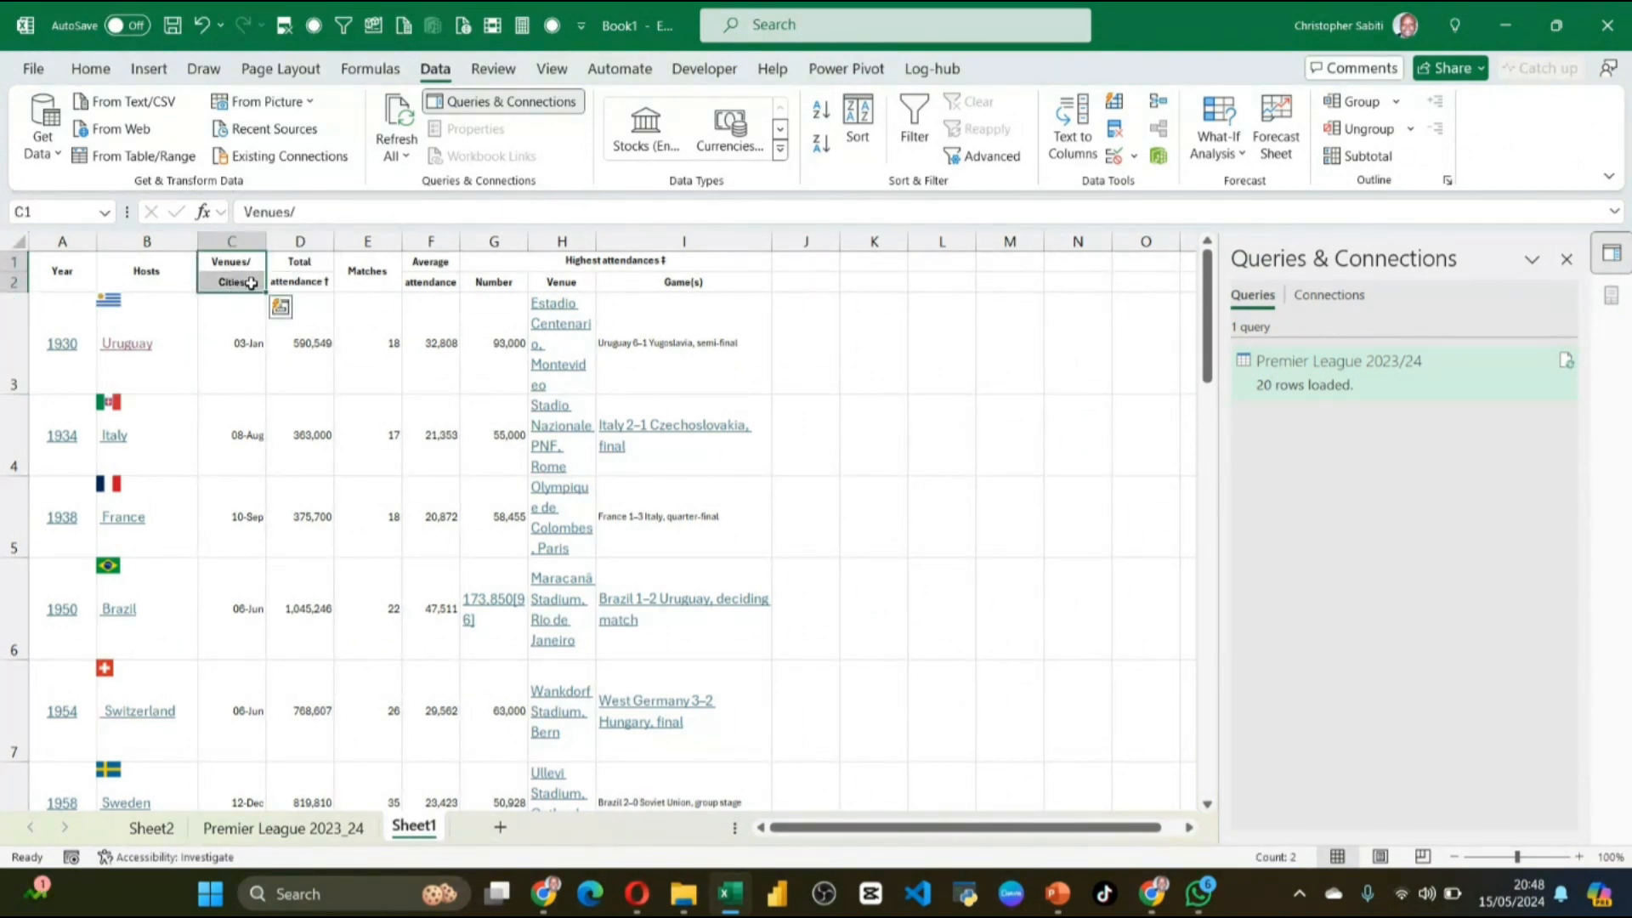
{"action": "left_click", "coordinate": [251, 283]}
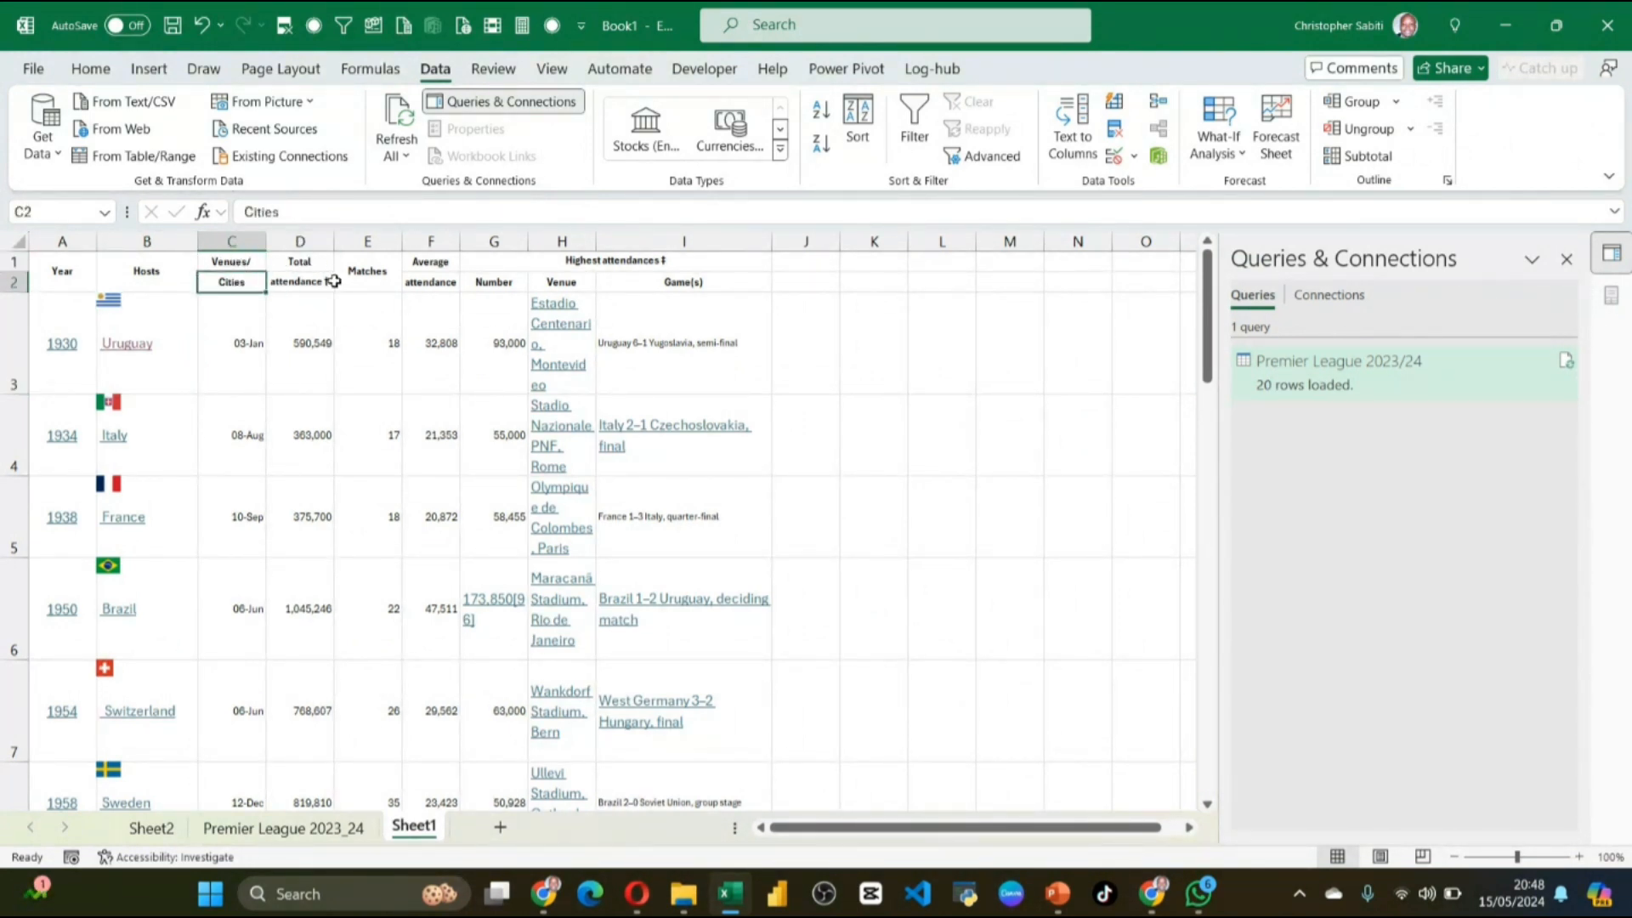
{"action": "scroll", "coordinate": [439, 501], "scroll_direction": "down", "scroll_amount": 3}
{"action": "scroll", "coordinate": [437, 501], "scroll_direction": "down", "scroll_amount": 5}
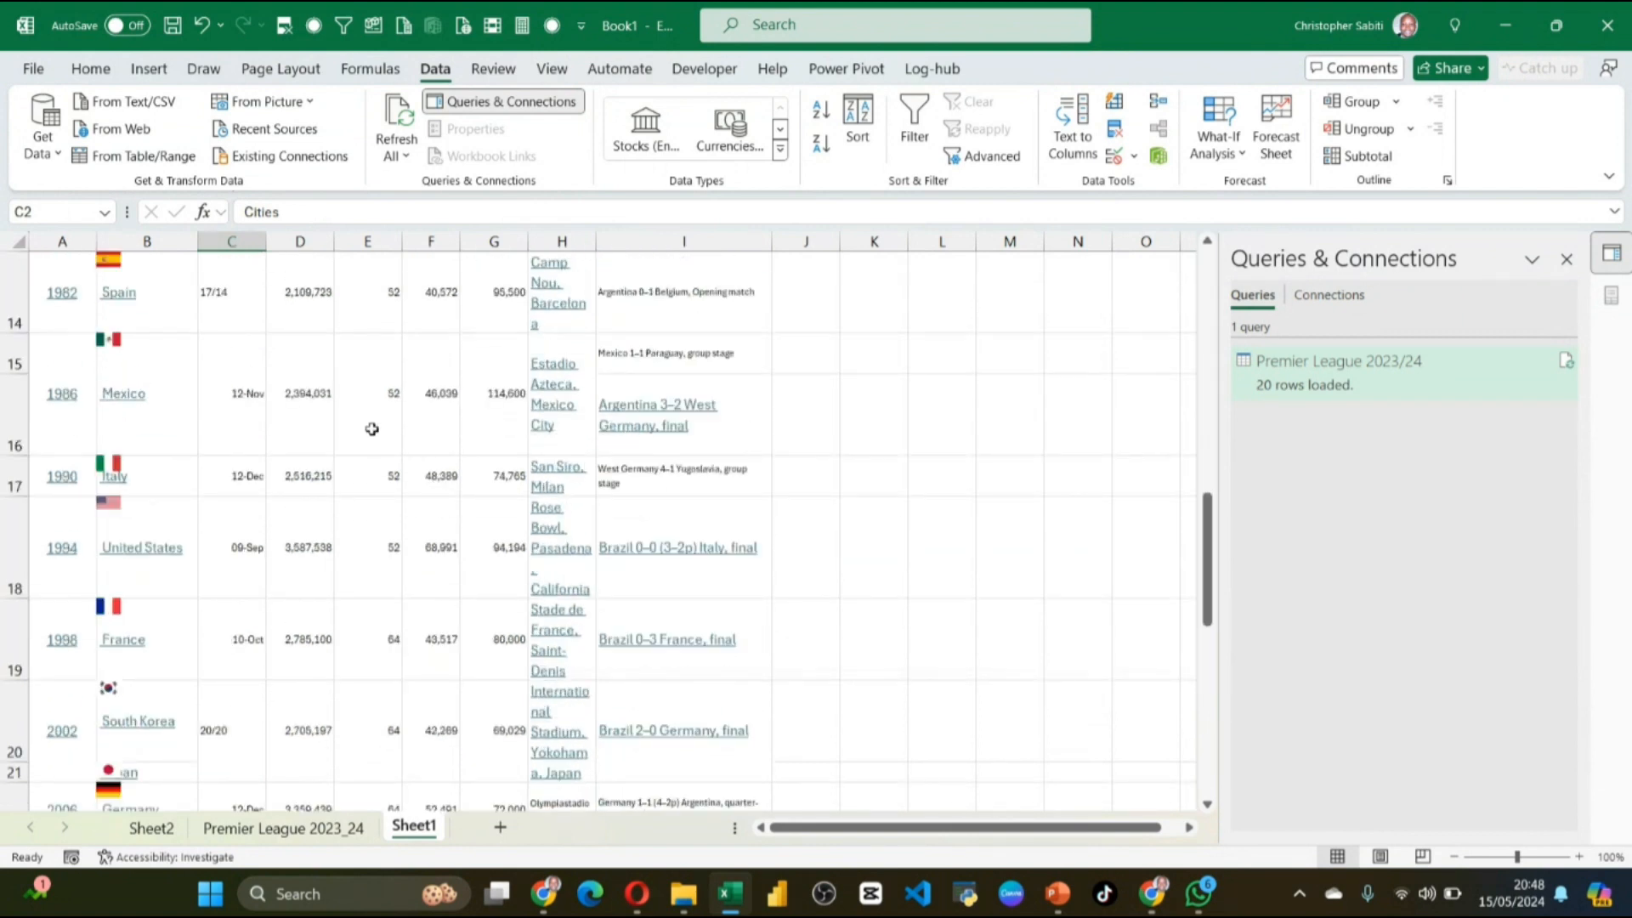
Step: Undo Sheet1's column resizing and table paste, restore the pasted table and fit the width of column B to its contents
{"action": "left_click", "coordinate": [21, 241]}
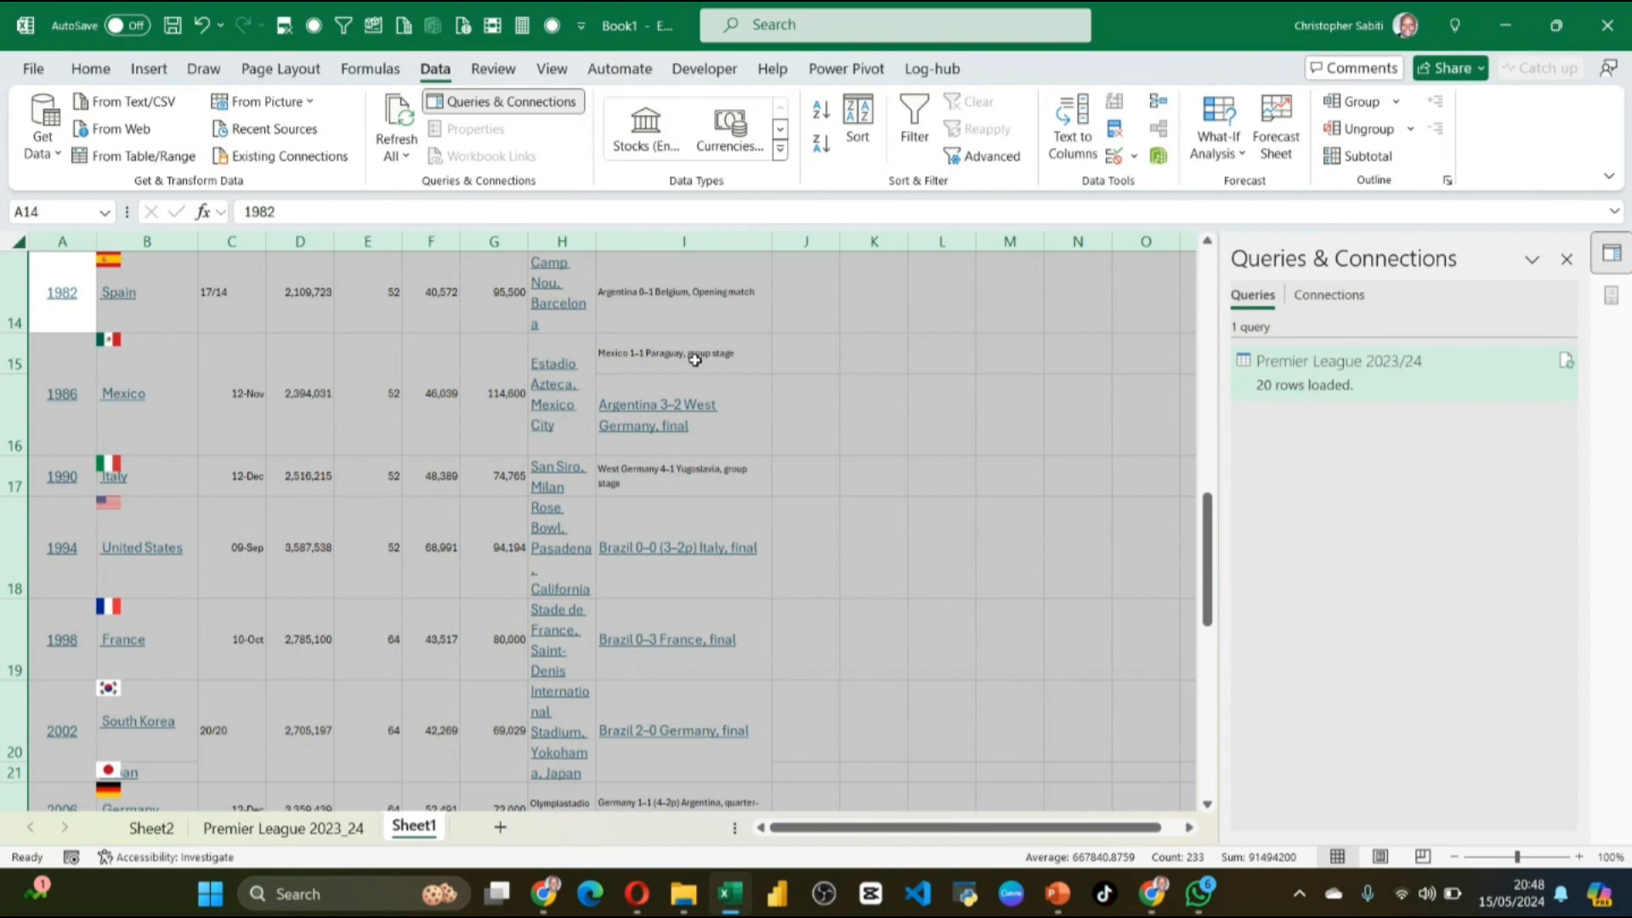
{"action": "key", "text": "ctrl+z"}
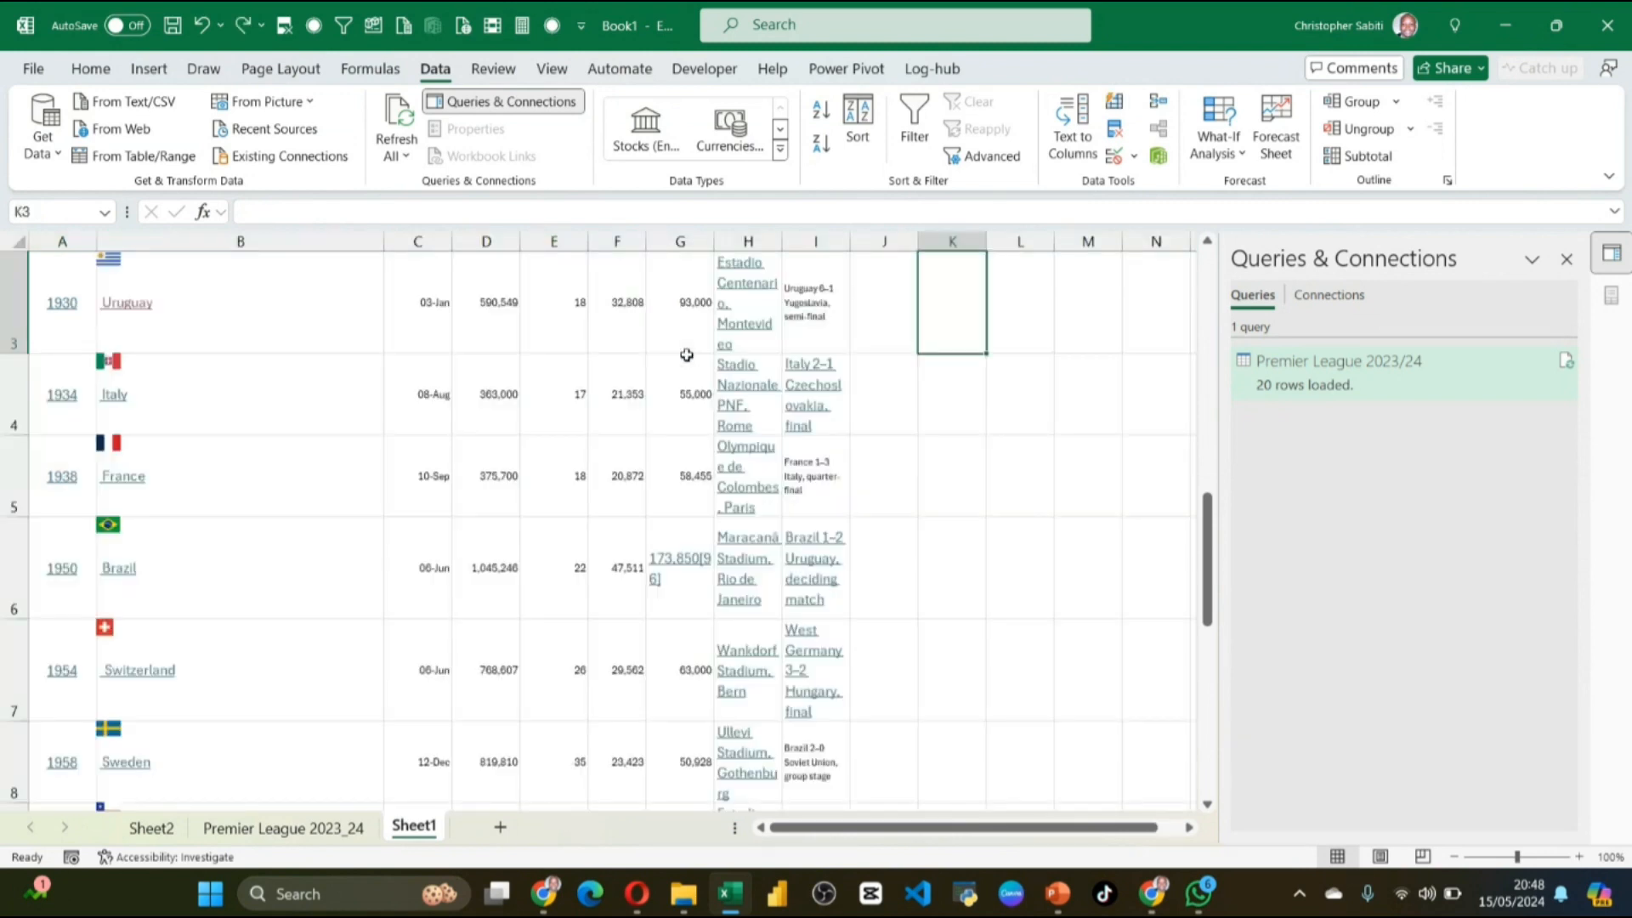
{"action": "key", "text": "ctrl+z"}
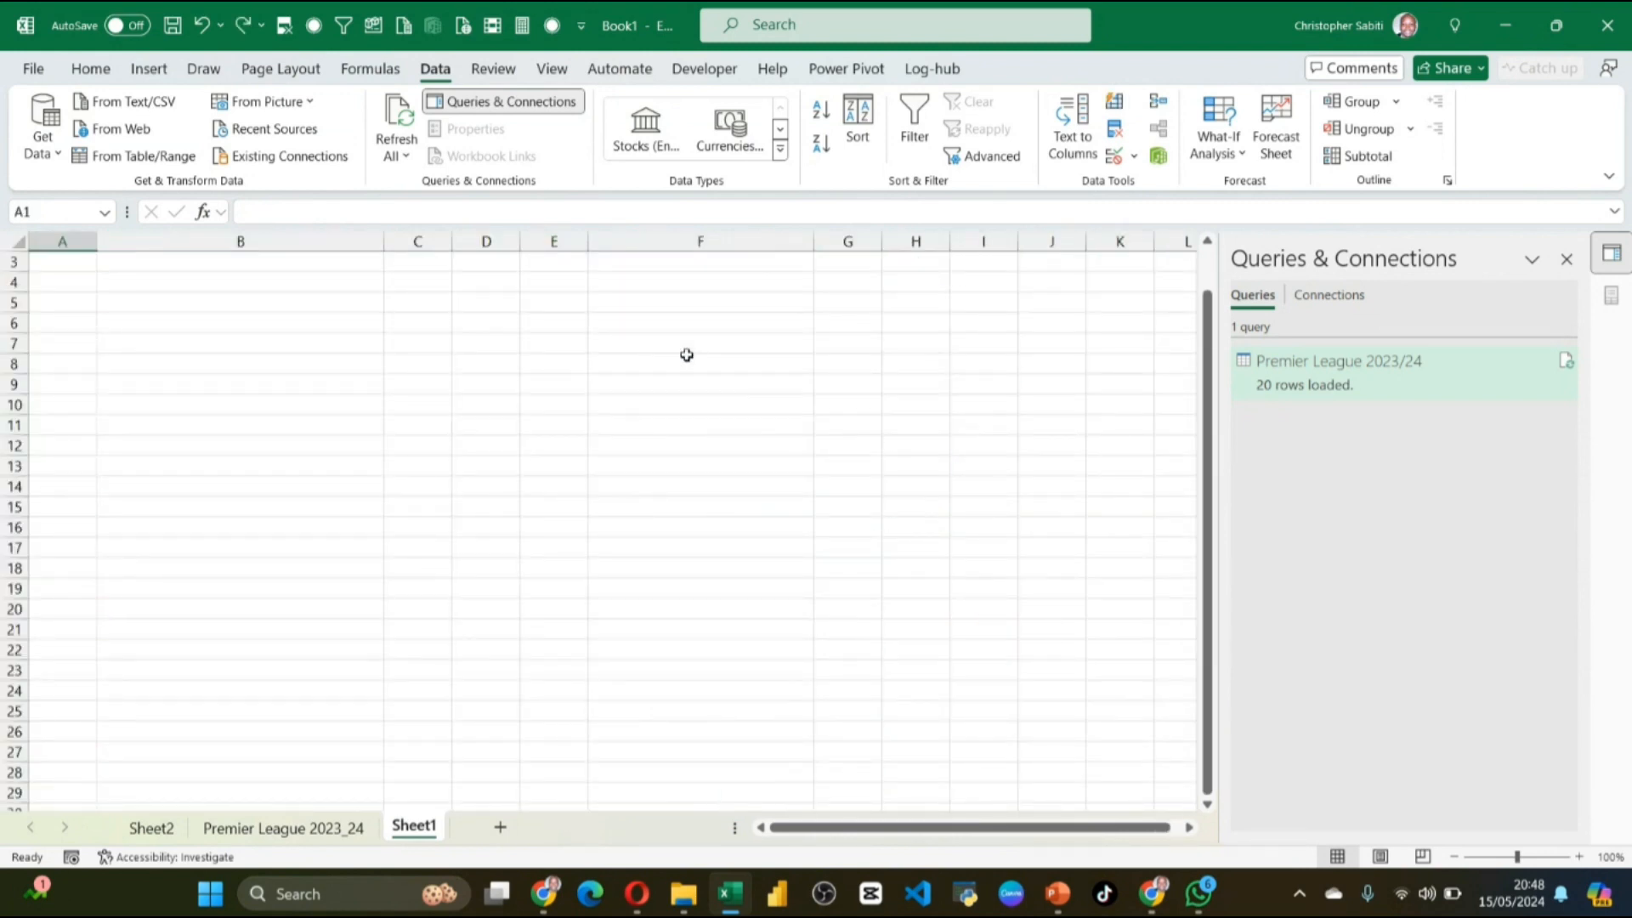
{"action": "key", "text": "ctrl+y"}
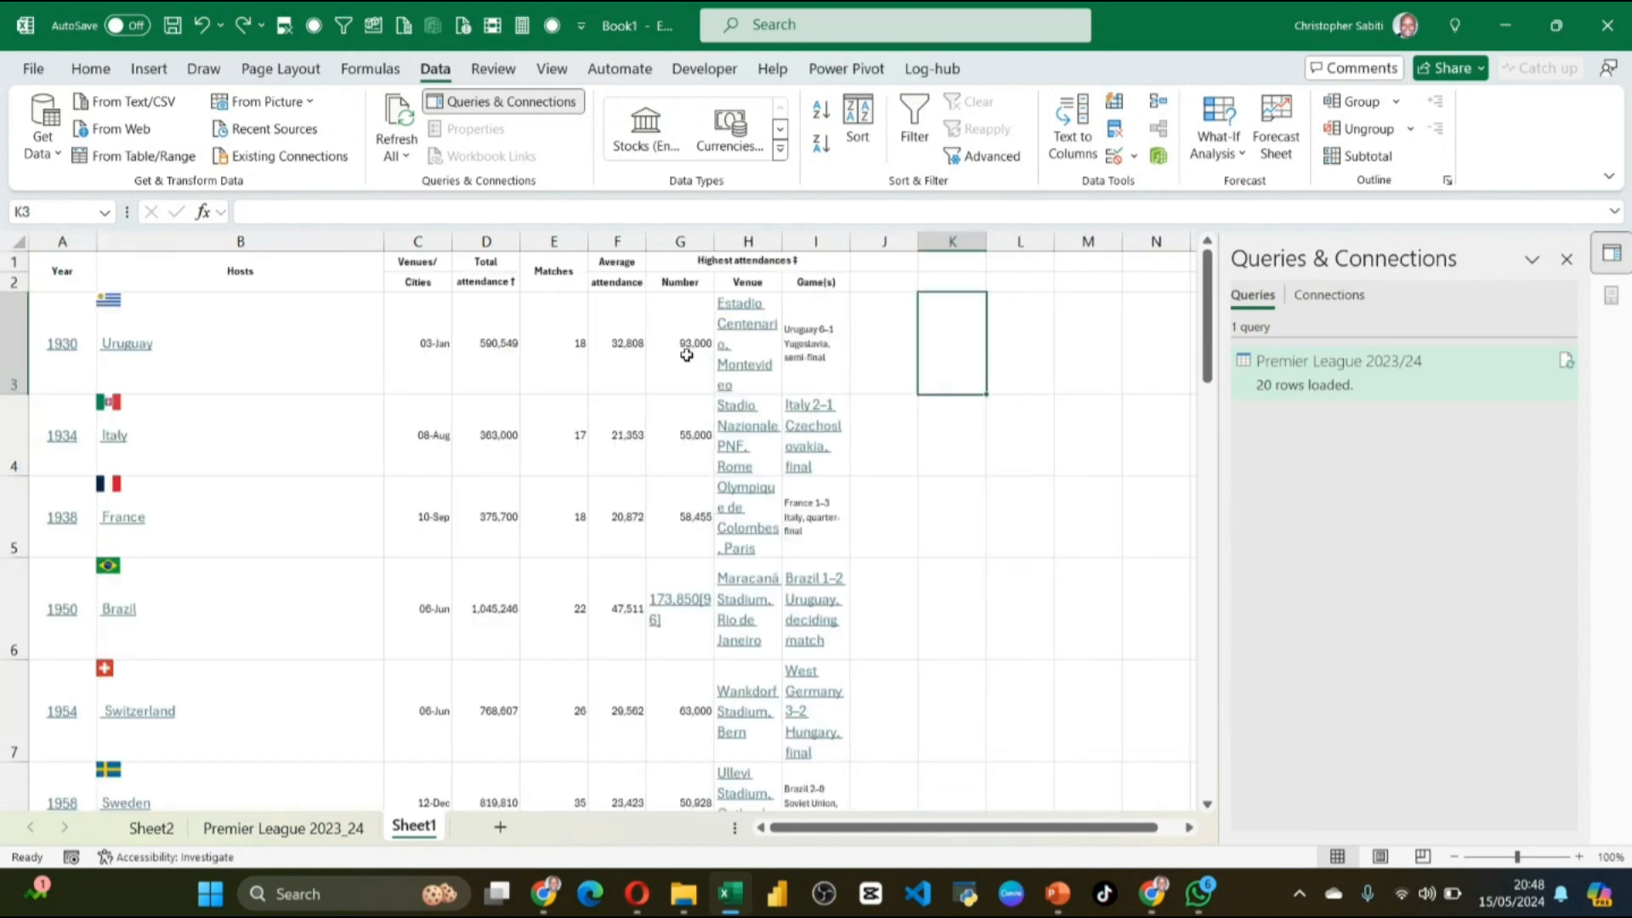
{"action": "double_click", "coordinate": [379, 247]}
Step: Rename Sheet1 as C&P
{"action": "double_click", "coordinate": [414, 827]}
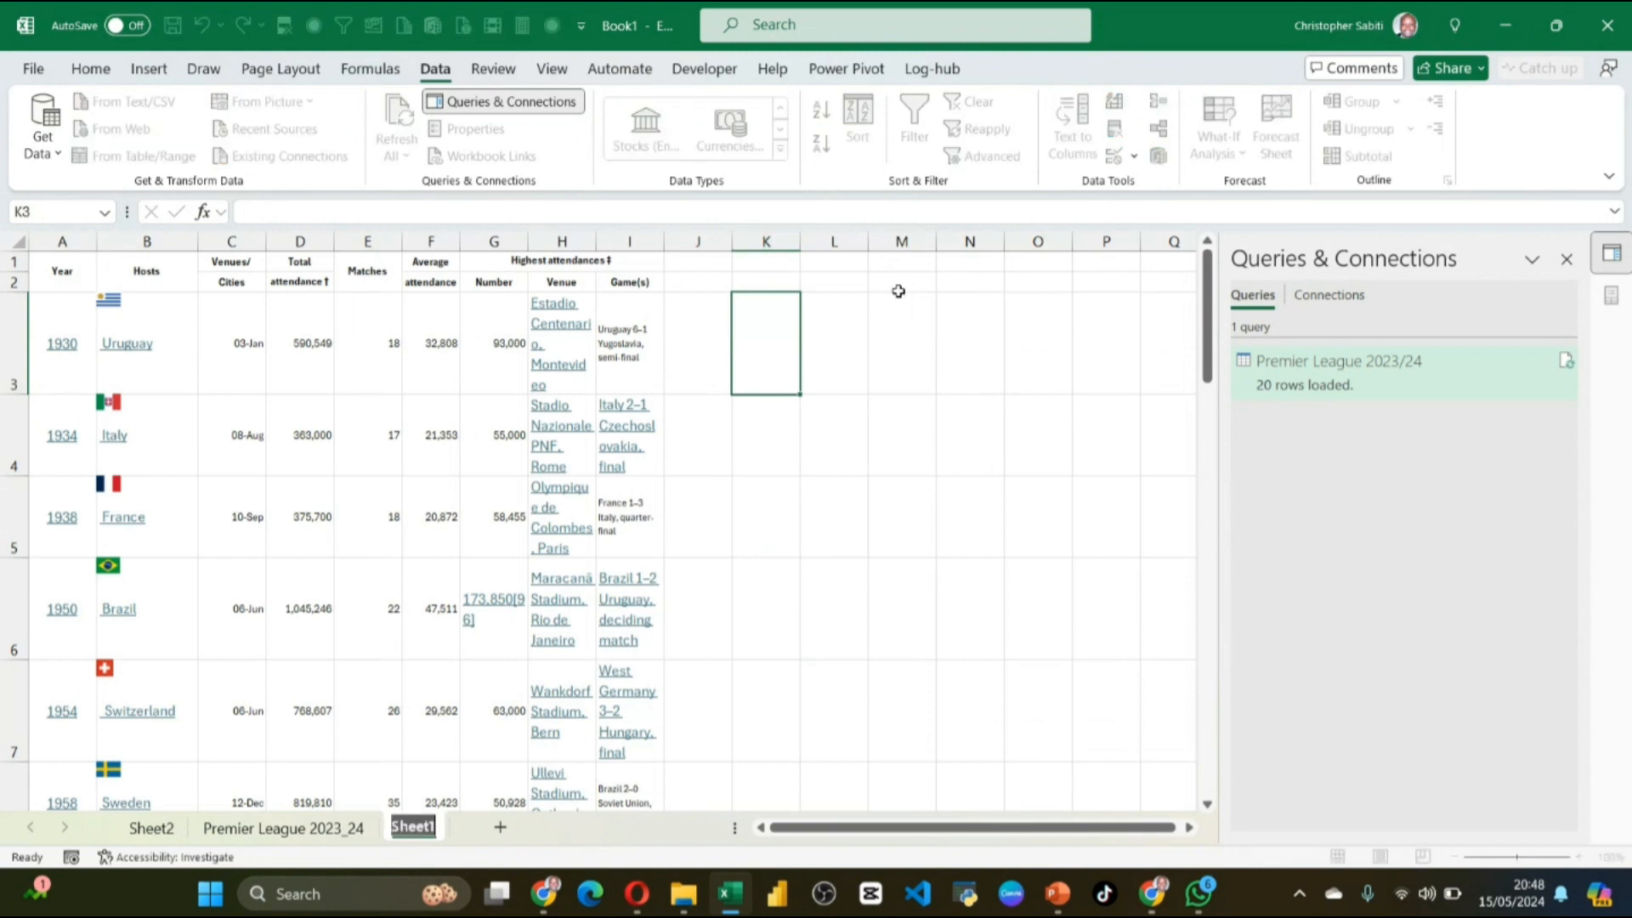
{"action": "type", "text": "C&P"}
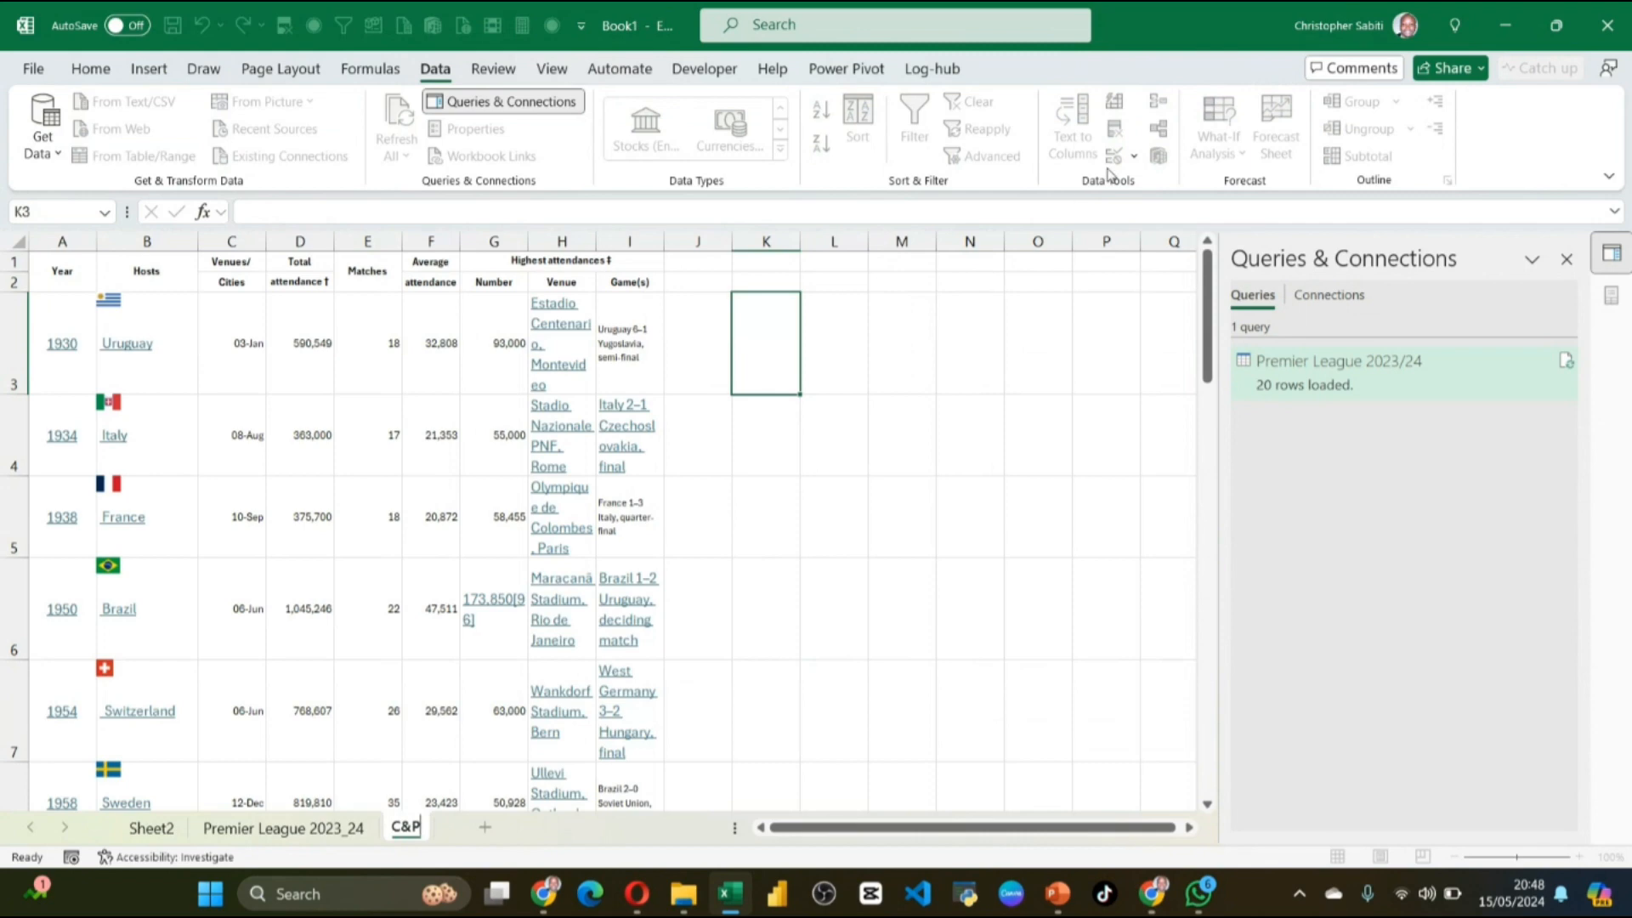
{"action": "left_click", "coordinate": [934, 530]}
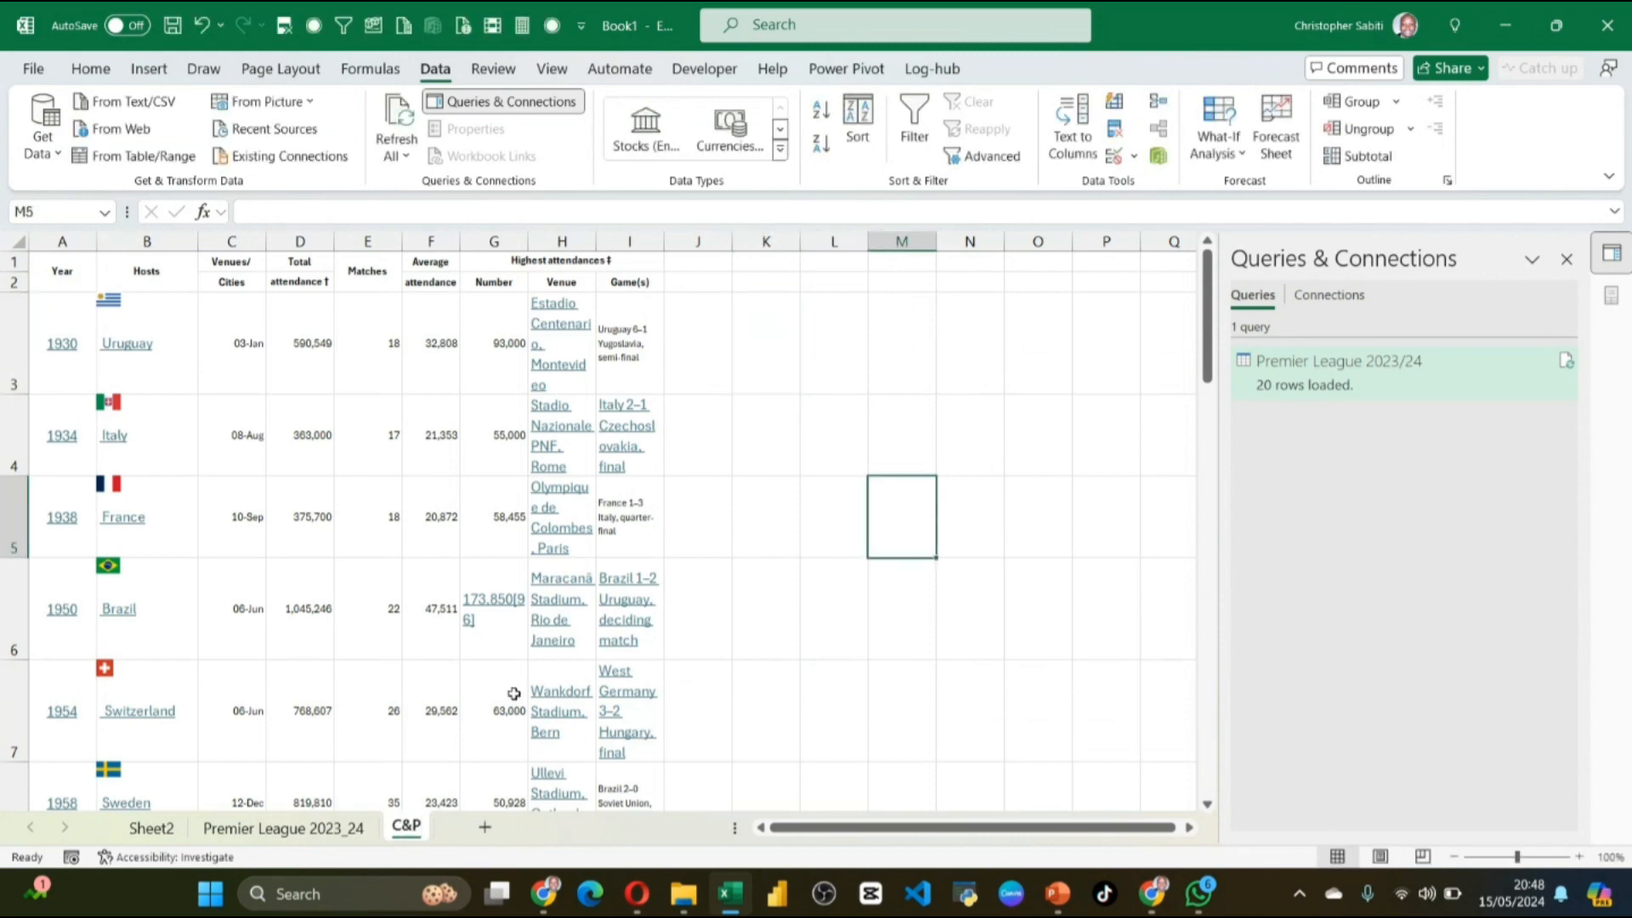
Step: Look over the Sheet2 and Premier League 2023_24 sheets and return to the pasted table on the C&P sheet
{"action": "left_click", "coordinate": [130, 836]}
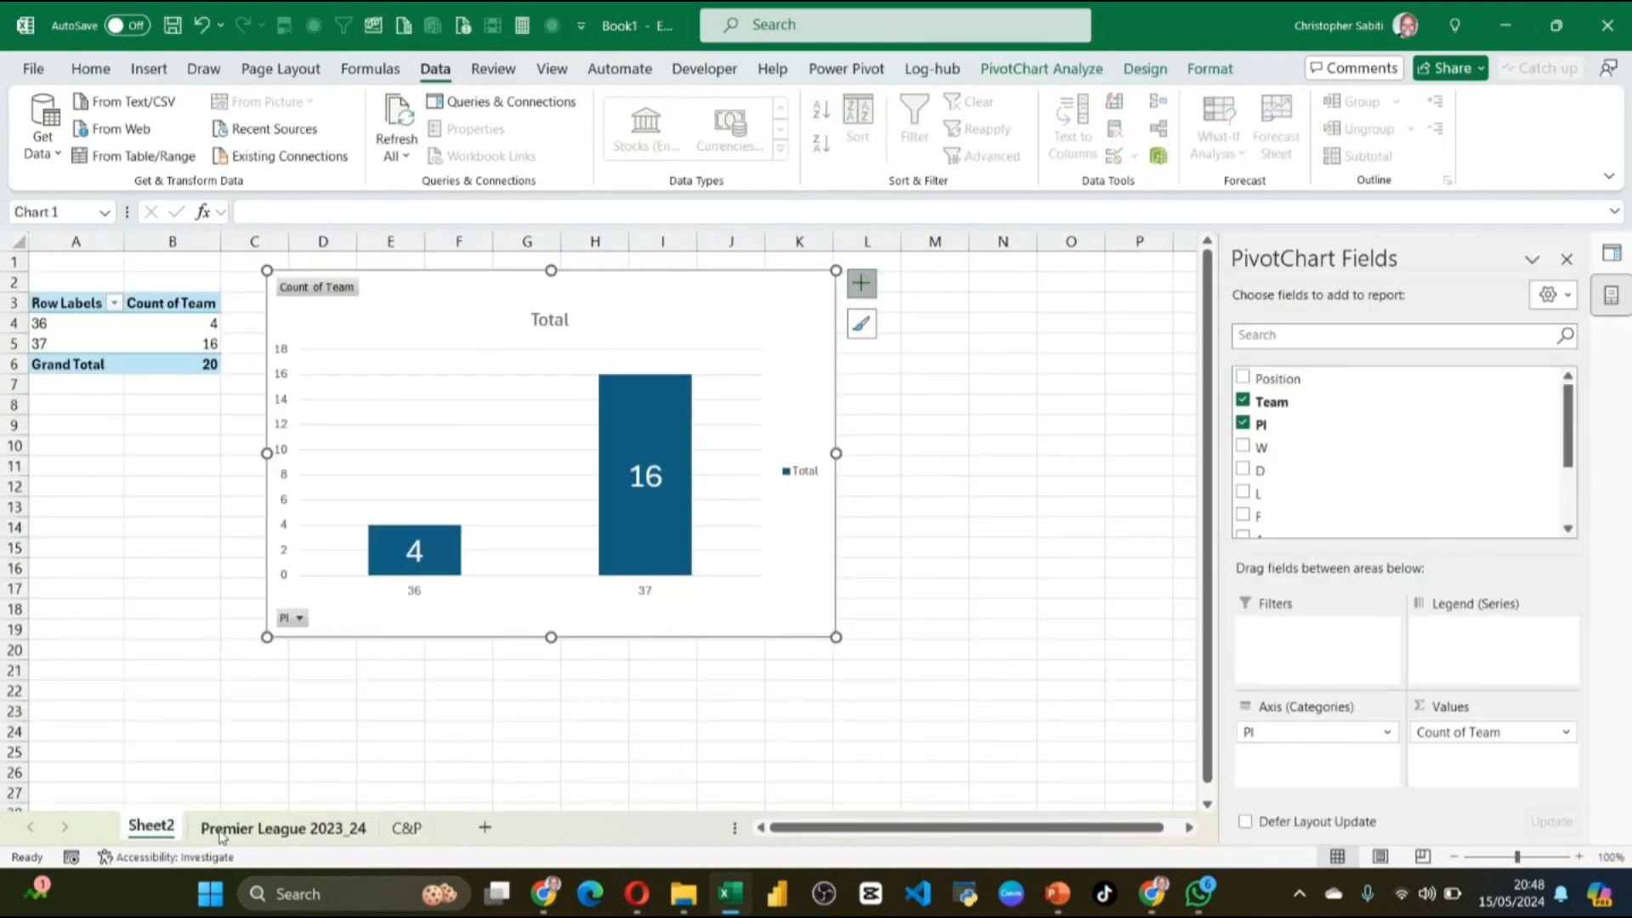
{"action": "left_click", "coordinate": [283, 827]}
{"action": "left_click", "coordinate": [406, 828]}
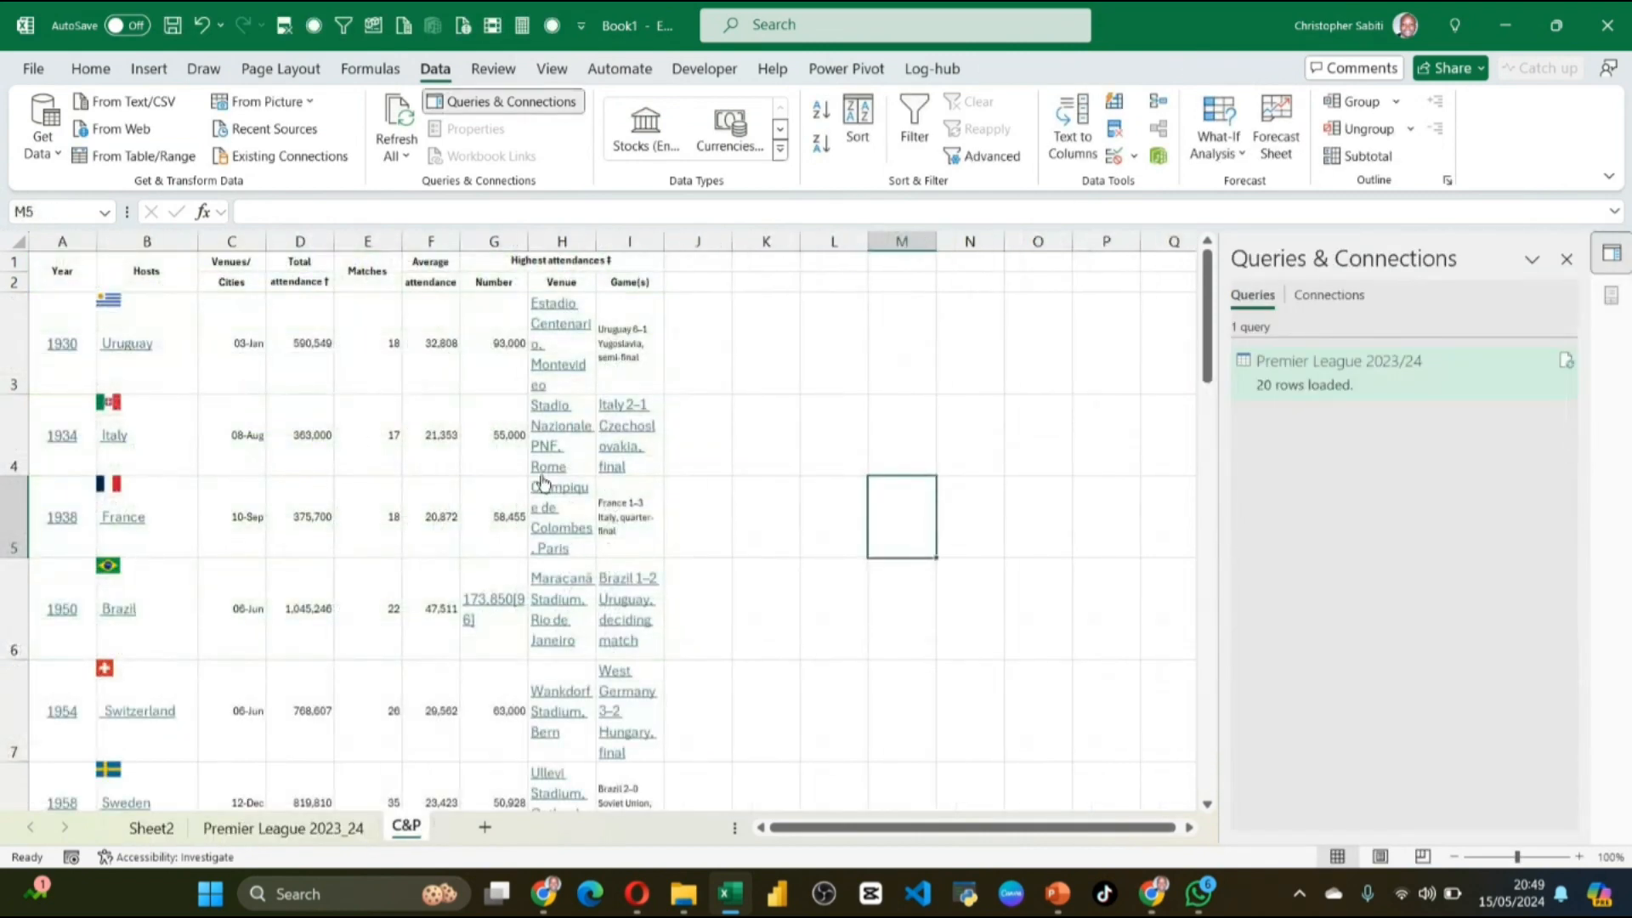
{"action": "scroll", "coordinate": [506, 485], "scroll_direction": "down", "scroll_amount": 1}
{"action": "scroll", "coordinate": [505, 484], "scroll_direction": "up", "scroll_amount": 1}
Step: Start a From Web data import and copy the full URL of the FIFA World Cup Wikipedia page from Chrome
{"action": "left_click", "coordinate": [45, 159]}
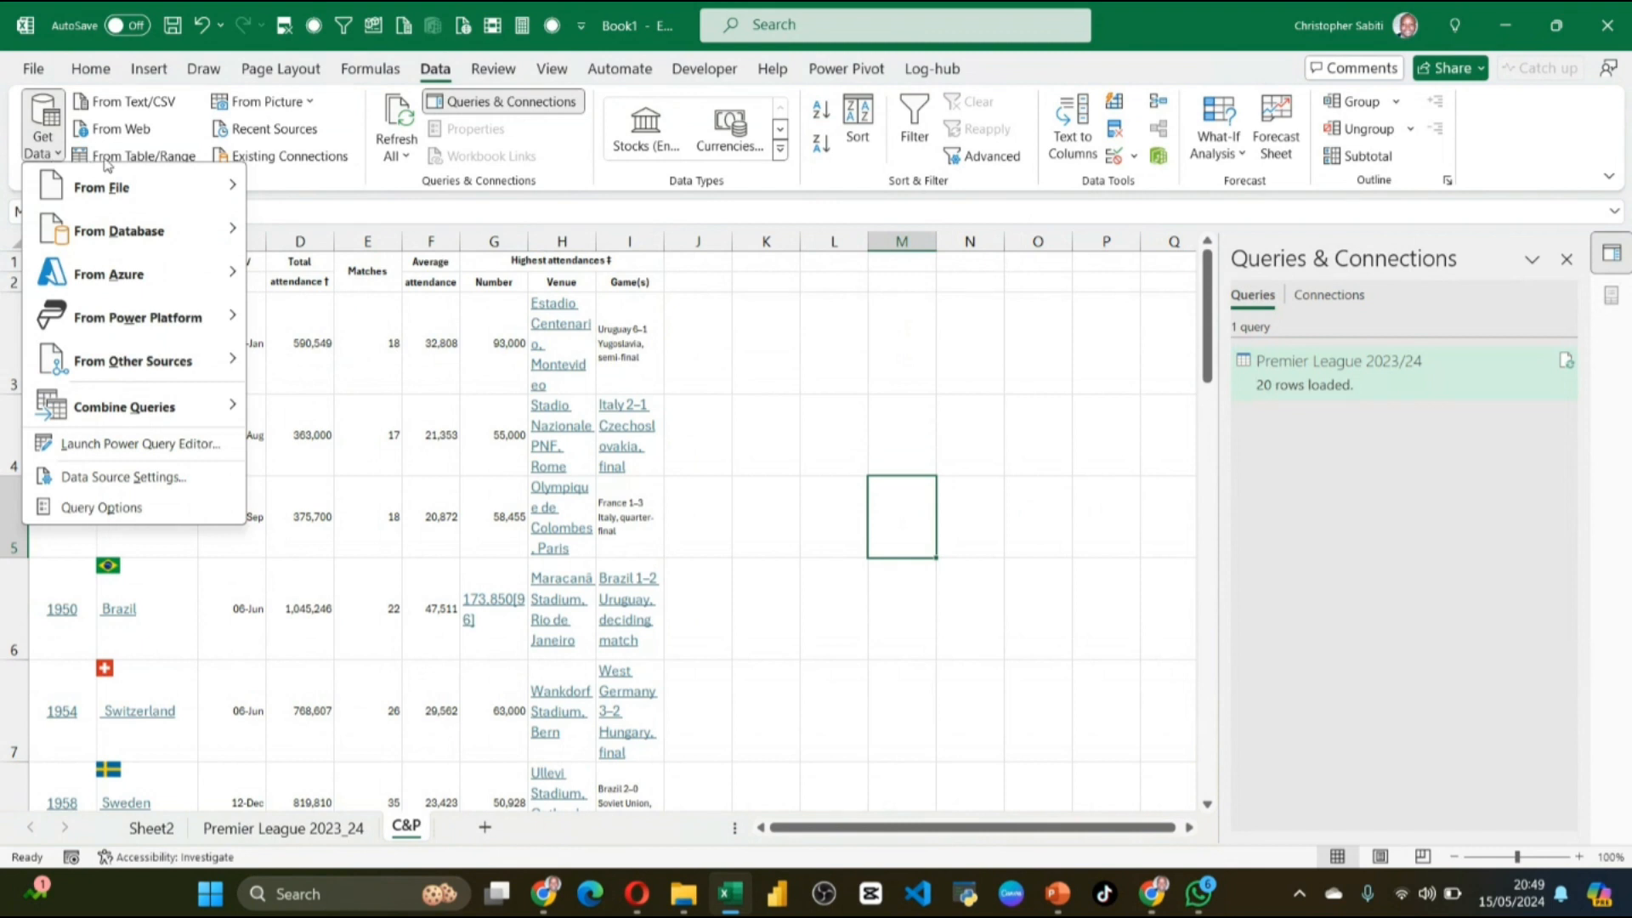
{"action": "left_click", "coordinate": [134, 135]}
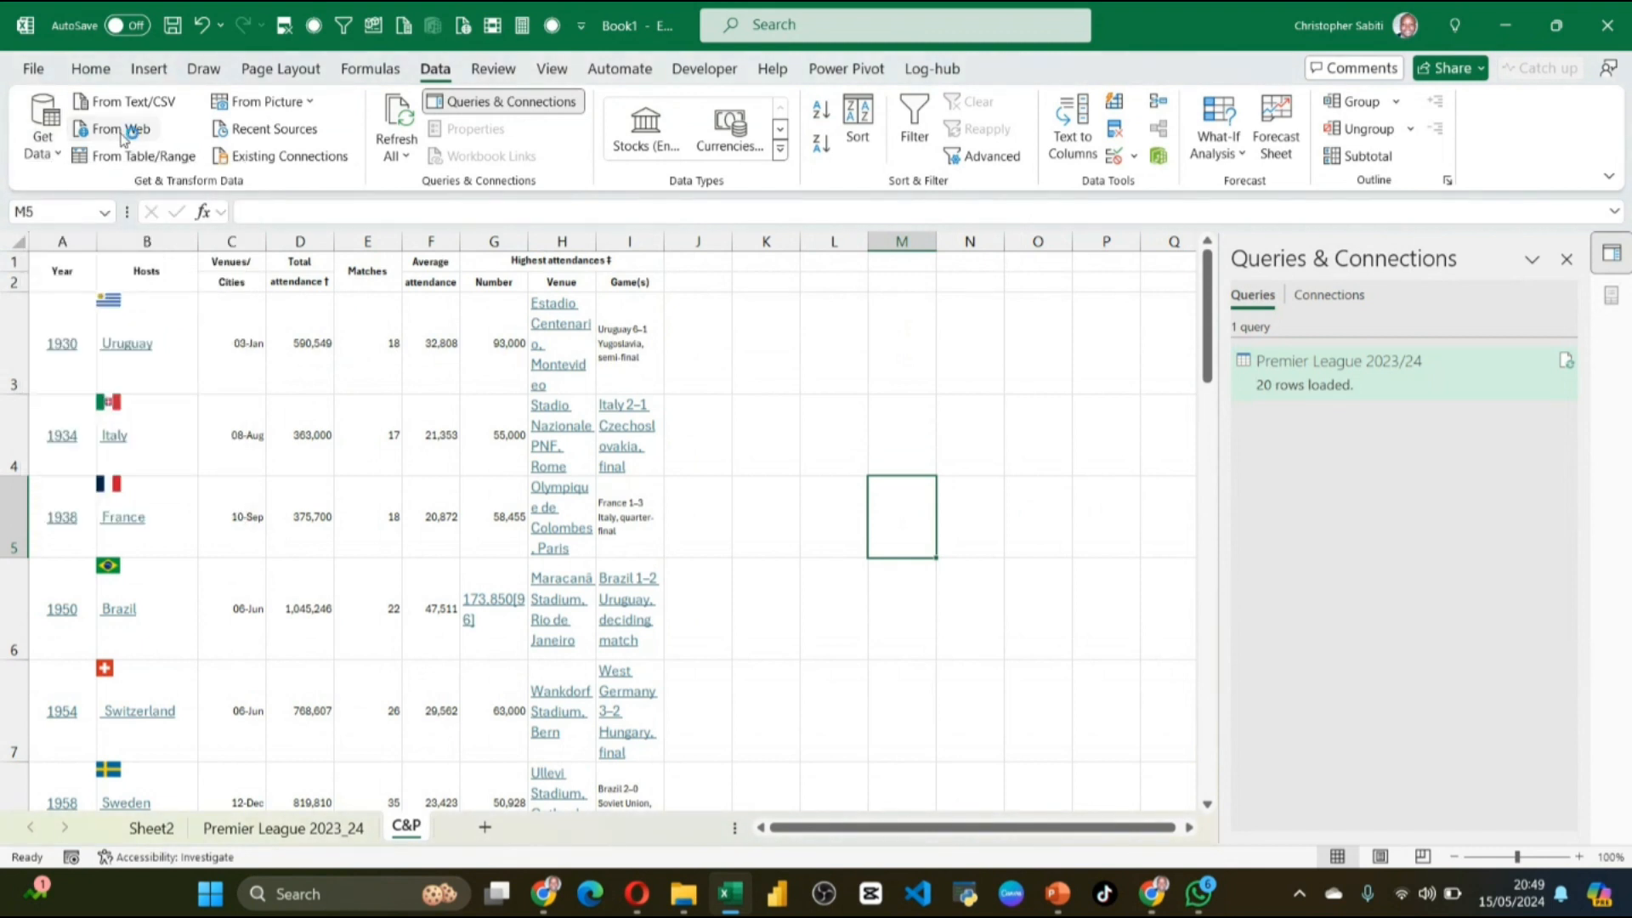
{"action": "left_click", "coordinate": [123, 134]}
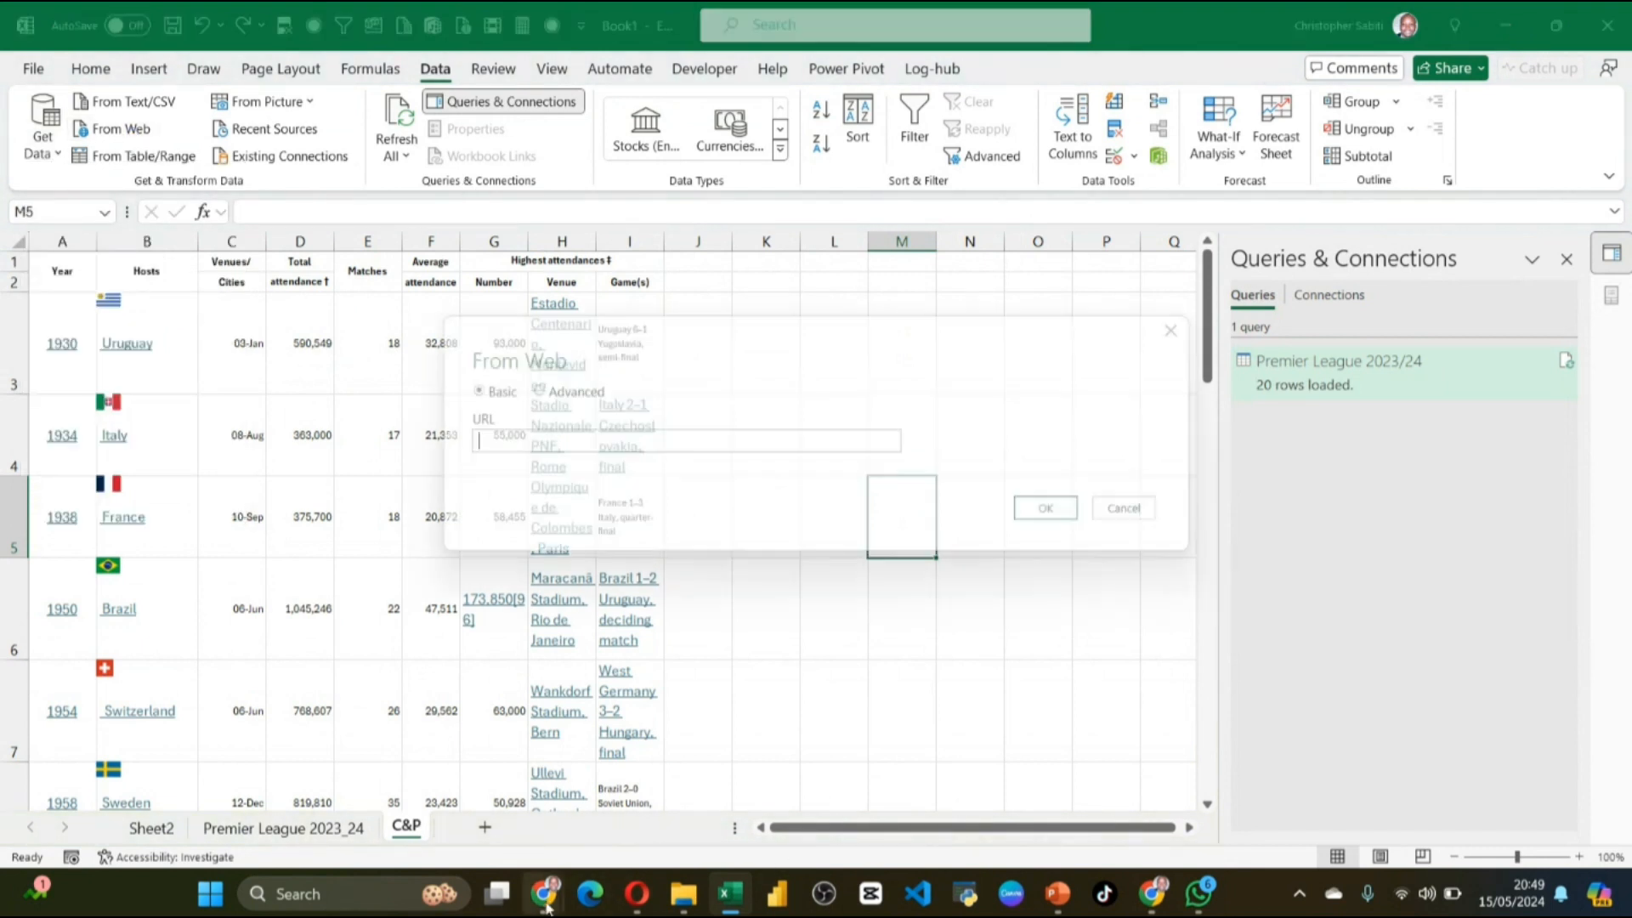
{"action": "mouse_move", "coordinate": [542, 899]}
{"action": "left_click", "coordinate": [442, 791]}
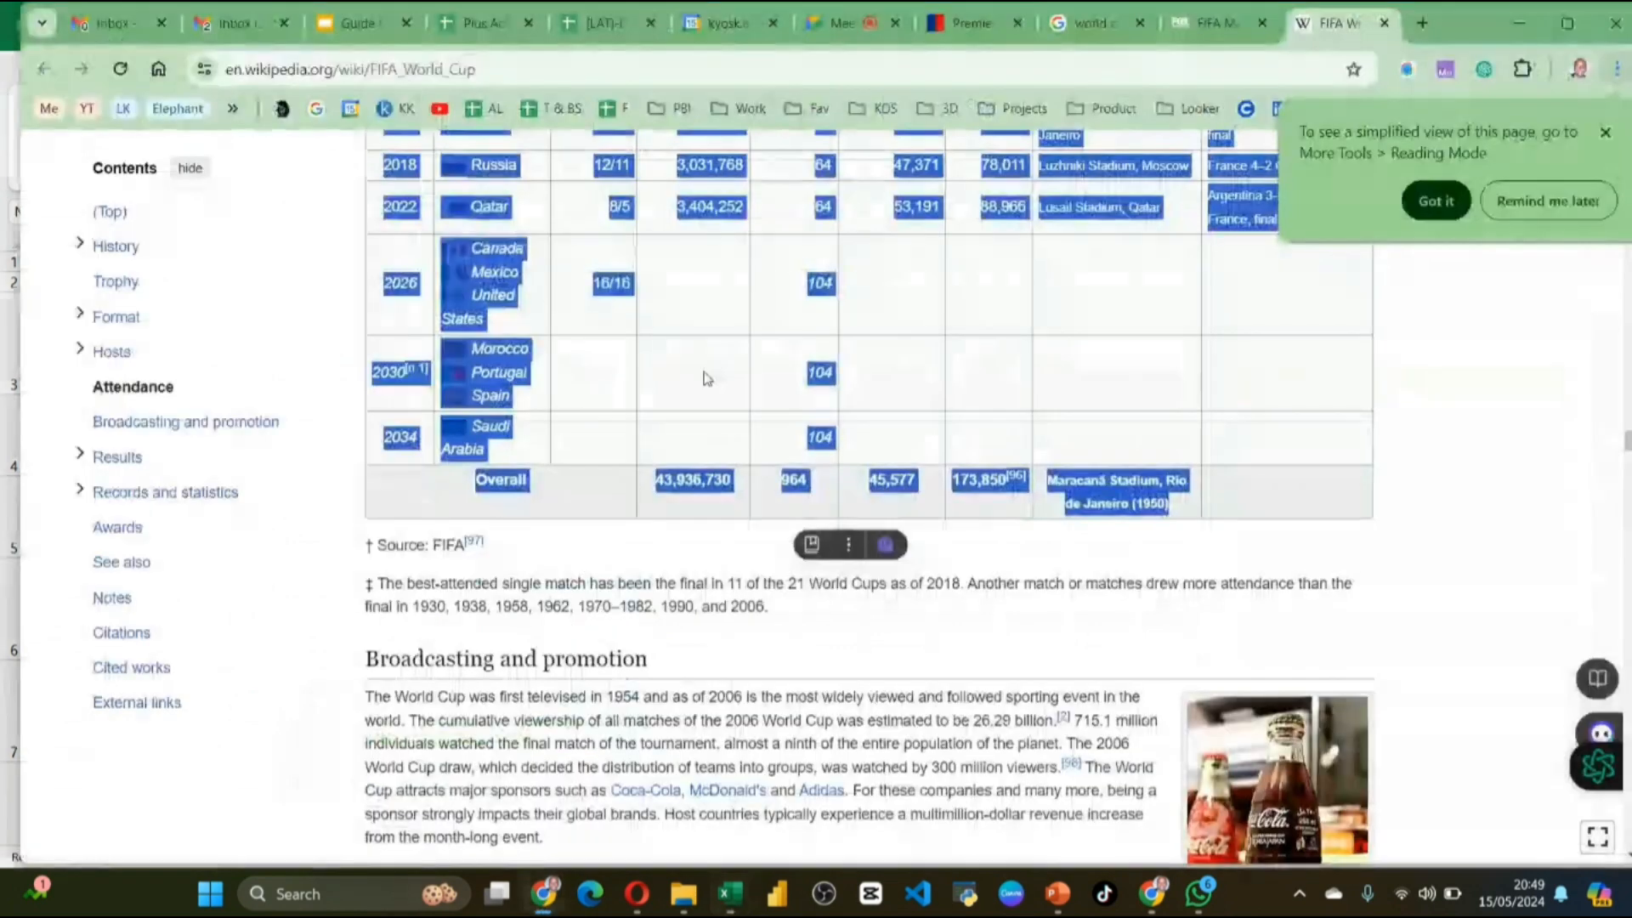
{"action": "scroll", "coordinate": [680, 425], "scroll_direction": "up", "scroll_amount": 8}
{"action": "left_click", "coordinate": [499, 69]}
{"action": "left_click", "coordinate": [527, 69]}
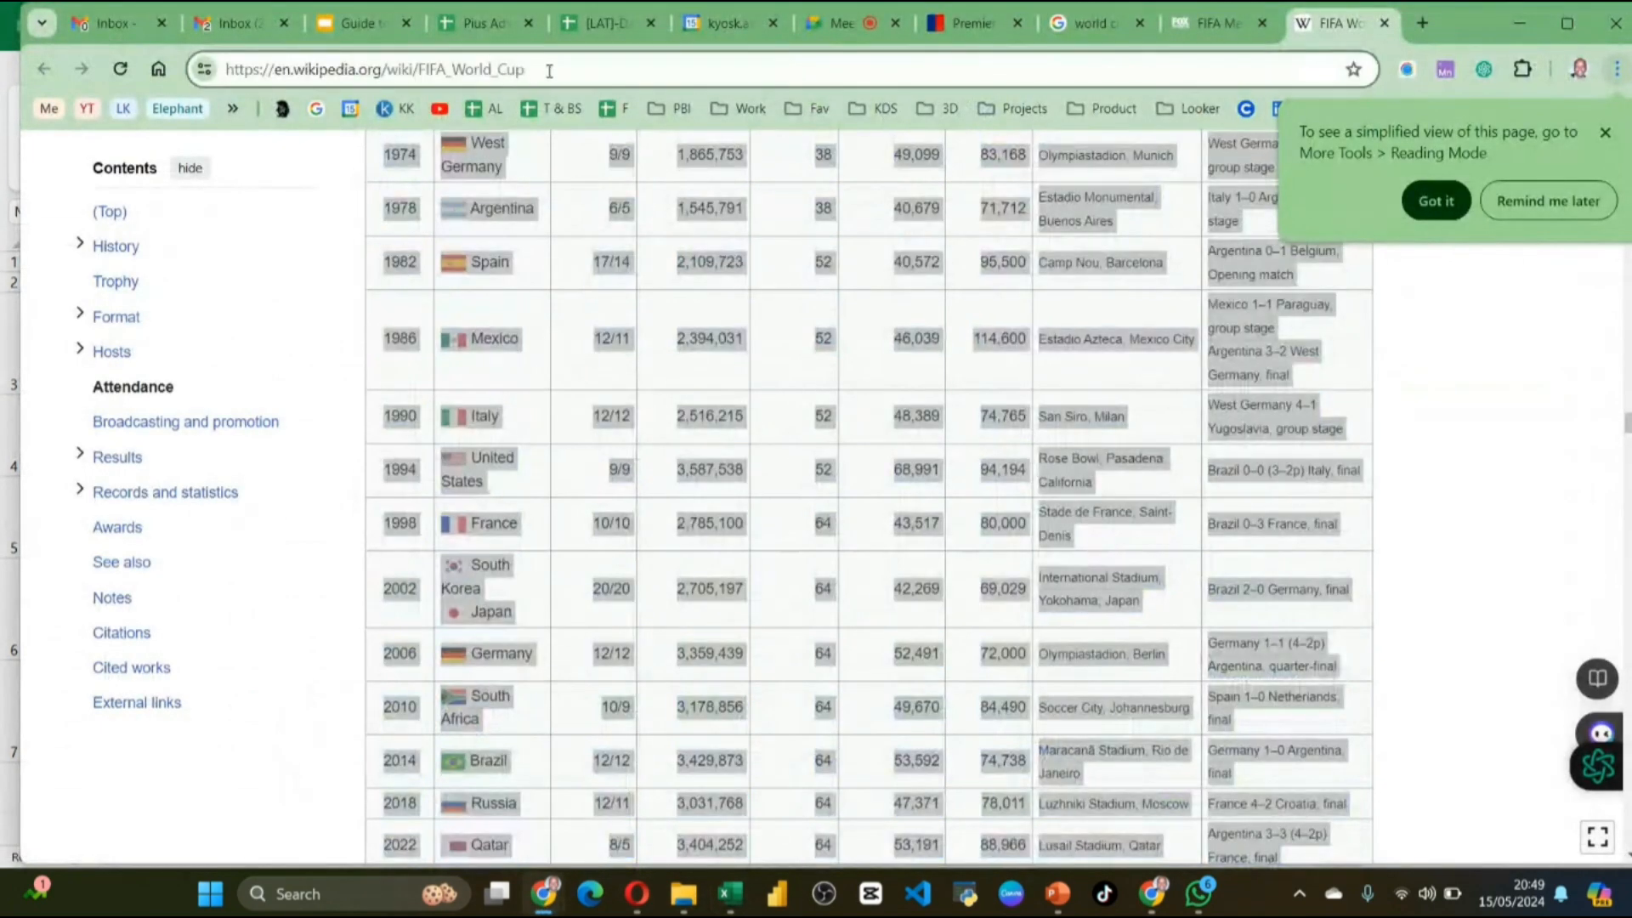
{"action": "left_click_drag", "start_coordinate": [527, 69], "coordinate": [224, 69]}
{"action": "key", "text": "ctrl+c"}
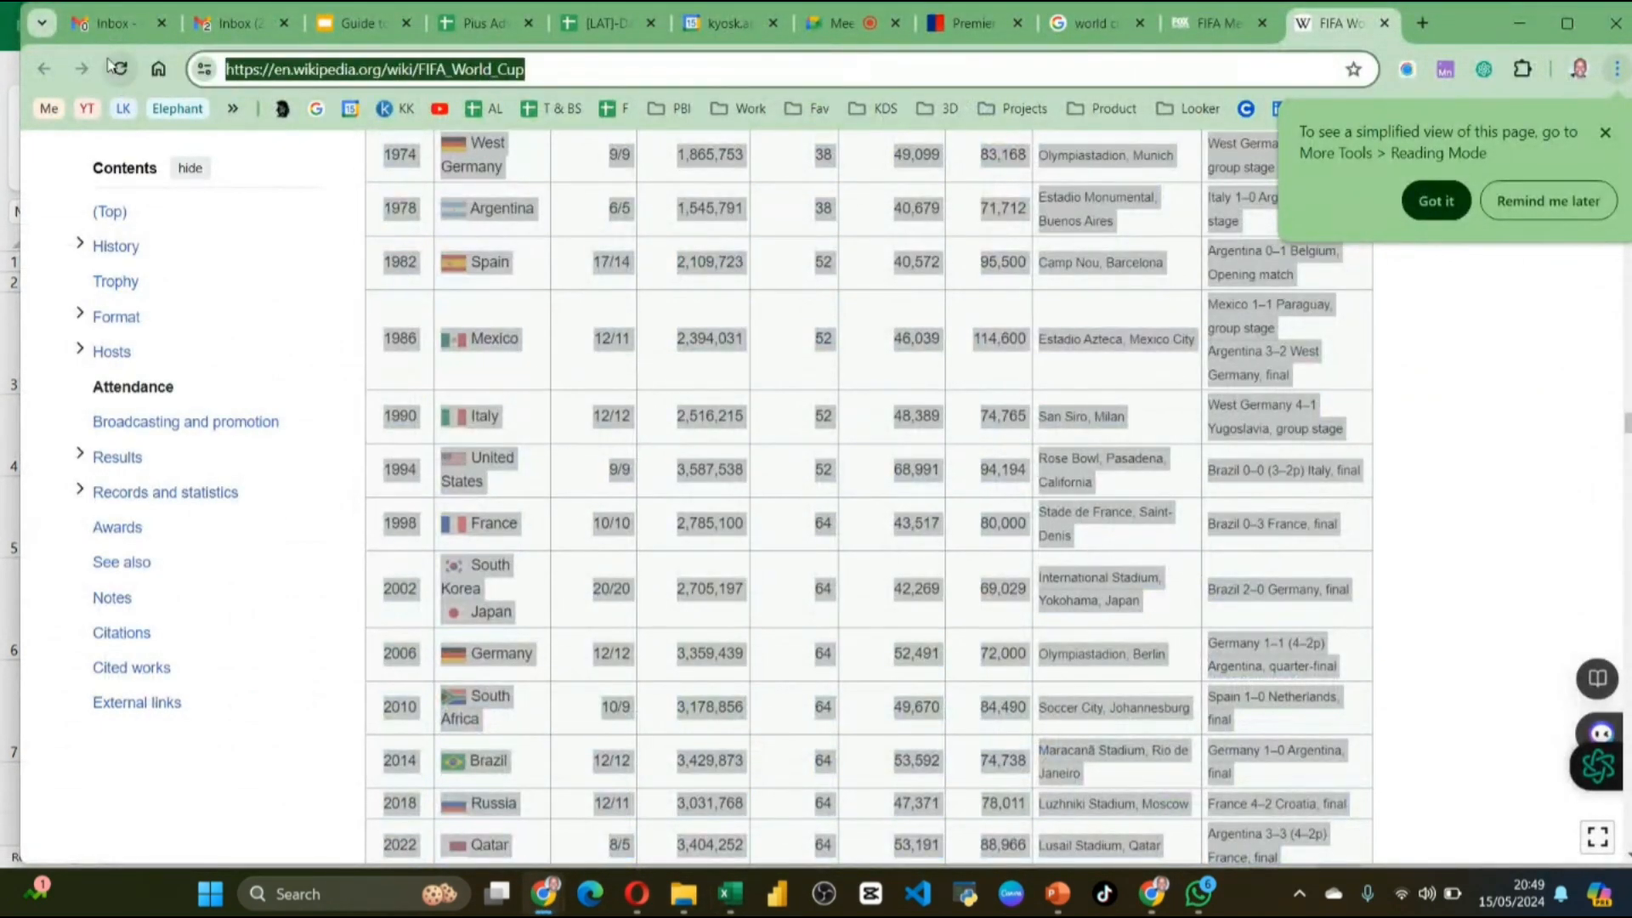
{"action": "key", "text": "alt+Tab"}
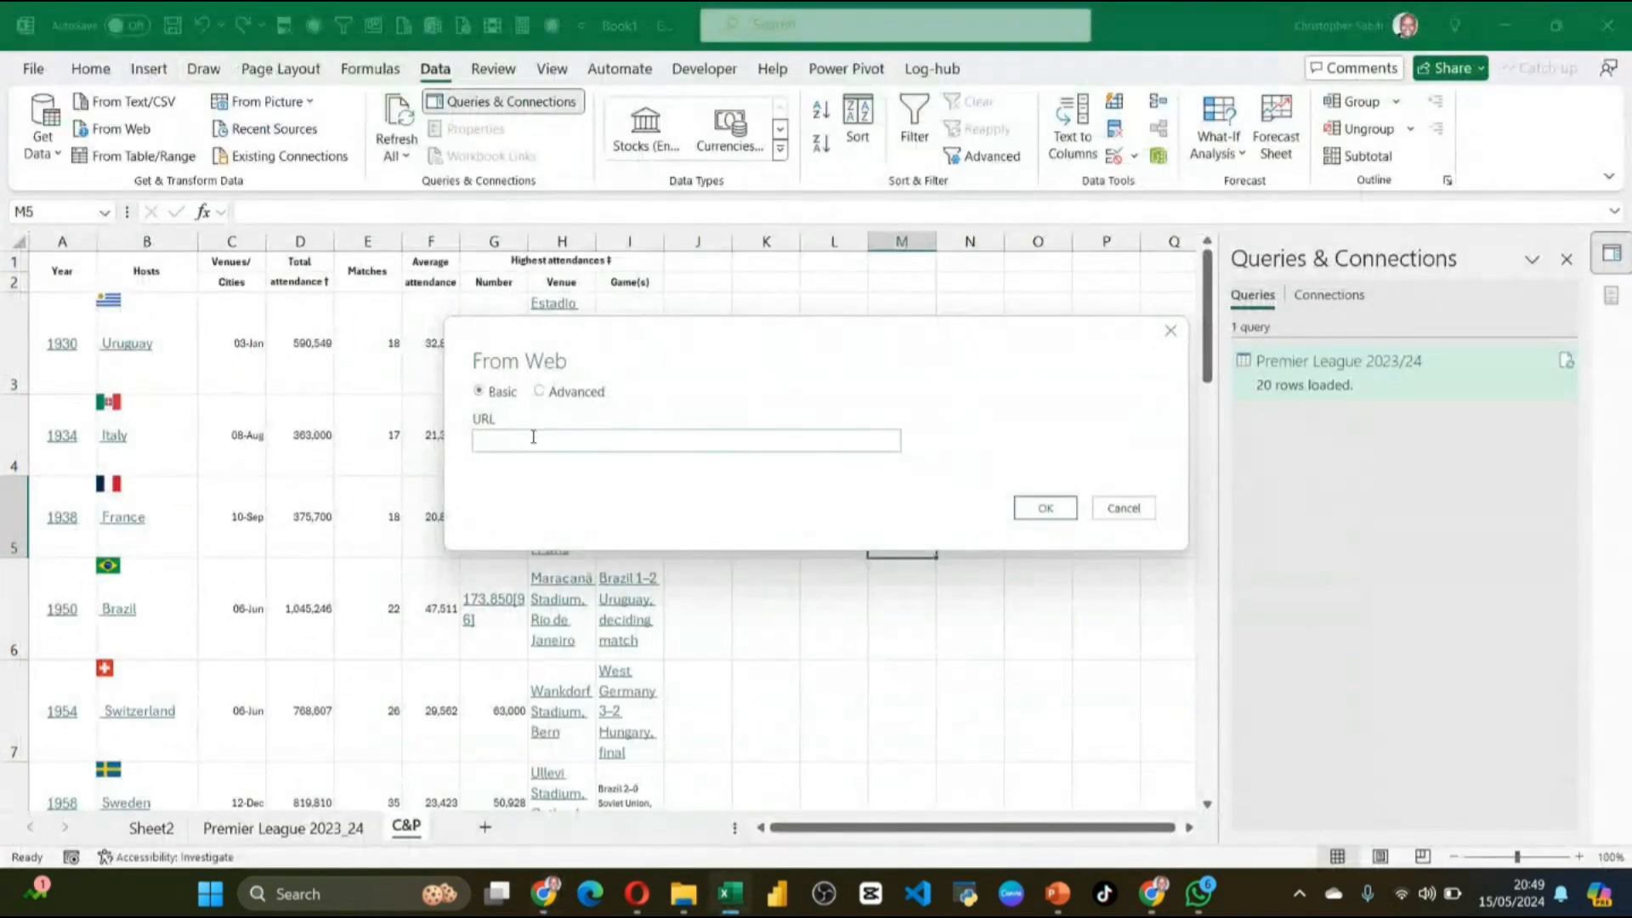
{"action": "key", "text": "ctrl+v"}
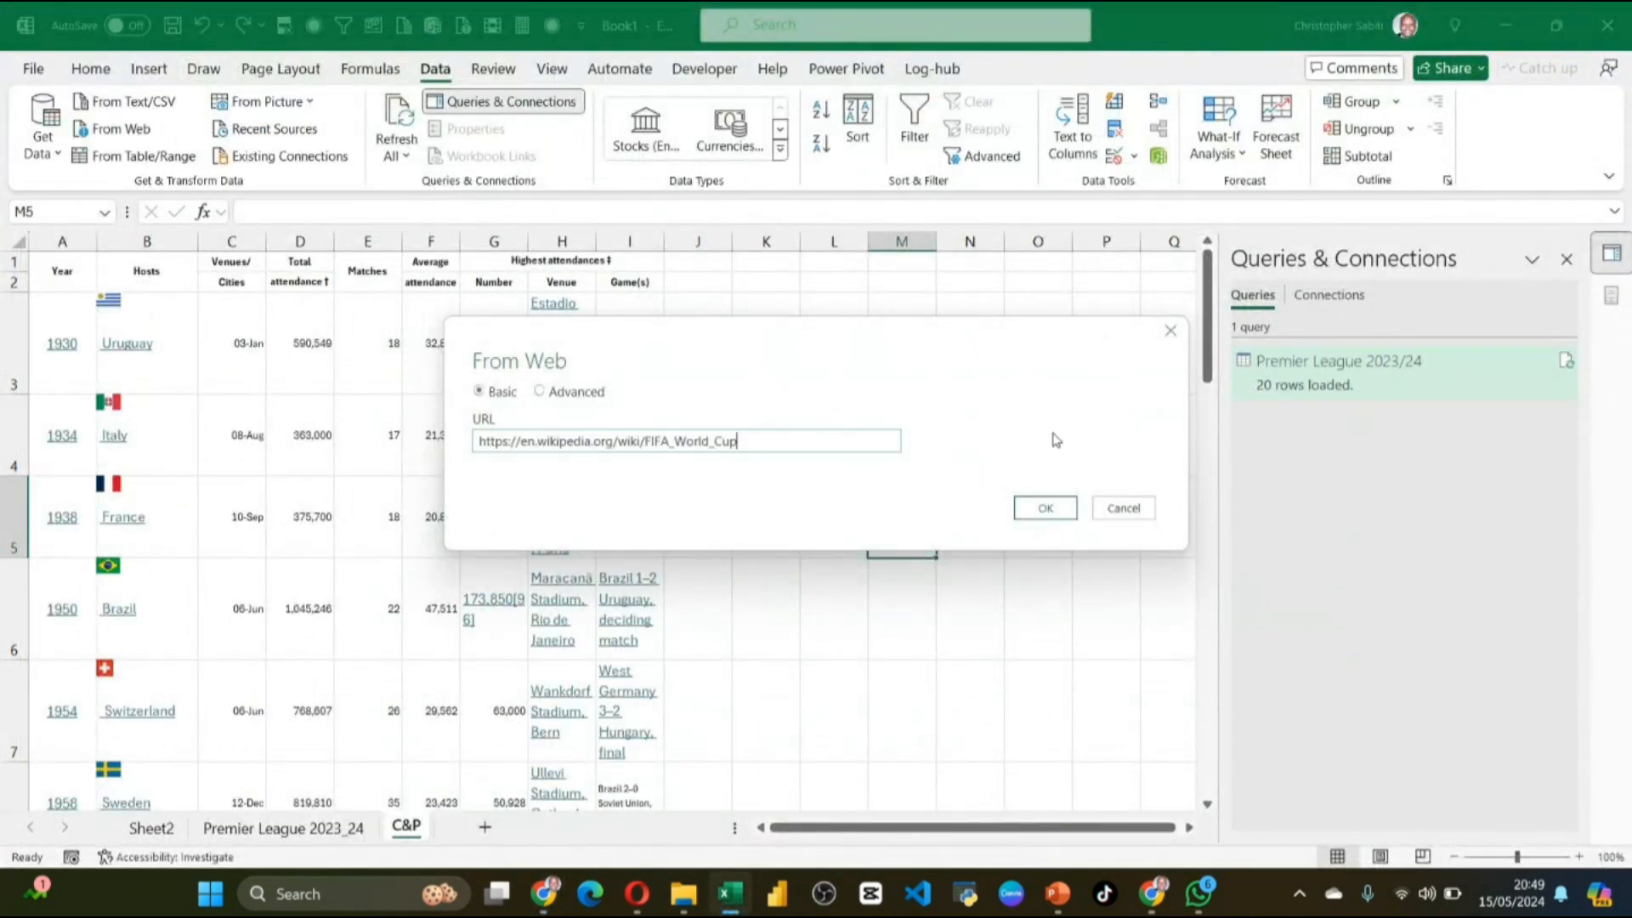
{"action": "left_click", "coordinate": [1053, 508]}
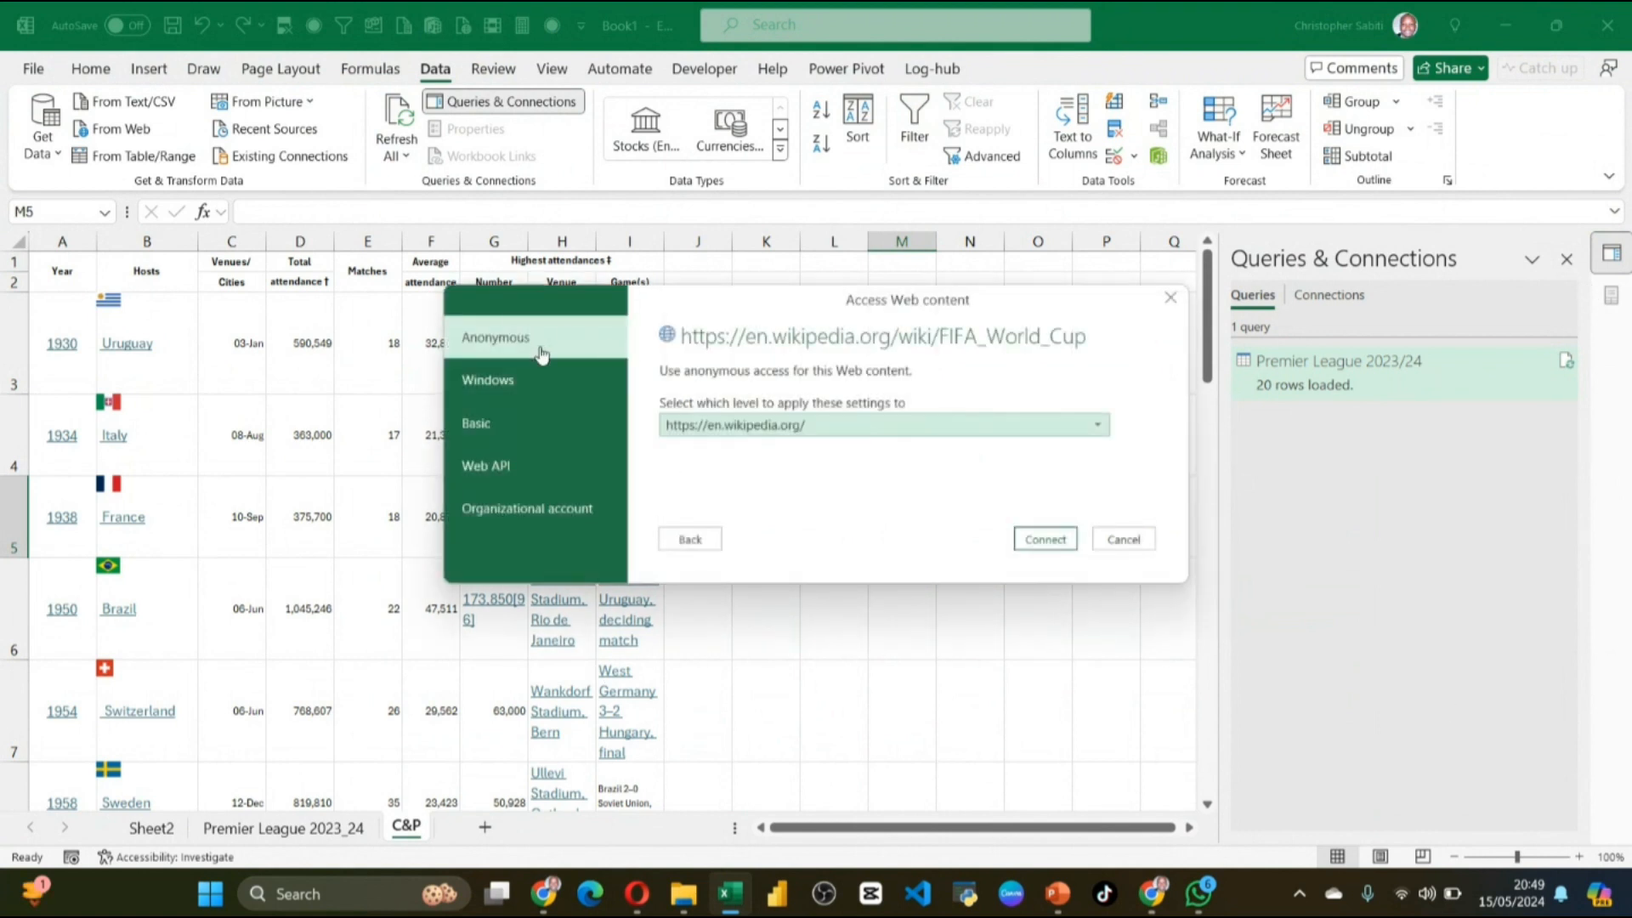
{"action": "left_click", "coordinate": [1045, 539]}
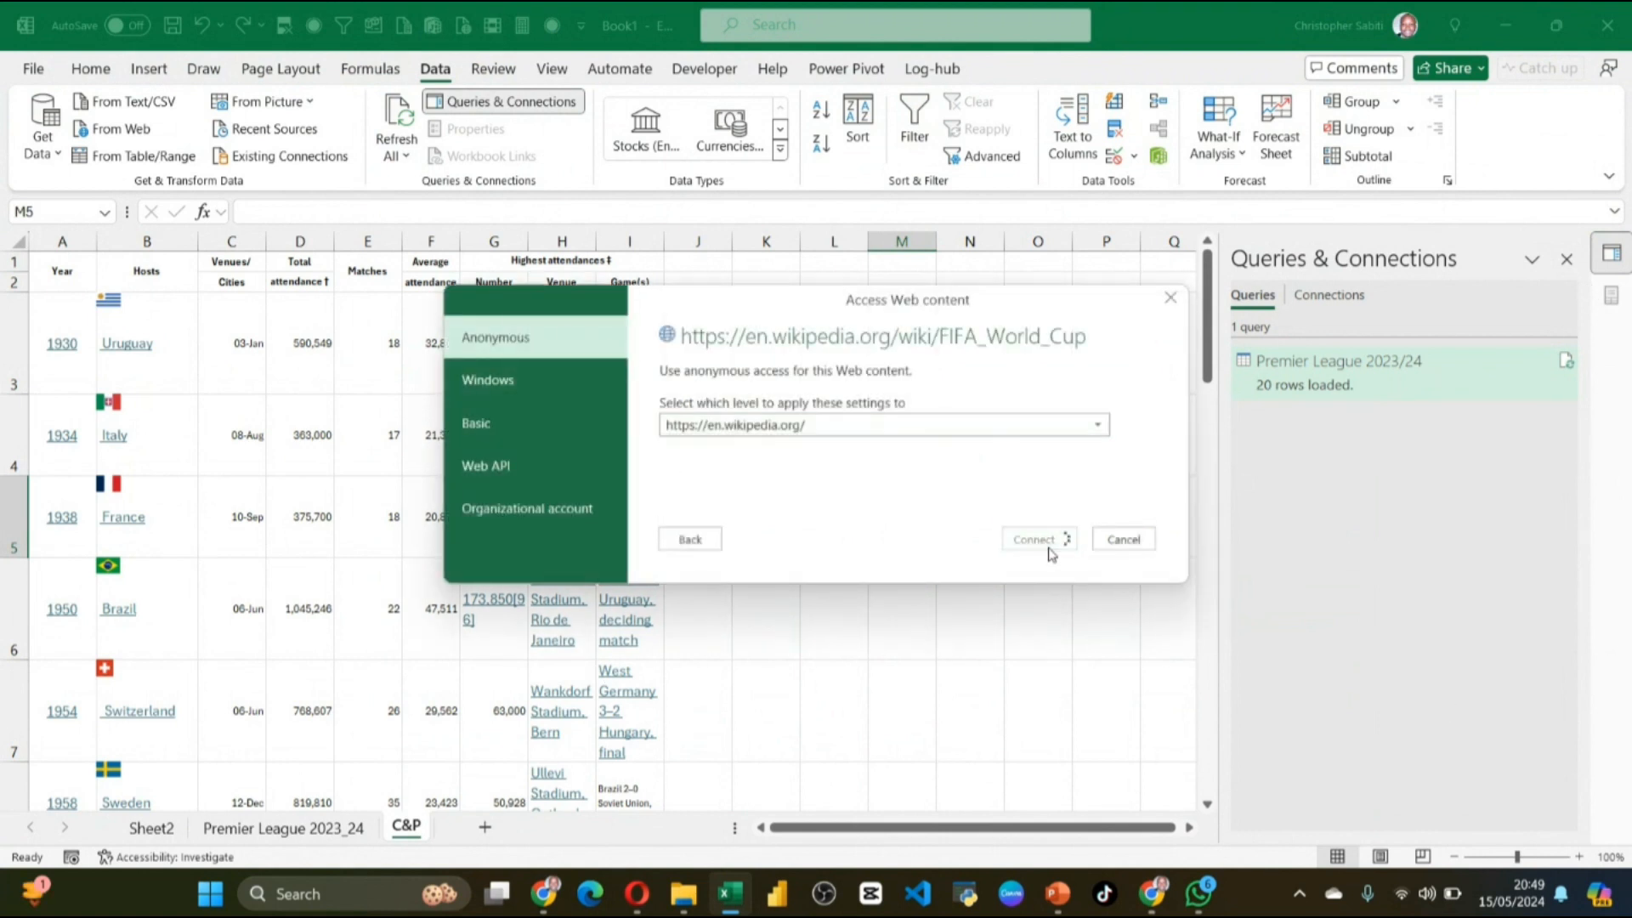
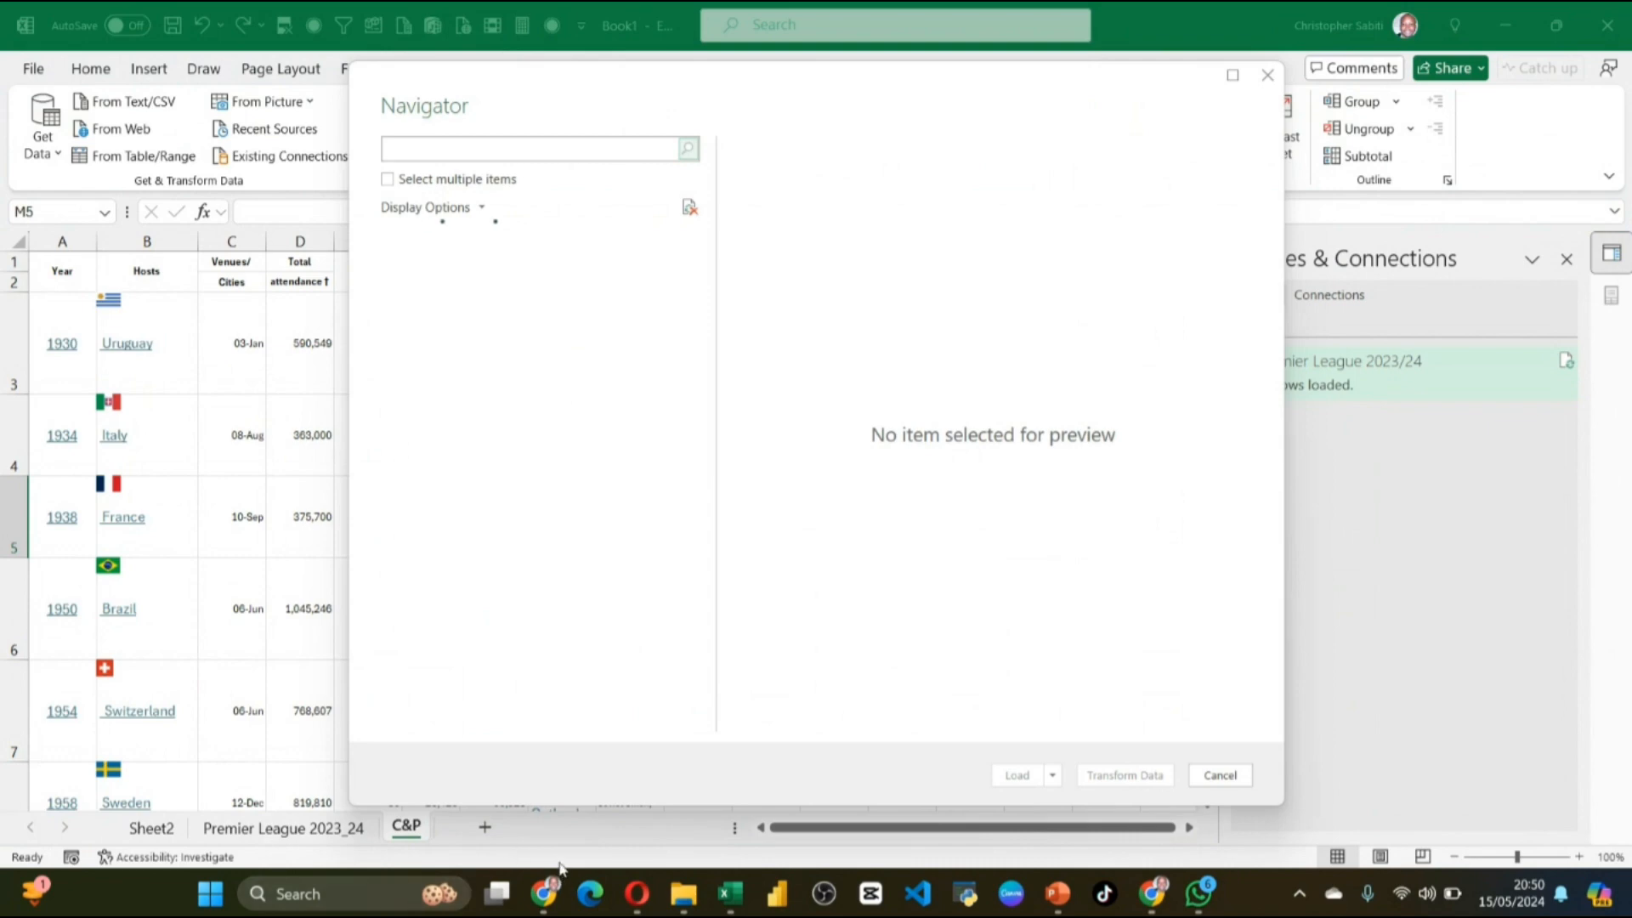
Step: Switch to the Wikipedia page in Chrome and inspect the HTML at the Attendance heading
{"action": "mouse_move", "coordinate": [545, 891]}
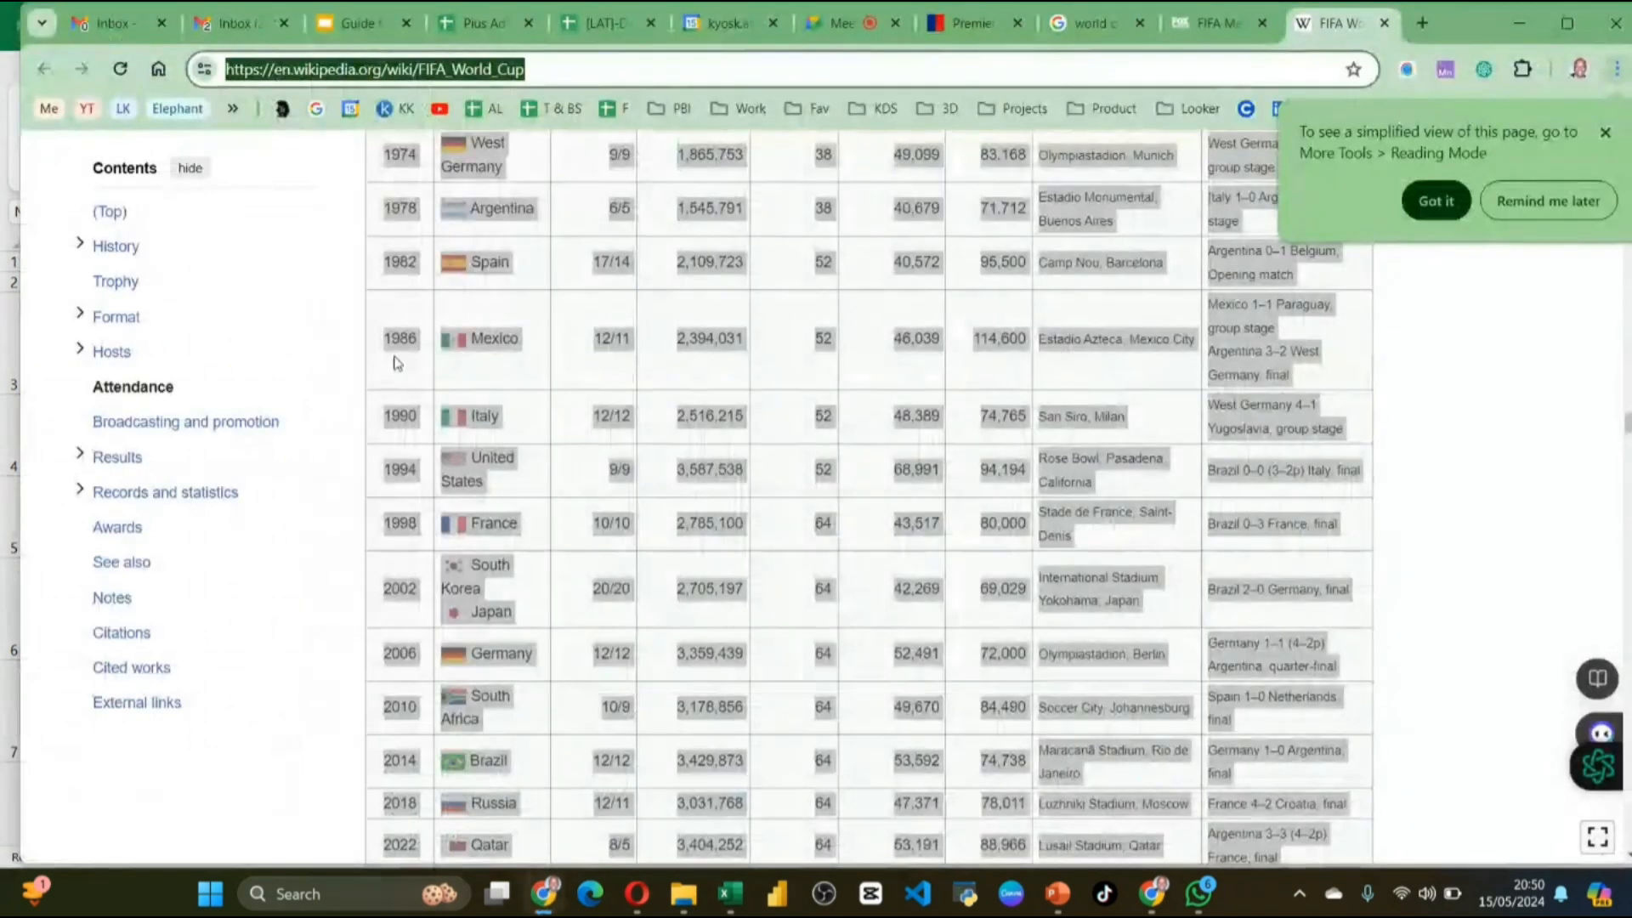
{"action": "left_click", "coordinate": [341, 340]}
{"action": "scroll", "coordinate": [860, 511], "scroll_direction": "up", "scroll_amount": 10}
{"action": "scroll", "coordinate": [860, 511], "scroll_direction": "up", "scroll_amount": 1}
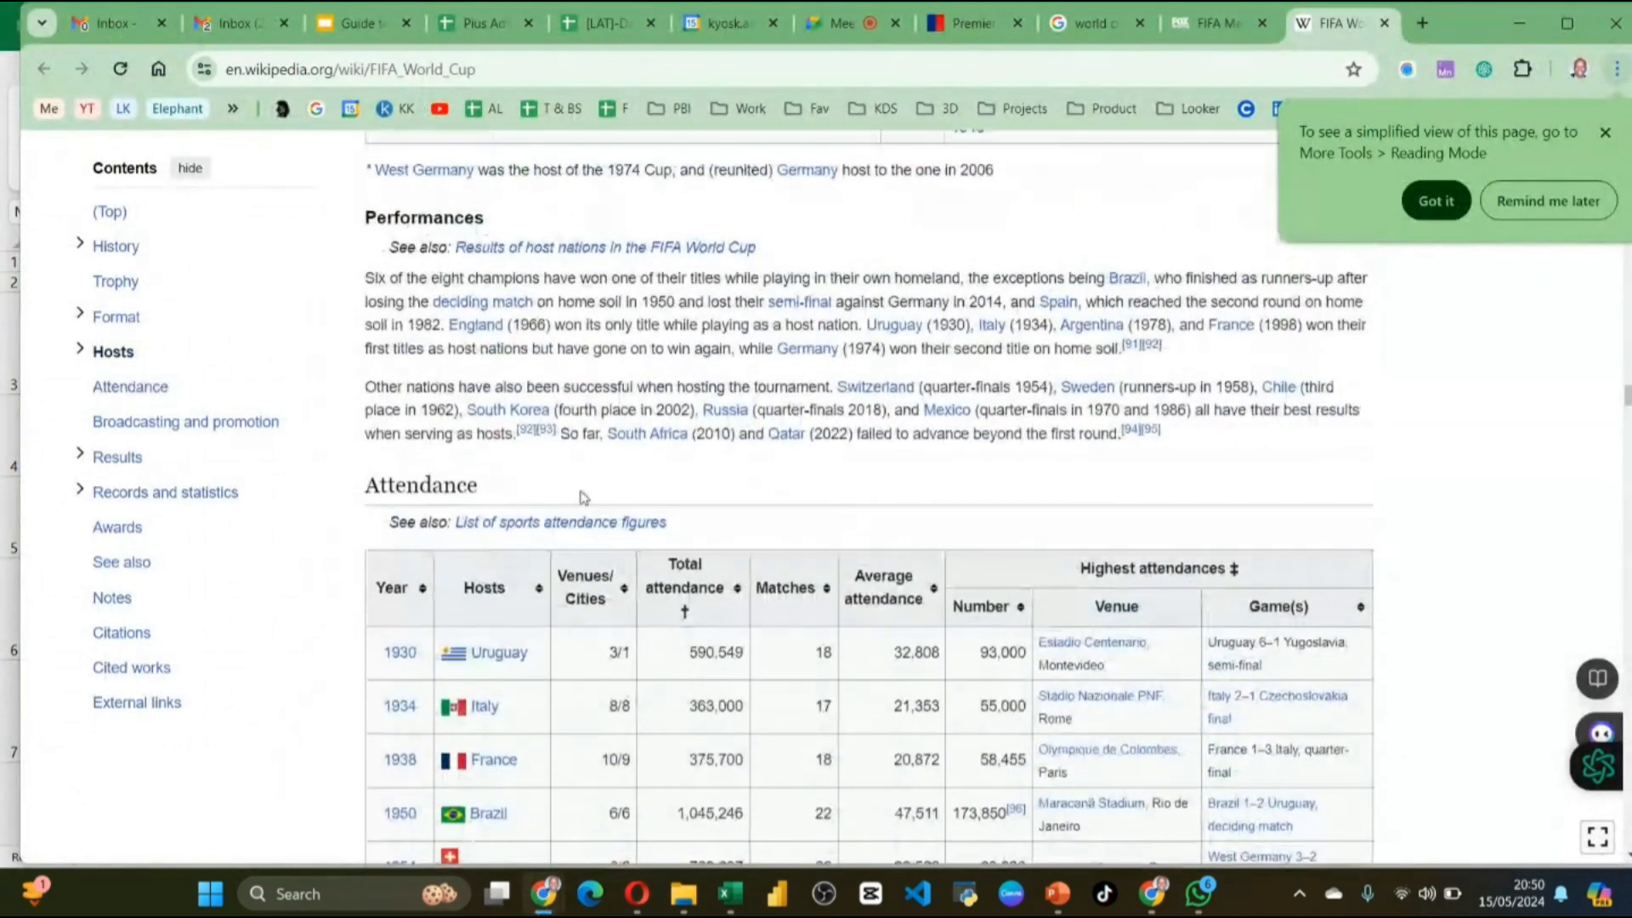
{"action": "right_click", "coordinate": [1298, 476]}
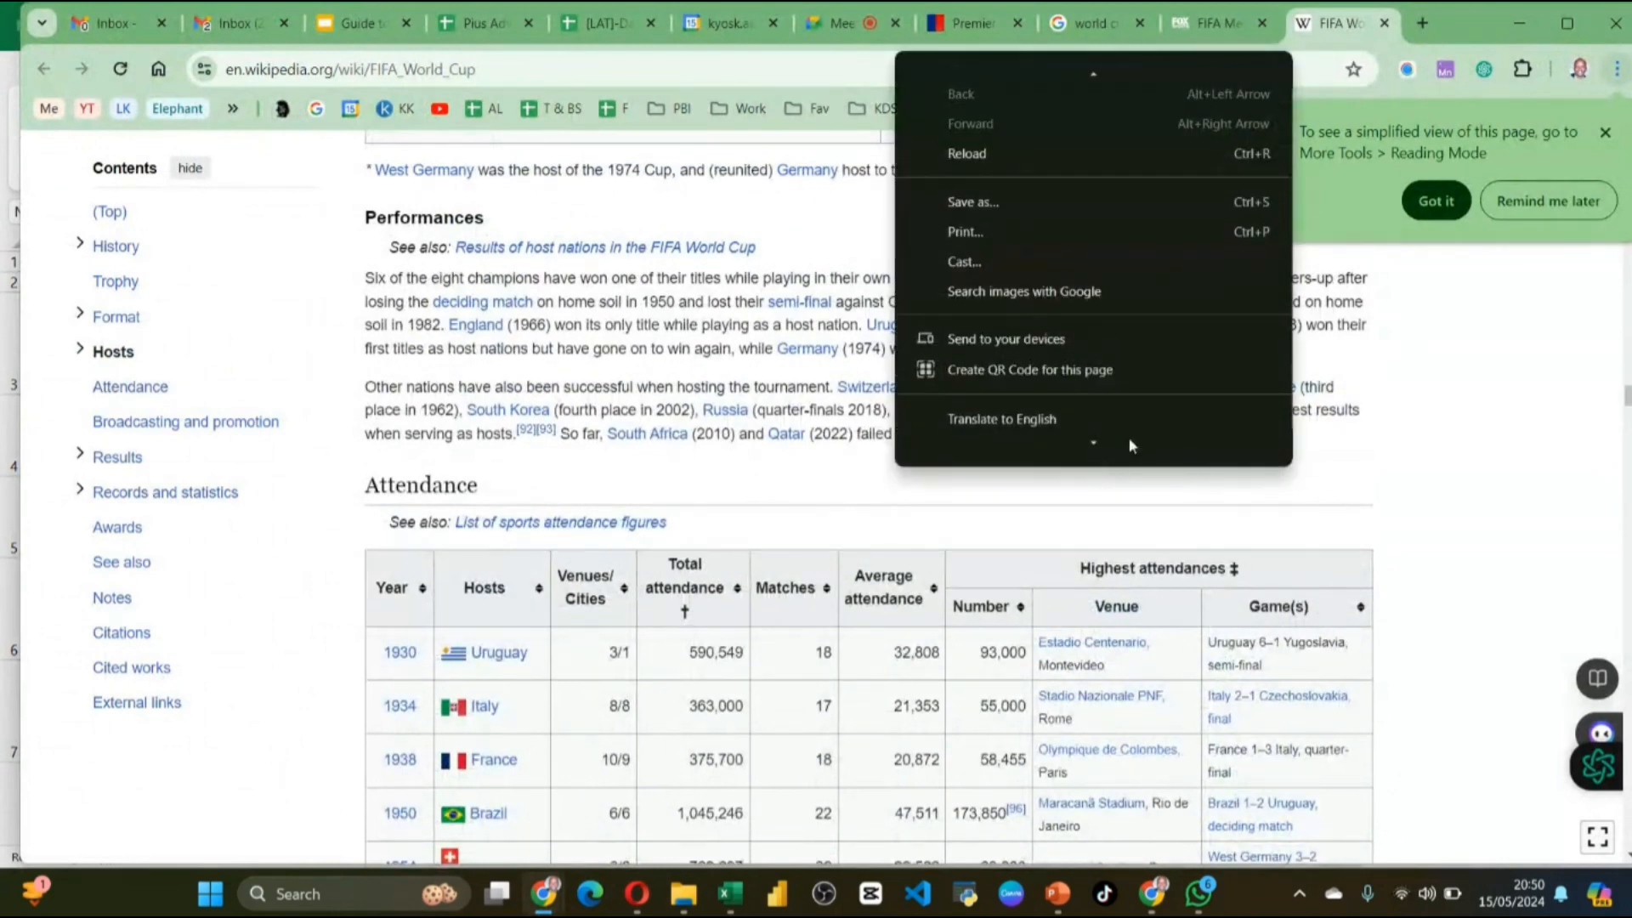
{"action": "scroll", "coordinate": [1105, 441], "scroll_direction": "down", "scroll_amount": 3}
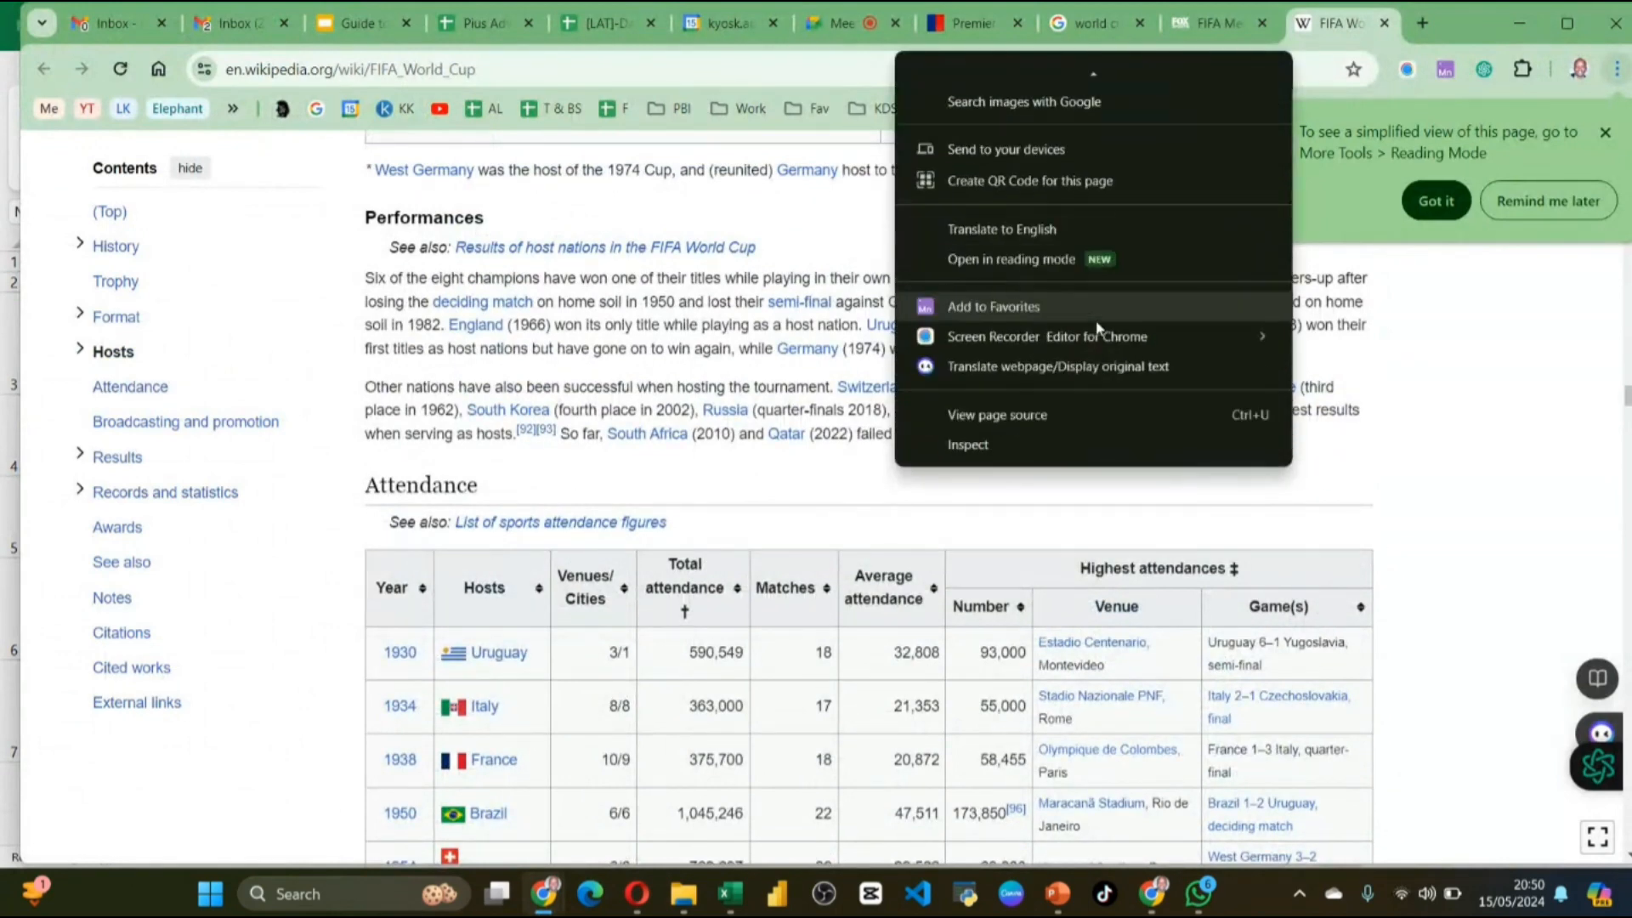
{"action": "left_click", "coordinate": [969, 445]}
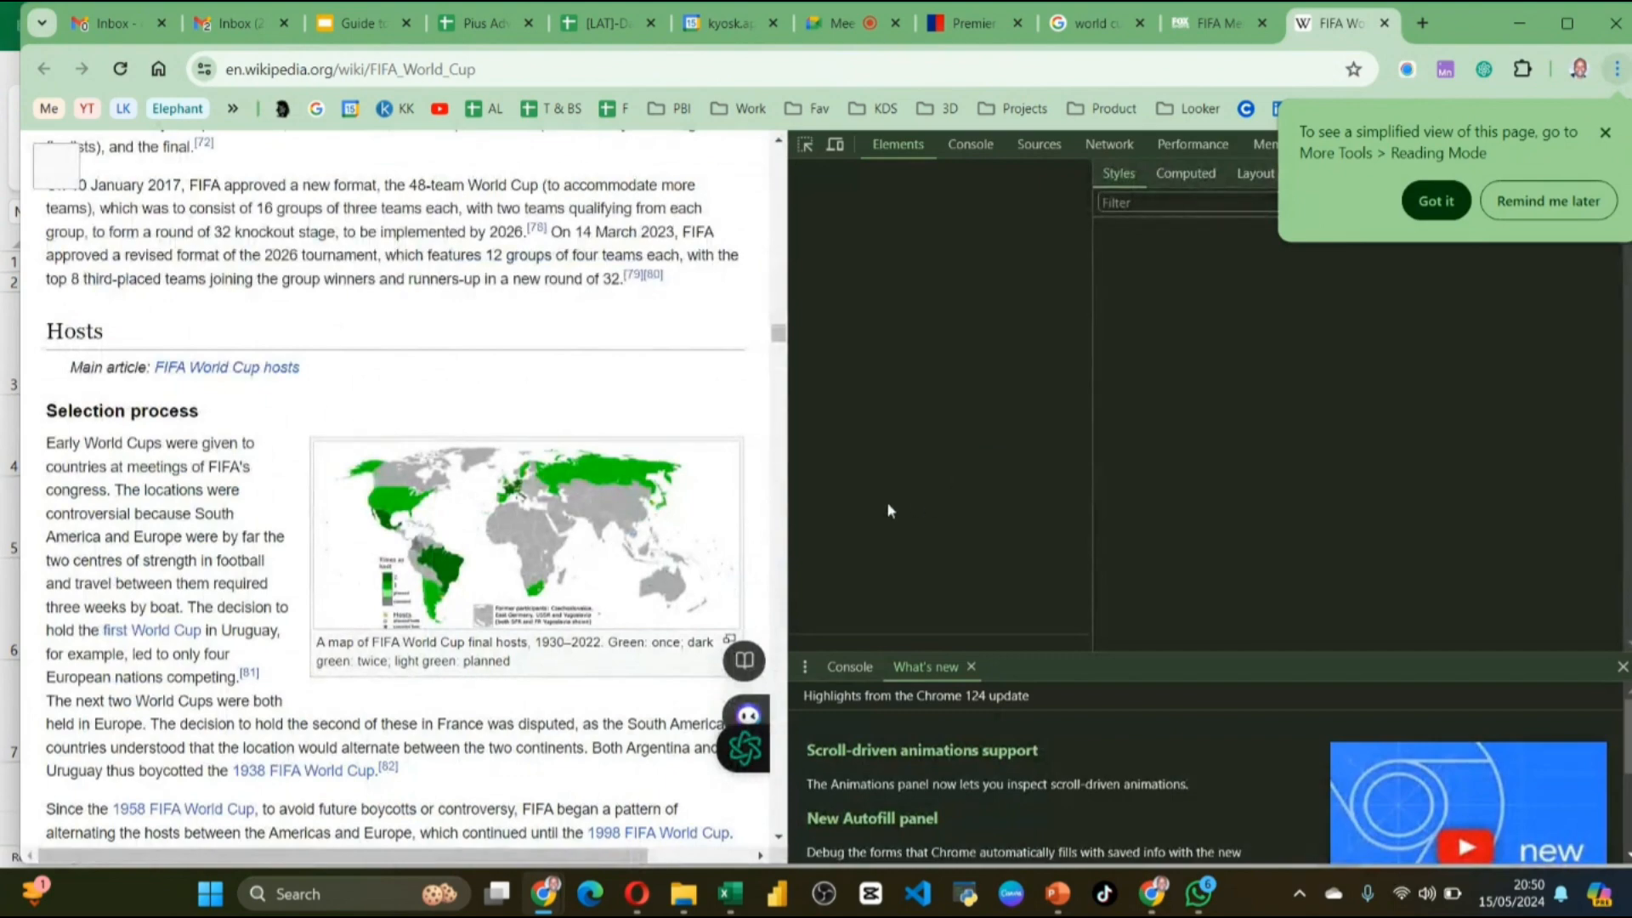
Step: Locate the Attendance table on the page and expand its table element in the HTML source
{"action": "scroll", "coordinate": [544, 510], "scroll_direction": "down", "scroll_amount": 15}
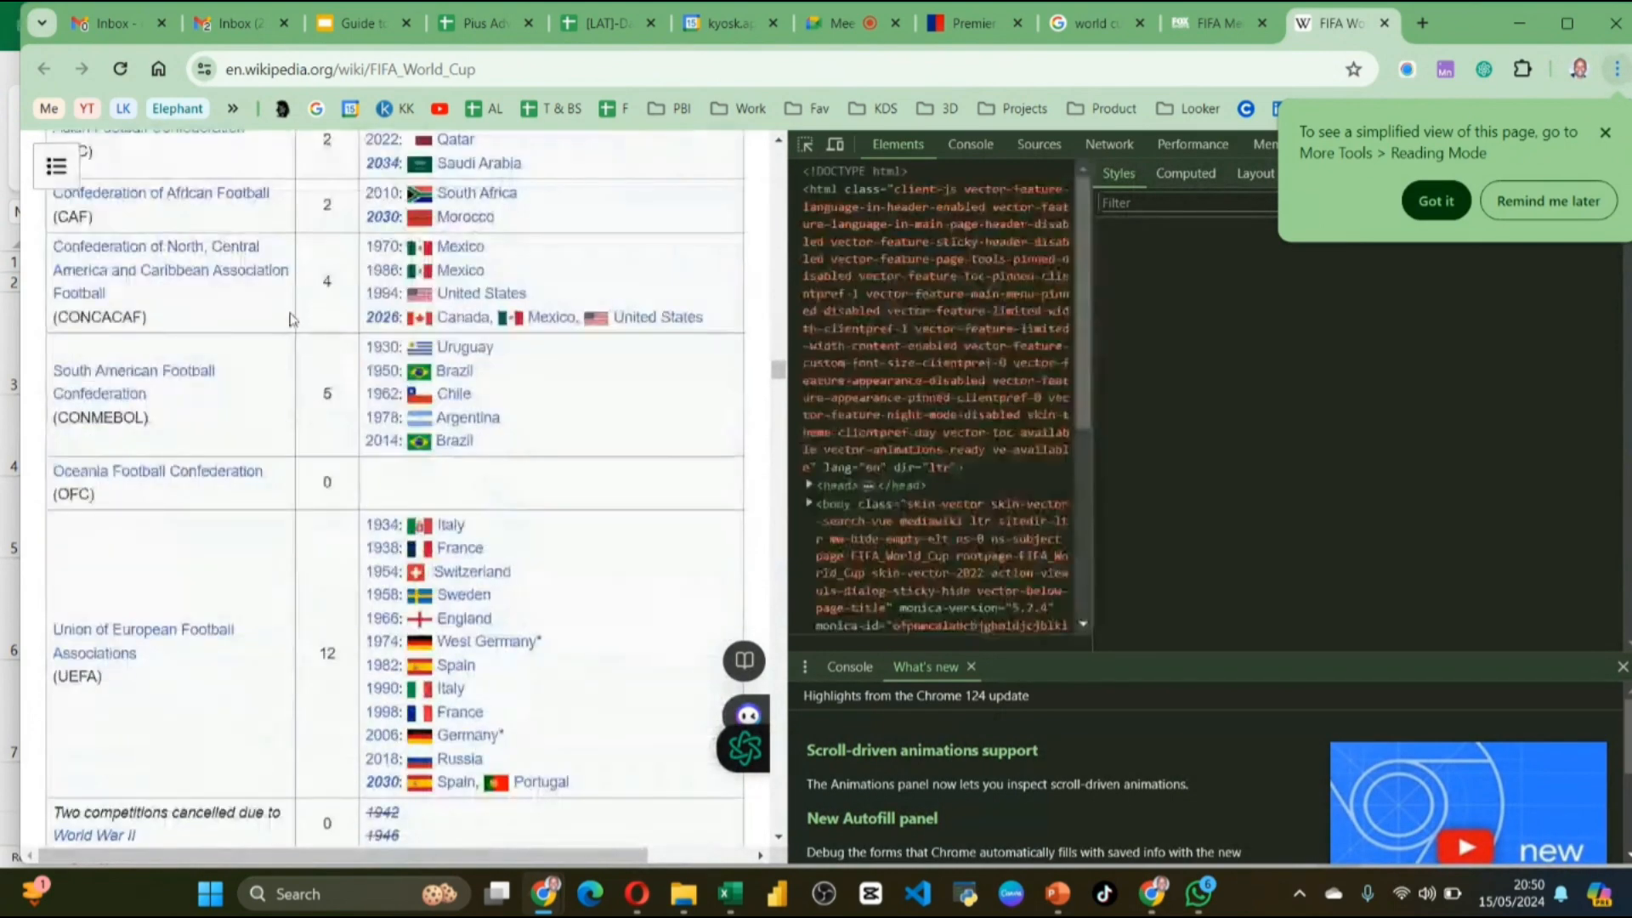
{"action": "scroll", "coordinate": [561, 357], "scroll_direction": "down", "scroll_amount": 15}
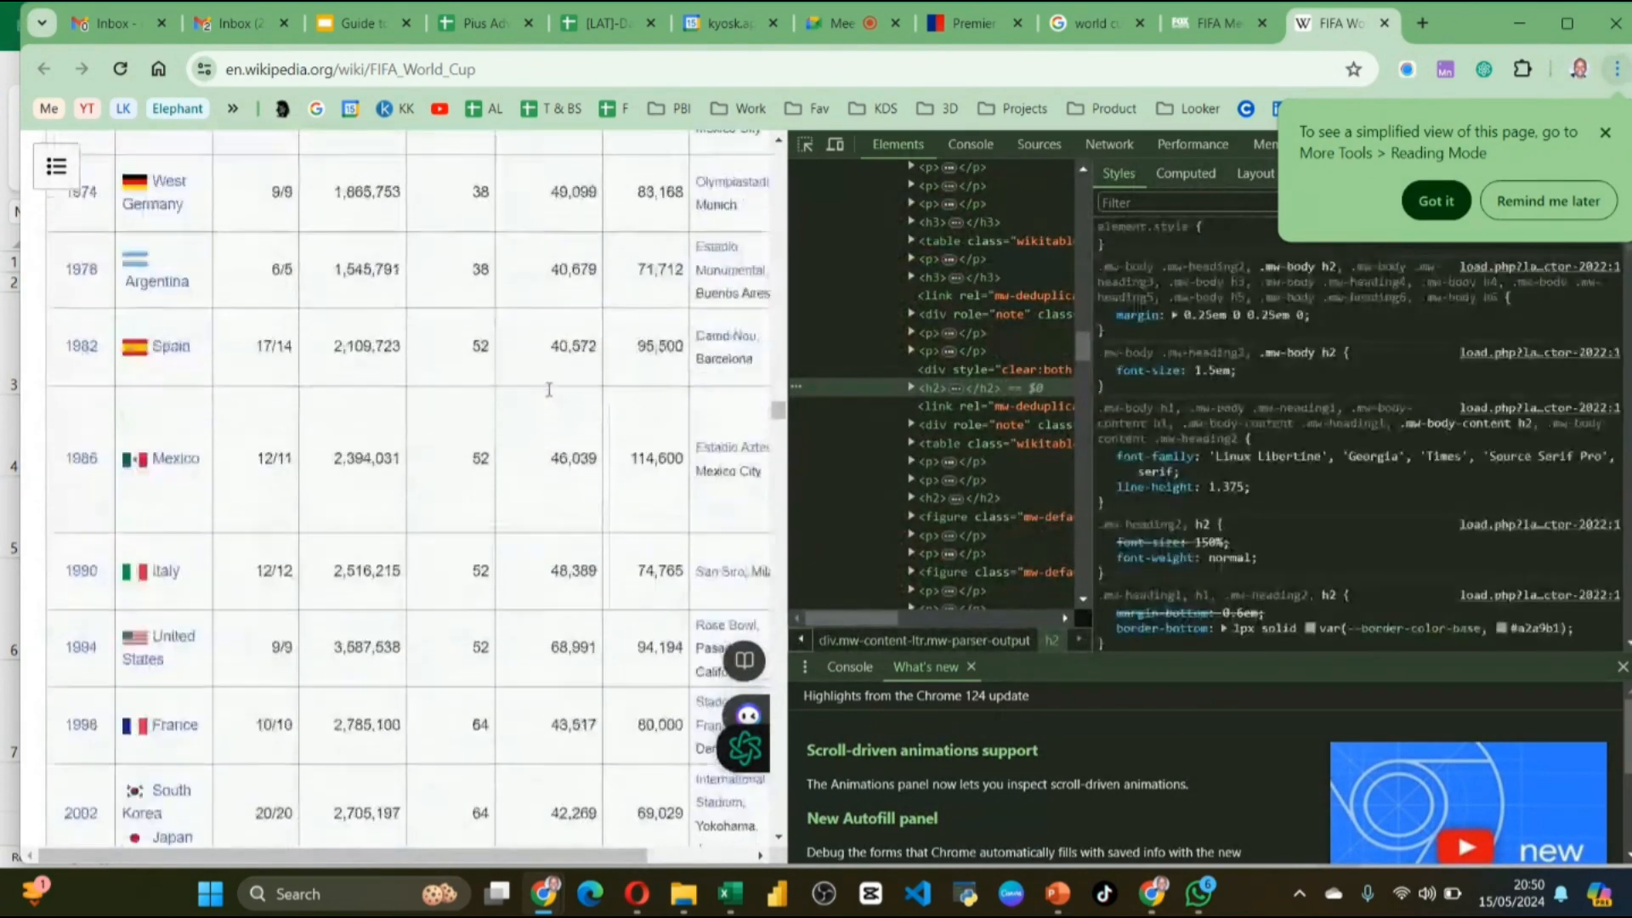
{"action": "scroll", "coordinate": [548, 390], "scroll_direction": "down", "scroll_amount": 5}
{"action": "scroll", "coordinate": [430, 405], "scroll_direction": "up", "scroll_amount": 7}
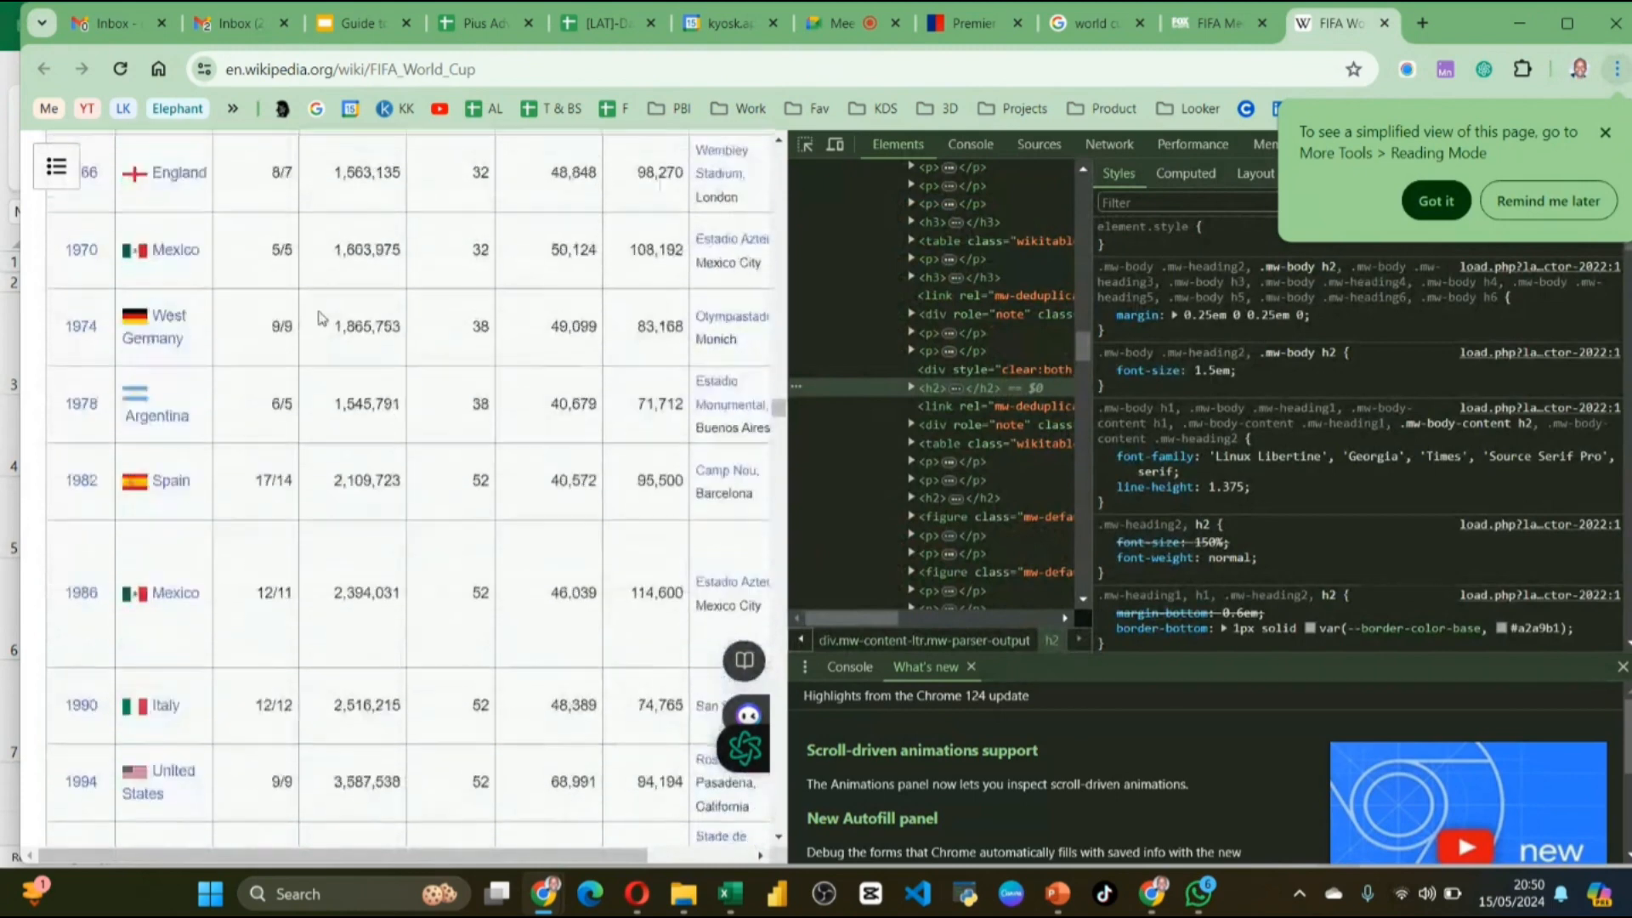
{"action": "scroll", "coordinate": [320, 318], "scroll_direction": "up", "scroll_amount": 9}
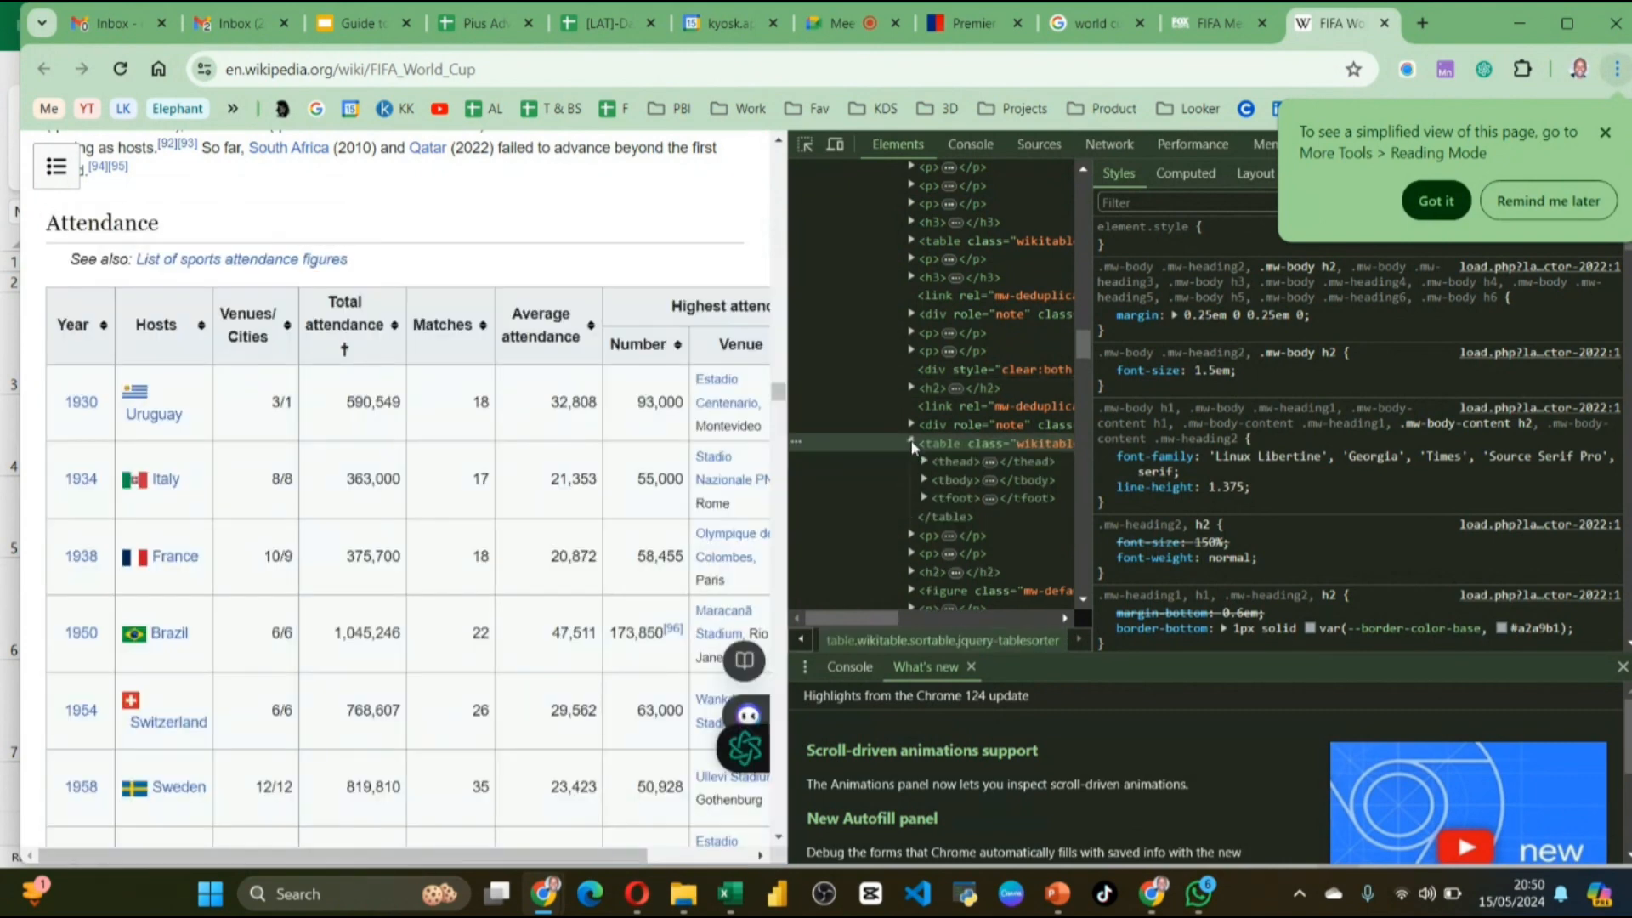
{"action": "left_click", "coordinate": [912, 444]}
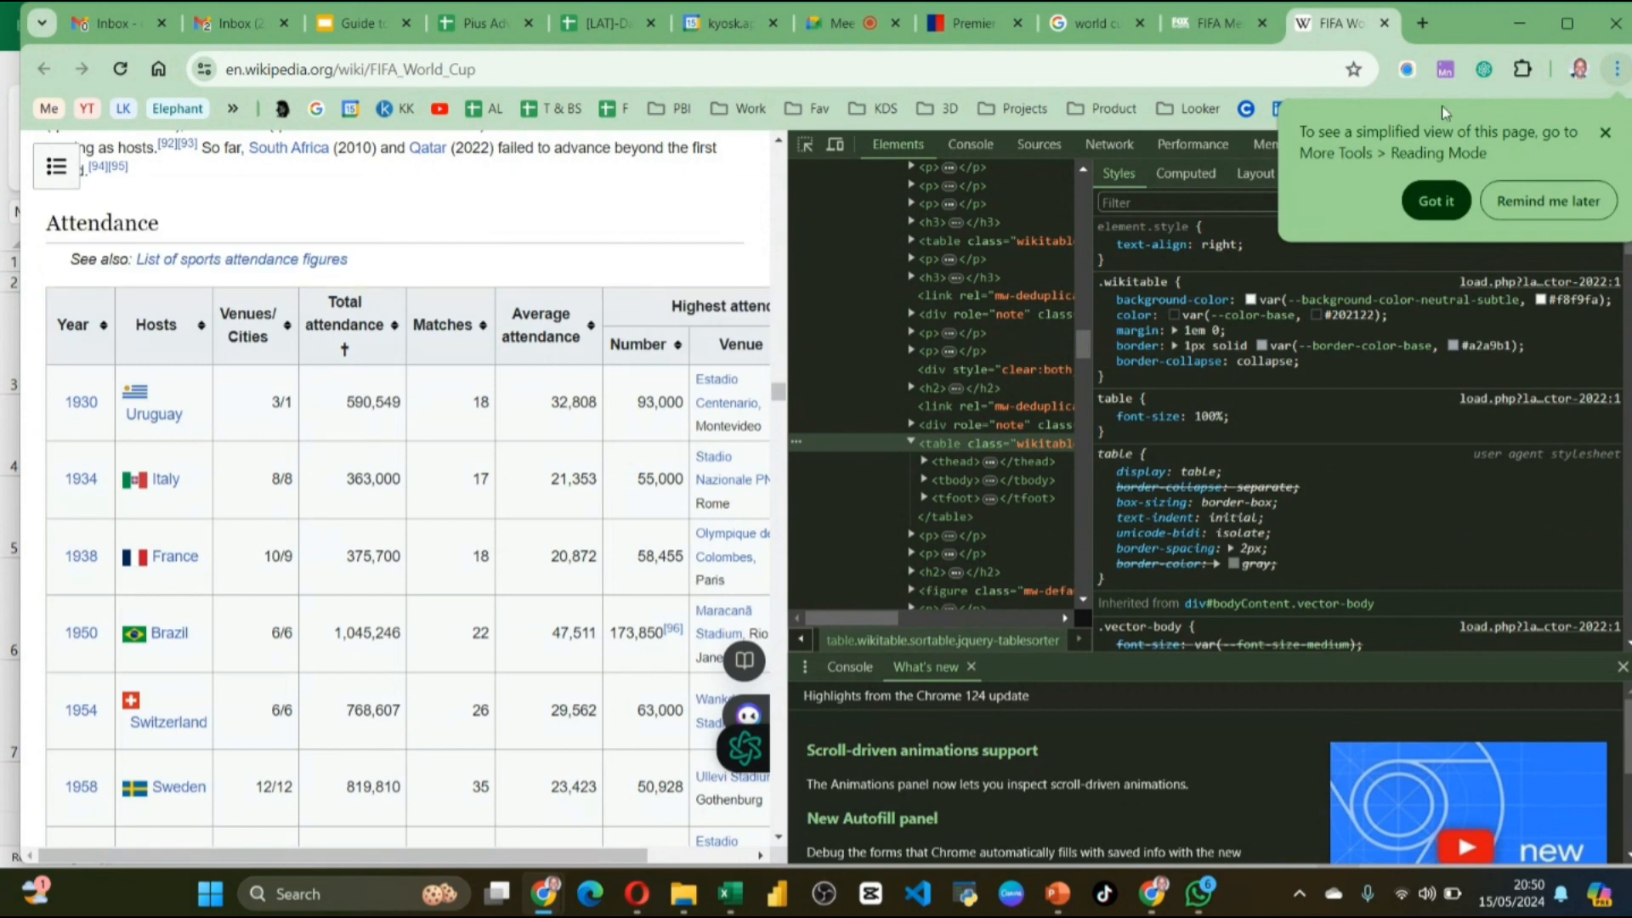
Step: Dismiss the reading mode notice, widen the HTML view to examine the Attendance table's tags, and return to Excel's Navigator
{"action": "left_click", "coordinate": [1605, 134]}
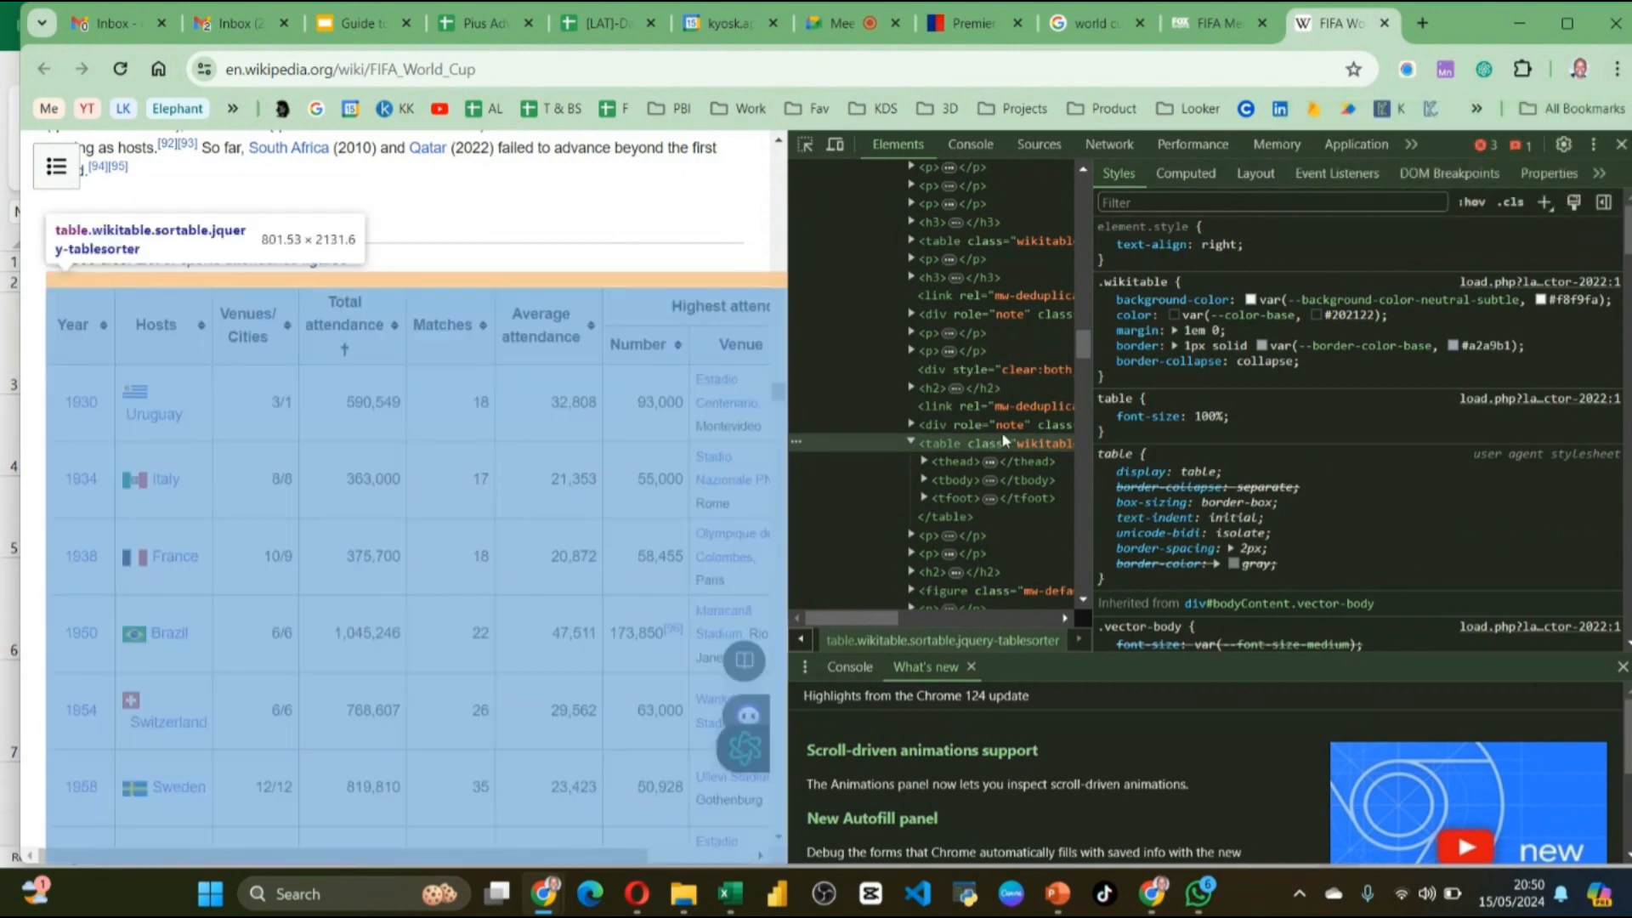
{"action": "left_click_drag", "start_coordinate": [1092, 375], "coordinate": [1561, 483]}
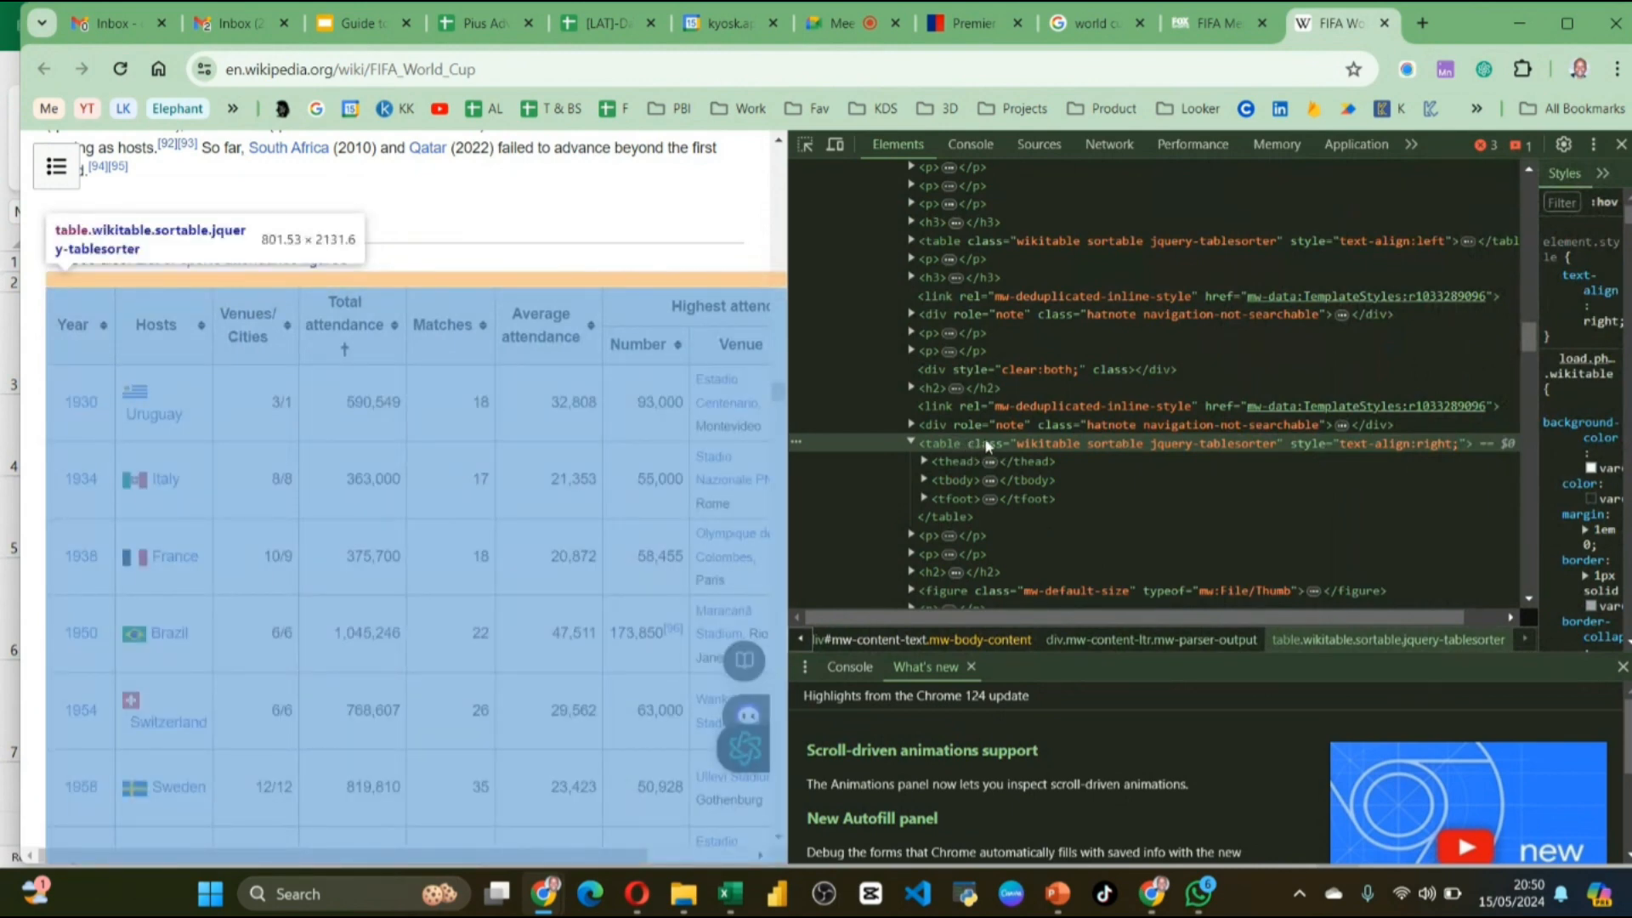
{"action": "scroll", "coordinate": [1190, 450], "scroll_direction": "right", "scroll_amount": 1}
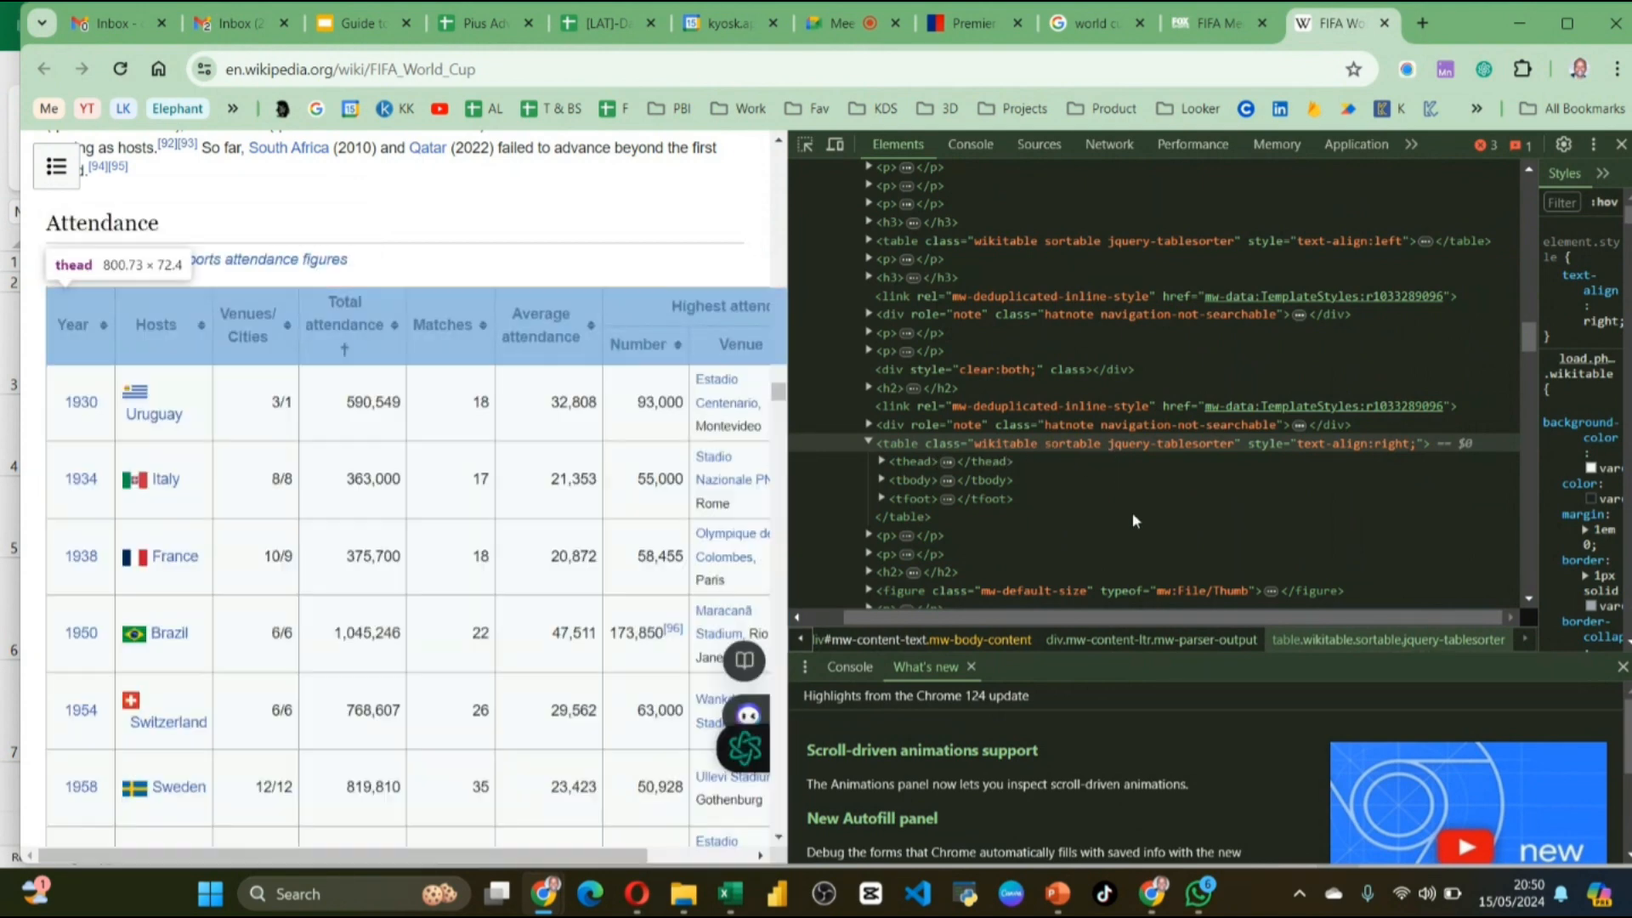
{"action": "scroll", "coordinate": [1150, 603], "scroll_direction": "left", "scroll_amount": 1}
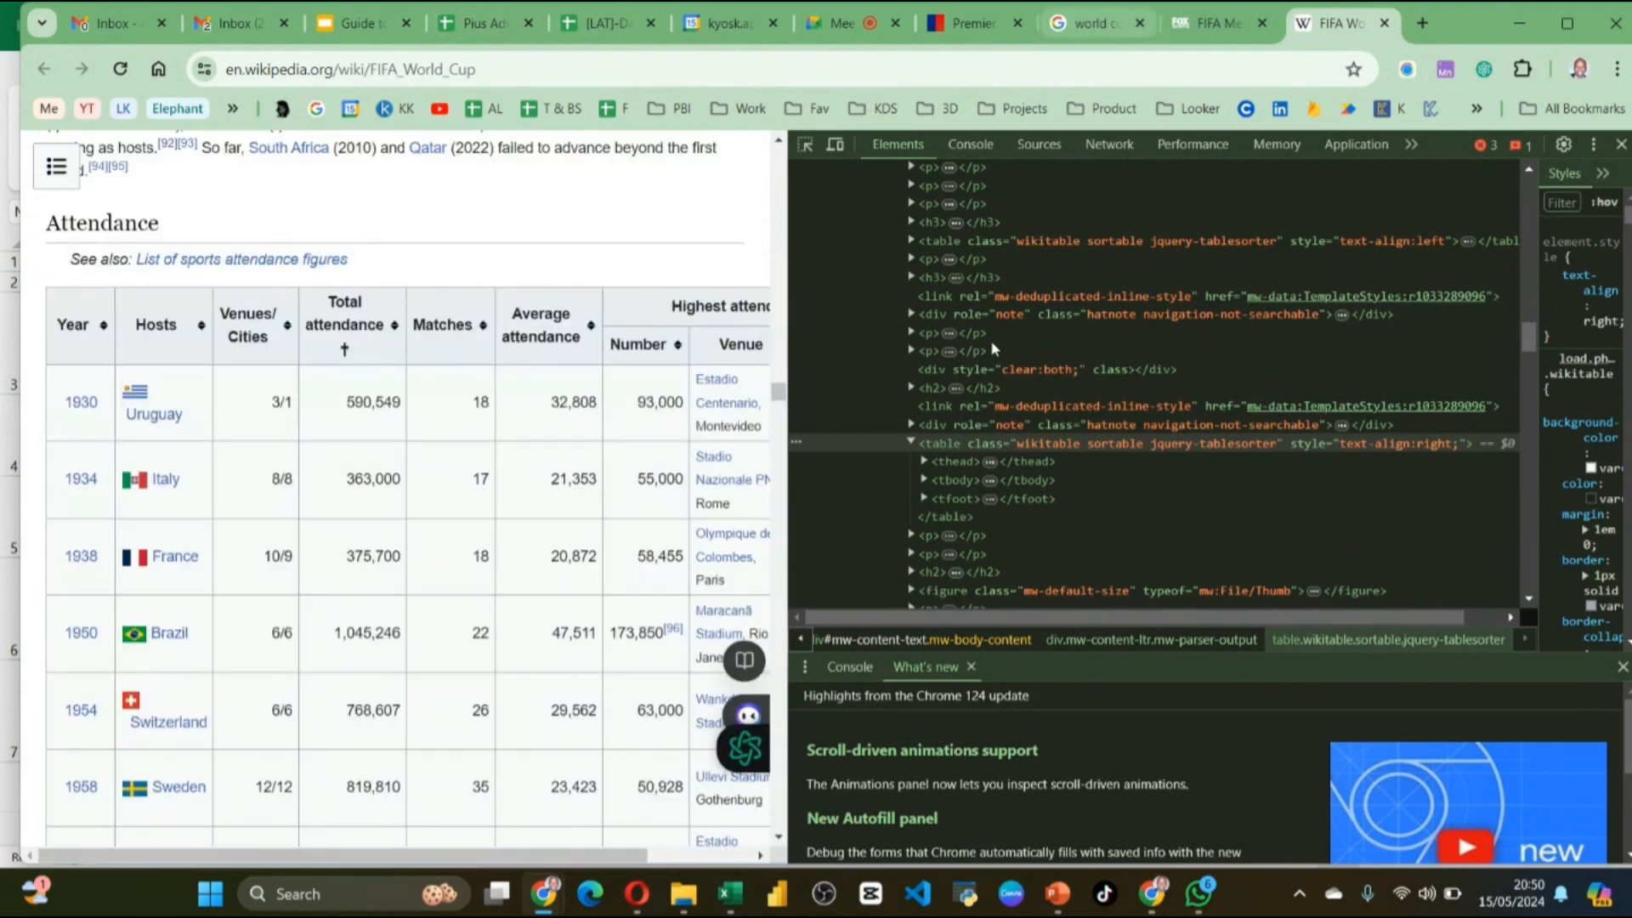
{"action": "left_click", "coordinate": [731, 894]}
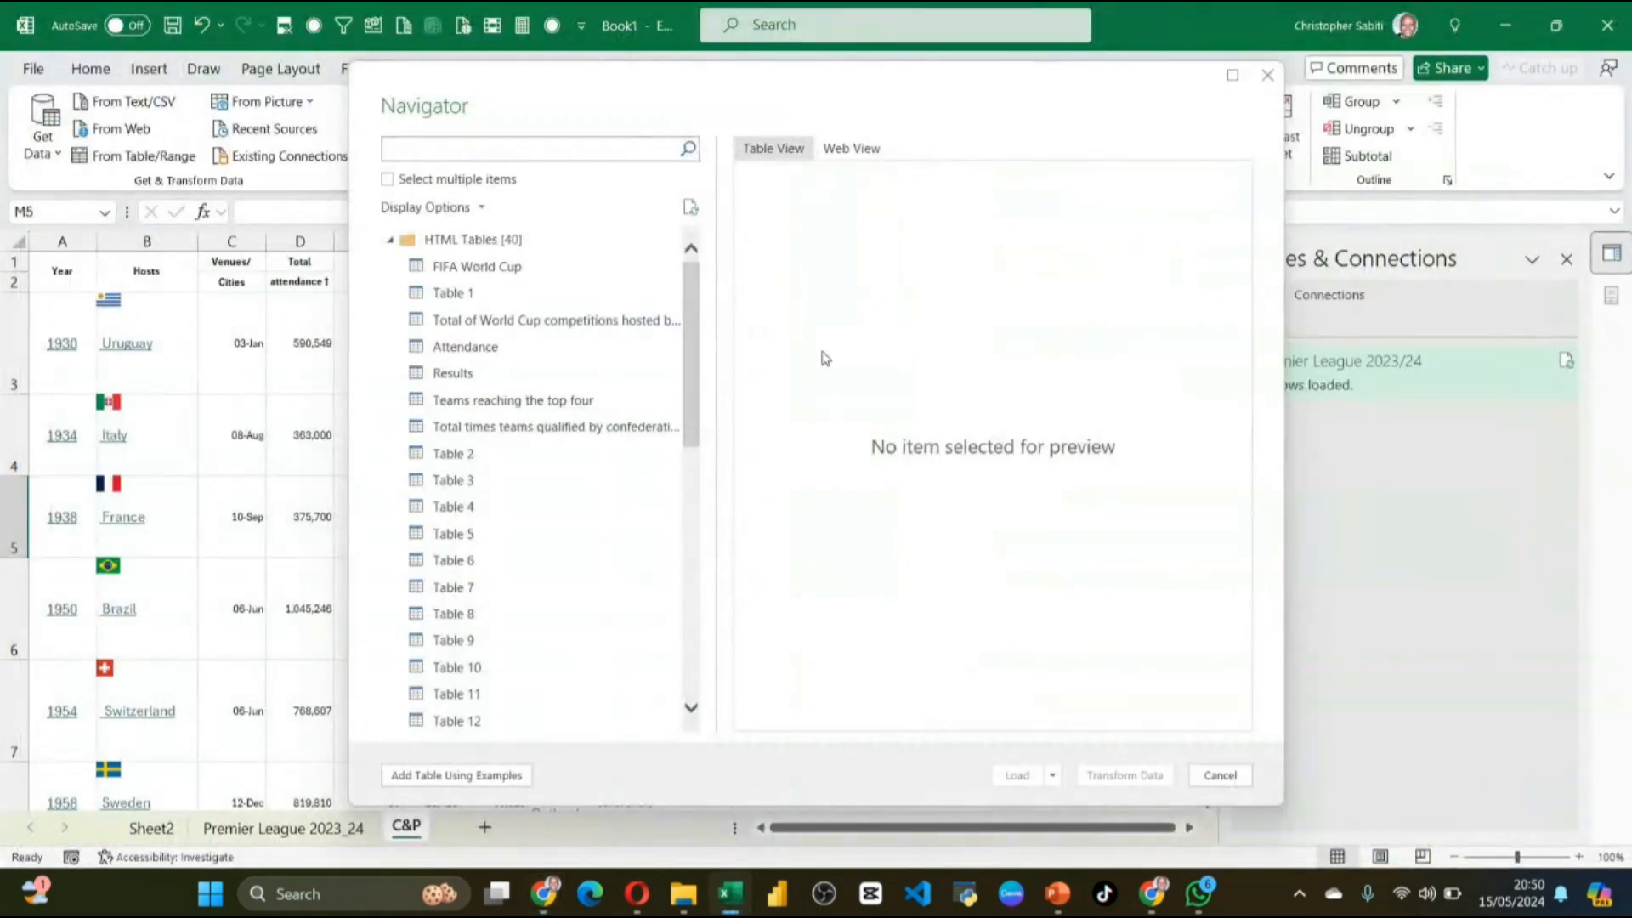
Step: Browse the HTML tables found on the page, previewing Tables 27, 26, 5 and 2 and the teams qualified by confederation table
{"action": "scroll", "coordinate": [485, 469], "scroll_direction": "down", "scroll_amount": 2}
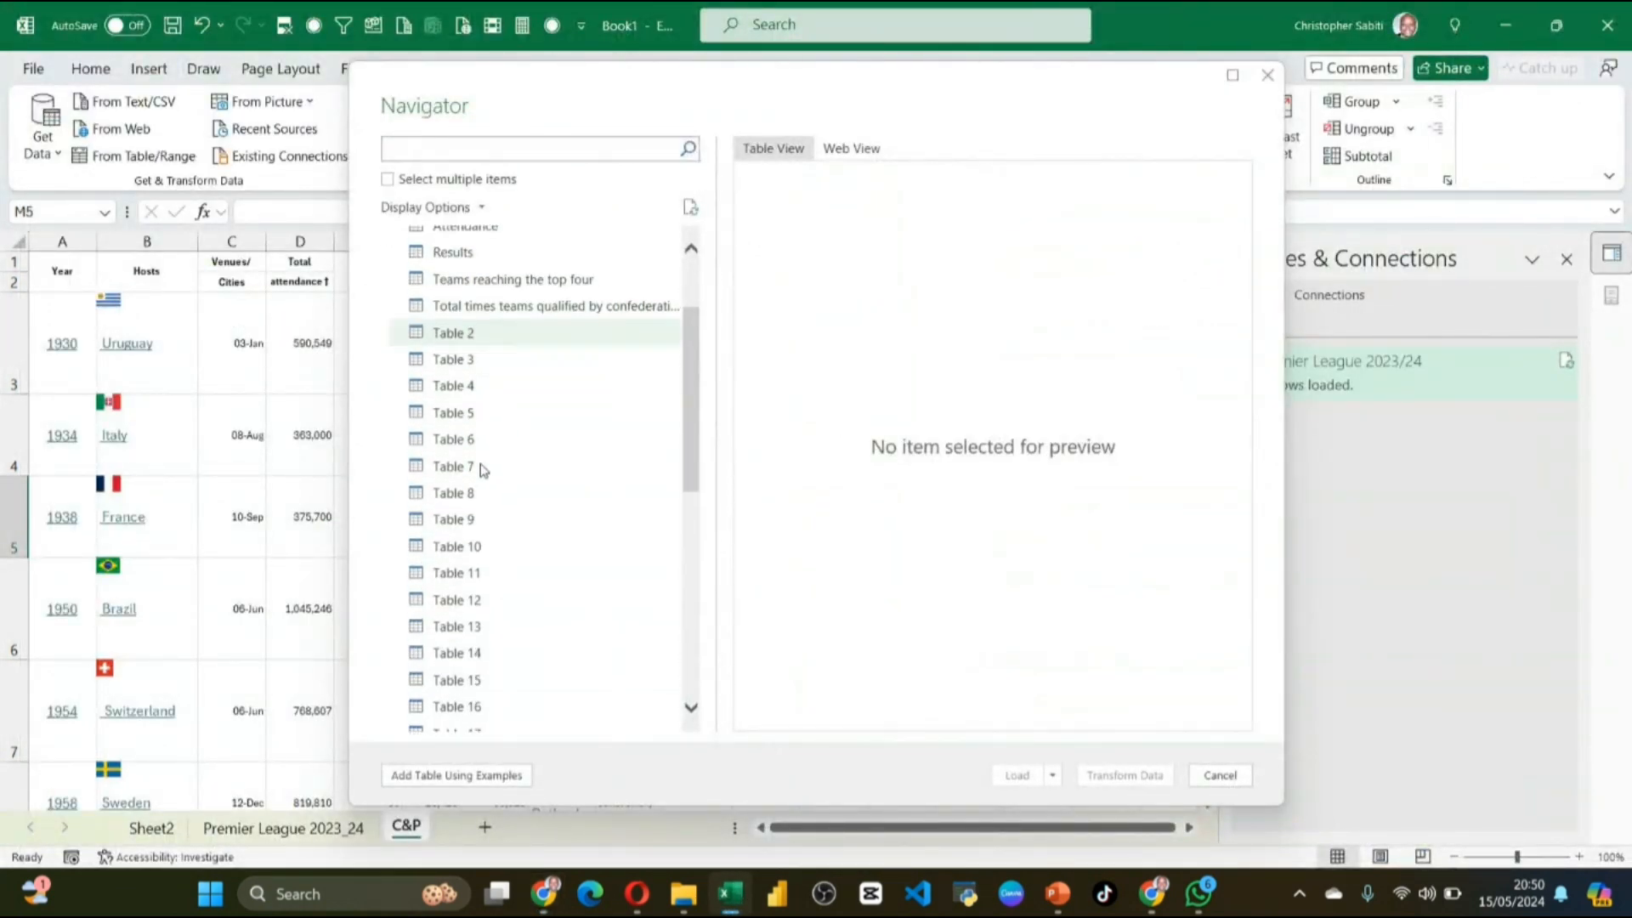
{"action": "scroll", "coordinate": [482, 469], "scroll_direction": "down", "scroll_amount": 7}
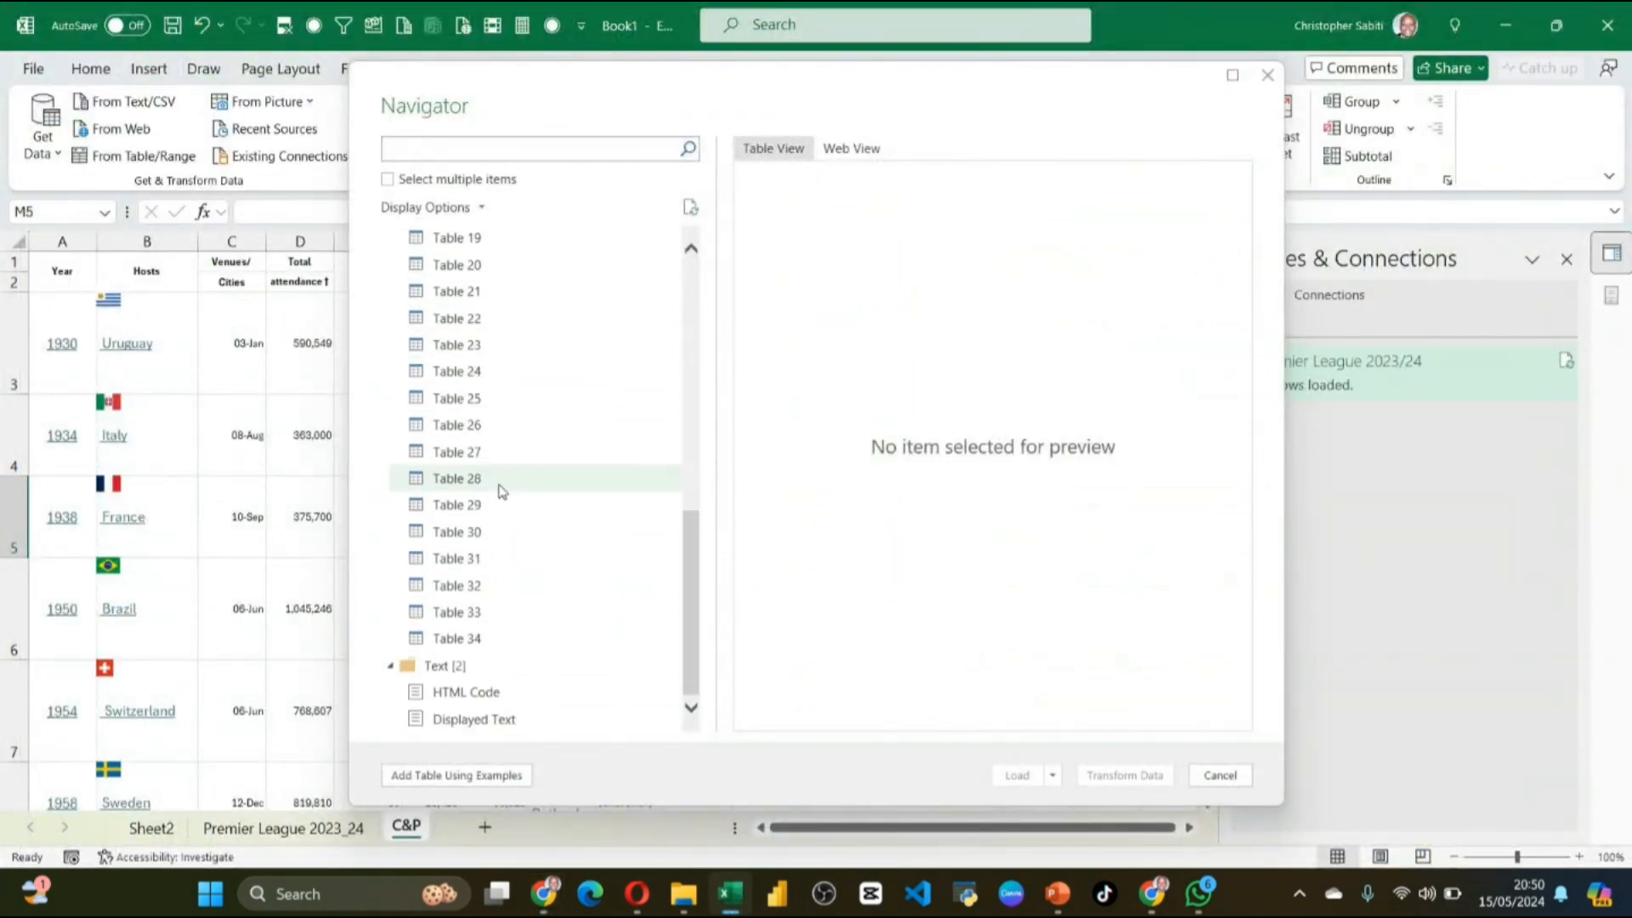
{"action": "left_click", "coordinate": [474, 457]}
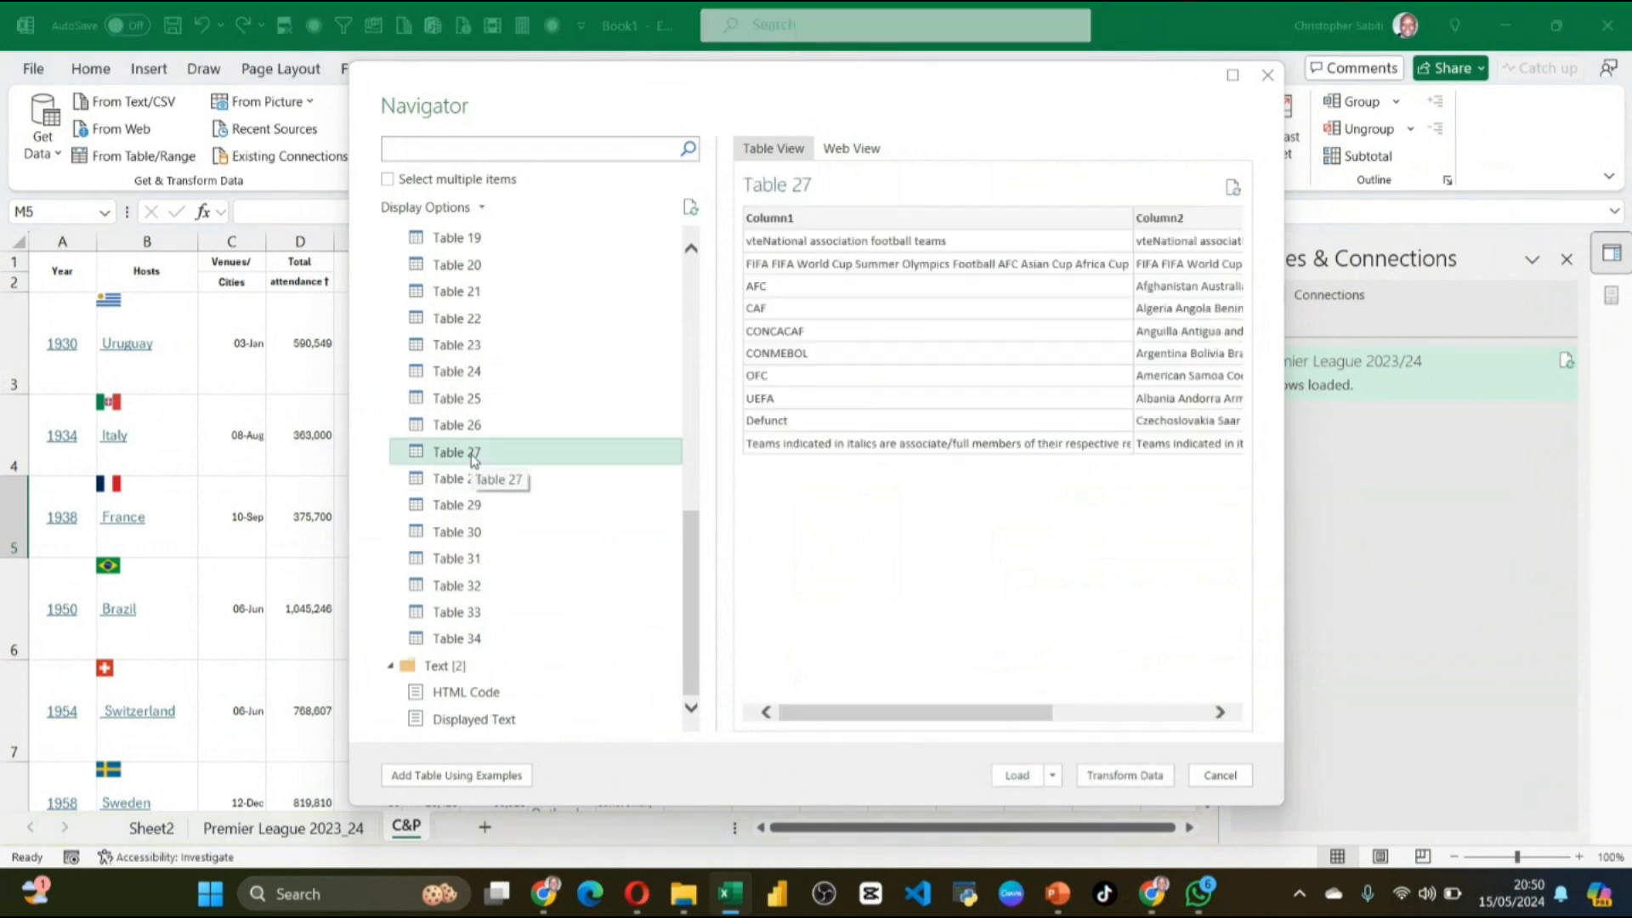
{"action": "left_click", "coordinate": [476, 421]}
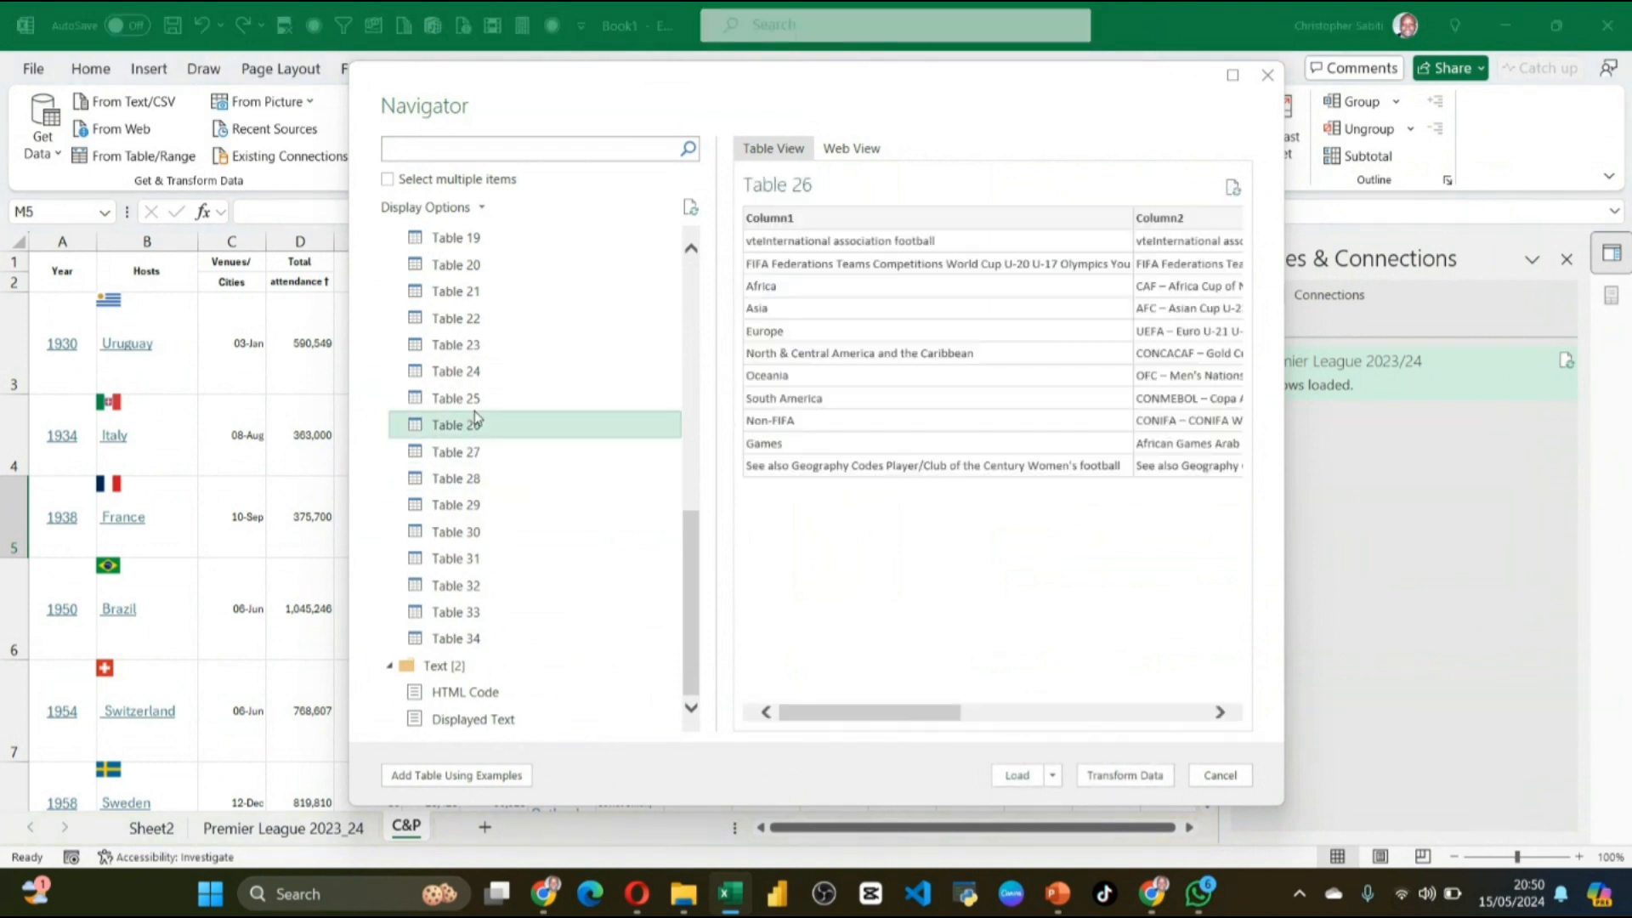
{"action": "scroll", "coordinate": [476, 418], "scroll_direction": "up", "scroll_amount": 7}
{"action": "left_click", "coordinate": [466, 394]}
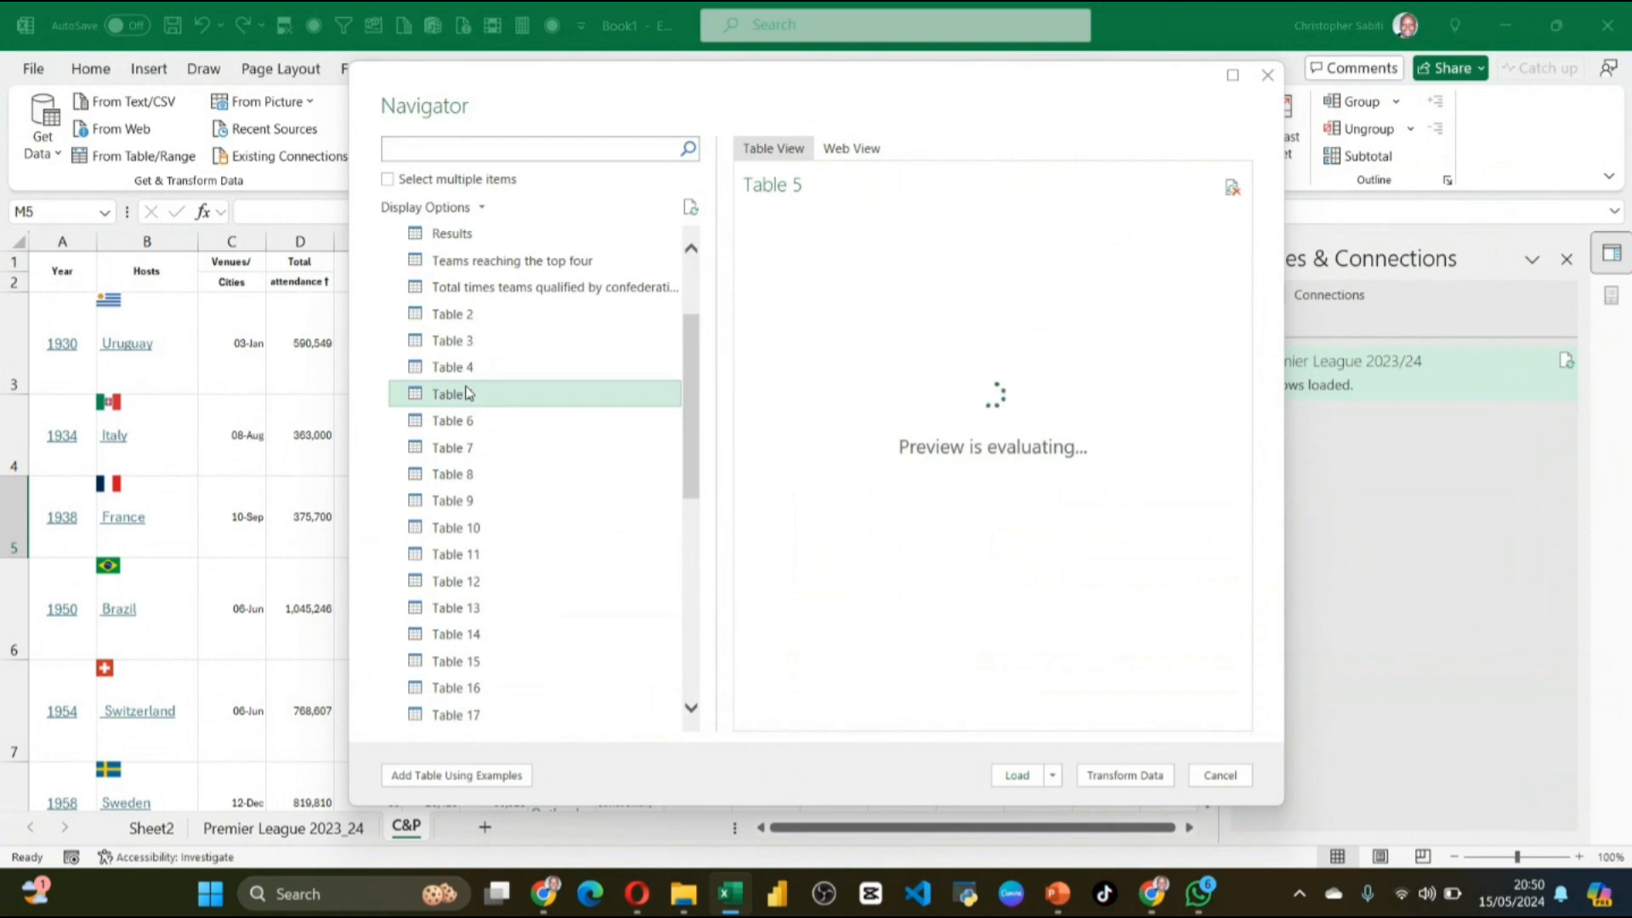
{"action": "scroll", "coordinate": [466, 394], "scroll_direction": "up", "scroll_amount": 3}
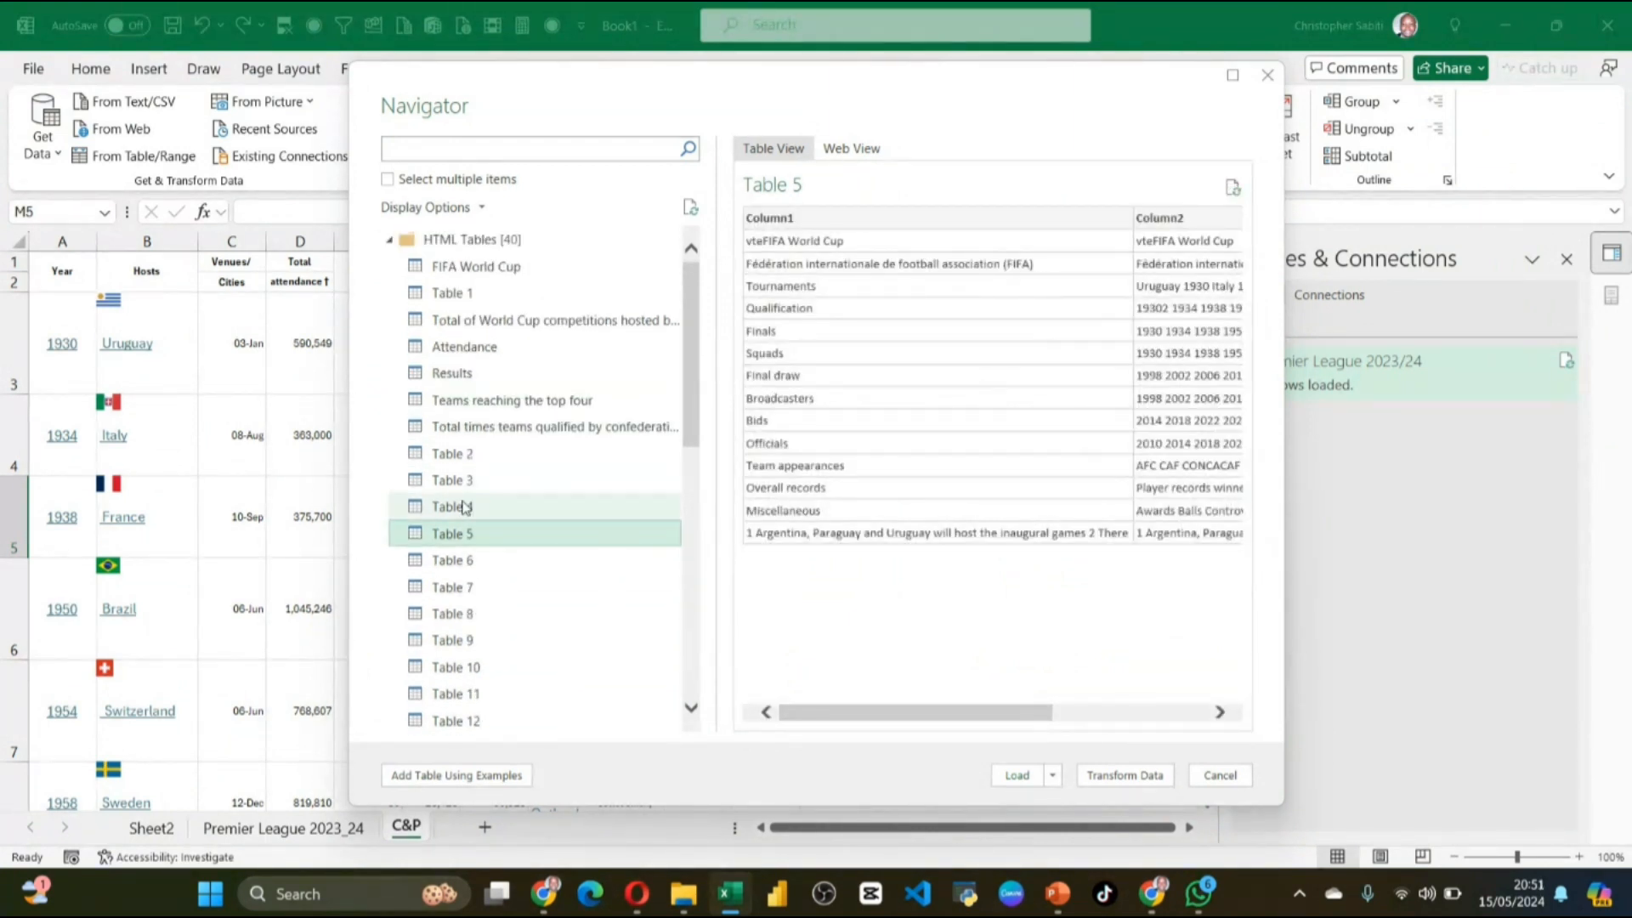
{"action": "left_click", "coordinate": [464, 457]}
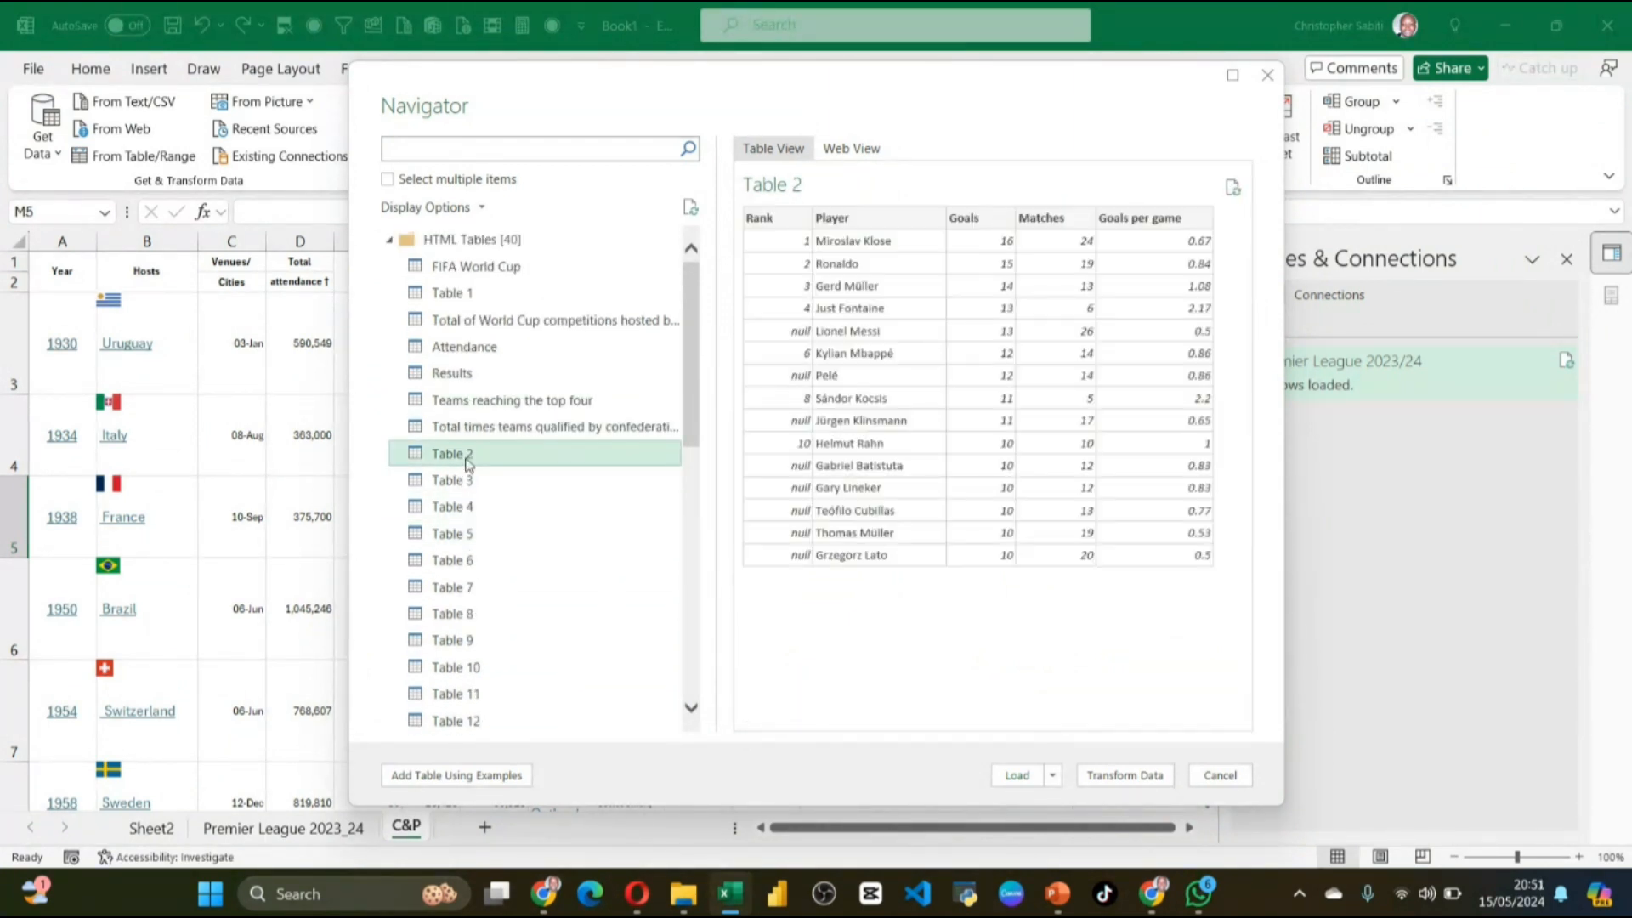
{"action": "left_click", "coordinate": [467, 432]}
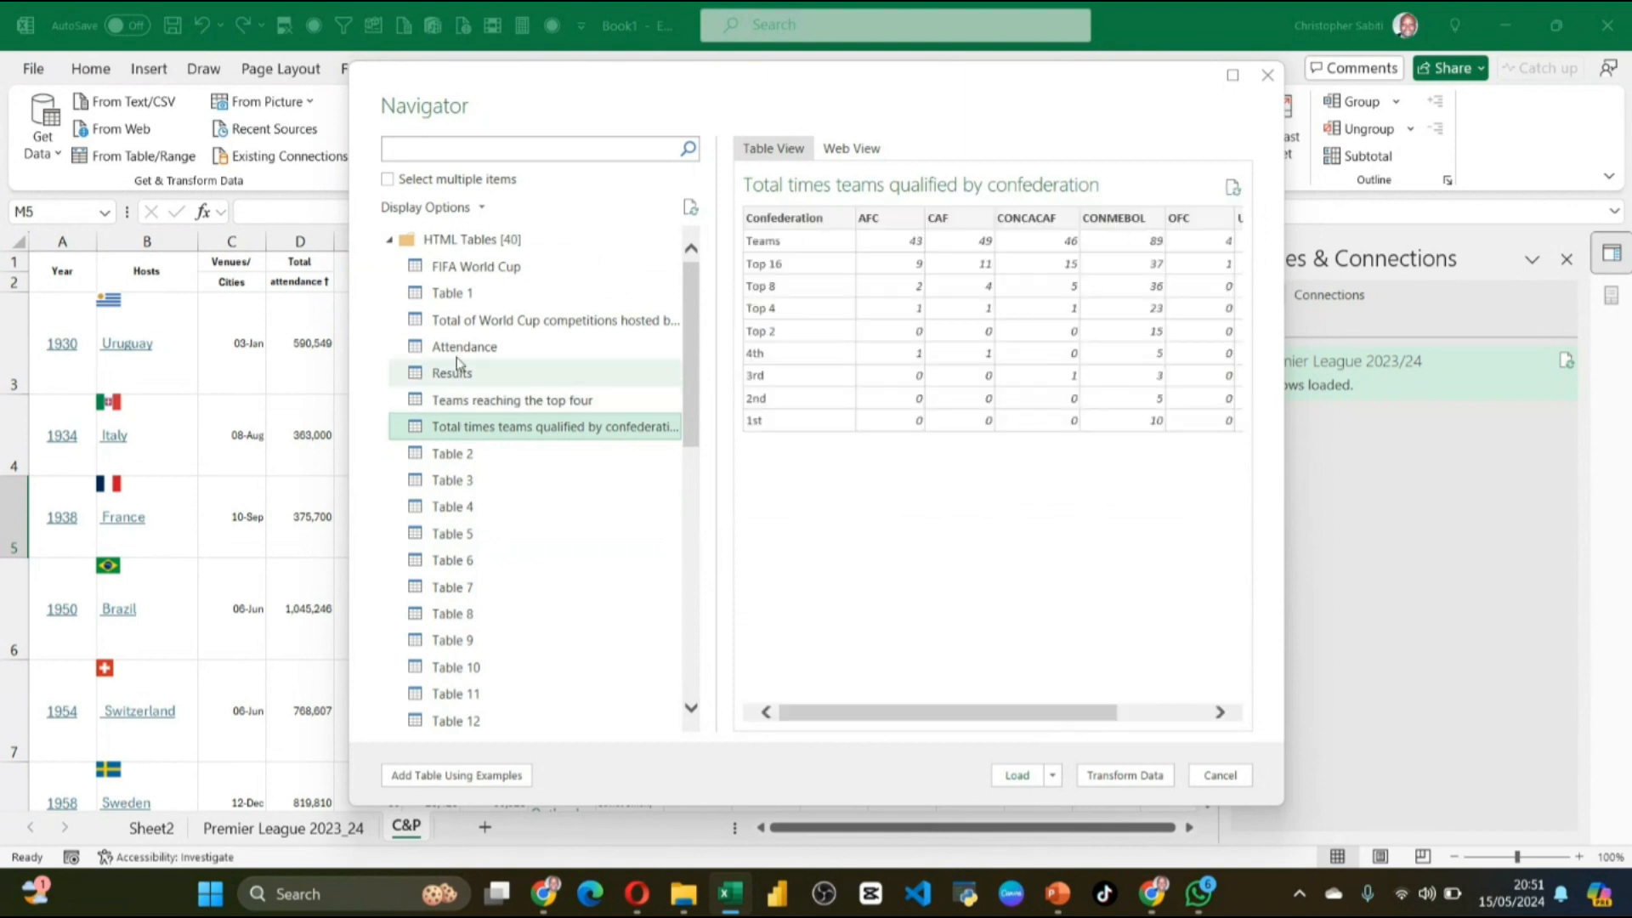
Step: Preview the FIFA World Cup, Table 1, World Cup competitions hosted by confederation and Attendance tables
{"action": "left_click", "coordinate": [472, 272]}
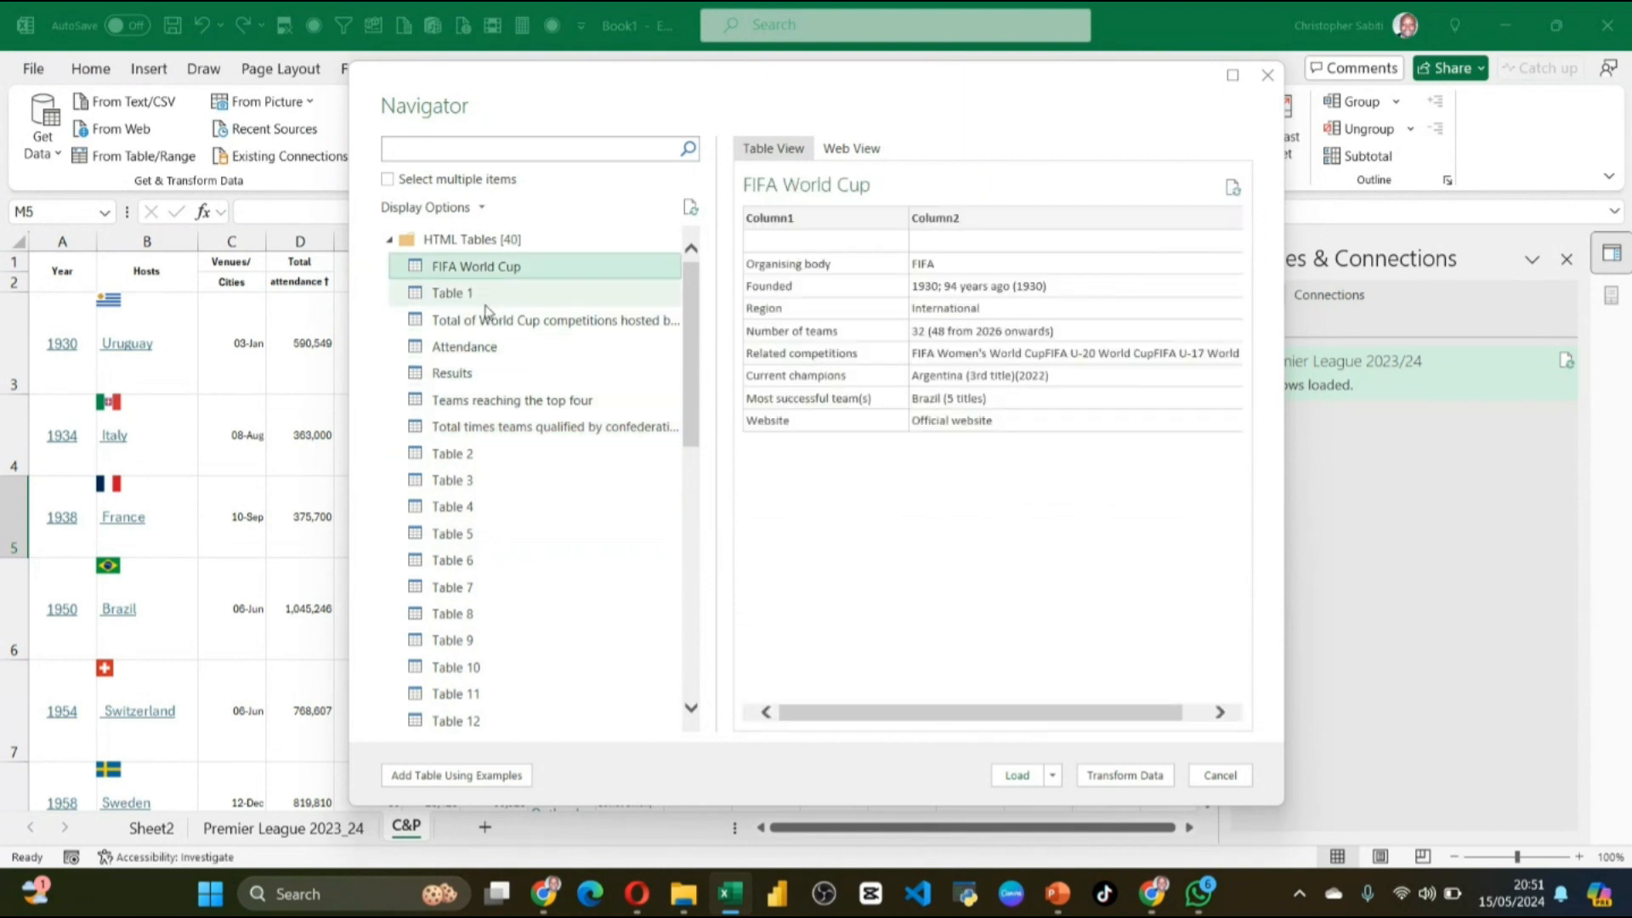
{"action": "left_click", "coordinate": [484, 297]}
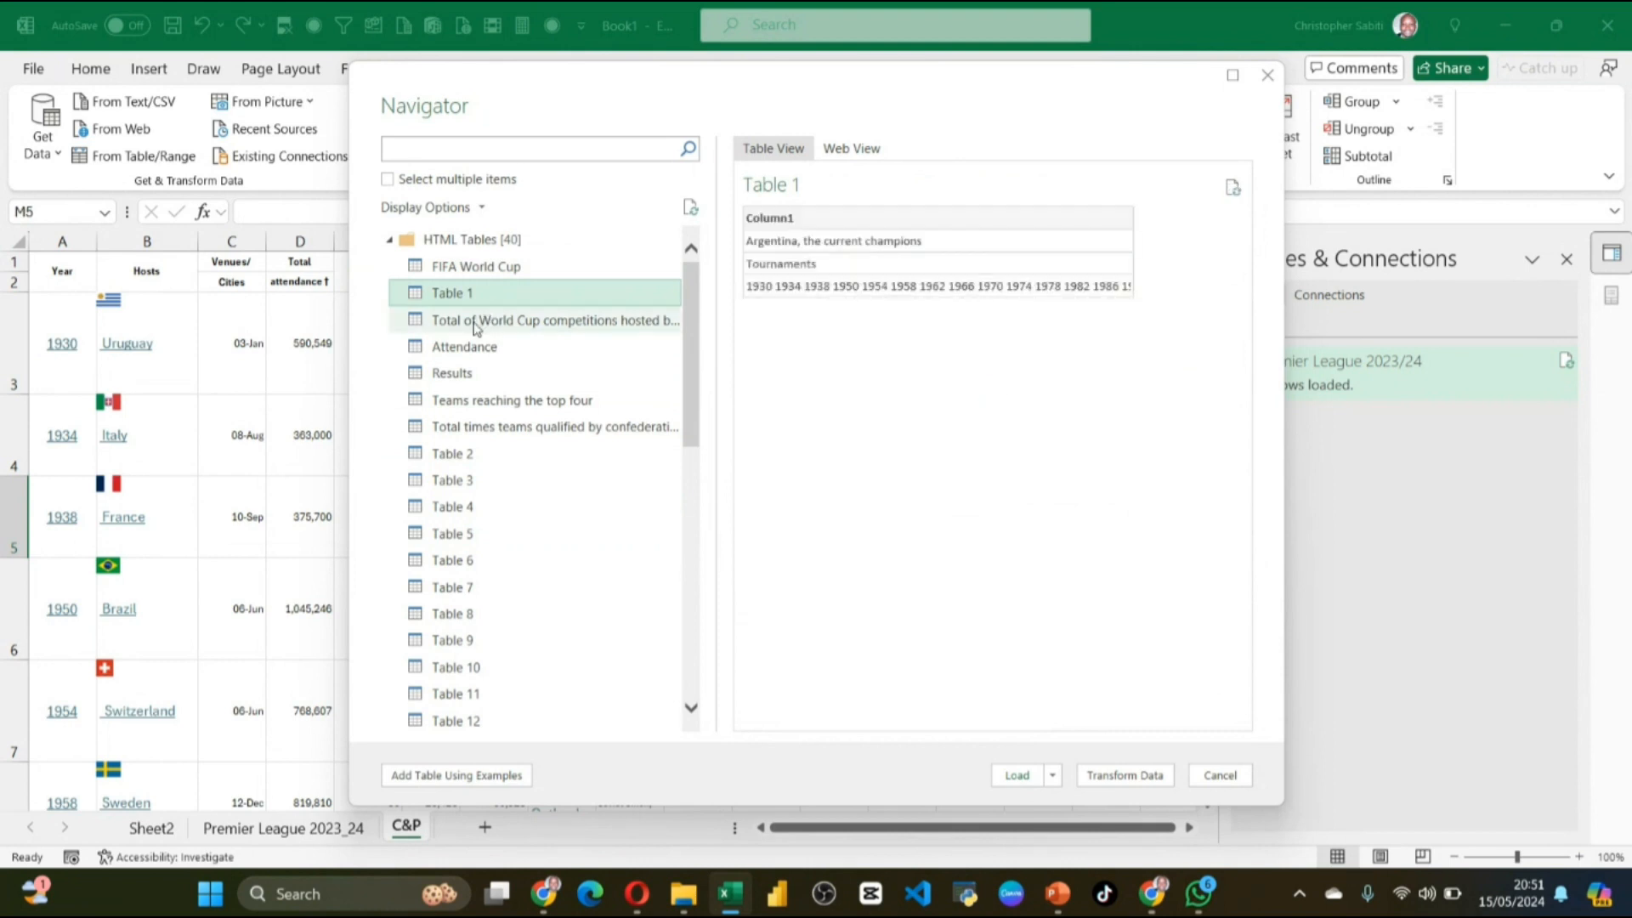
{"action": "left_click", "coordinate": [476, 325]}
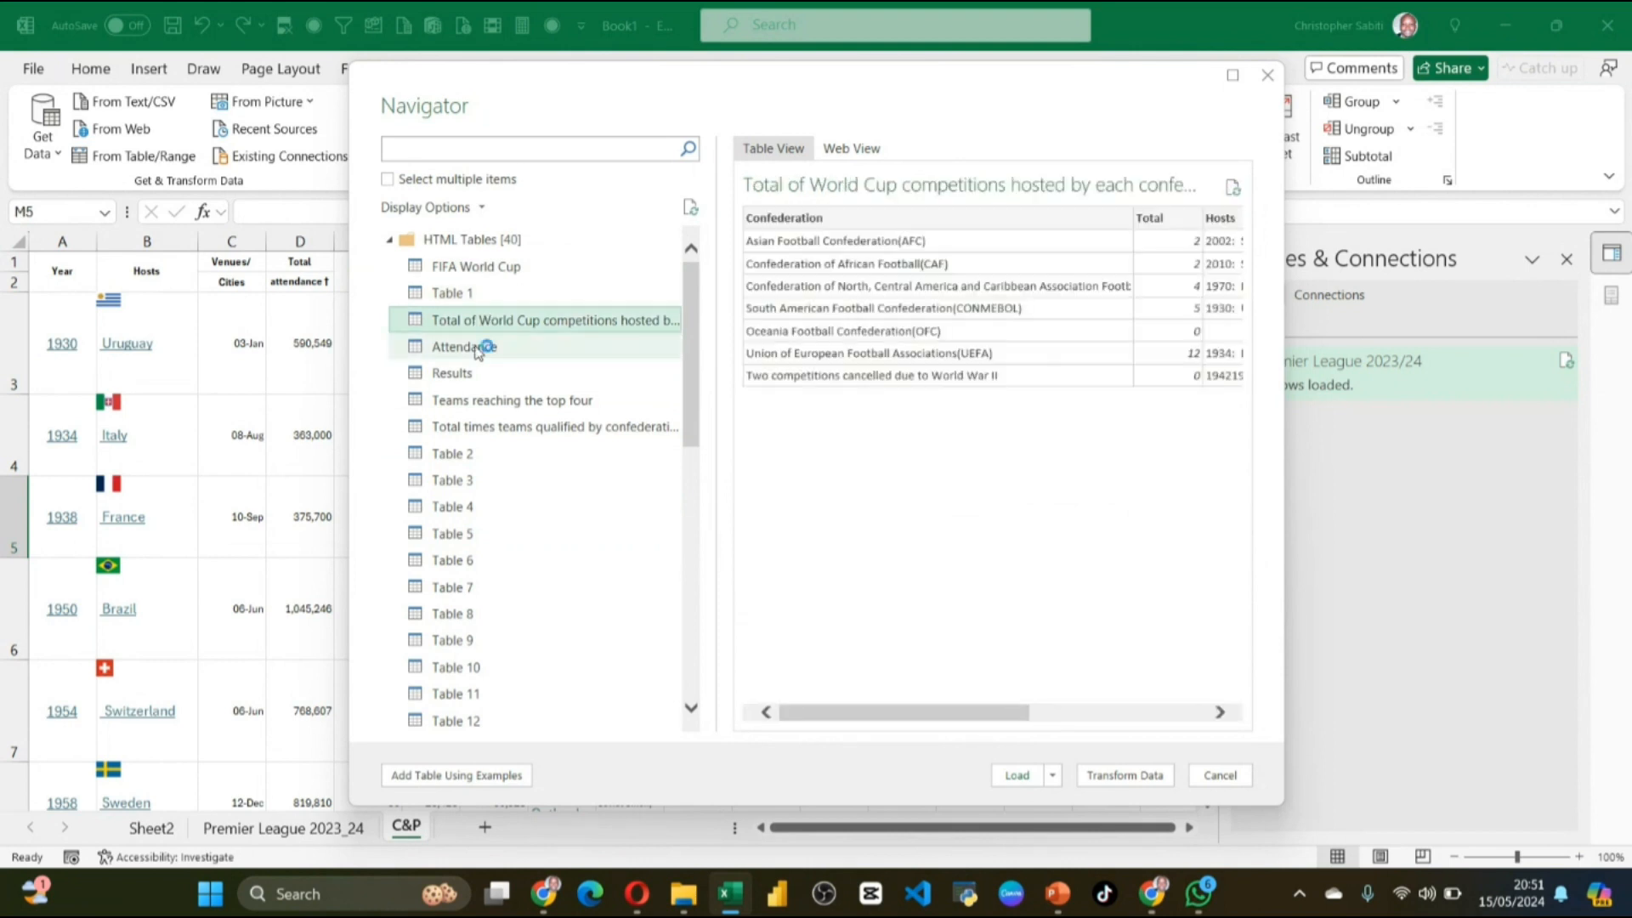
{"action": "left_click", "coordinate": [478, 348]}
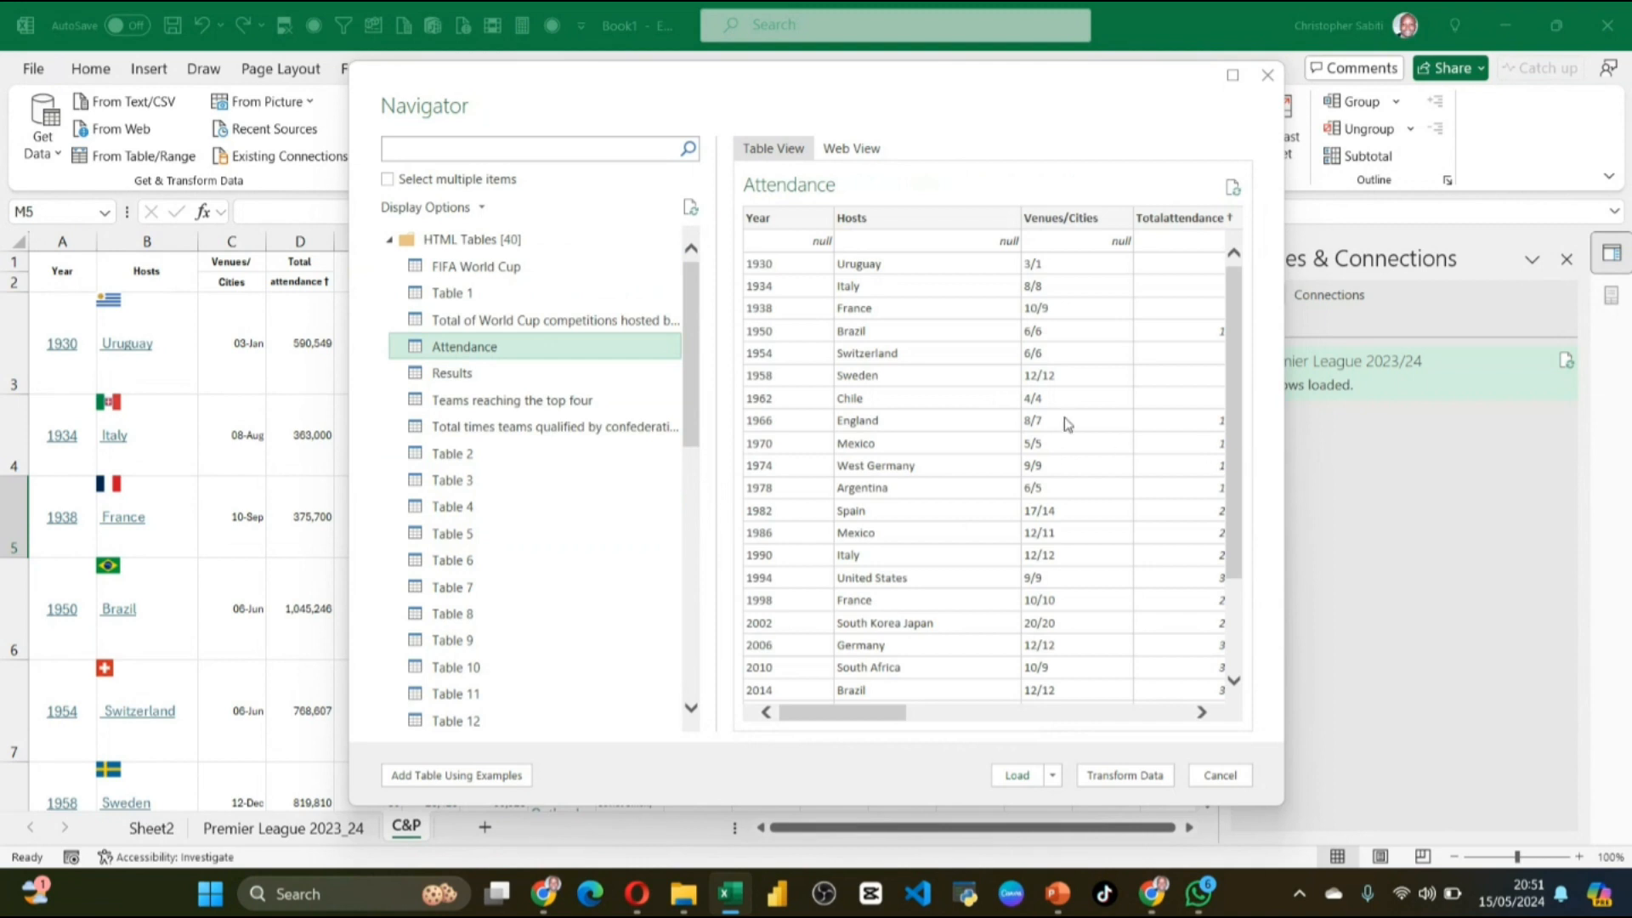
{"action": "scroll", "coordinate": [1067, 430], "scroll_direction": "down", "scroll_amount": 2}
Step: Preview the Results, Teams reaching the top four and Total times teams qualified by confederation tables
{"action": "left_click", "coordinate": [481, 375]}
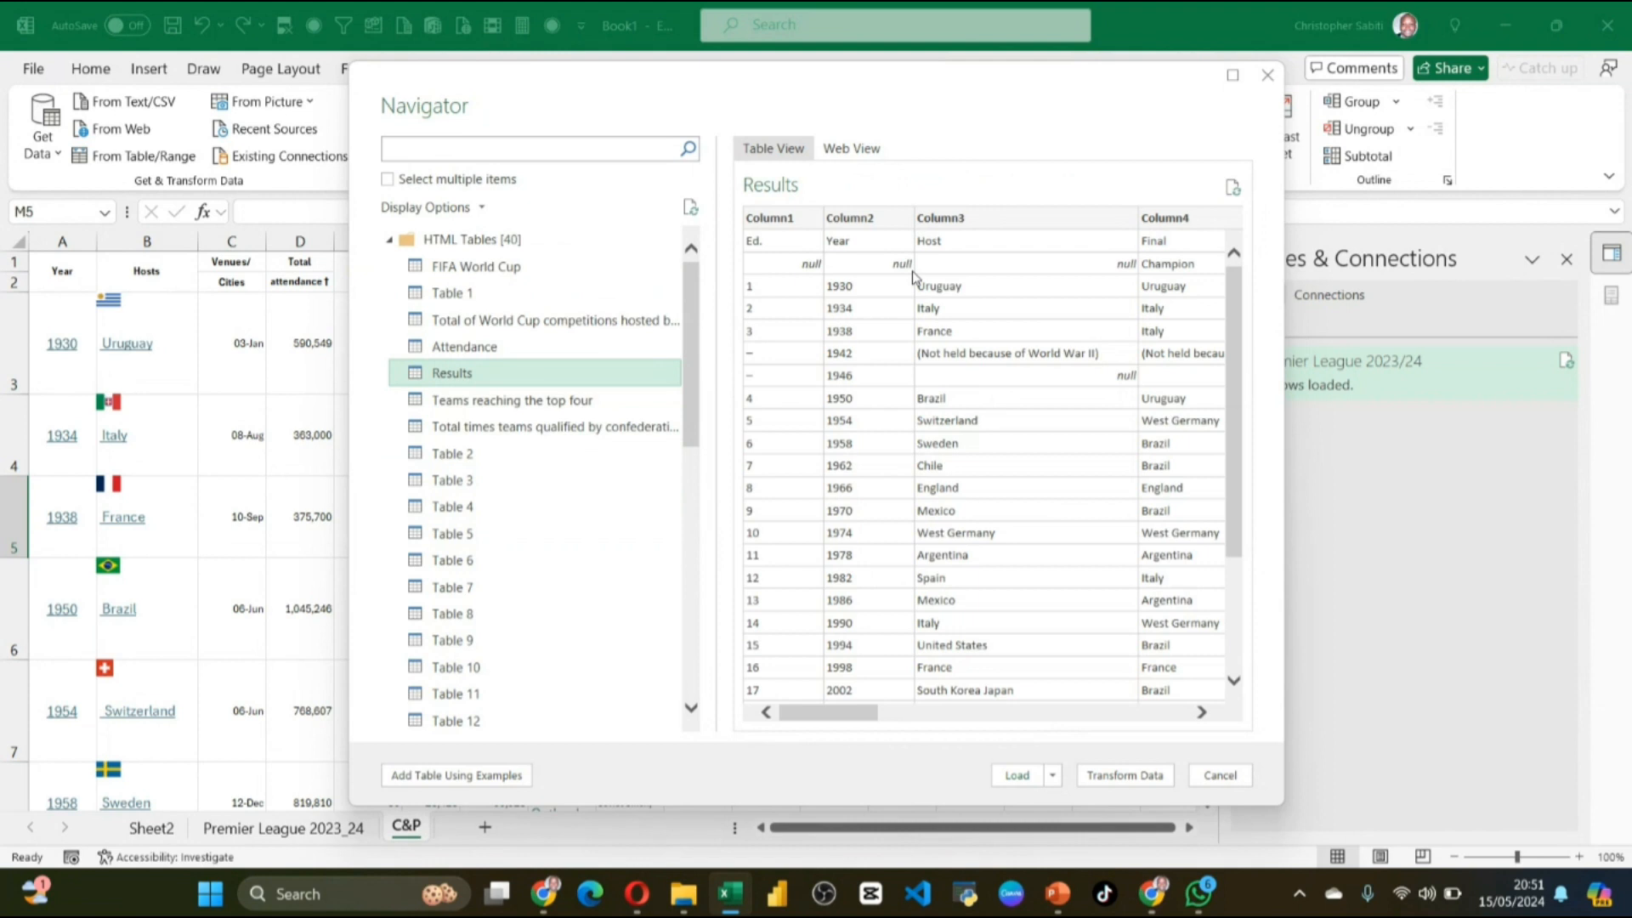
{"action": "left_click", "coordinate": [550, 402]}
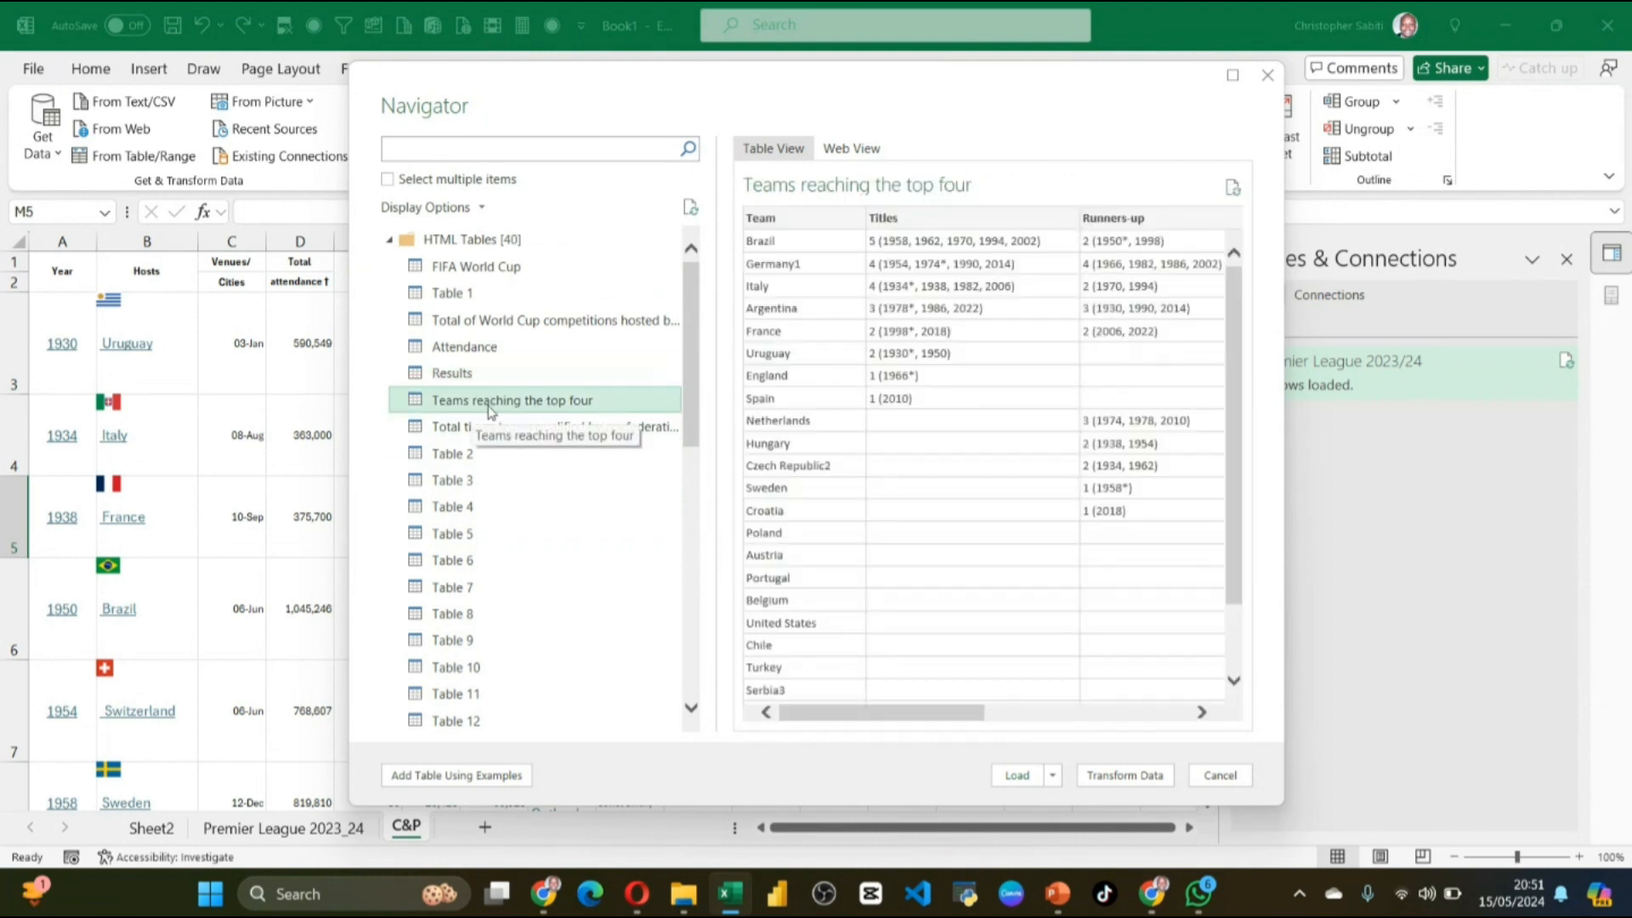
{"action": "scroll", "coordinate": [884, 448], "scroll_direction": "down", "scroll_amount": 2}
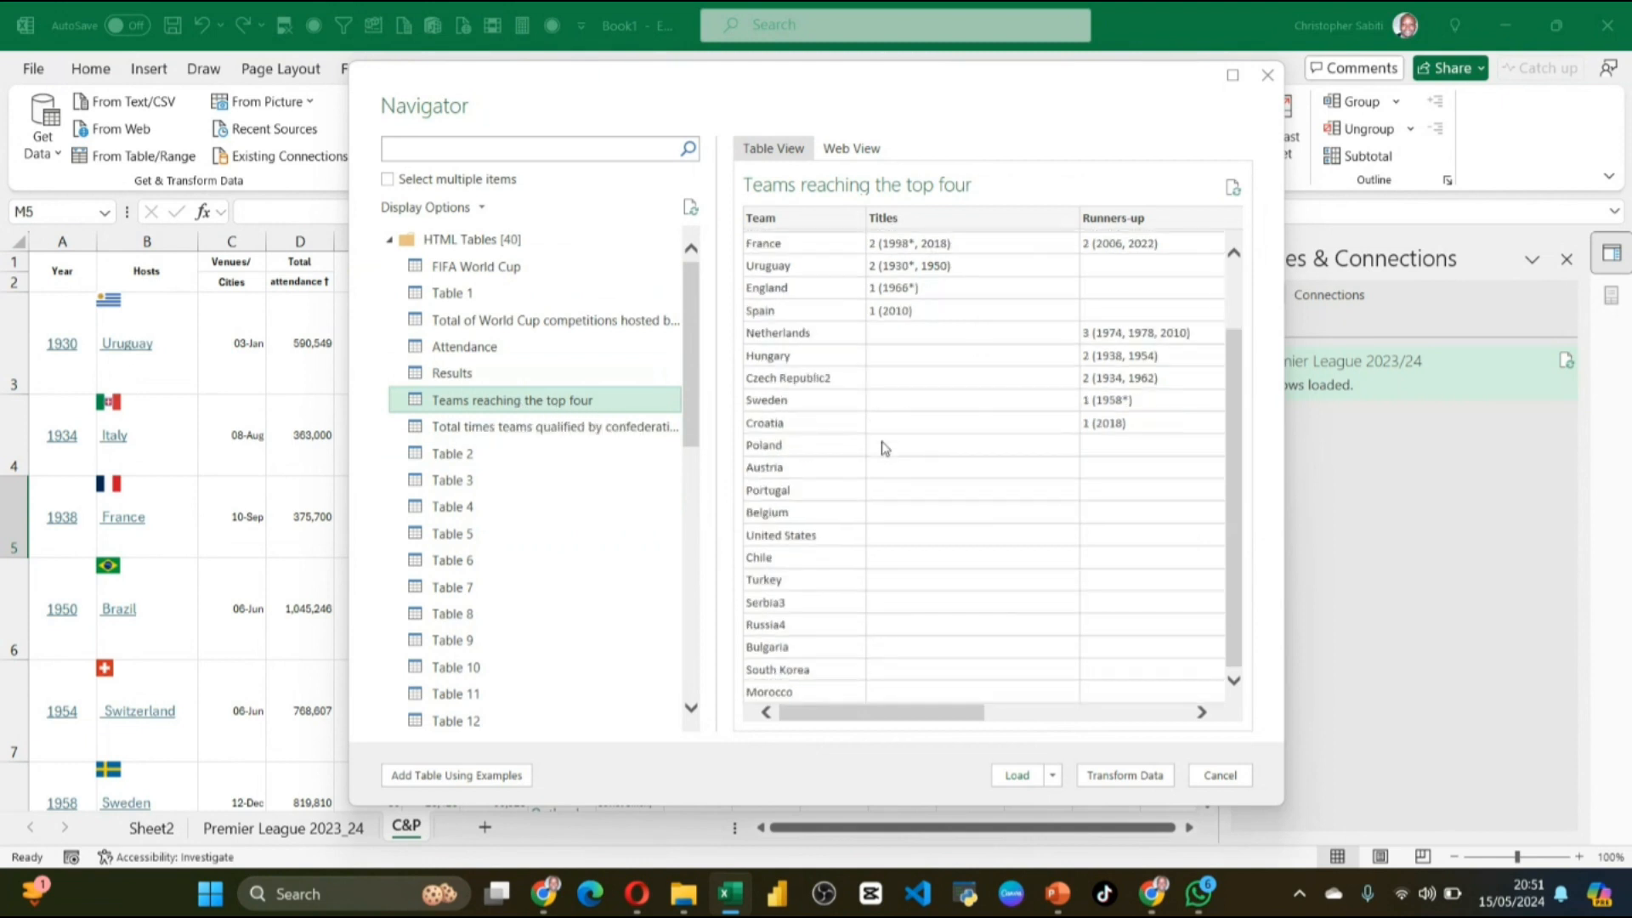
{"action": "scroll", "coordinate": [884, 447], "scroll_direction": "up", "scroll_amount": 2}
{"action": "left_click", "coordinate": [528, 430]}
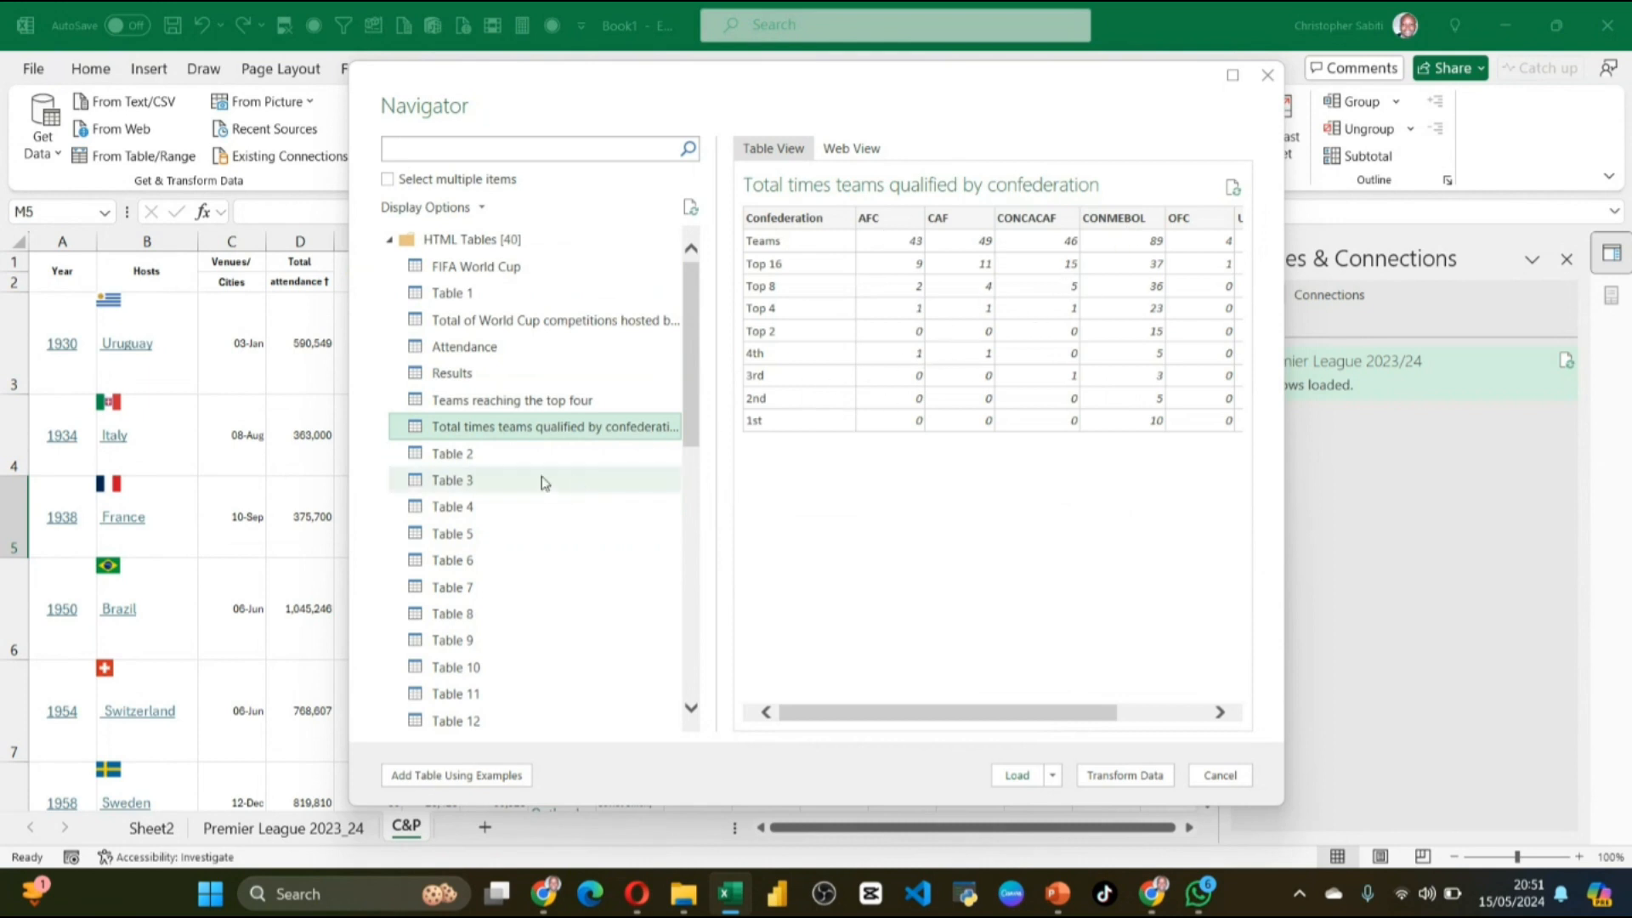
Step: Recheck the Attendance table, select Results instead, review its rows and columns, and open it for transformation in Power Query
{"action": "left_click", "coordinate": [470, 349]}
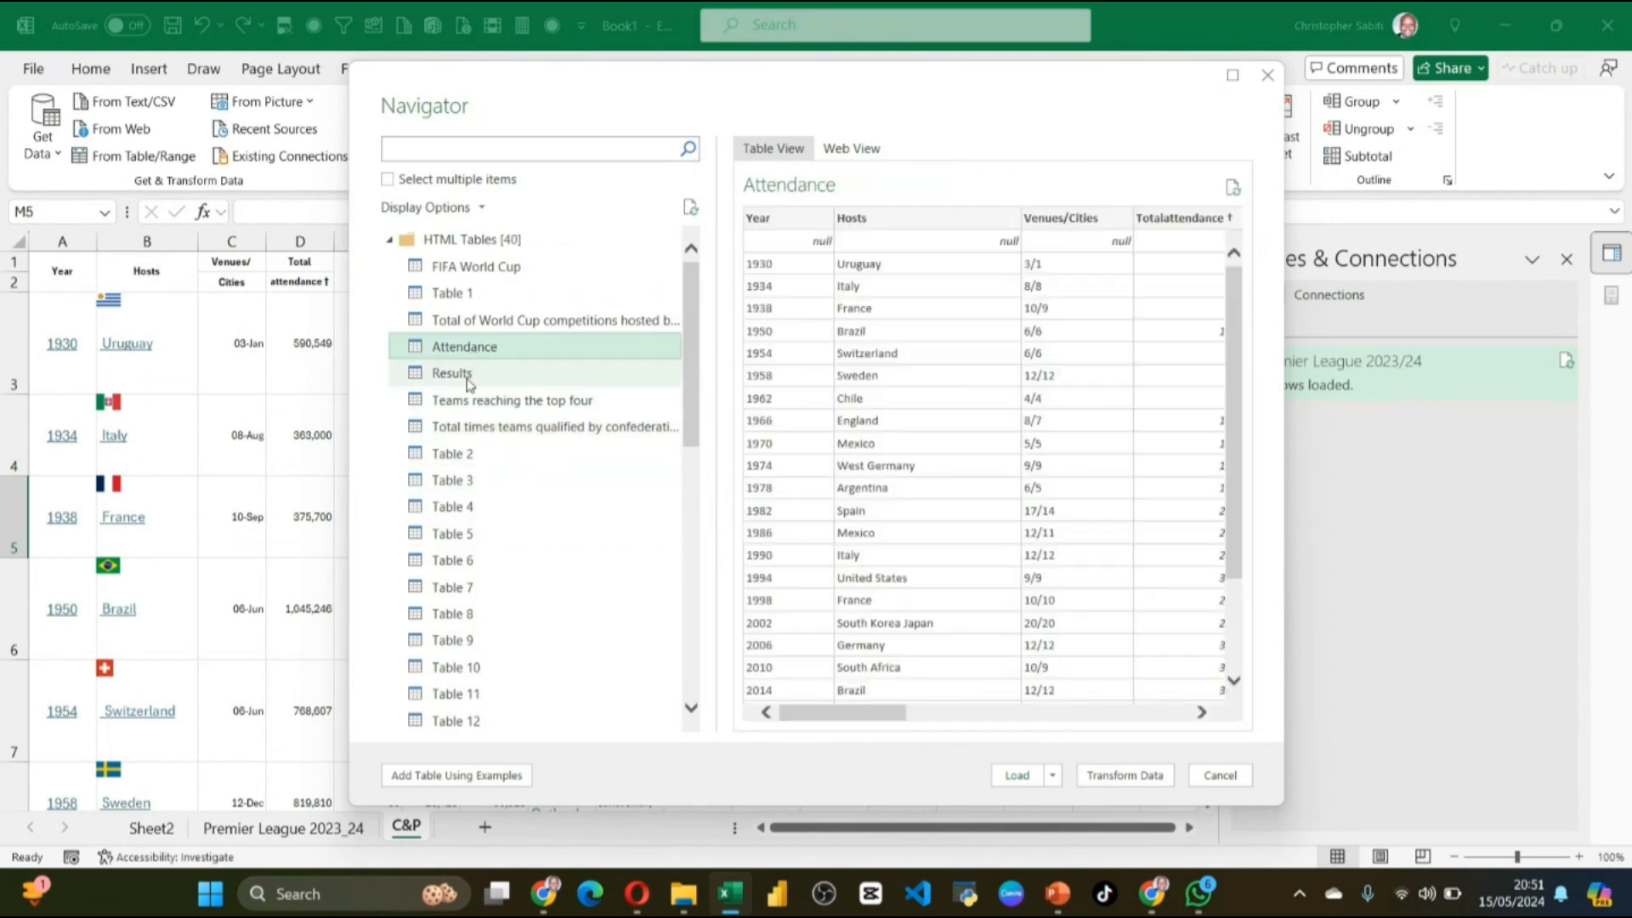
{"action": "left_click", "coordinate": [468, 379]}
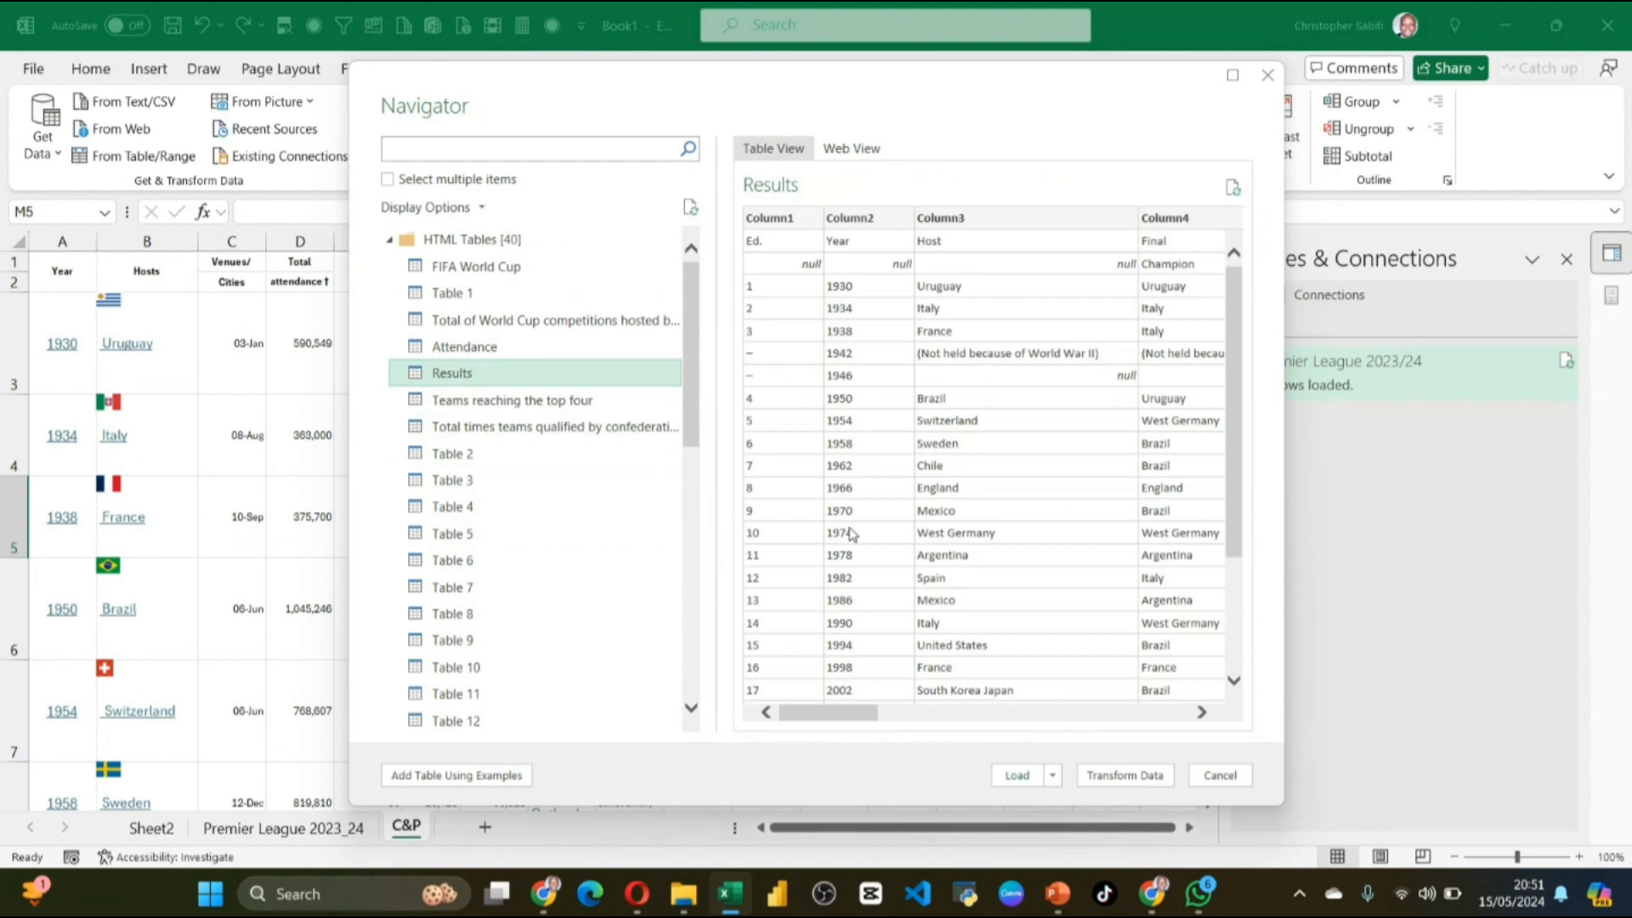
{"action": "scroll", "coordinate": [899, 542], "scroll_direction": "down", "scroll_amount": 3}
{"action": "scroll", "coordinate": [907, 570], "scroll_direction": "up", "scroll_amount": 3}
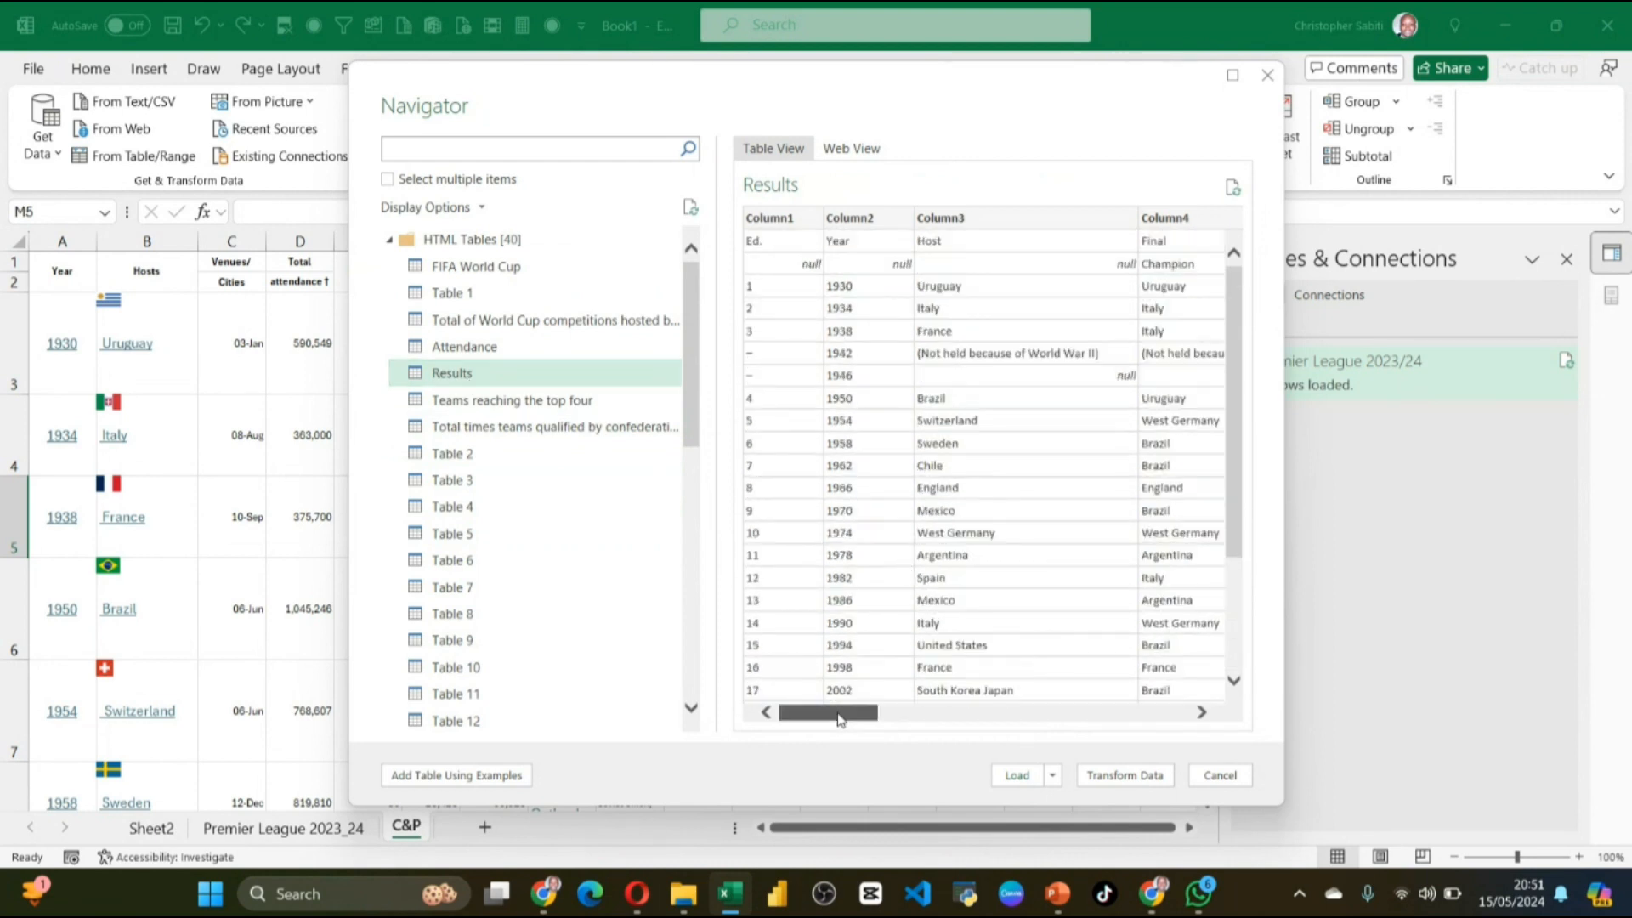
{"action": "mouse_move", "coordinate": [834, 714]}
{"action": "left_mouse_down"}
{"action": "mouse_move", "coordinate": [998, 721]}
{"action": "mouse_move", "coordinate": [816, 712]}
{"action": "left_mouse_up"}
{"action": "scroll", "coordinate": [1061, 465], "scroll_direction": "down", "scroll_amount": 3}
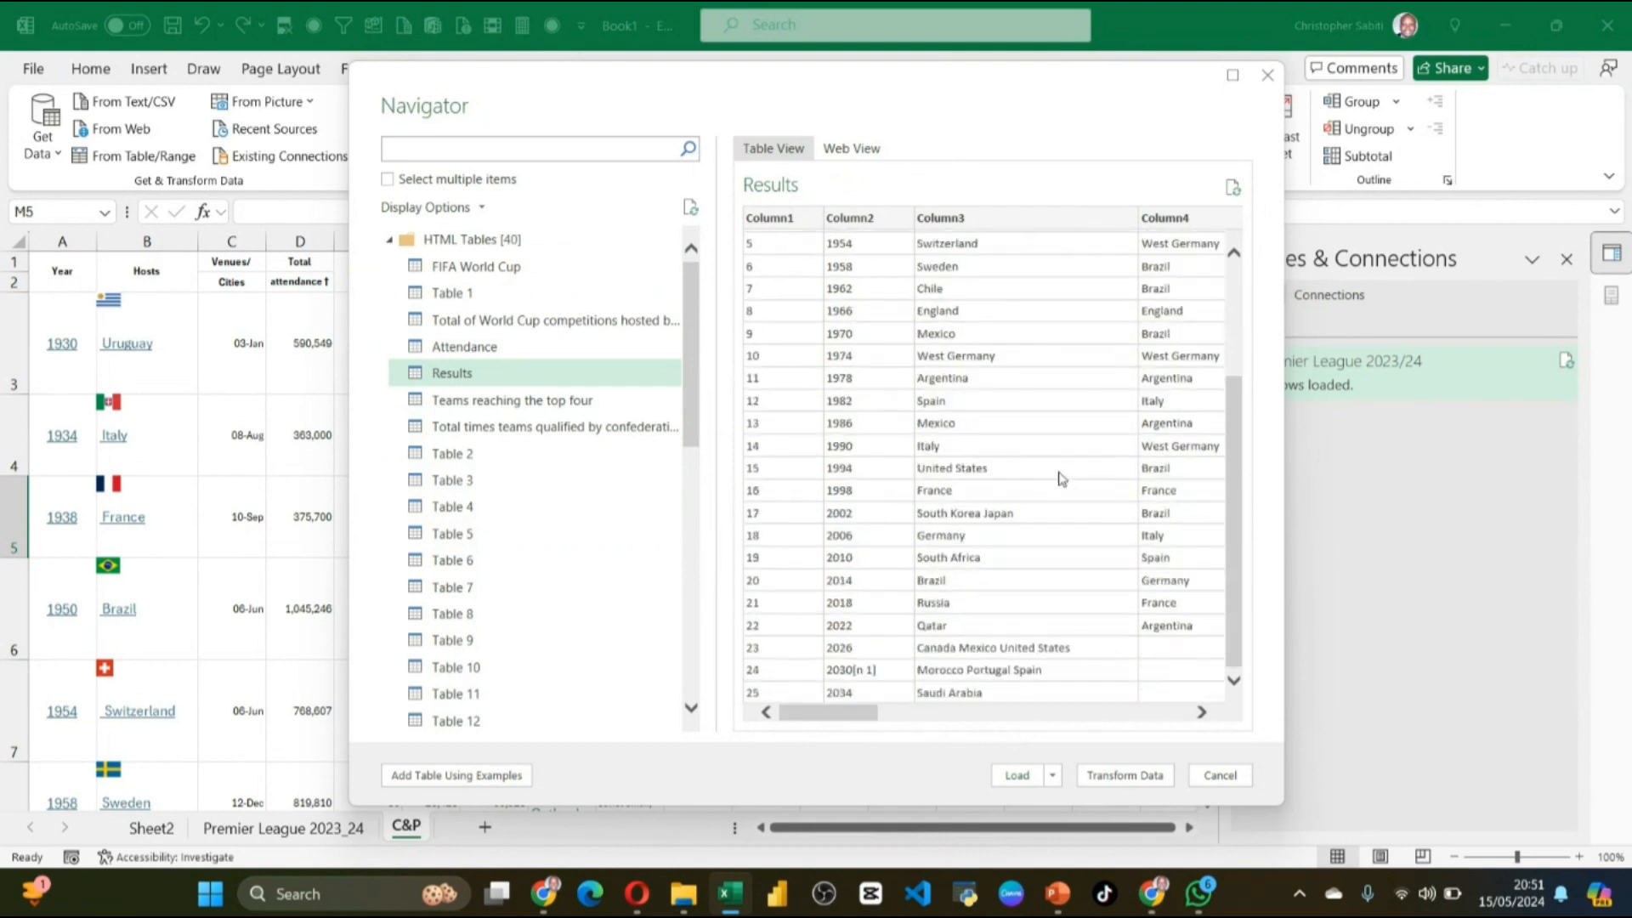
{"action": "scroll", "coordinate": [1077, 579], "scroll_direction": "up", "scroll_amount": 3}
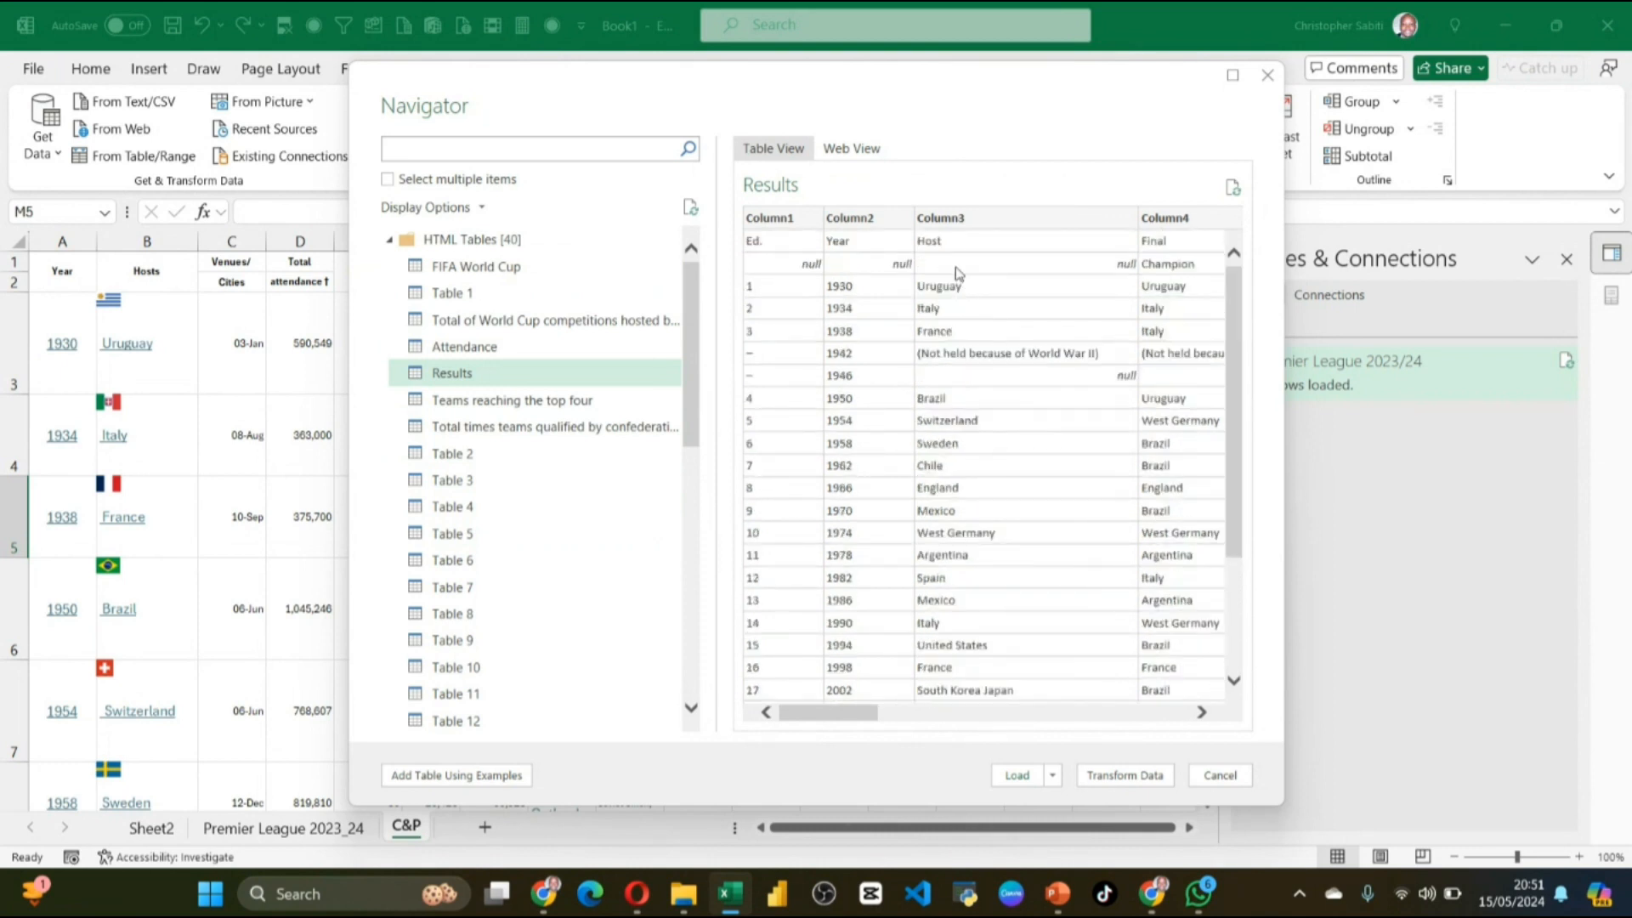
{"action": "scroll", "coordinate": [950, 542], "scroll_direction": "down", "scroll_amount": 3}
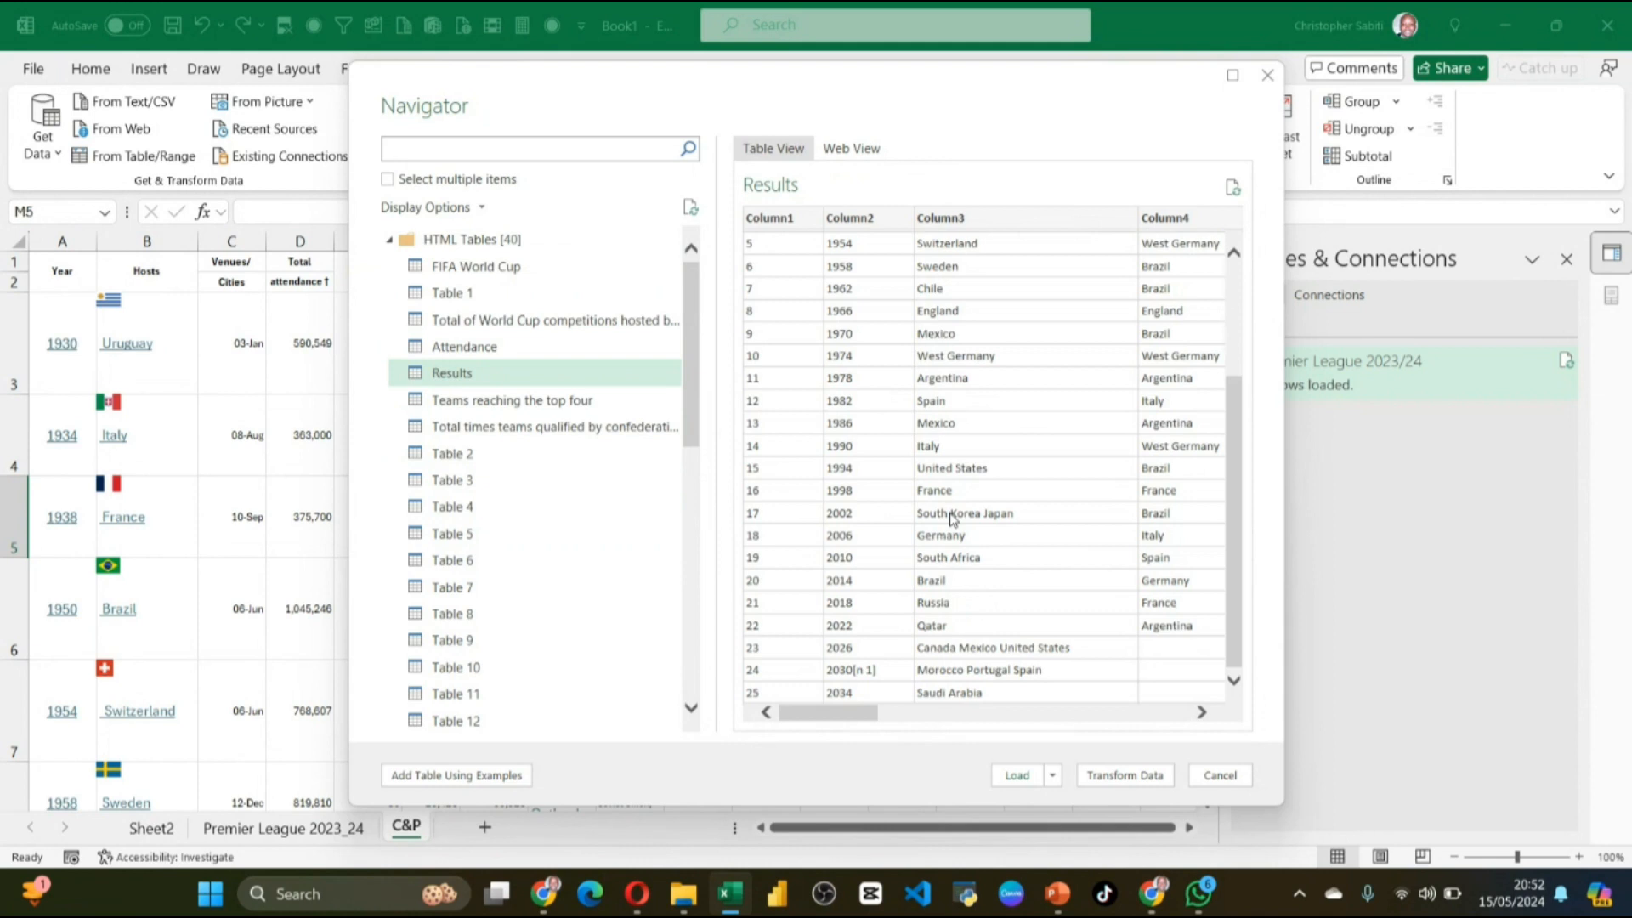
{"action": "left_click_drag", "start_coordinate": [873, 714], "coordinate": [1094, 735]}
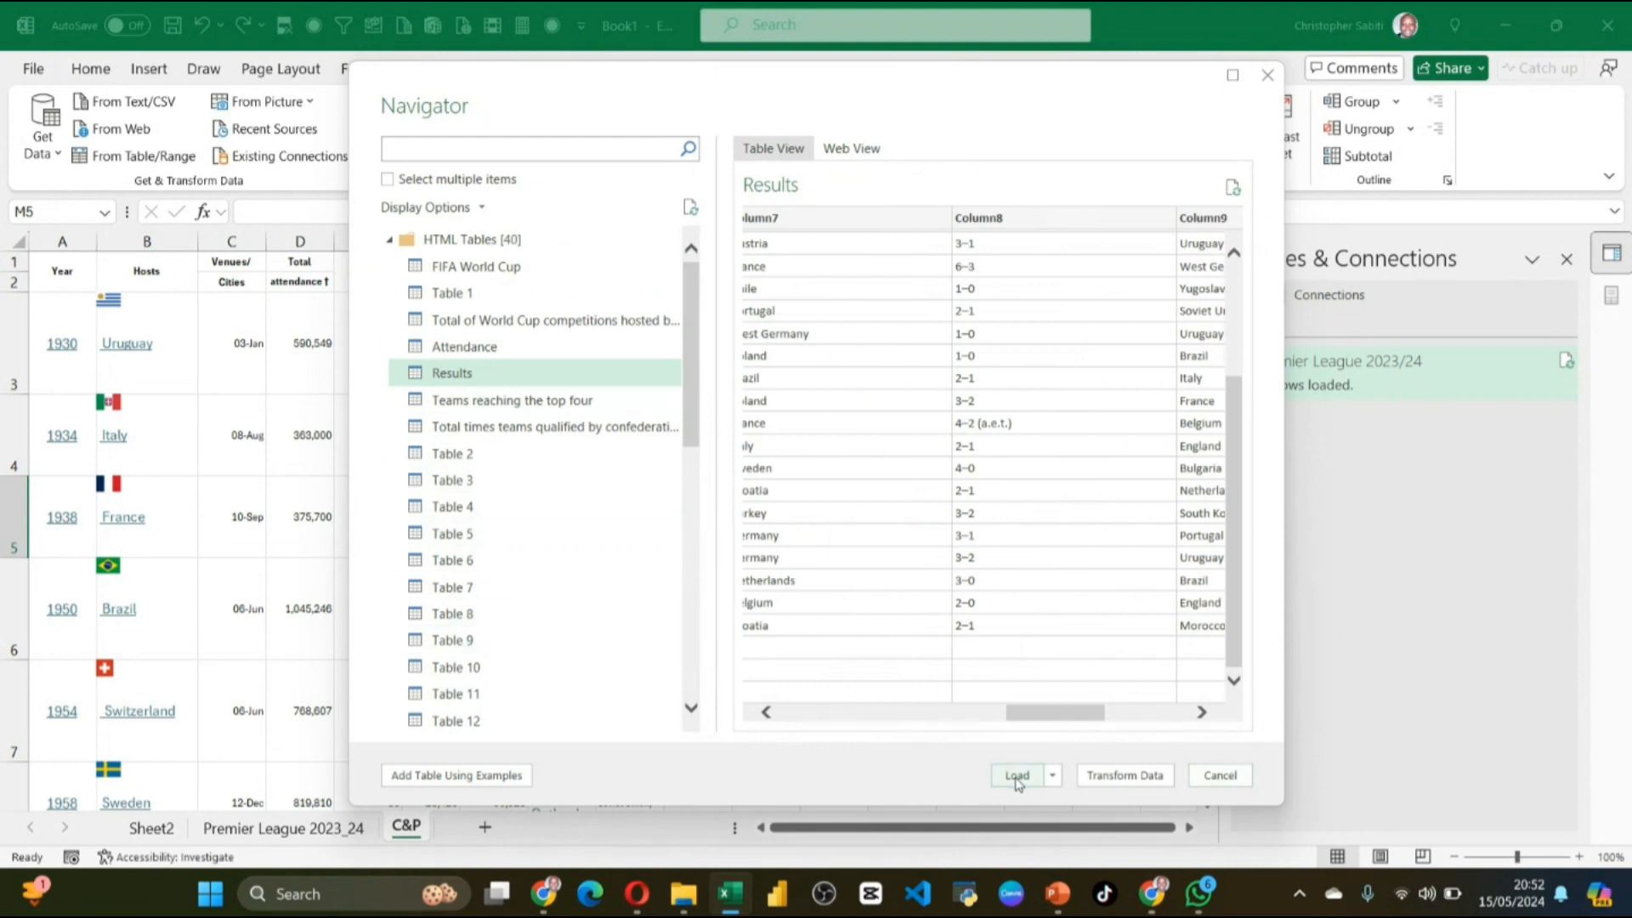
{"action": "left_click", "coordinate": [1137, 776]}
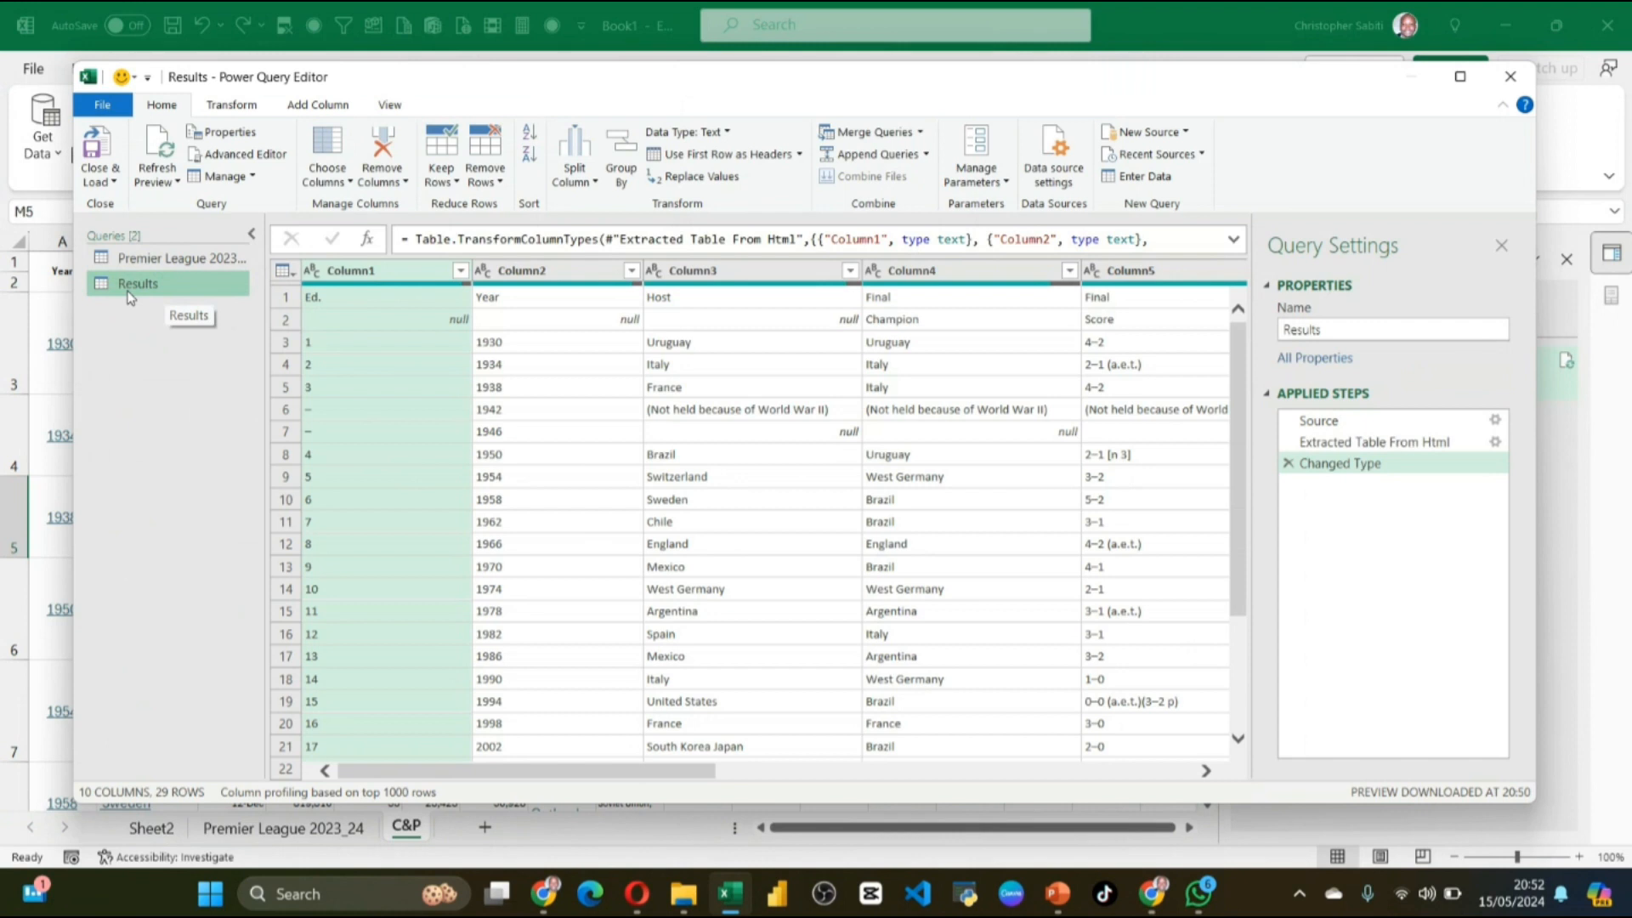
Step: Rename the Results query as WorldCup Results
{"action": "left_click_drag", "start_coordinate": [1367, 329], "coordinate": [1213, 346]}
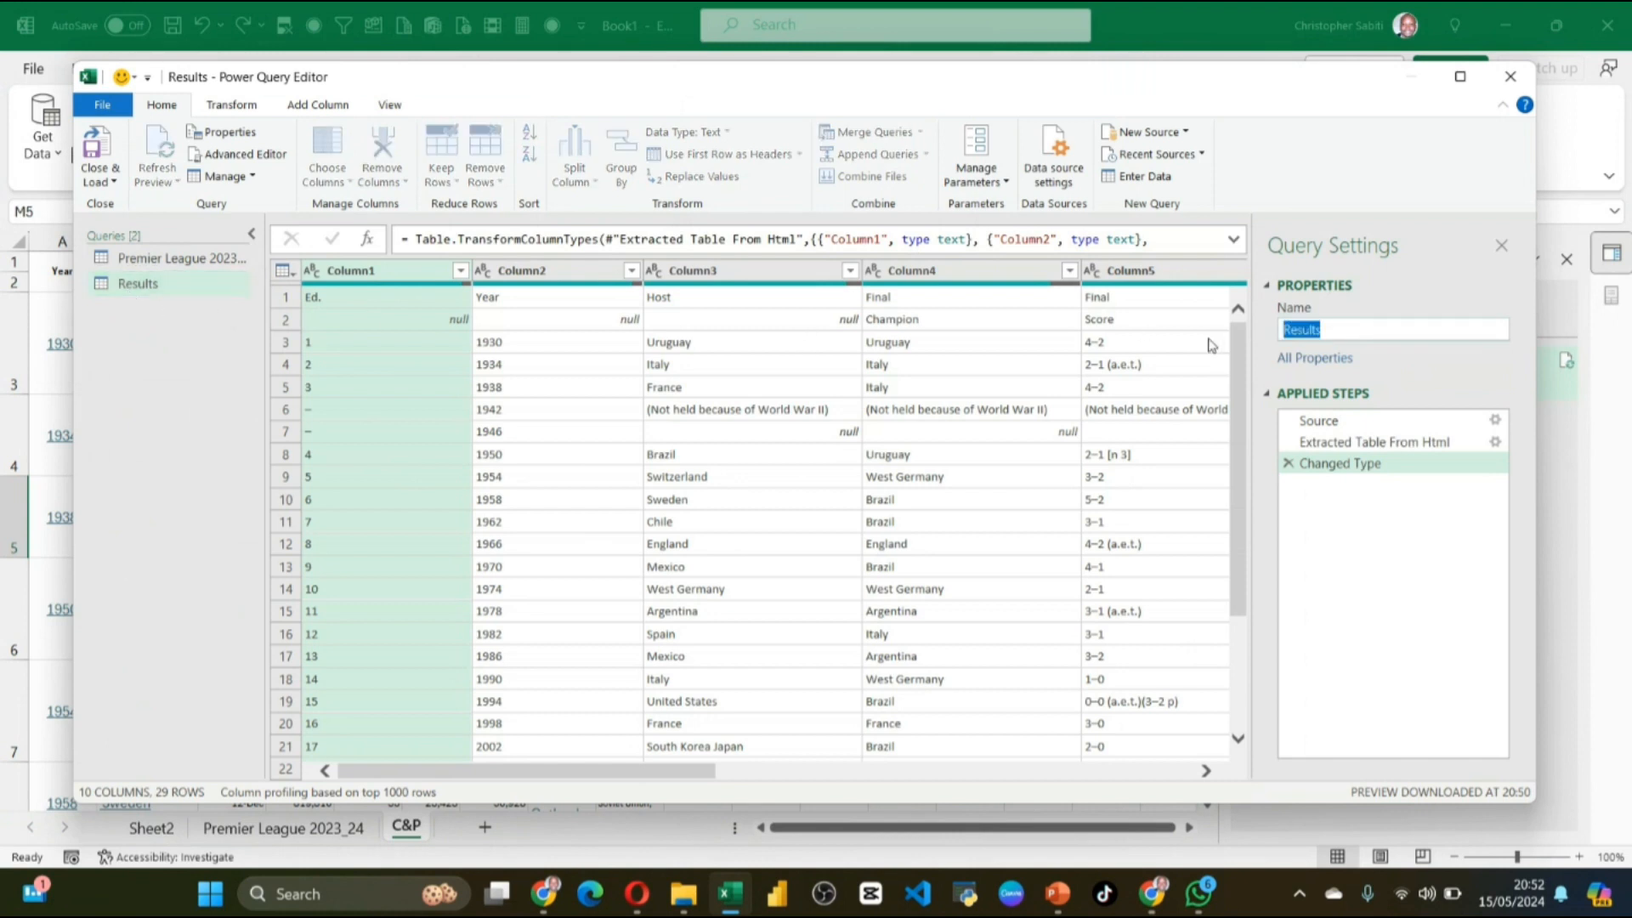
{"action": "left_click", "coordinate": [1291, 332]}
{"action": "type", "text": "WorldCup Res"}
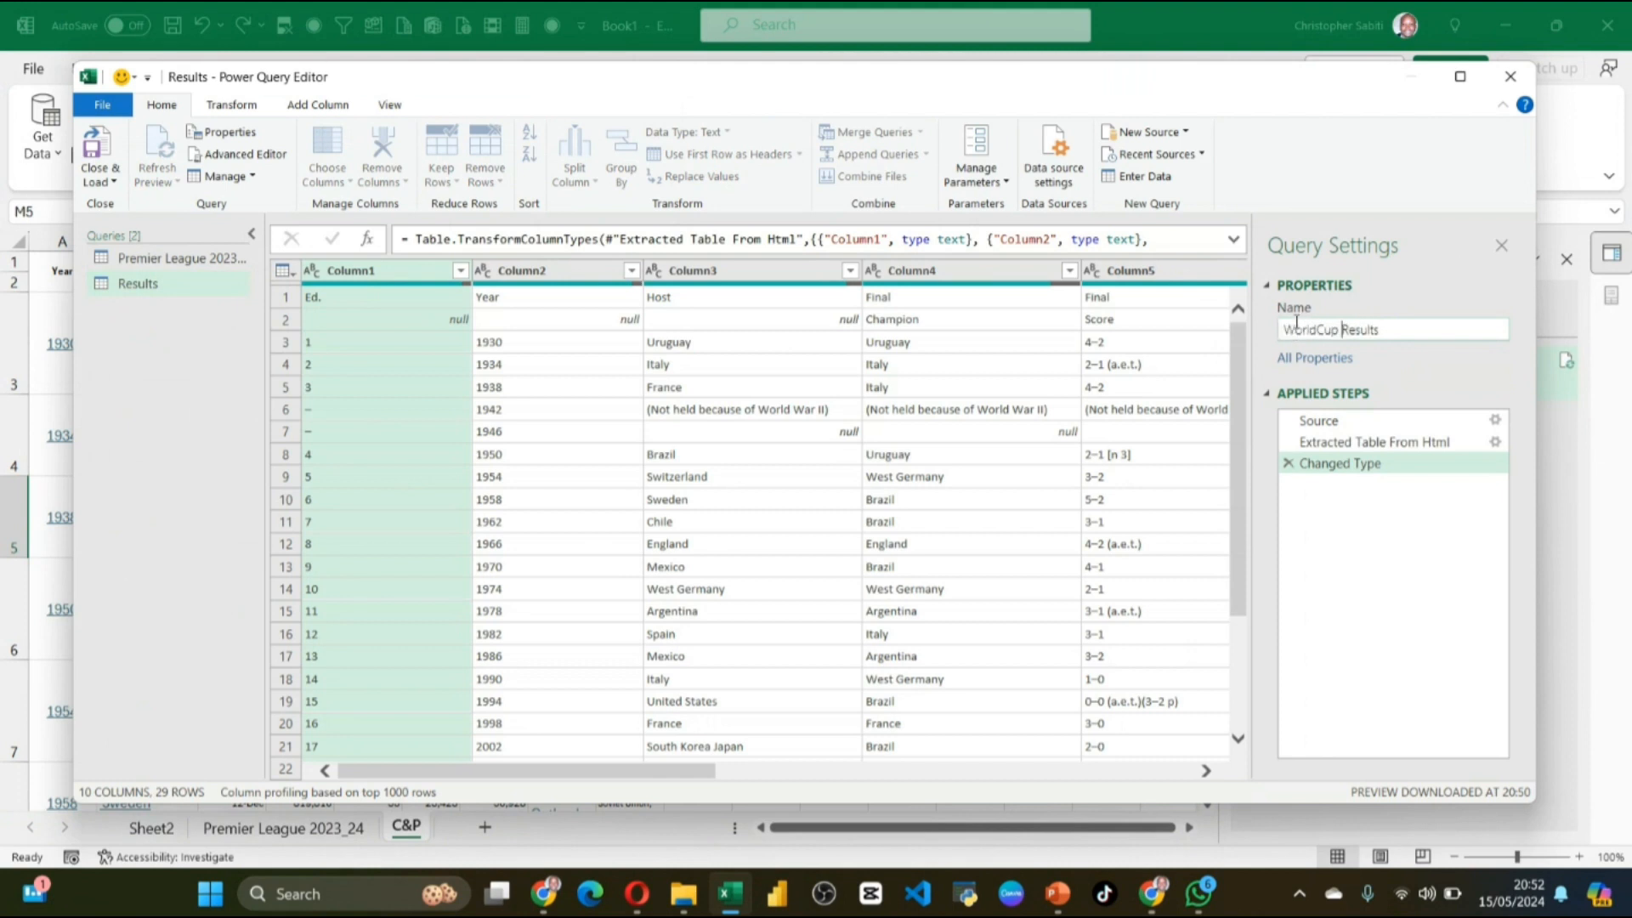
{"action": "type", "text": "ults"}
{"action": "key", "text": "shift+End"}
{"action": "key", "text": "Delete"}
{"action": "key", "text": "Return"}
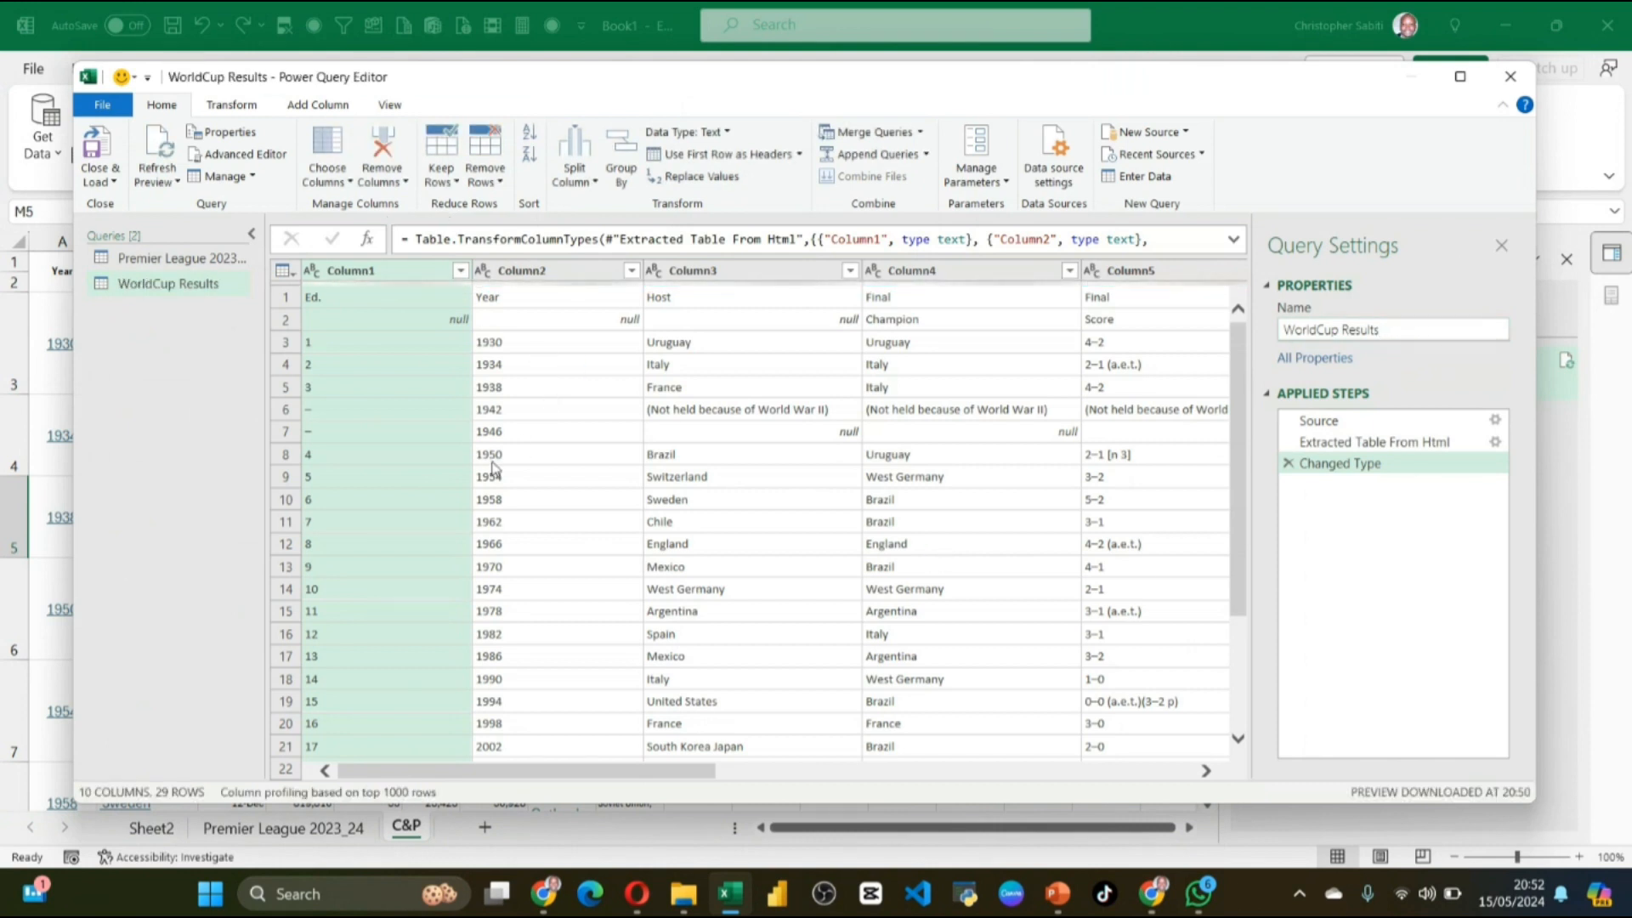
Step: Compare the Premier League query with WorldCup Results and look through all rows of the World Cup data
{"action": "scroll", "coordinate": [502, 459], "scroll_direction": "down", "scroll_amount": 3}
{"action": "scroll", "coordinate": [499, 481], "scroll_direction": "up", "scroll_amount": 3}
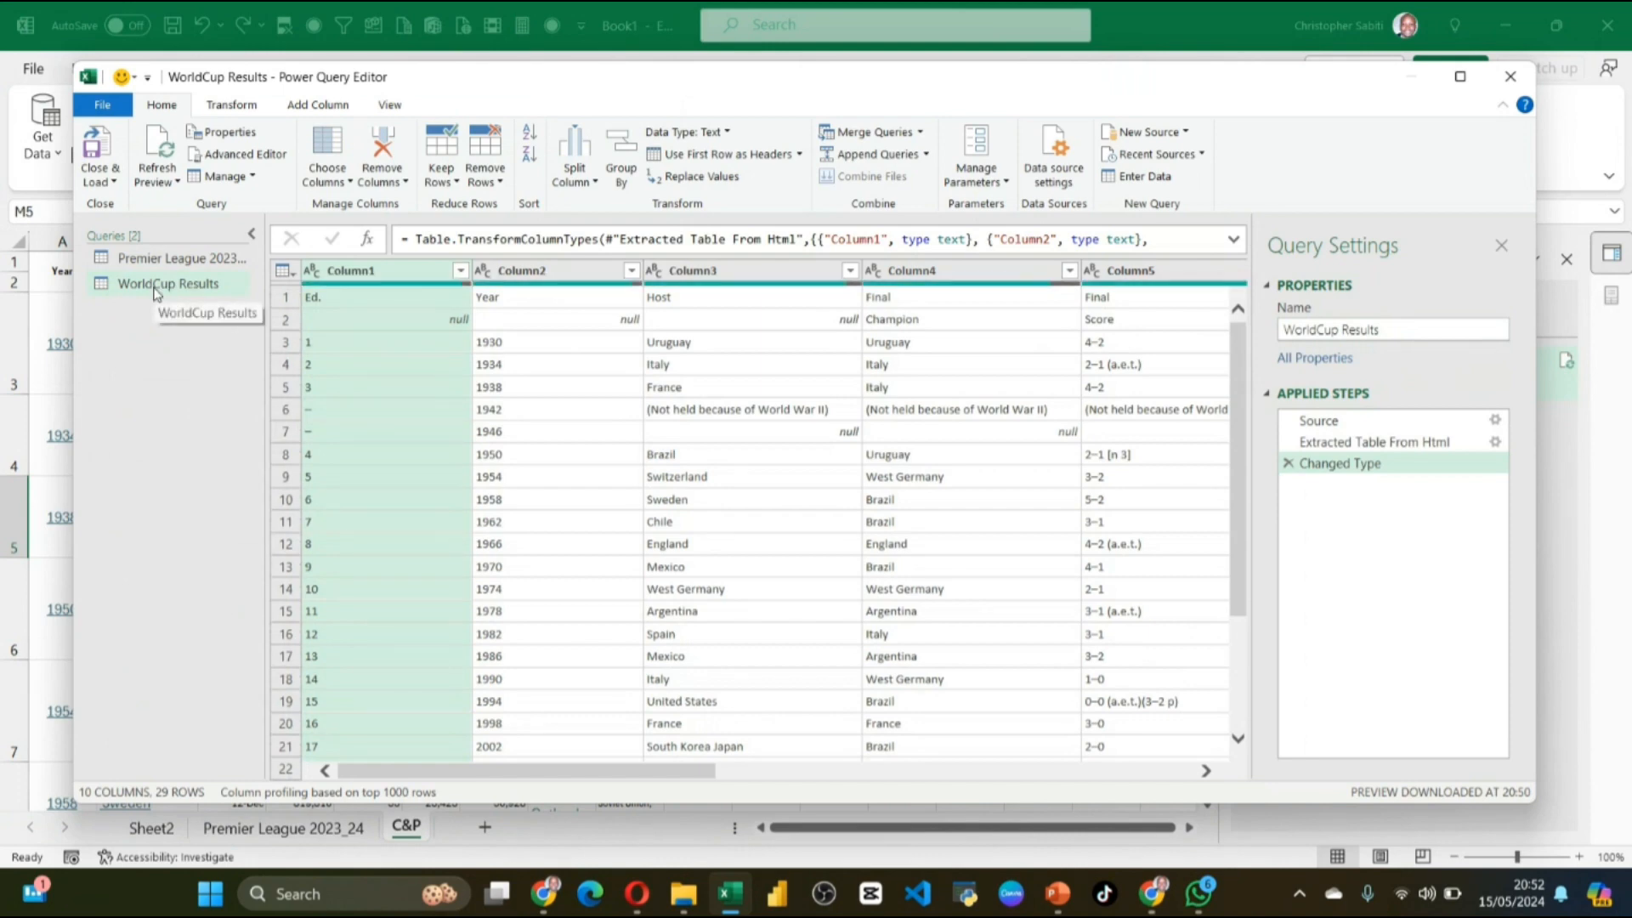
{"action": "left_click", "coordinate": [166, 257]}
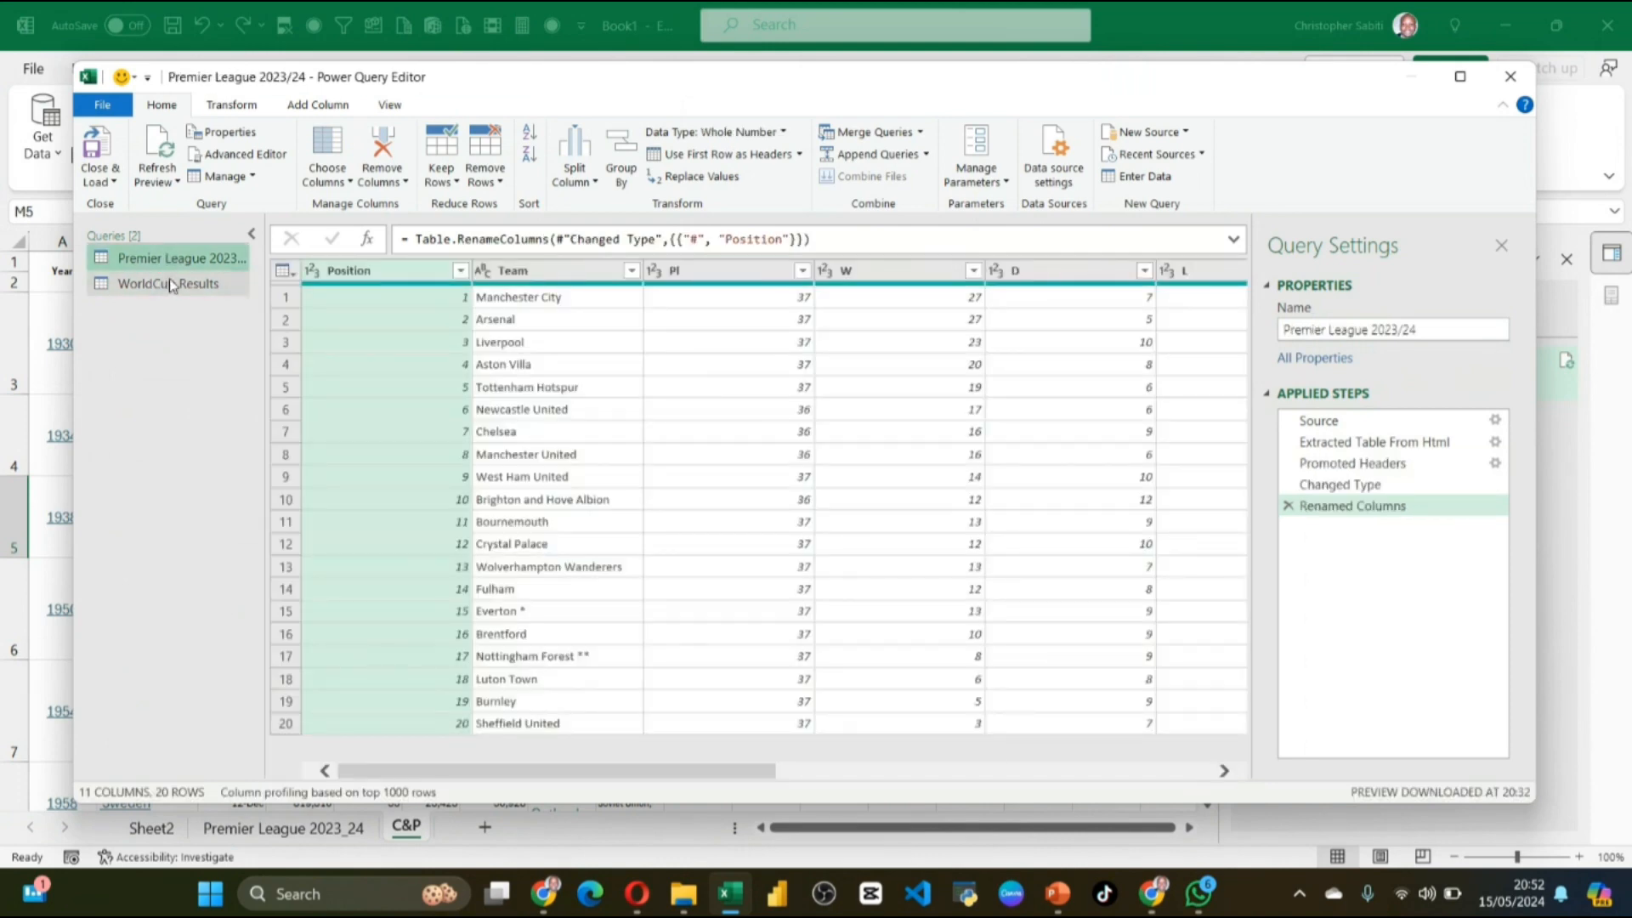
{"action": "left_click", "coordinate": [170, 283]}
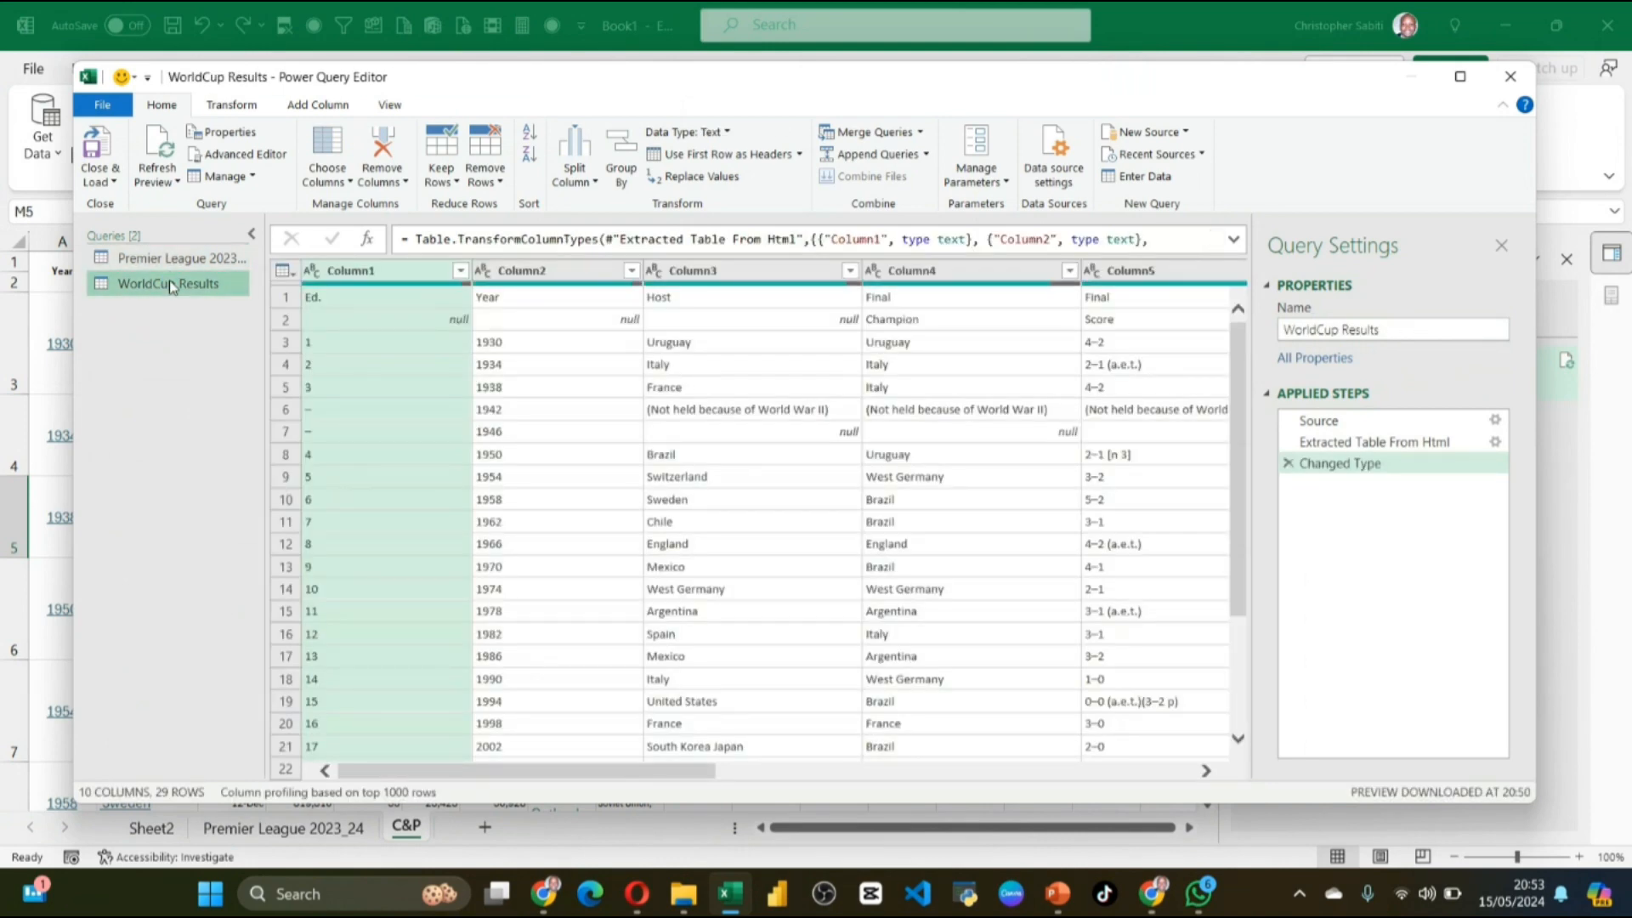
{"action": "scroll", "coordinate": [961, 587], "scroll_direction": "down", "scroll_amount": 3}
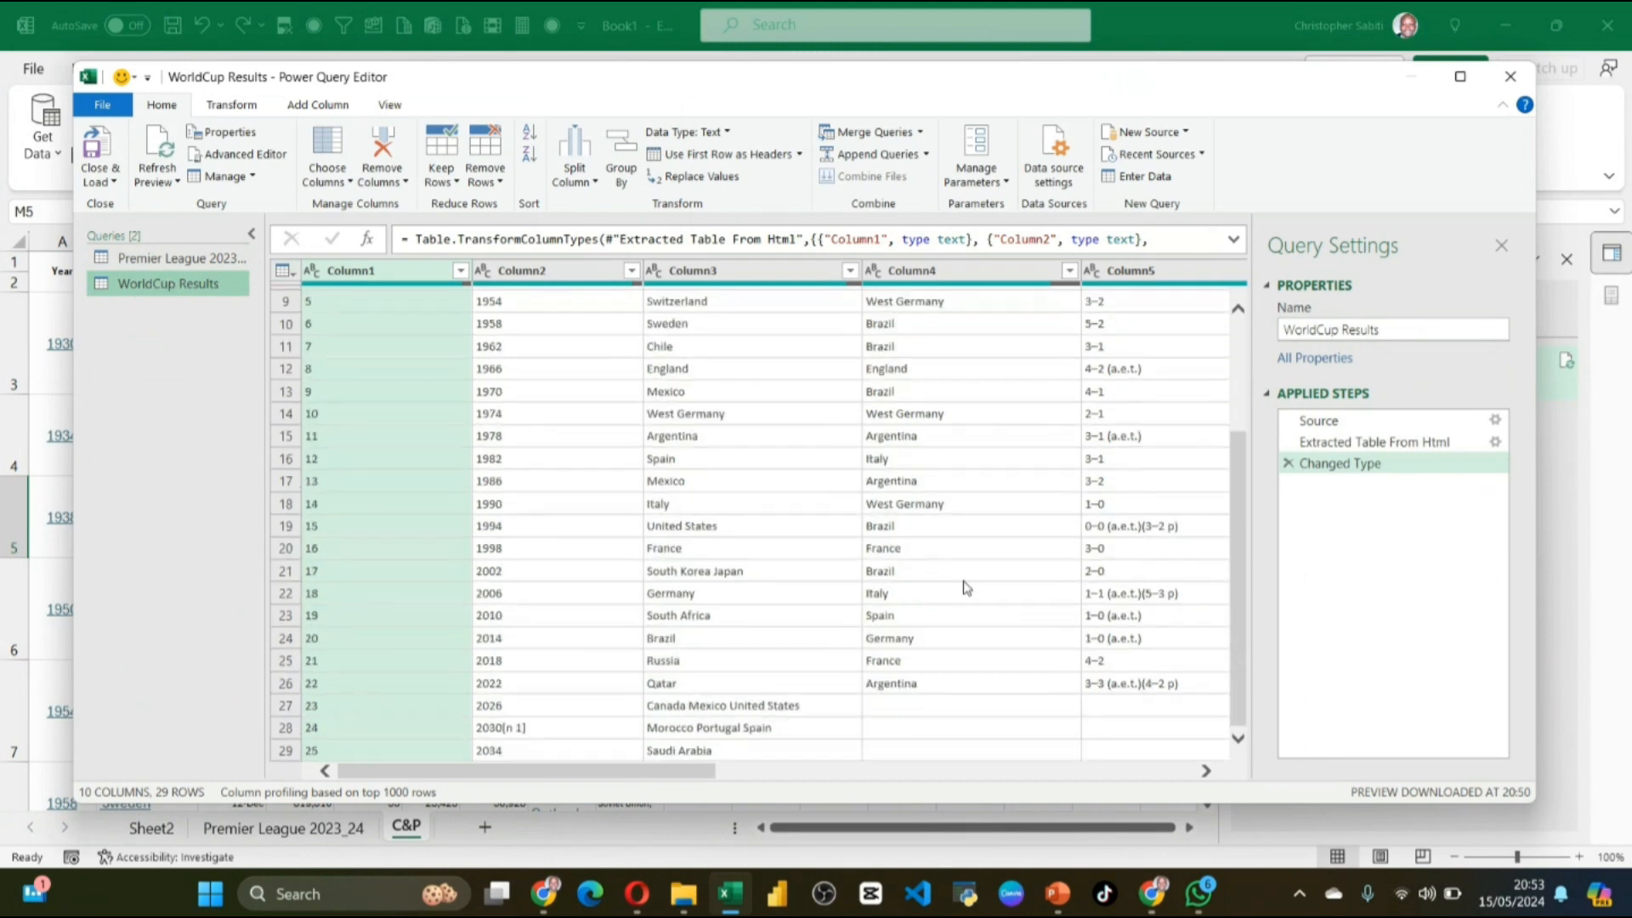
{"action": "scroll", "coordinate": [973, 578], "scroll_direction": "up", "scroll_amount": 3}
{"action": "scroll", "coordinate": [969, 569], "scroll_direction": "down", "scroll_amount": 3}
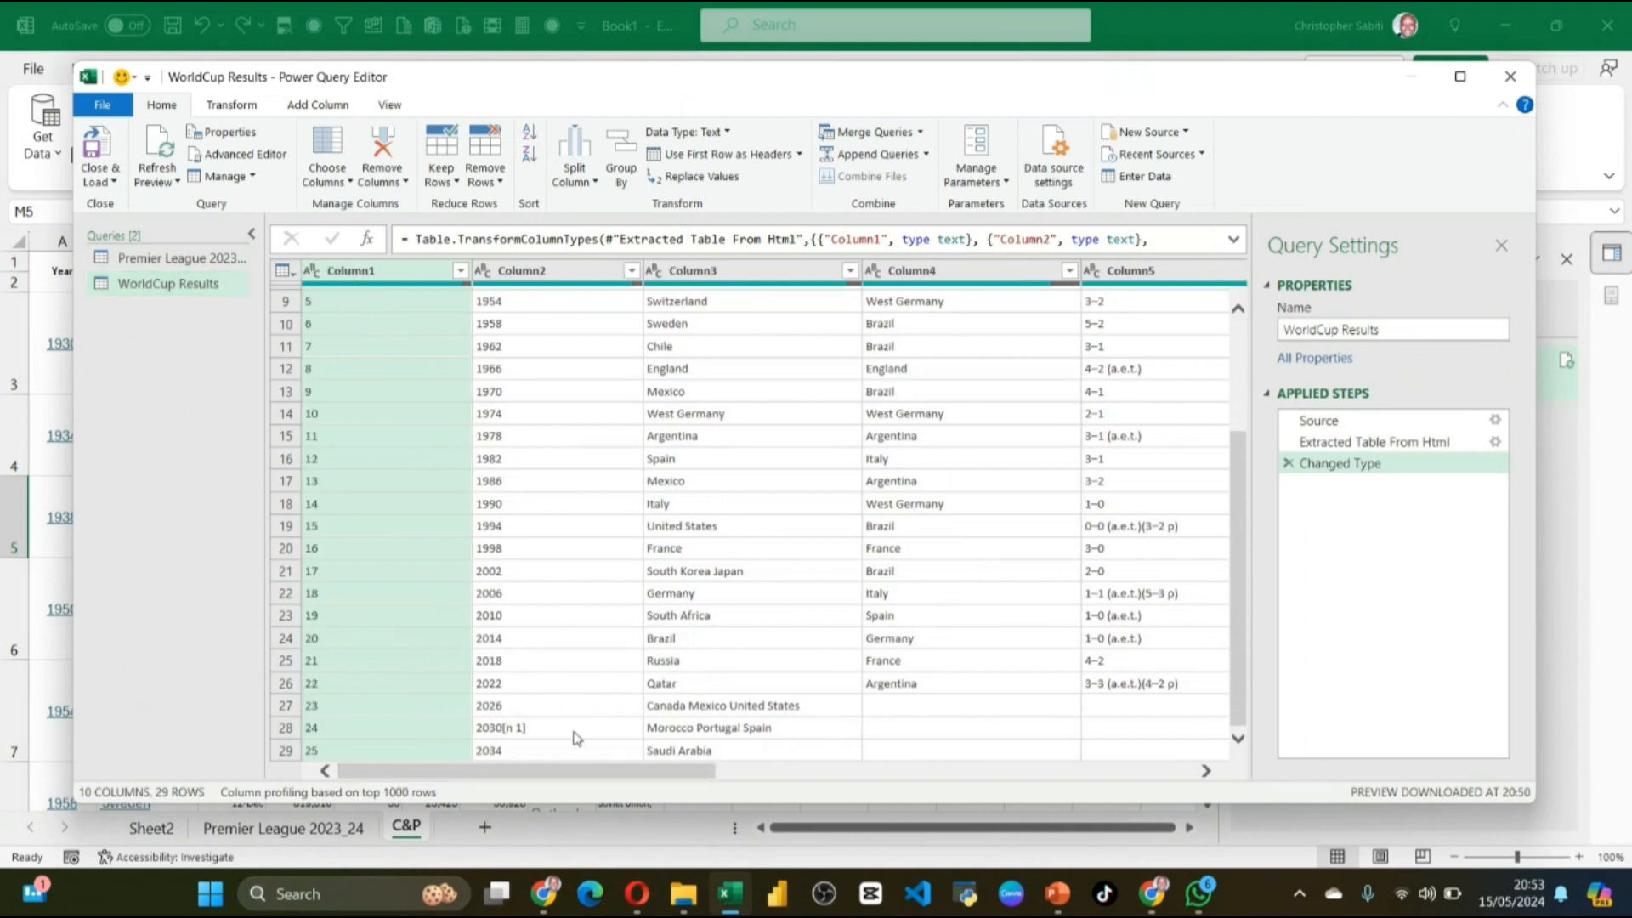
{"action": "scroll", "coordinate": [528, 394], "scroll_direction": "up", "scroll_amount": 3}
Step: Examine the first two rows of WorldCup Results, including their null and Champion cells, across to Column7
{"action": "left_click", "coordinate": [650, 323]}
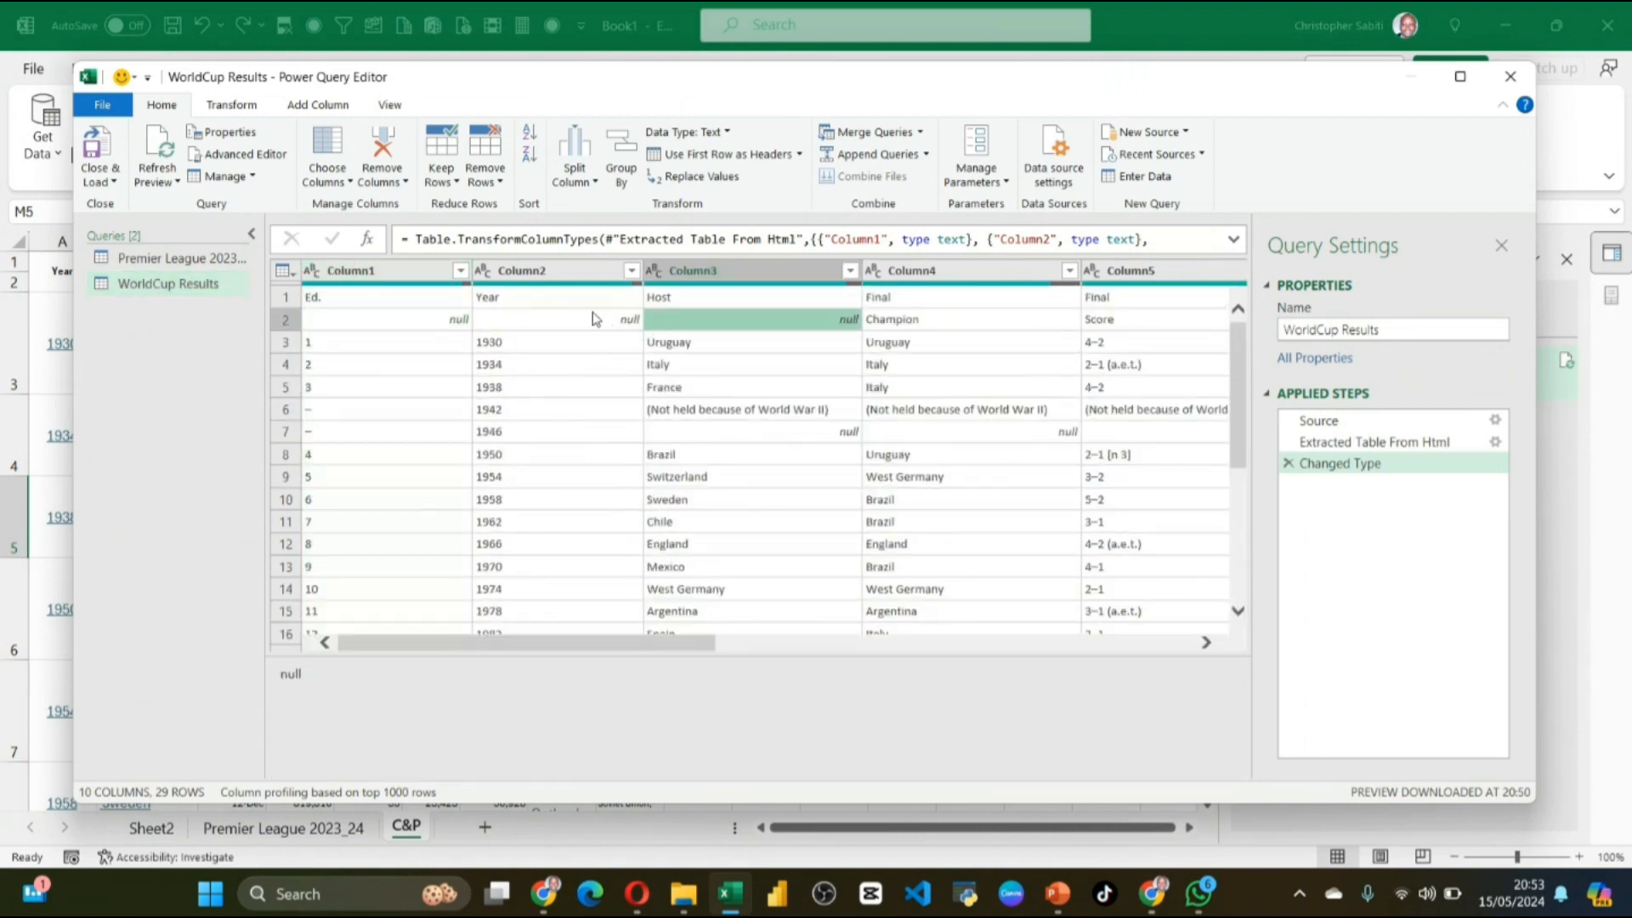
{"action": "left_click", "coordinate": [342, 303]}
{"action": "left_click", "coordinate": [915, 325]}
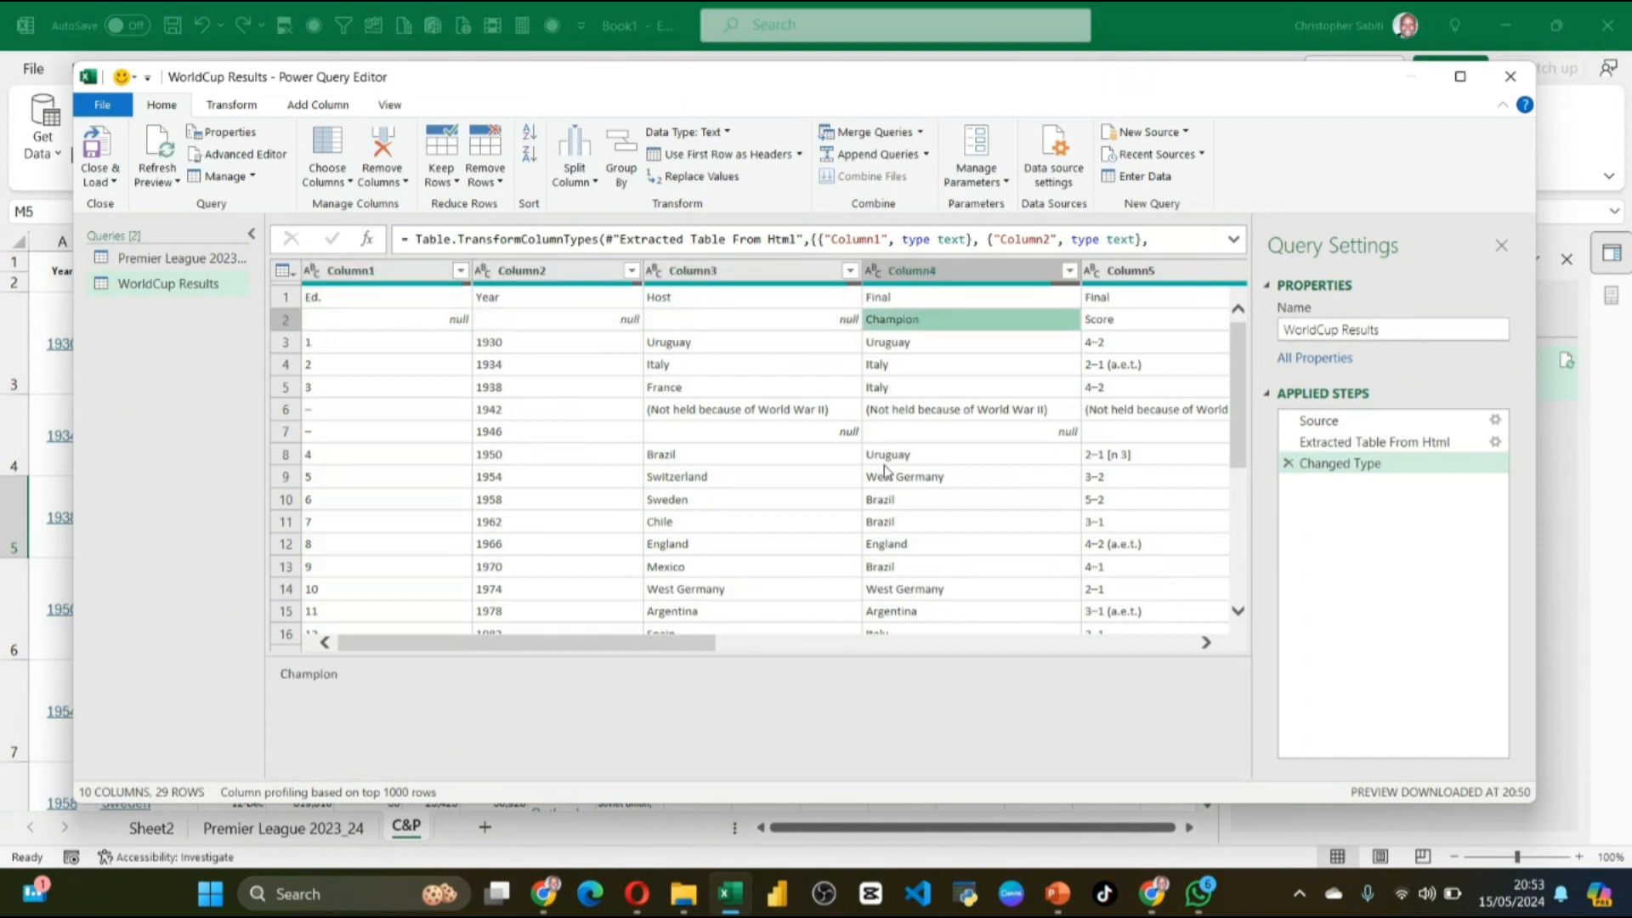
{"action": "left_click_drag", "start_coordinate": [672, 644], "coordinate": [879, 638]}
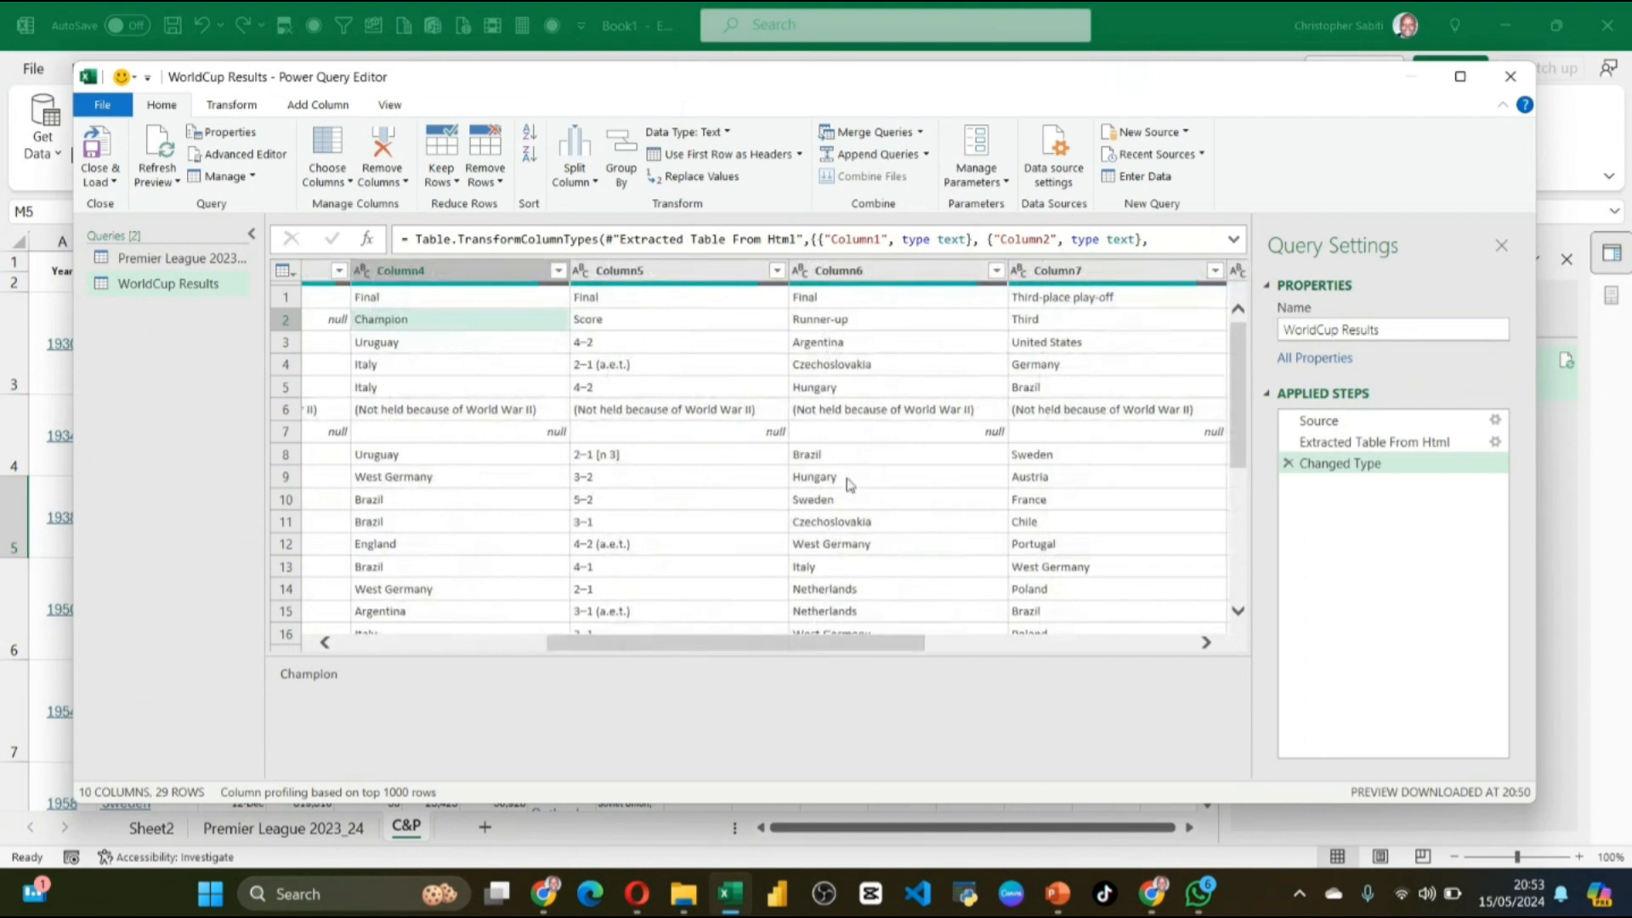
Step: Check the labels in the first two rows of WorldCup Results and promote the first row to column headers
{"action": "left_click", "coordinate": [602, 302]}
{"action": "left_click", "coordinate": [603, 324]}
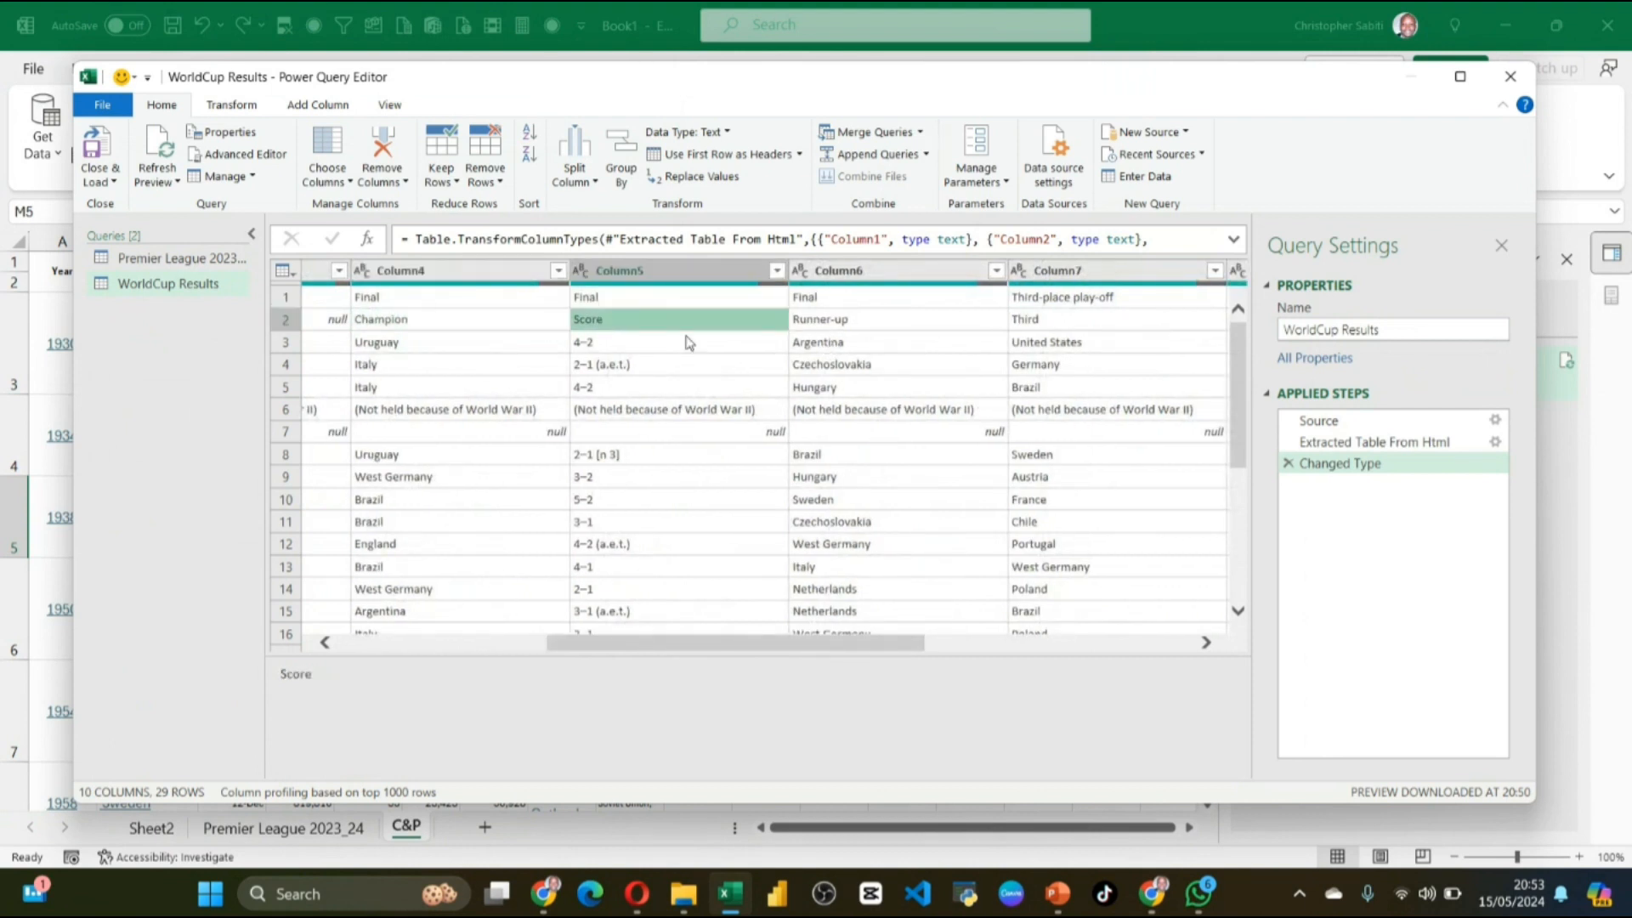
{"action": "left_click", "coordinate": [850, 317]}
{"action": "left_click", "coordinate": [1069, 299]}
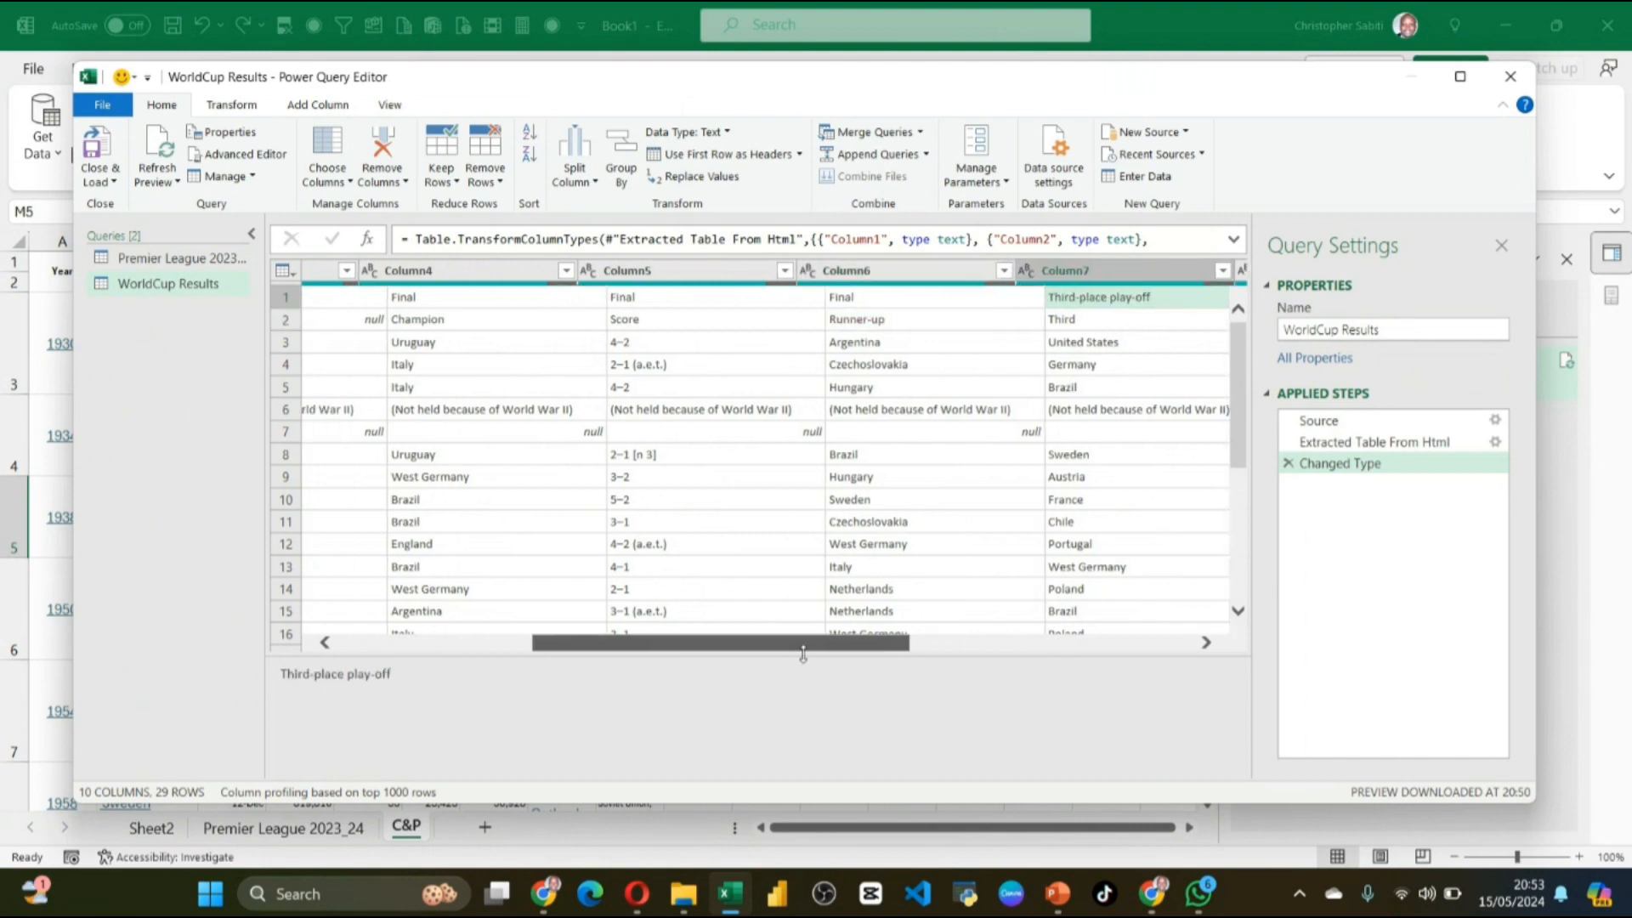
{"action": "left_click_drag", "start_coordinate": [864, 646], "coordinate": [654, 646]}
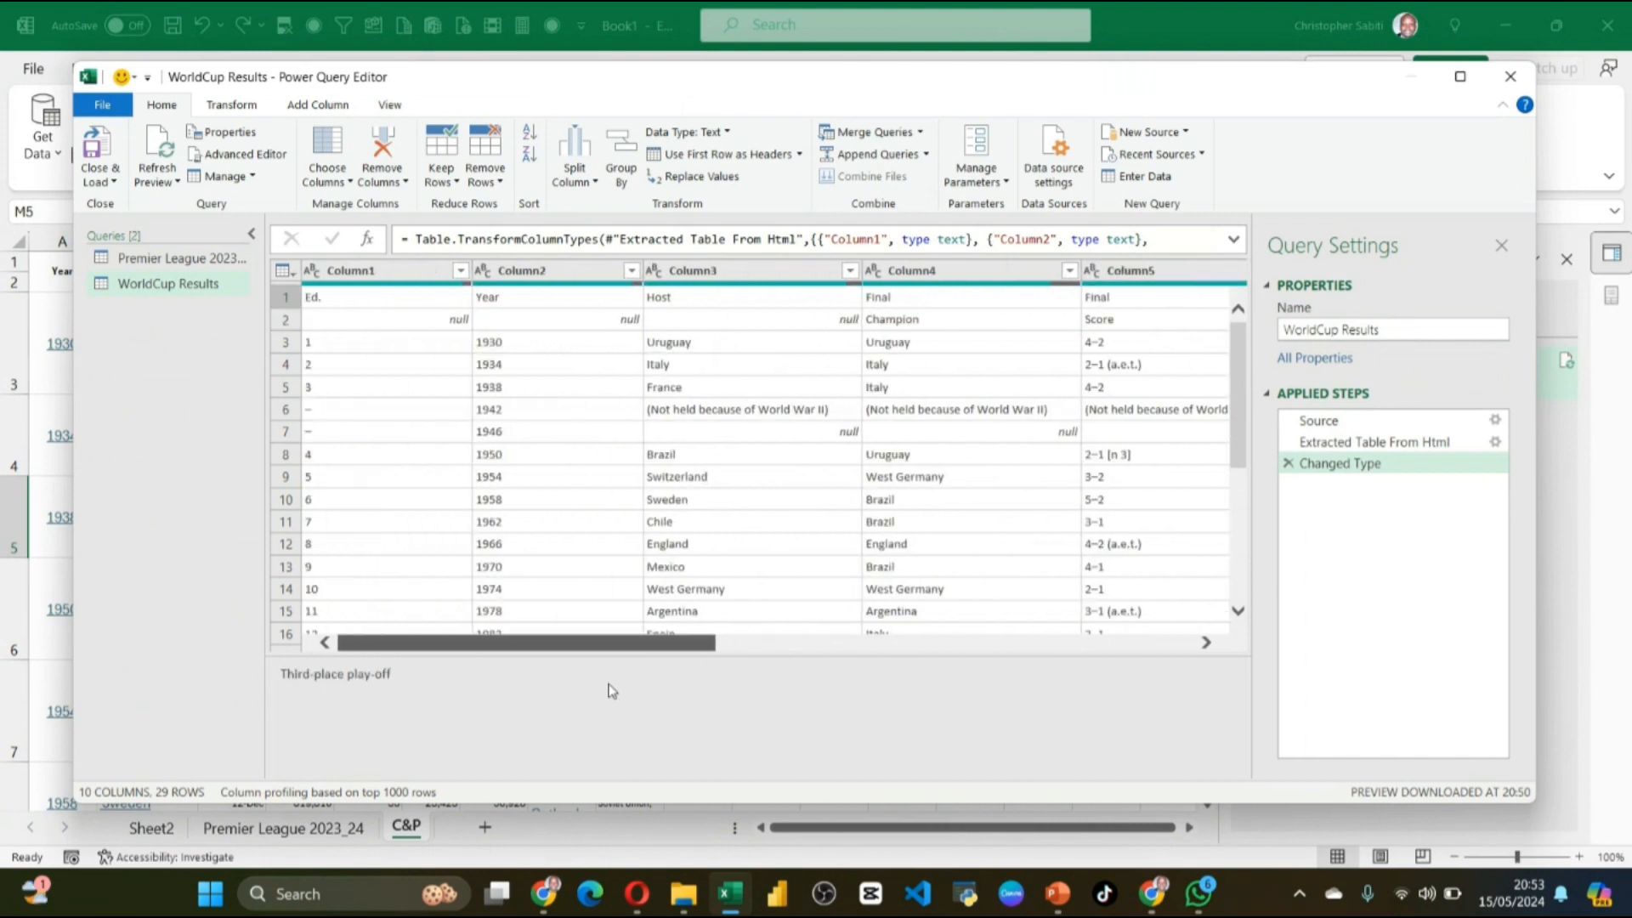
{"action": "left_click", "coordinate": [895, 302]}
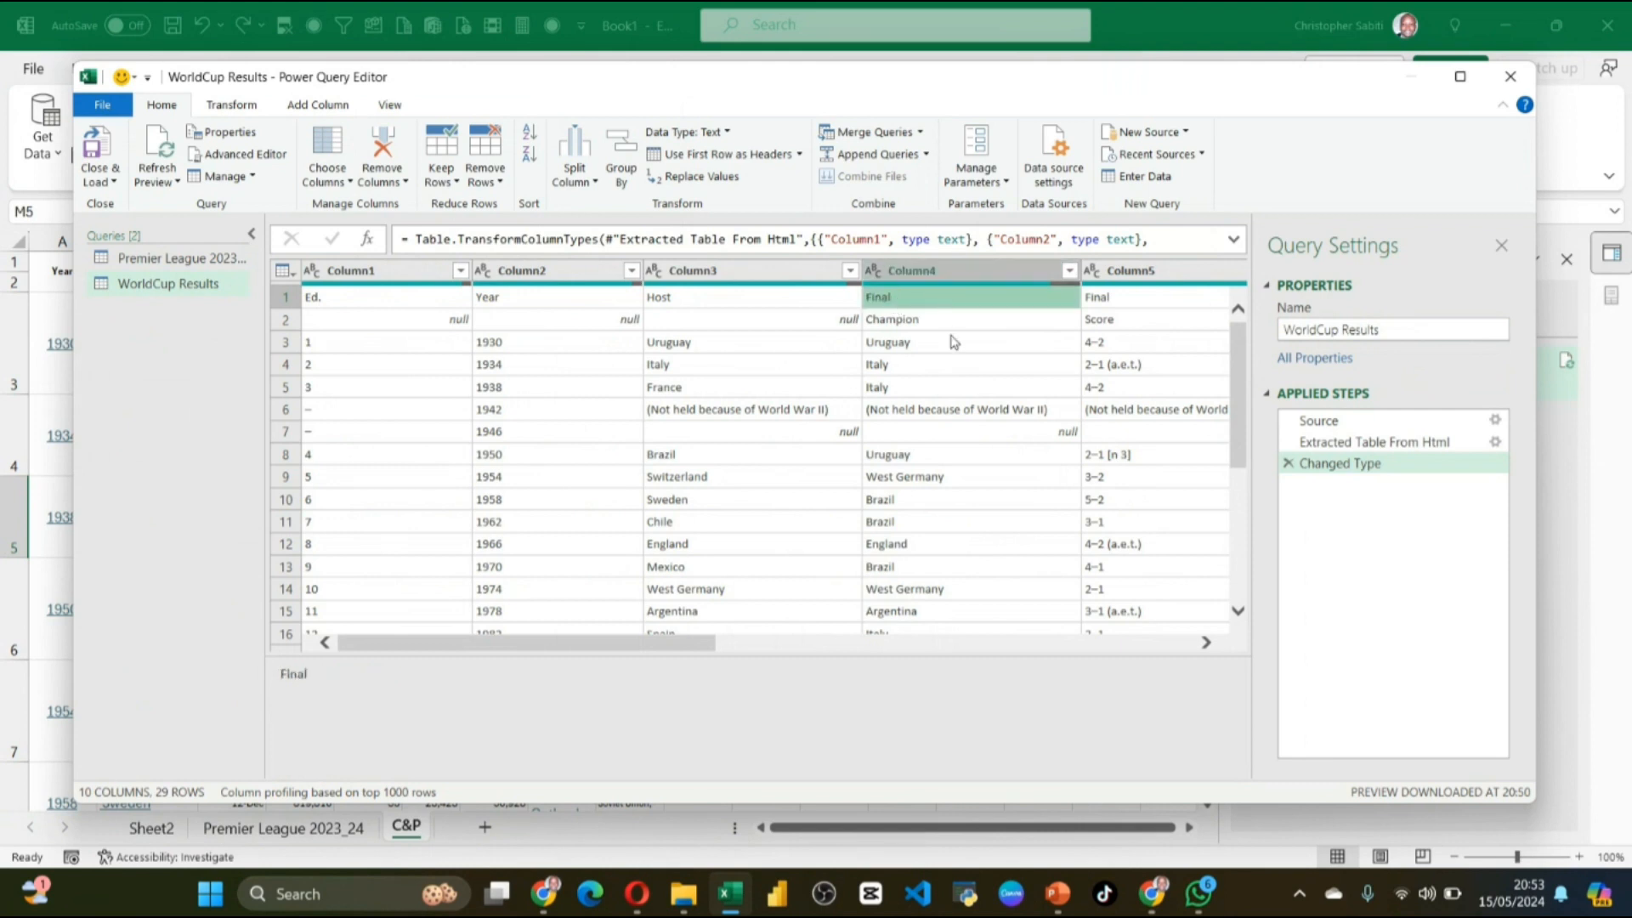
{"action": "left_click", "coordinate": [678, 297]}
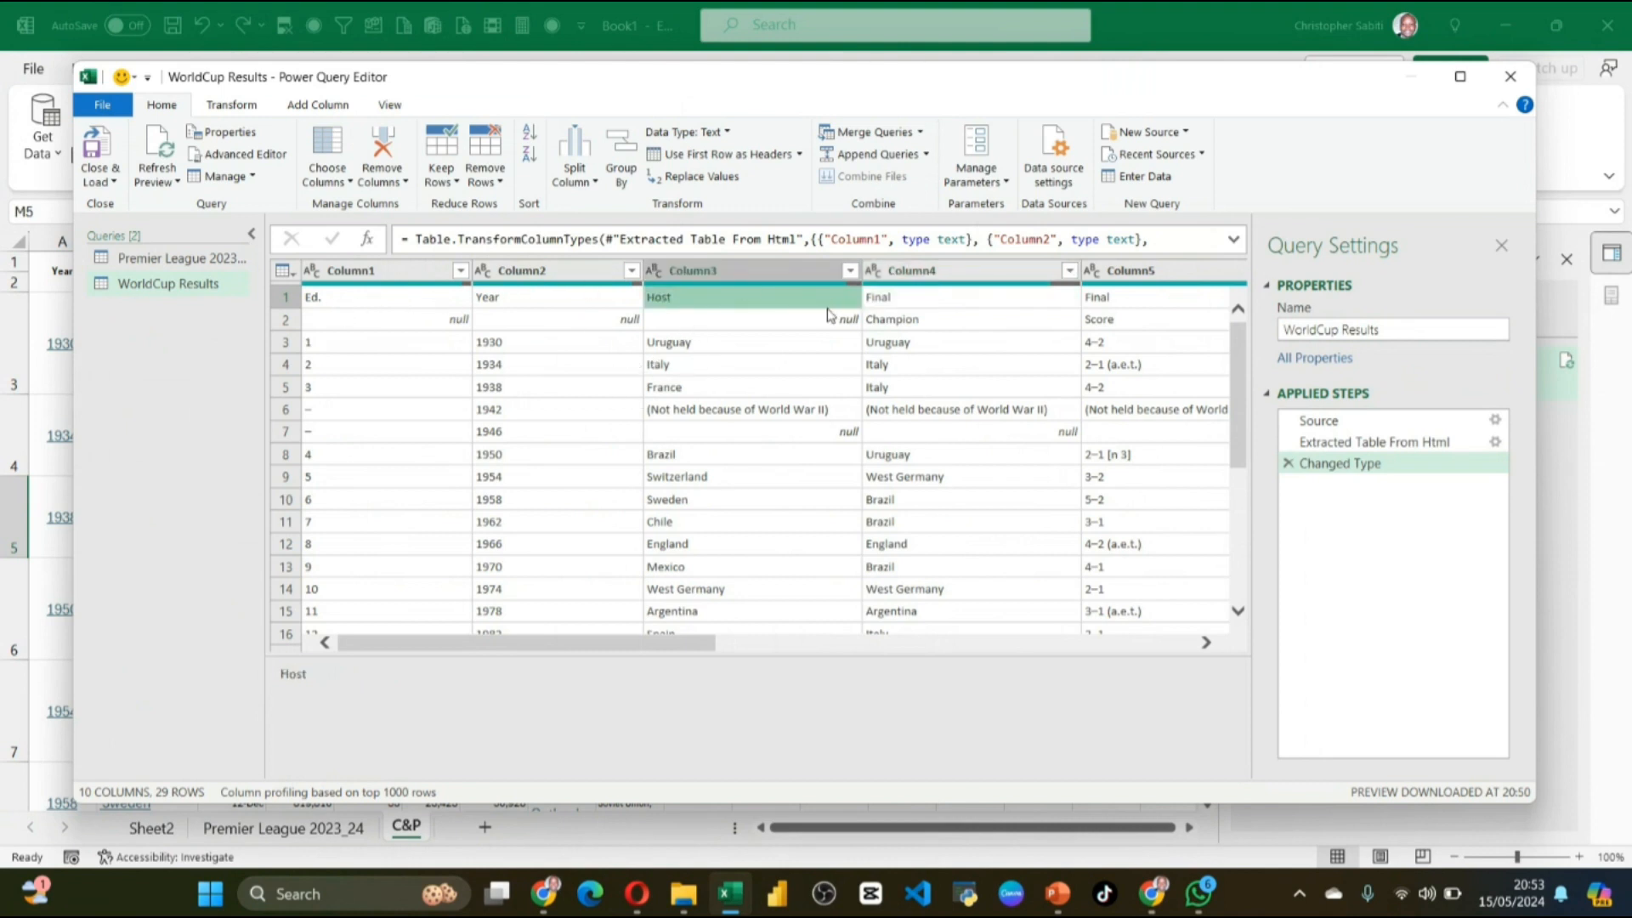
{"action": "left_click", "coordinate": [757, 159]}
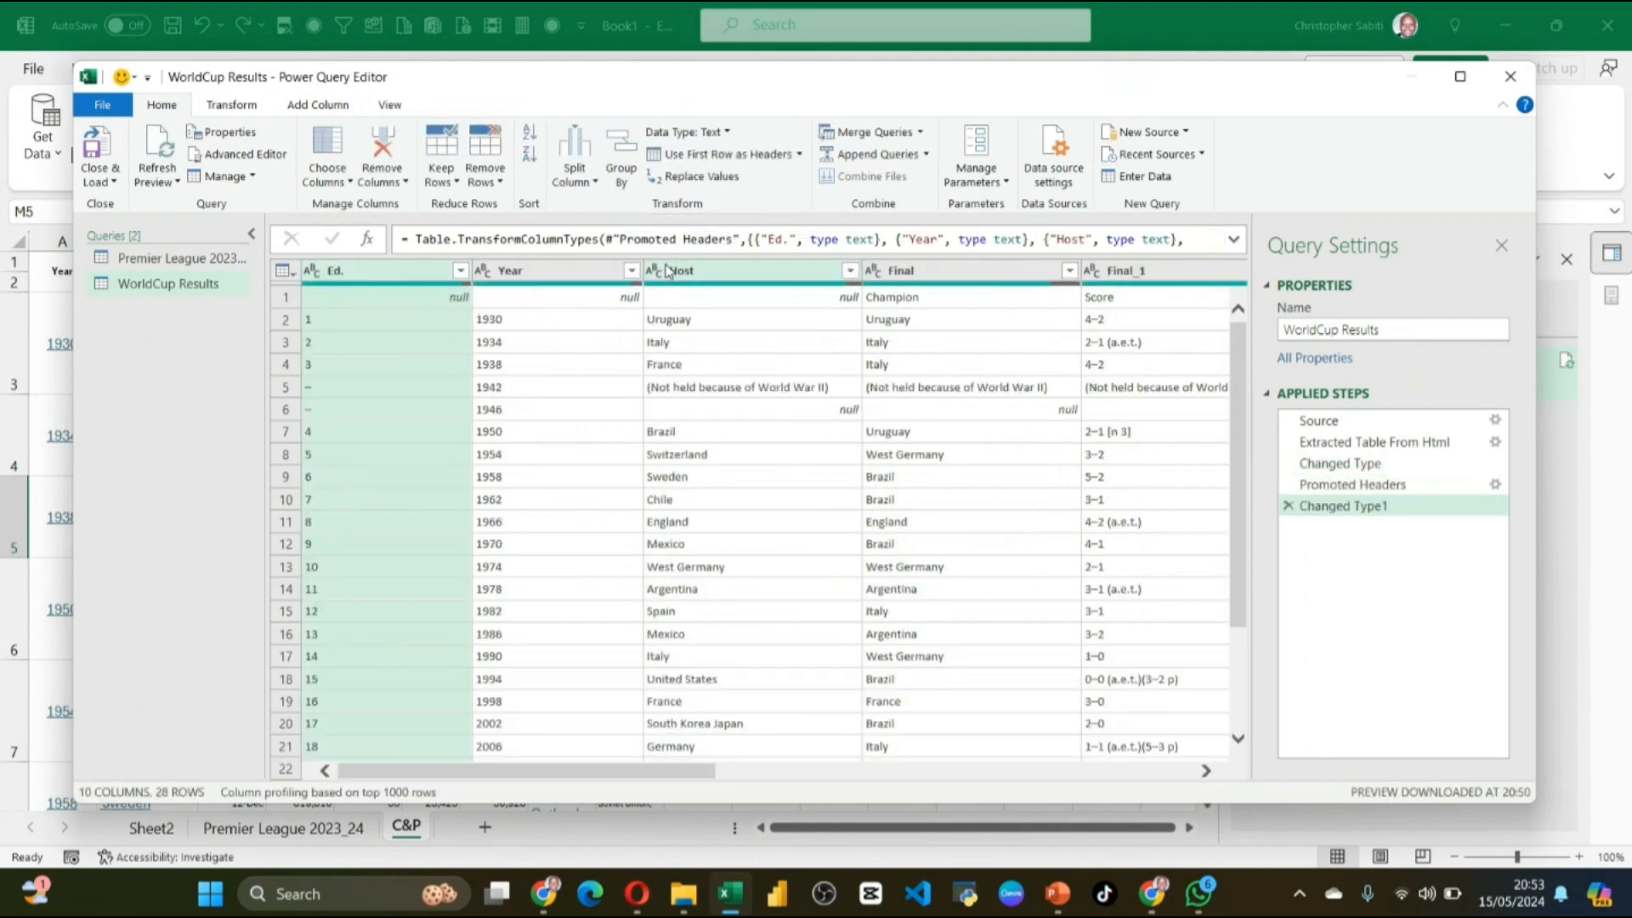
Step: Rename the Final column holding the champions as Final Champion
{"action": "left_click", "coordinate": [906, 305]}
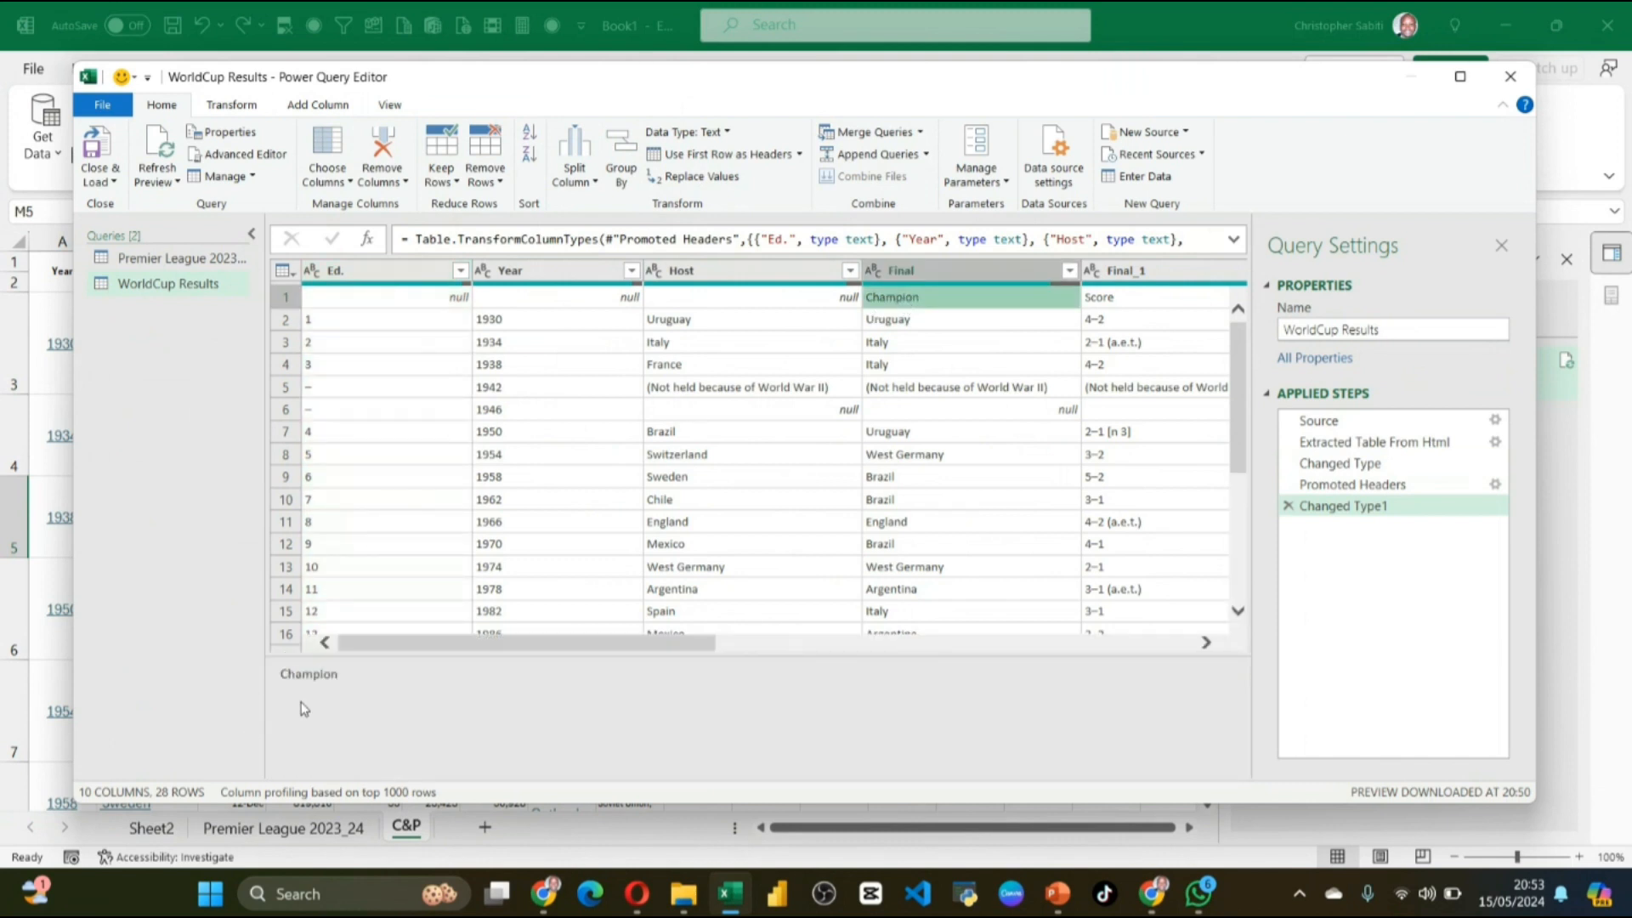
{"action": "double_click", "coordinate": [309, 678]}
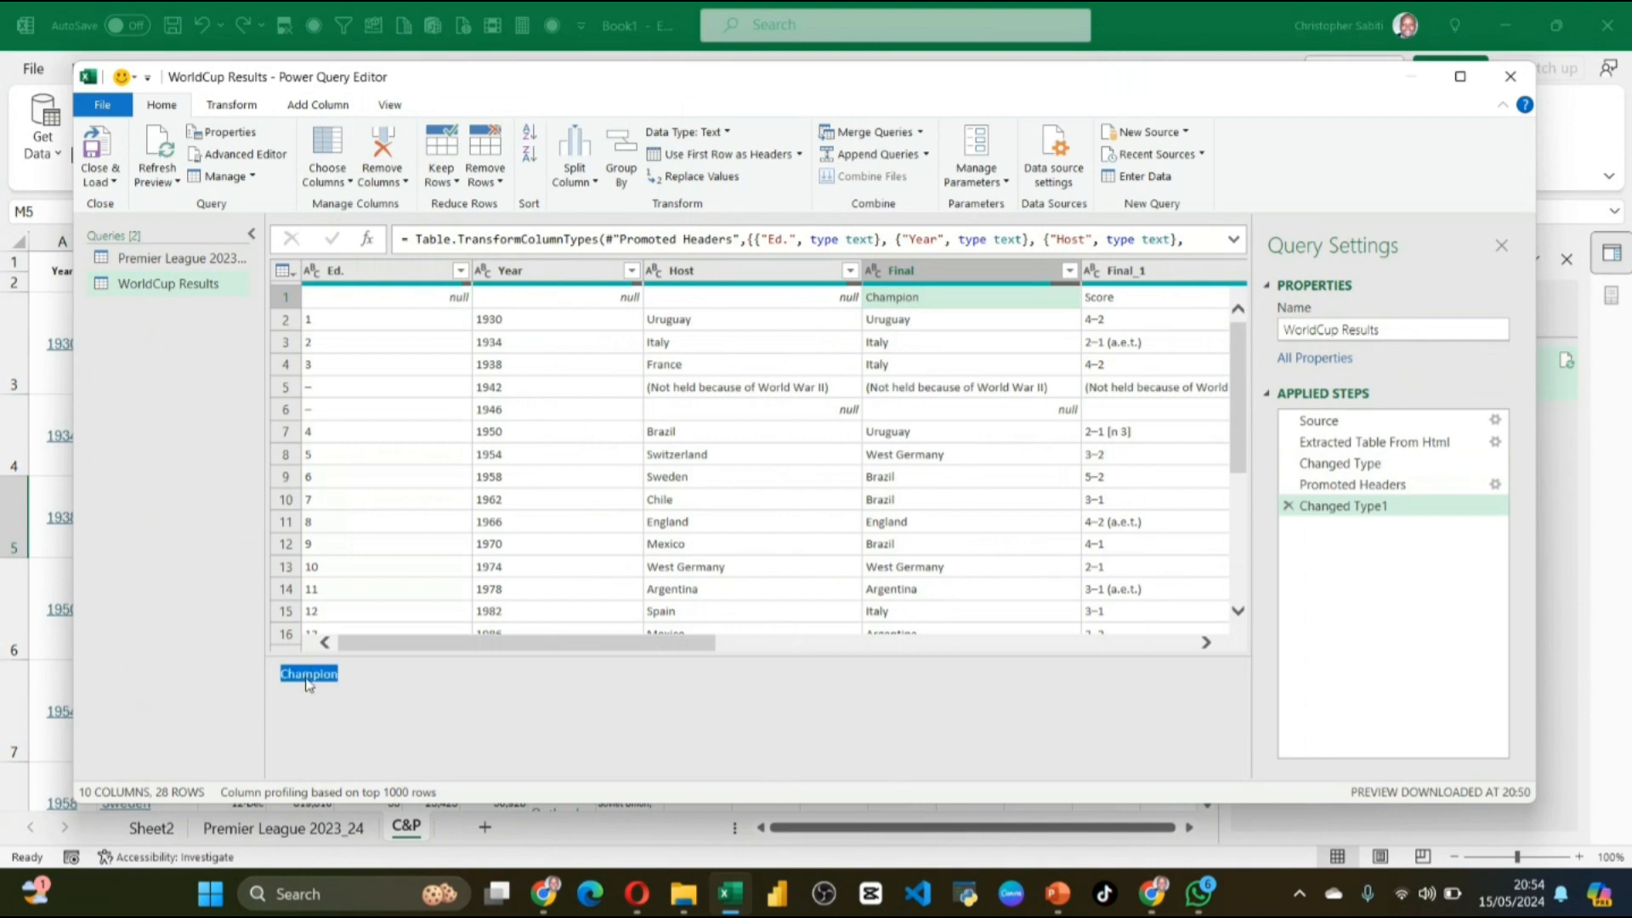
{"action": "left_click", "coordinate": [925, 276]}
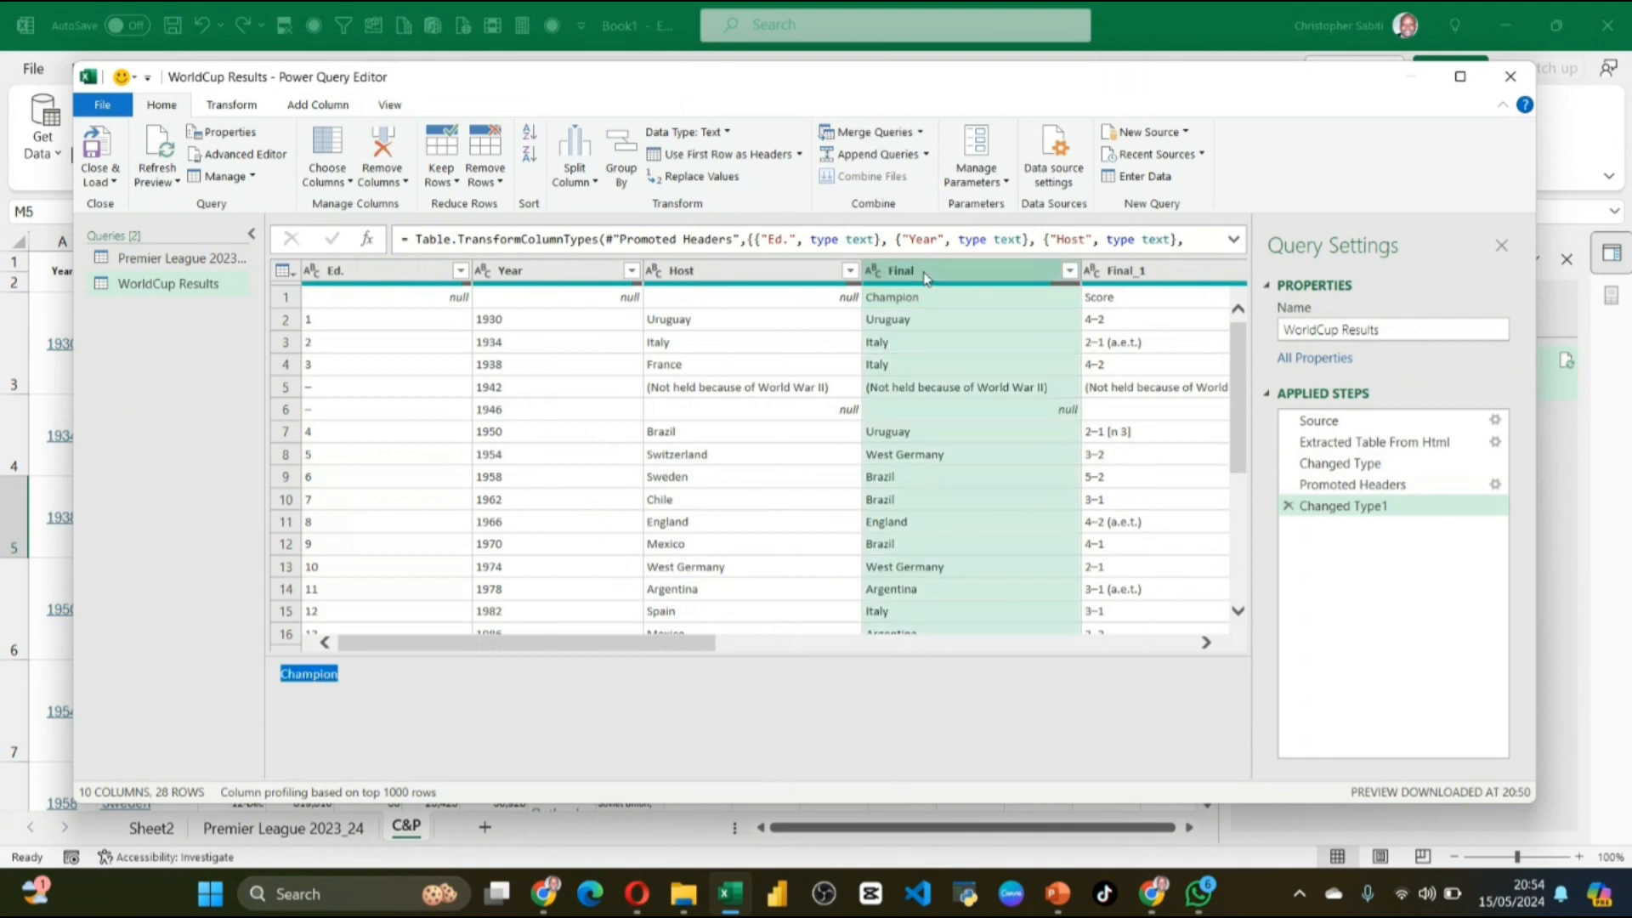
{"action": "double_click", "coordinate": [926, 277]}
{"action": "left_click", "coordinate": [938, 270]}
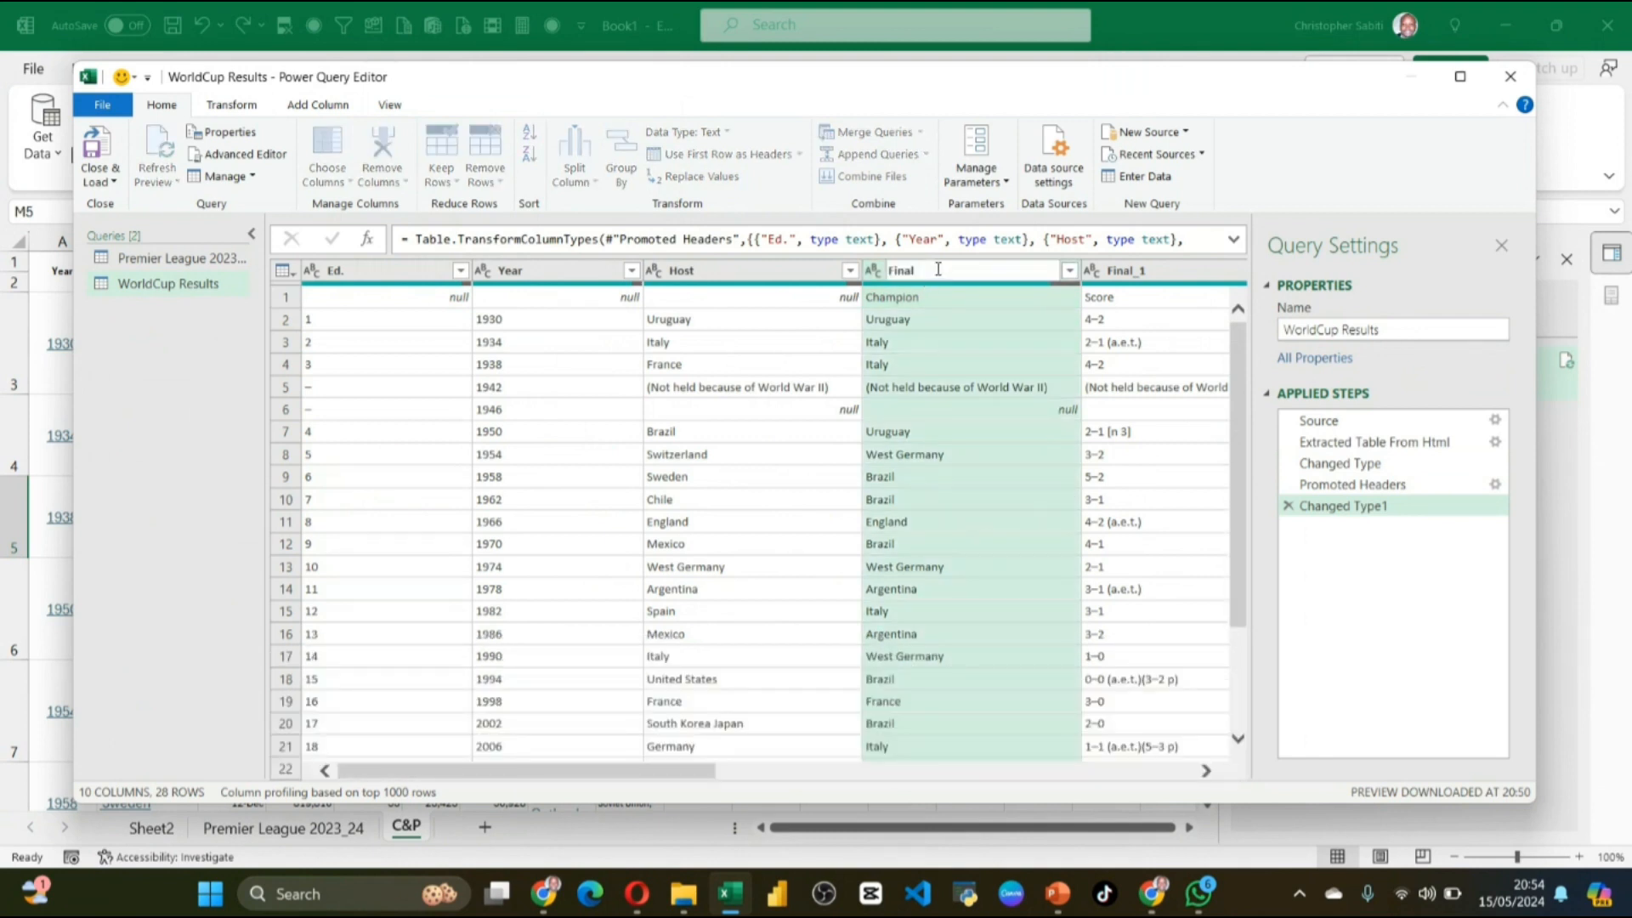
{"action": "type", "text": "Champion"}
{"action": "key", "text": "Return"}
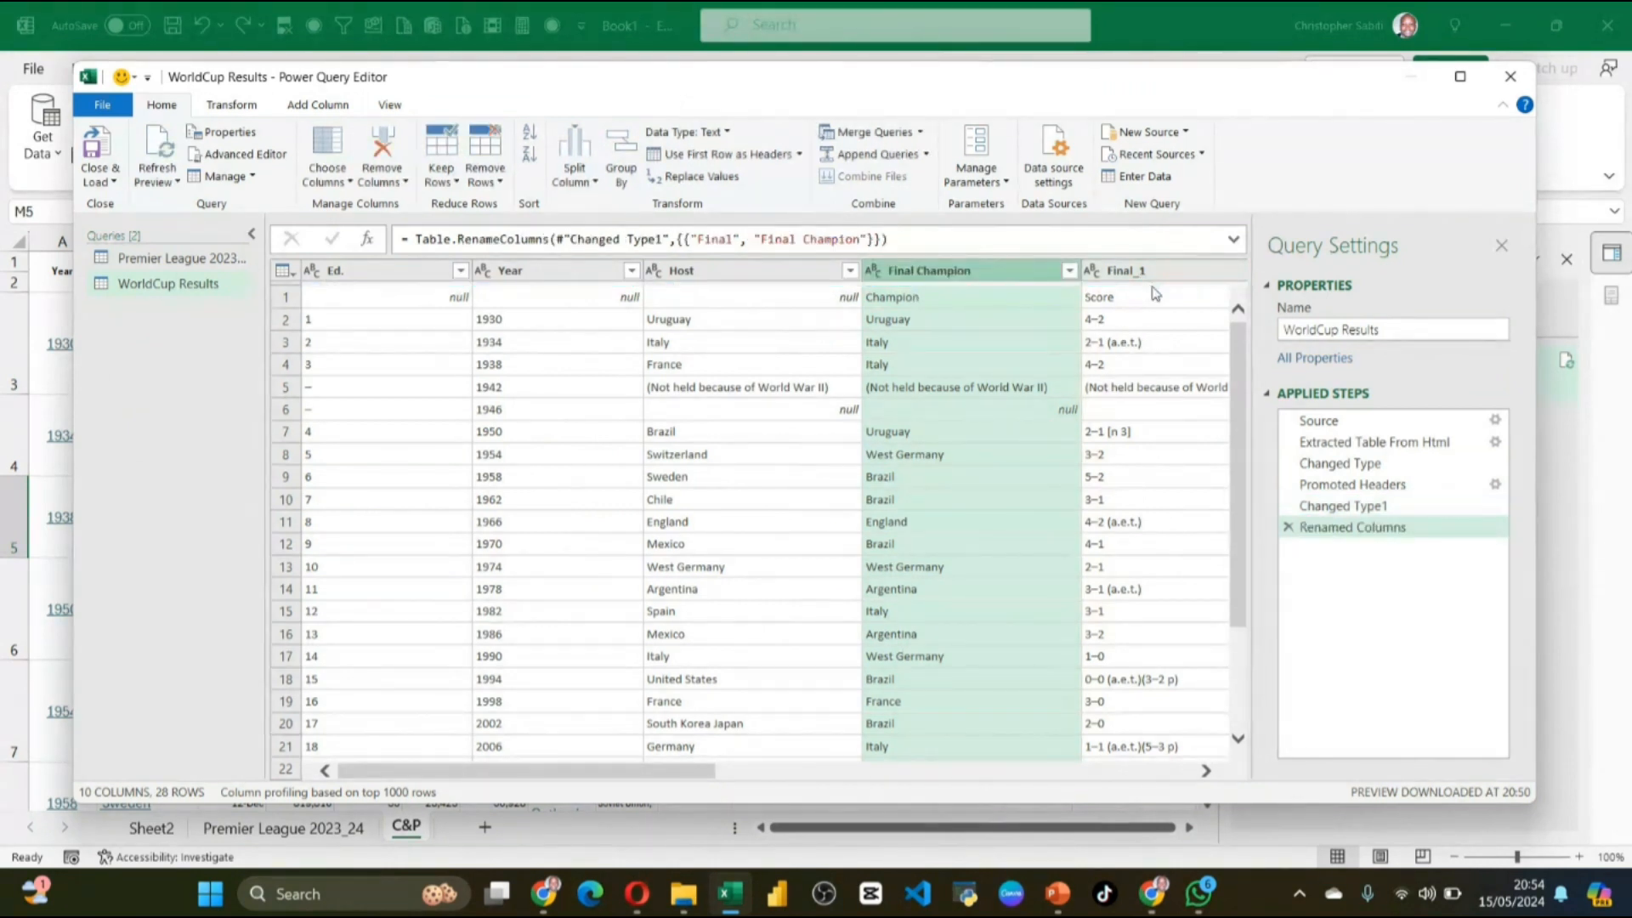
Step: Rename the Final_1 column as Final score
{"action": "scroll", "coordinate": [1120, 337], "scroll_direction": "right", "scroll_amount": 3}
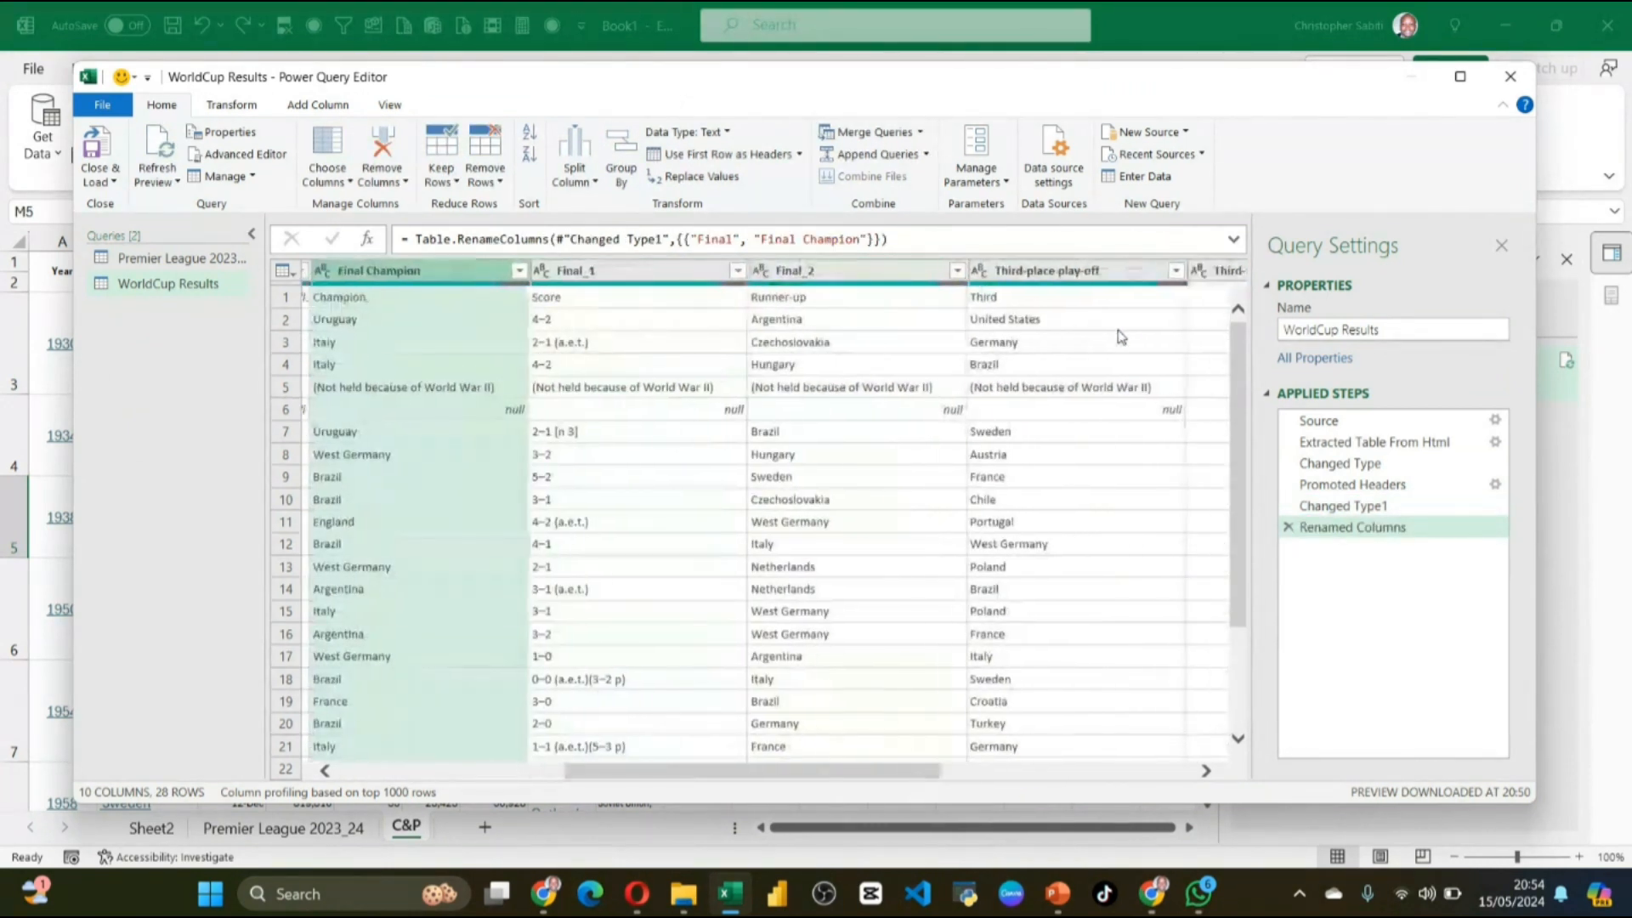
{"action": "double_click", "coordinate": [610, 271]}
{"action": "left_click", "coordinate": [613, 270]}
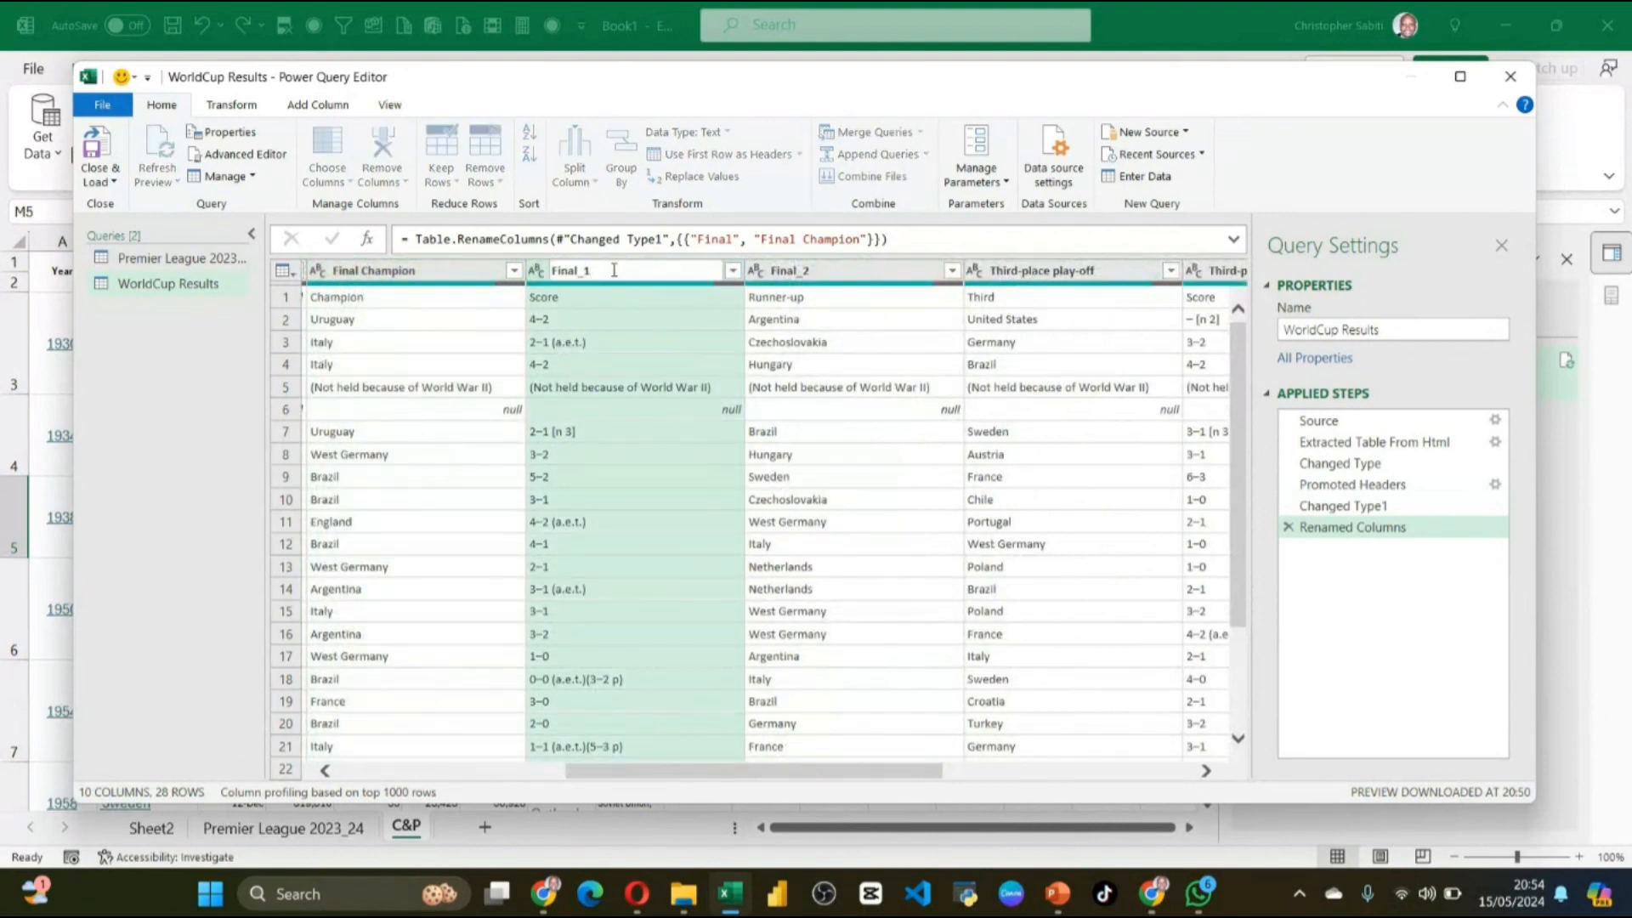
{"action": "key", "text": "BackSpace"}
{"action": "type", "text": "score"}
{"action": "key", "text": "Return"}
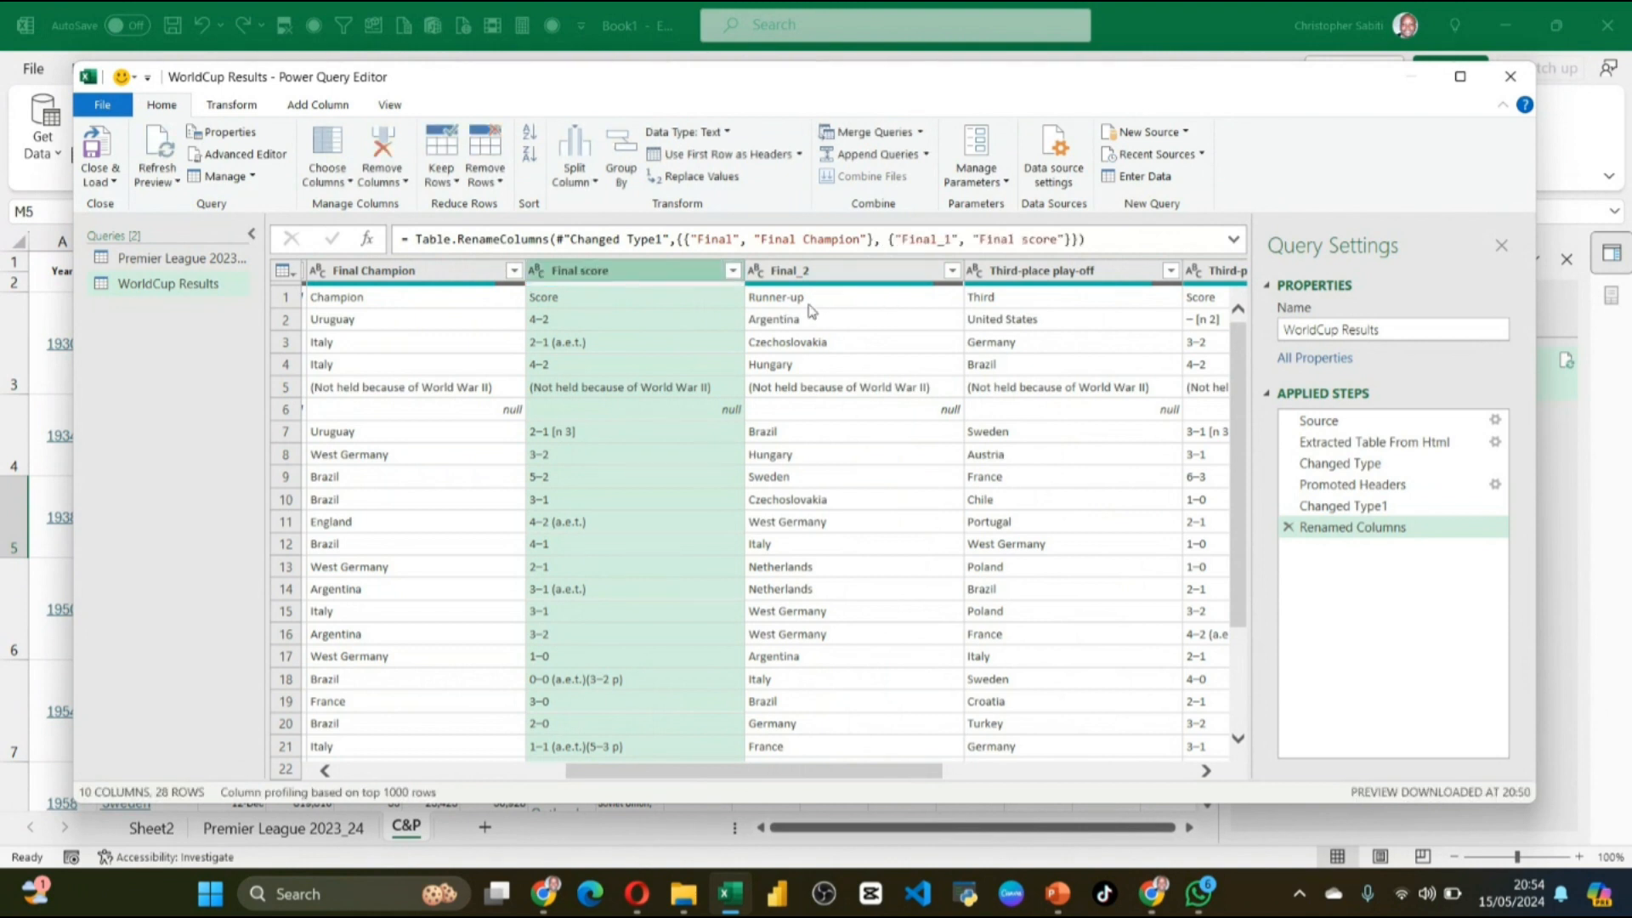
Step: Rename the Final_2 column as Final Runner-up
{"action": "left_click", "coordinate": [799, 299]}
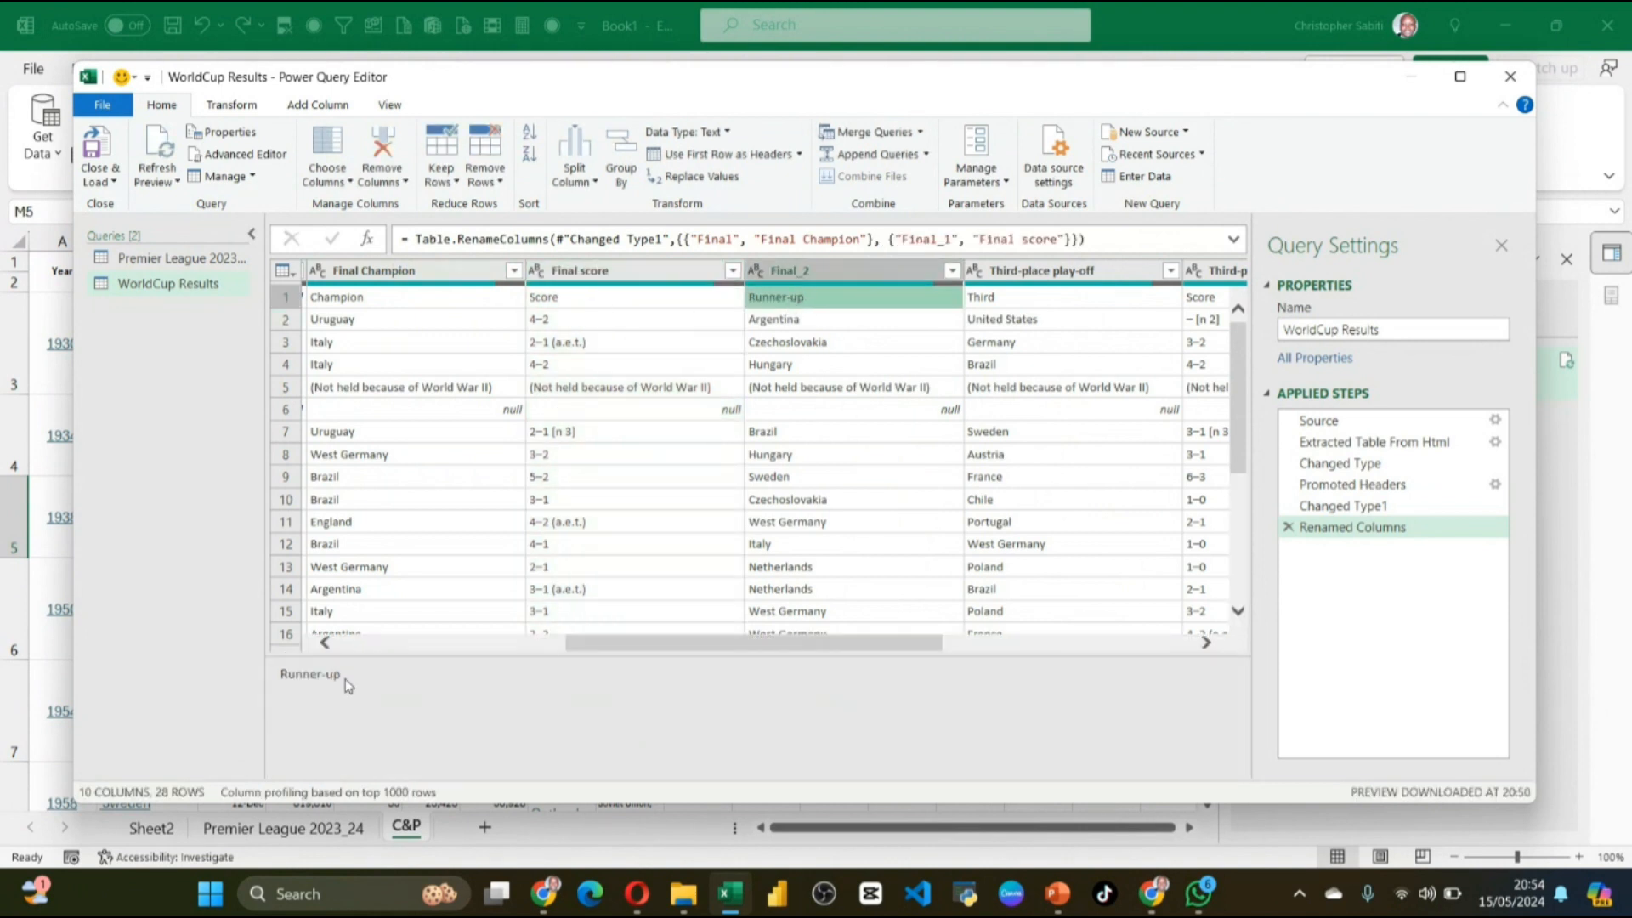
{"action": "left_click_drag", "start_coordinate": [345, 679], "coordinate": [281, 672]}
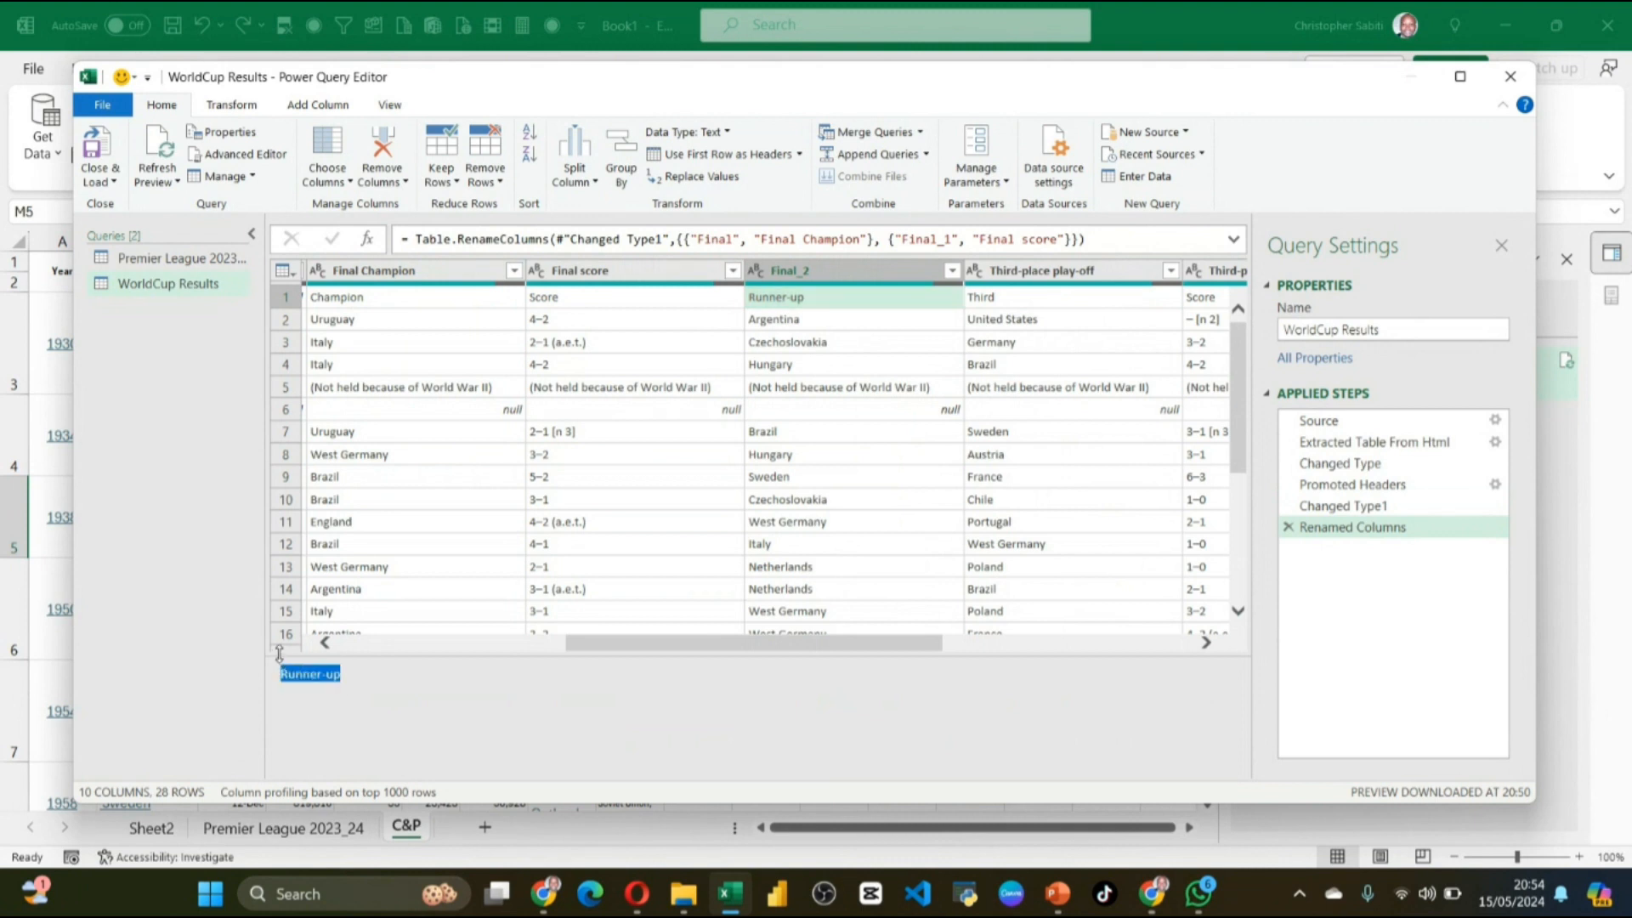
{"action": "left_click", "coordinate": [834, 272]}
{"action": "double_click", "coordinate": [834, 272]}
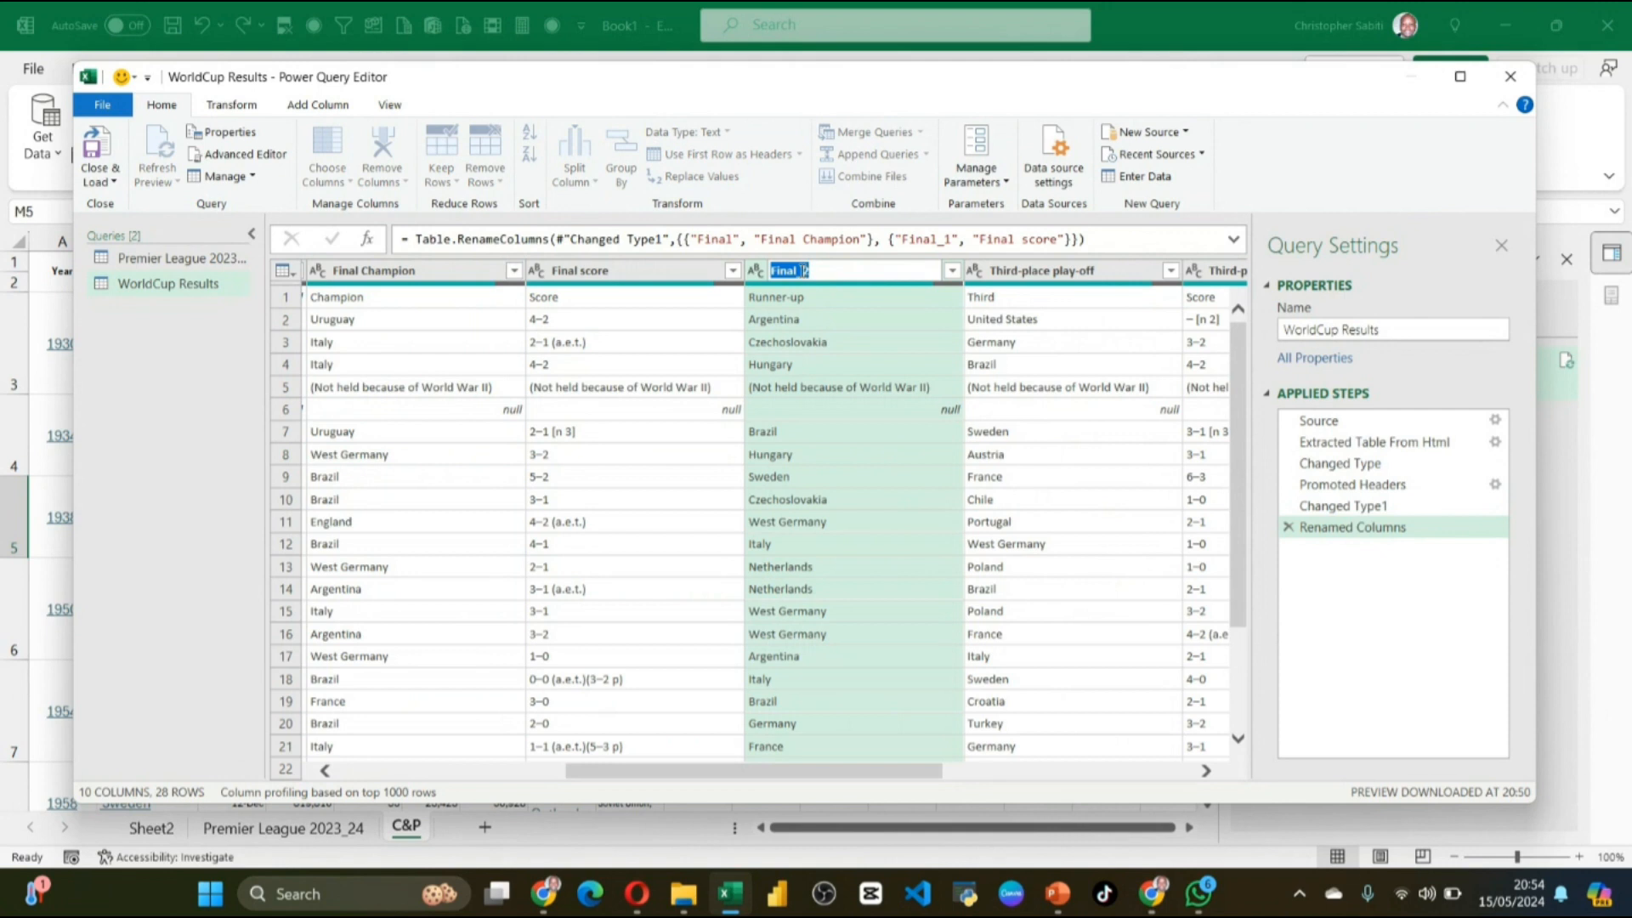
{"action": "left_click", "coordinate": [805, 271]}
{"action": "type", "text": "Runner-up"}
{"action": "key", "text": "Return"}
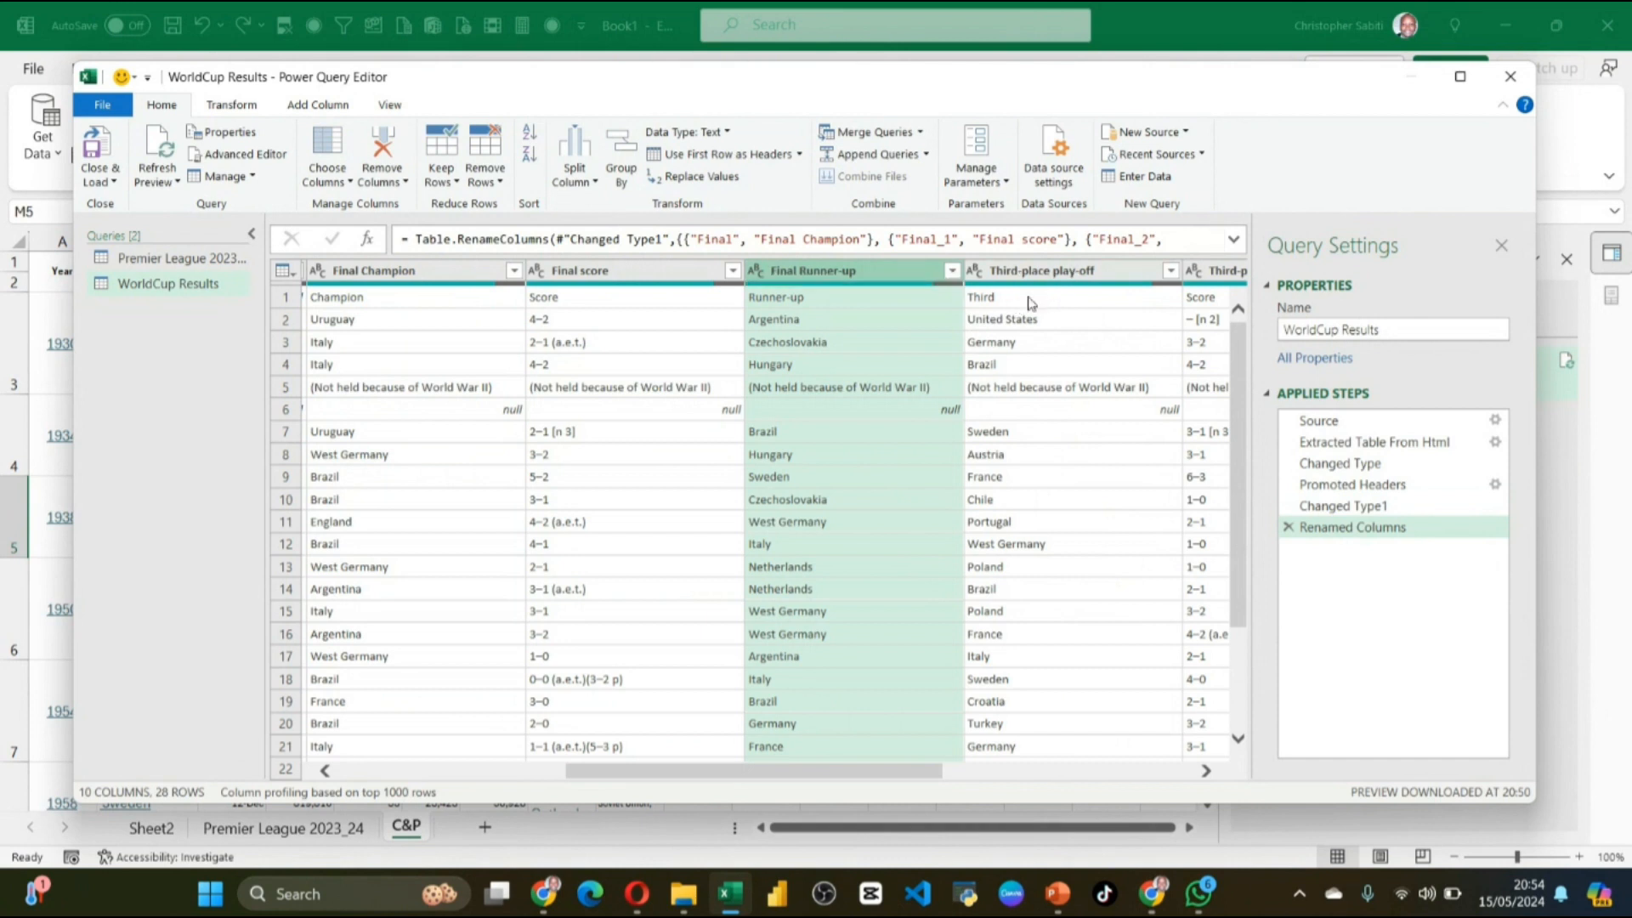
Step: Look through the third-place and team-count columns and all rows, examining null cells and the 1942 entry not held because of war
{"action": "scroll", "coordinate": [1044, 363], "scroll_direction": "right", "scroll_amount": 4}
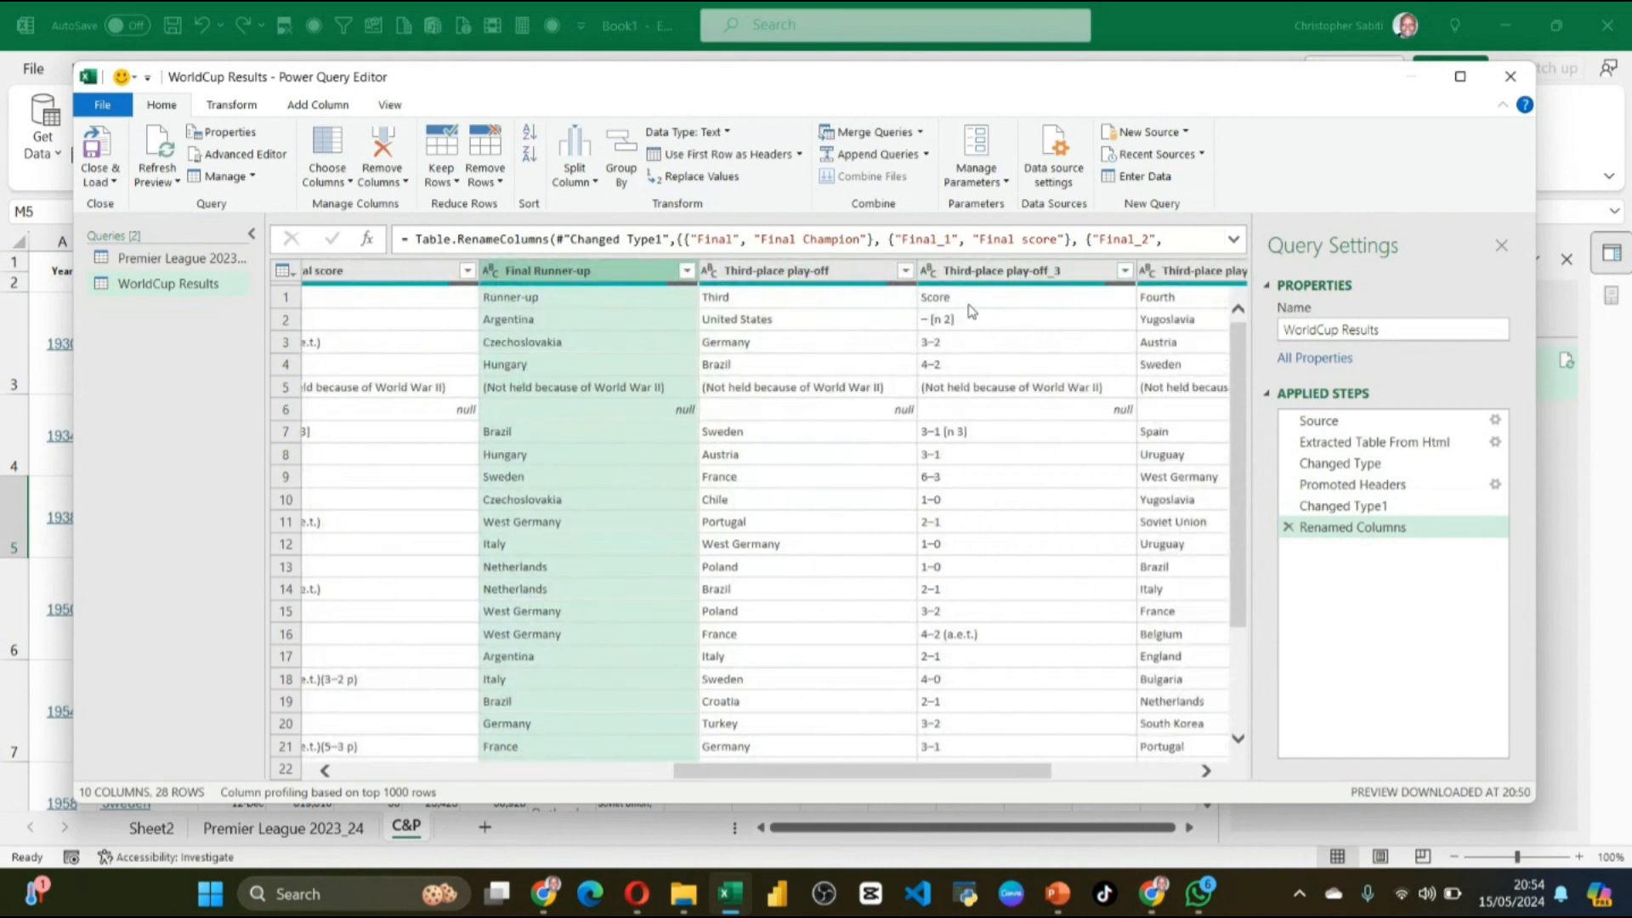
{"action": "scroll", "coordinate": [1020, 370], "scroll_direction": "right", "scroll_amount": 2}
{"action": "scroll", "coordinate": [1023, 375], "scroll_direction": "right", "scroll_amount": 3}
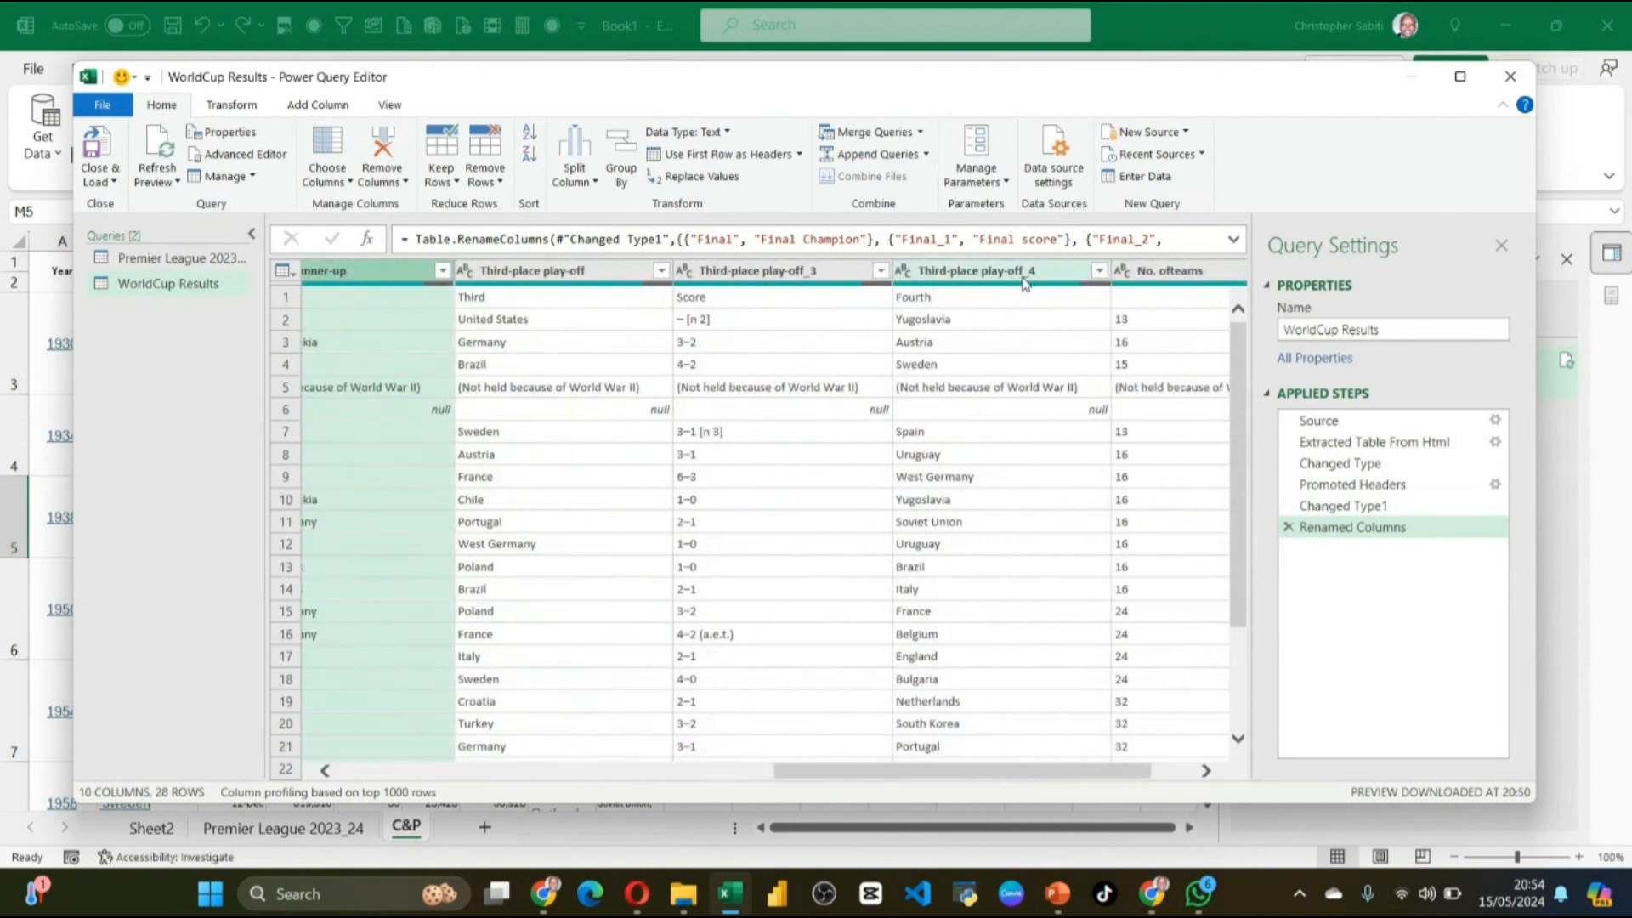
{"action": "scroll", "coordinate": [999, 500], "scroll_direction": "right", "scroll_amount": 2}
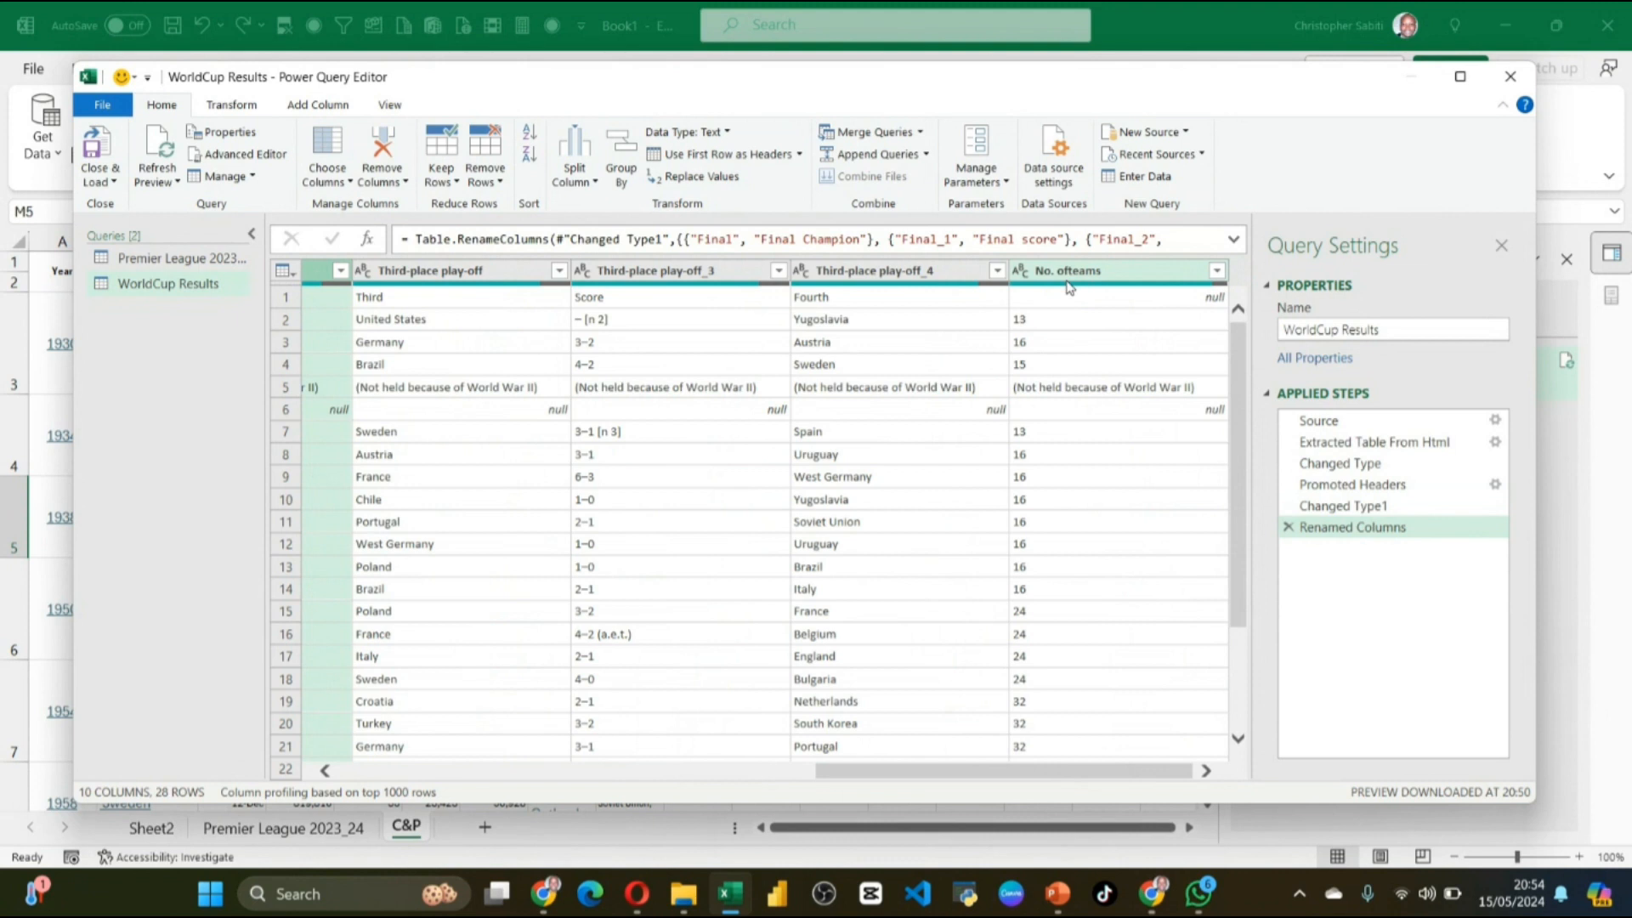
{"action": "scroll", "coordinate": [1057, 320], "scroll_direction": "left", "scroll_amount": 10}
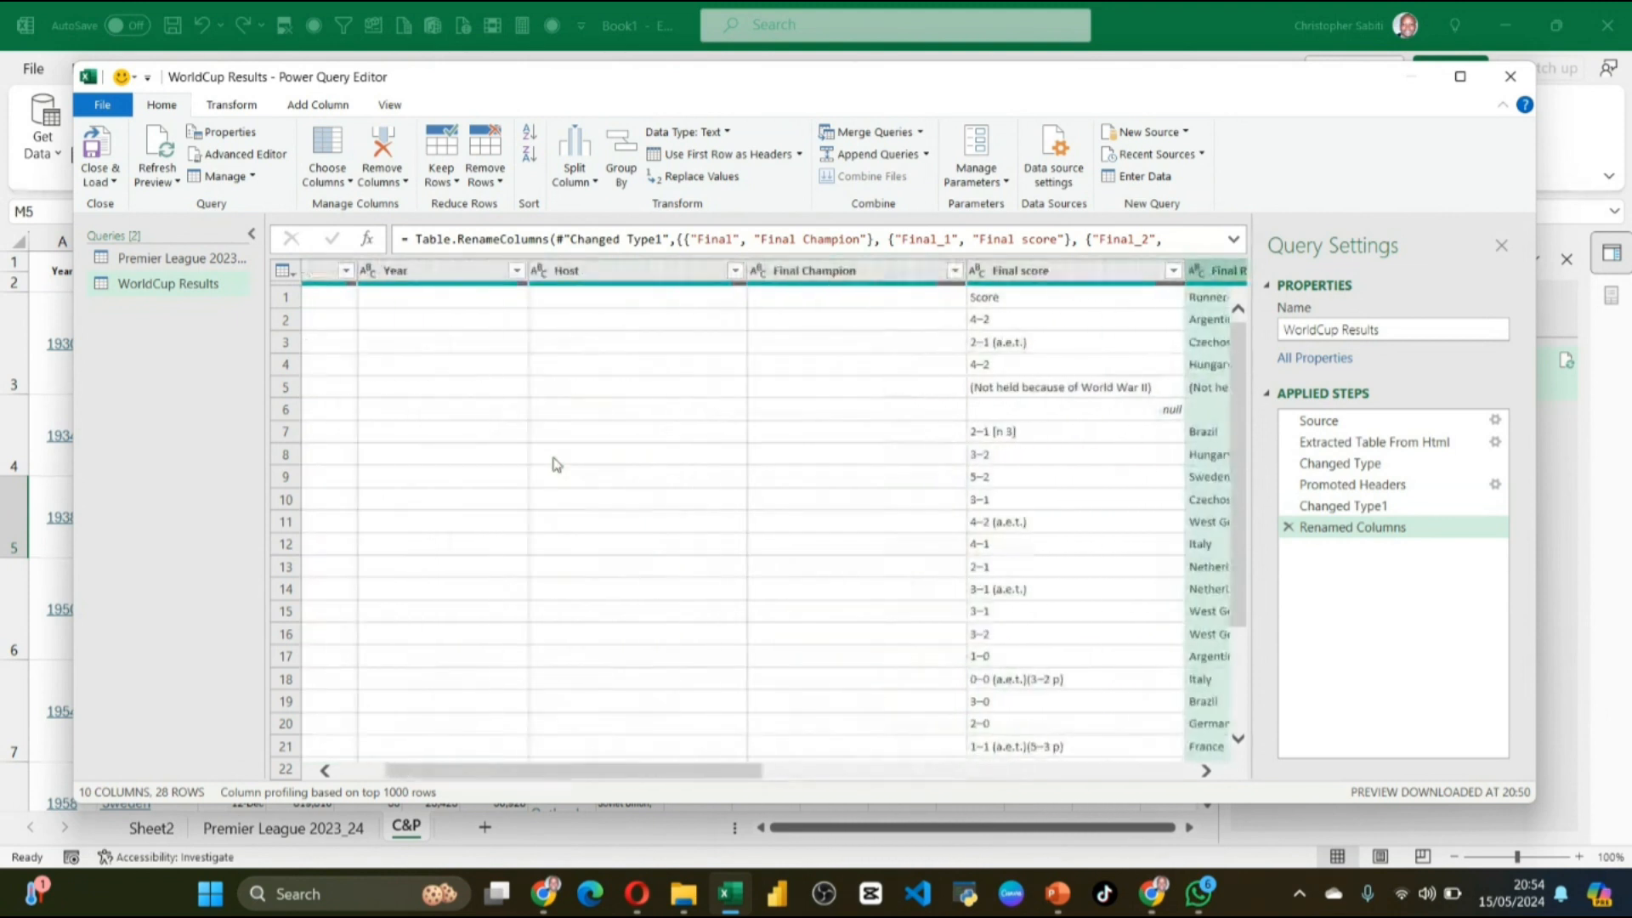
{"action": "scroll", "coordinate": [554, 463], "scroll_direction": "left", "scroll_amount": 3}
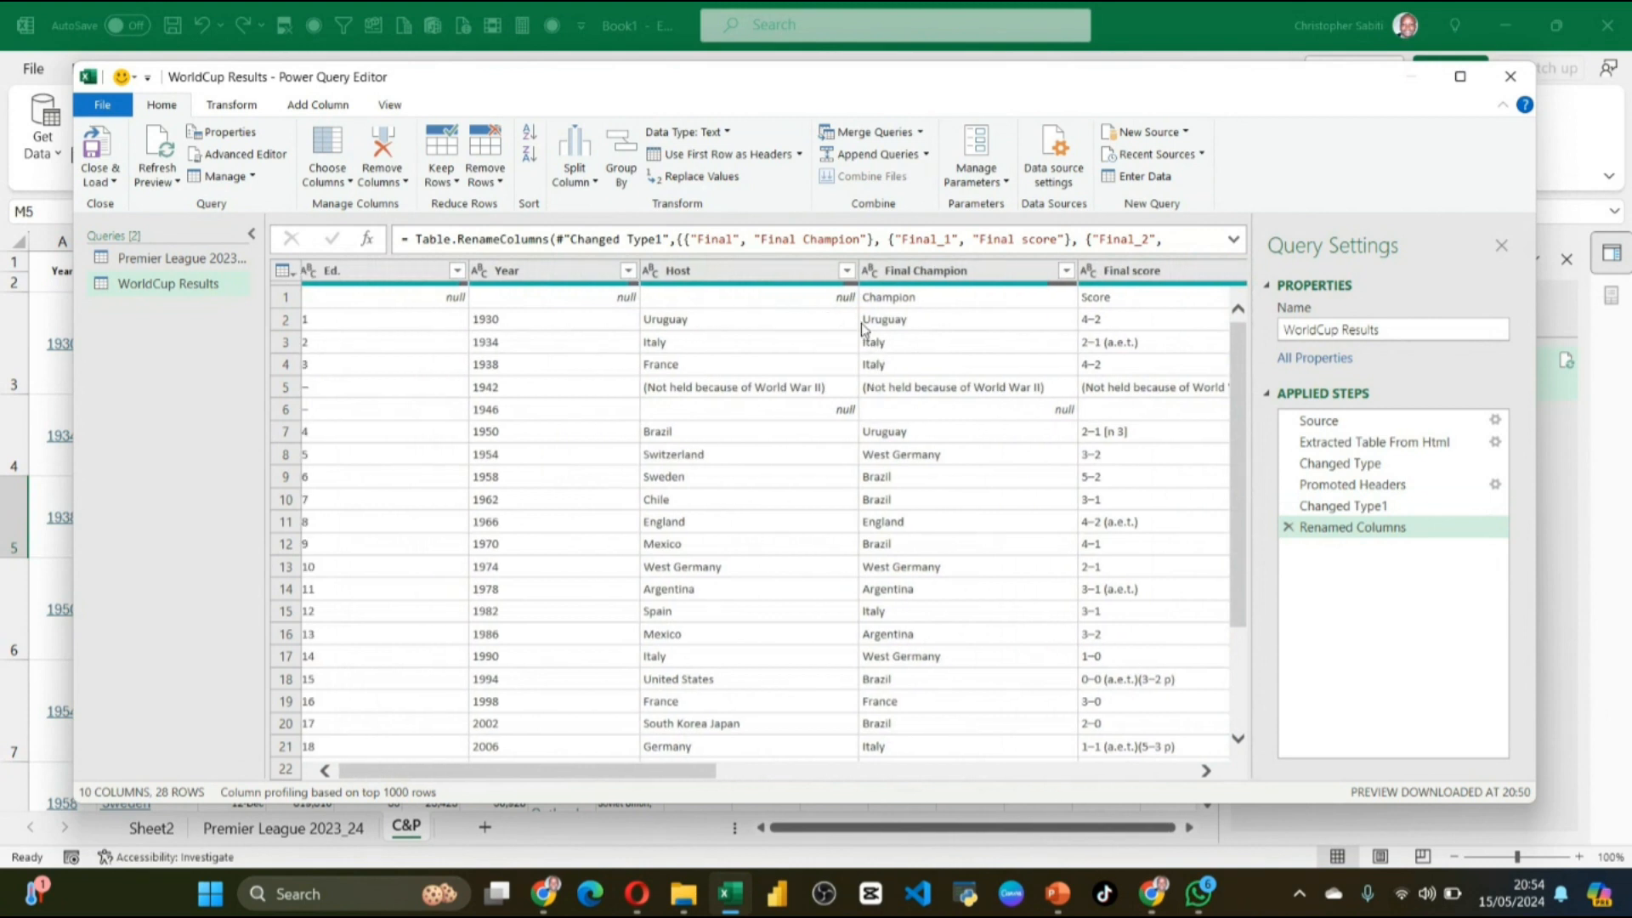
{"action": "scroll", "coordinate": [833, 434], "scroll_direction": "down", "scroll_amount": 3}
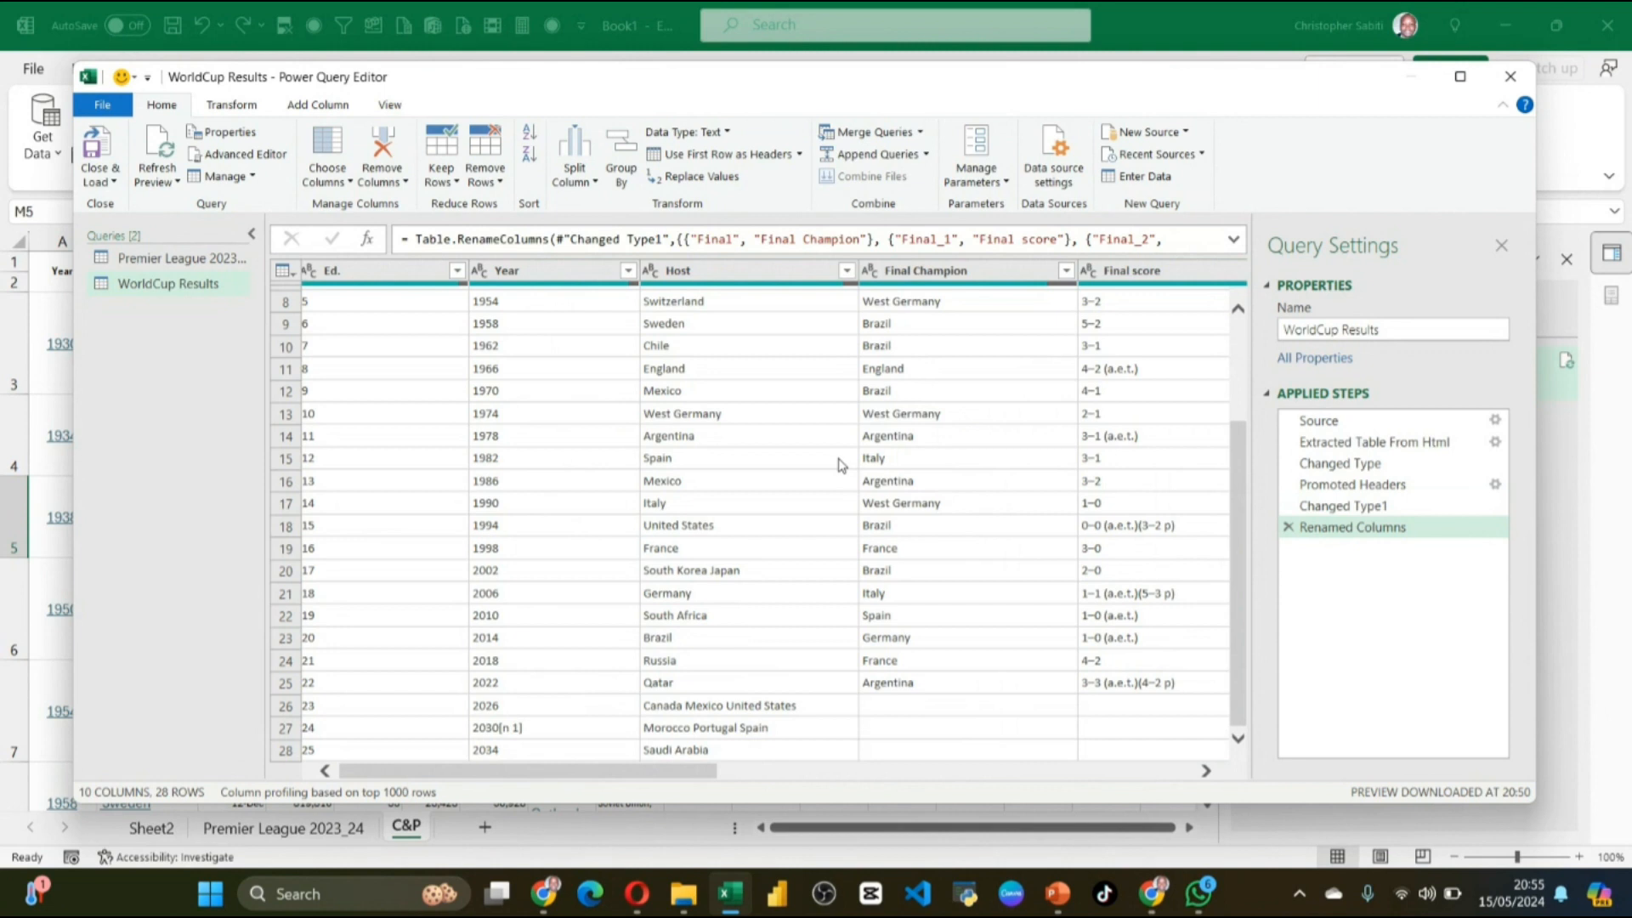
{"action": "scroll", "coordinate": [836, 459], "scroll_direction": "up", "scroll_amount": 3}
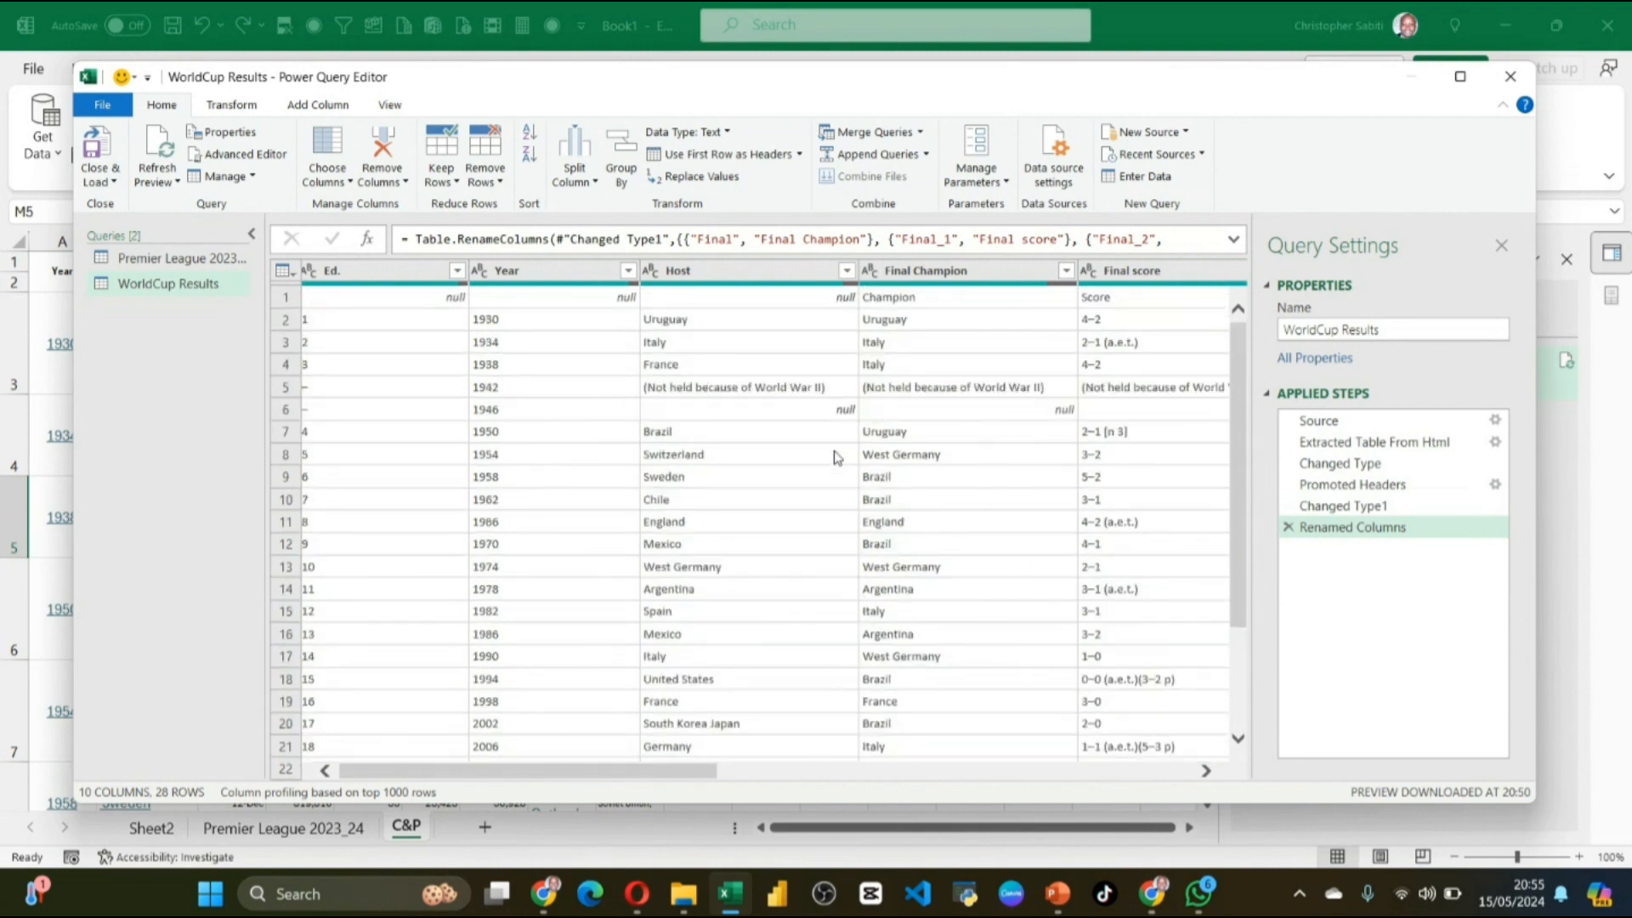
{"action": "scroll", "coordinate": [836, 459], "scroll_direction": "right", "scroll_amount": 10}
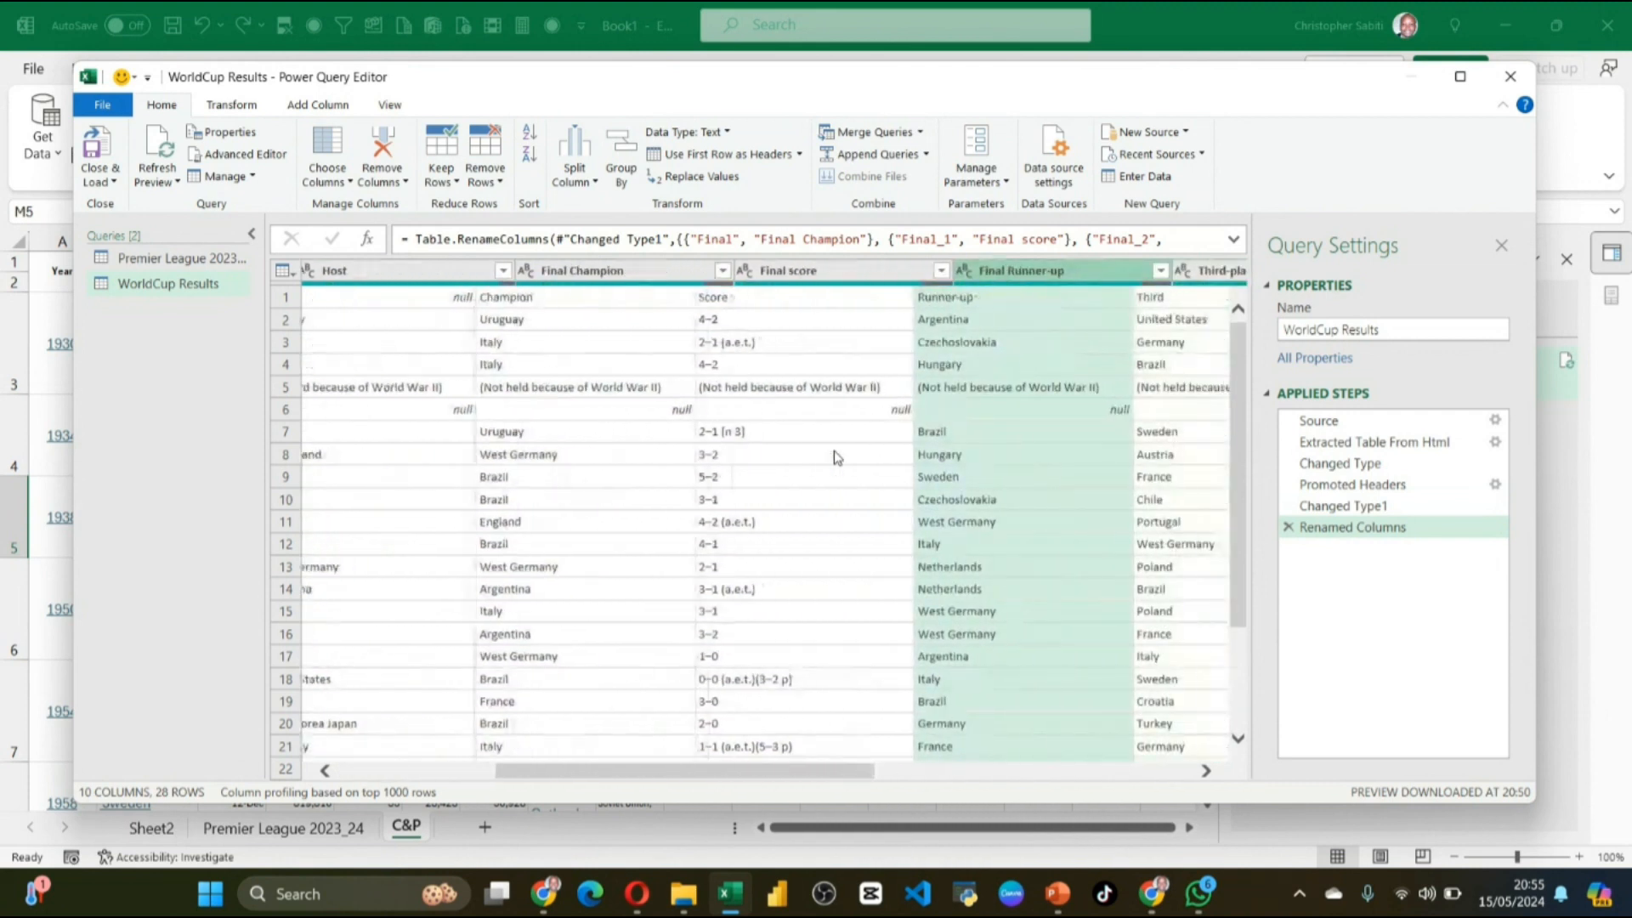
{"action": "scroll", "coordinate": [836, 459], "scroll_direction": "left", "scroll_amount": 6}
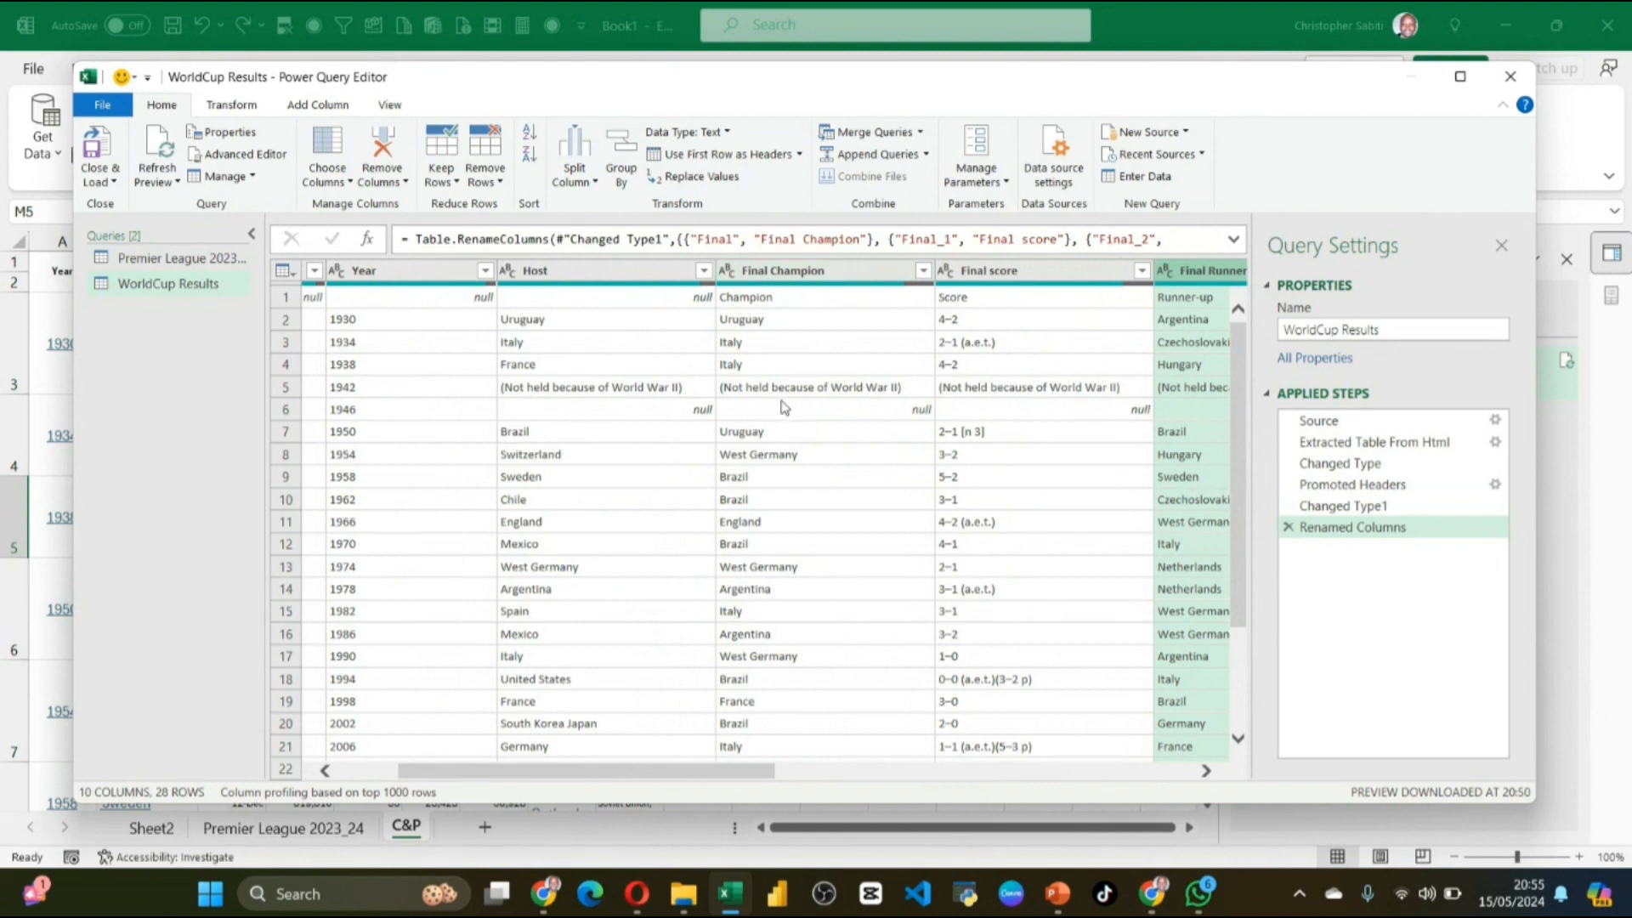
{"action": "left_click", "coordinate": [756, 391]}
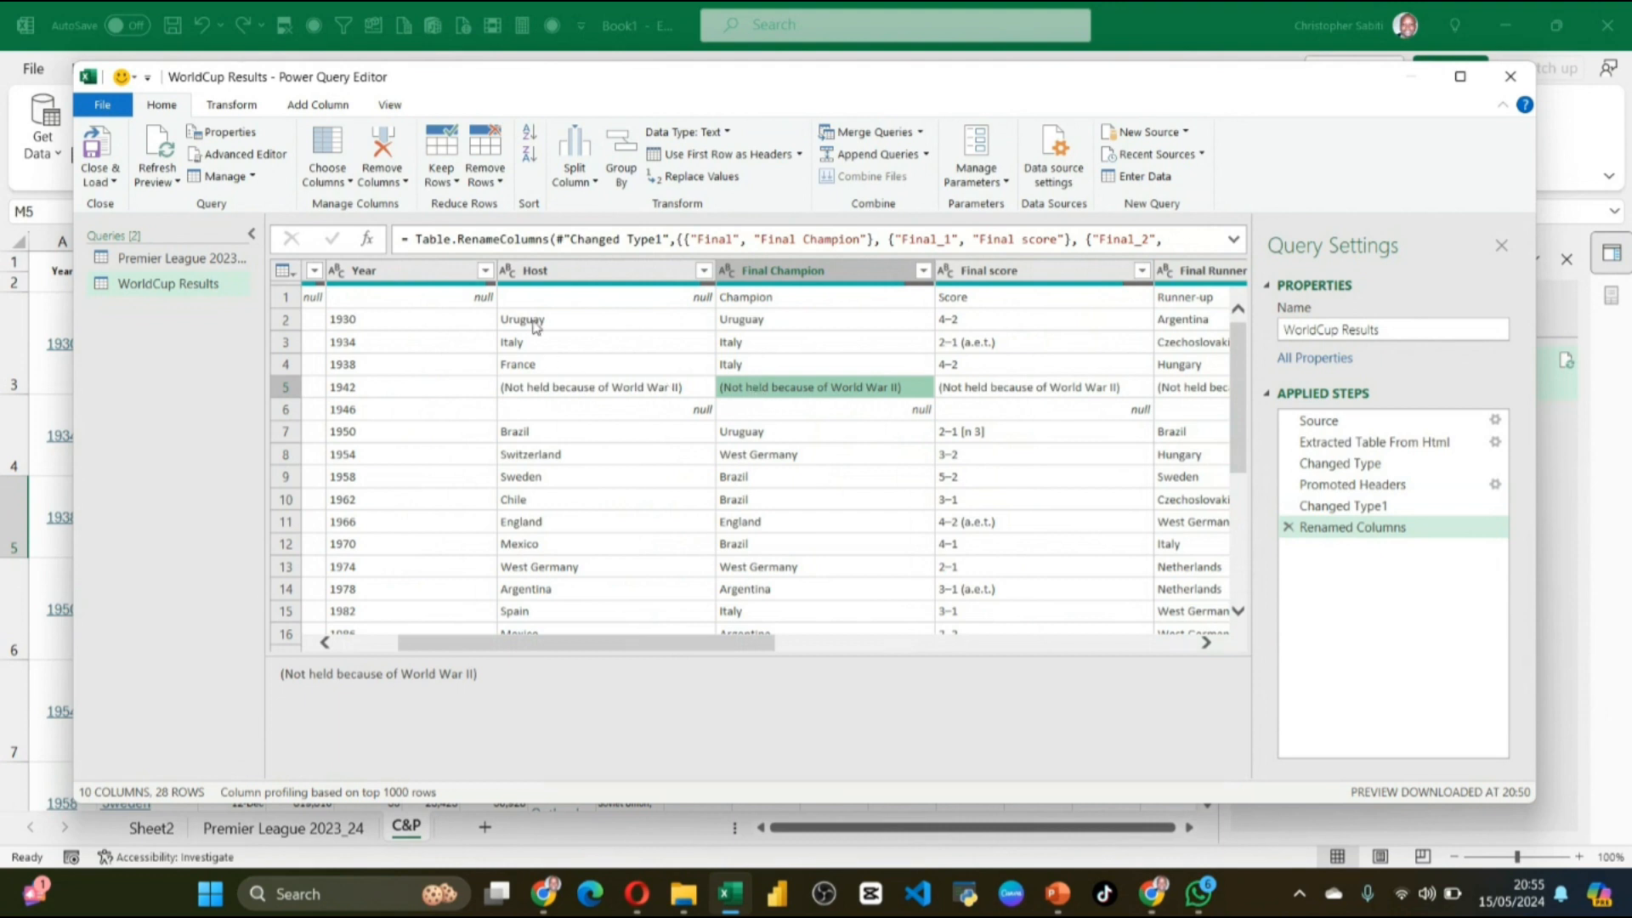
{"action": "scroll", "coordinate": [434, 319], "scroll_direction": "left", "scroll_amount": 3}
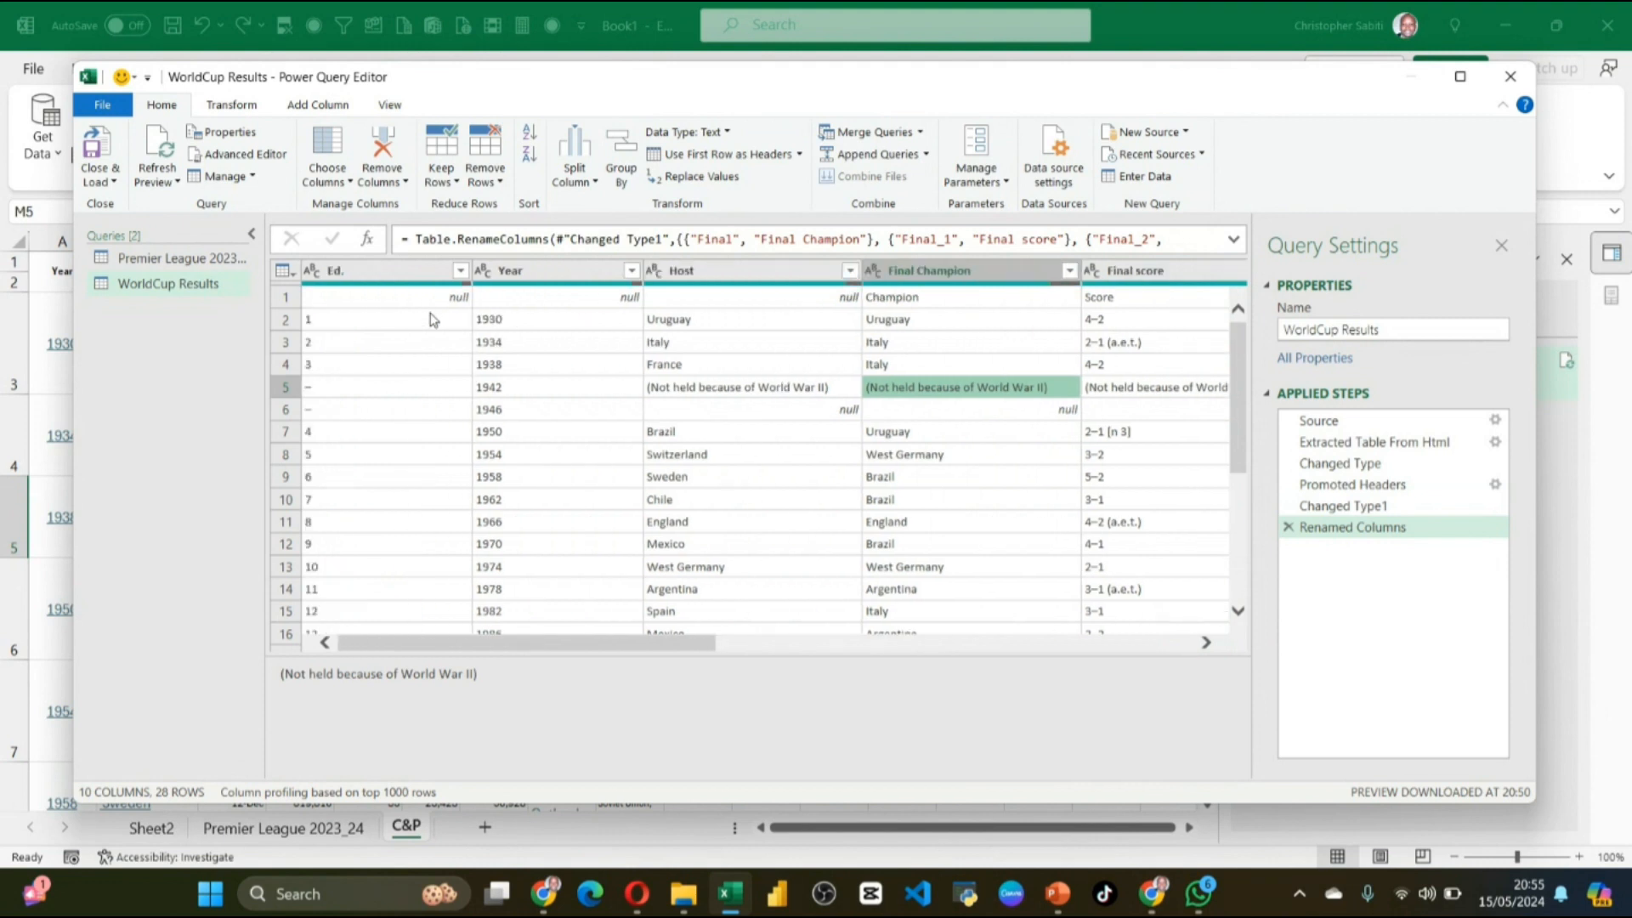
{"action": "left_click", "coordinate": [508, 396]}
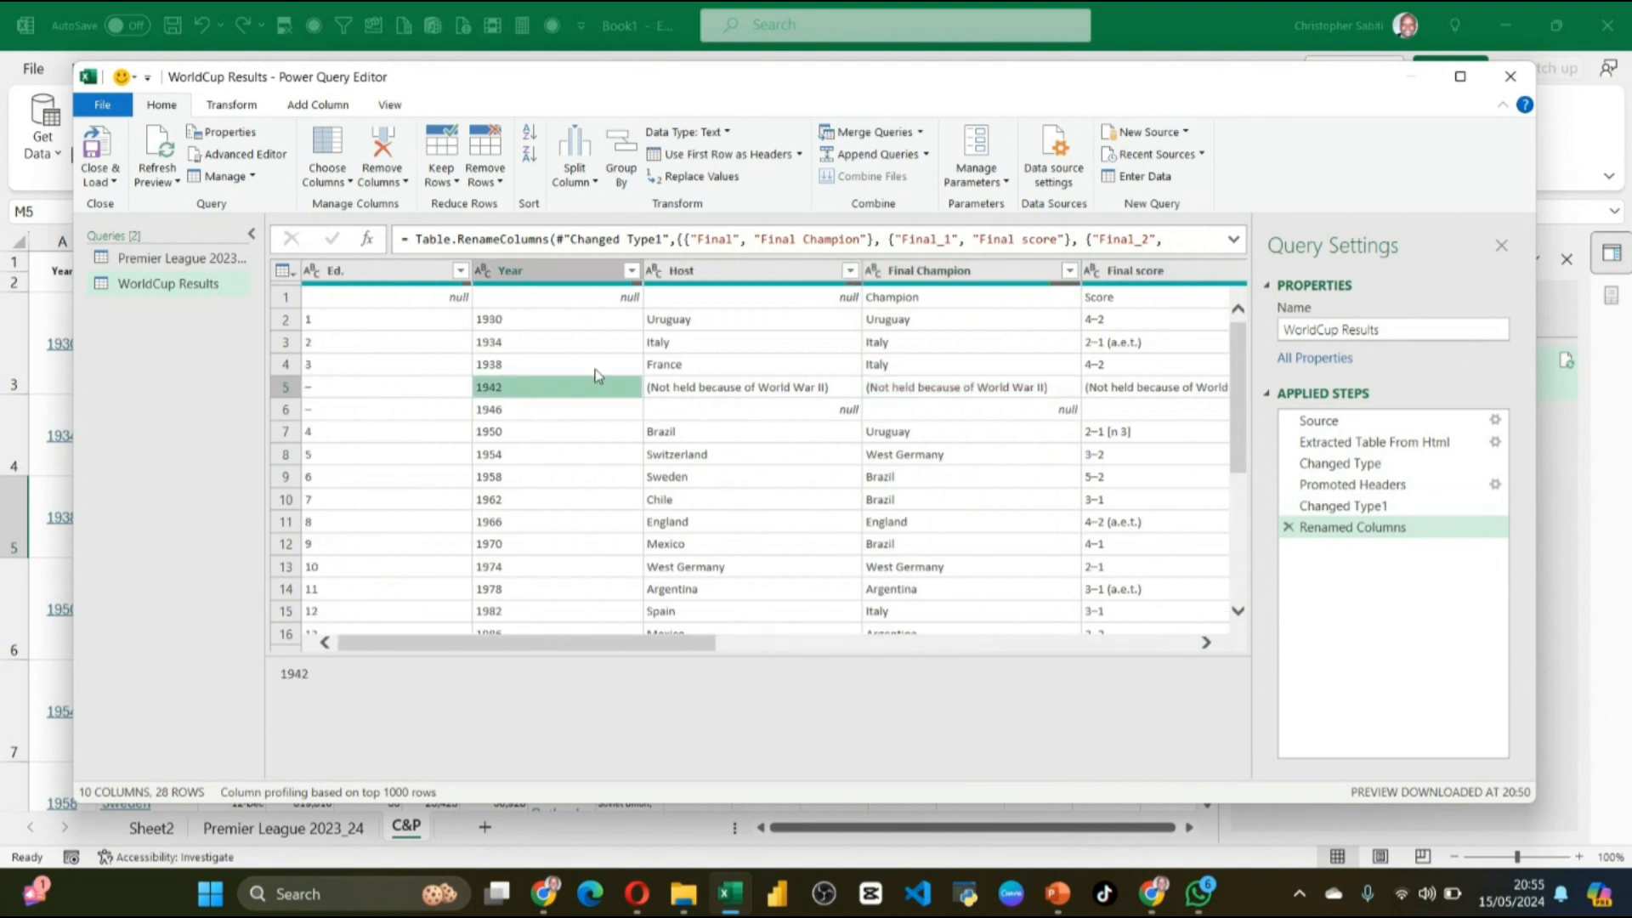
Step: Filter the Year column to exclude null values while keeping all the listed years
{"action": "left_click", "coordinate": [631, 270]}
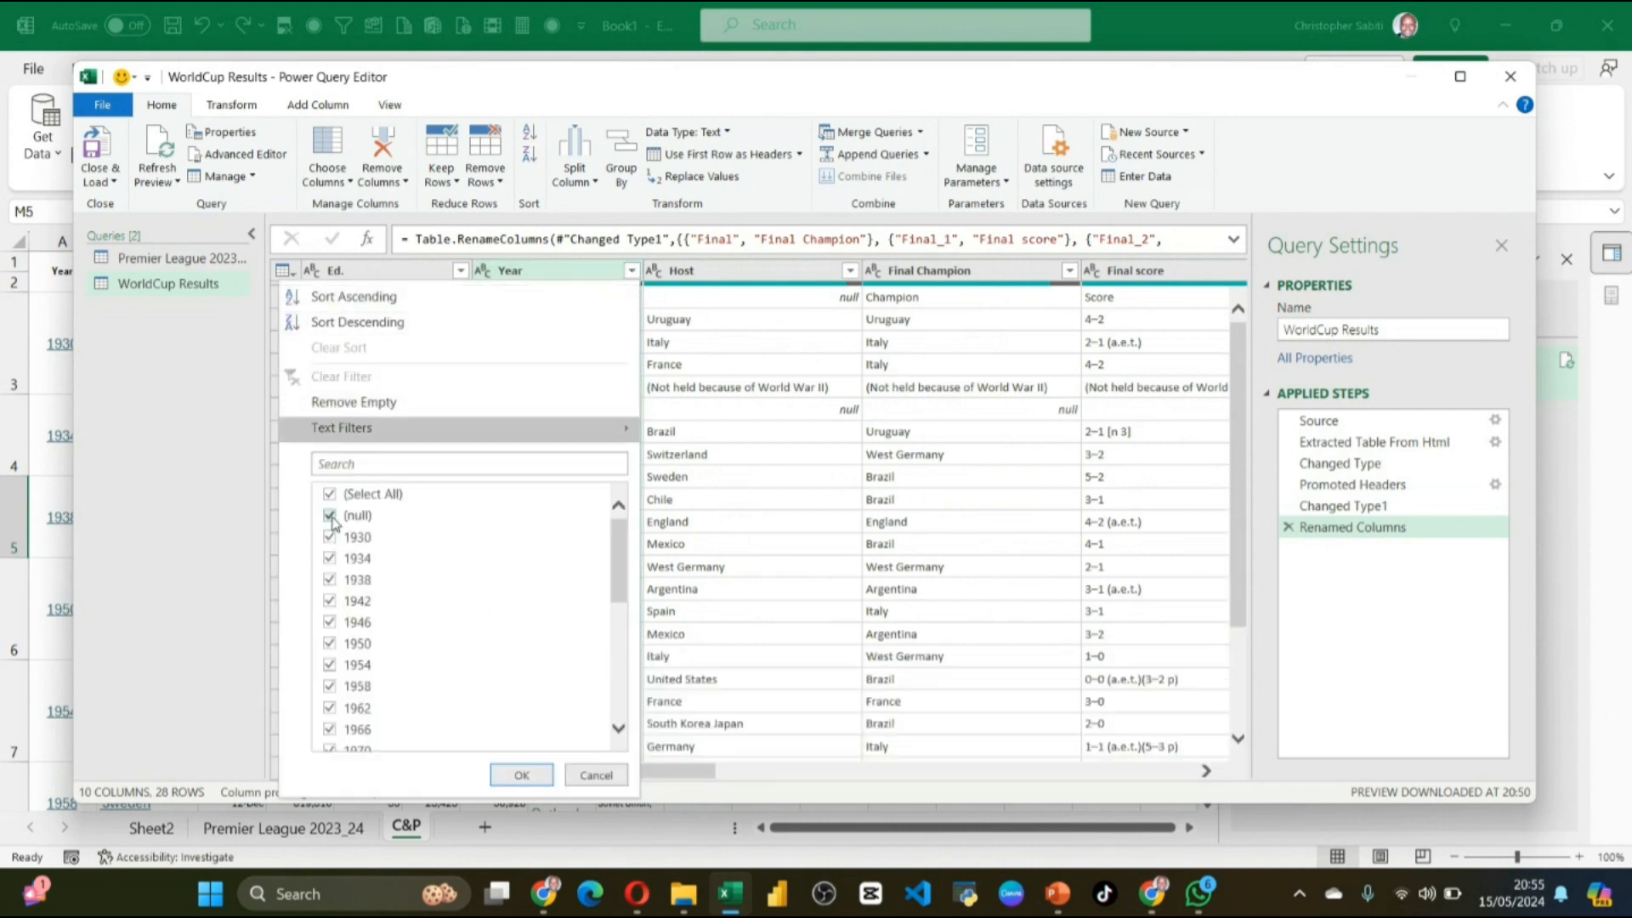
{"action": "left_click", "coordinate": [330, 517]}
{"action": "scroll", "coordinate": [454, 651], "scroll_direction": "down", "scroll_amount": 1}
{"action": "scroll", "coordinate": [454, 651], "scroll_direction": "down", "scroll_amount": 5}
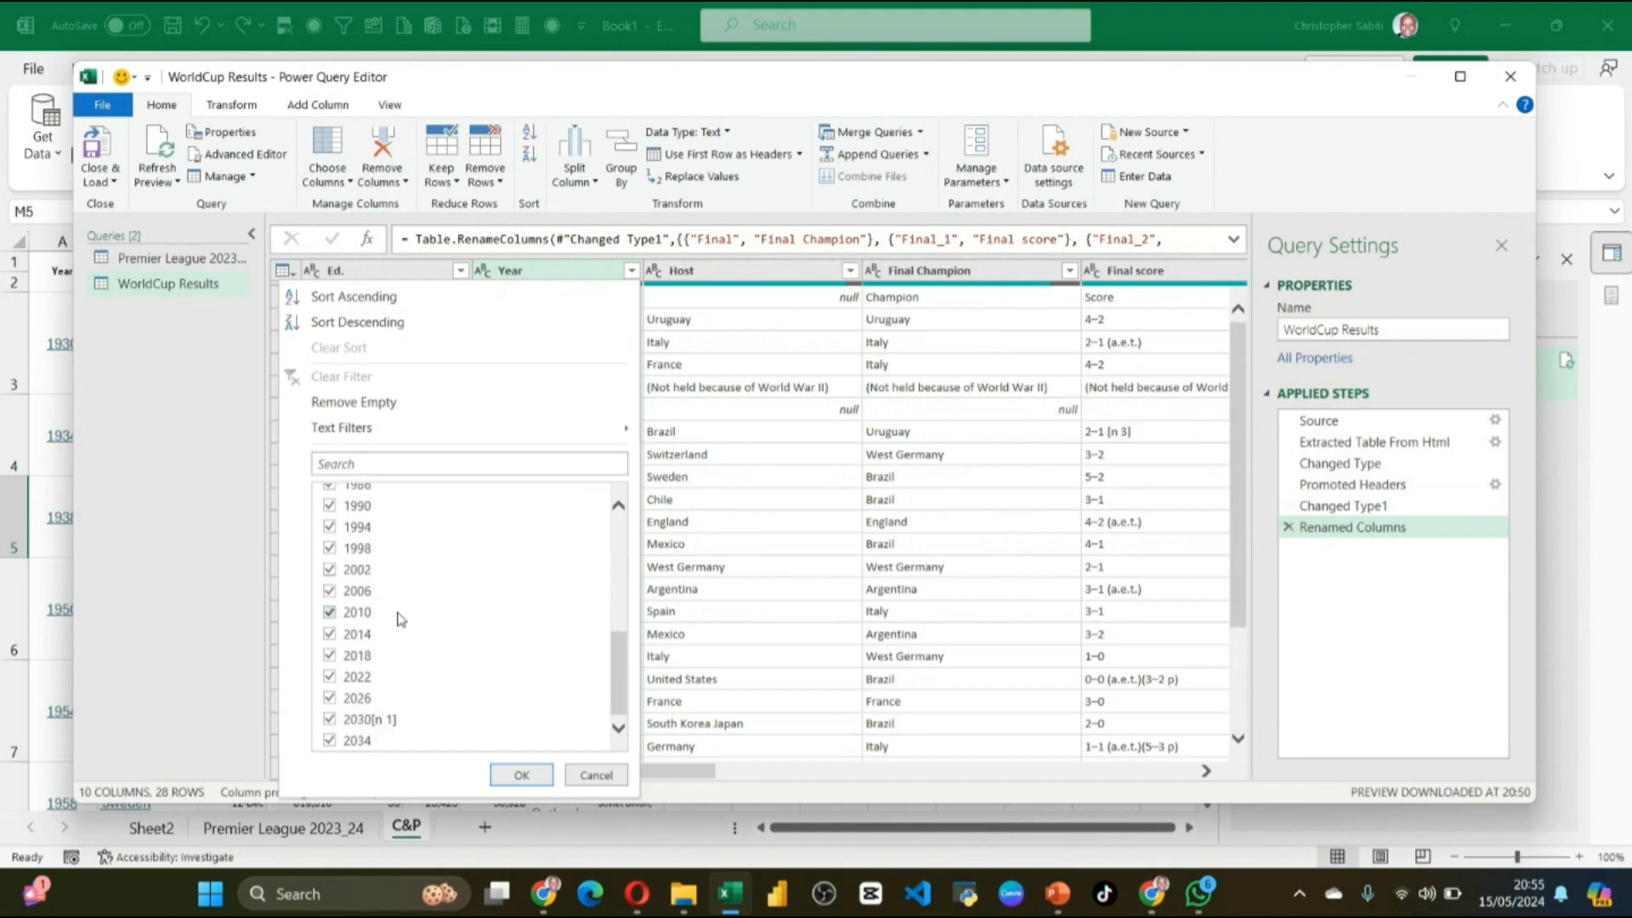
{"action": "left_click", "coordinate": [522, 776]}
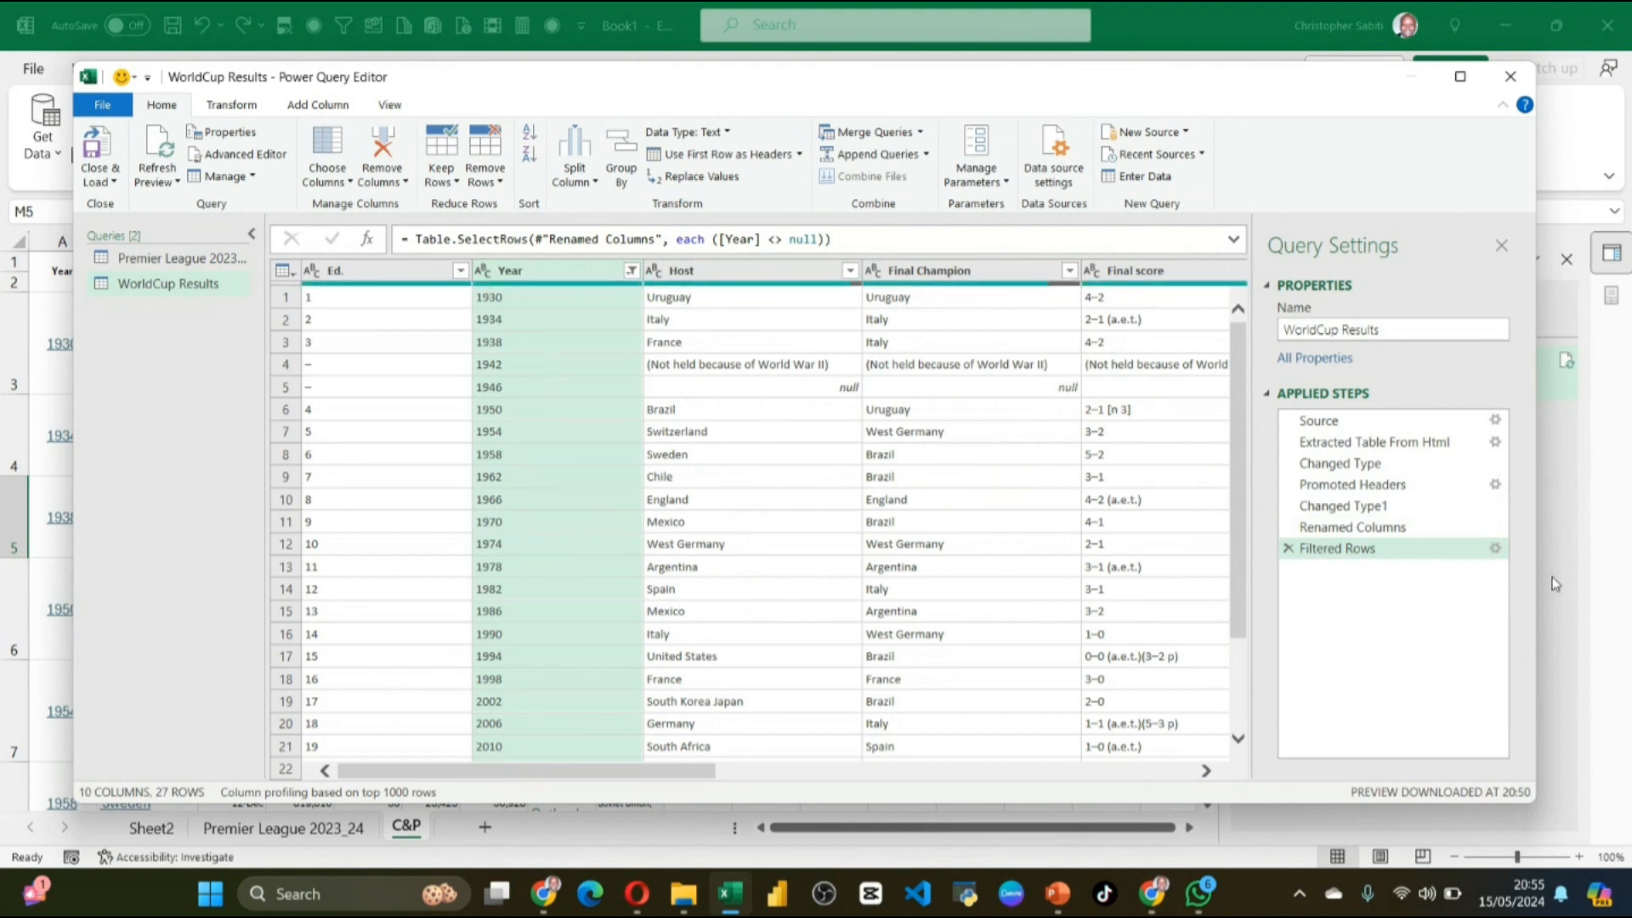
Step: Go back to the Renamed Columns applied step and inspect the Year column's valid, error and empty statistics
{"action": "left_click", "coordinate": [1367, 529]}
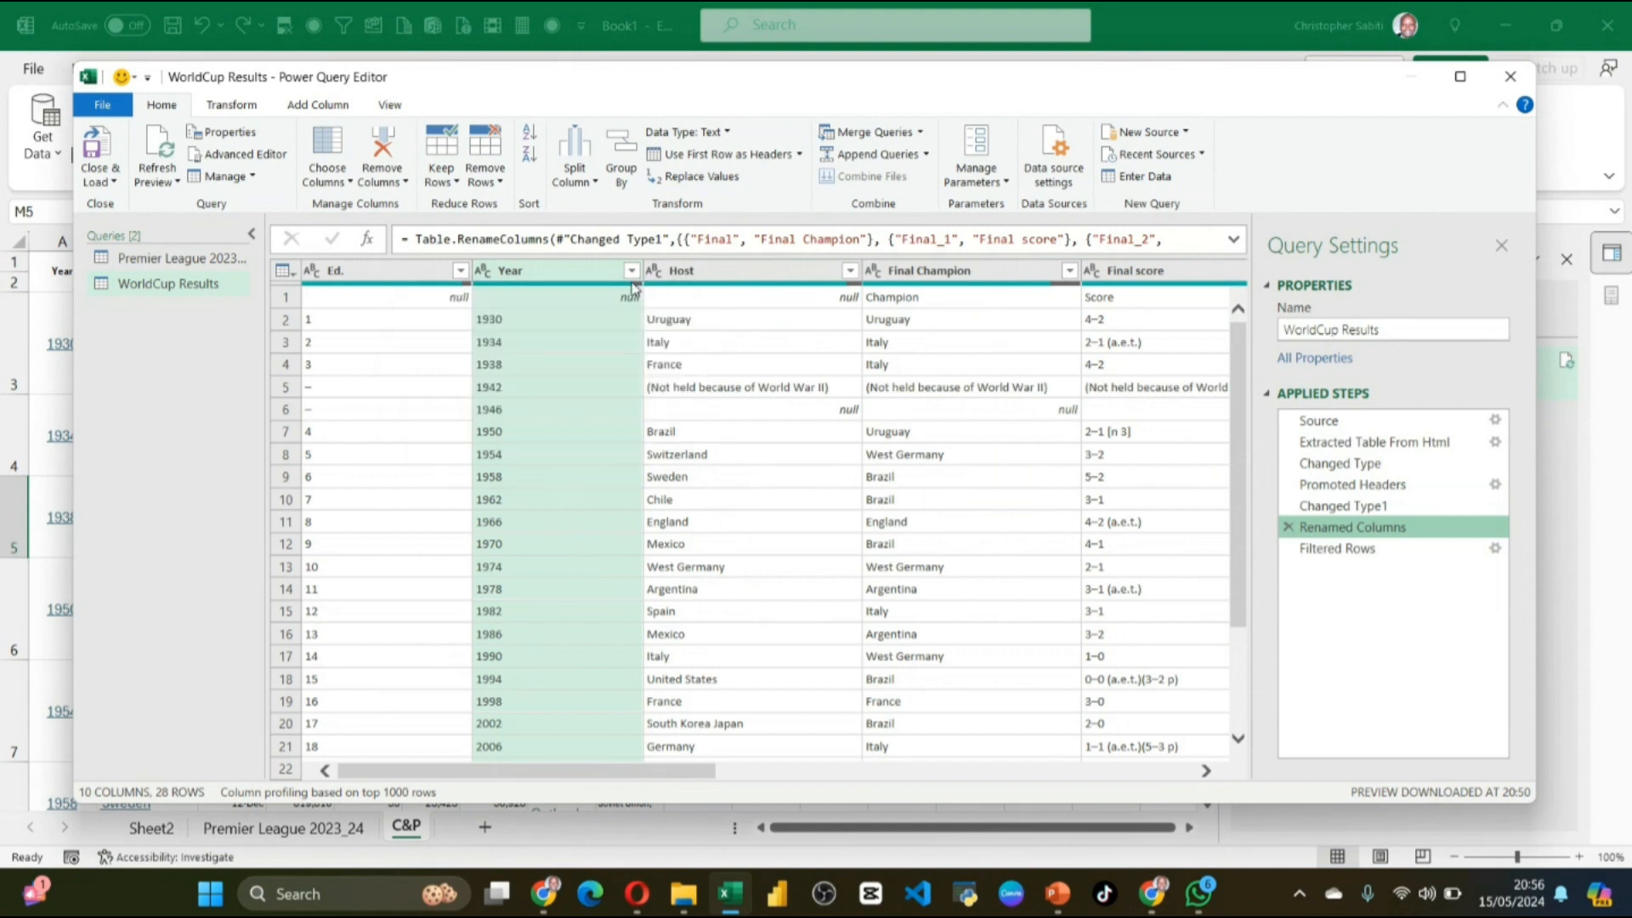
{"action": "mouse_move", "coordinate": [630, 288]}
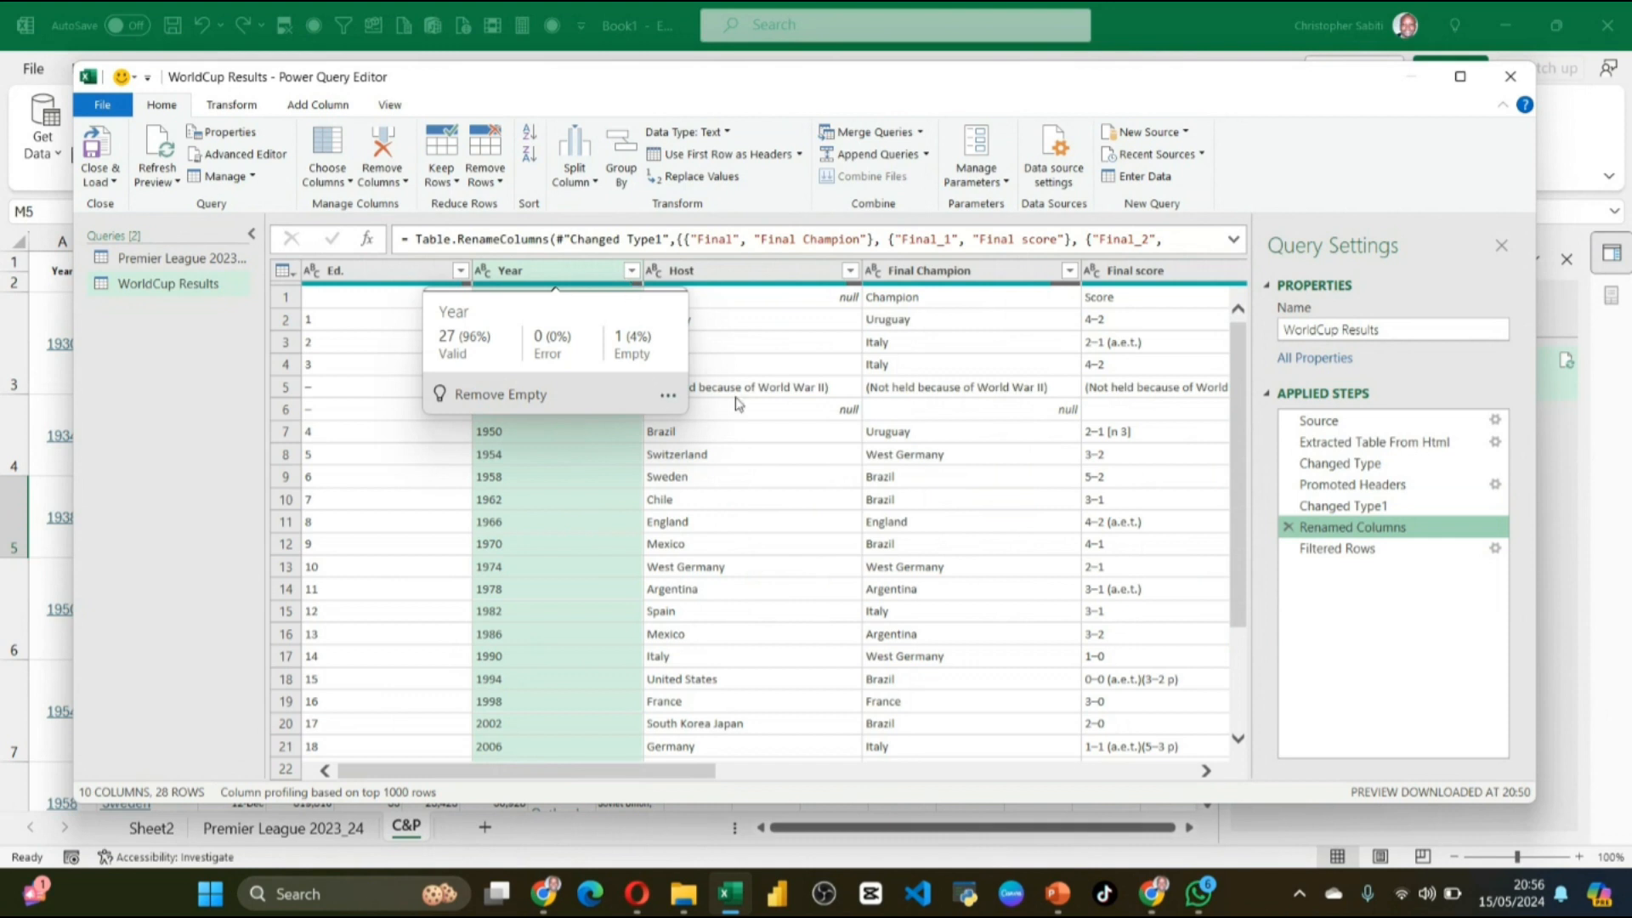
Step: Return to the Filtered Rows applied step and check the Year column's quality statistics and its available cleanup options
{"action": "left_click", "coordinate": [1370, 552]}
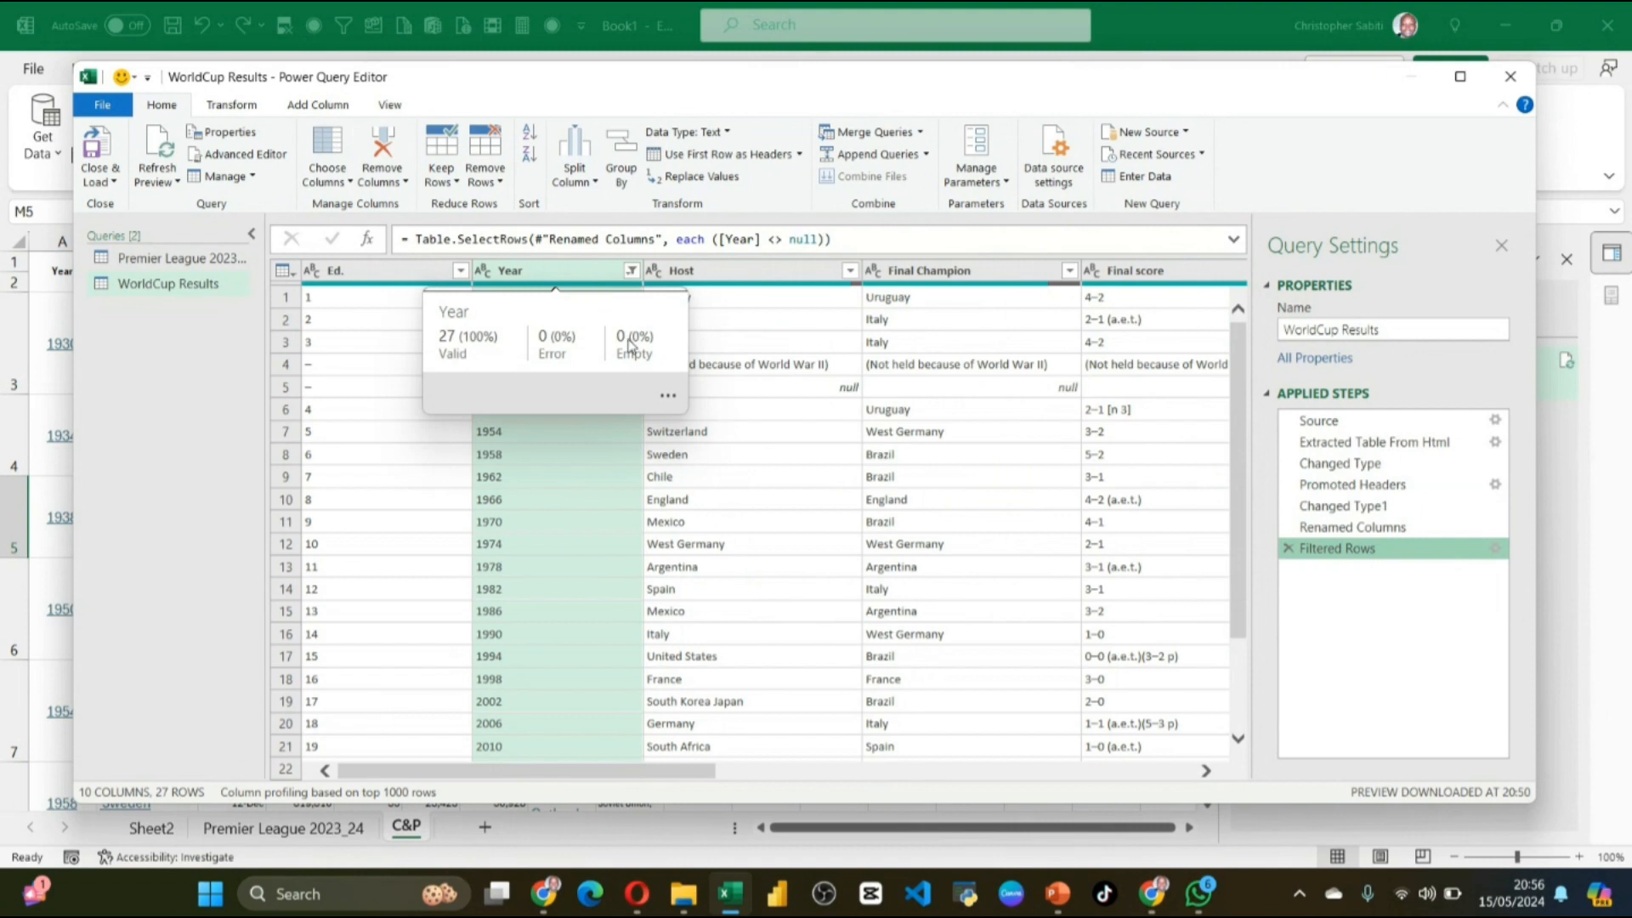
{"action": "left_click", "coordinate": [668, 395]}
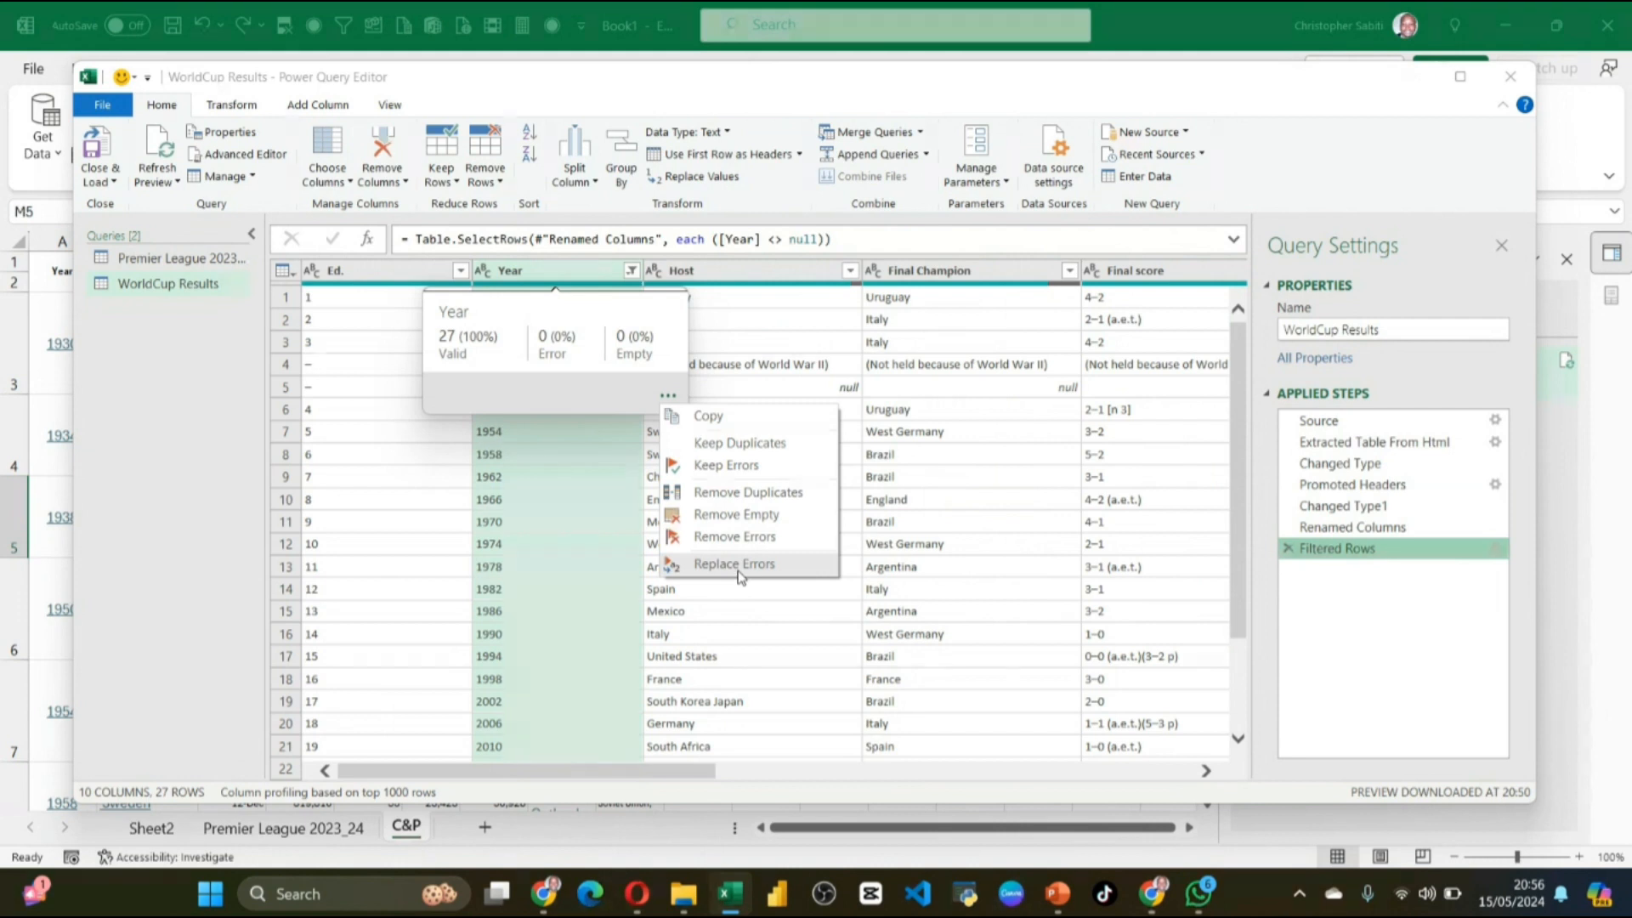
{"action": "left_click", "coordinate": [919, 409]}
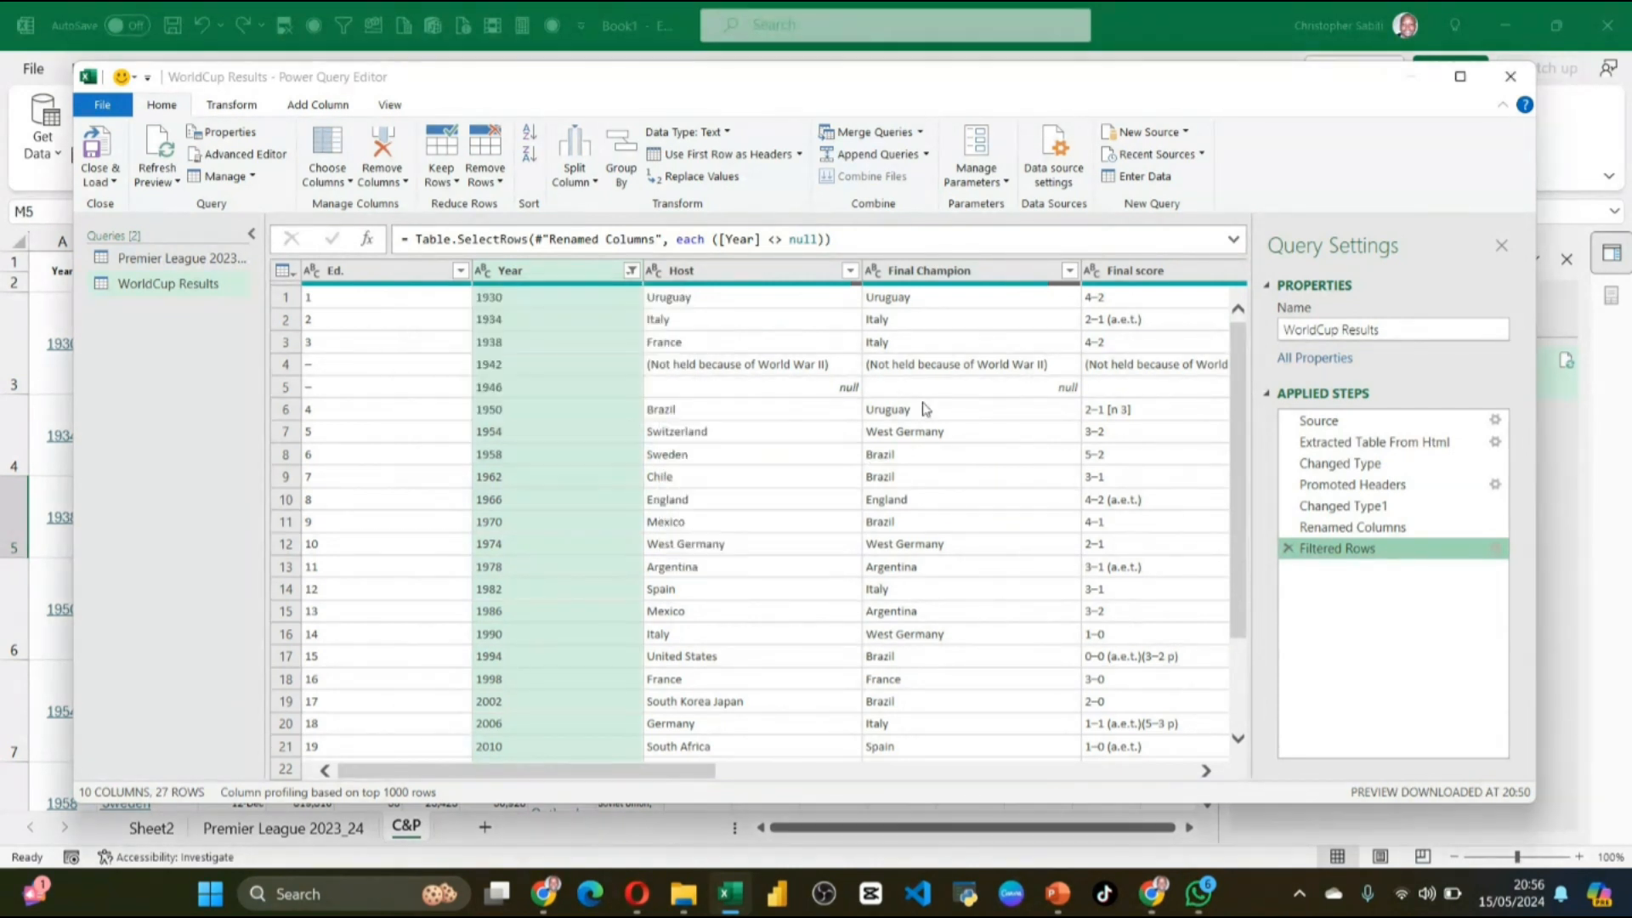
{"action": "scroll", "coordinate": [595, 418], "scroll_direction": "down", "scroll_amount": 4}
{"action": "scroll", "coordinate": [716, 397], "scroll_direction": "up", "scroll_amount": 4}
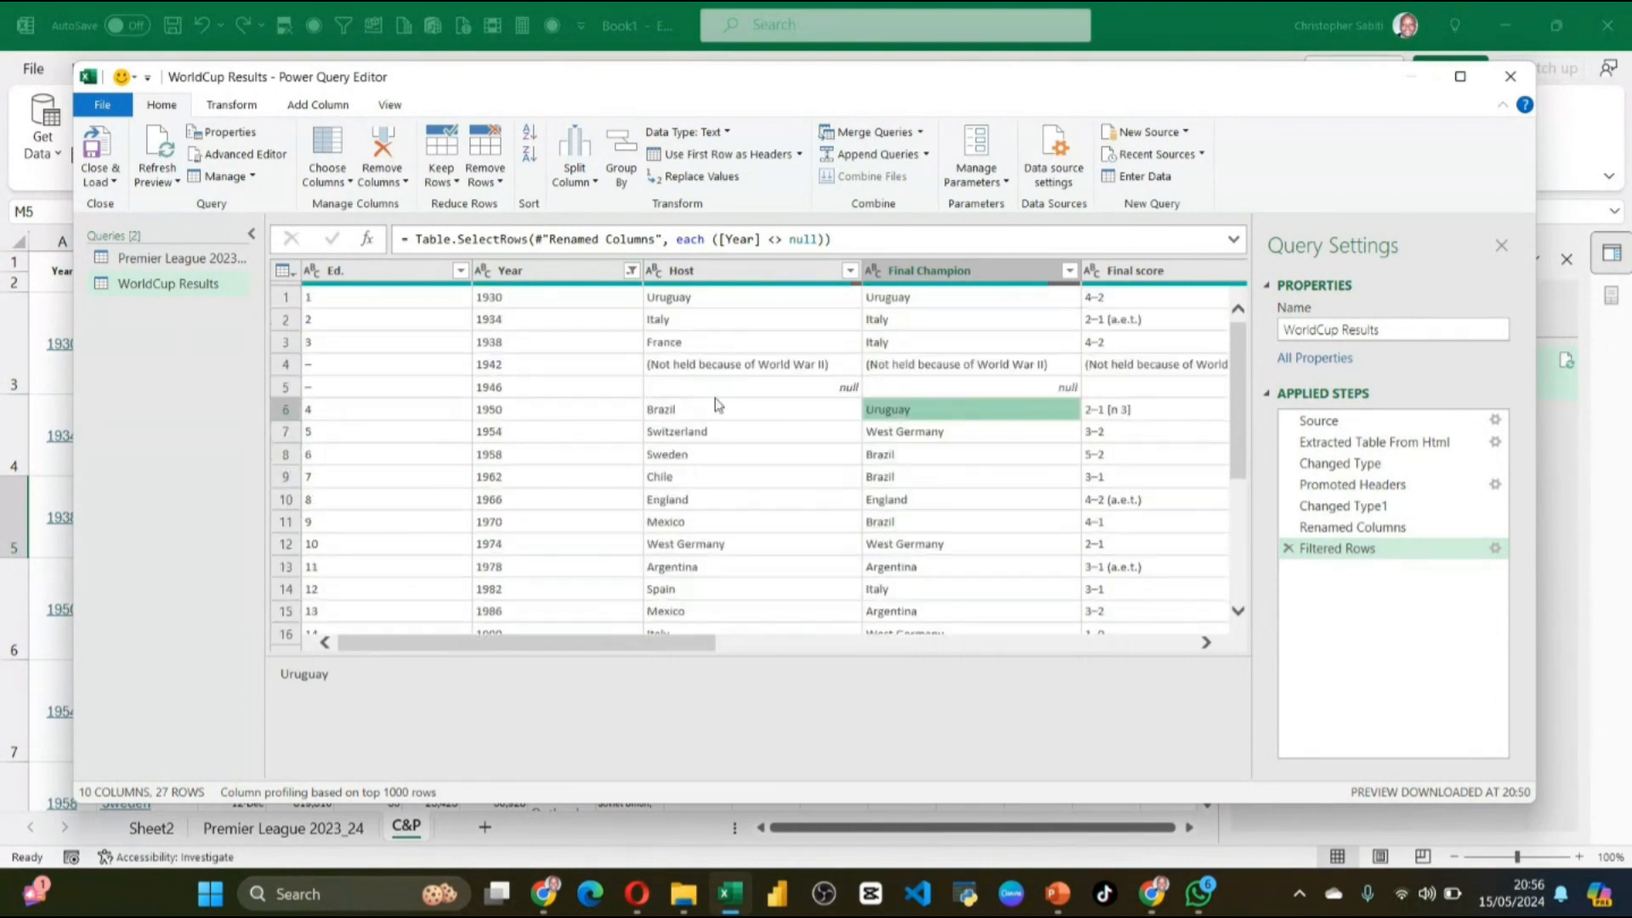
Step: Inspect the Host column's null cell in the 1946 row, its filter values and its valid, error and empty statistics
{"action": "left_click", "coordinate": [736, 387]}
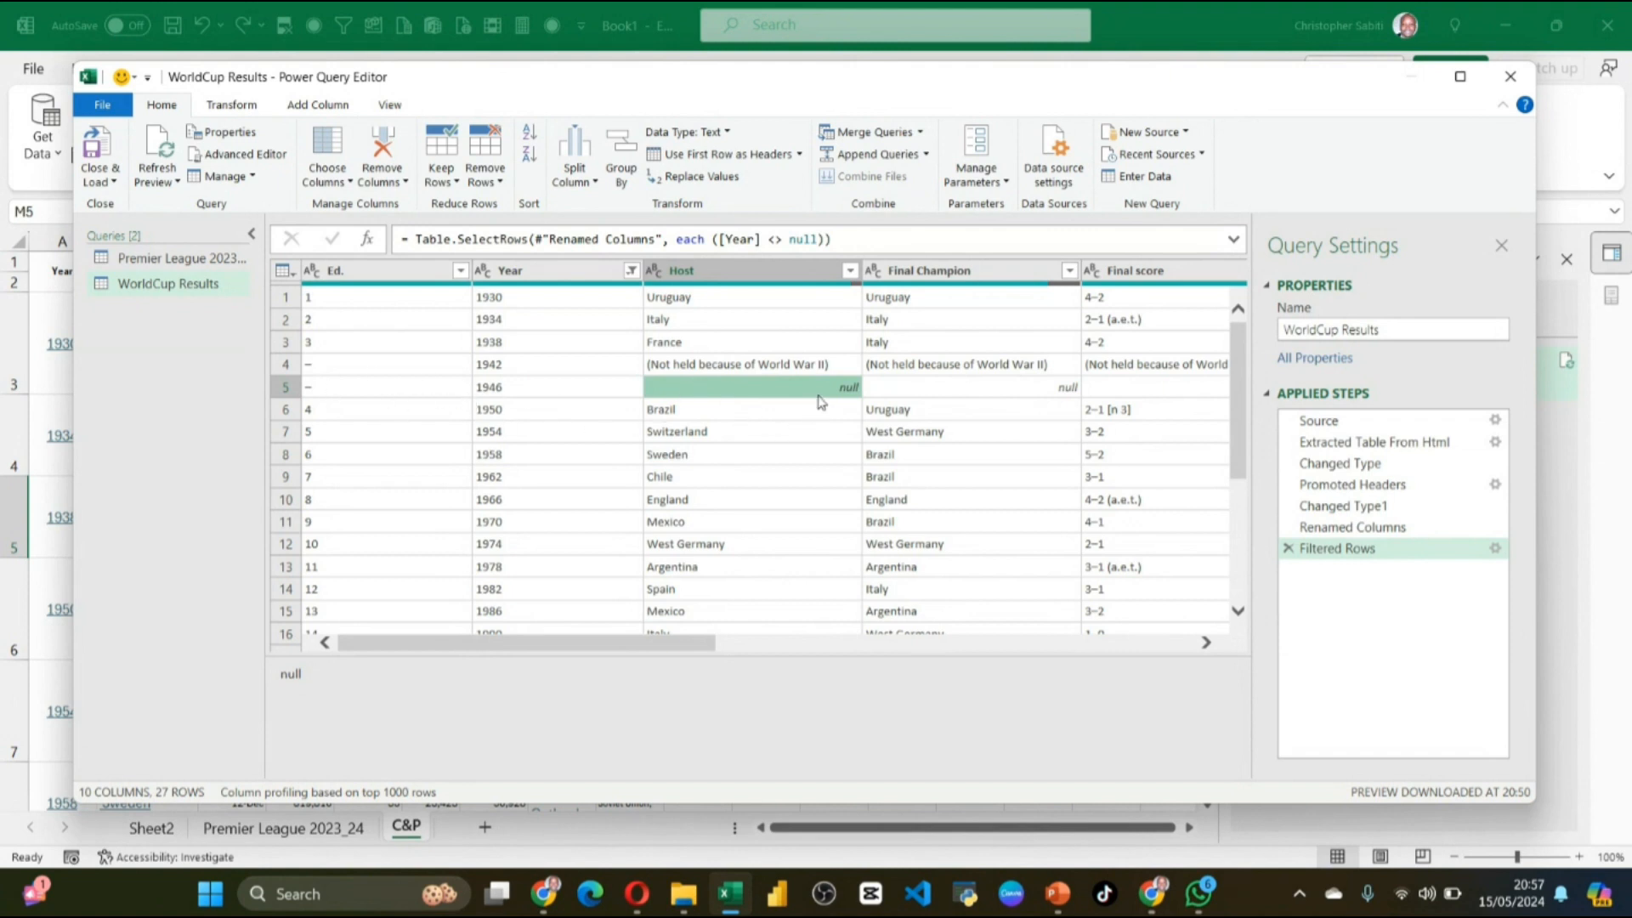
{"action": "left_click", "coordinate": [849, 270]}
{"action": "left_click", "coordinate": [848, 270]}
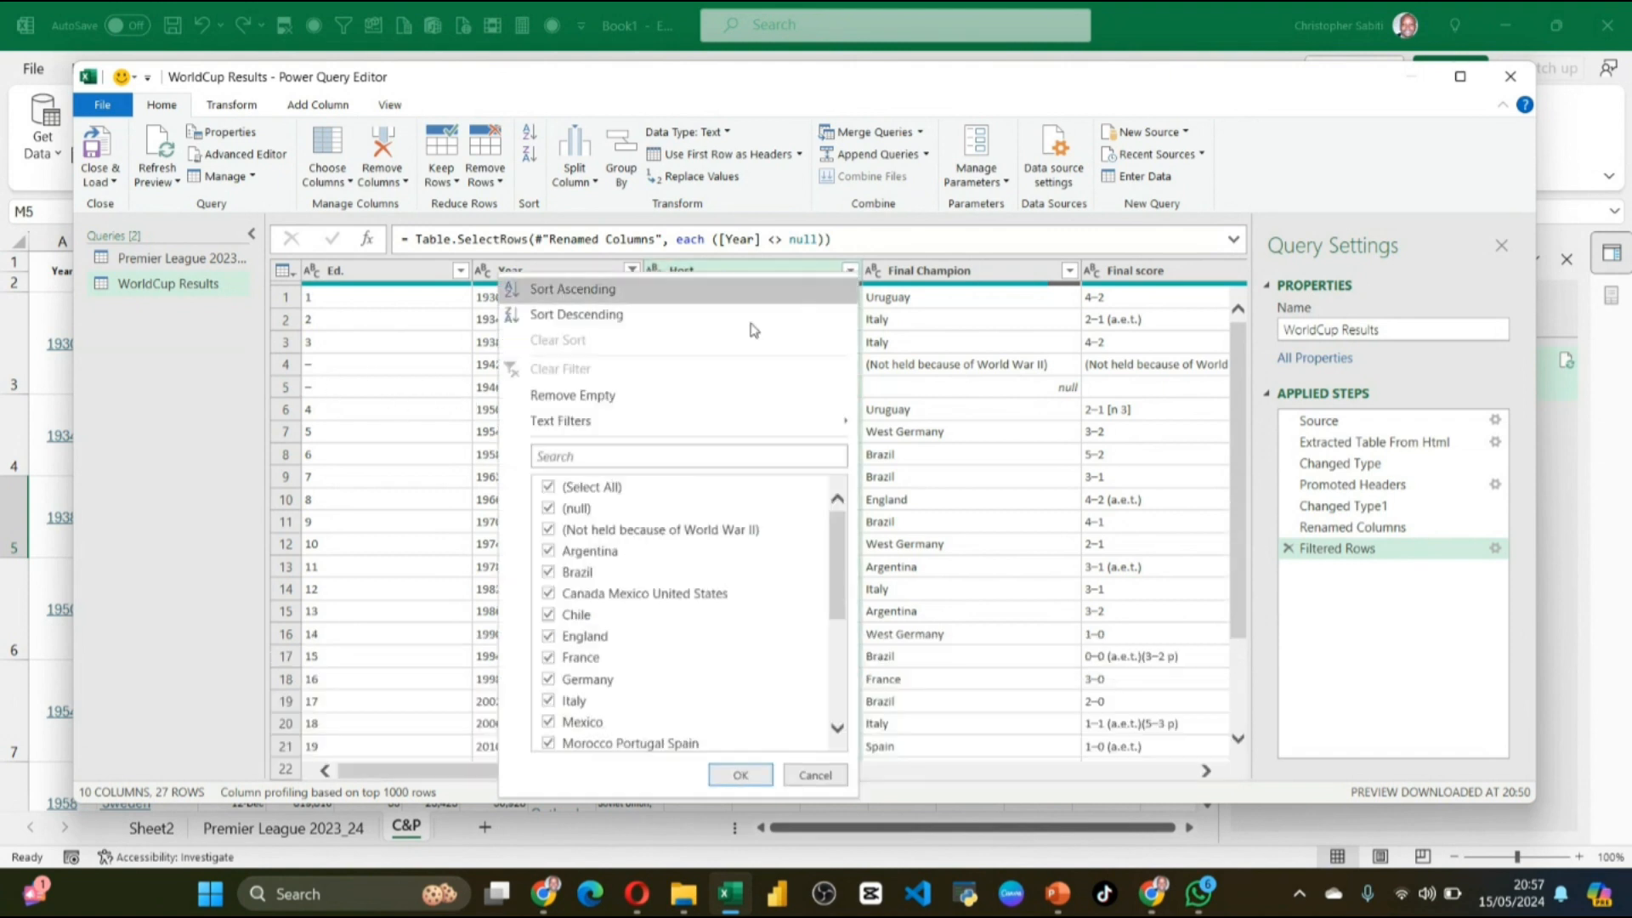
{"action": "left_click", "coordinate": [1049, 415]}
{"action": "left_click", "coordinate": [774, 393]}
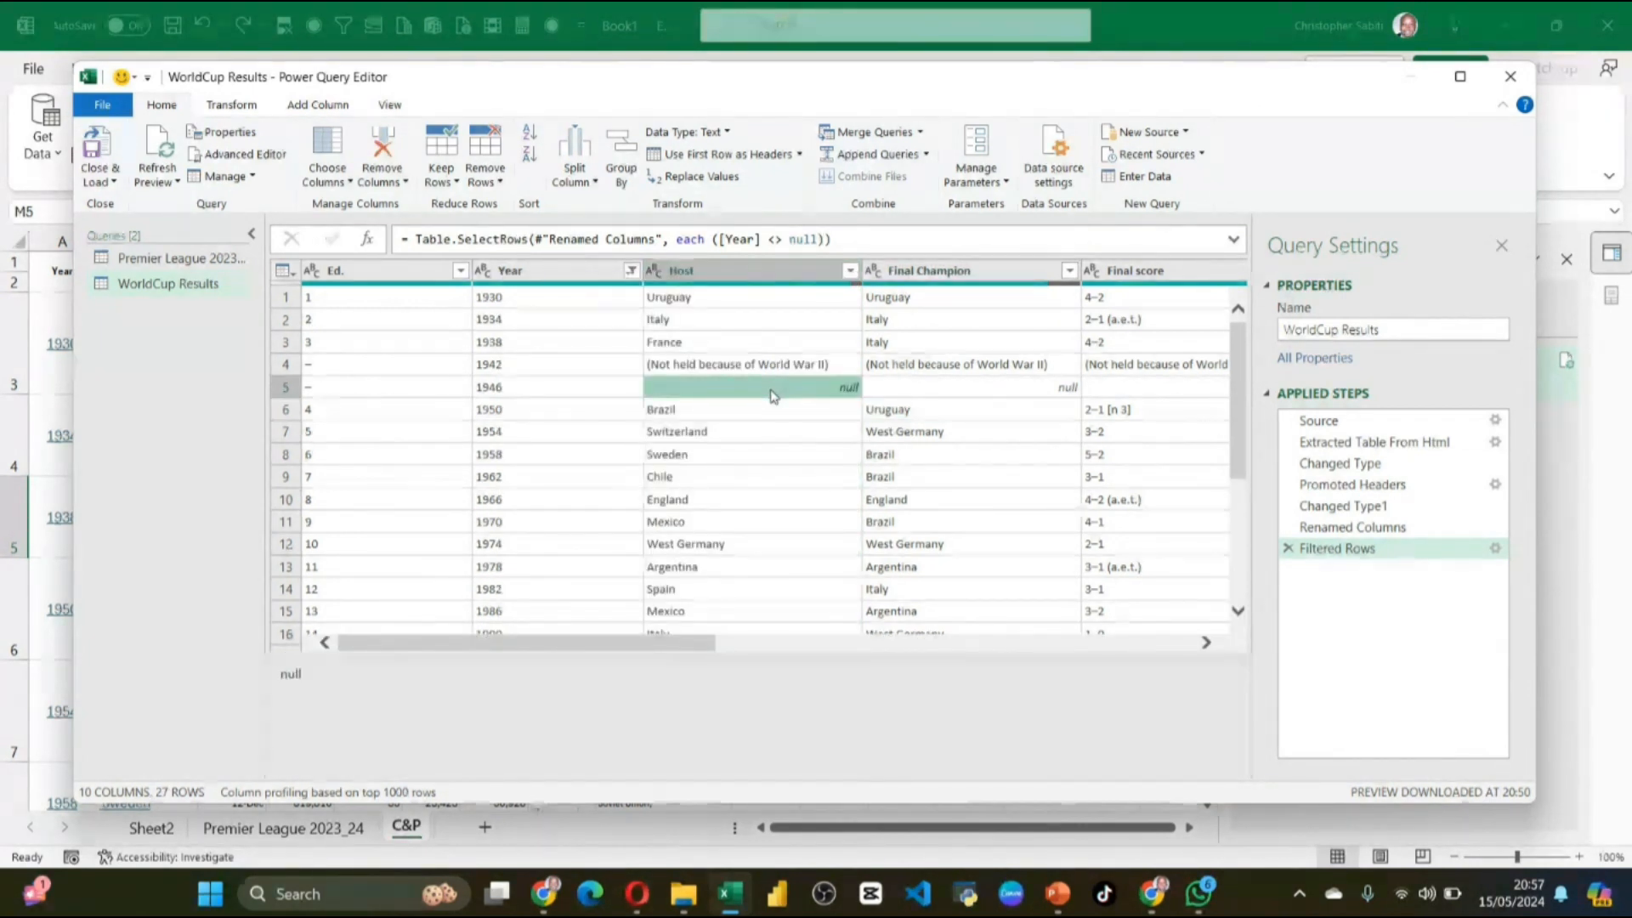
{"action": "left_click", "coordinate": [848, 269]}
{"action": "left_click", "coordinate": [895, 363]}
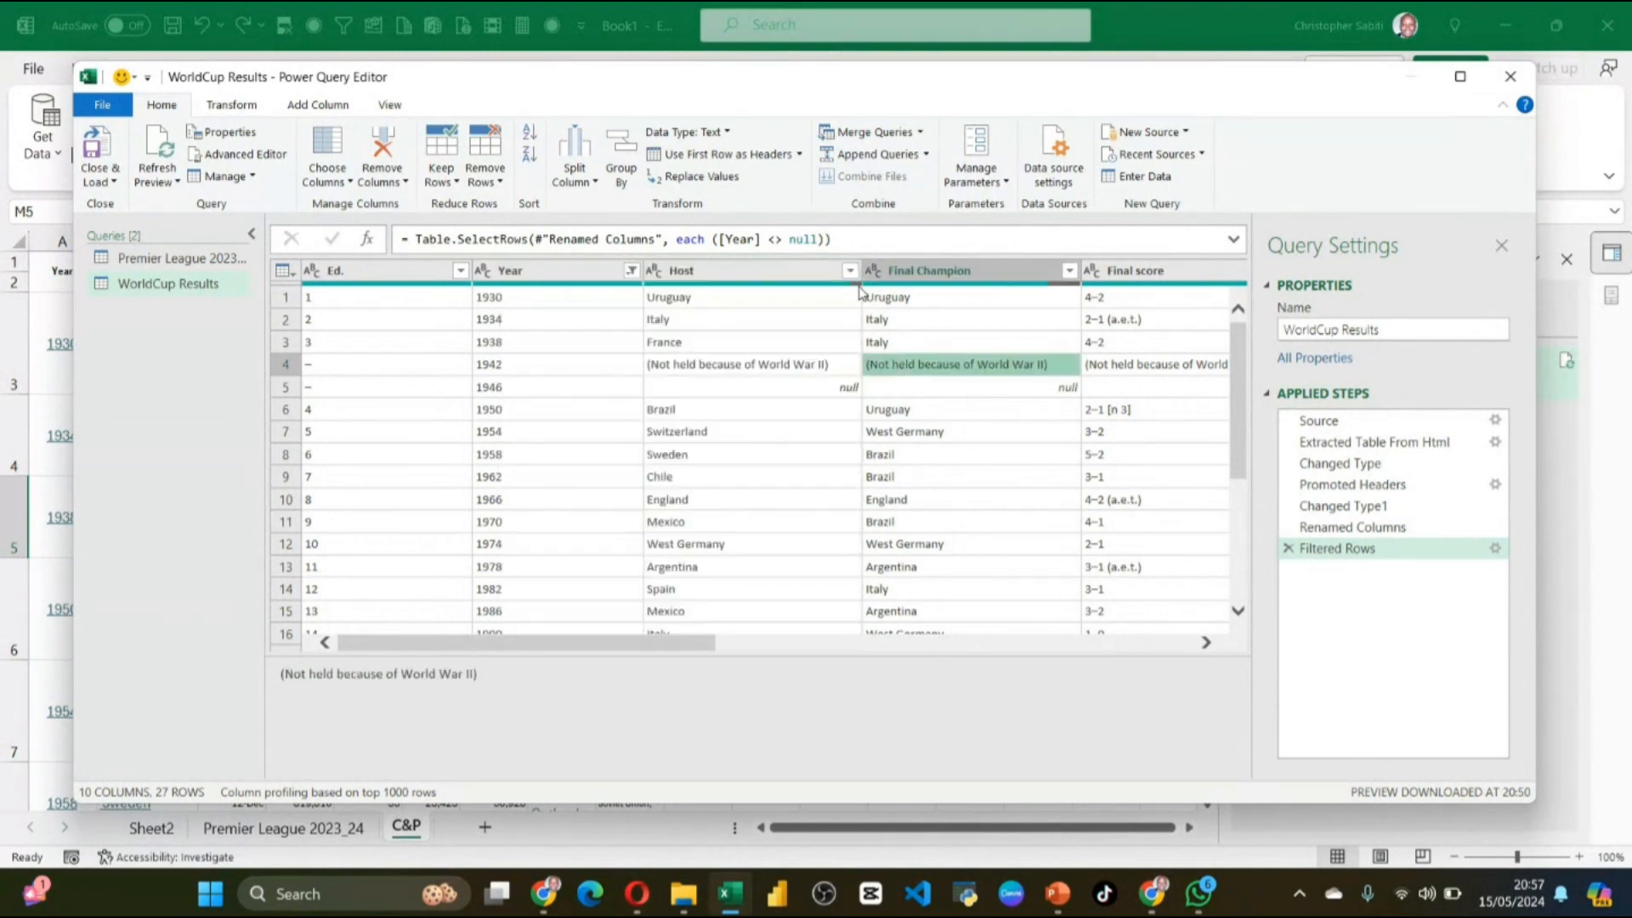
{"action": "mouse_move", "coordinate": [858, 289]}
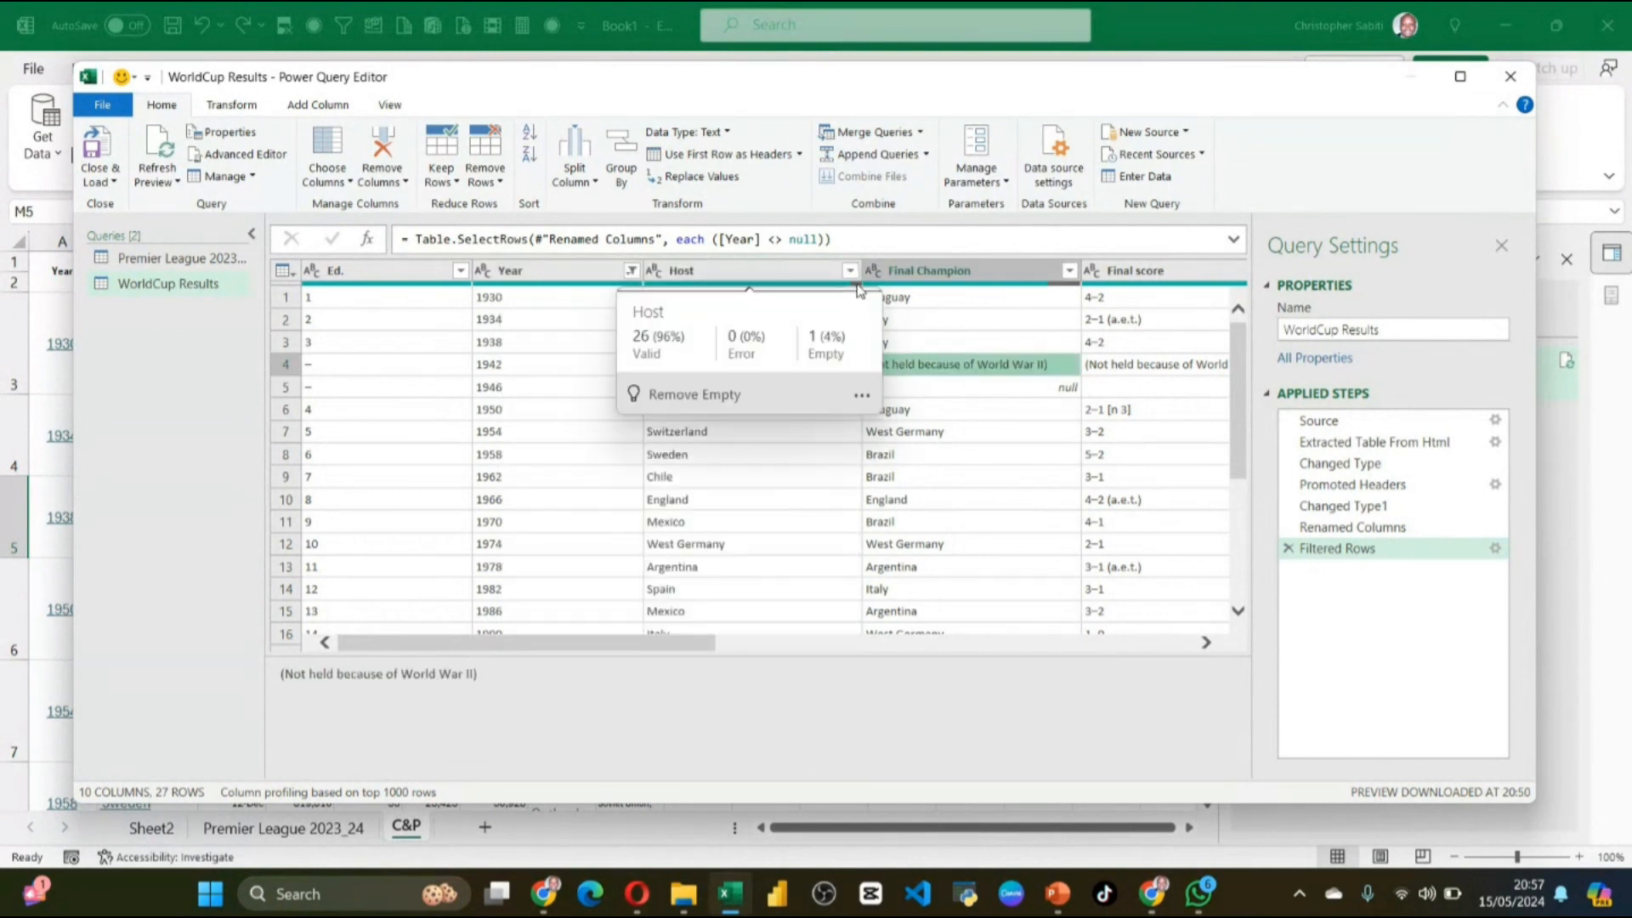
{"action": "left_click", "coordinate": [862, 396]}
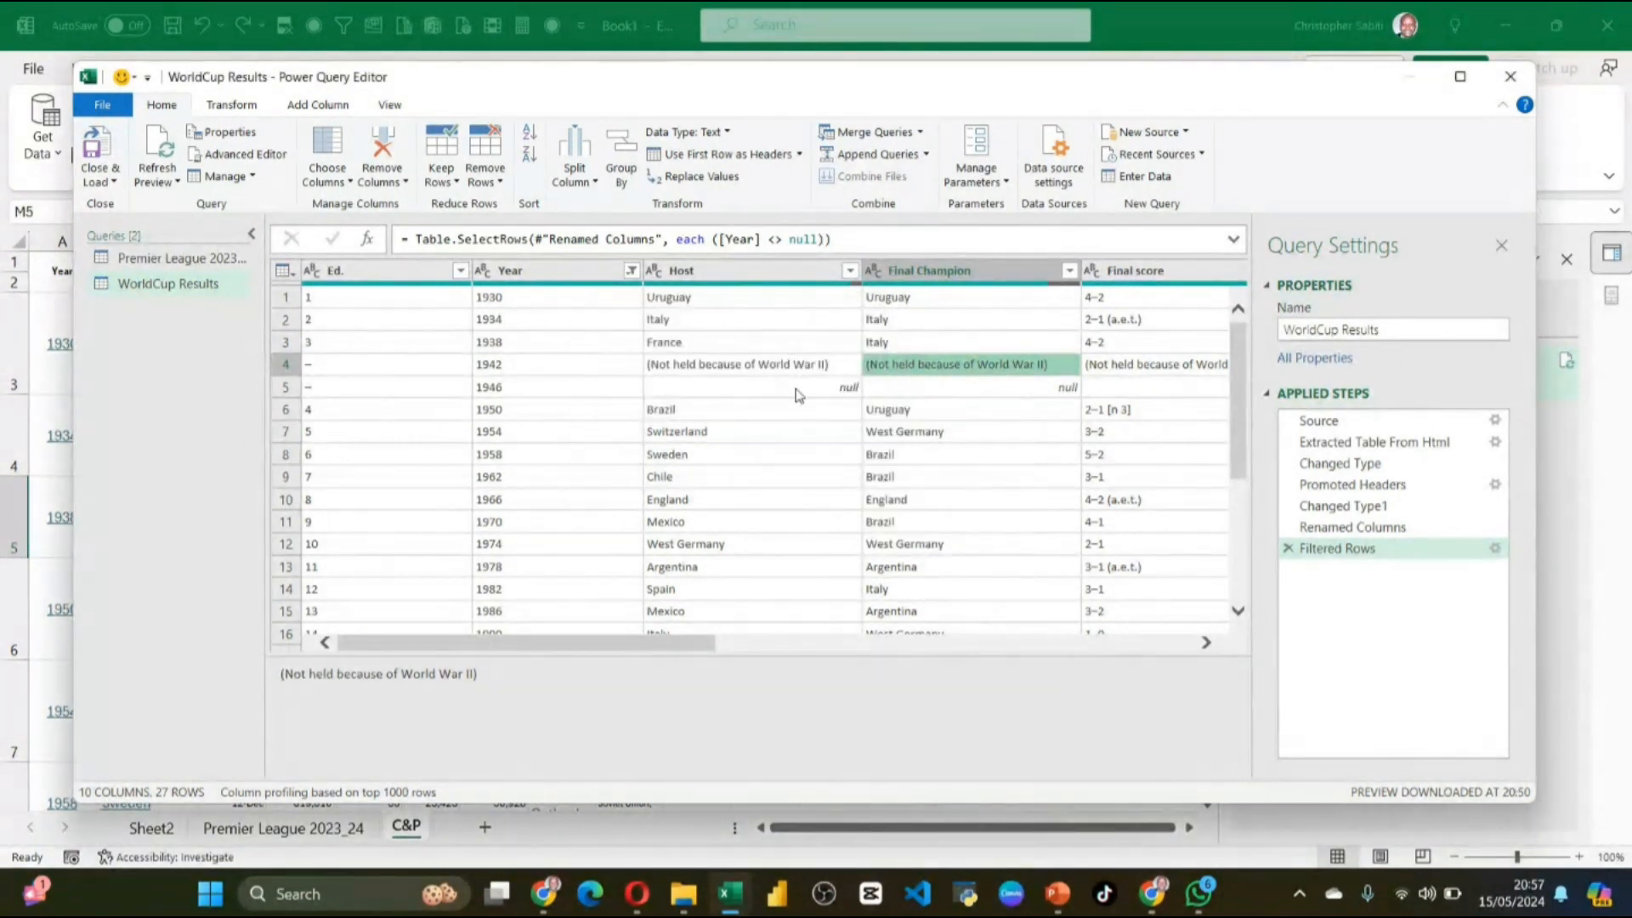
Step: Replace null with "No World Cup" in the Host column
{"action": "left_click", "coordinate": [799, 395]}
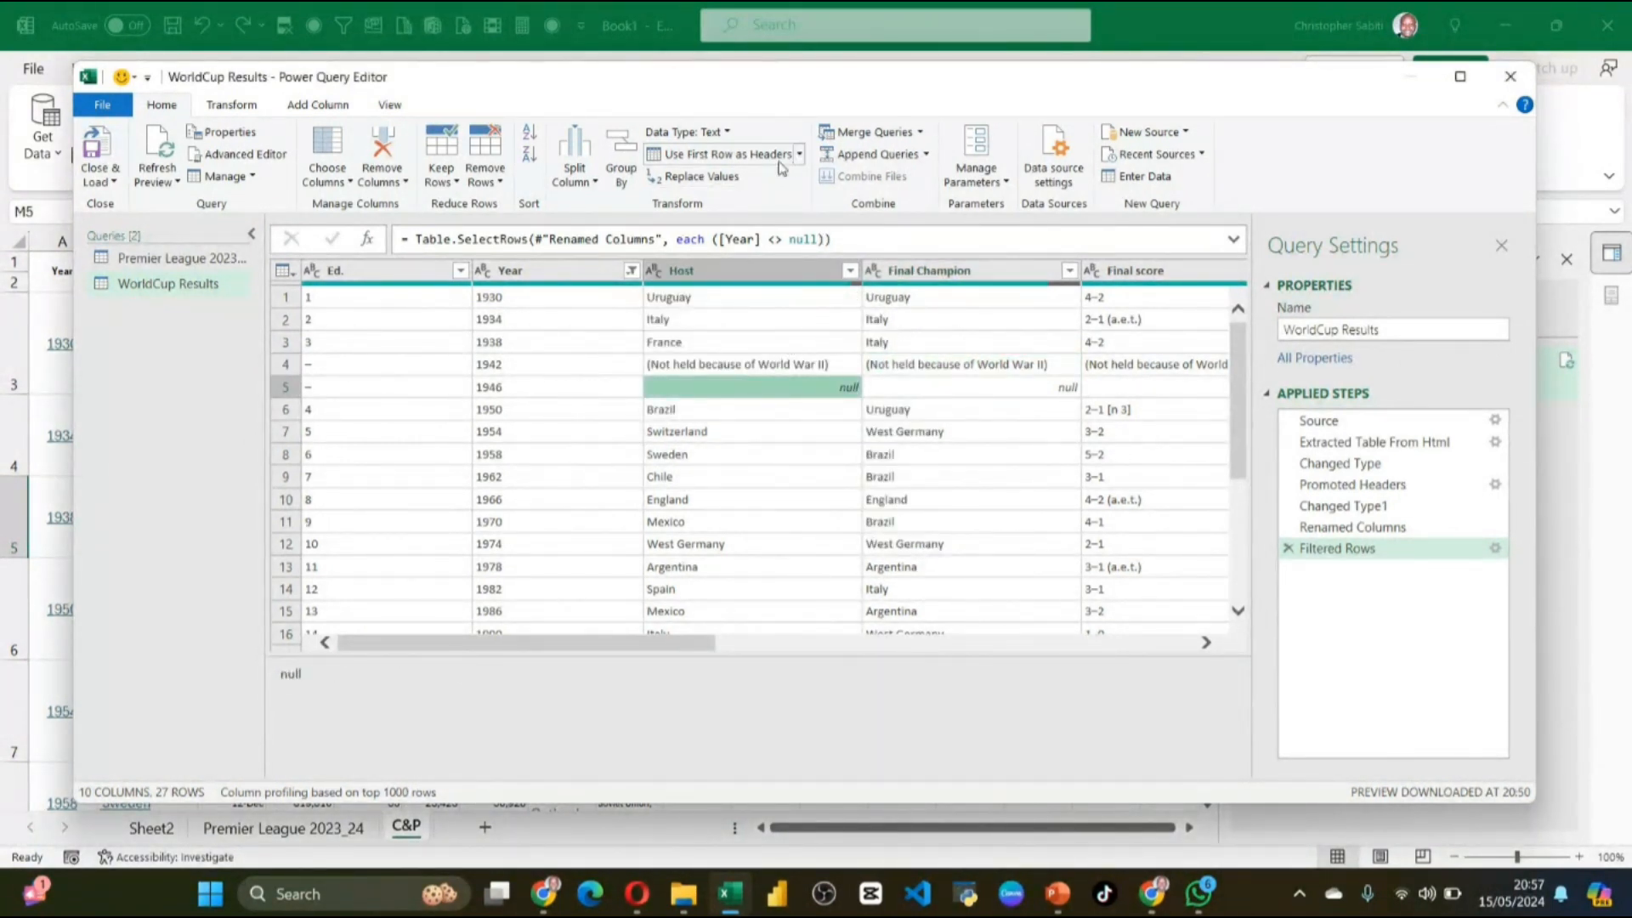
{"action": "left_click", "coordinate": [222, 105]}
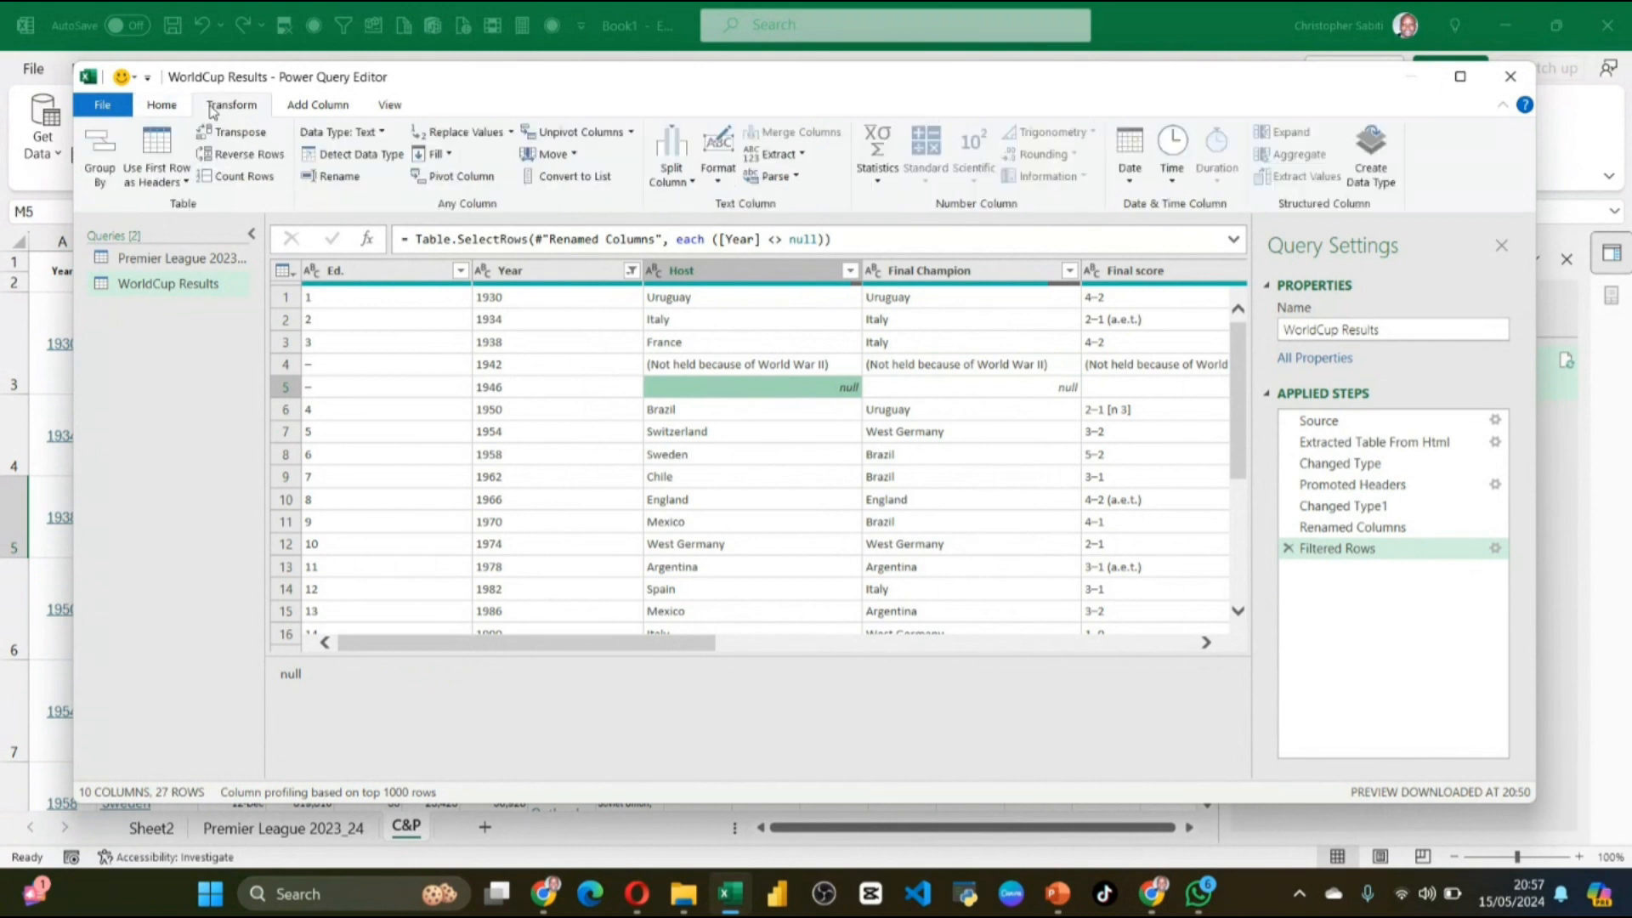
{"action": "left_click", "coordinate": [466, 136]}
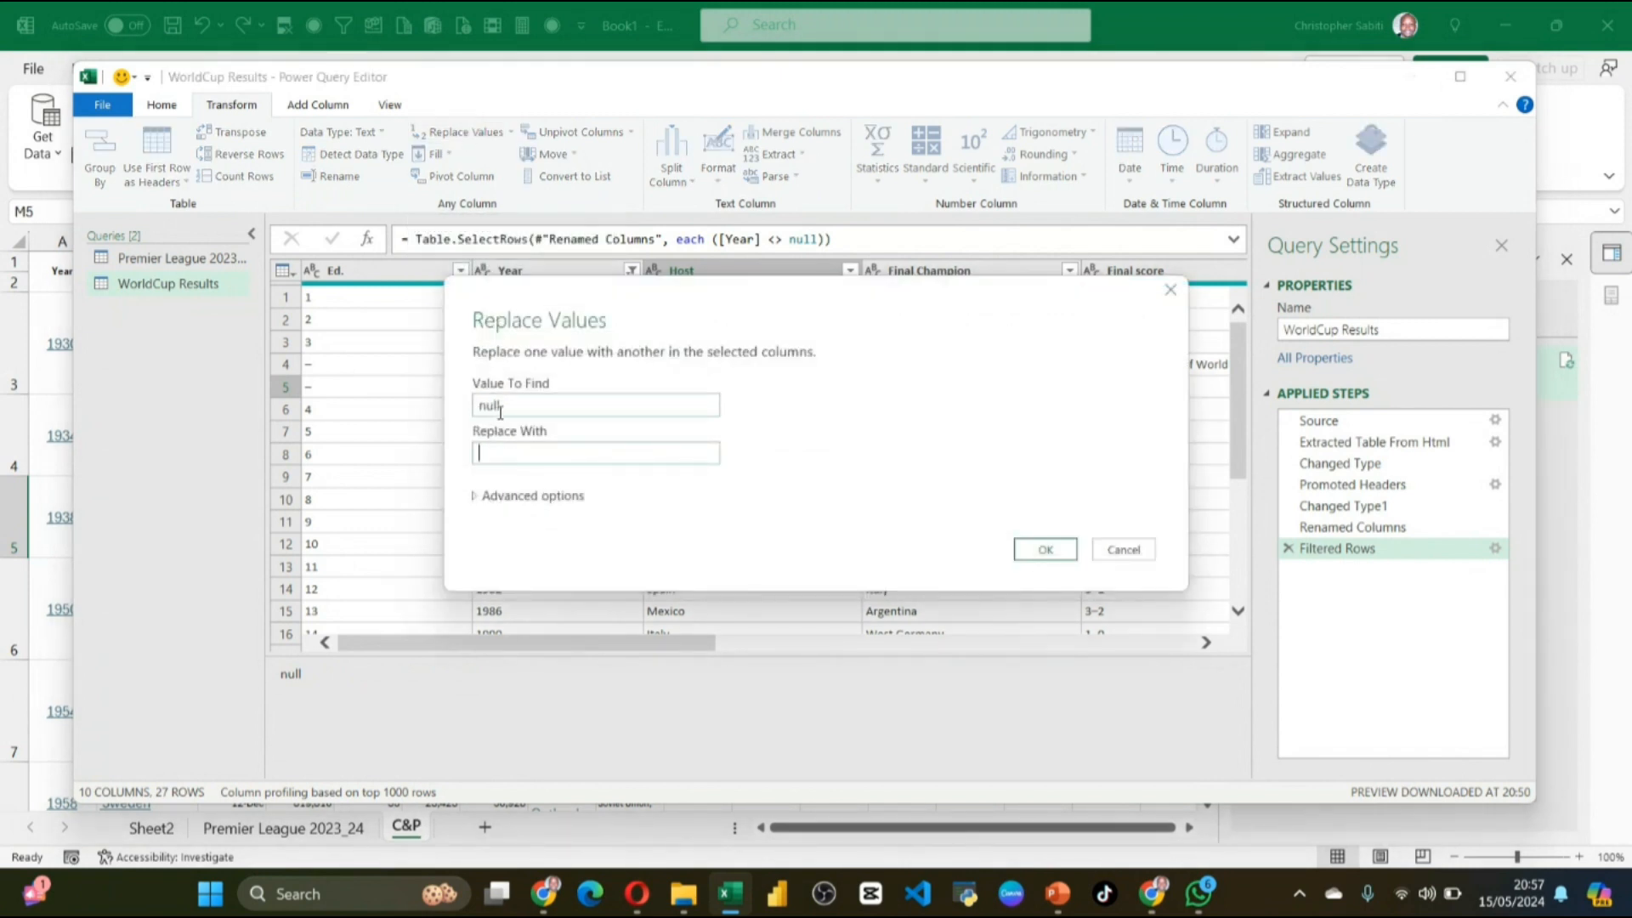
{"action": "left_click_drag", "start_coordinate": [580, 298], "coordinate": [1008, 466]}
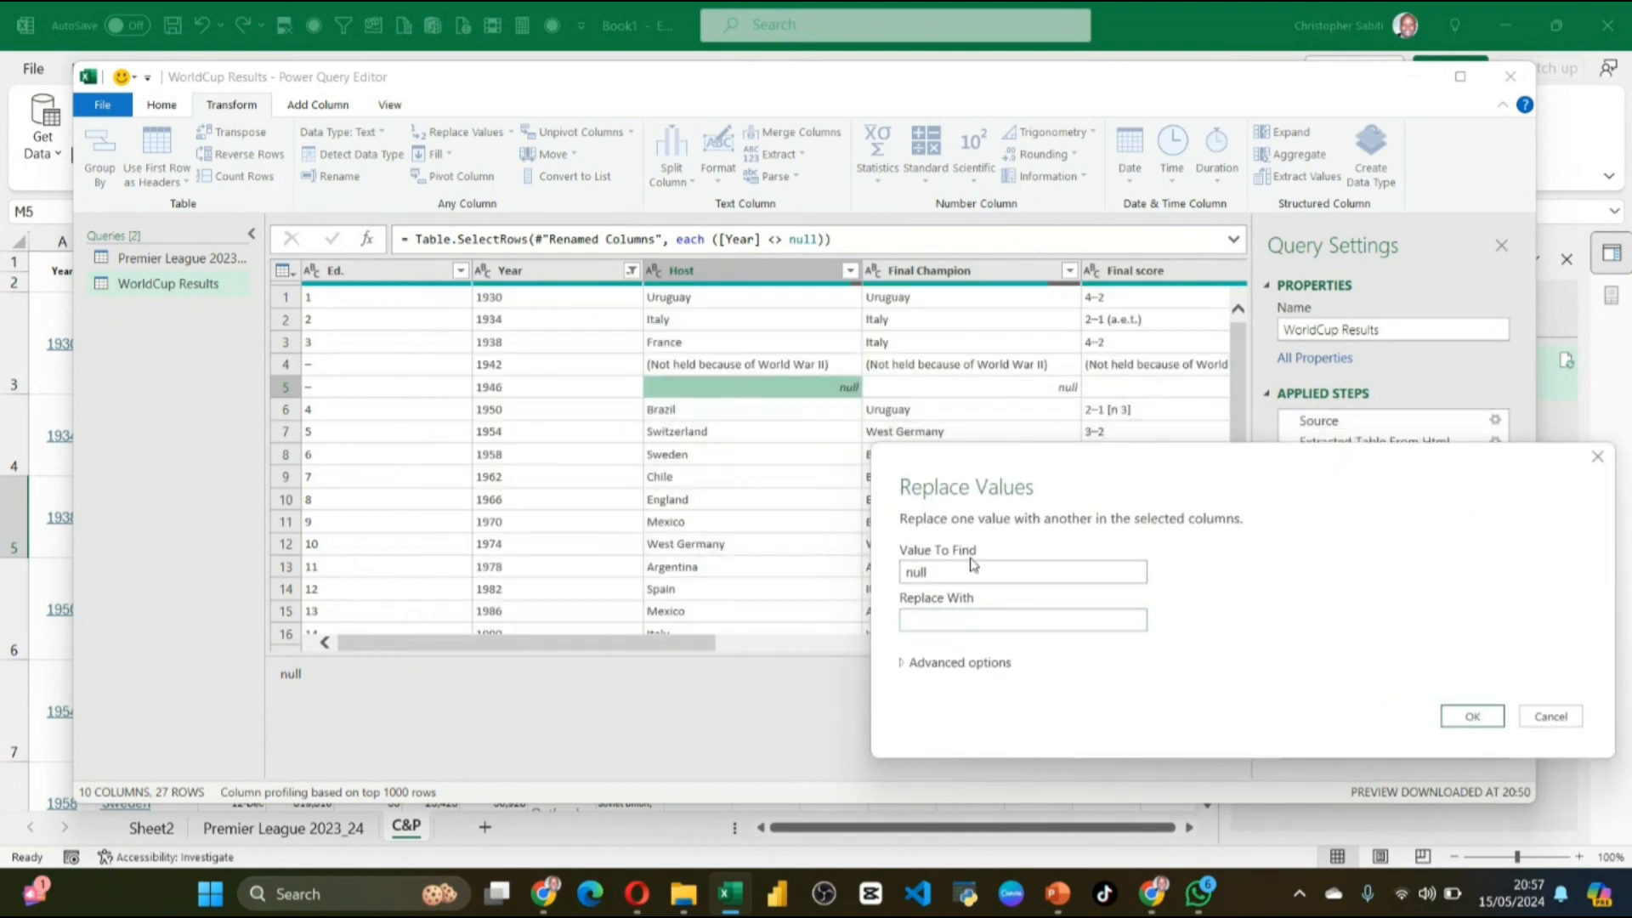
{"action": "left_click", "coordinate": [937, 619]}
{"action": "type", "text": "No World Cup"}
{"action": "left_click", "coordinate": [1472, 715]}
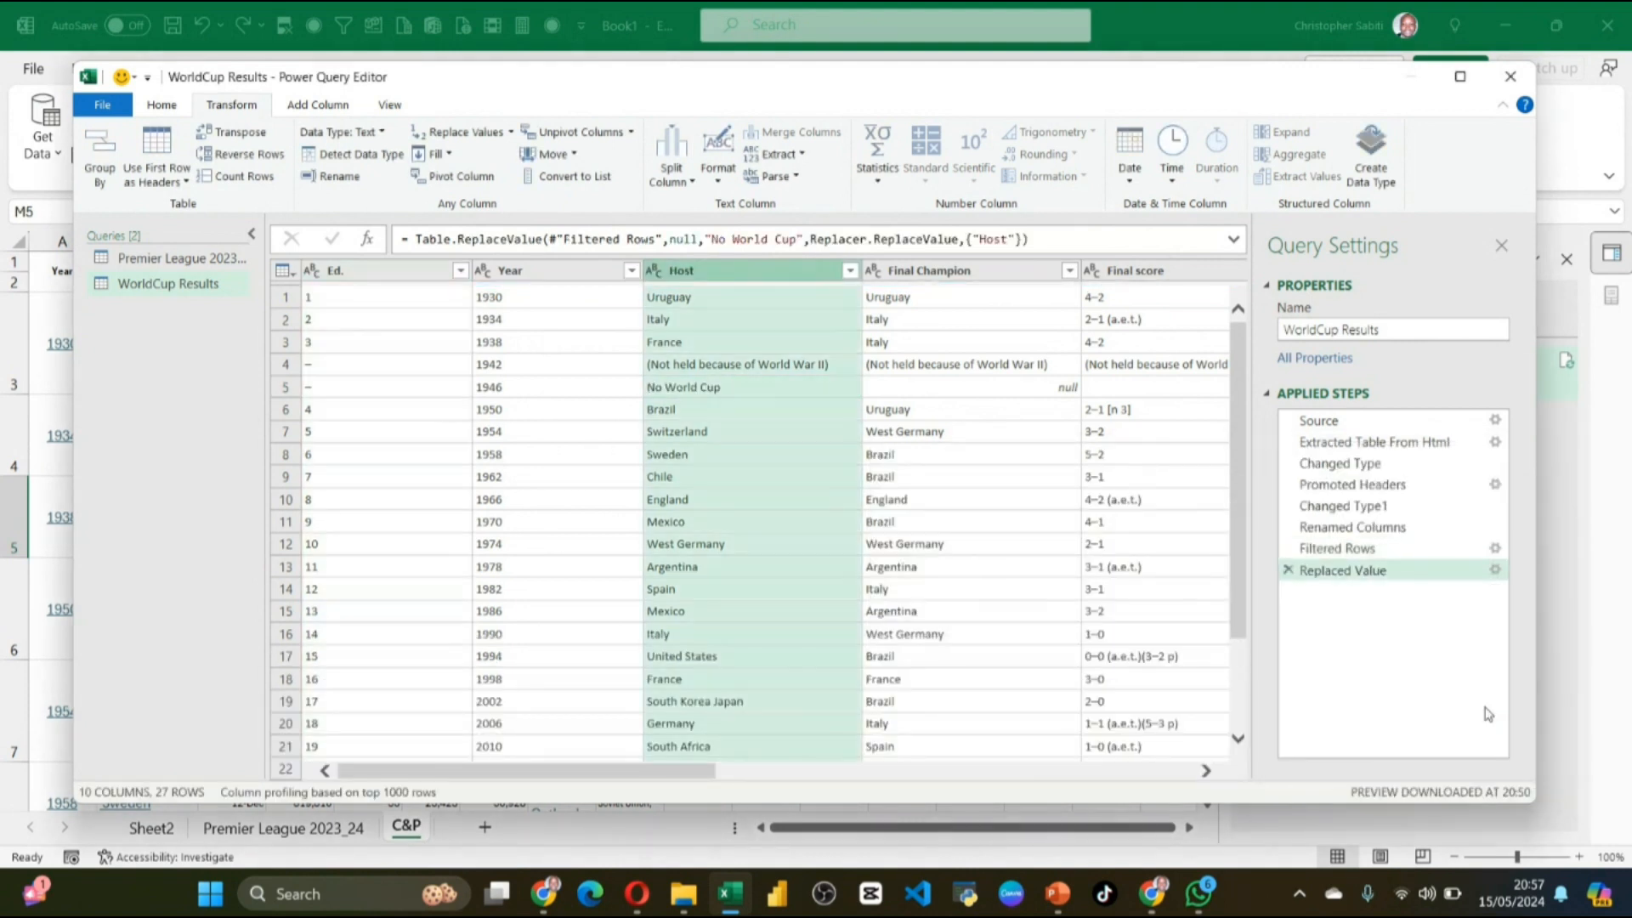
{"action": "left_click", "coordinate": [672, 391]}
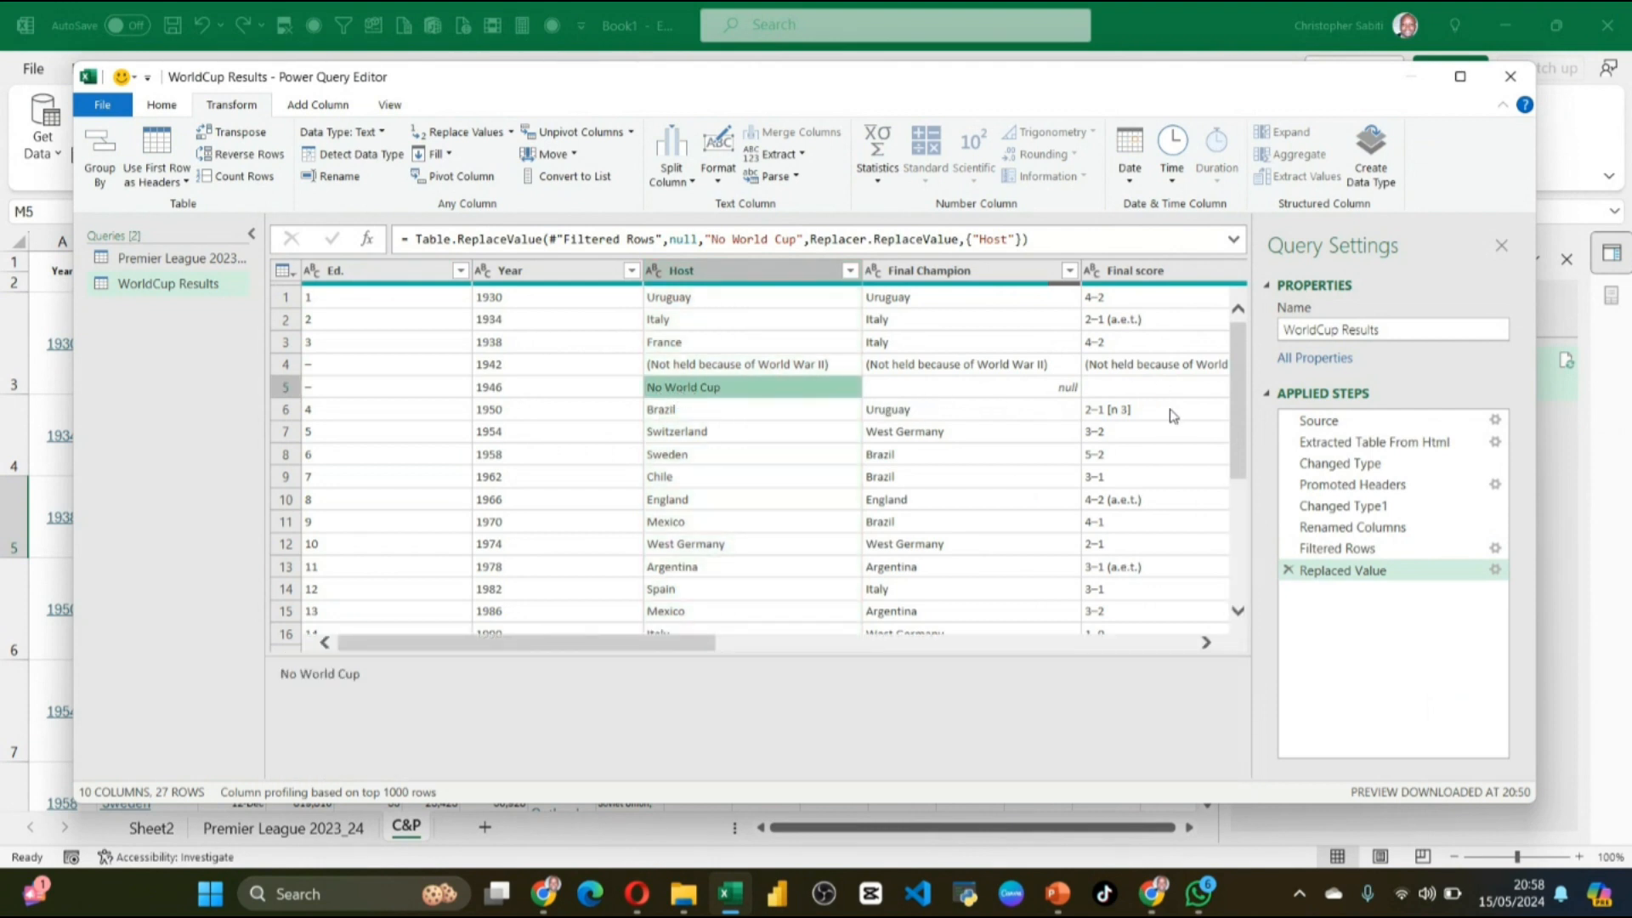
Step: Check the tournament rows from 2026 onward and remove all rows whose Final Champion is empty
{"action": "scroll", "coordinate": [782, 459], "scroll_direction": "down", "scroll_amount": 4}
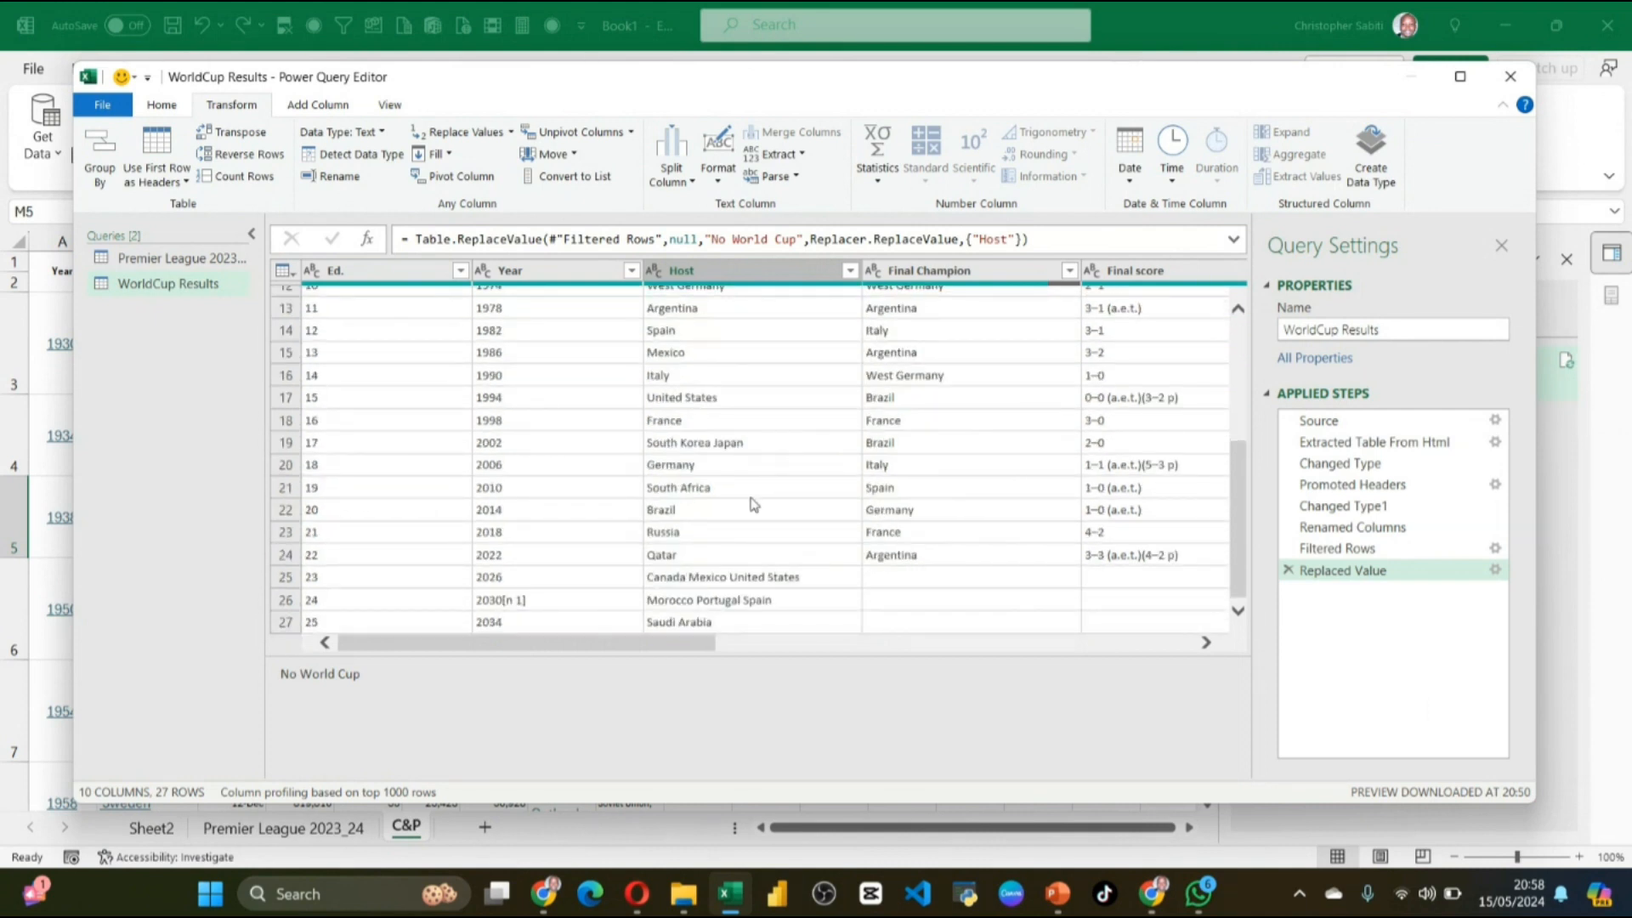
{"action": "left_click", "coordinate": [514, 580]}
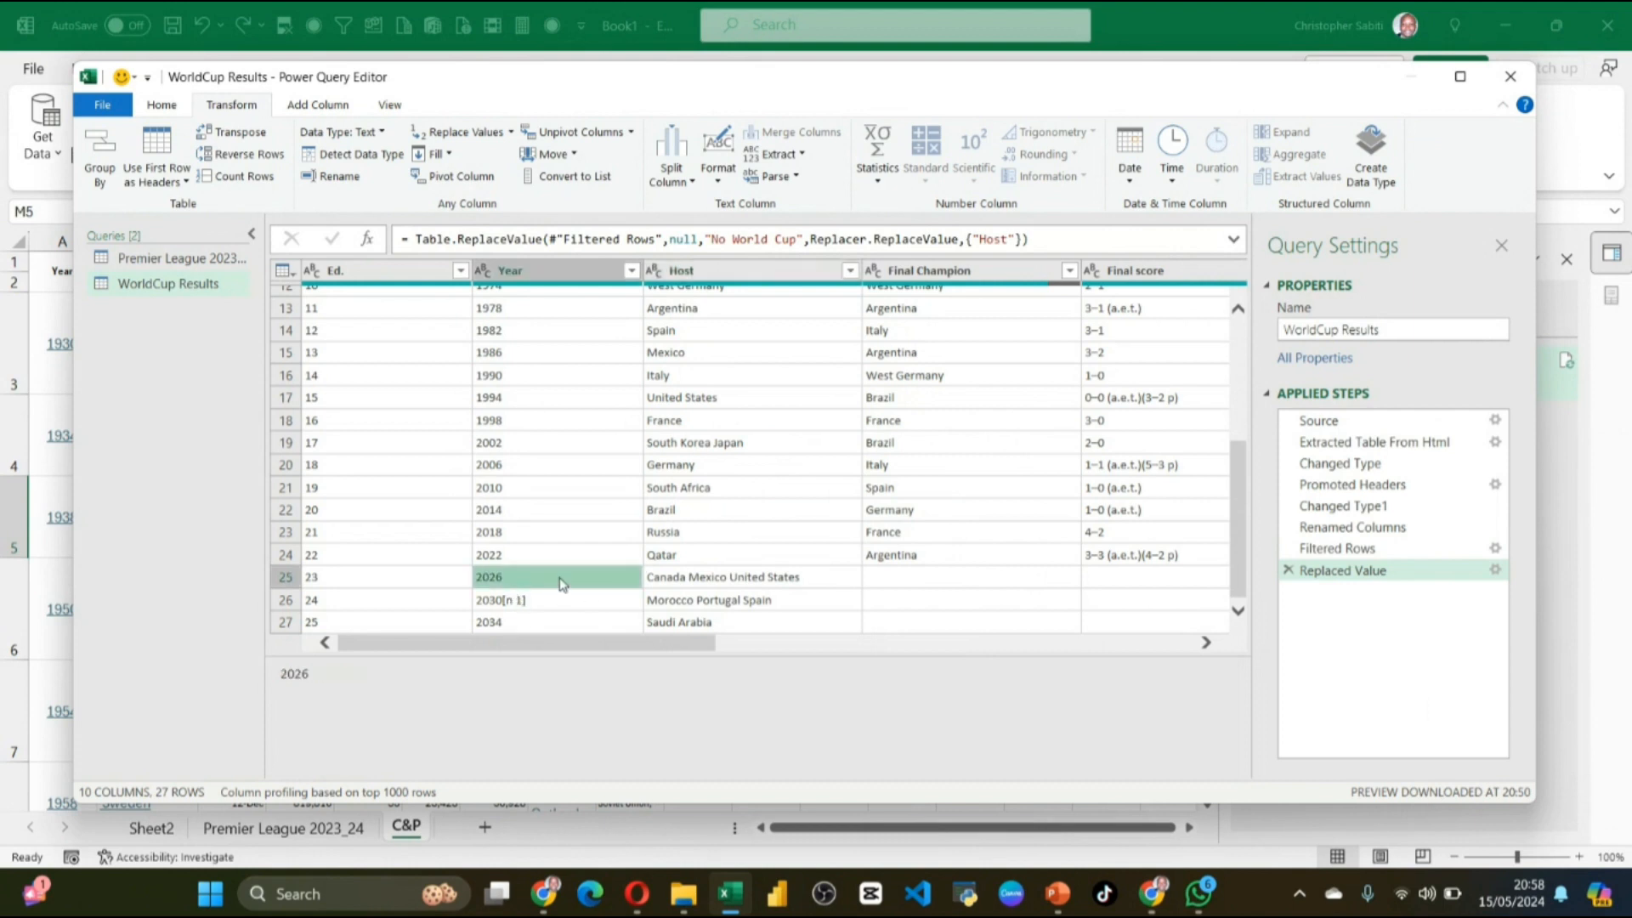
{"action": "left_click", "coordinate": [723, 583]}
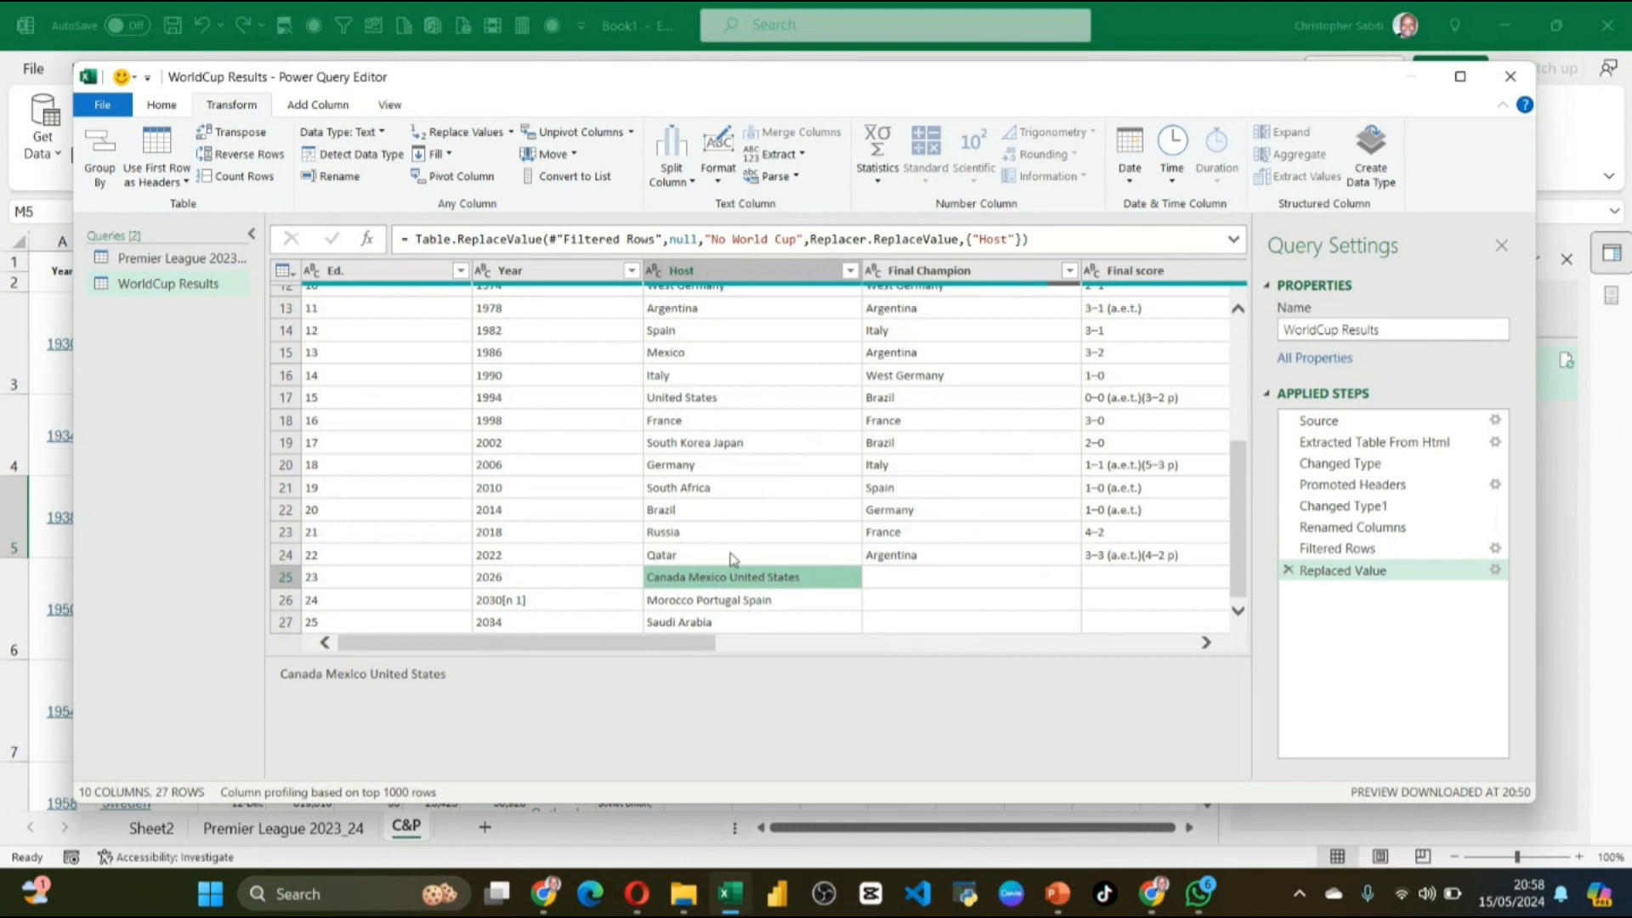
{"action": "left_click", "coordinate": [978, 581]}
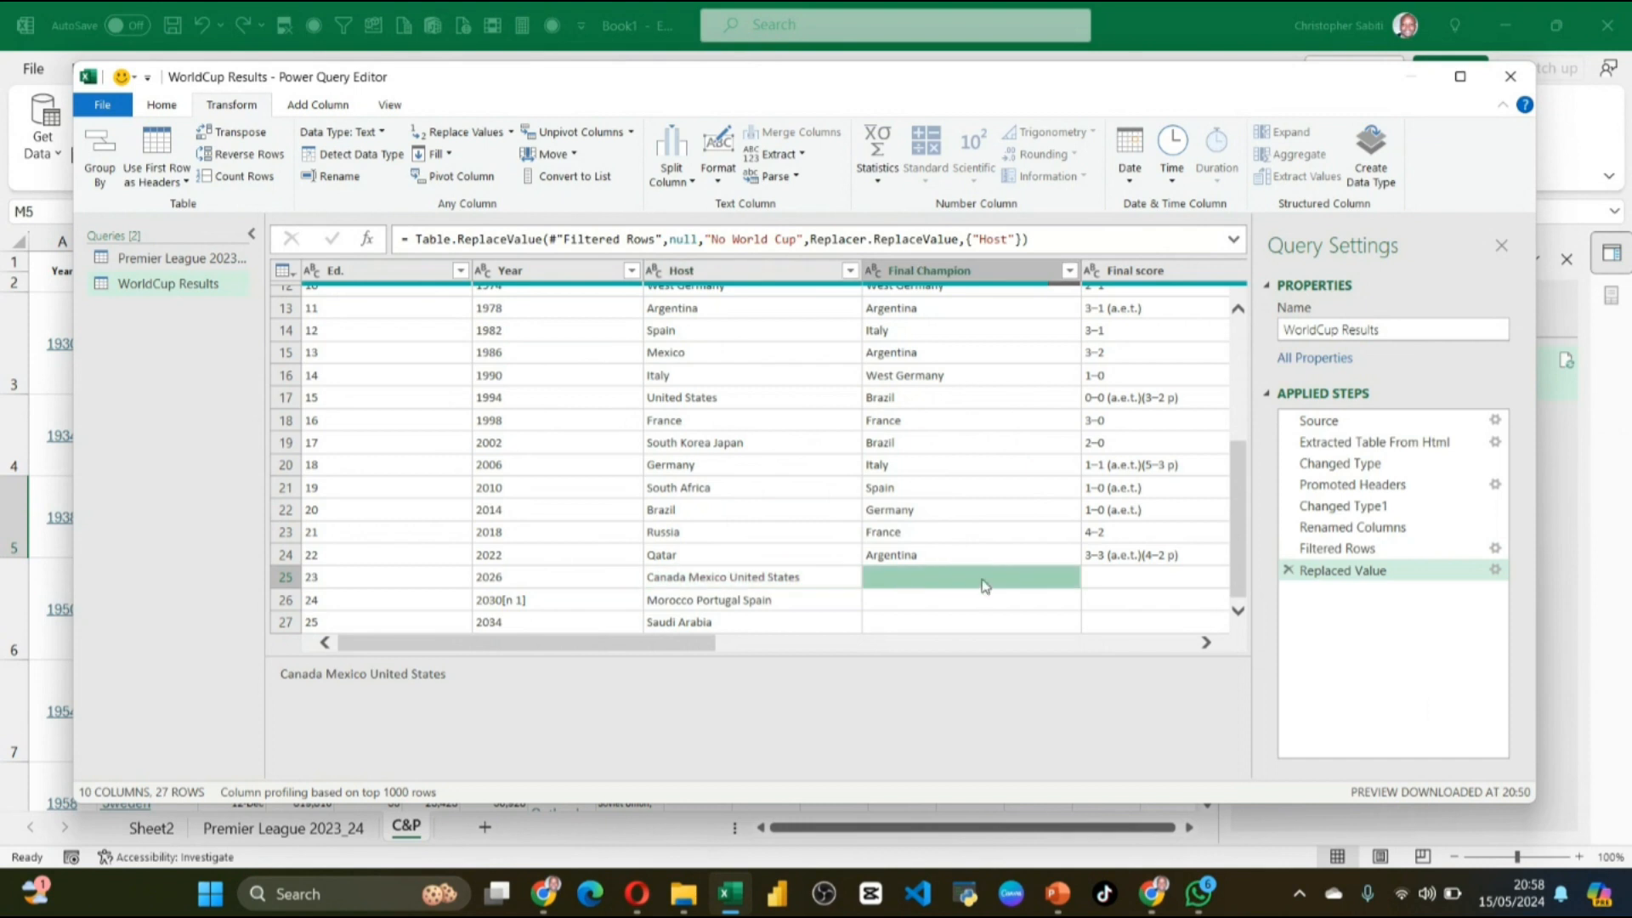
{"action": "left_click", "coordinate": [1070, 271]}
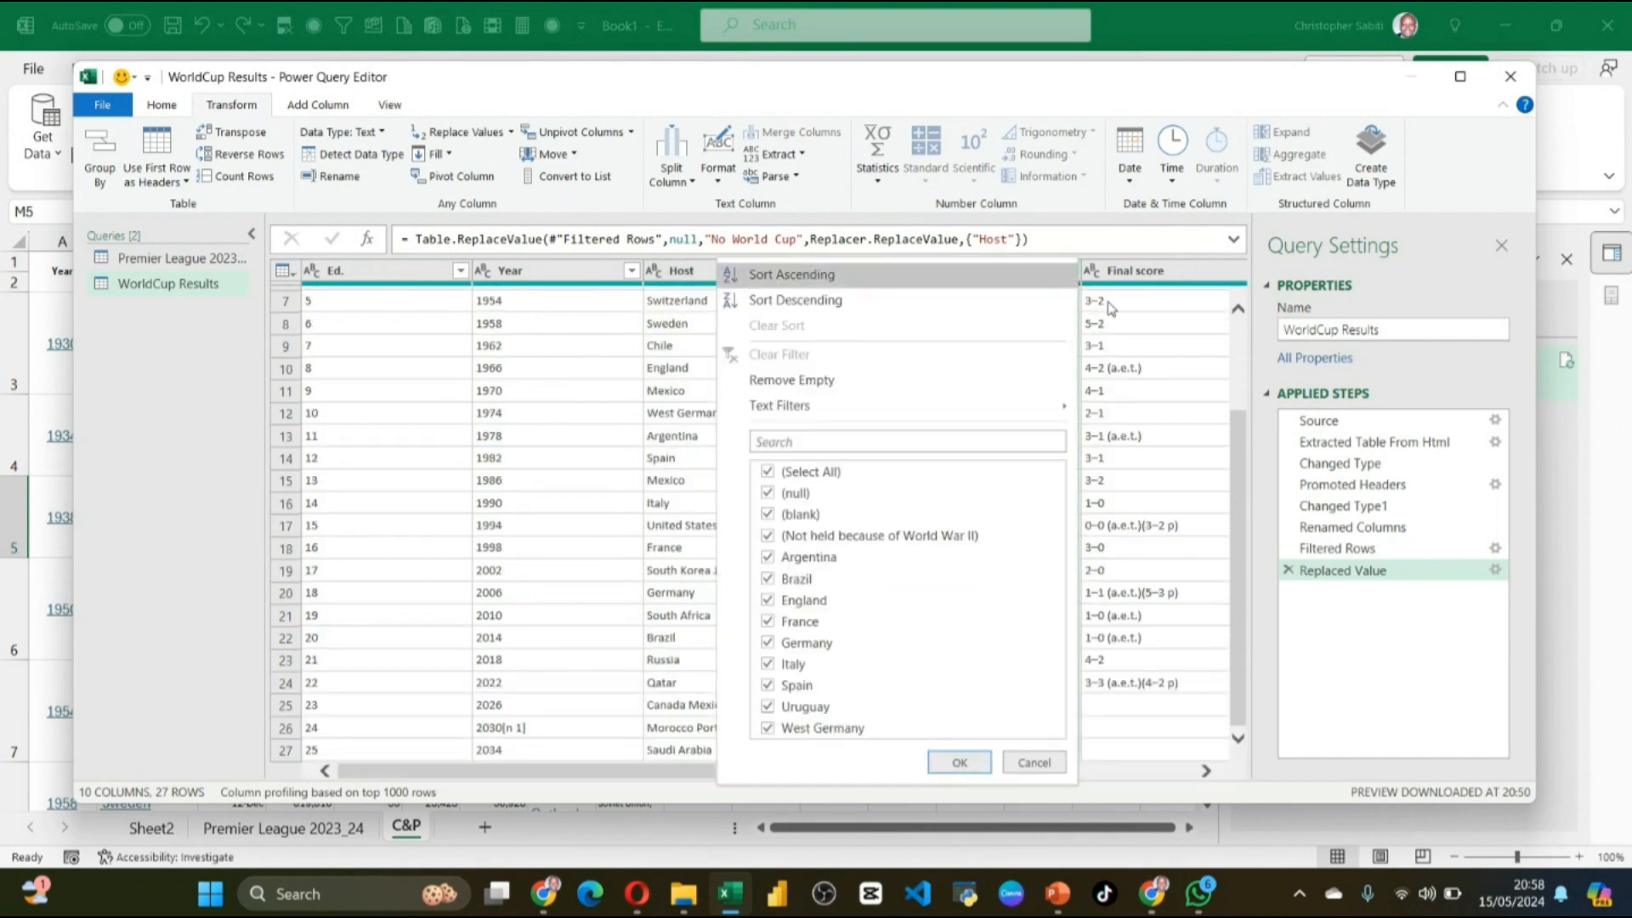
{"action": "left_click", "coordinate": [1087, 297]}
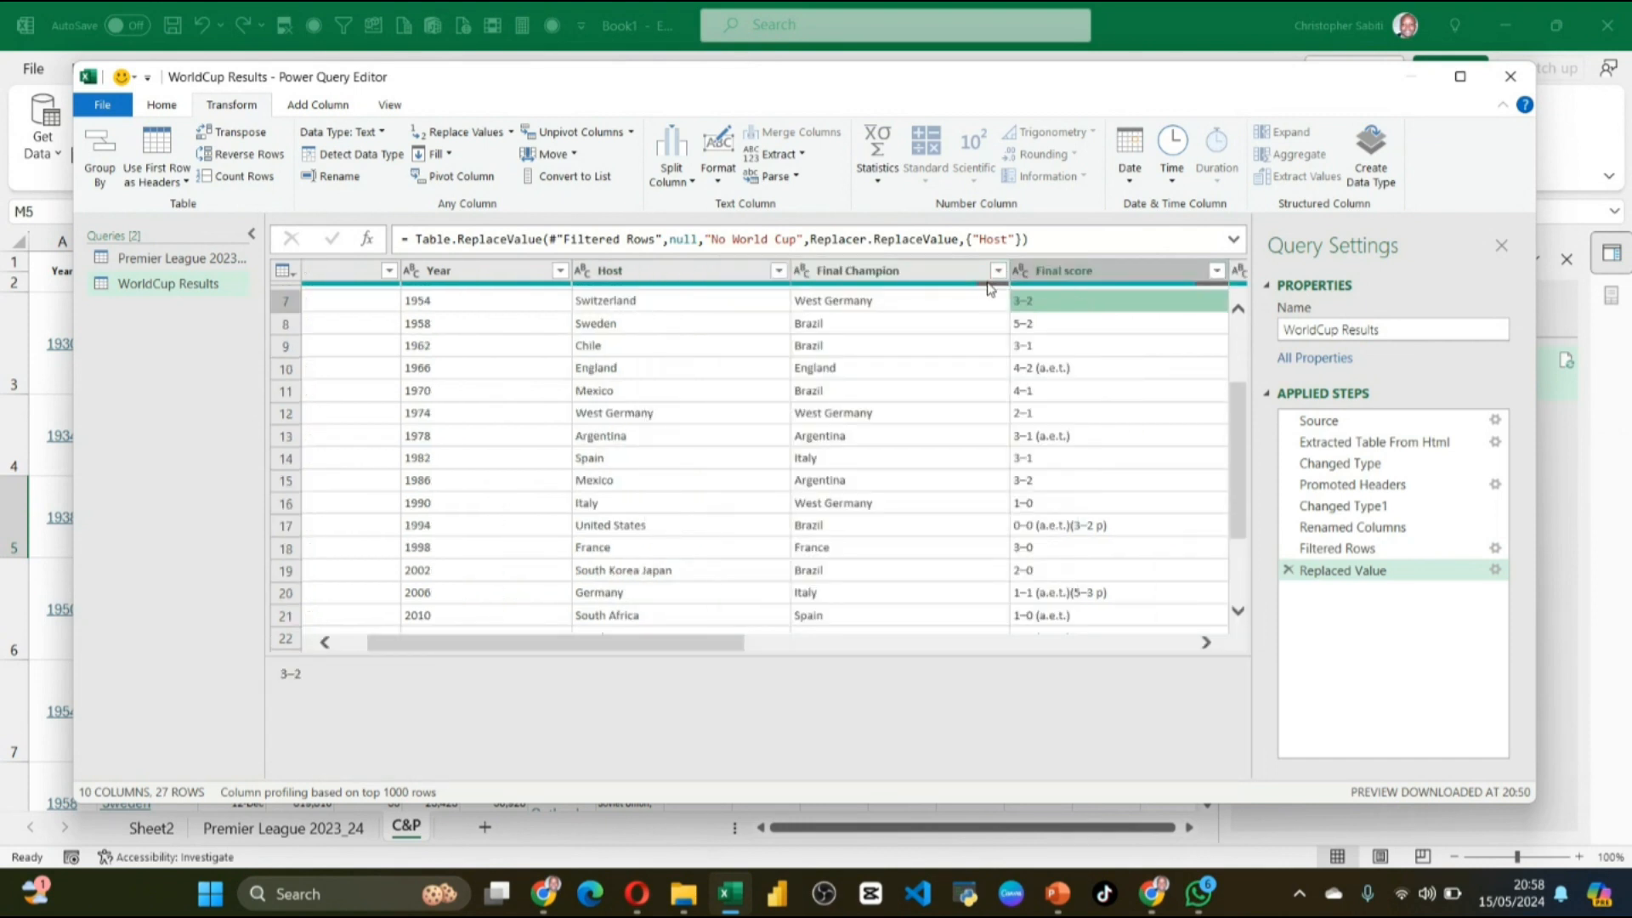
{"action": "mouse_move", "coordinate": [990, 291]}
{"action": "left_click", "coordinate": [1009, 394]}
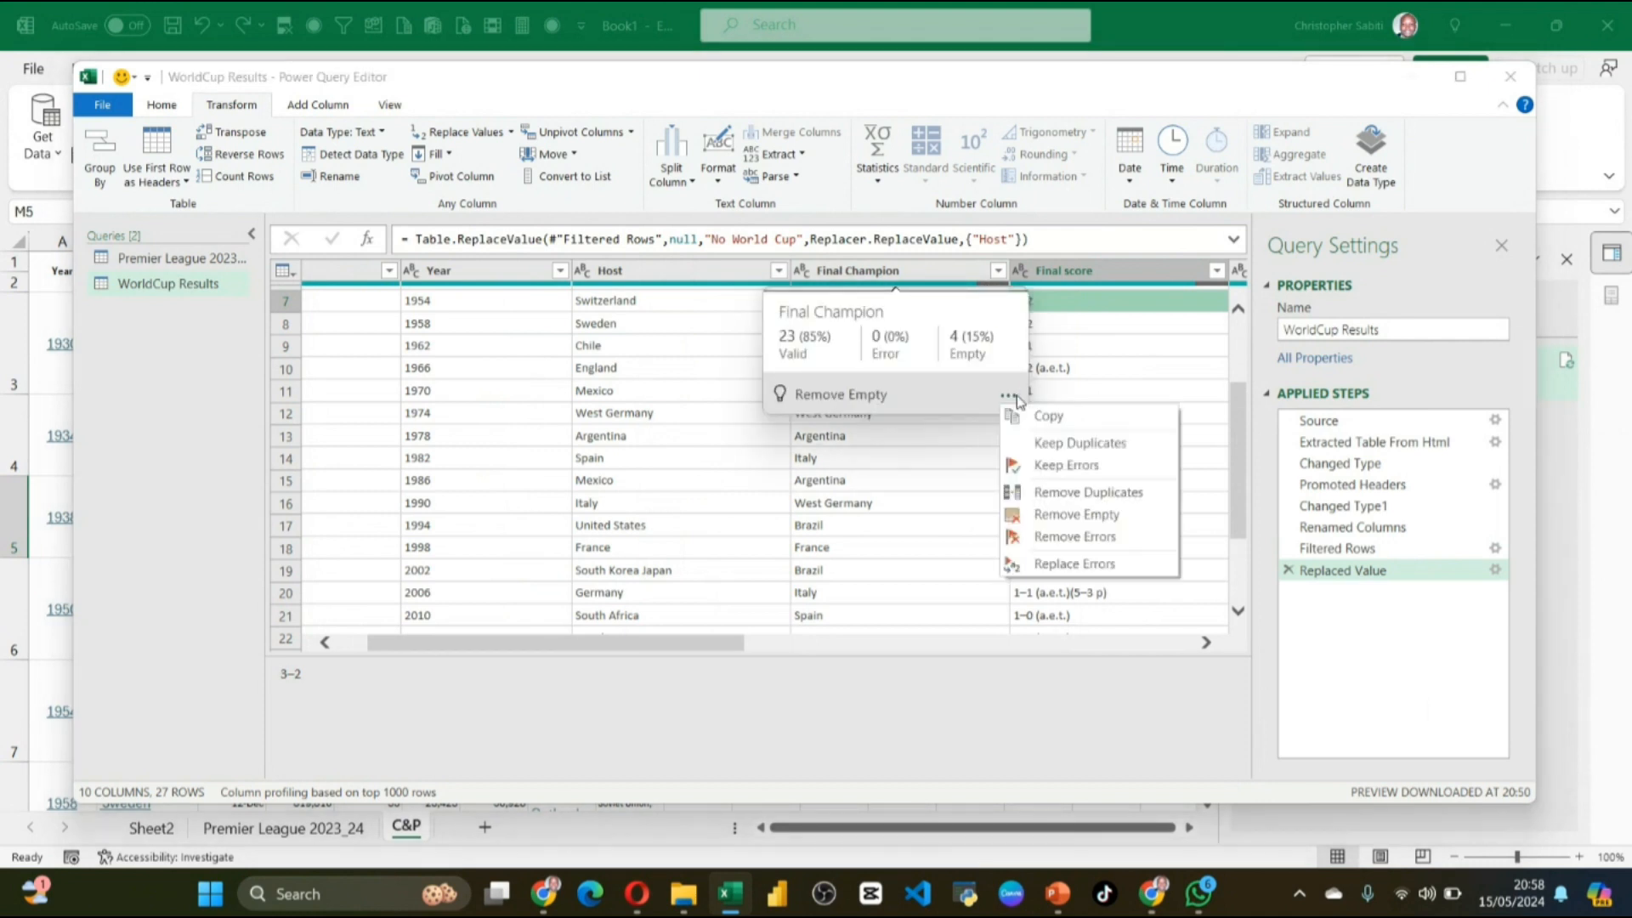
{"action": "left_click", "coordinate": [1093, 515]}
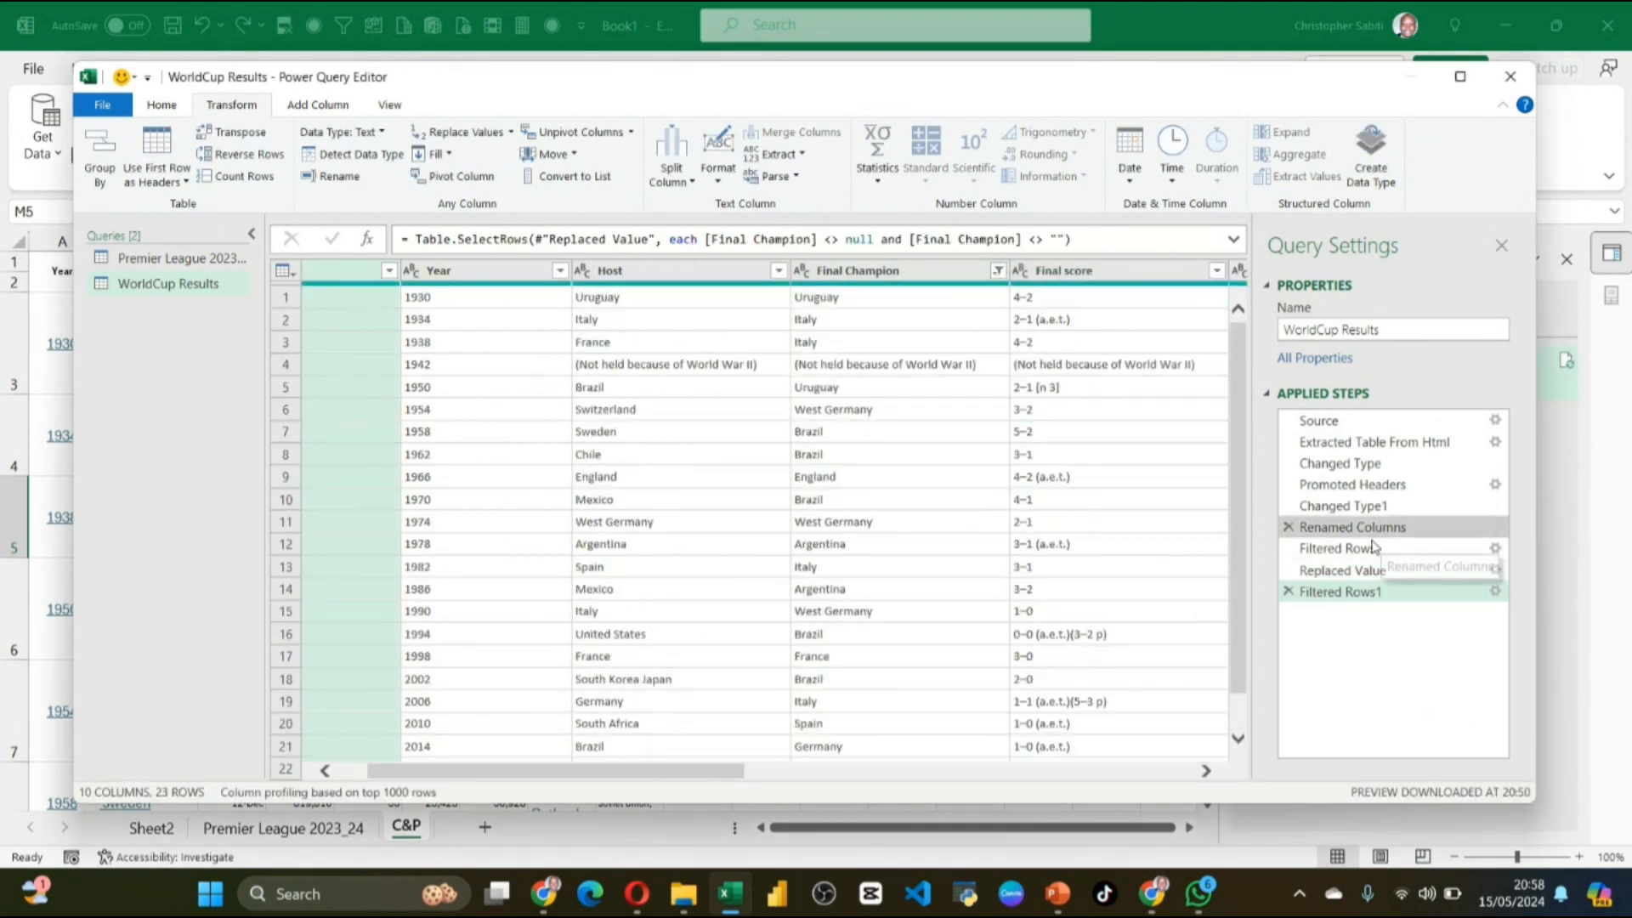
Step: Look through the filtered table's rows and columns, examining the host, champion, final score and runner-up values
{"action": "scroll", "coordinate": [849, 430], "scroll_direction": "down", "scroll_amount": 1}
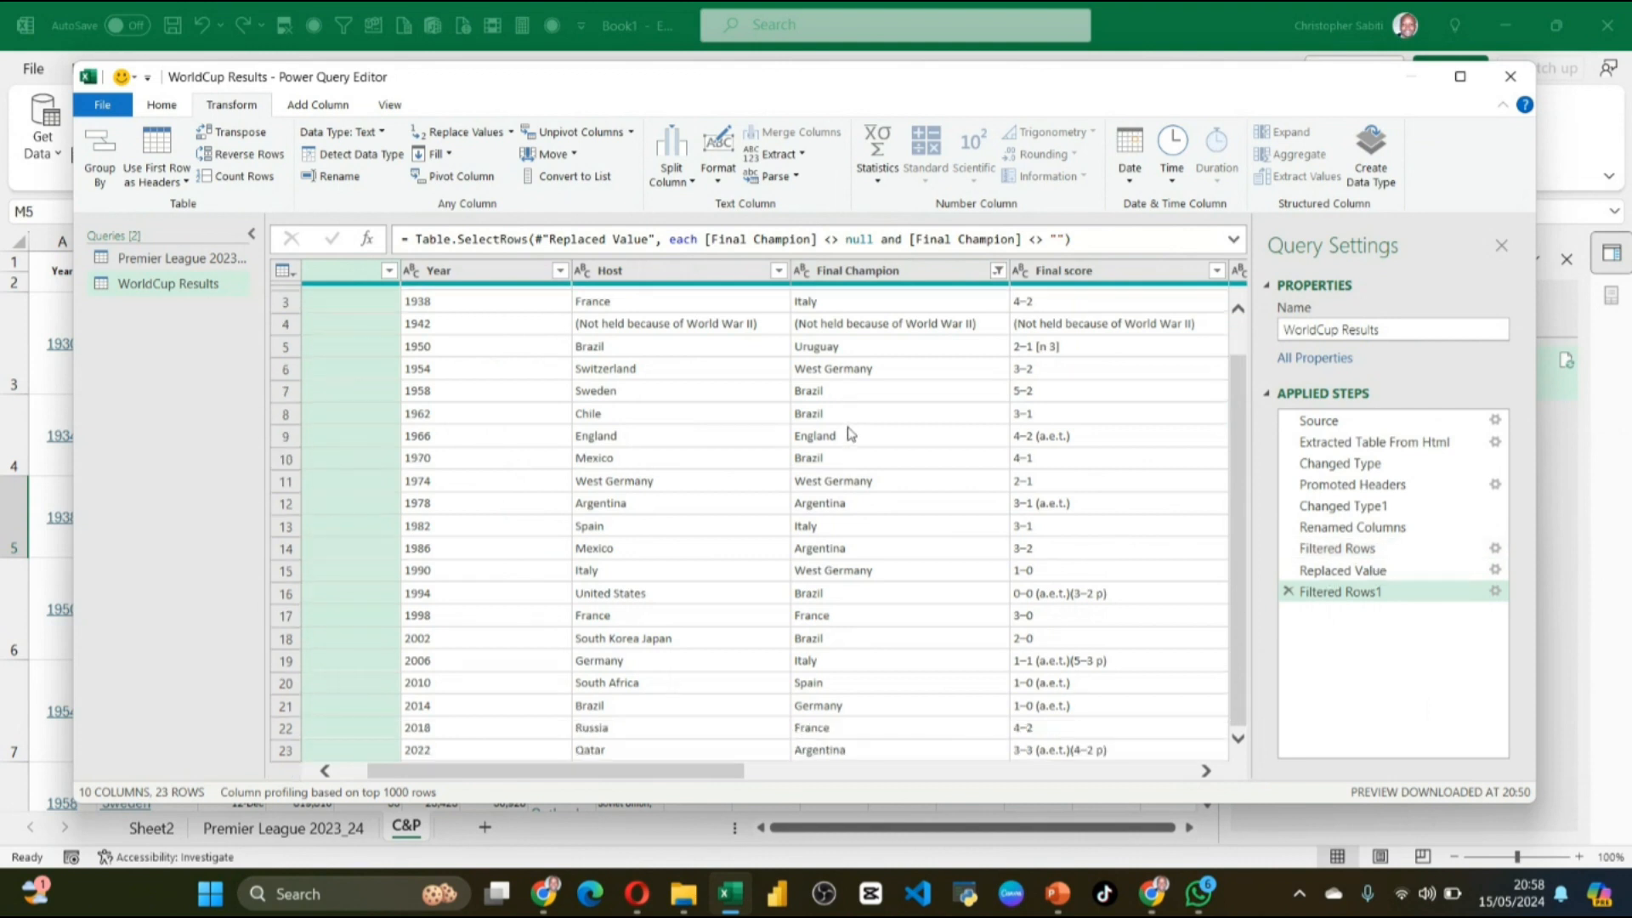
{"action": "scroll", "coordinate": [888, 510], "scroll_direction": "up", "scroll_amount": 1}
{"action": "scroll", "coordinate": [905, 535], "scroll_direction": "down", "scroll_amount": 1}
{"action": "scroll", "coordinate": [931, 433], "scroll_direction": "up", "scroll_amount": 1}
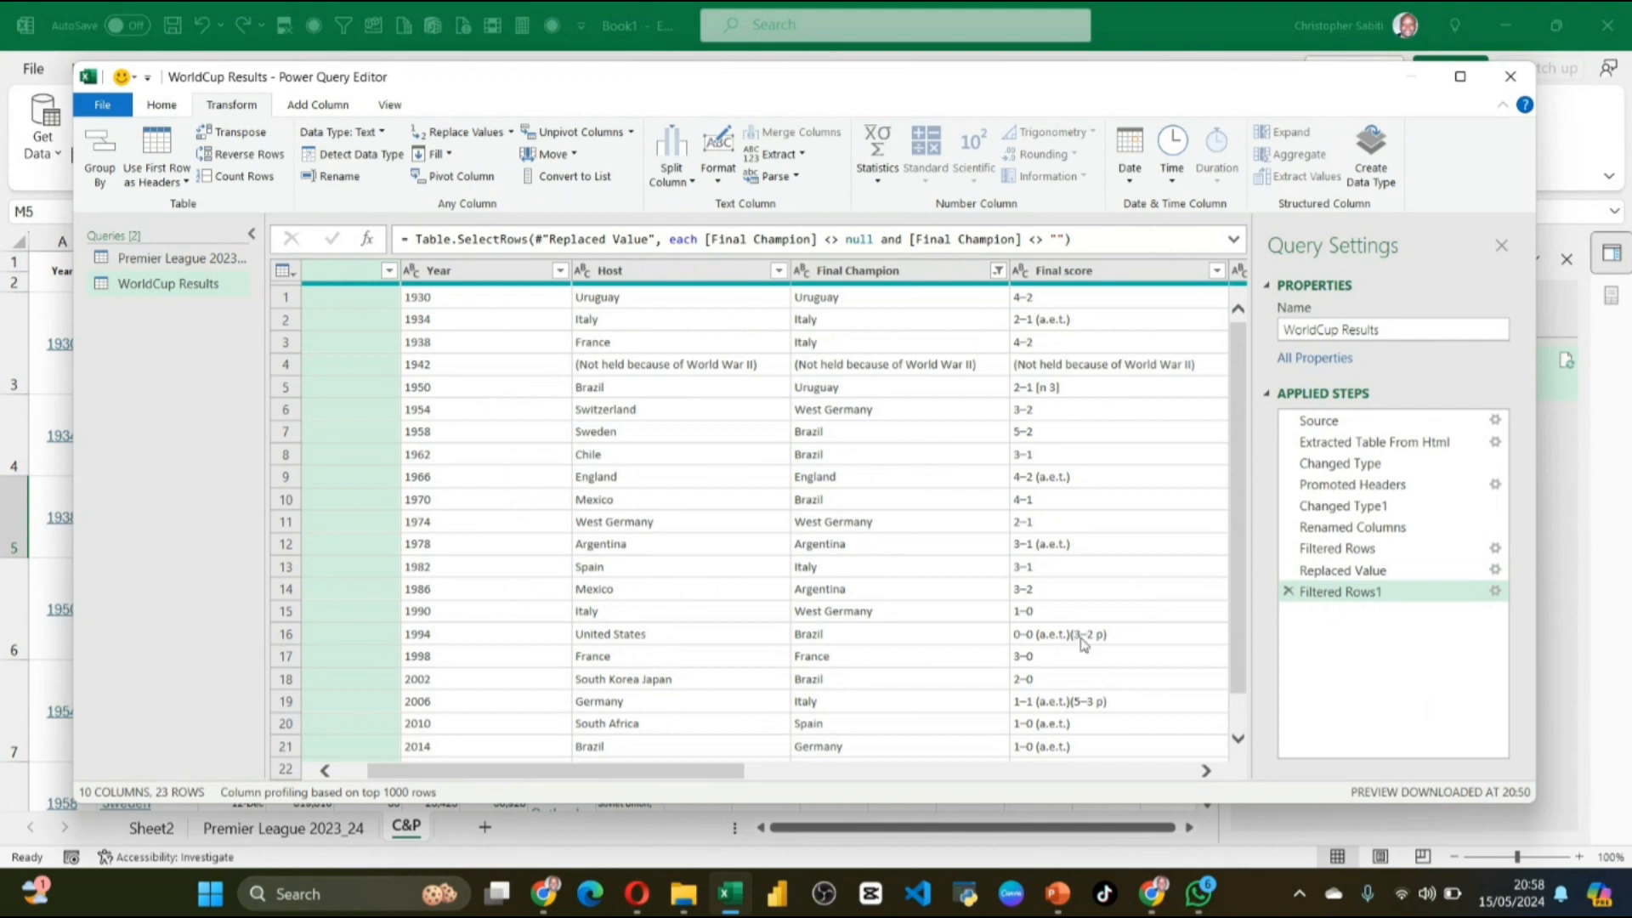
{"action": "left_click_drag", "start_coordinate": [699, 775], "coordinate": [808, 777]}
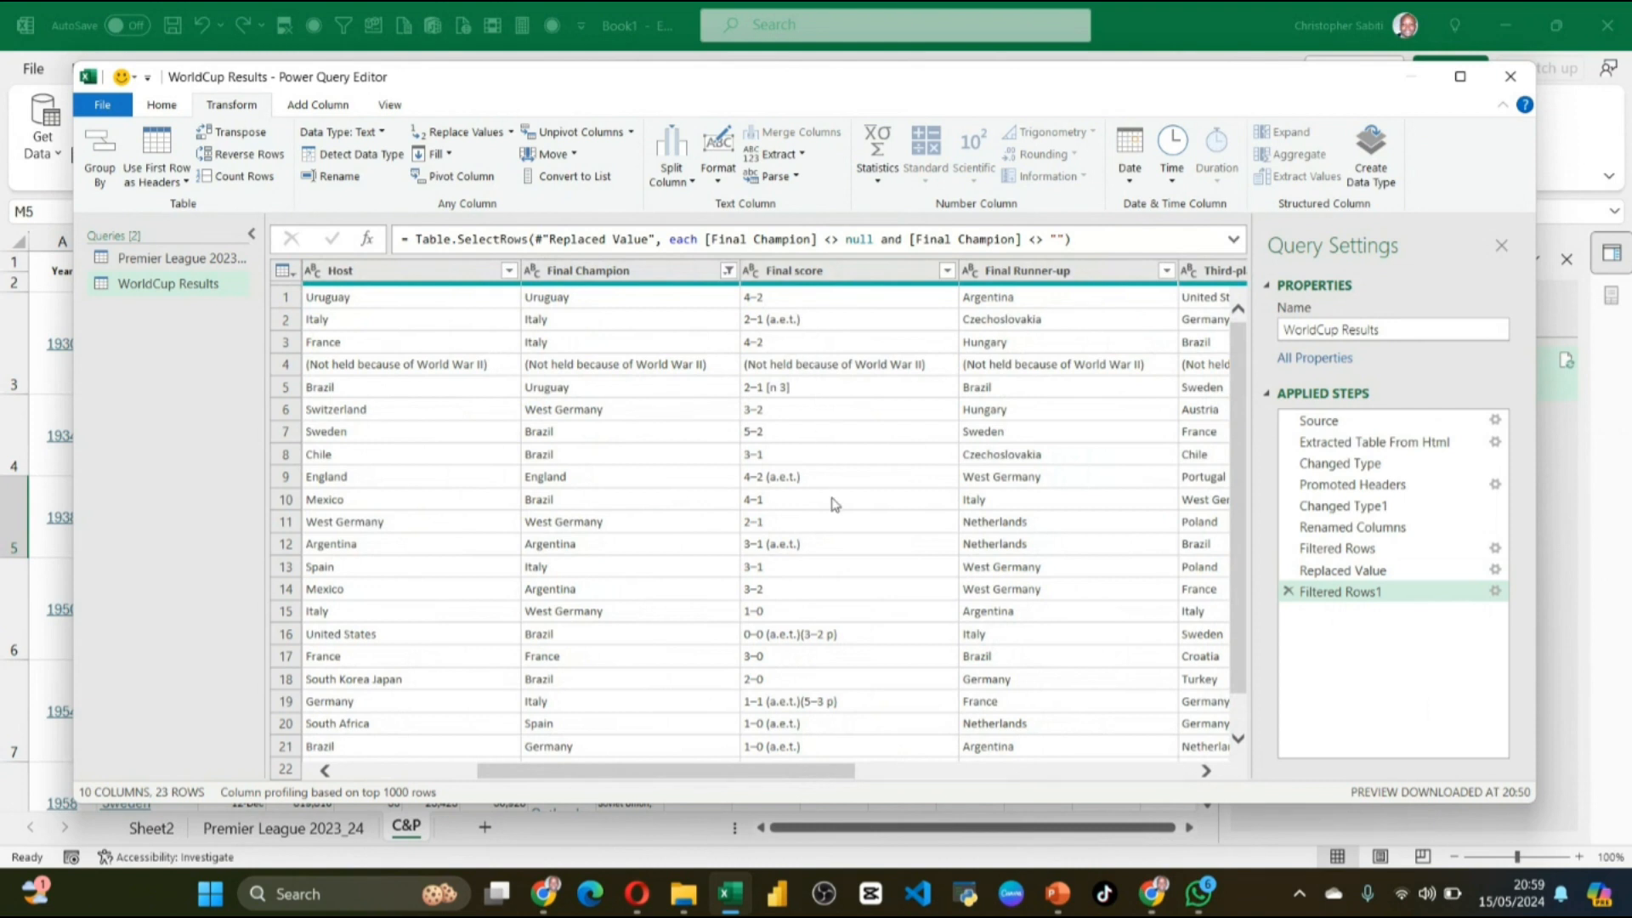
{"action": "scroll", "coordinate": [830, 534], "scroll_direction": "down", "scroll_amount": 1}
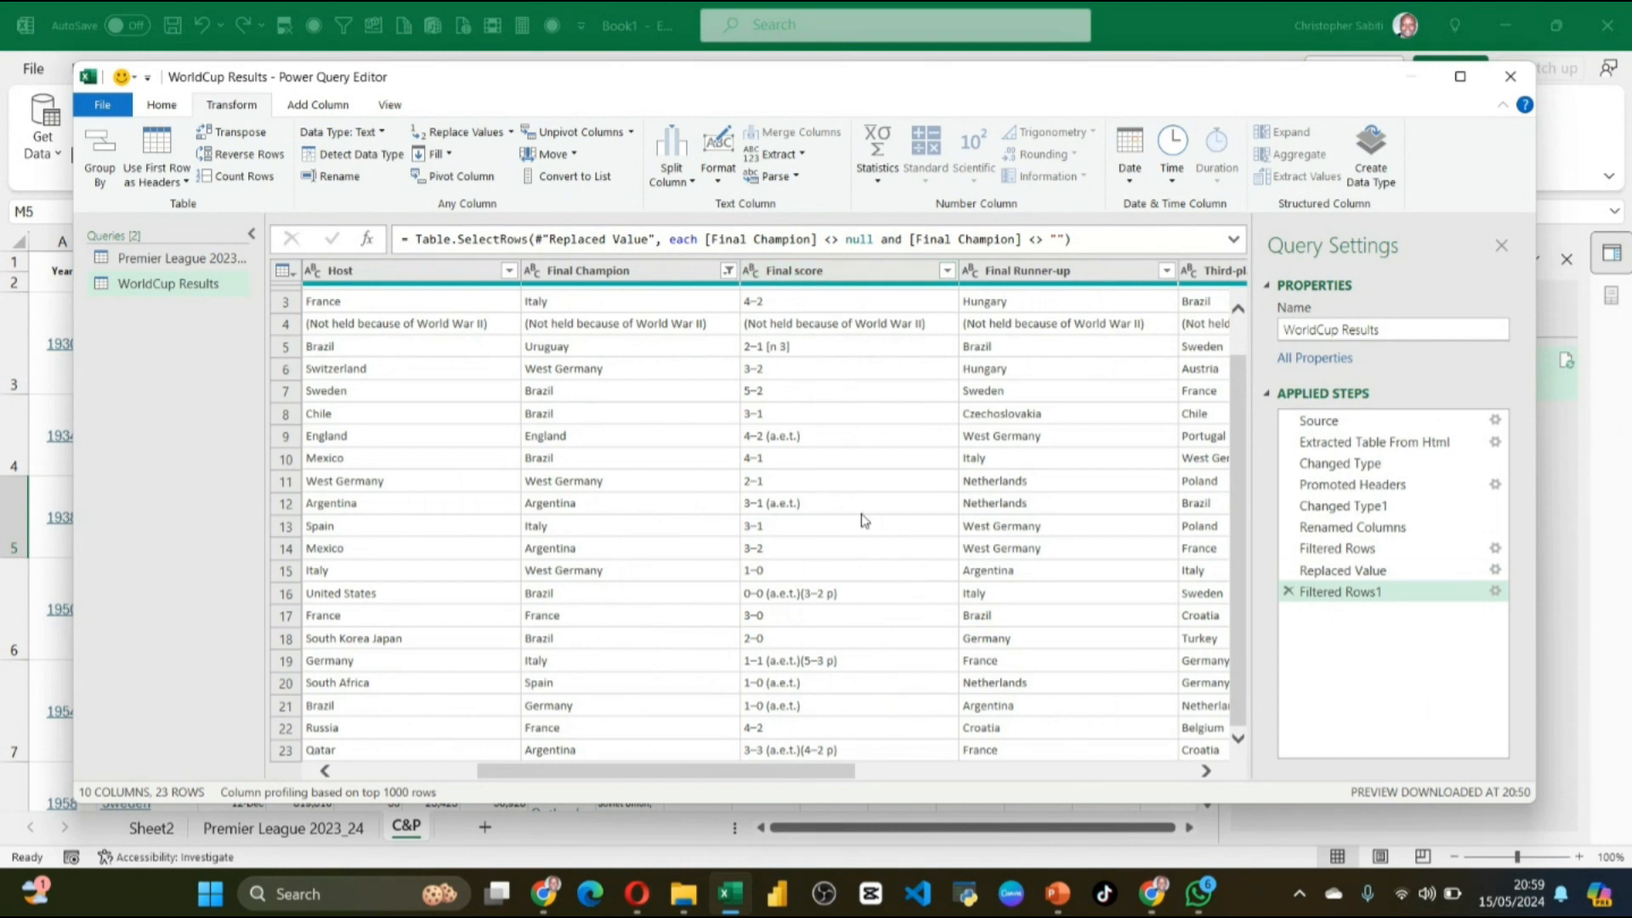
{"action": "scroll", "coordinate": [865, 521], "scroll_direction": "up", "scroll_amount": 1}
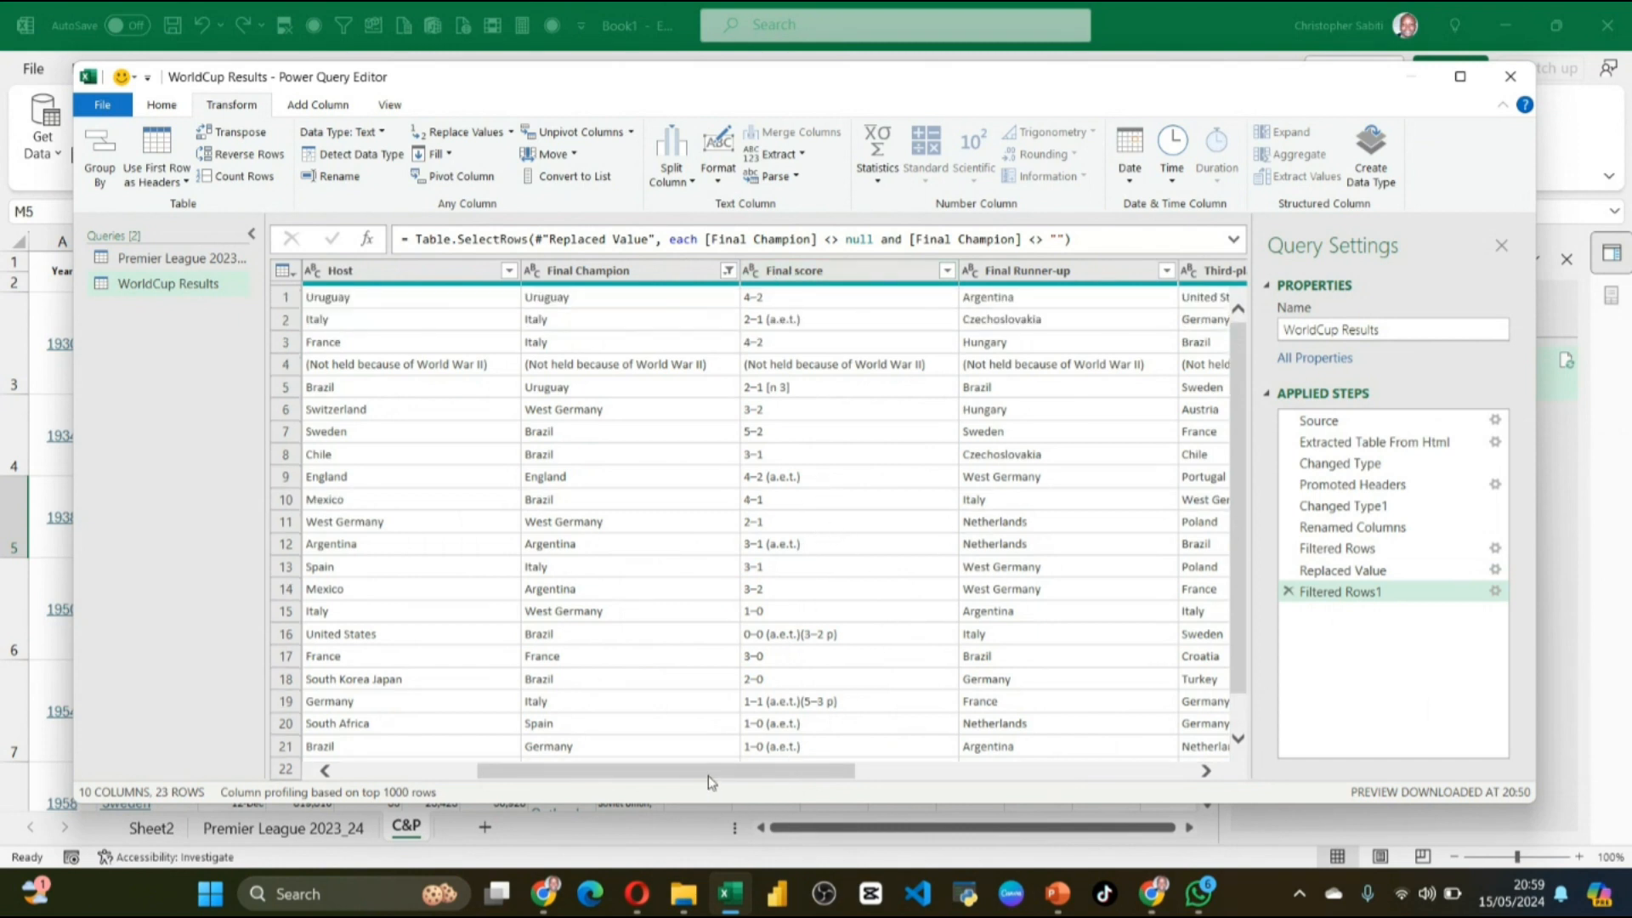
{"action": "left_click_drag", "start_coordinate": [707, 770], "coordinate": [568, 770]}
{"action": "scroll", "coordinate": [490, 544], "scroll_direction": "down", "scroll_amount": 1}
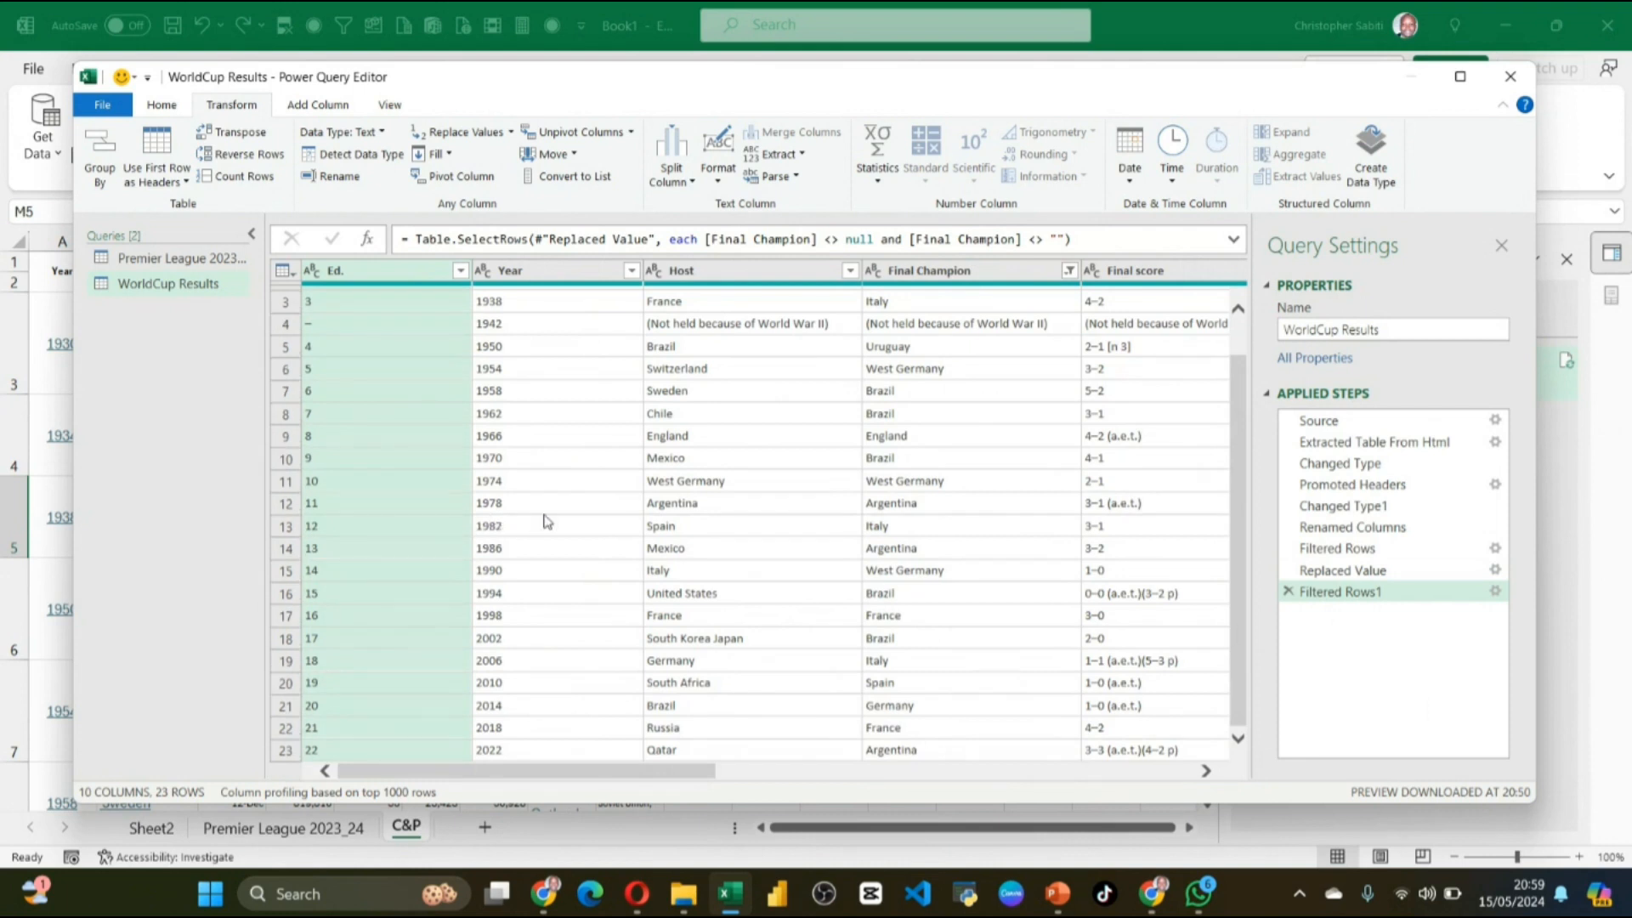
{"action": "scroll", "coordinate": [547, 522], "scroll_direction": "up", "scroll_amount": 1}
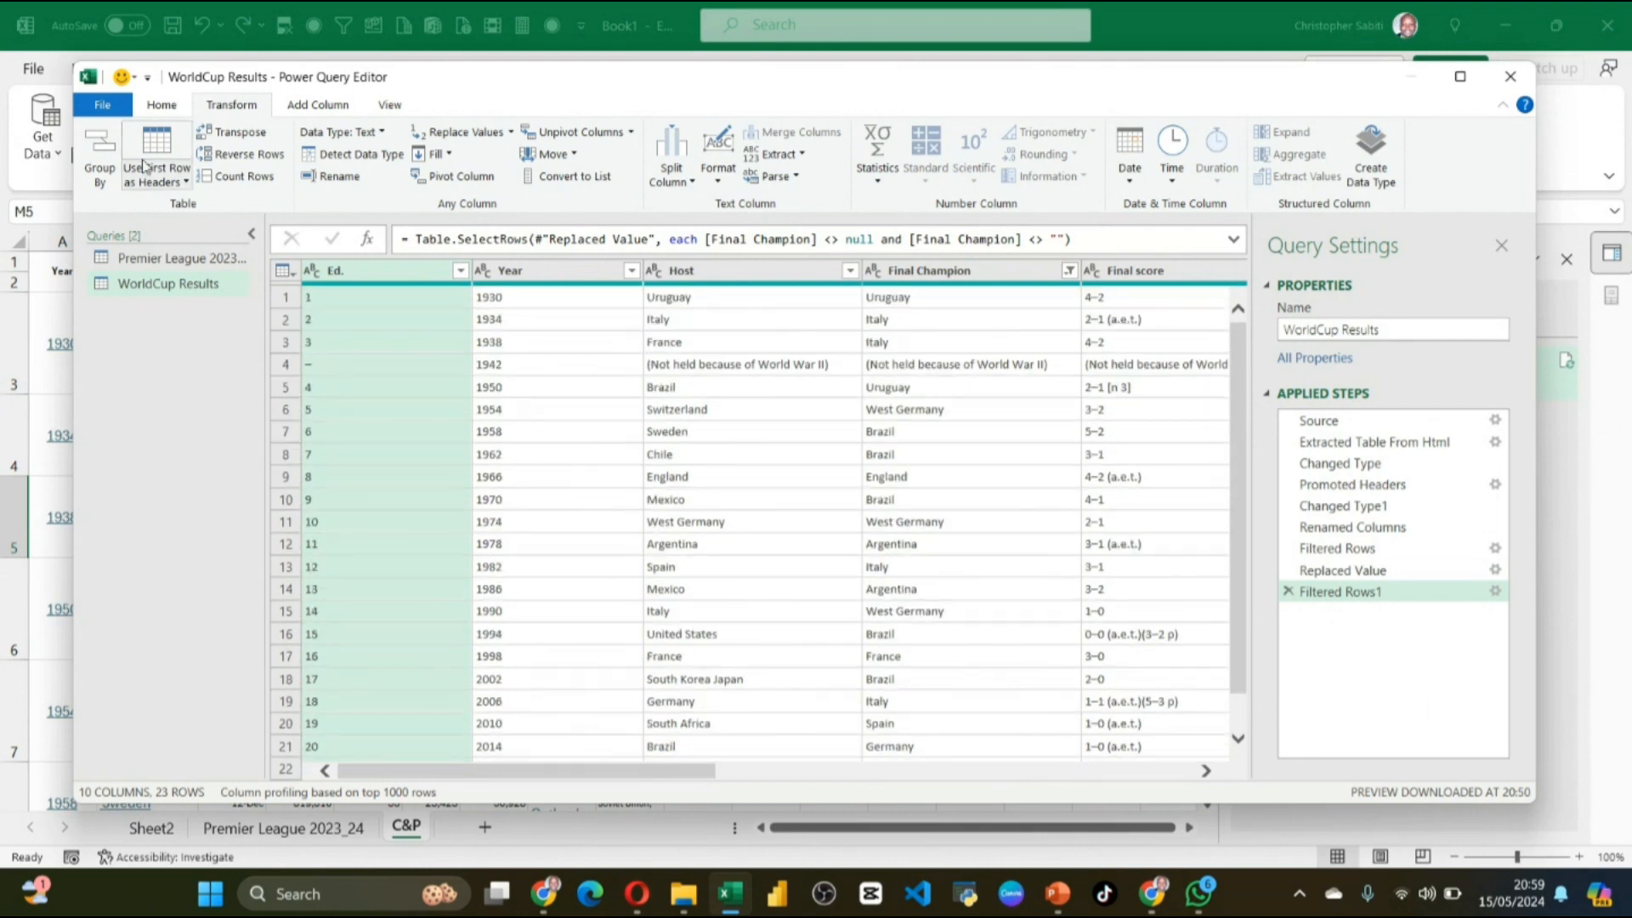
Step: Close and load the cleaned WorldCup Results query into the workbook and look over the loaded table
{"action": "left_click", "coordinate": [161, 107]}
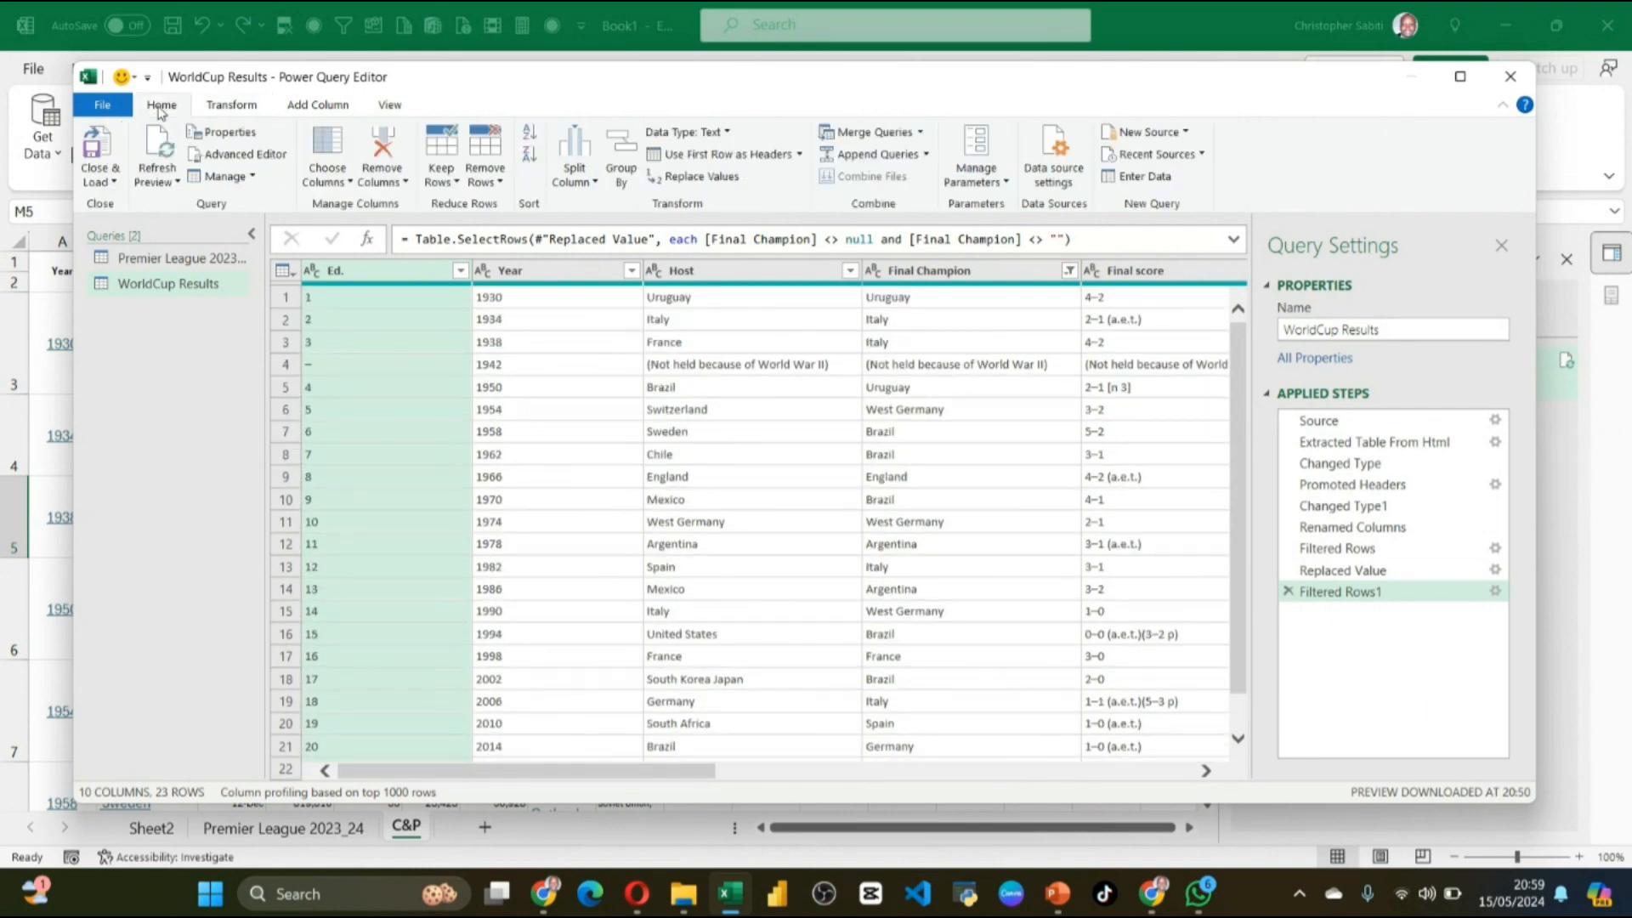
{"action": "left_click", "coordinate": [115, 182]}
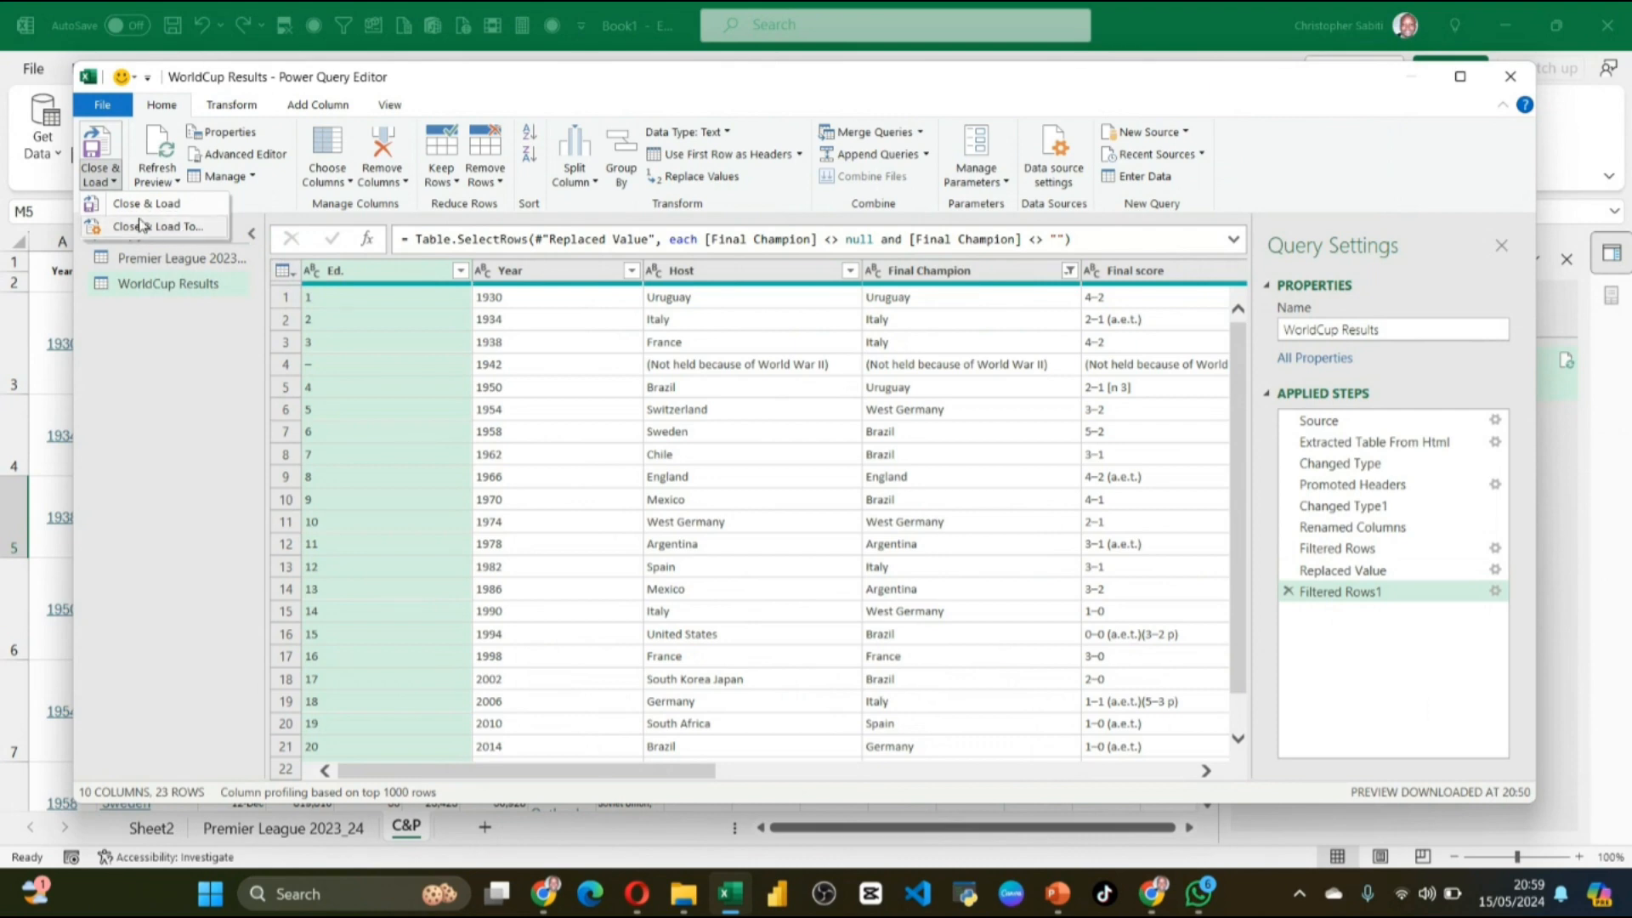
{"action": "left_click", "coordinate": [149, 207]}
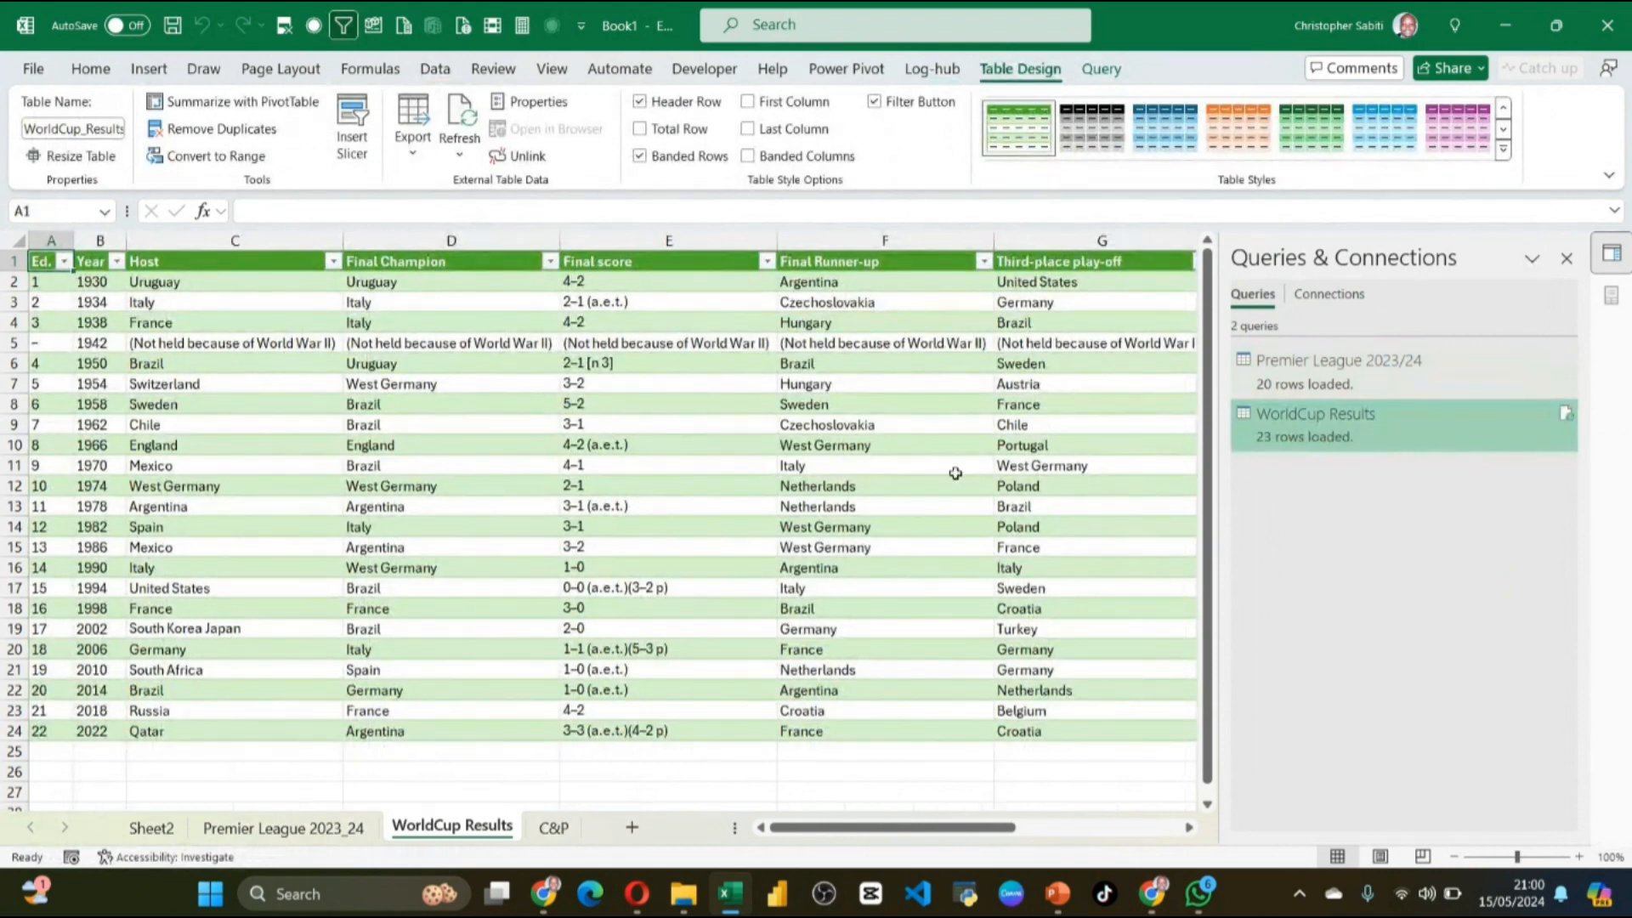
{"action": "left_click", "coordinate": [303, 361]}
{"action": "scroll", "coordinate": [453, 501], "scroll_direction": "down", "scroll_amount": 3}
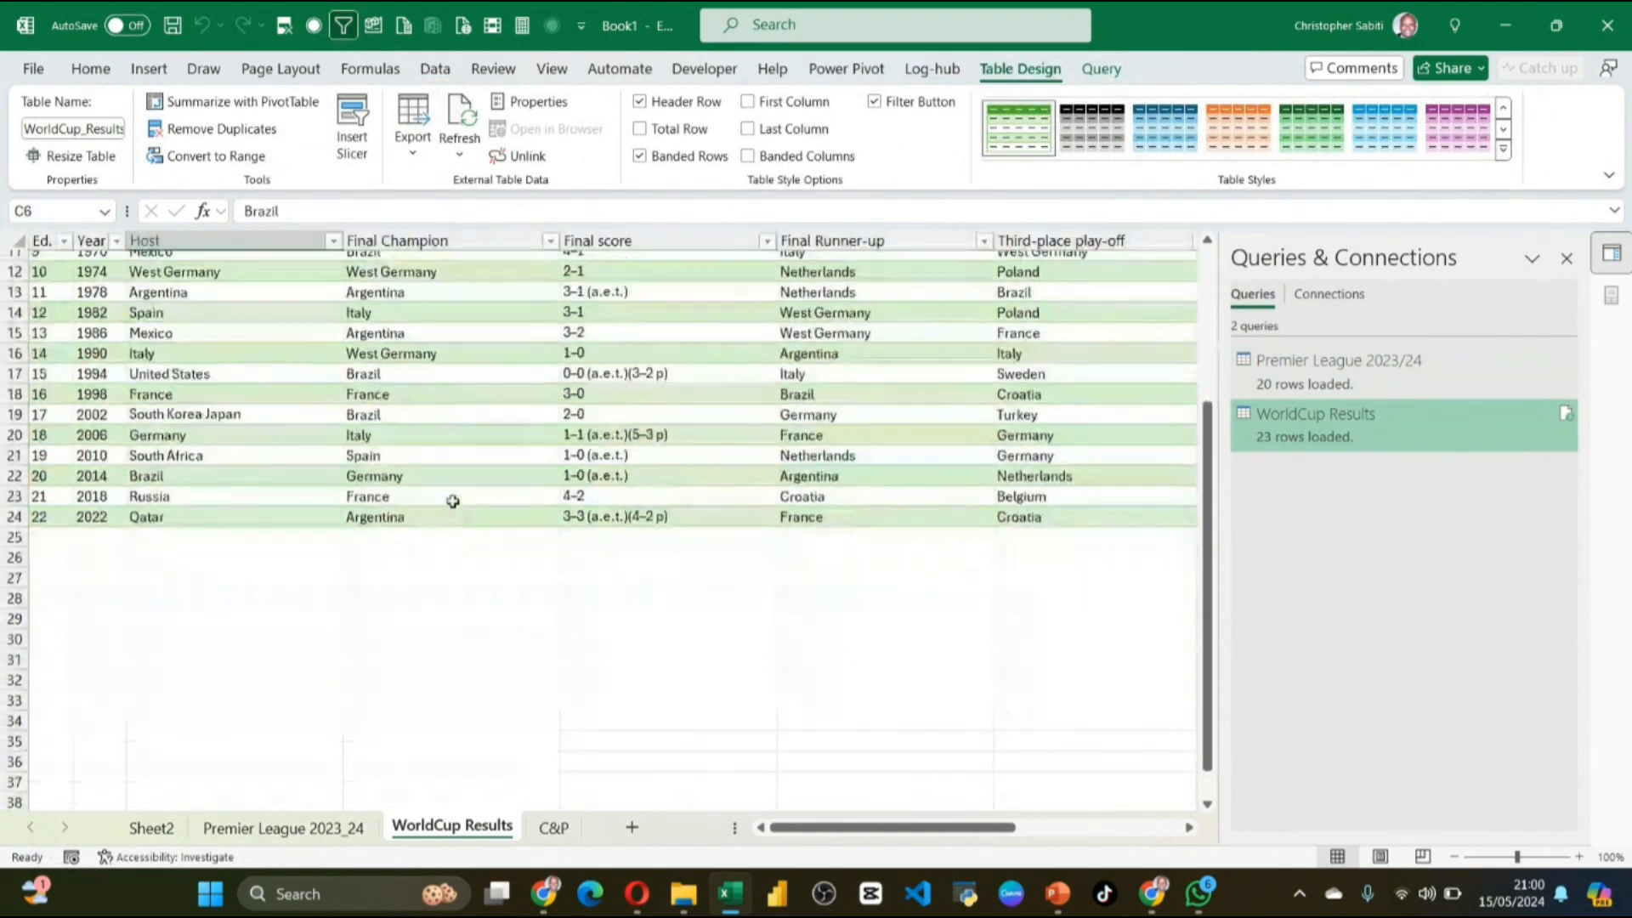
Step: Check the end of the loaded WorldCup Results table and look over its Host and Final Champion columns
{"action": "scroll", "coordinate": [454, 502], "scroll_direction": "up", "scroll_amount": 3}
{"action": "left_click_drag", "start_coordinate": [782, 827], "coordinate": [740, 819]}
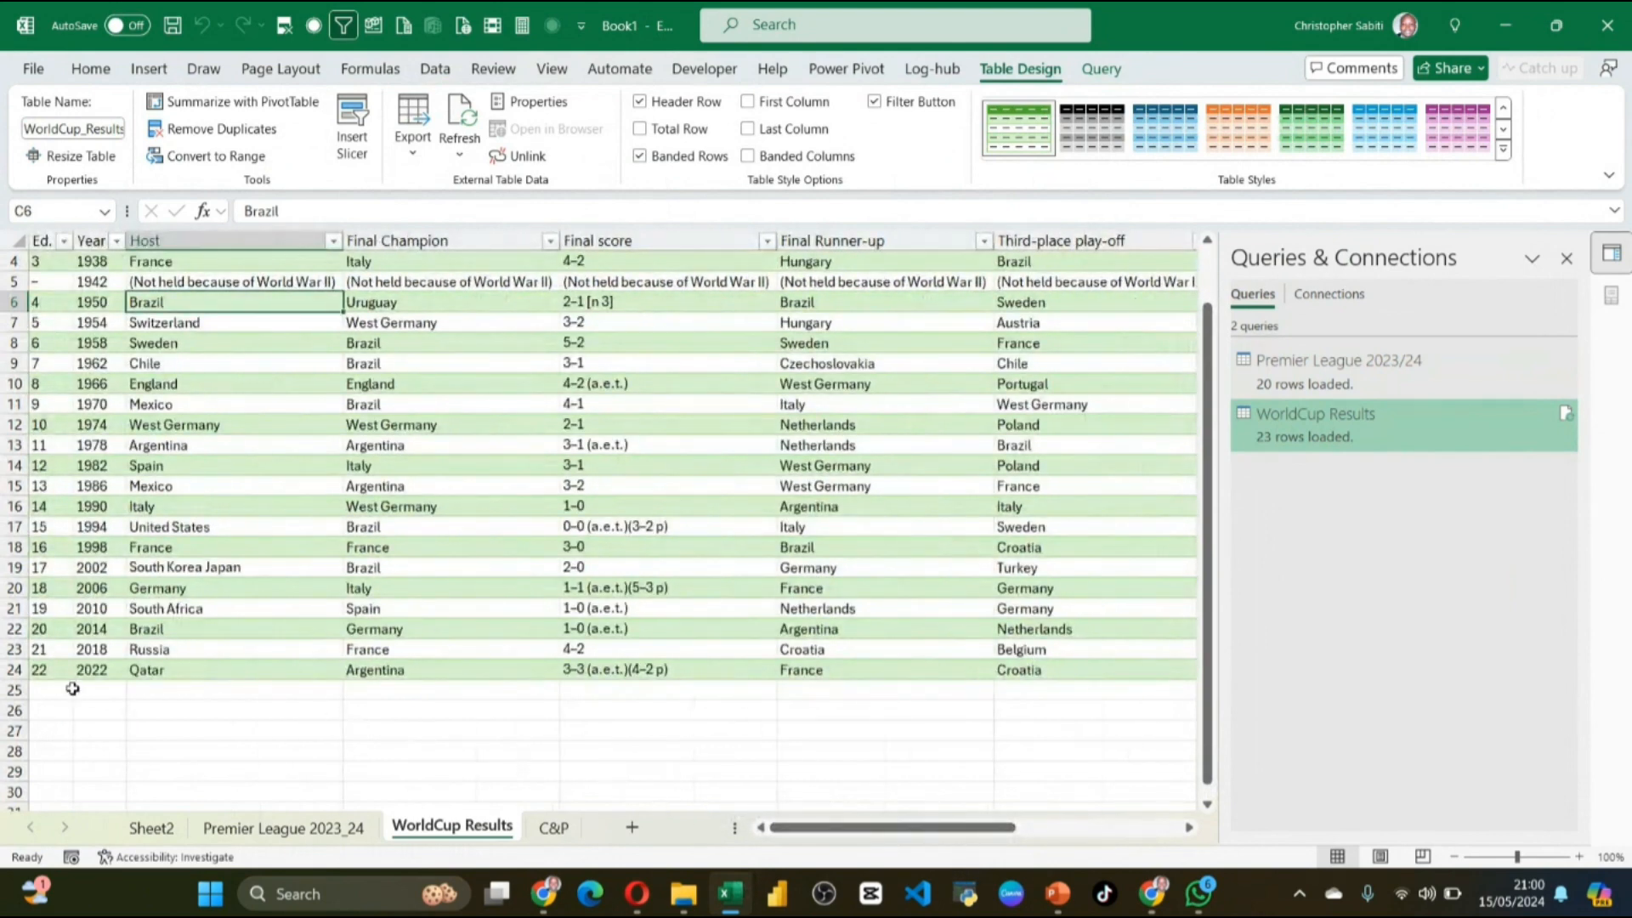
{"action": "left_click", "coordinate": [111, 689]}
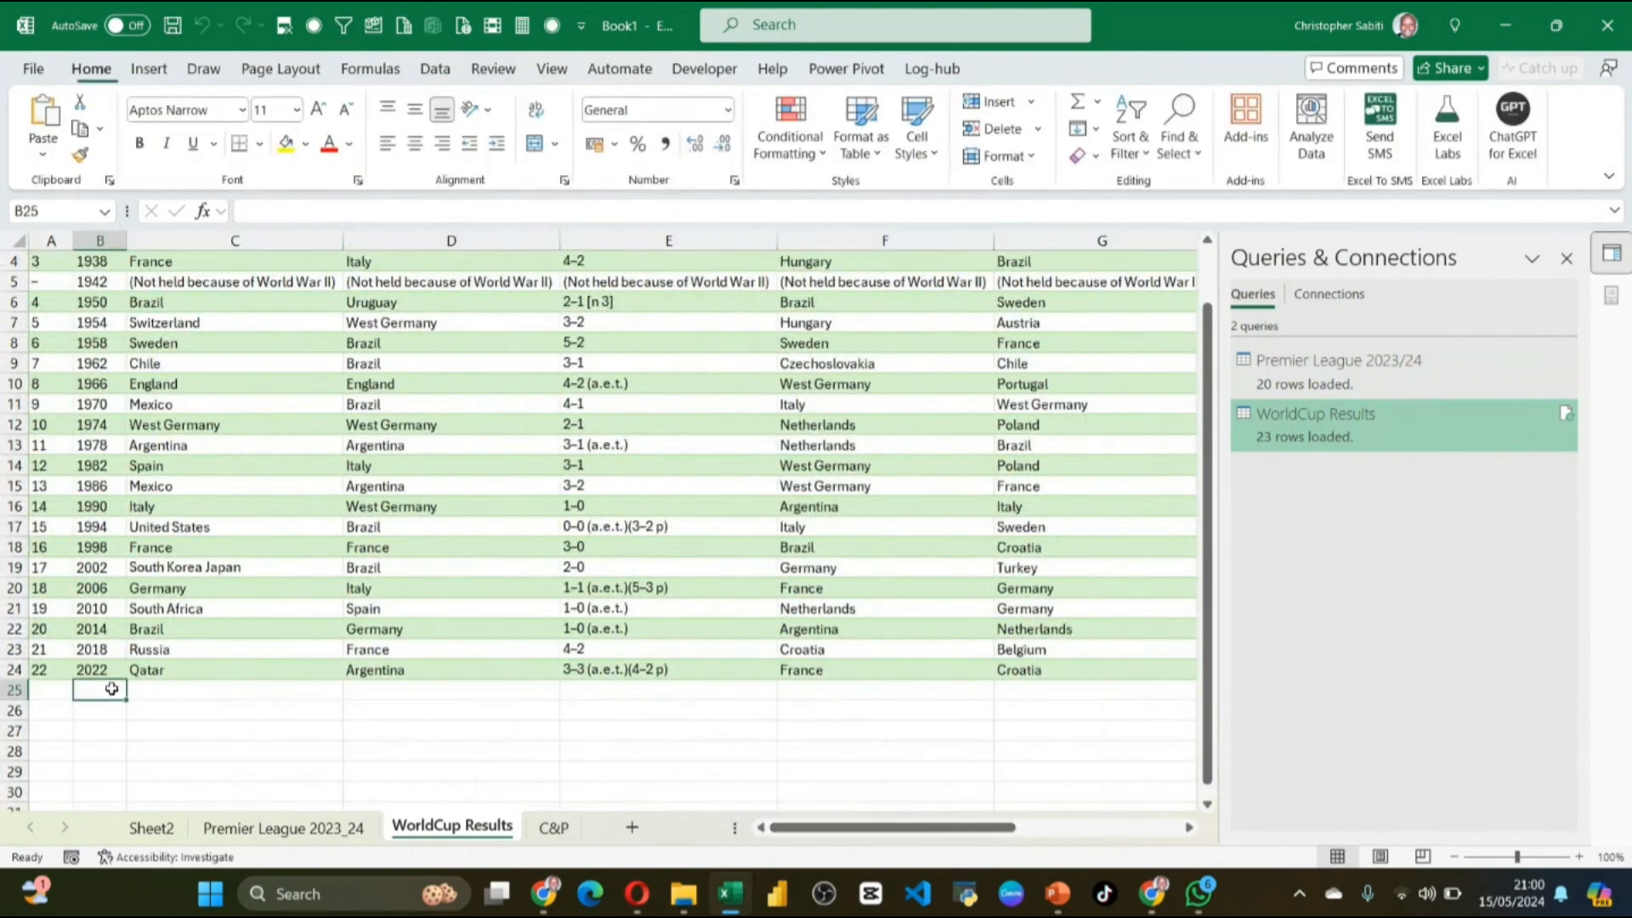
{"action": "left_click", "coordinate": [485, 691]}
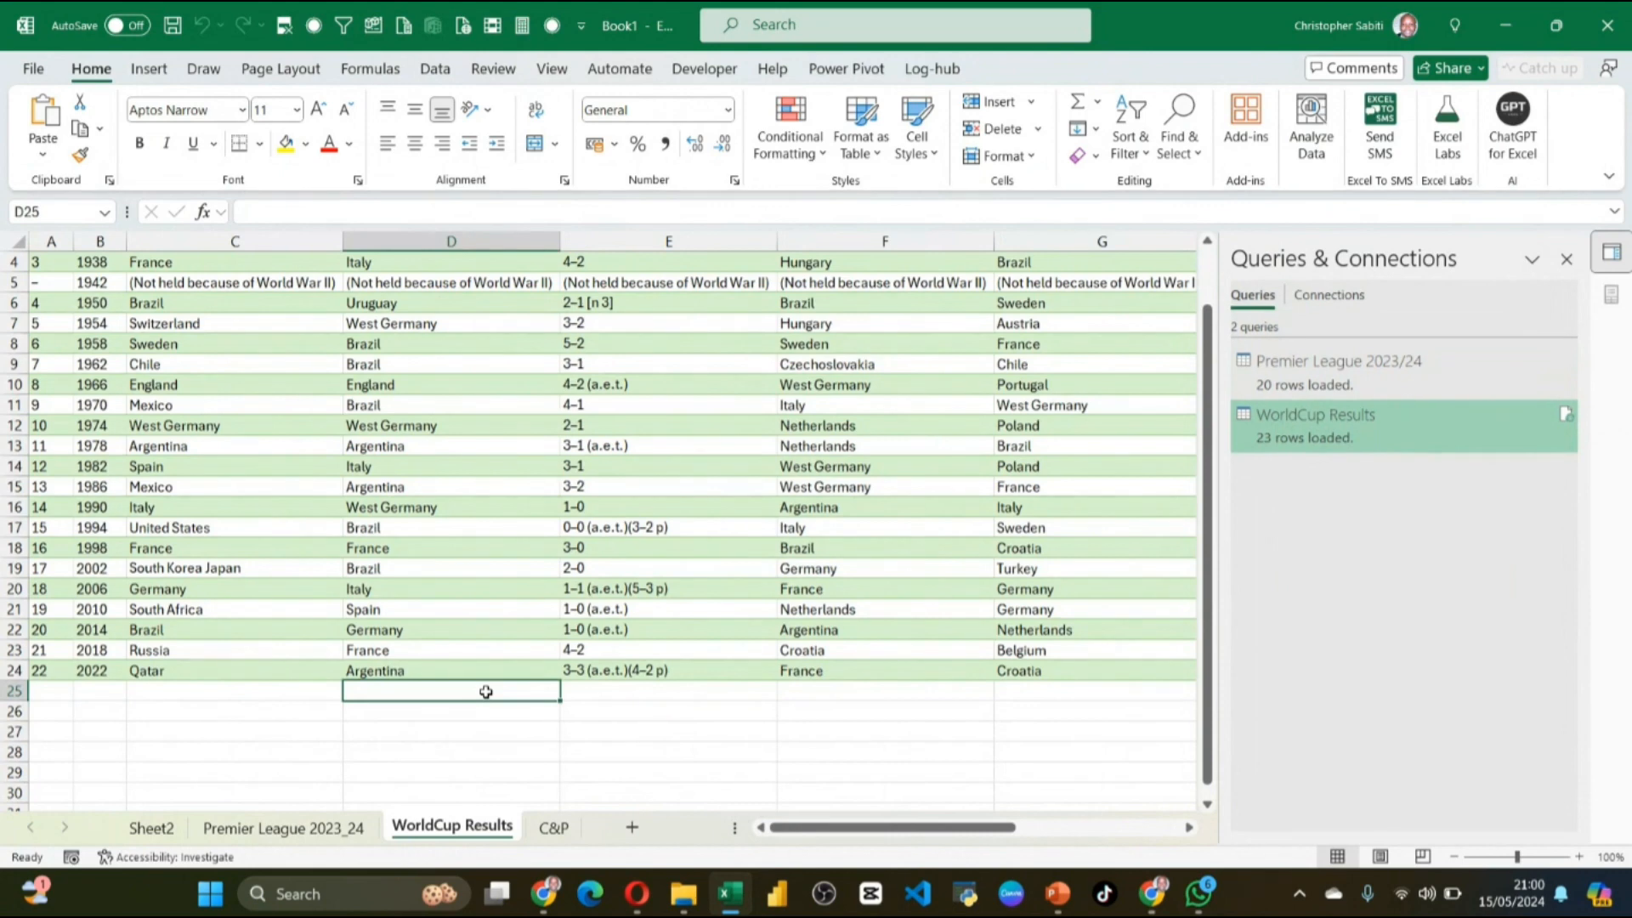
{"action": "left_click", "coordinate": [15, 690]}
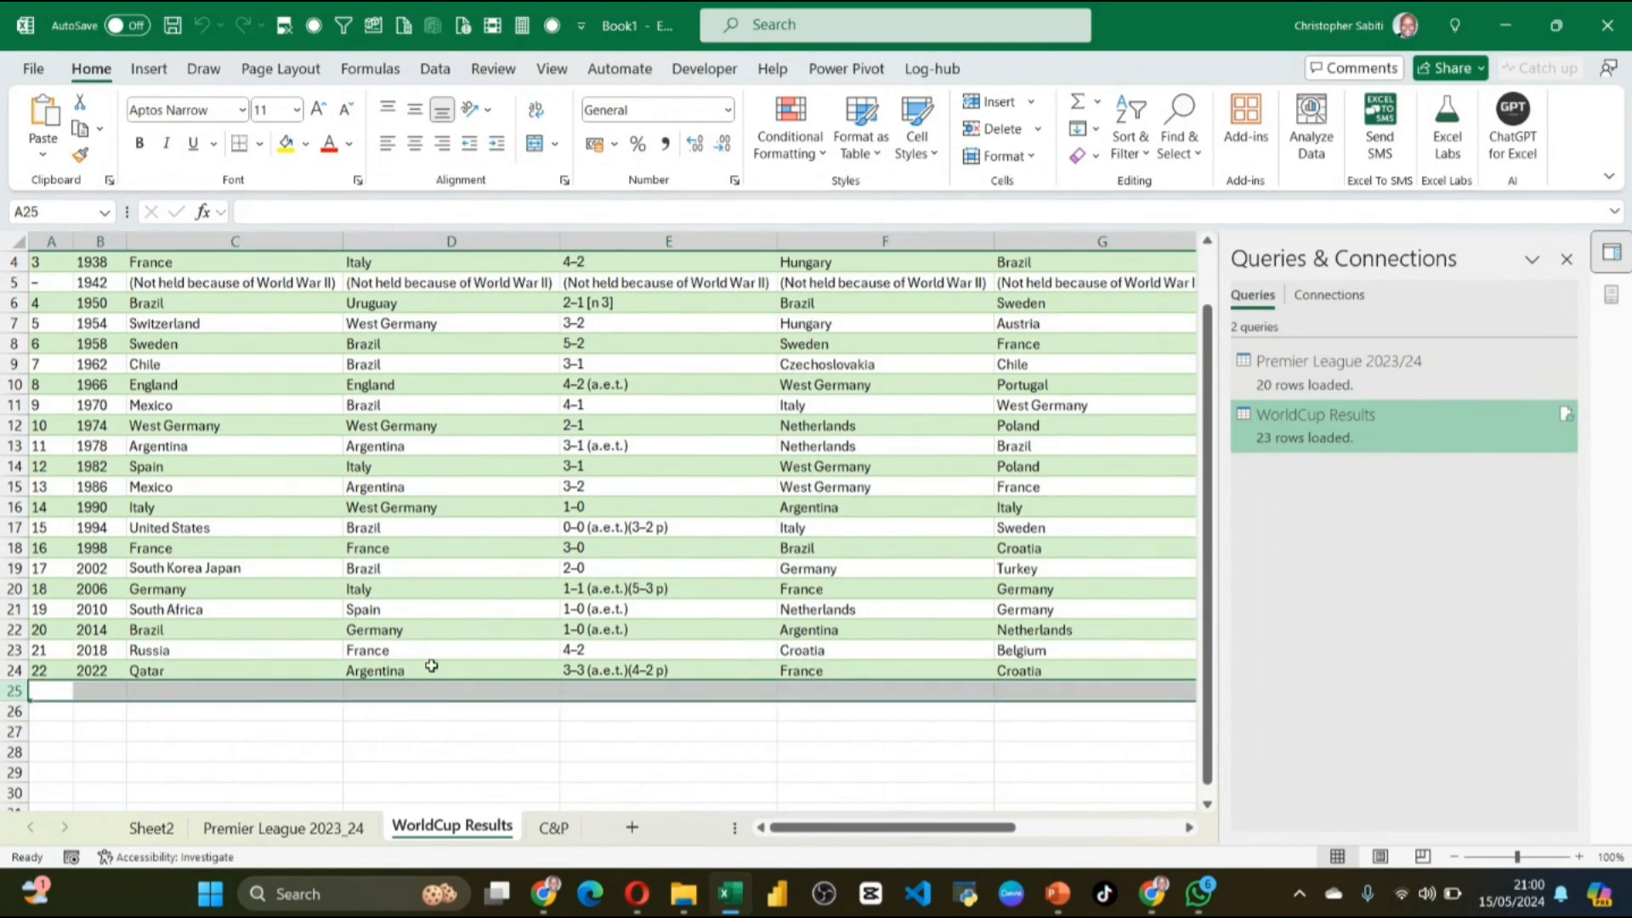
{"action": "left_click", "coordinate": [462, 546]}
{"action": "scroll", "coordinate": [462, 550], "scroll_direction": "up", "scroll_amount": 1}
{"action": "left_click_drag", "start_coordinate": [162, 282], "coordinate": [153, 729]}
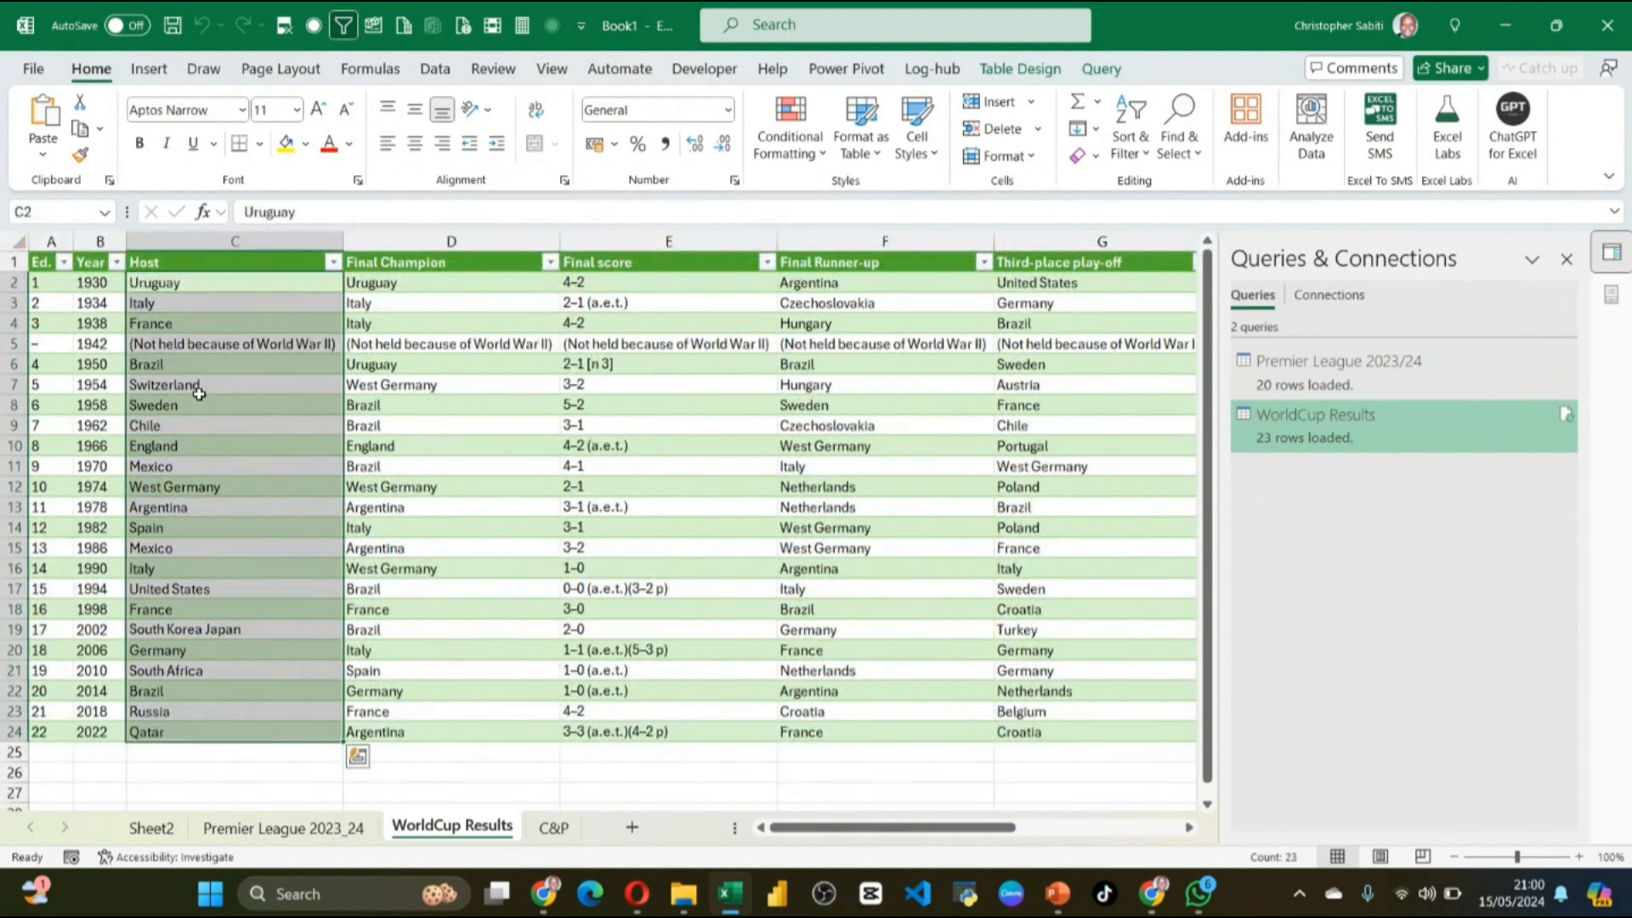
{"action": "left_click", "coordinate": [211, 507]}
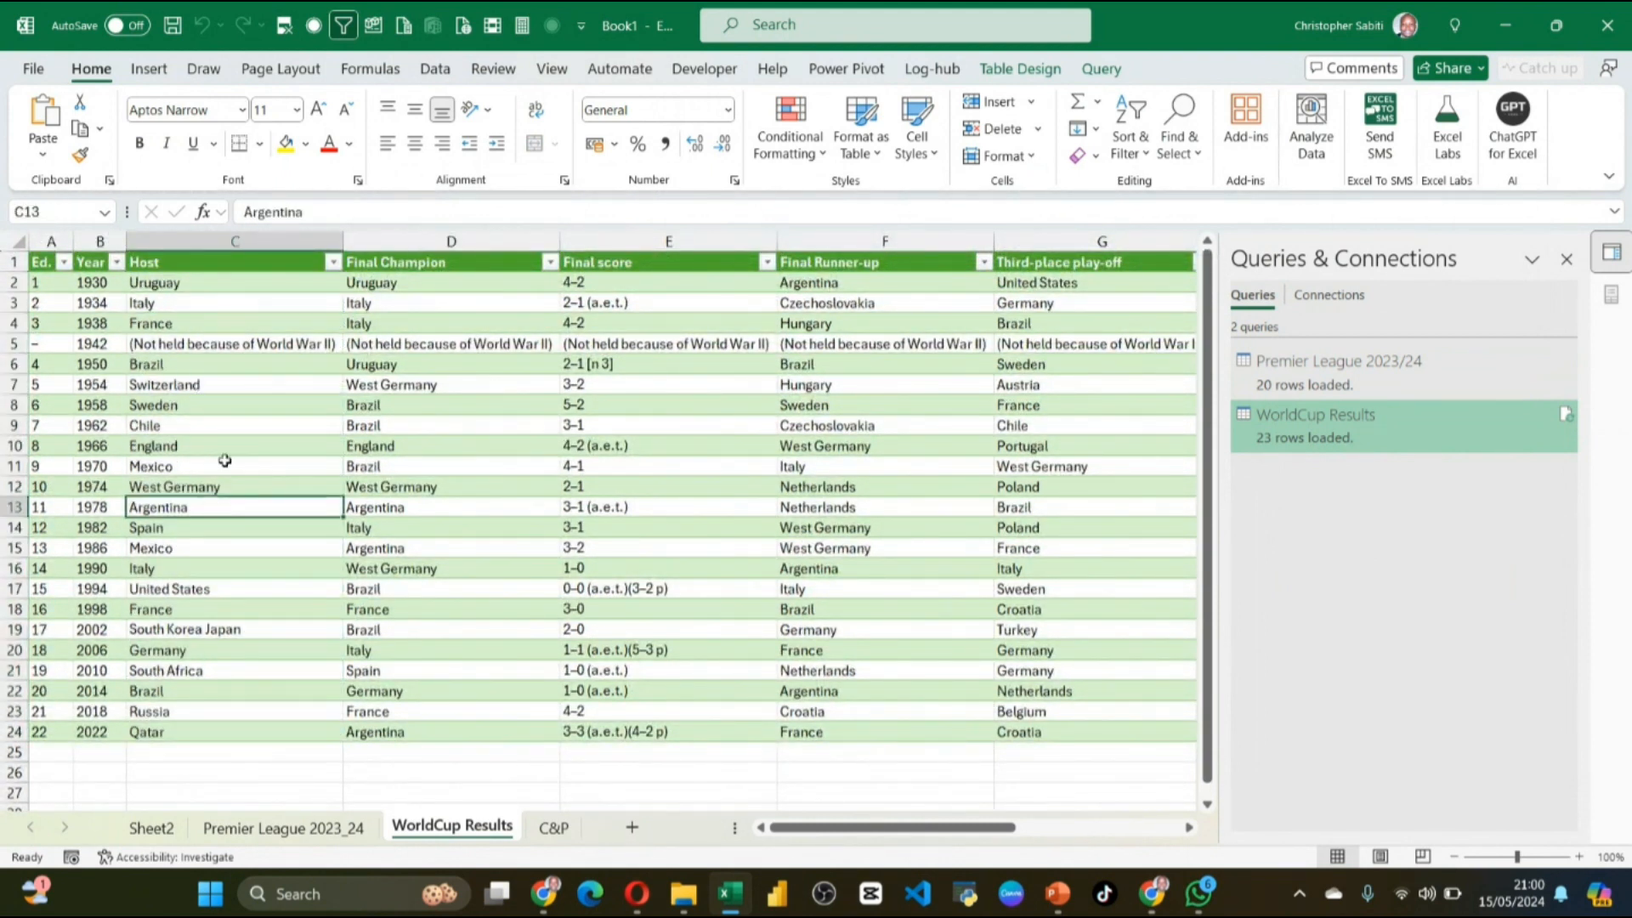
{"action": "left_click_drag", "start_coordinate": [196, 283], "coordinate": [163, 729]}
{"action": "left_click", "coordinate": [159, 612]}
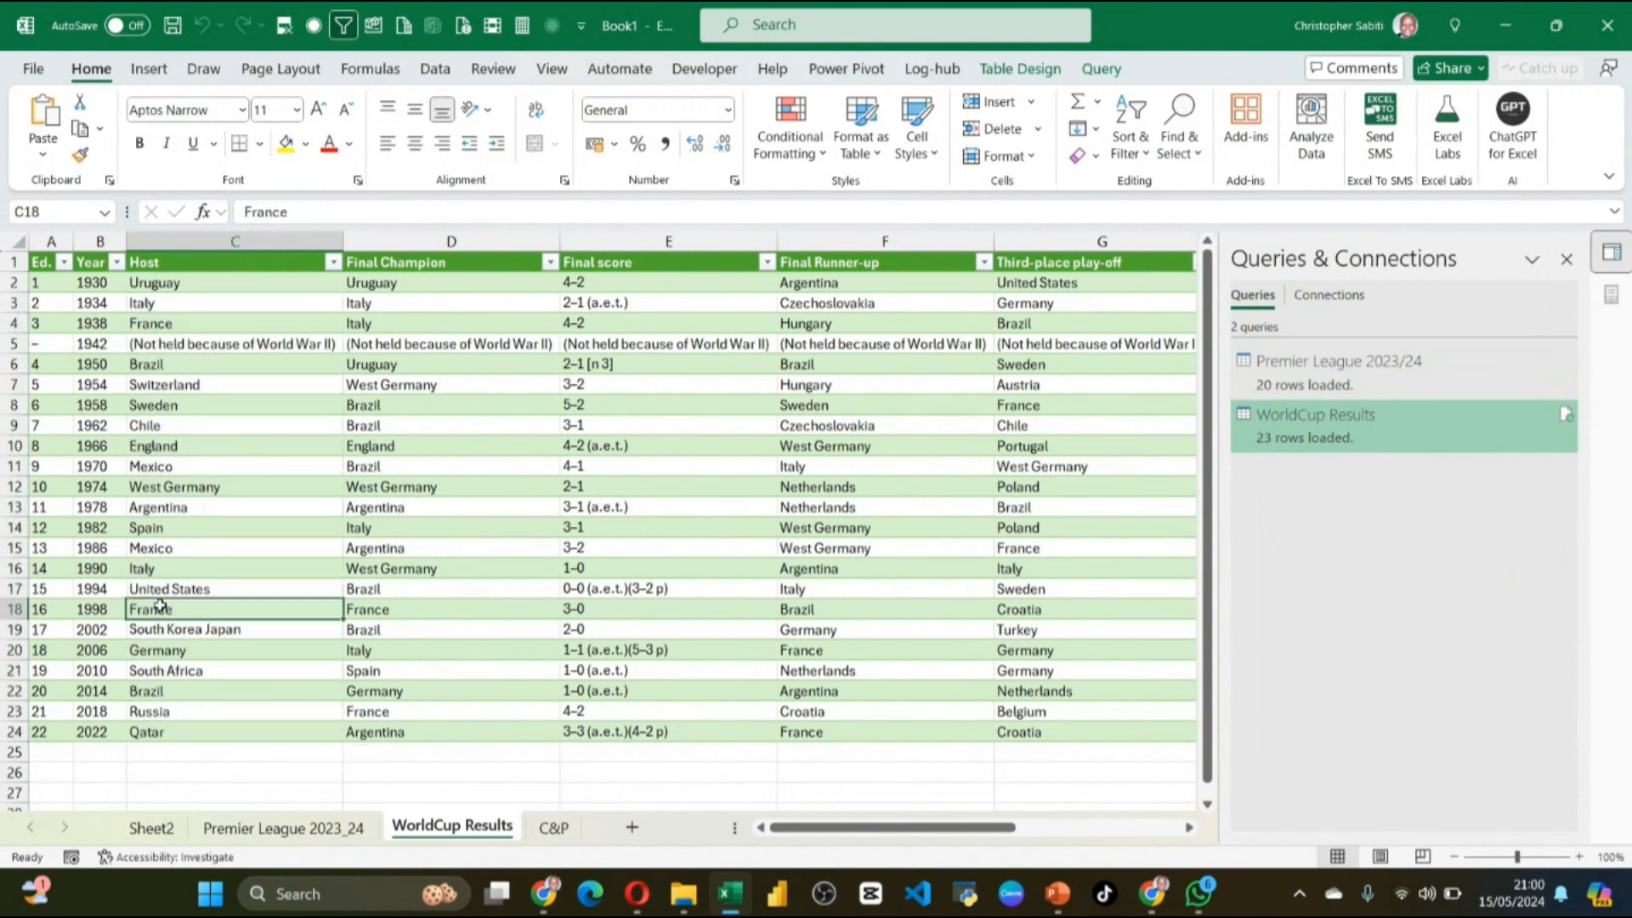
{"action": "left_click", "coordinate": [163, 323]}
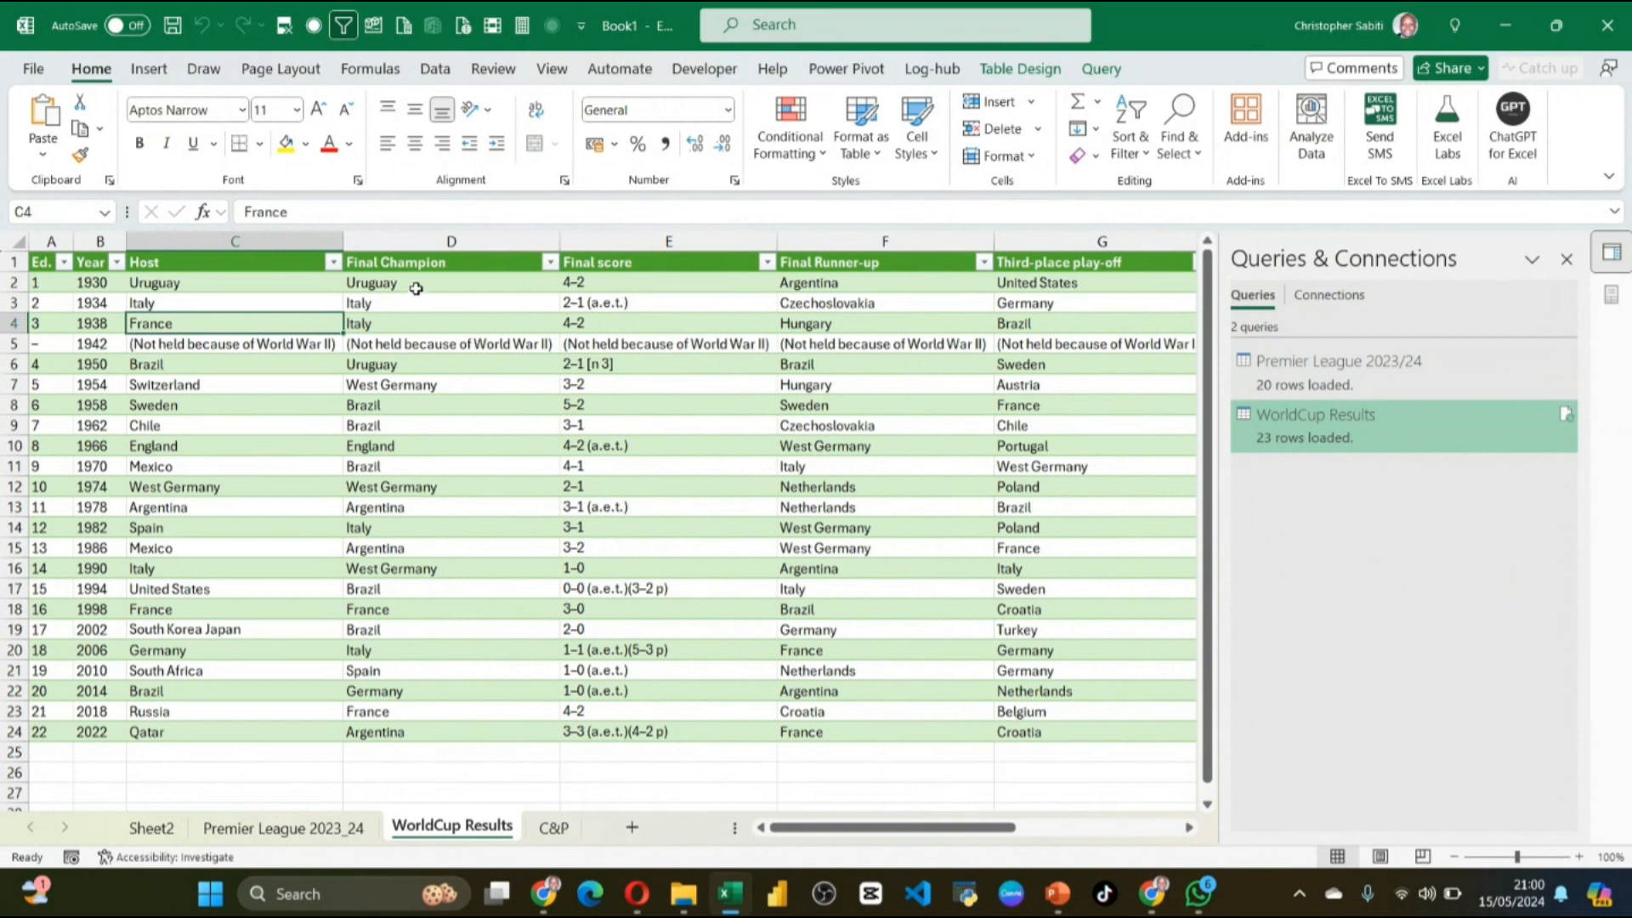
{"action": "left_click_drag", "start_coordinate": [419, 285], "coordinate": [376, 733]}
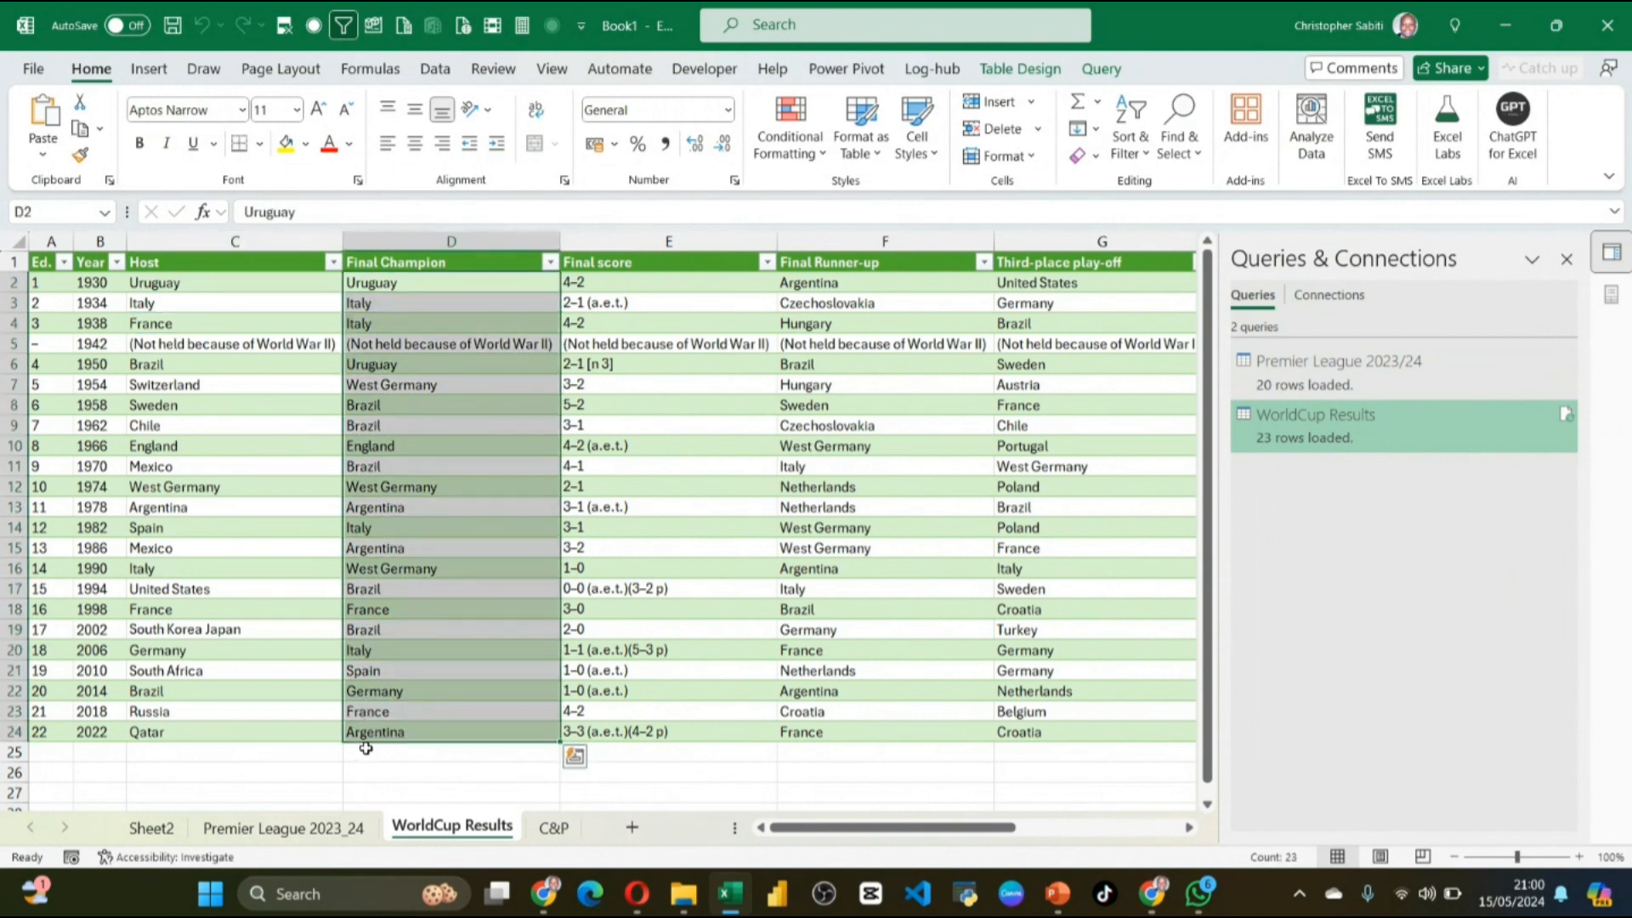
{"action": "left_click", "coordinate": [421, 528]}
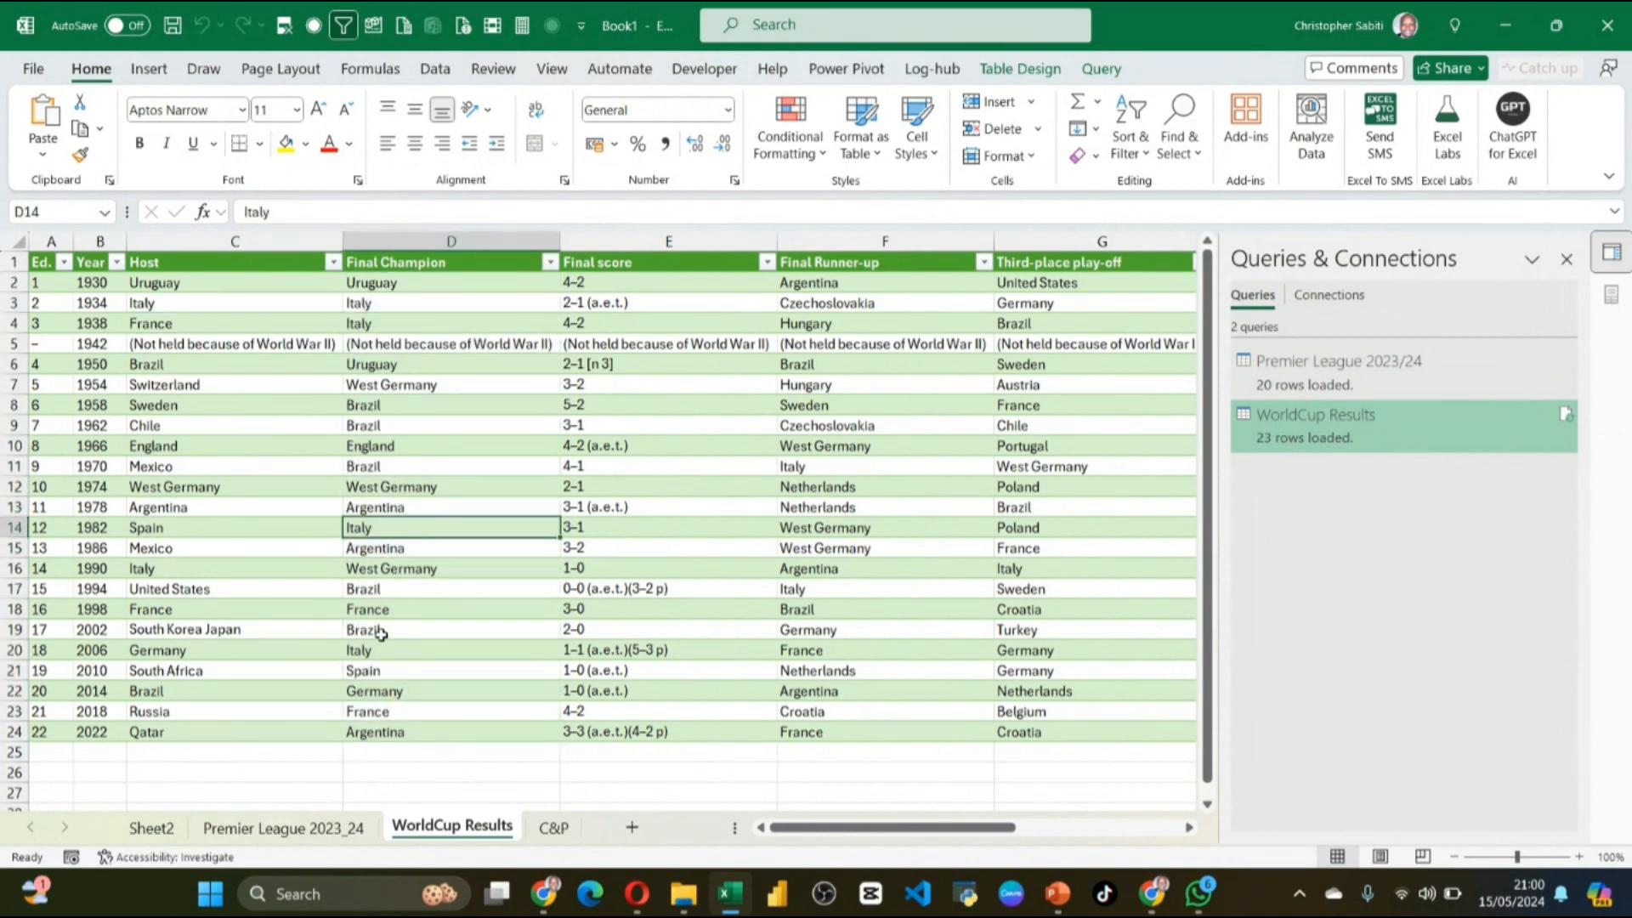
Step: Create a PivotTable from the WorldCup_Results table on a new worksheet
{"action": "left_click", "coordinate": [157, 76]}
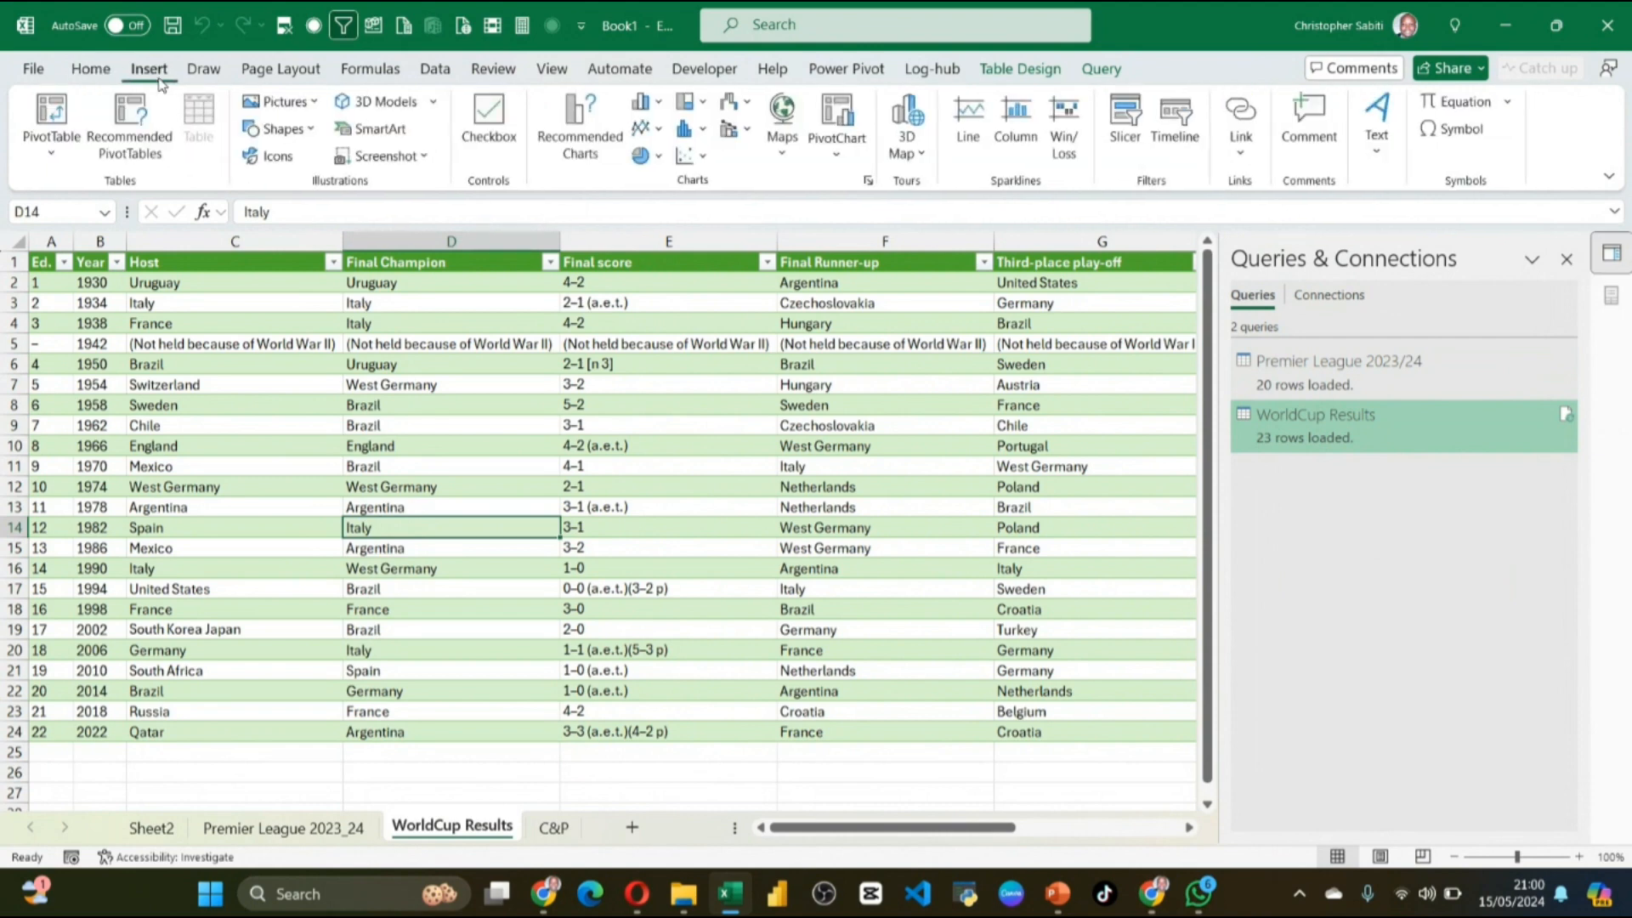
{"action": "left_click", "coordinate": [51, 112]}
{"action": "left_click", "coordinate": [473, 558]}
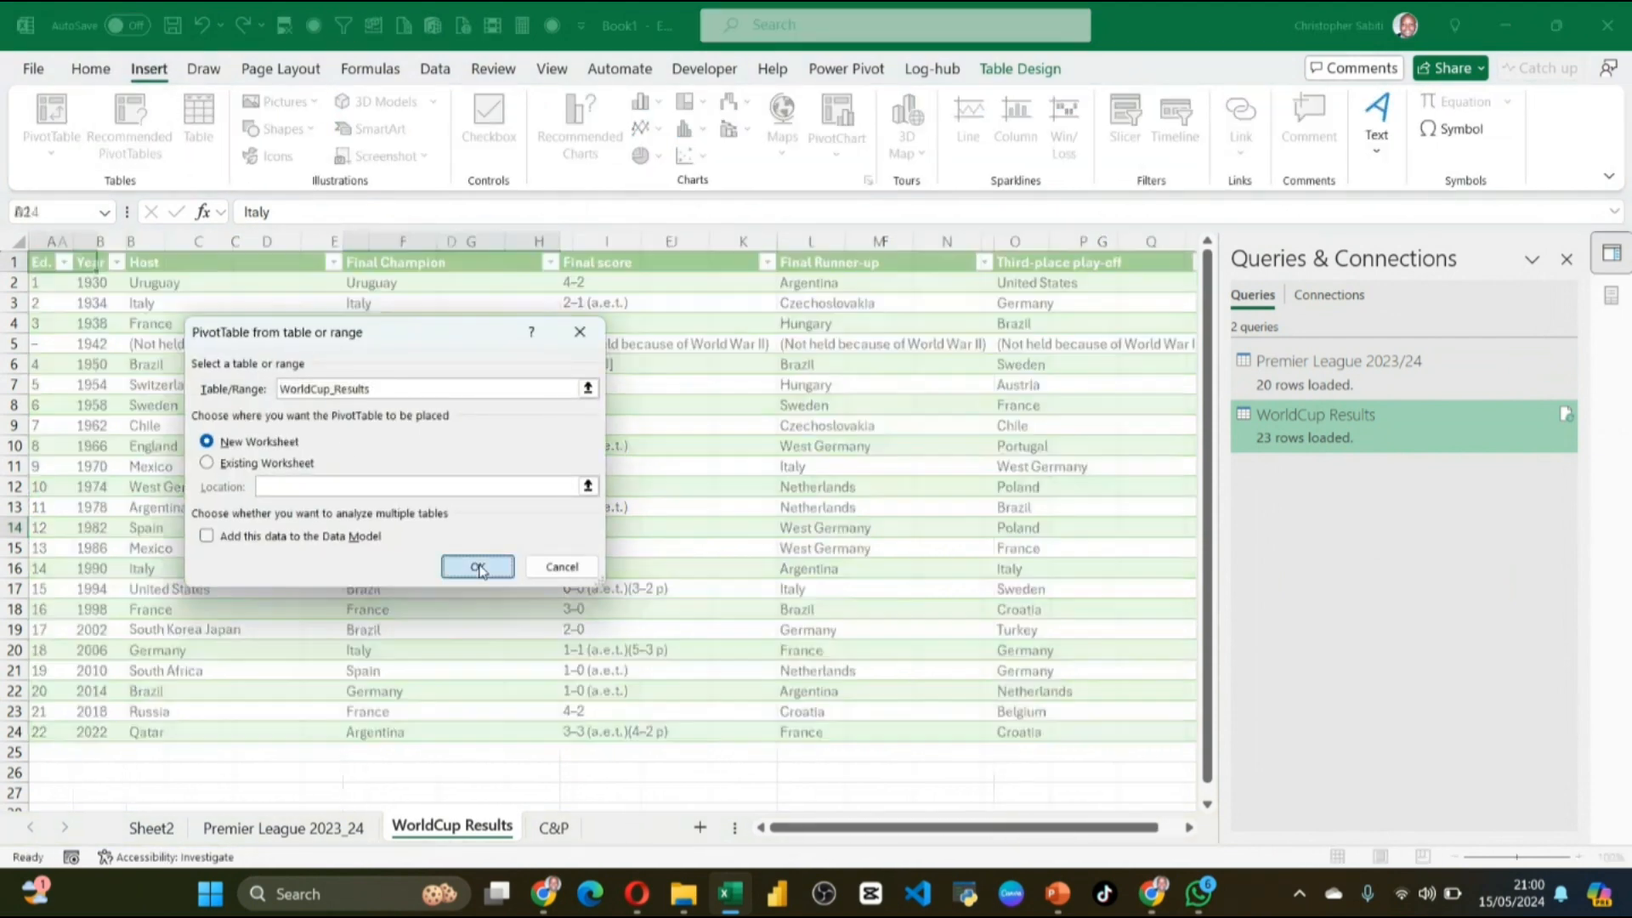
Step: Use Final Champion as the PivotTable's row field and also as its value field, summarised by count
{"action": "left_click_drag", "start_coordinate": [1314, 457], "coordinate": [1347, 744]}
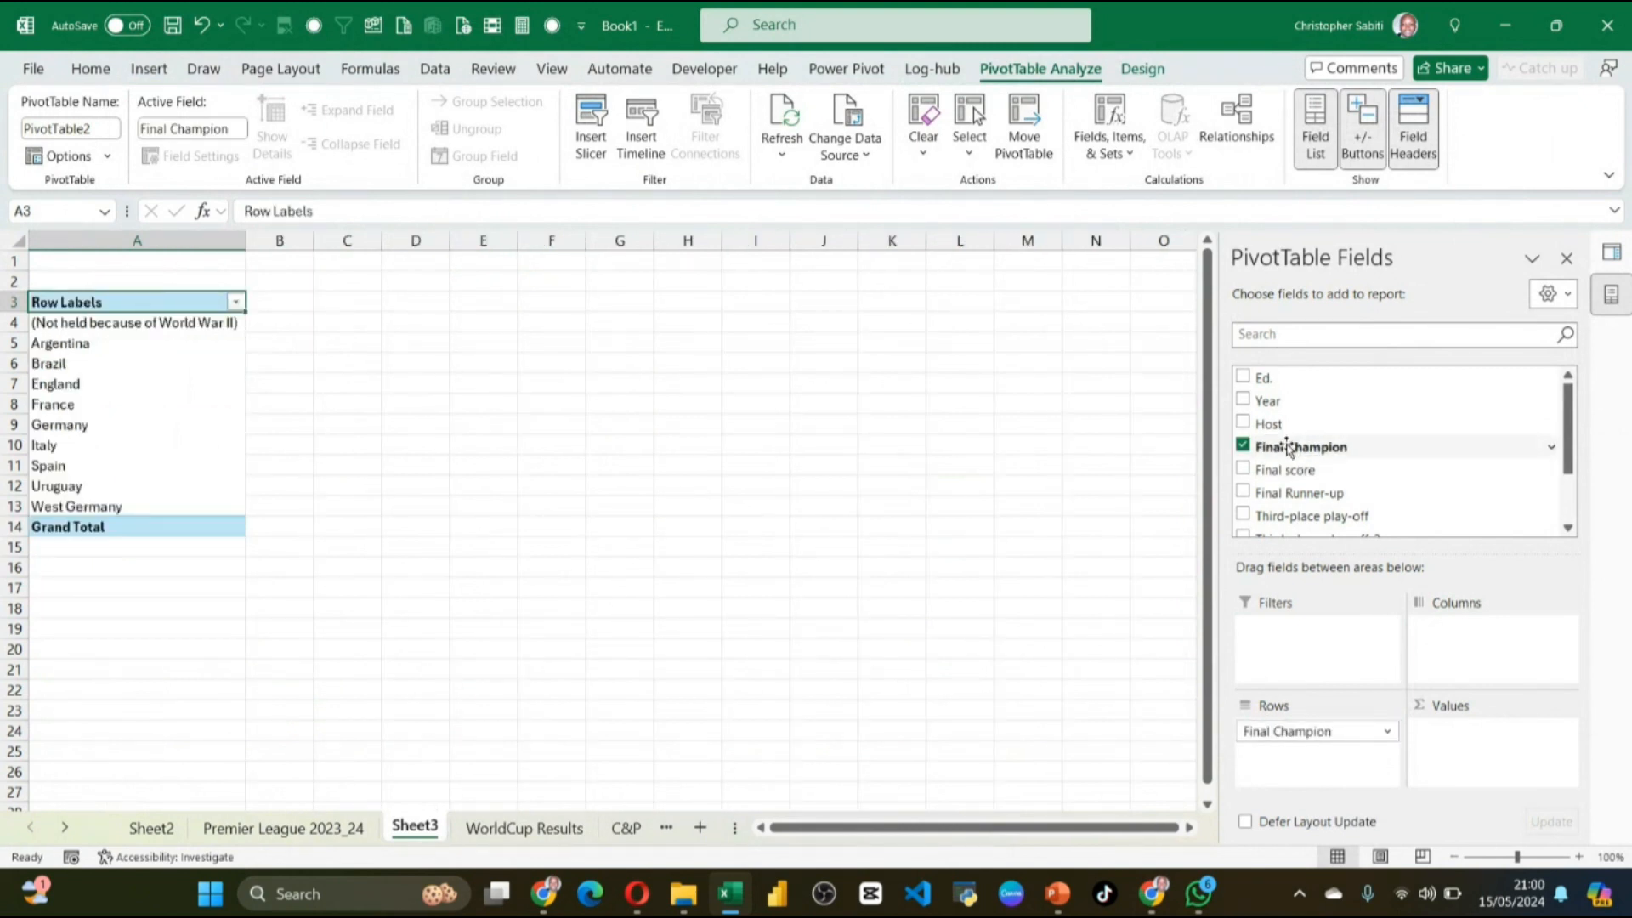
{"action": "left_click", "coordinate": [1288, 447]}
{"action": "scroll", "coordinate": [1327, 510], "scroll_direction": "down", "scroll_amount": 2}
{"action": "scroll", "coordinate": [1329, 511], "scroll_direction": "up", "scroll_amount": 2}
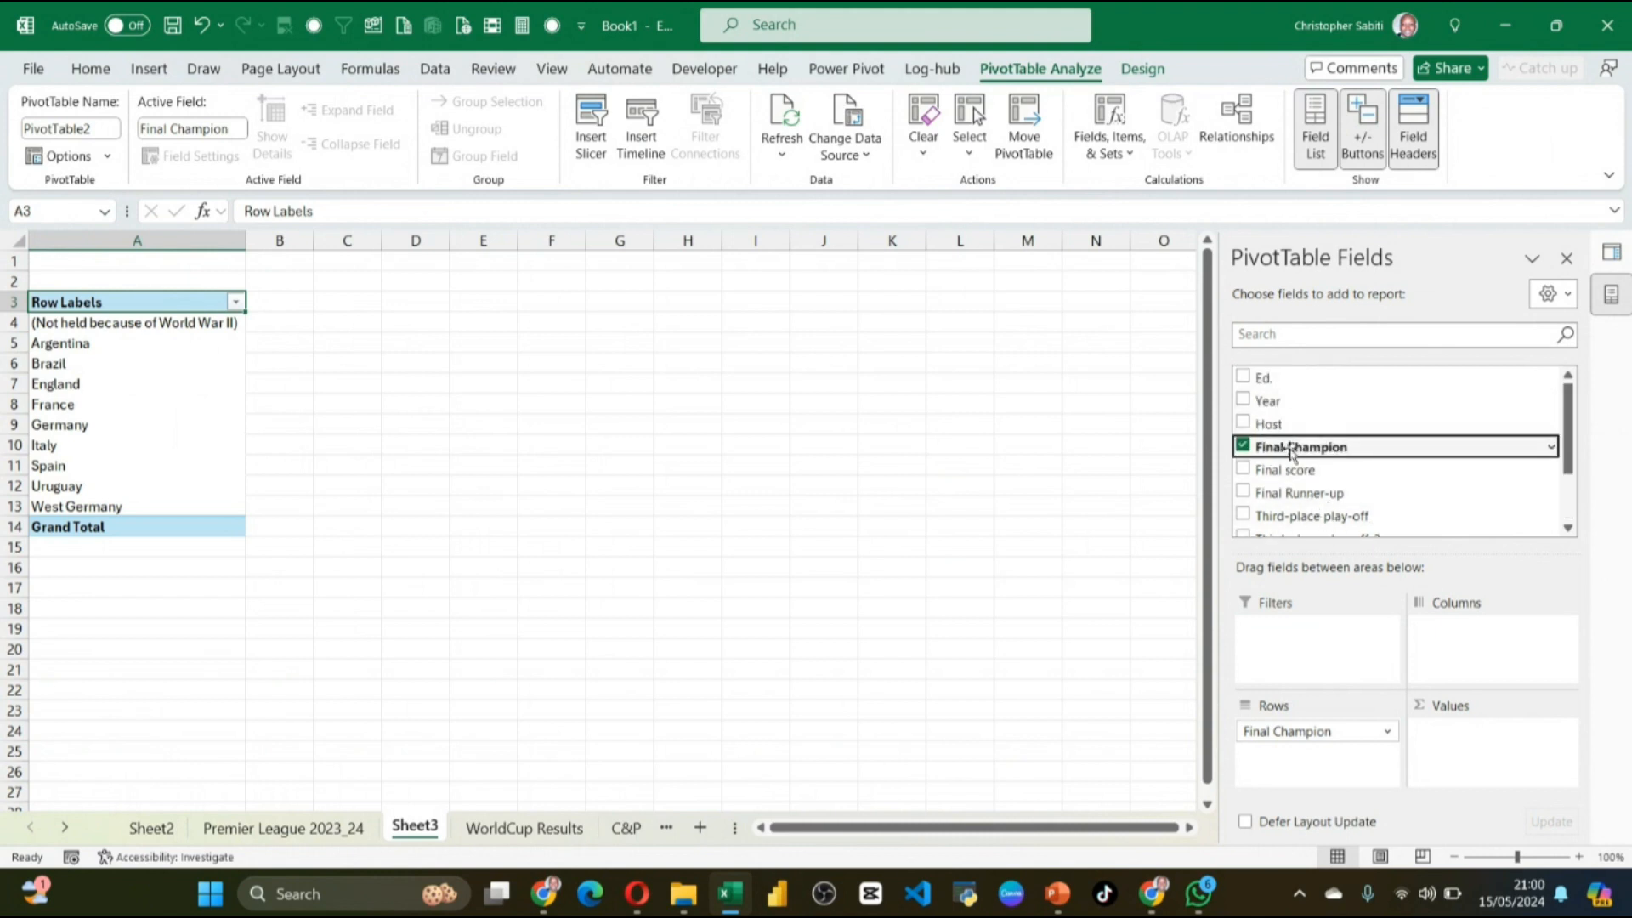
{"action": "left_click_drag", "start_coordinate": [1291, 450], "coordinate": [1480, 750]}
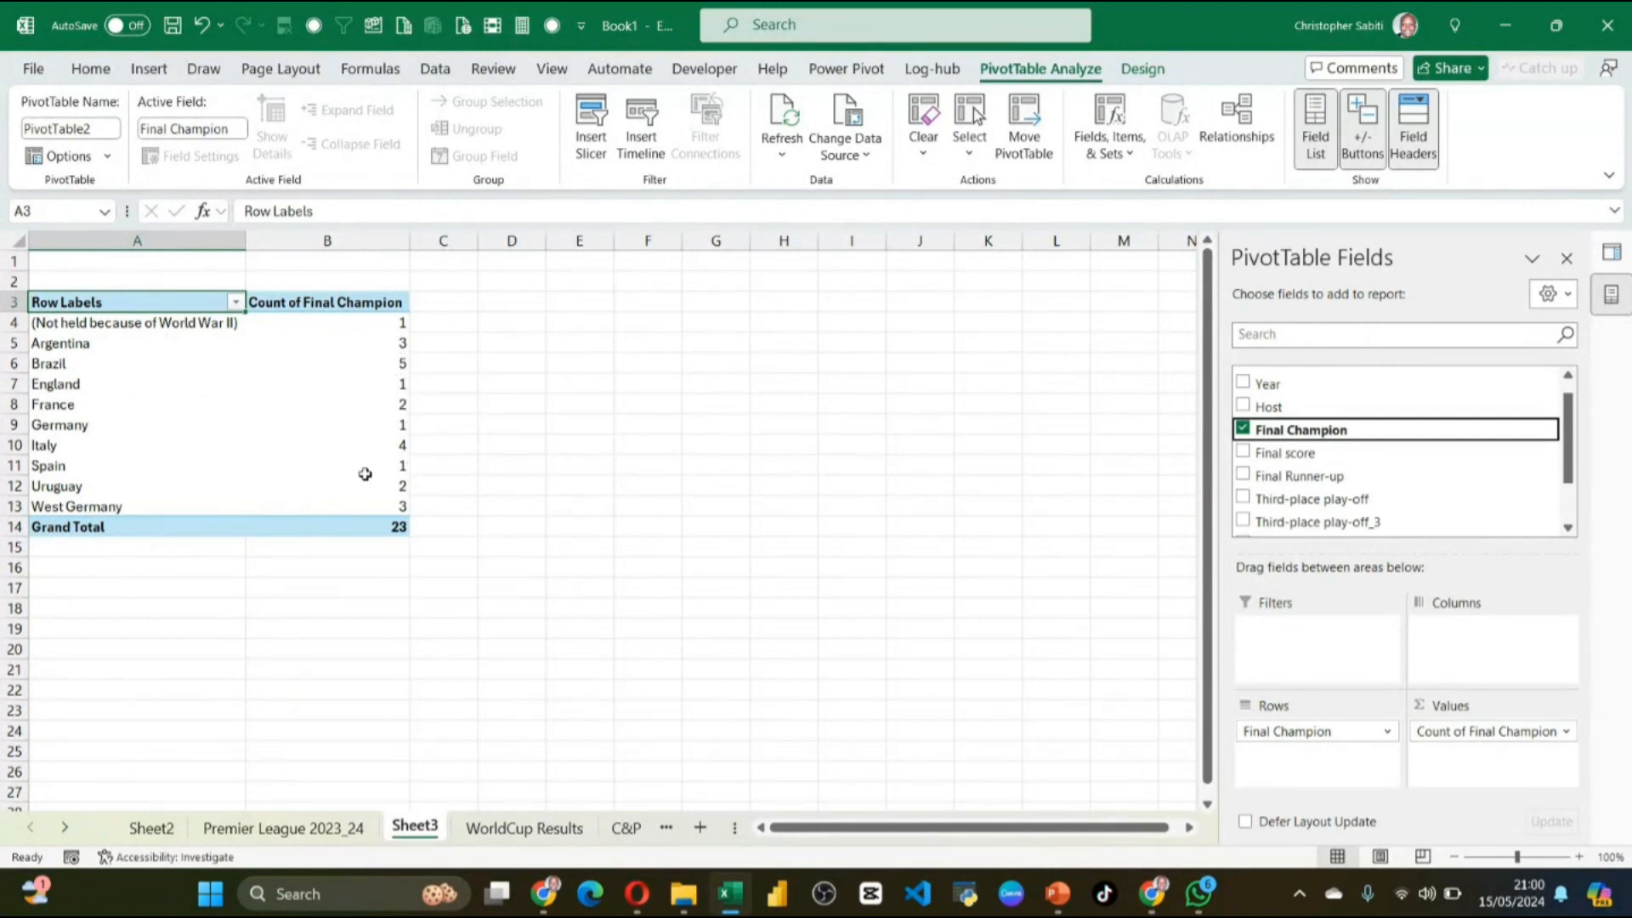
Step: Sort the PivotTable's Final Champion rows in descending order by Count of Final Champion
{"action": "left_click", "coordinate": [234, 303]}
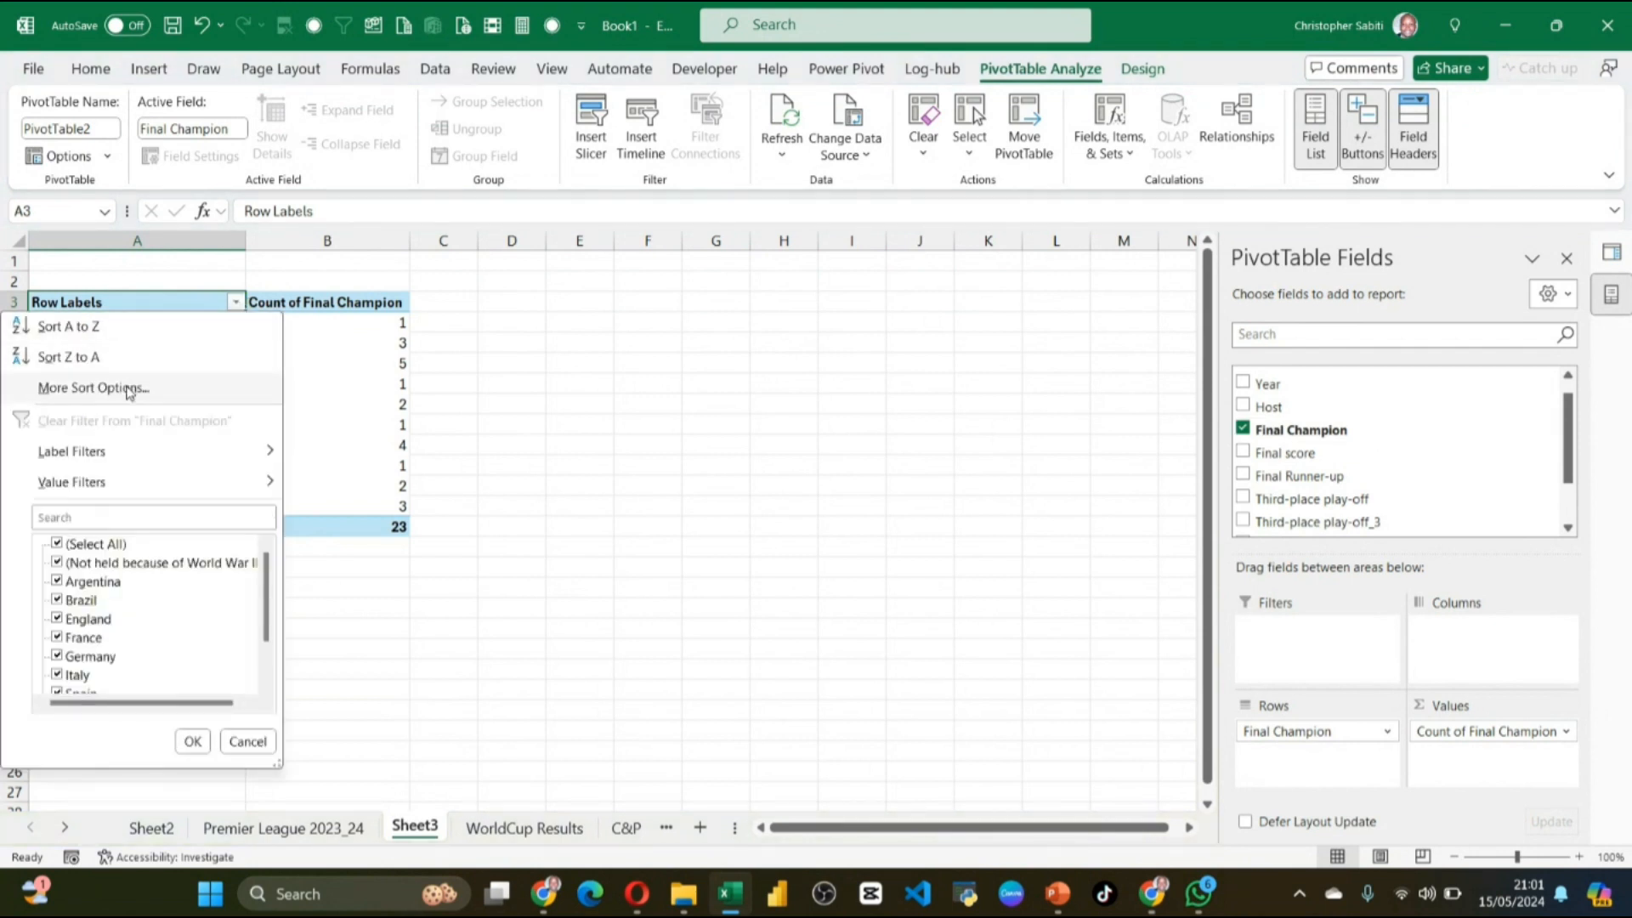
{"action": "left_click", "coordinate": [129, 390]}
{"action": "left_click_drag", "start_coordinate": [284, 269], "coordinate": [502, 300]}
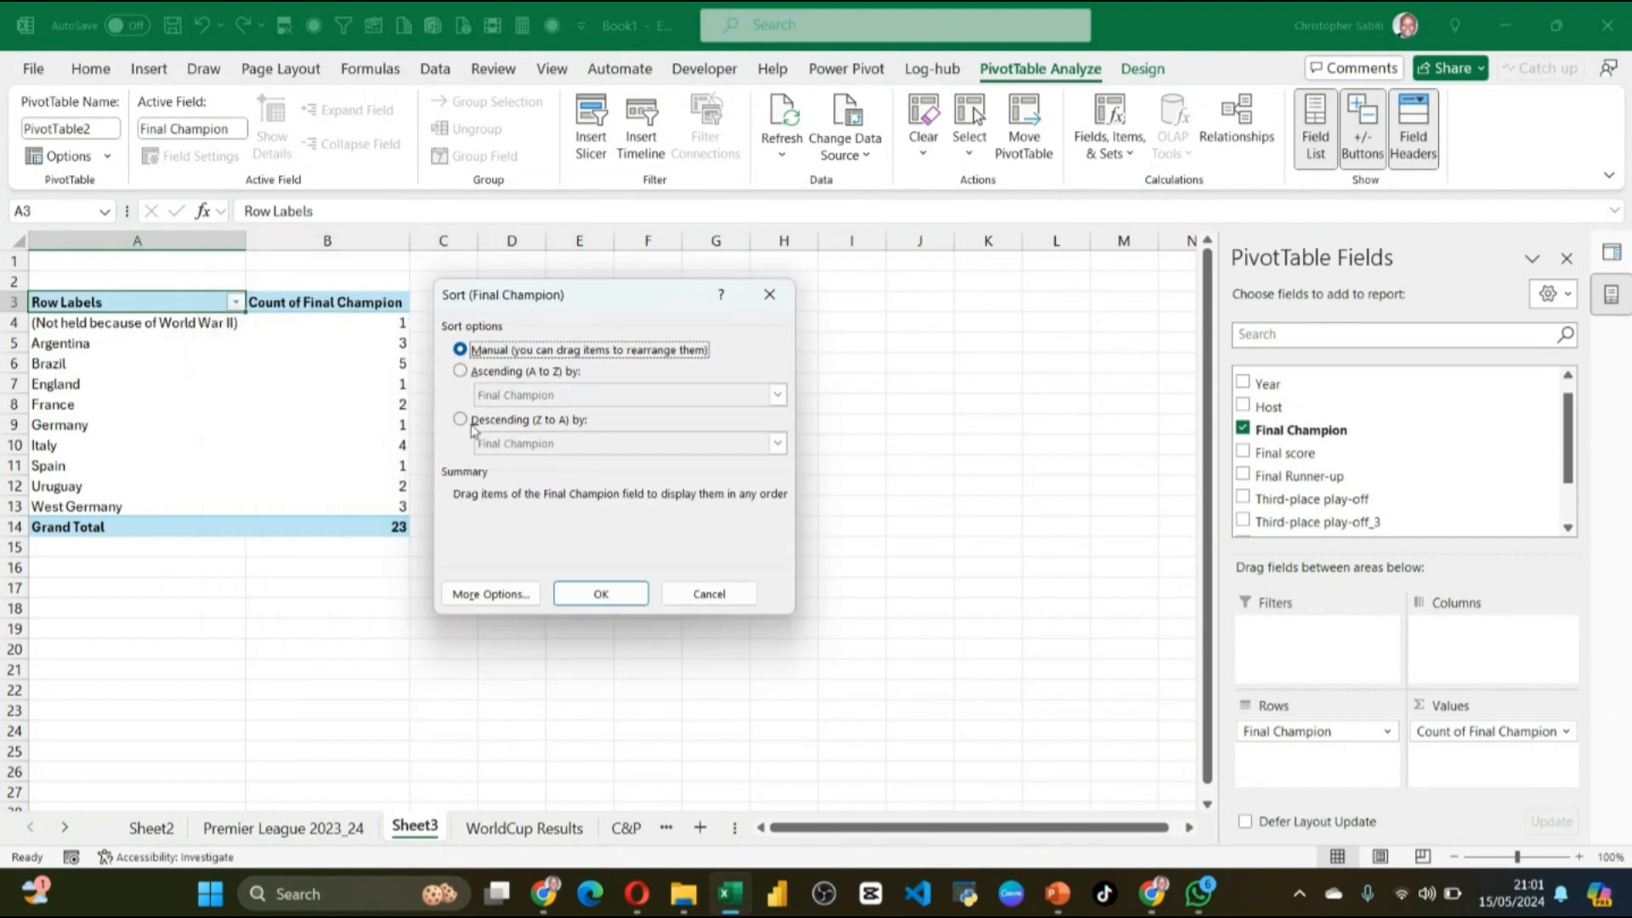
{"action": "left_click", "coordinate": [473, 420]}
{"action": "left_click_drag", "start_coordinate": [515, 303], "coordinate": [690, 260]}
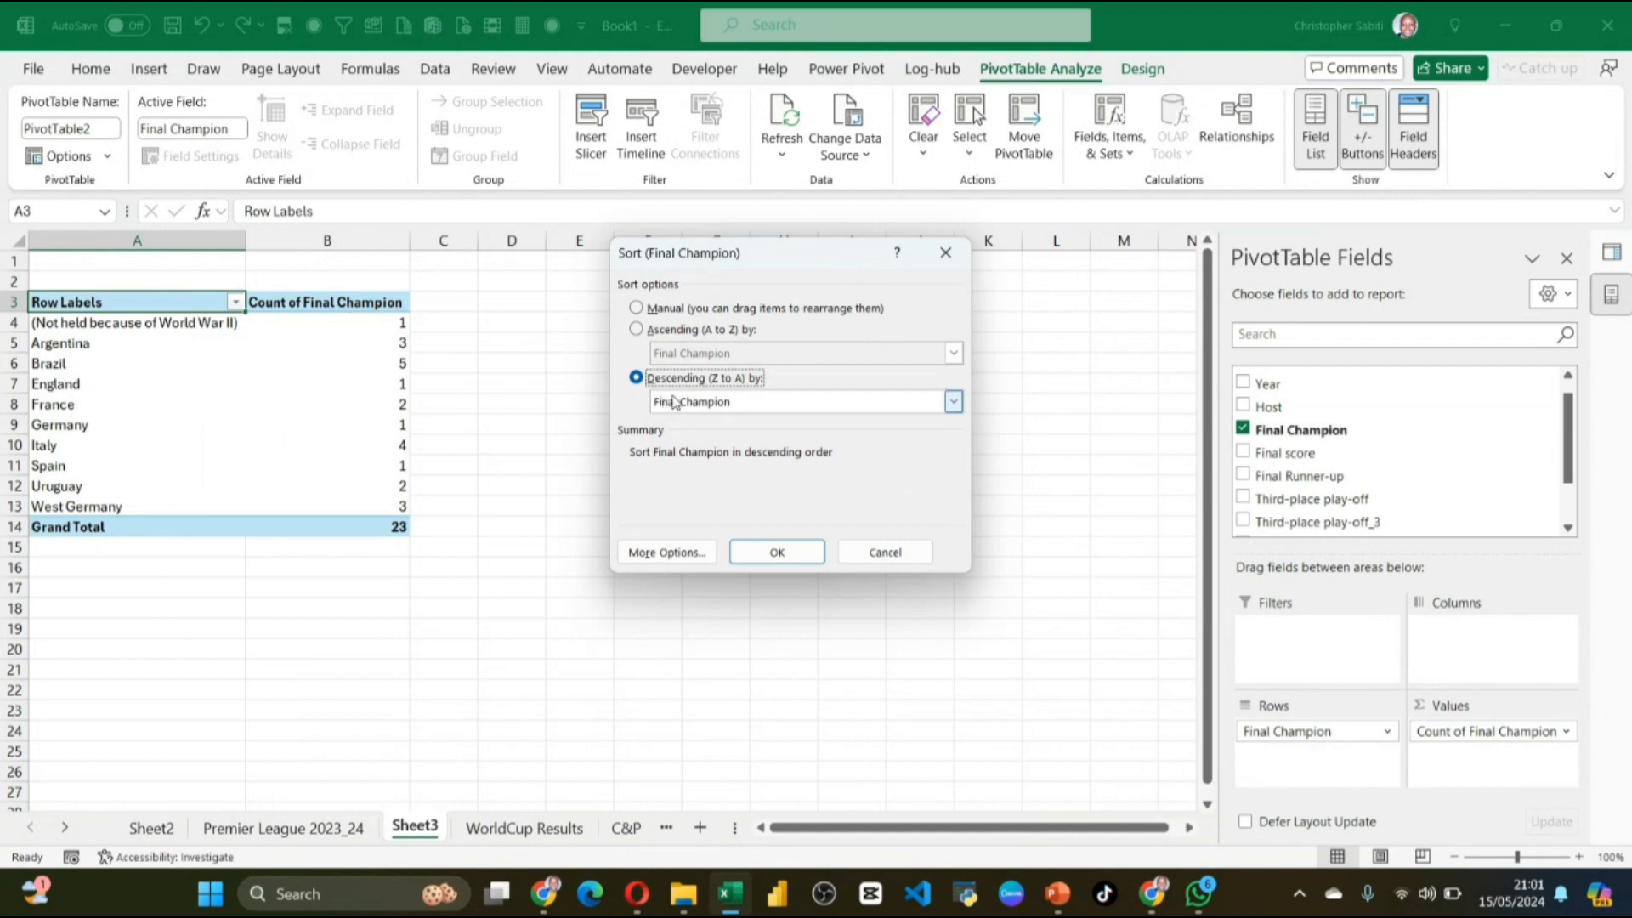
{"action": "left_click", "coordinate": [953, 401]}
{"action": "left_click", "coordinate": [713, 439]}
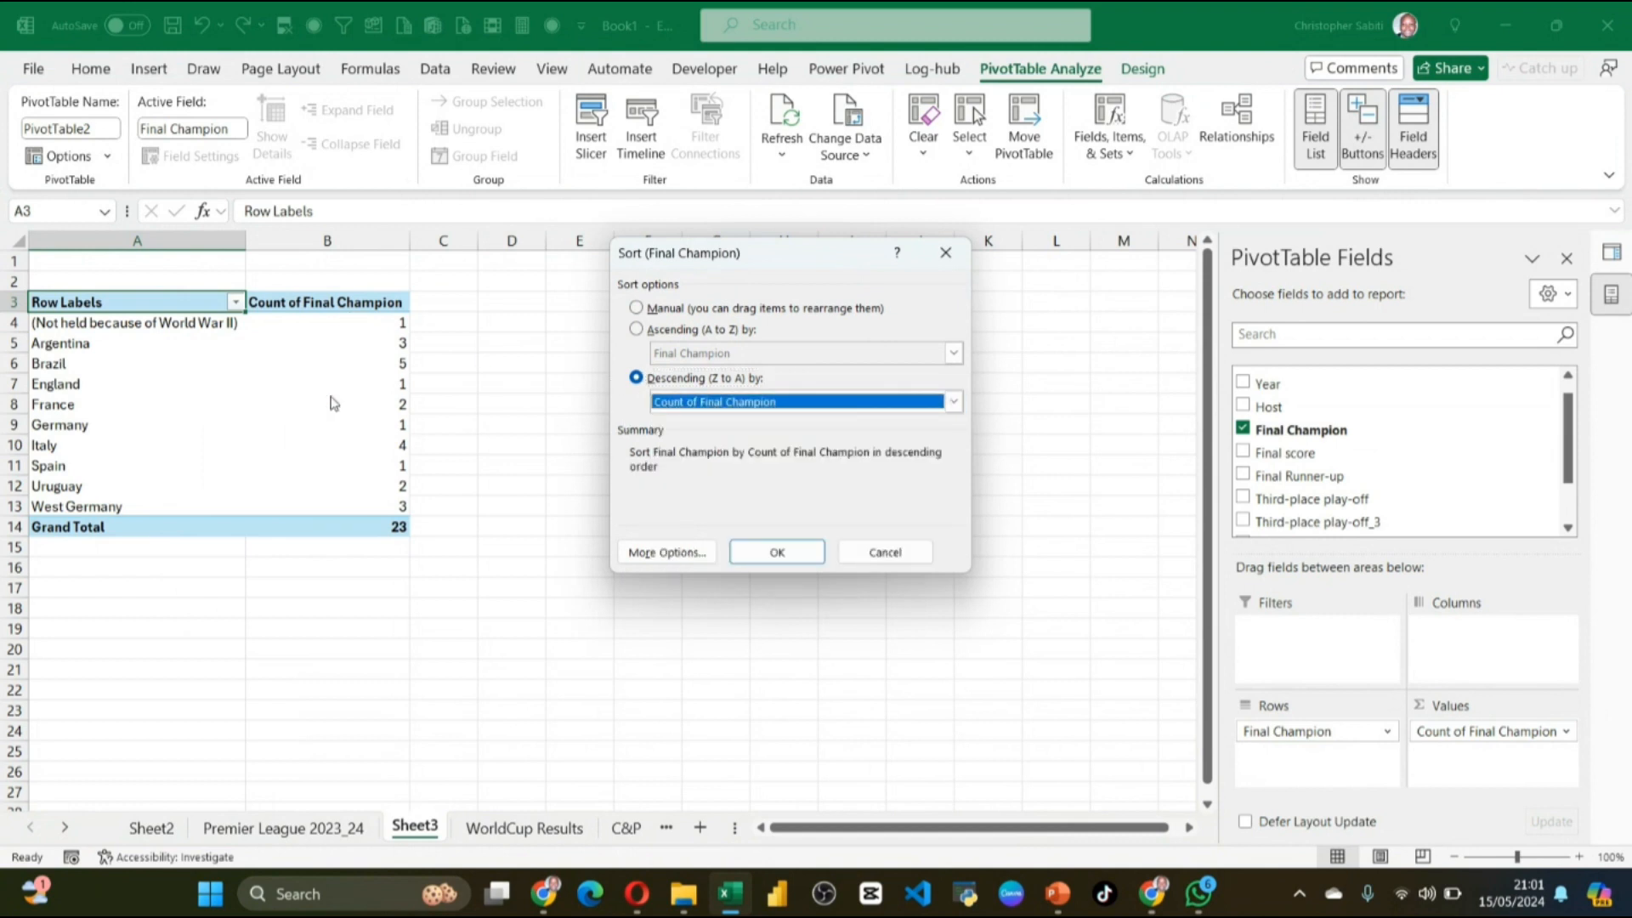
{"action": "left_click", "coordinate": [777, 551]}
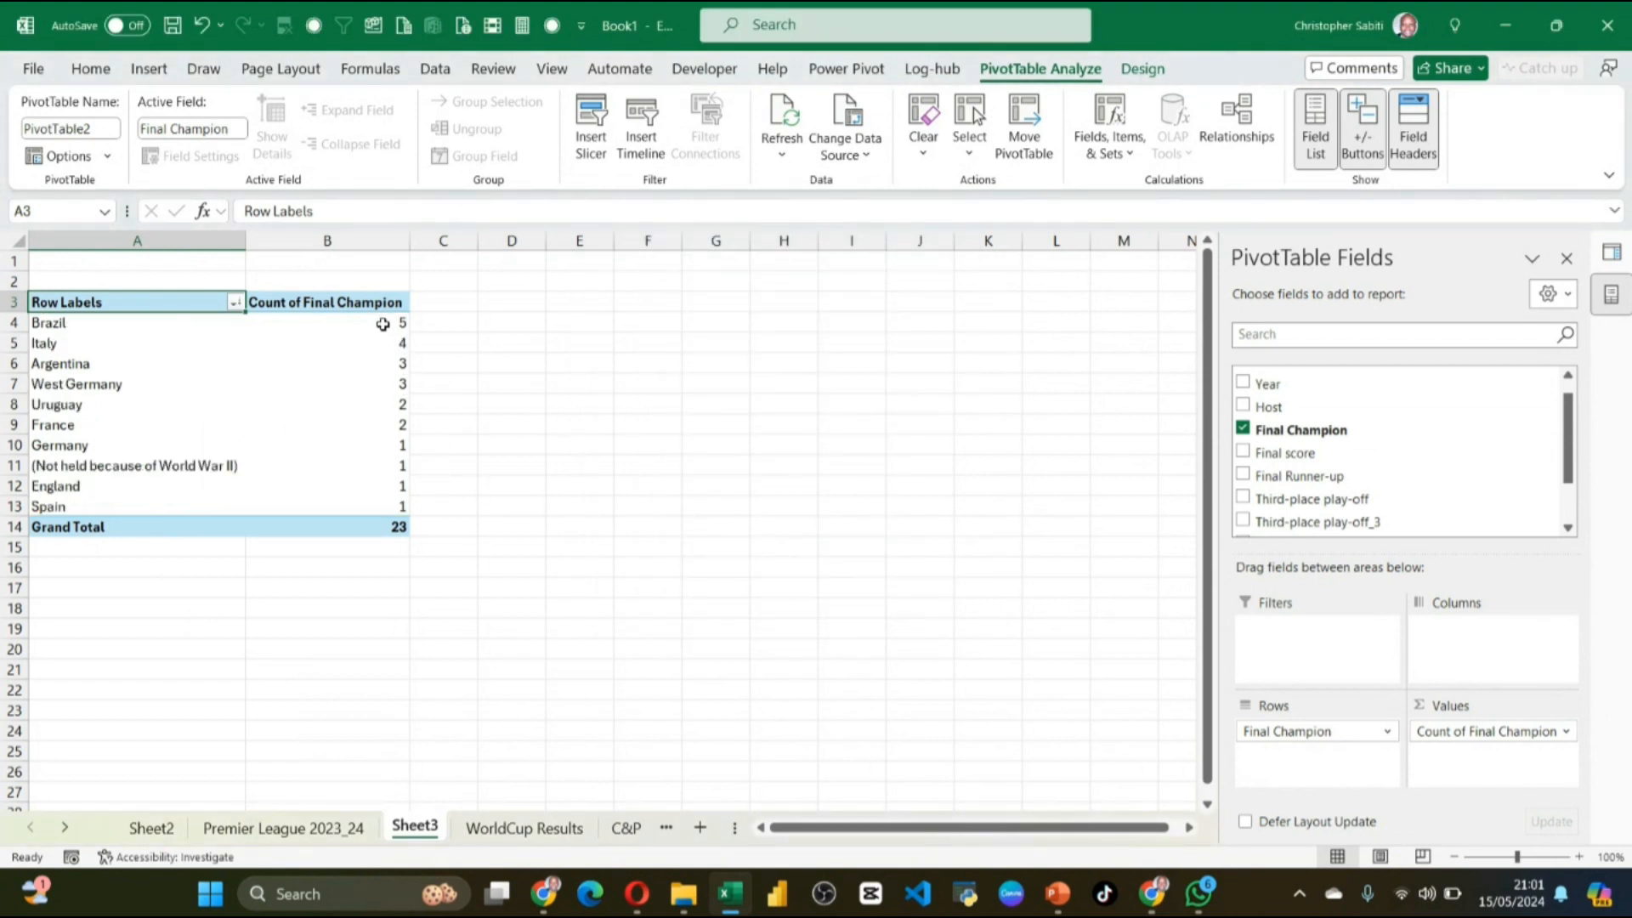
Step: Apply a green-yellow-red color scale to the champion counts in B4:B13 and review the shaded groups
{"action": "left_click_drag", "start_coordinate": [390, 325], "coordinate": [400, 507]}
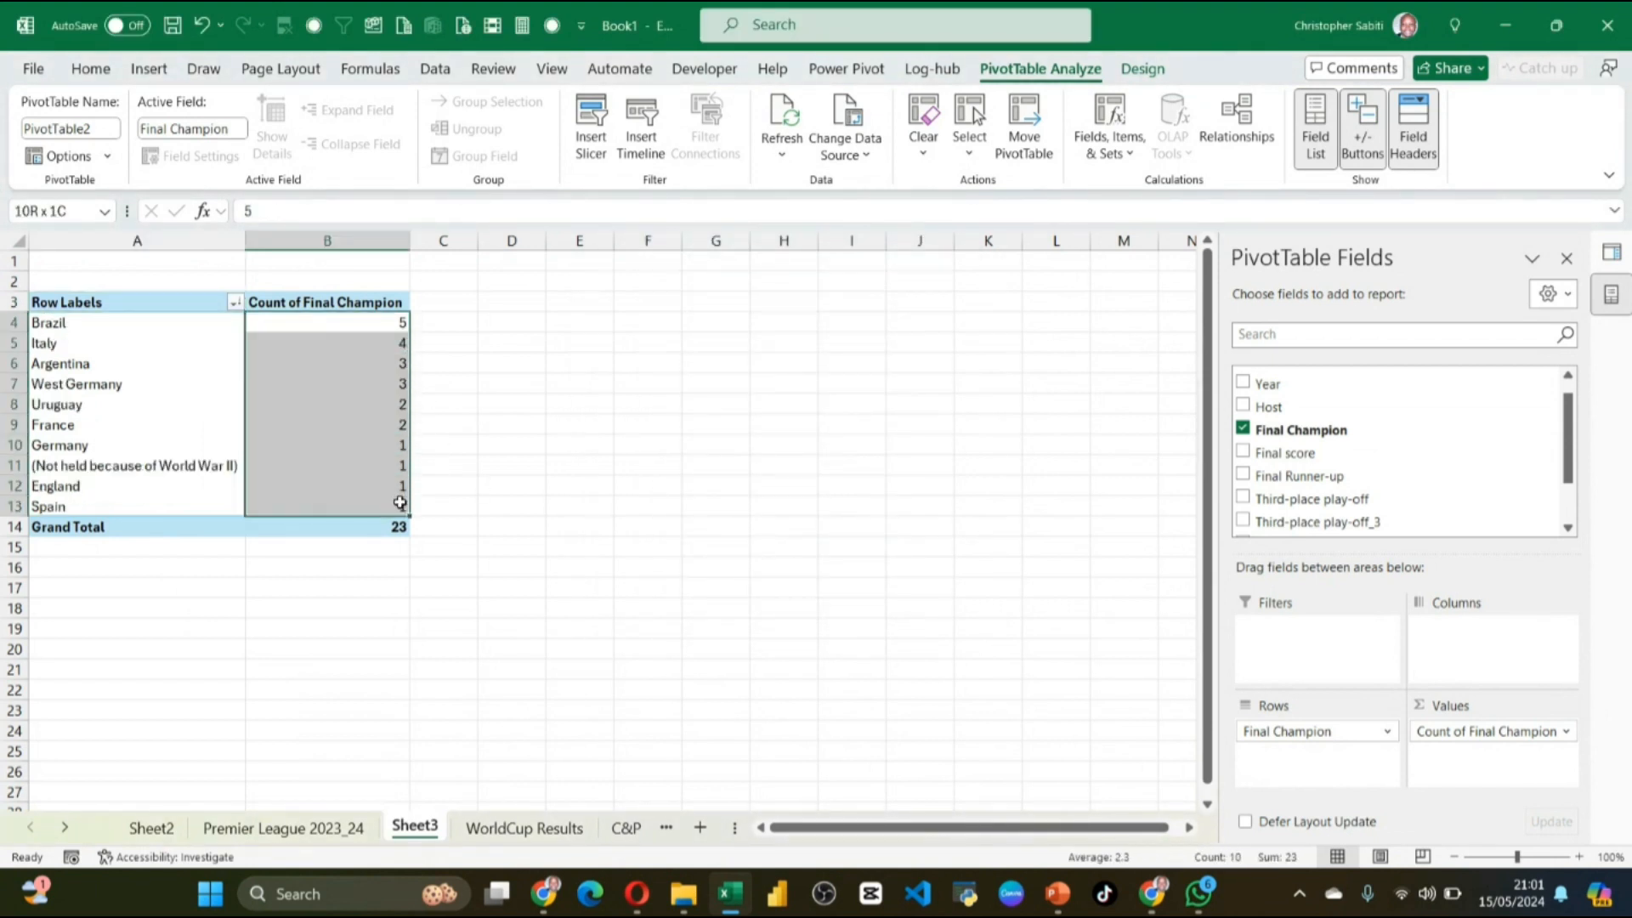
{"action": "left_click", "coordinate": [83, 75]}
{"action": "left_click", "coordinate": [817, 157]}
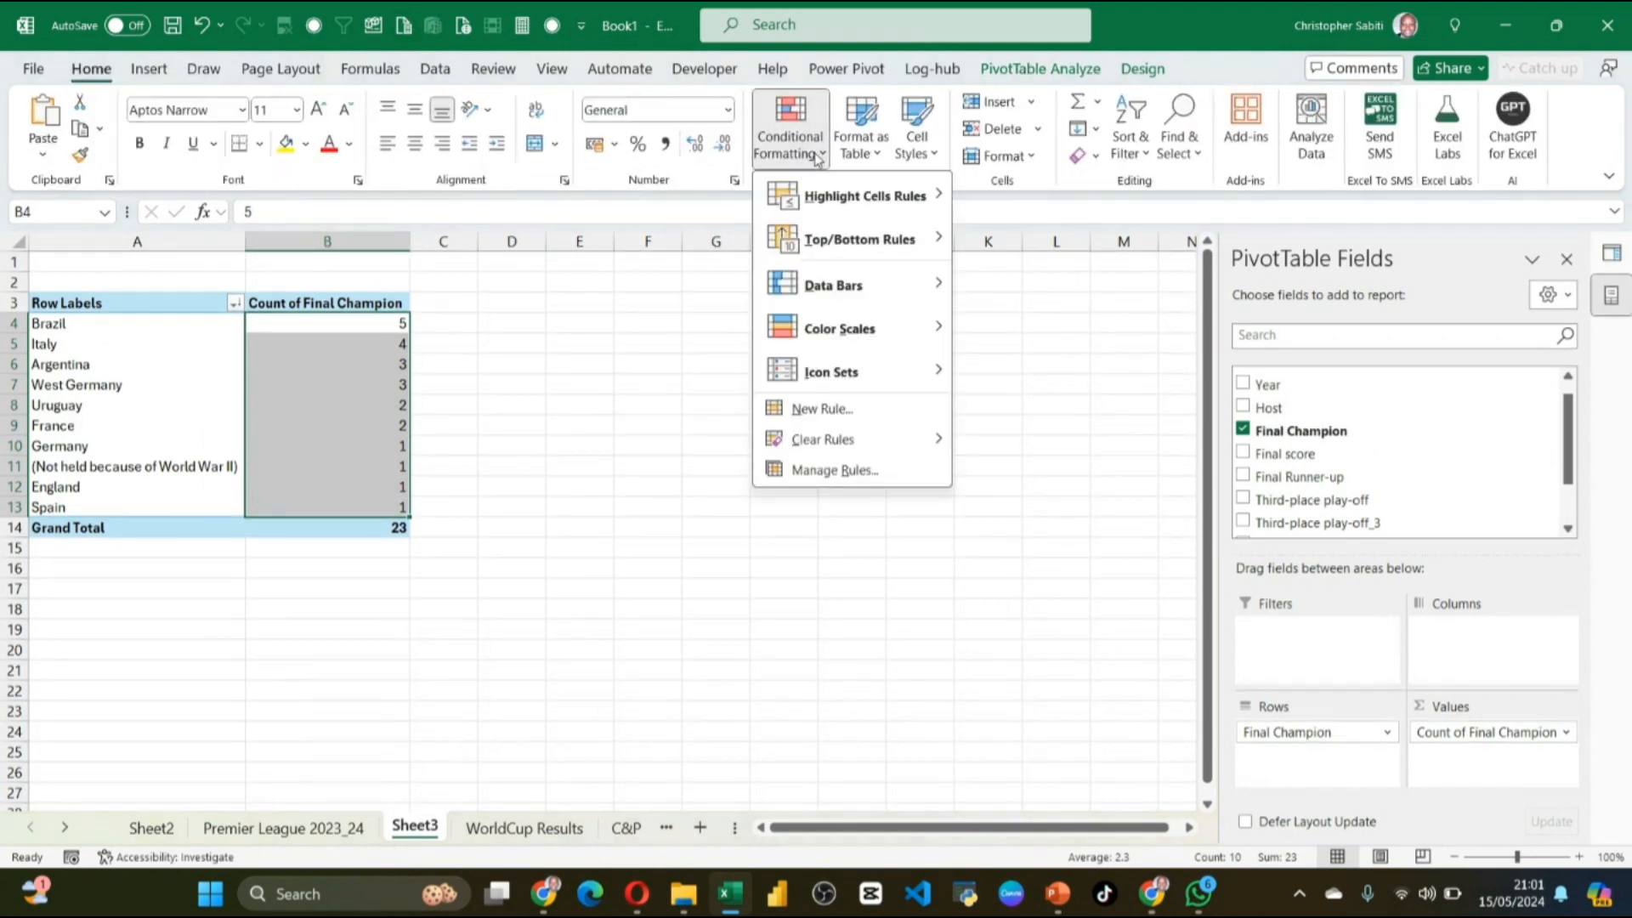
{"action": "mouse_move", "coordinate": [850, 202]}
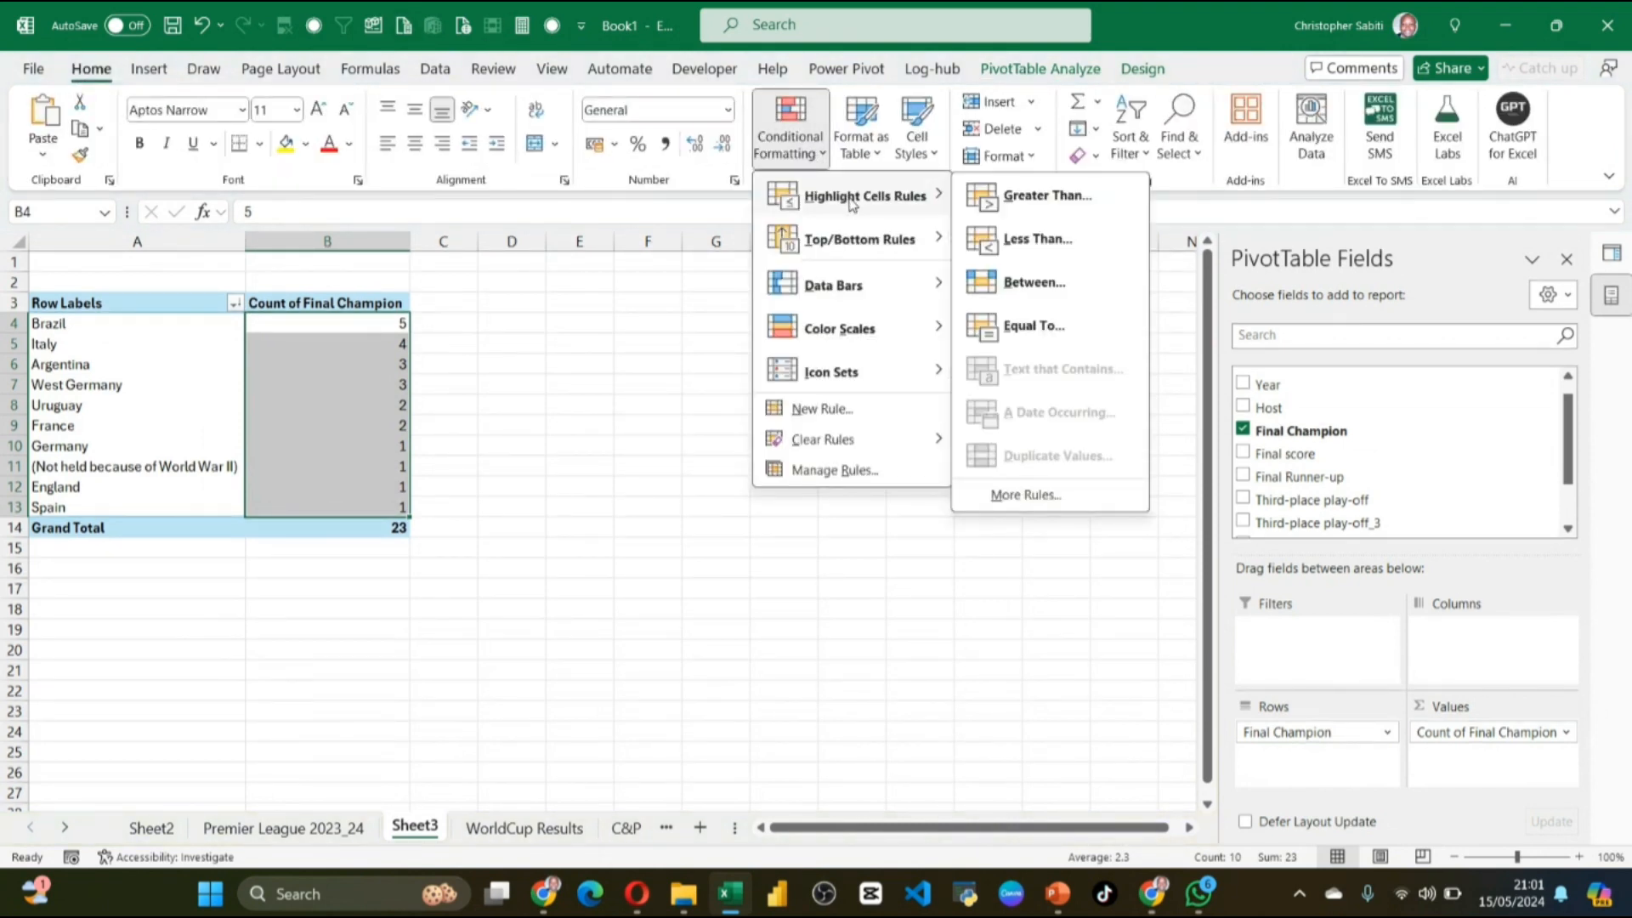
{"action": "mouse_move", "coordinate": [854, 336]}
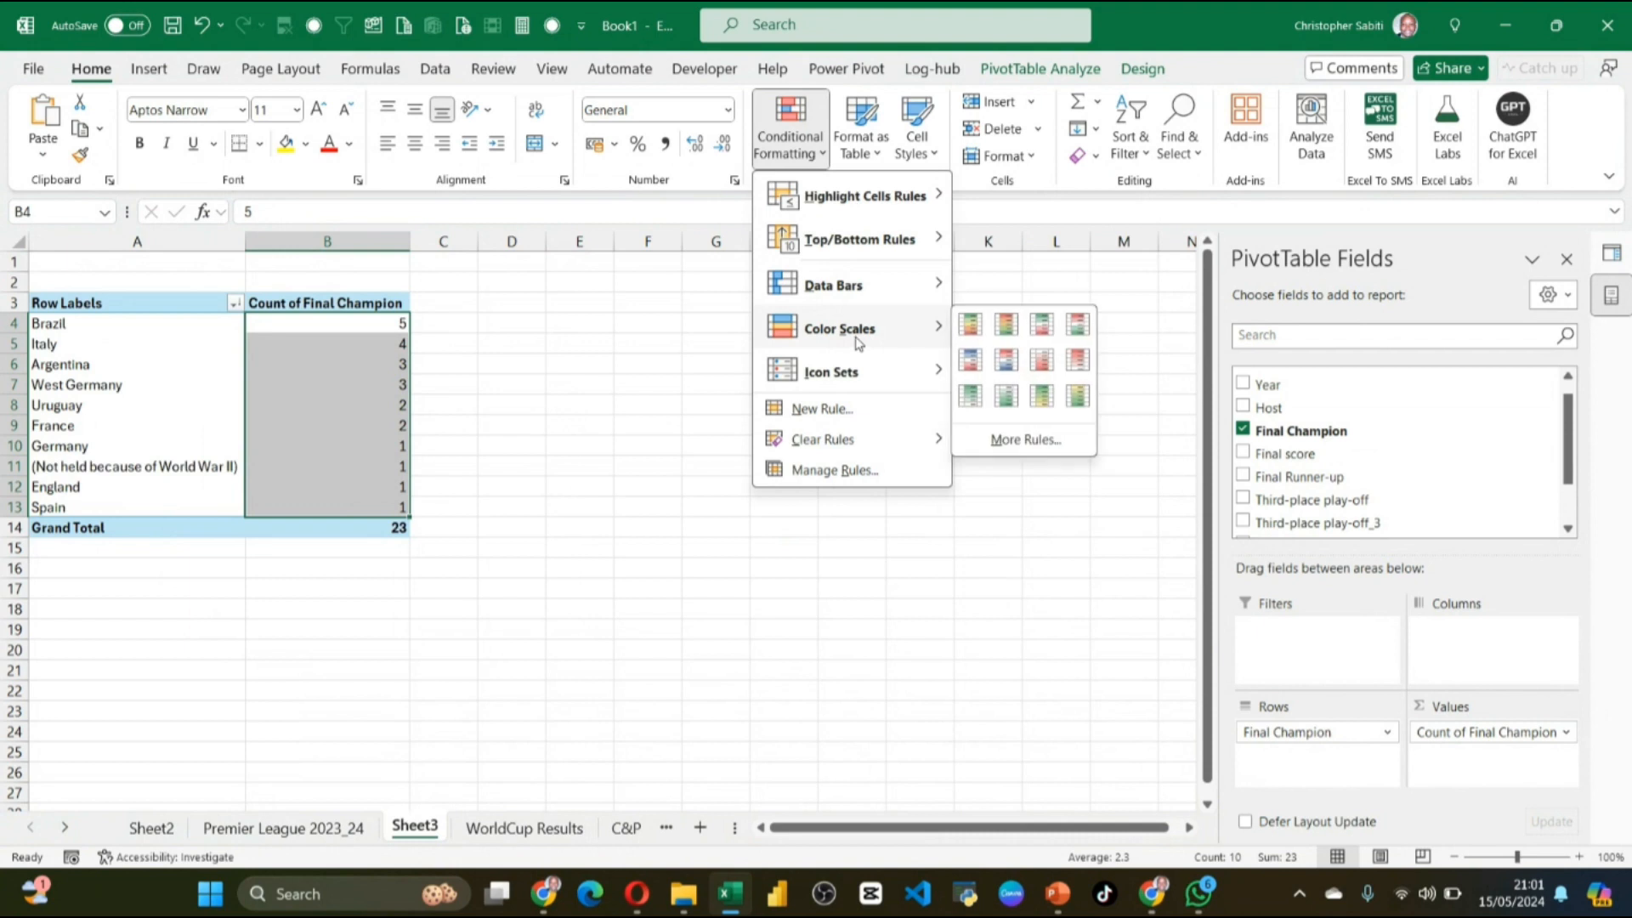
{"action": "left_click", "coordinate": [970, 324]}
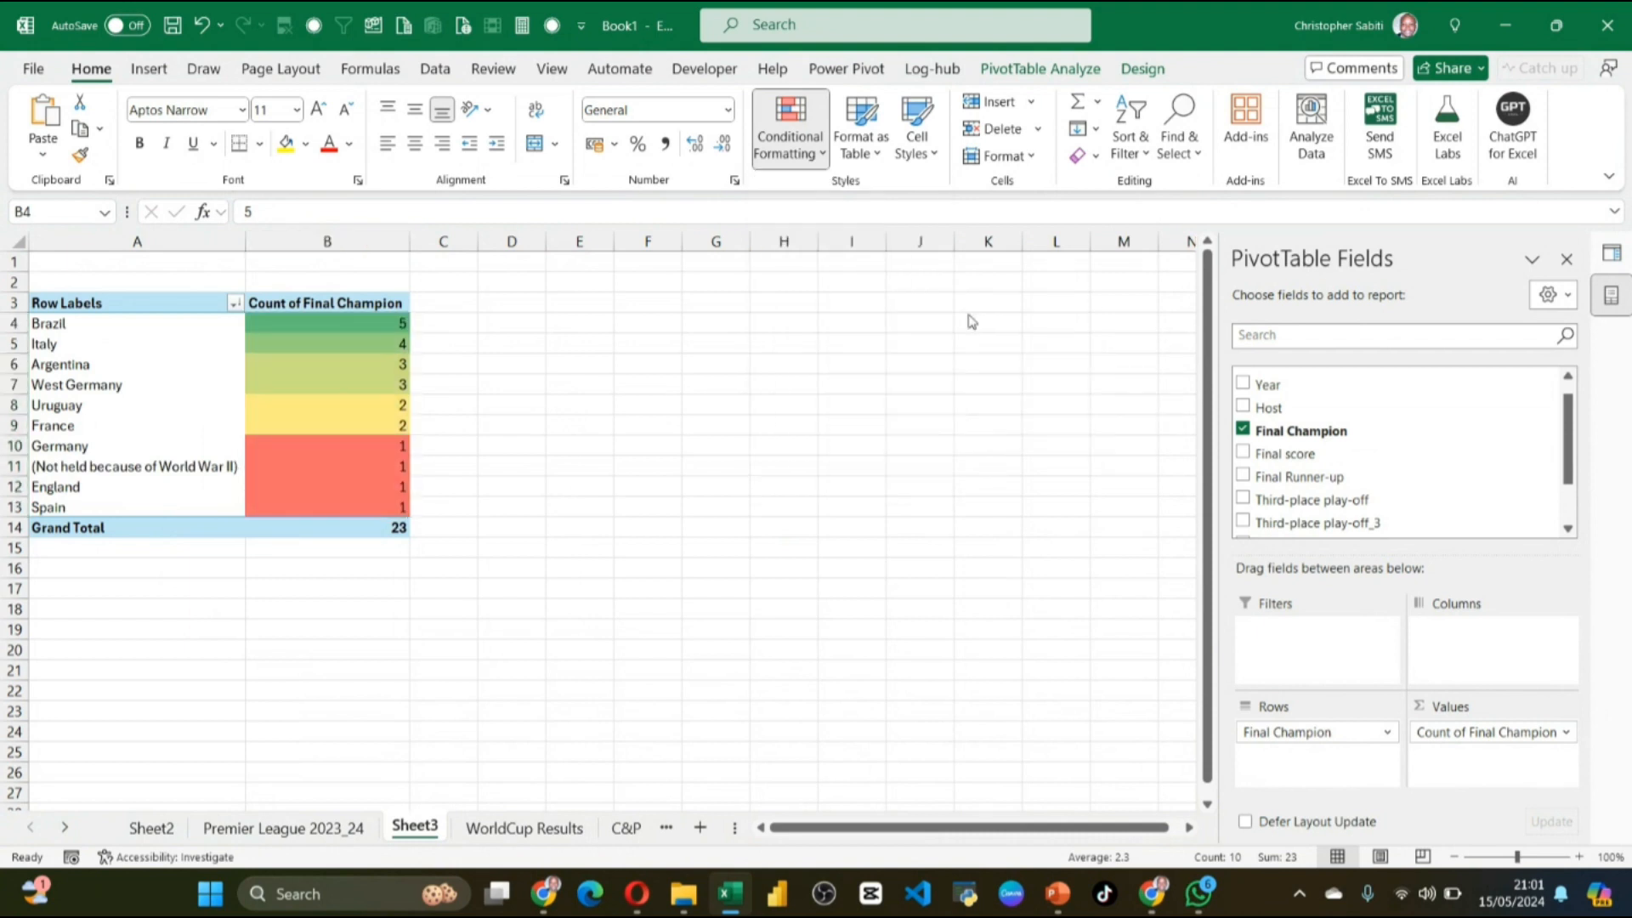
{"action": "left_click", "coordinate": [639, 375]}
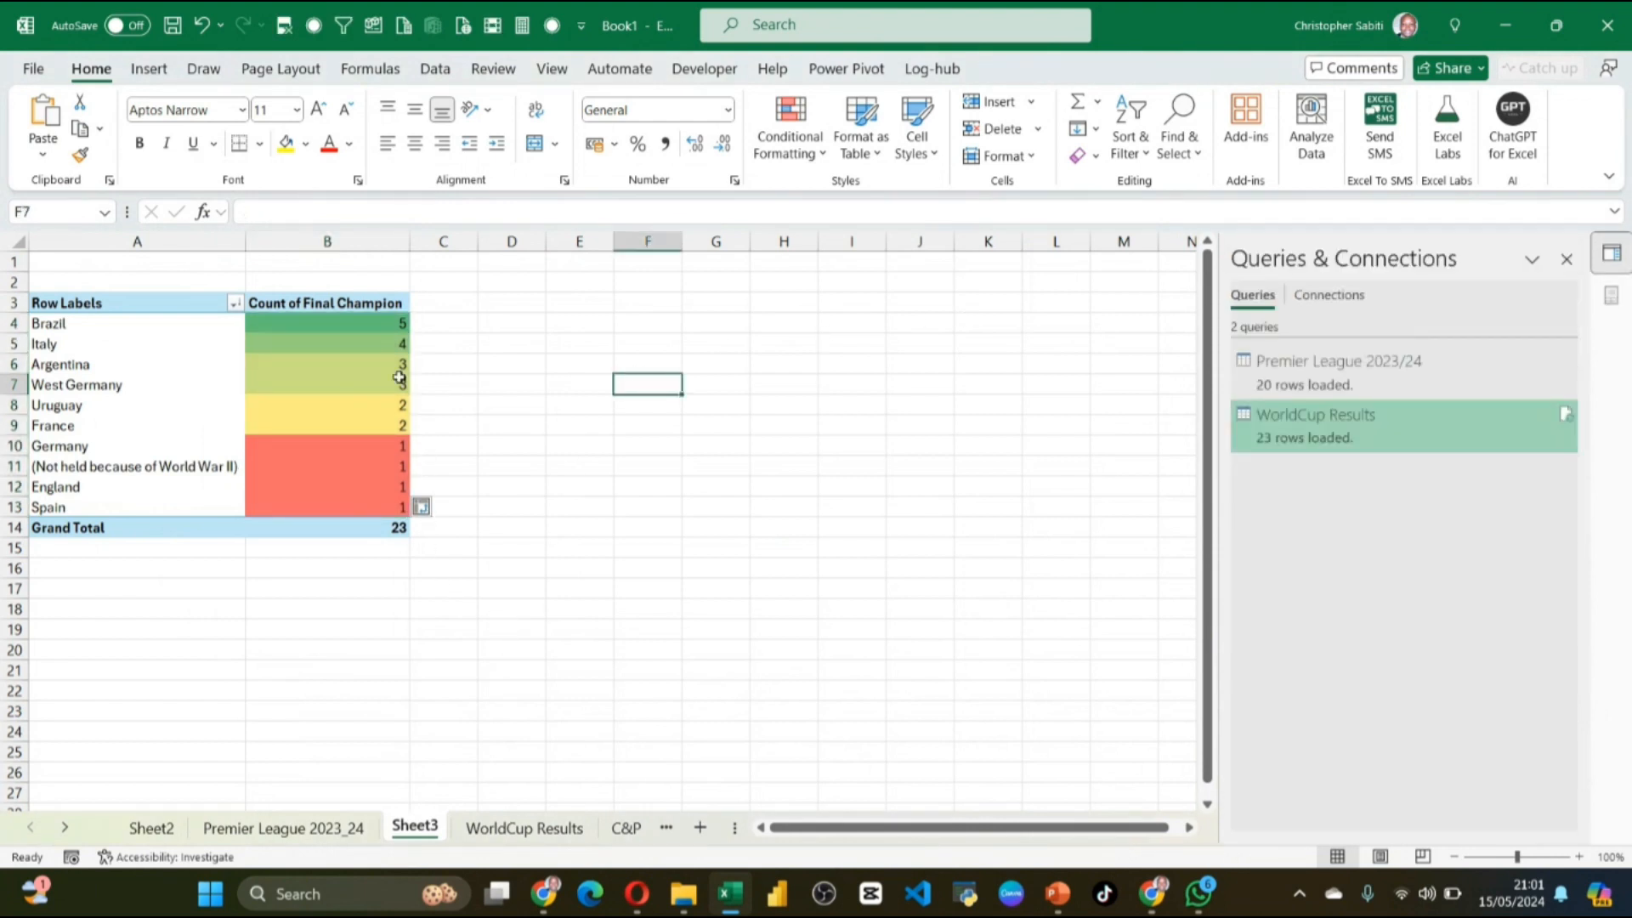
{"action": "left_click", "coordinate": [385, 322]}
{"action": "left_click_drag", "start_coordinate": [386, 322], "coordinate": [406, 507]}
{"action": "left_click", "coordinate": [618, 408]}
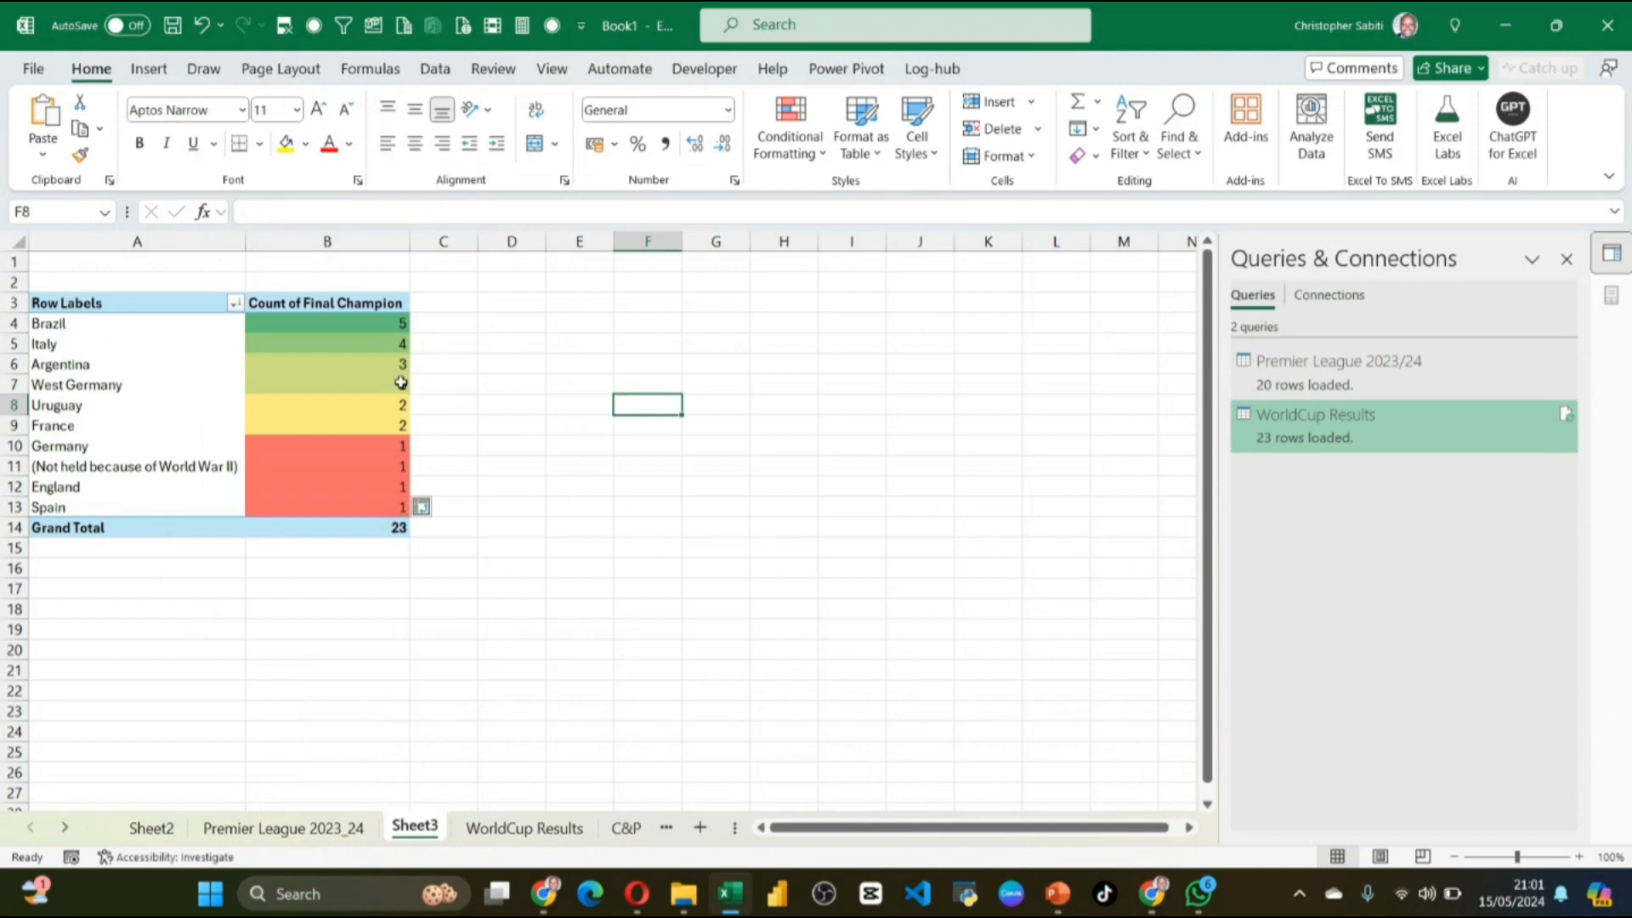
{"action": "left_click_drag", "start_coordinate": [400, 382], "coordinate": [390, 327]}
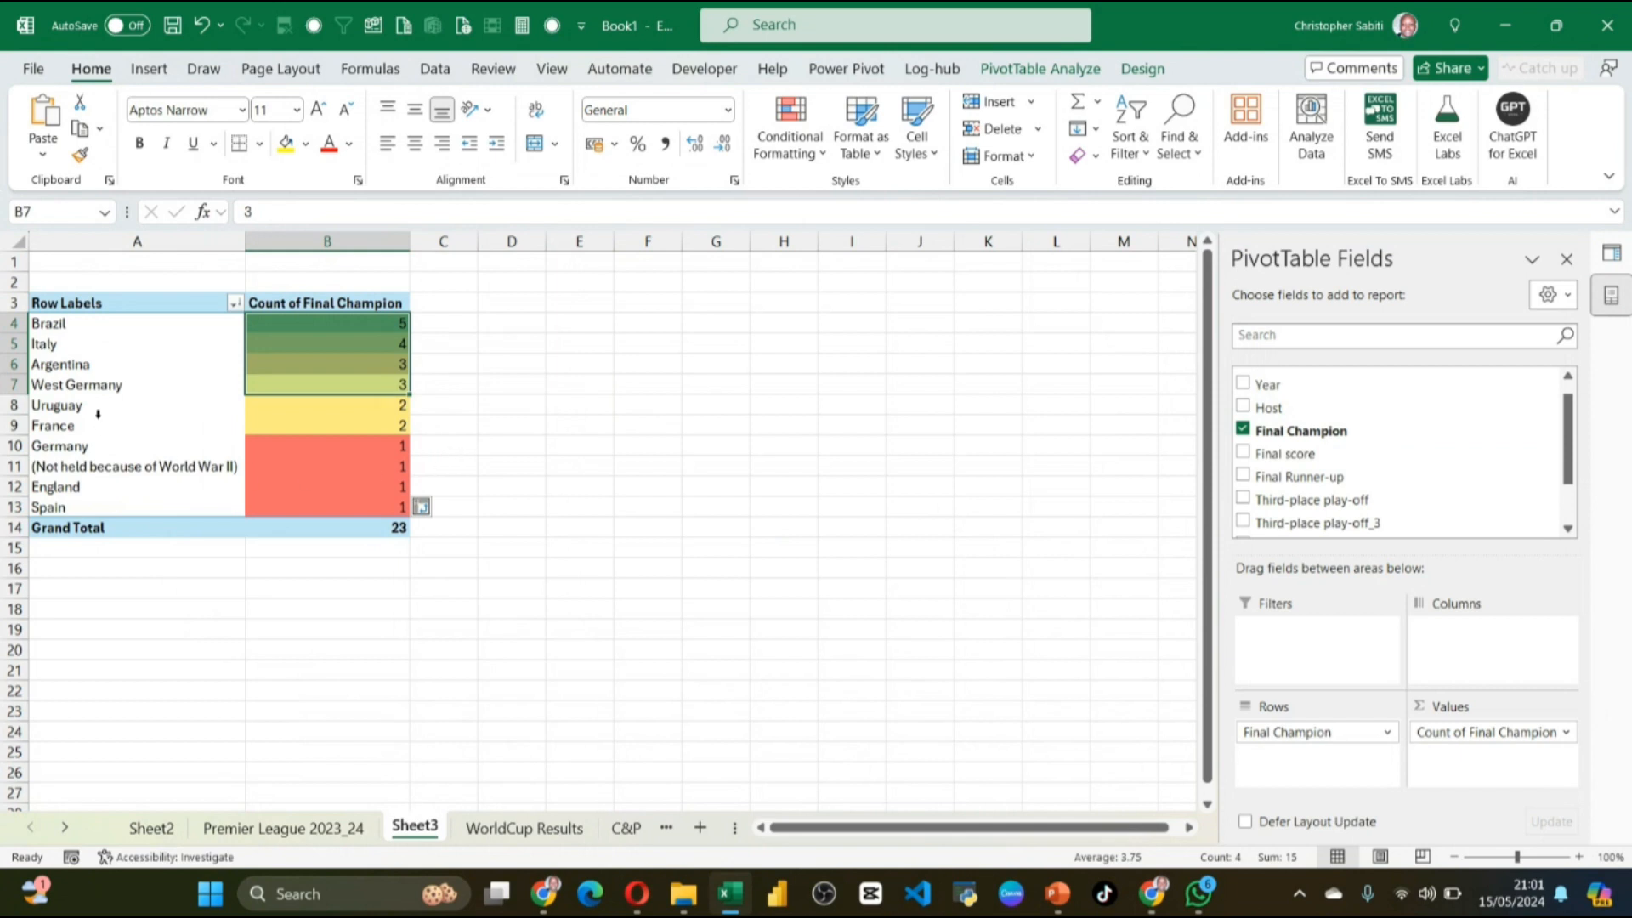
{"action": "left_click_drag", "start_coordinate": [385, 407], "coordinate": [384, 427]}
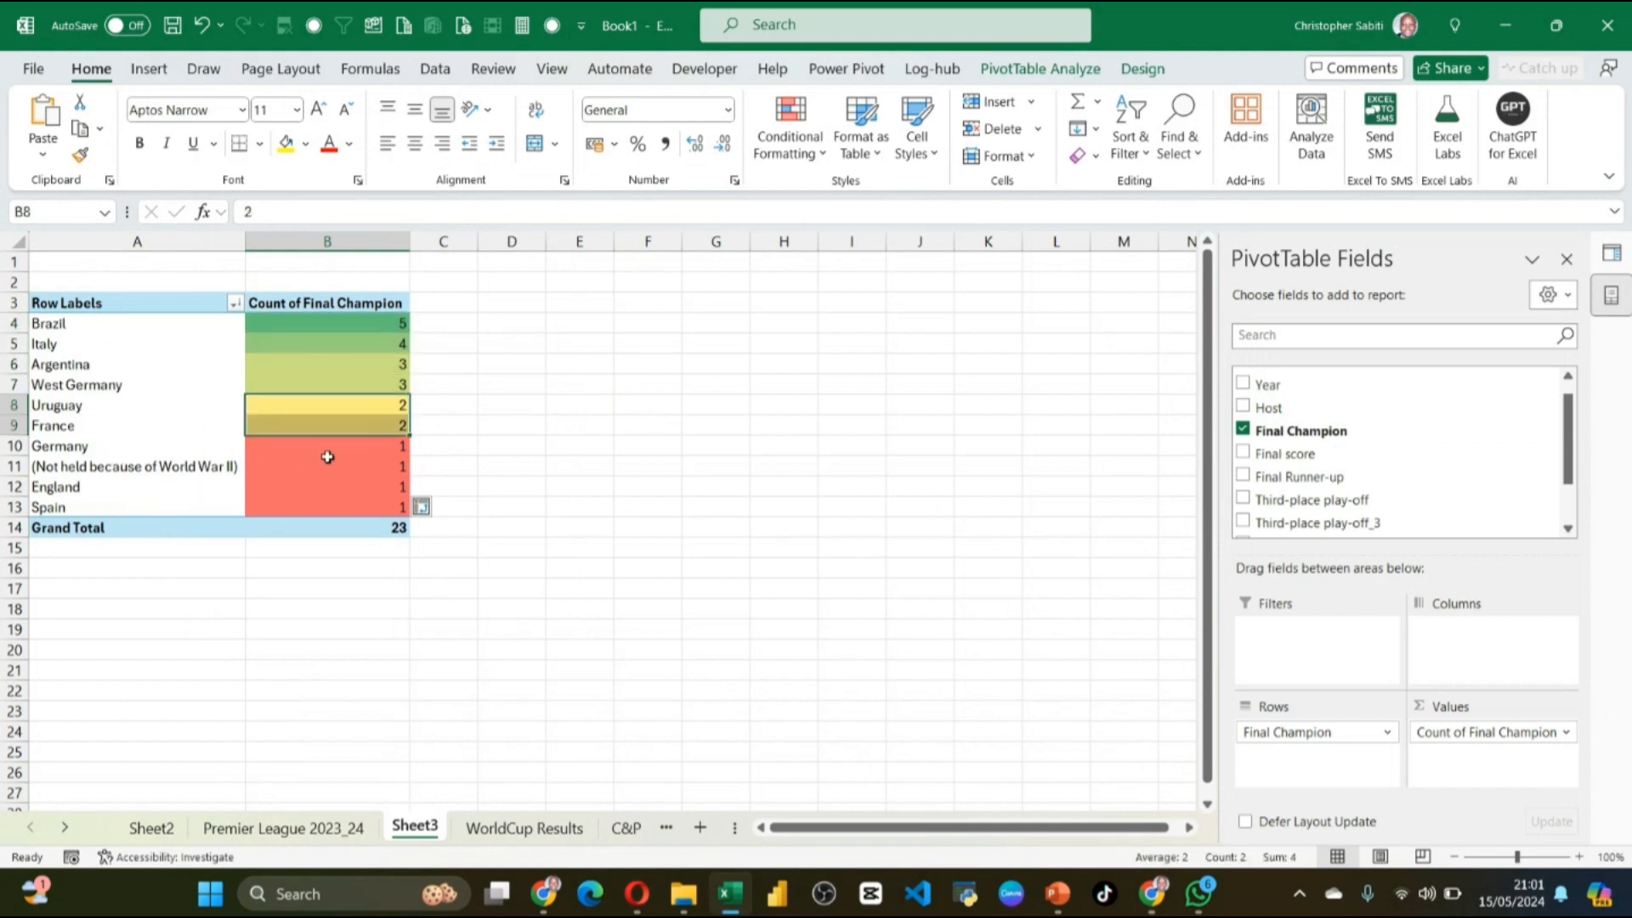
Step: Filter the "(Not held because of World War II)" item out of the PivotTable's row labels
{"action": "left_click", "coordinate": [129, 469]}
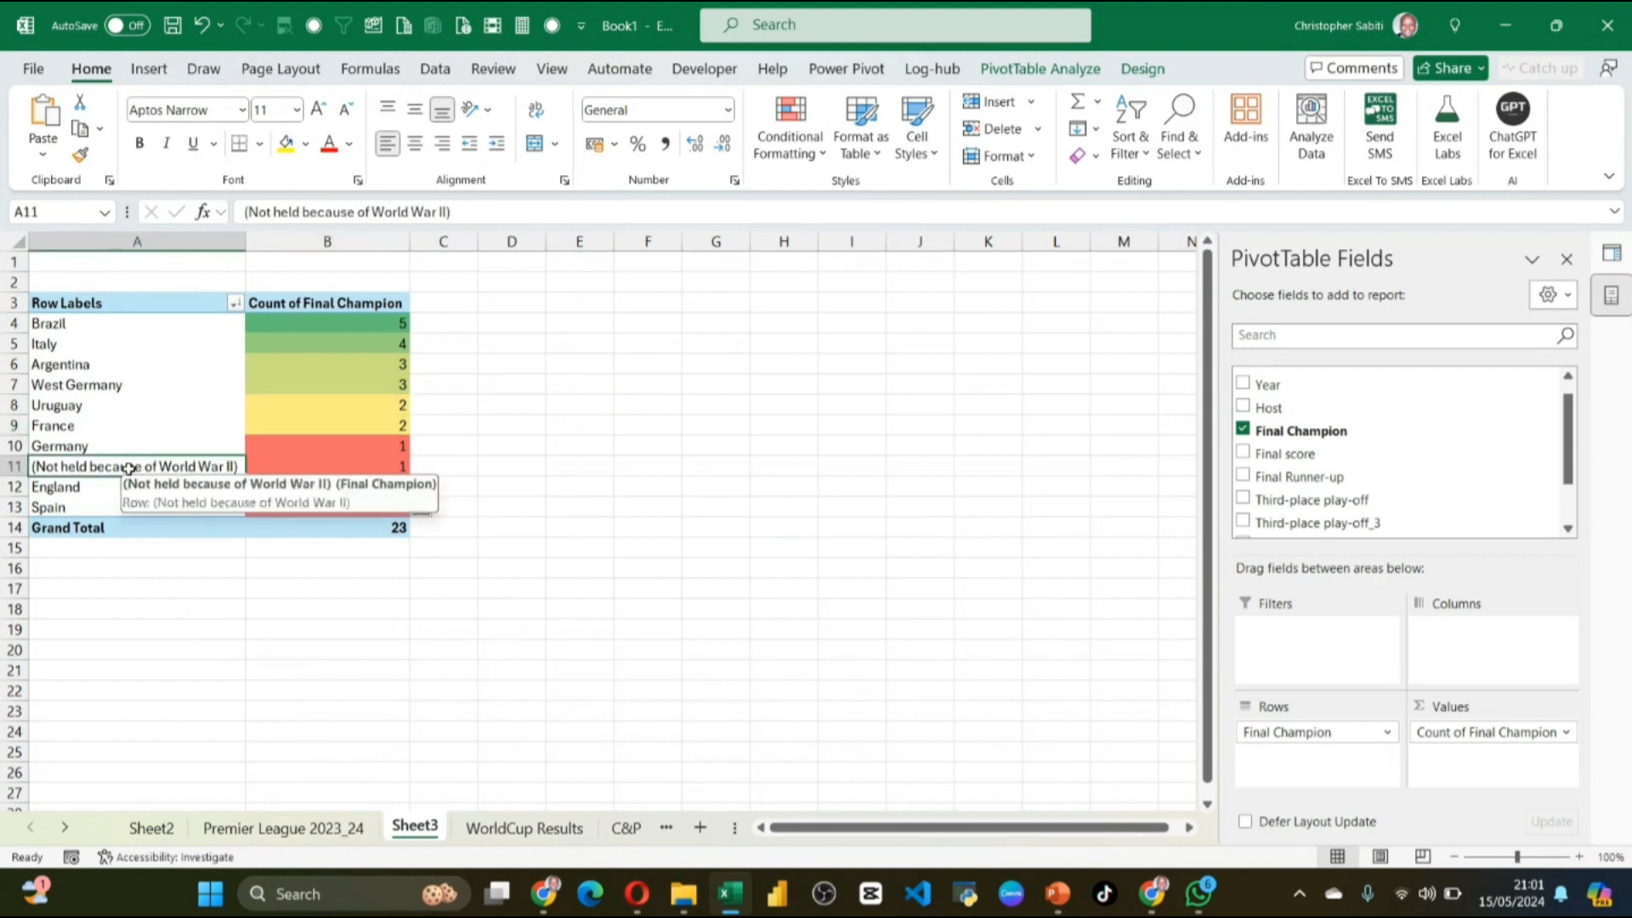
{"action": "left_click", "coordinate": [234, 303]}
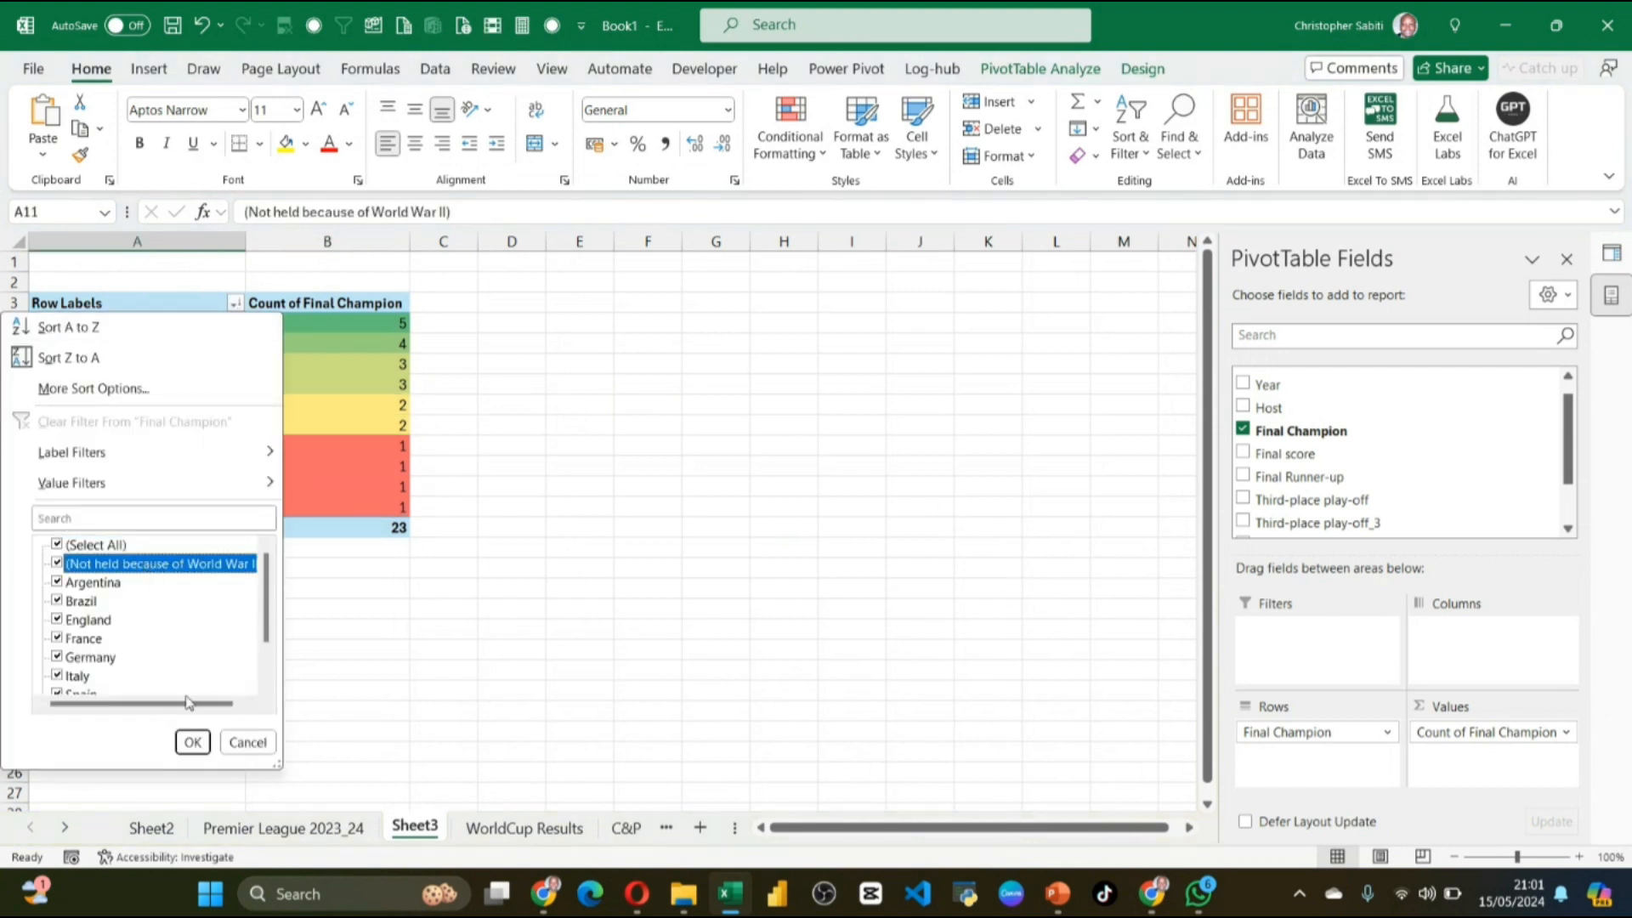
{"action": "left_click", "coordinate": [56, 564]}
{"action": "left_click", "coordinate": [193, 743]}
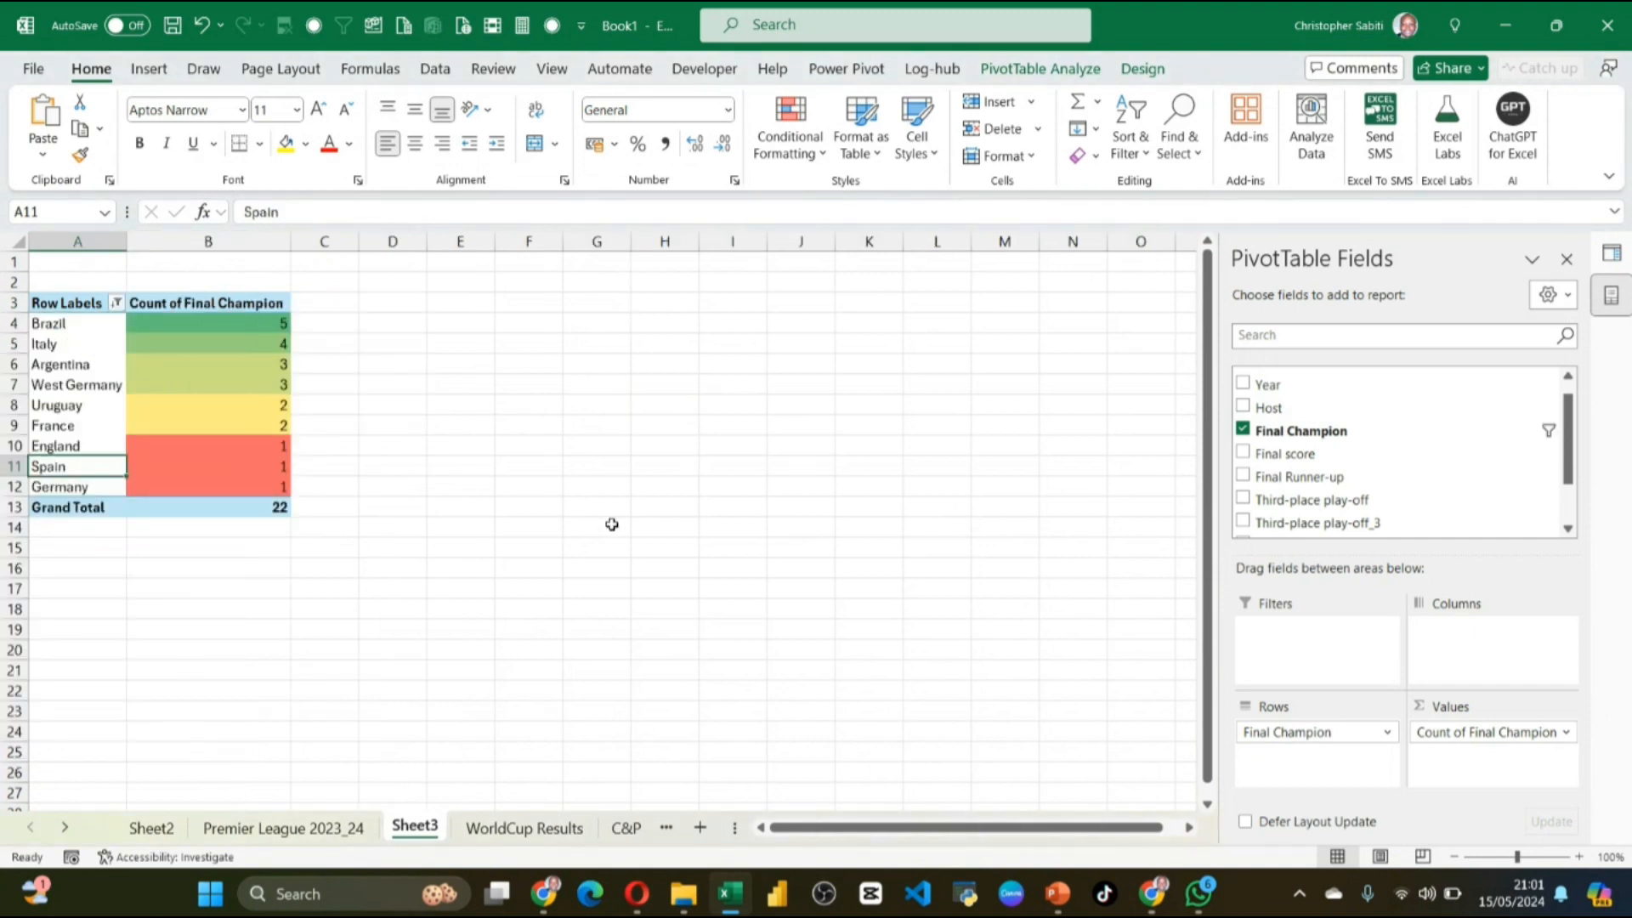
Step: Insert a clustered column PivotChart of the champion counts based on A3:B12
{"action": "left_click_drag", "start_coordinate": [85, 303], "coordinate": [212, 484]}
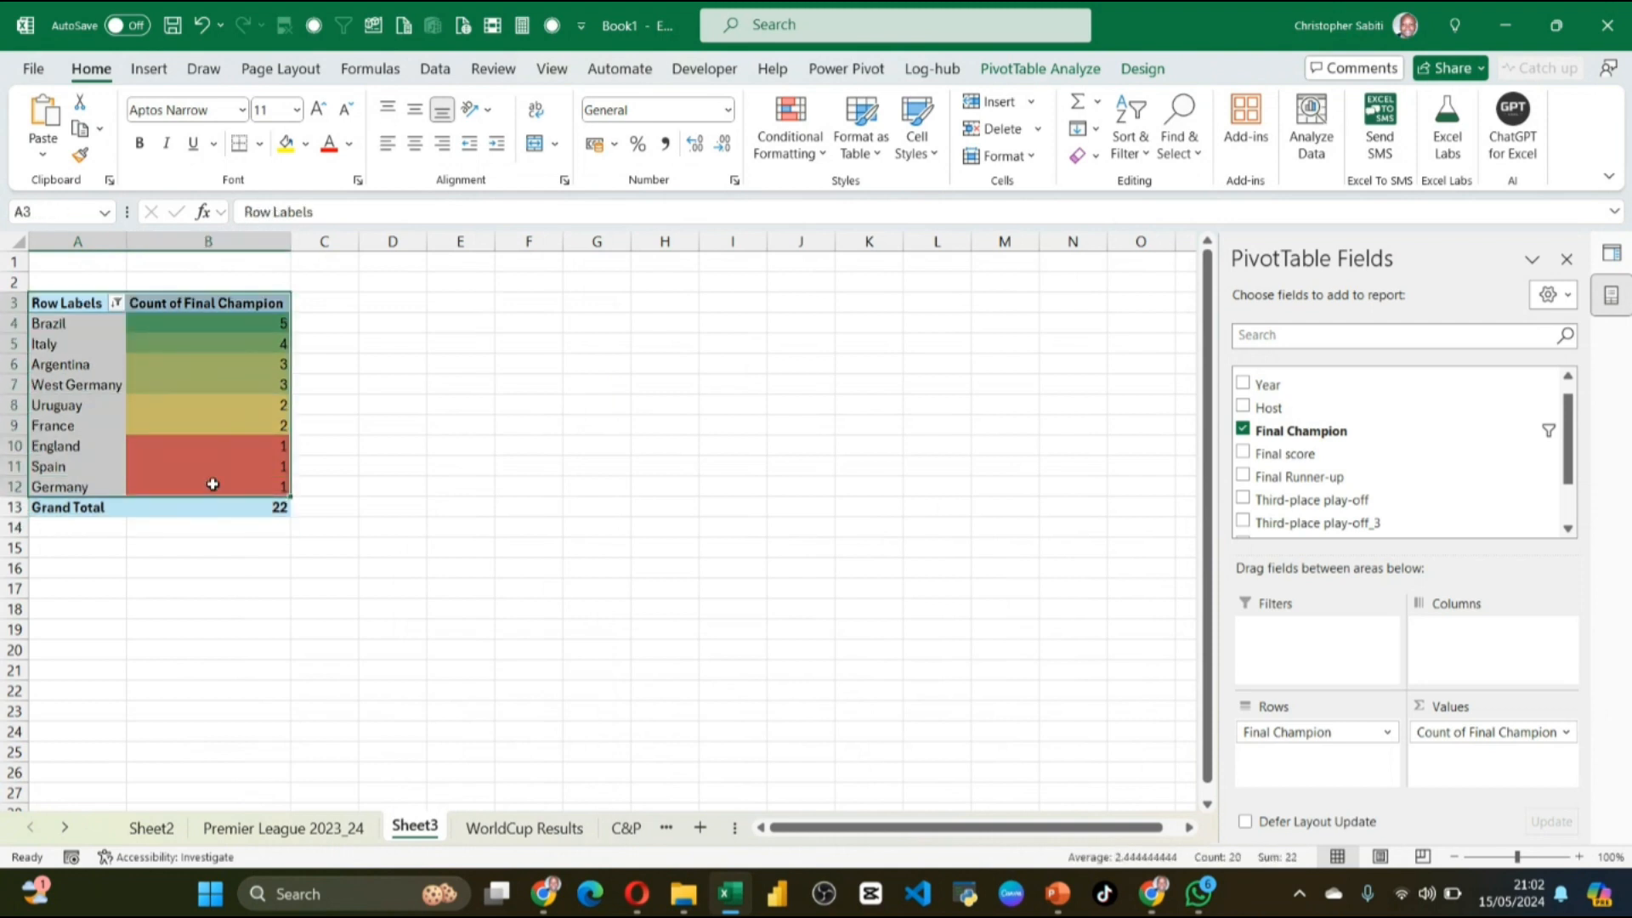
{"action": "left_click", "coordinate": [149, 68]}
{"action": "left_click", "coordinate": [579, 127]}
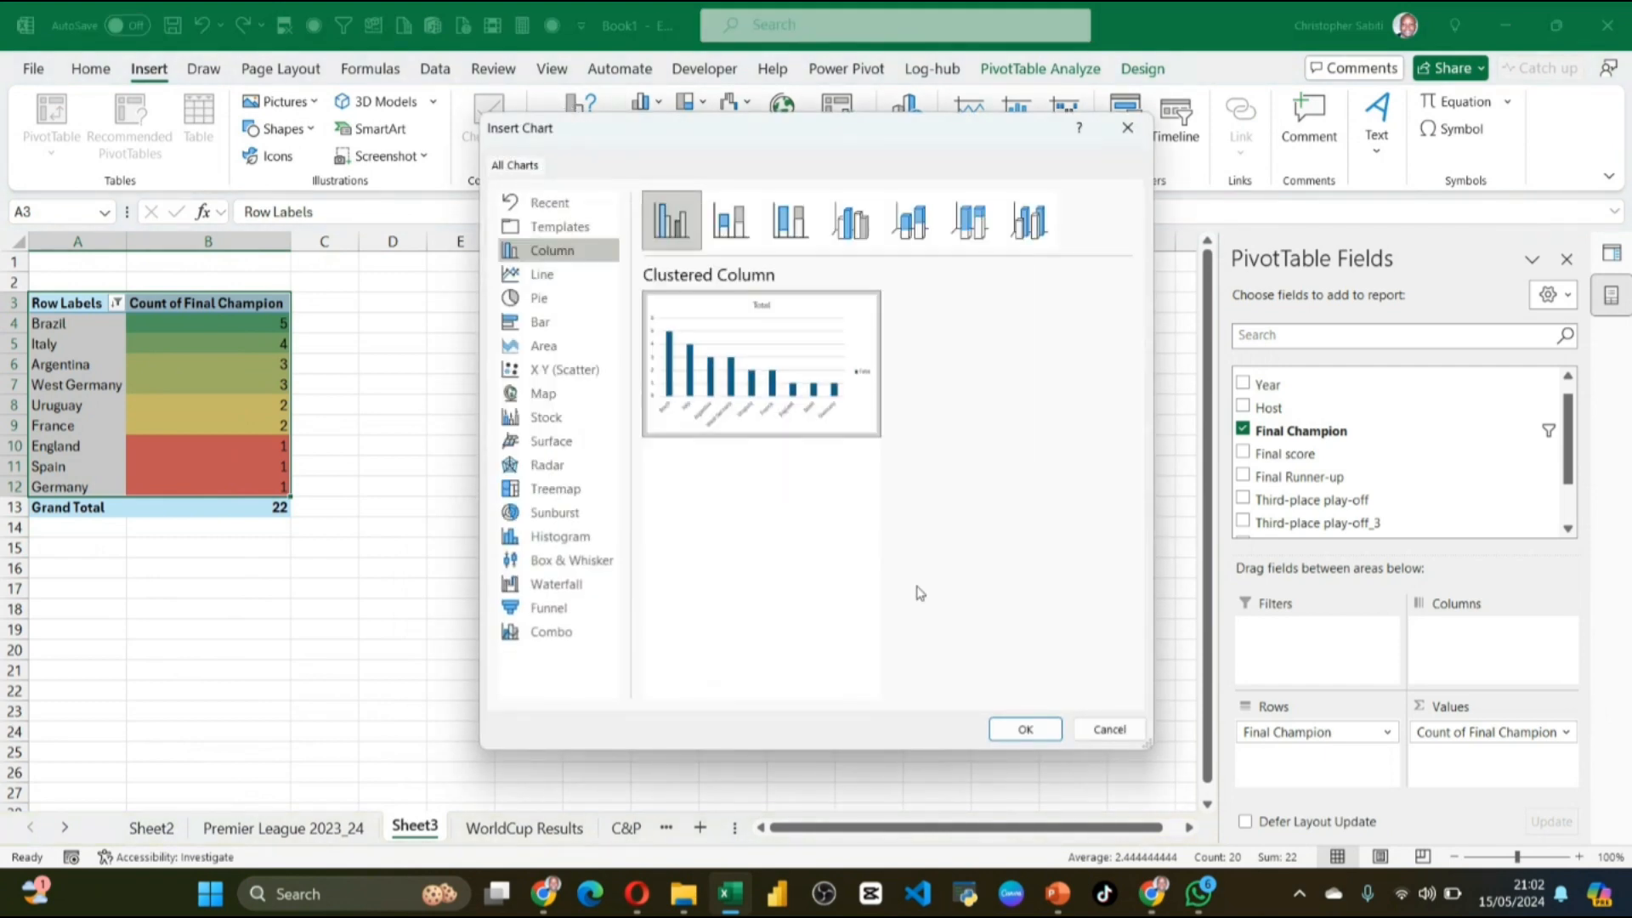
{"action": "left_click", "coordinate": [1012, 724]}
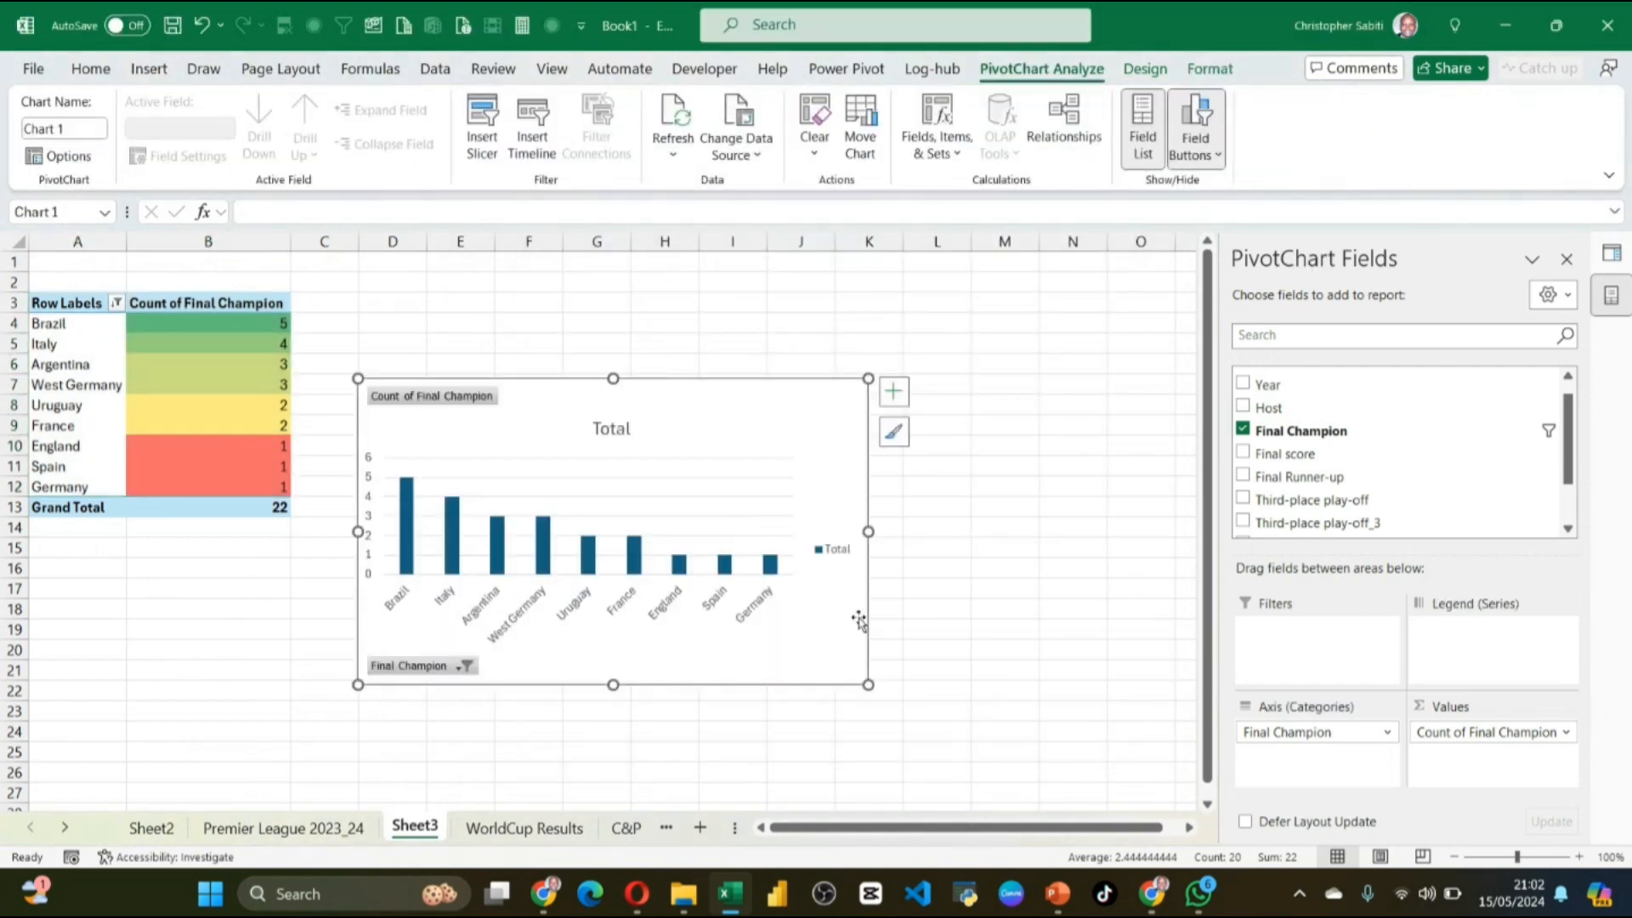
Step: Widen the PivotChart to reach column L and set its data series gap width to 65%
{"action": "left_click_drag", "start_coordinate": [867, 530], "coordinate": [953, 557]}
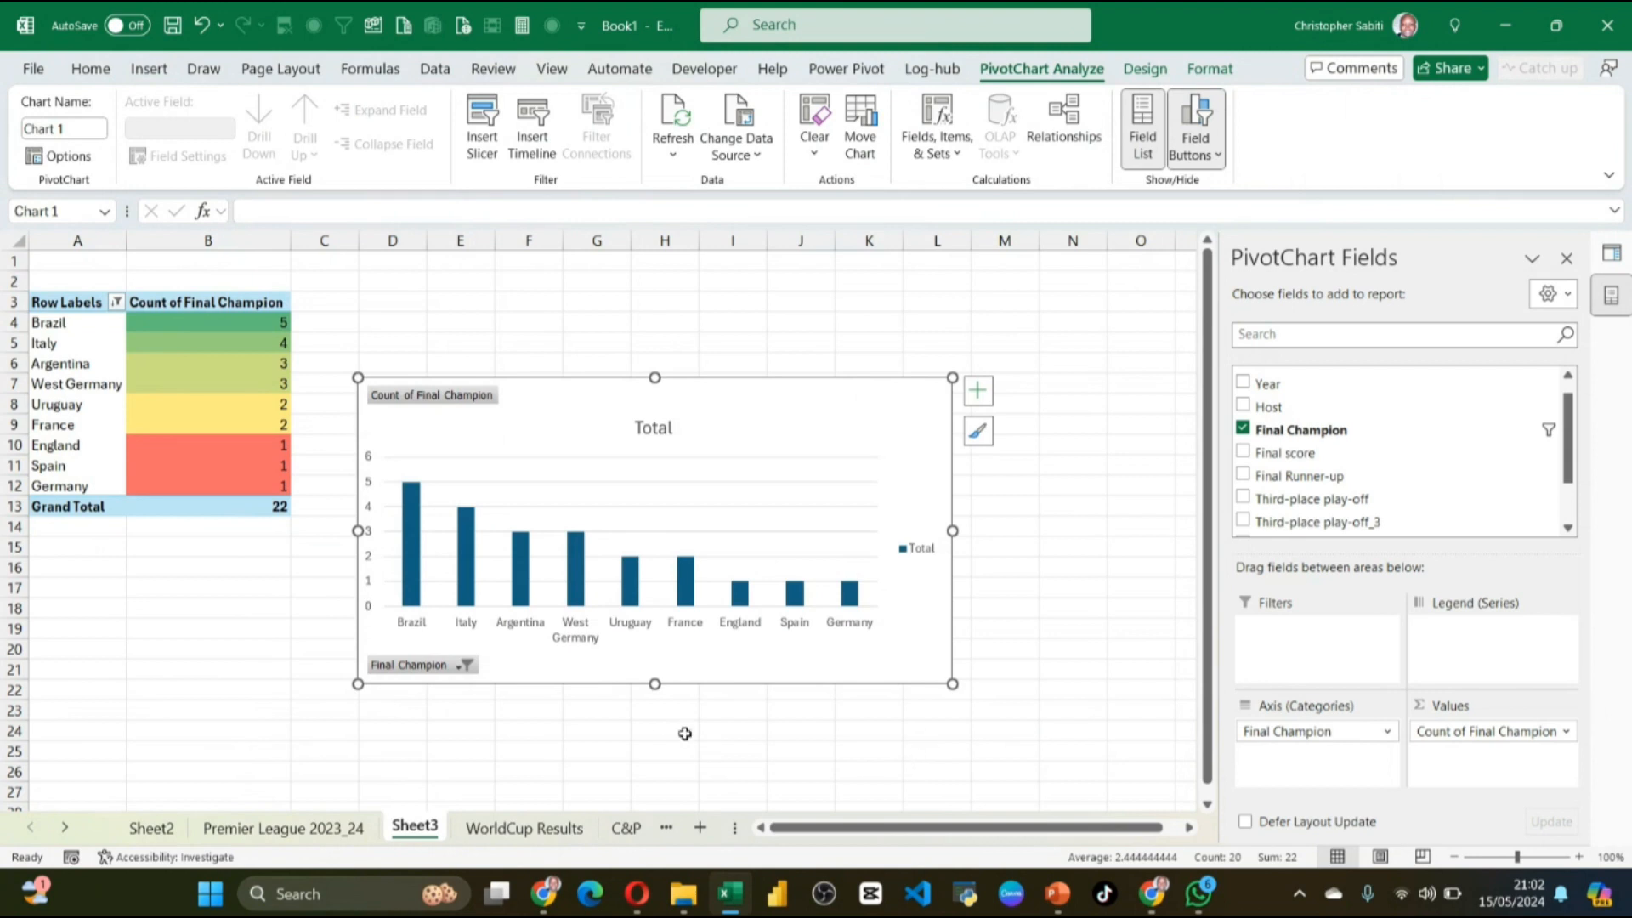
{"action": "left_click", "coordinate": [413, 548]}
{"action": "right_click", "coordinate": [416, 551]}
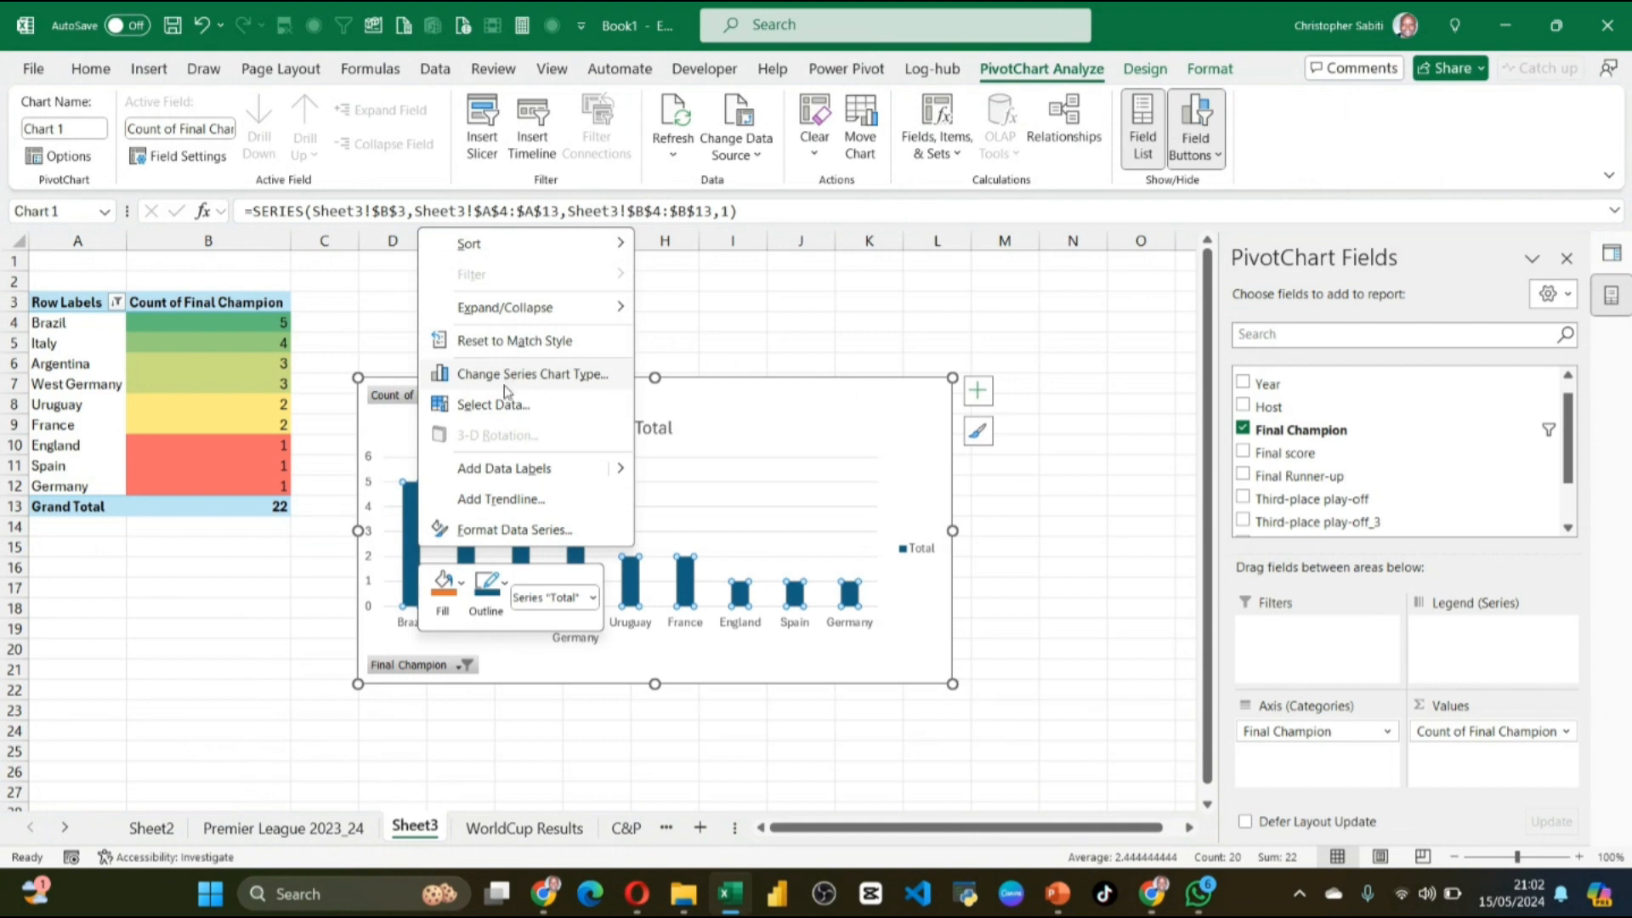
{"action": "left_click", "coordinate": [553, 535]}
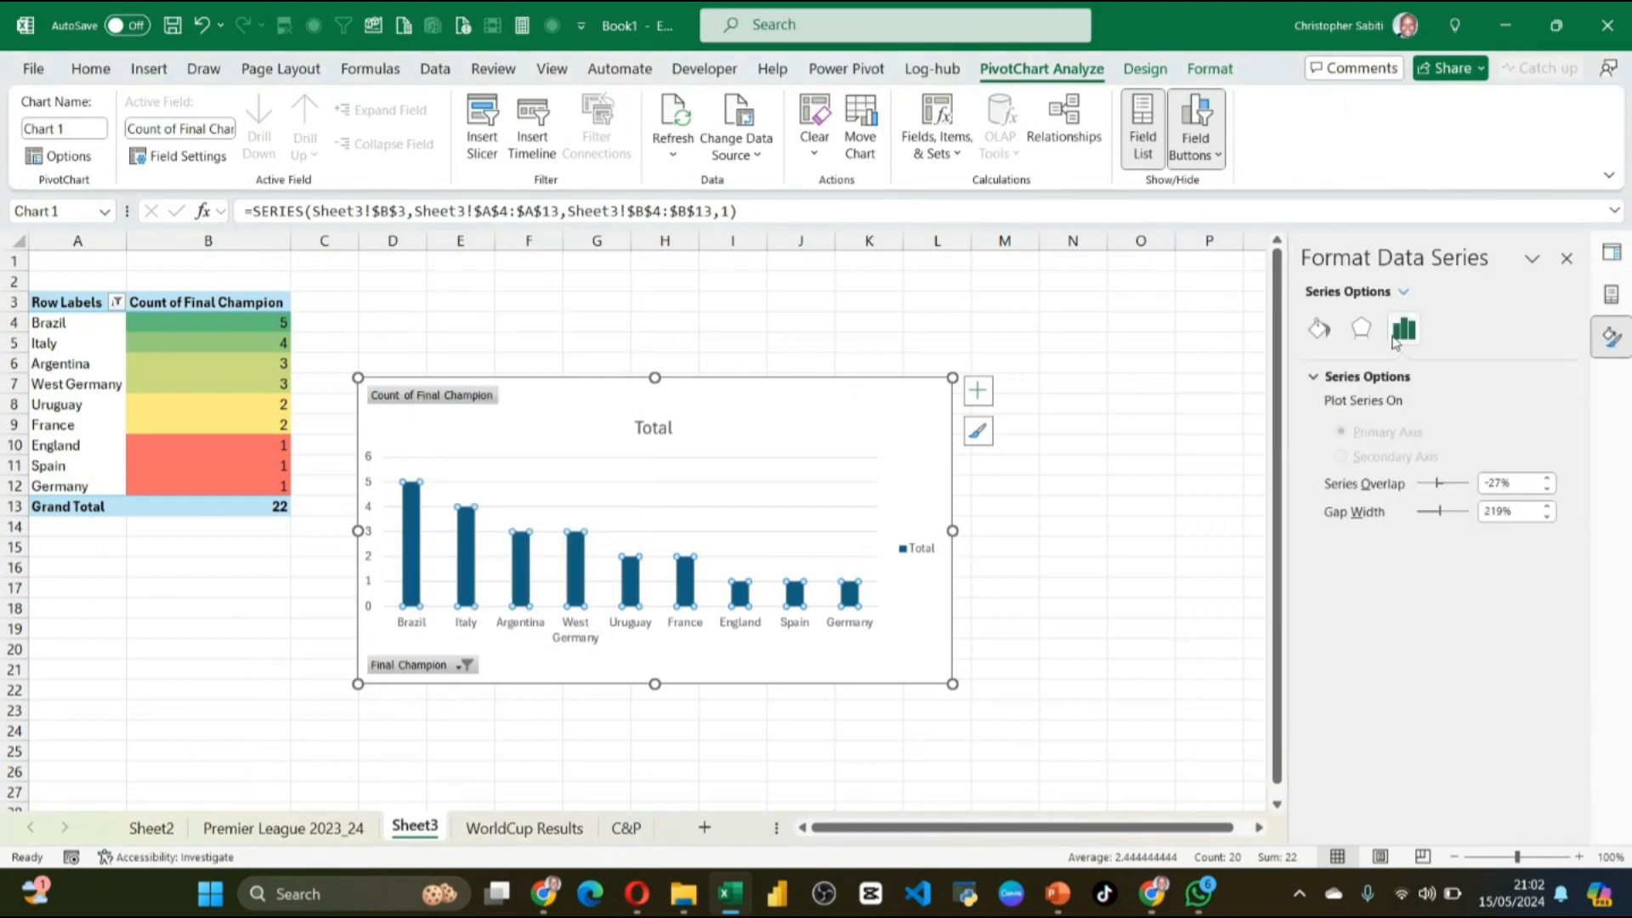
{"action": "left_click_drag", "start_coordinate": [1441, 513], "coordinate": [1433, 514]}
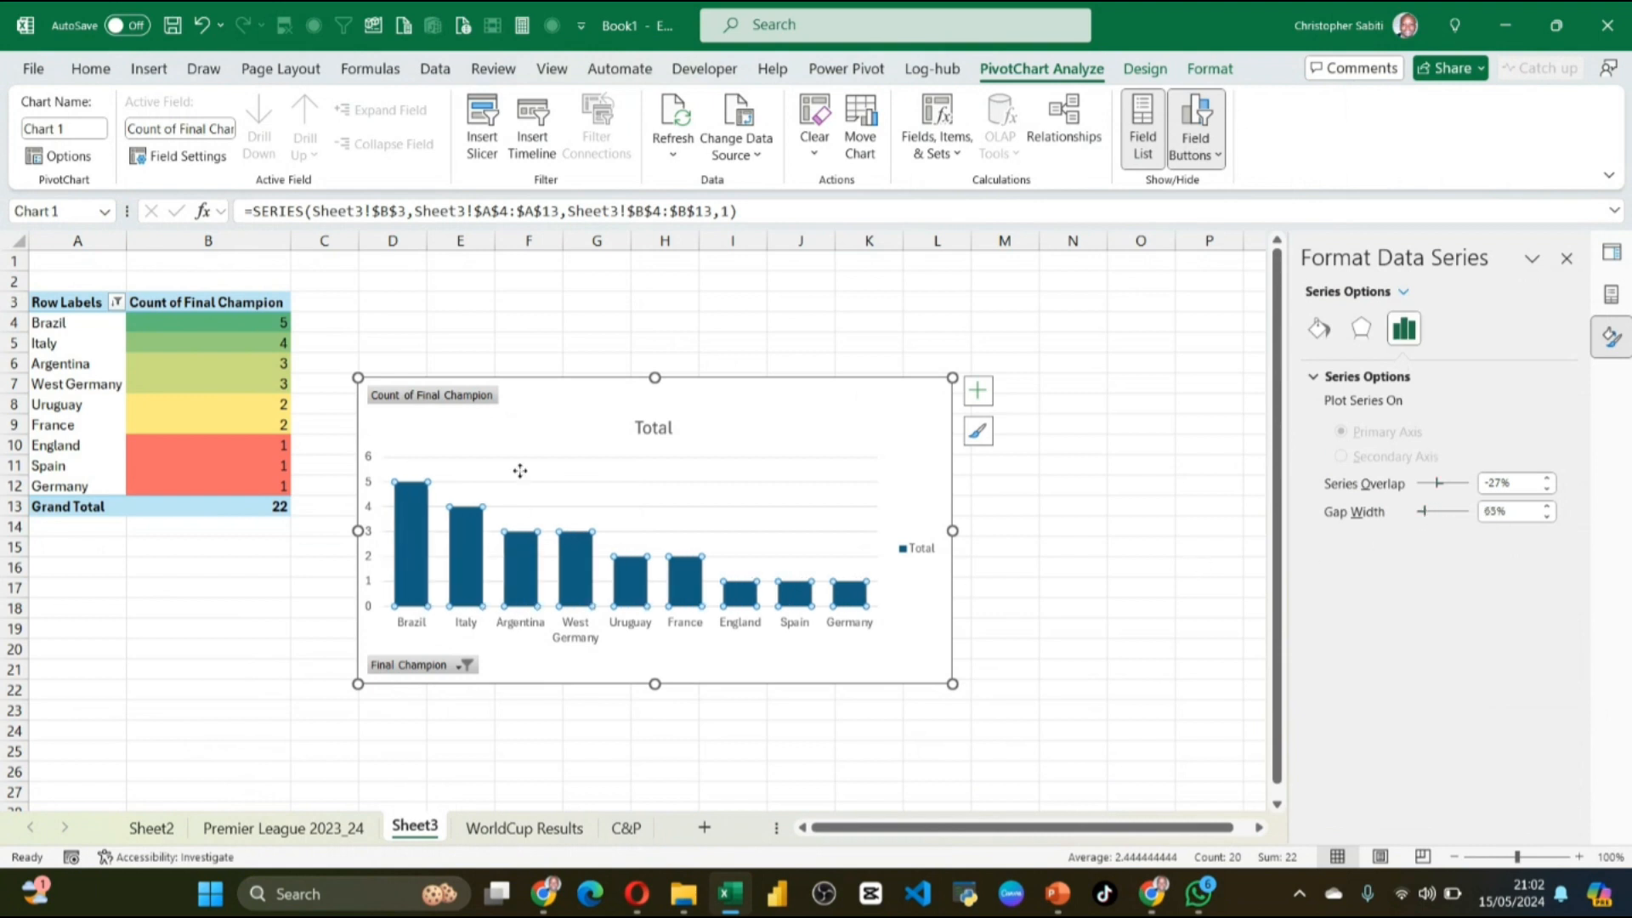
{"action": "left_click", "coordinate": [490, 525]}
{"action": "left_click", "coordinate": [508, 536]}
{"action": "left_click_drag", "start_coordinate": [1171, 427], "coordinate": [1174, 408]}
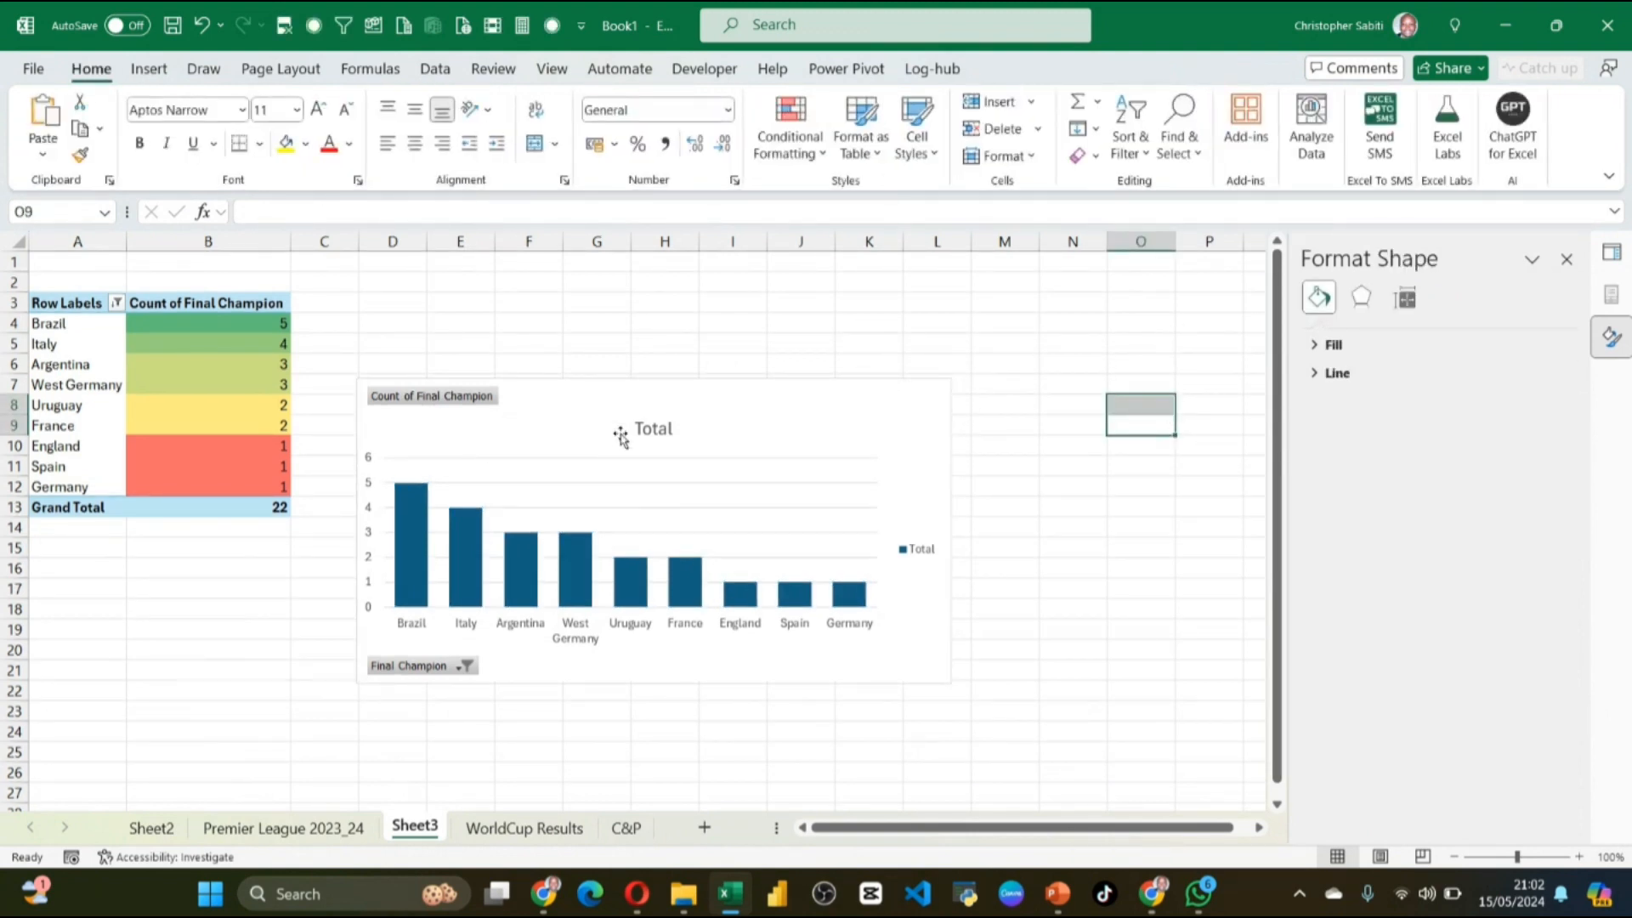
Step: Move the PivotChart up beside the PivotTable so that its upper-left corner sits at about cell F3
{"action": "left_click", "coordinate": [606, 401]}
{"action": "left_click_drag", "start_coordinate": [614, 329], "coordinate": [616, 297]}
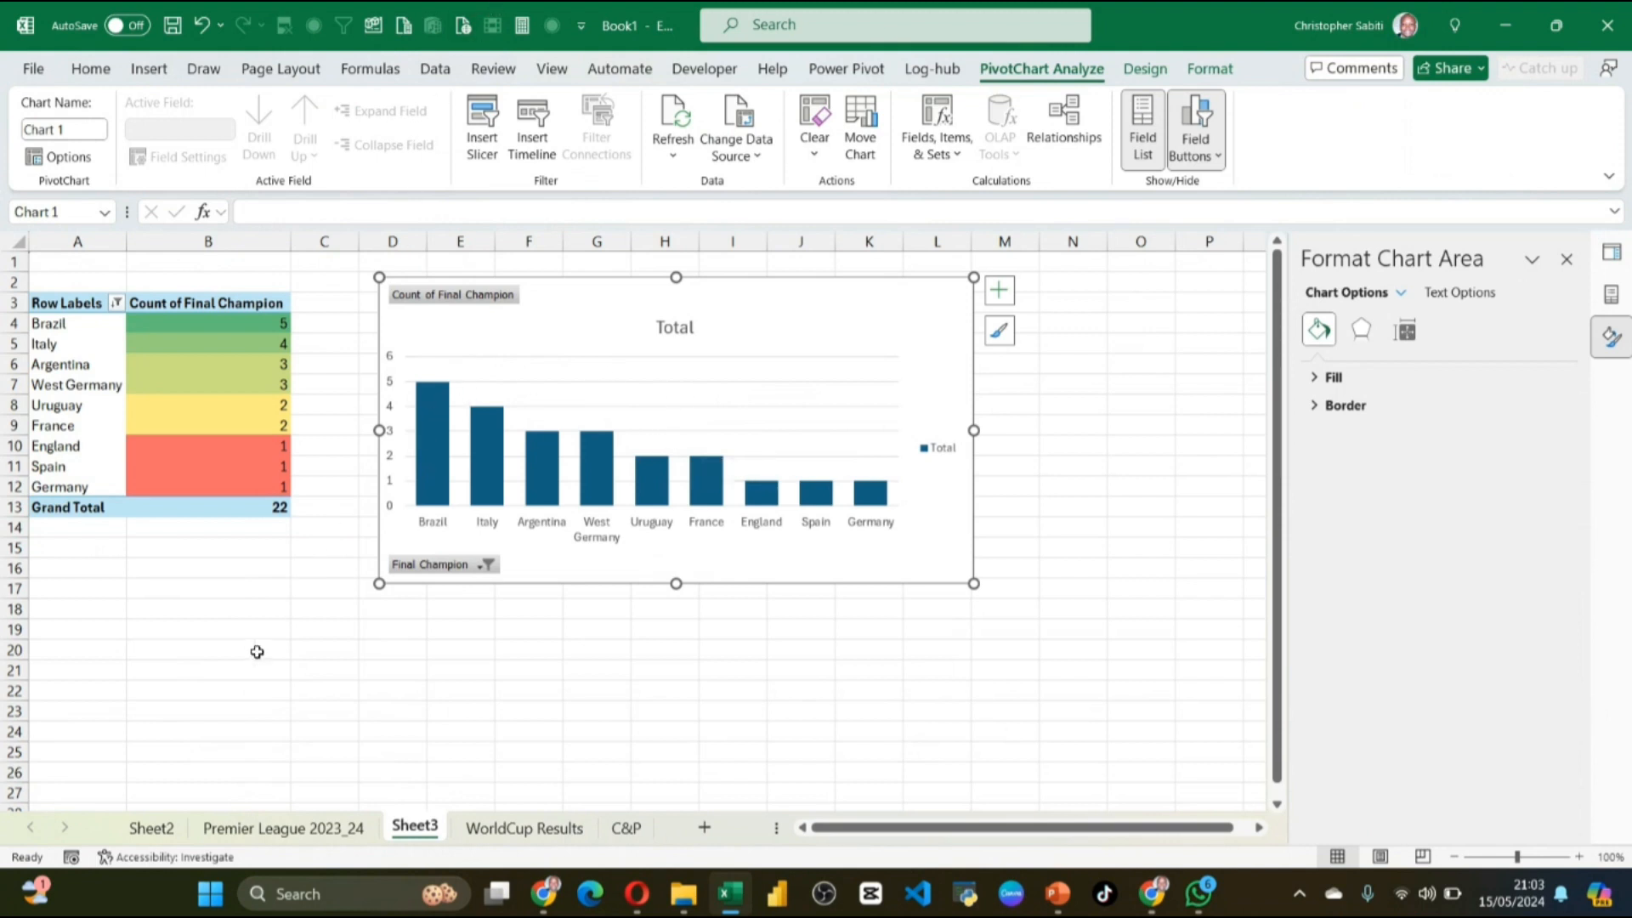
{"action": "left_click", "coordinate": [219, 534]}
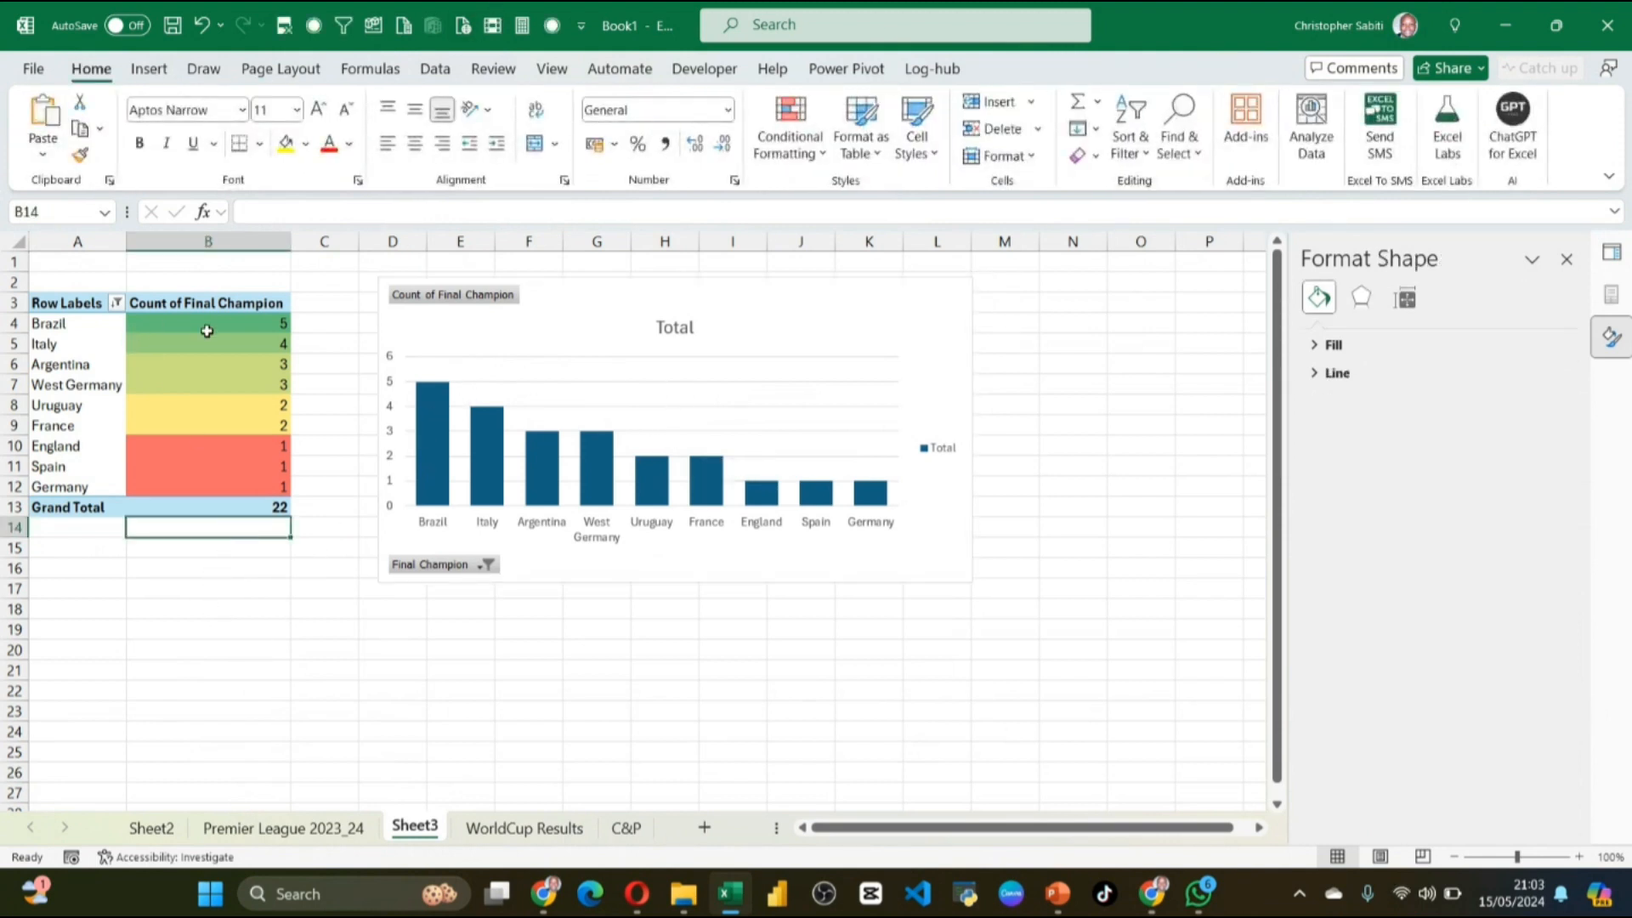
{"action": "mouse_move", "coordinate": [210, 329]}
{"action": "left_click_drag", "start_coordinate": [546, 295], "coordinate": [666, 312]}
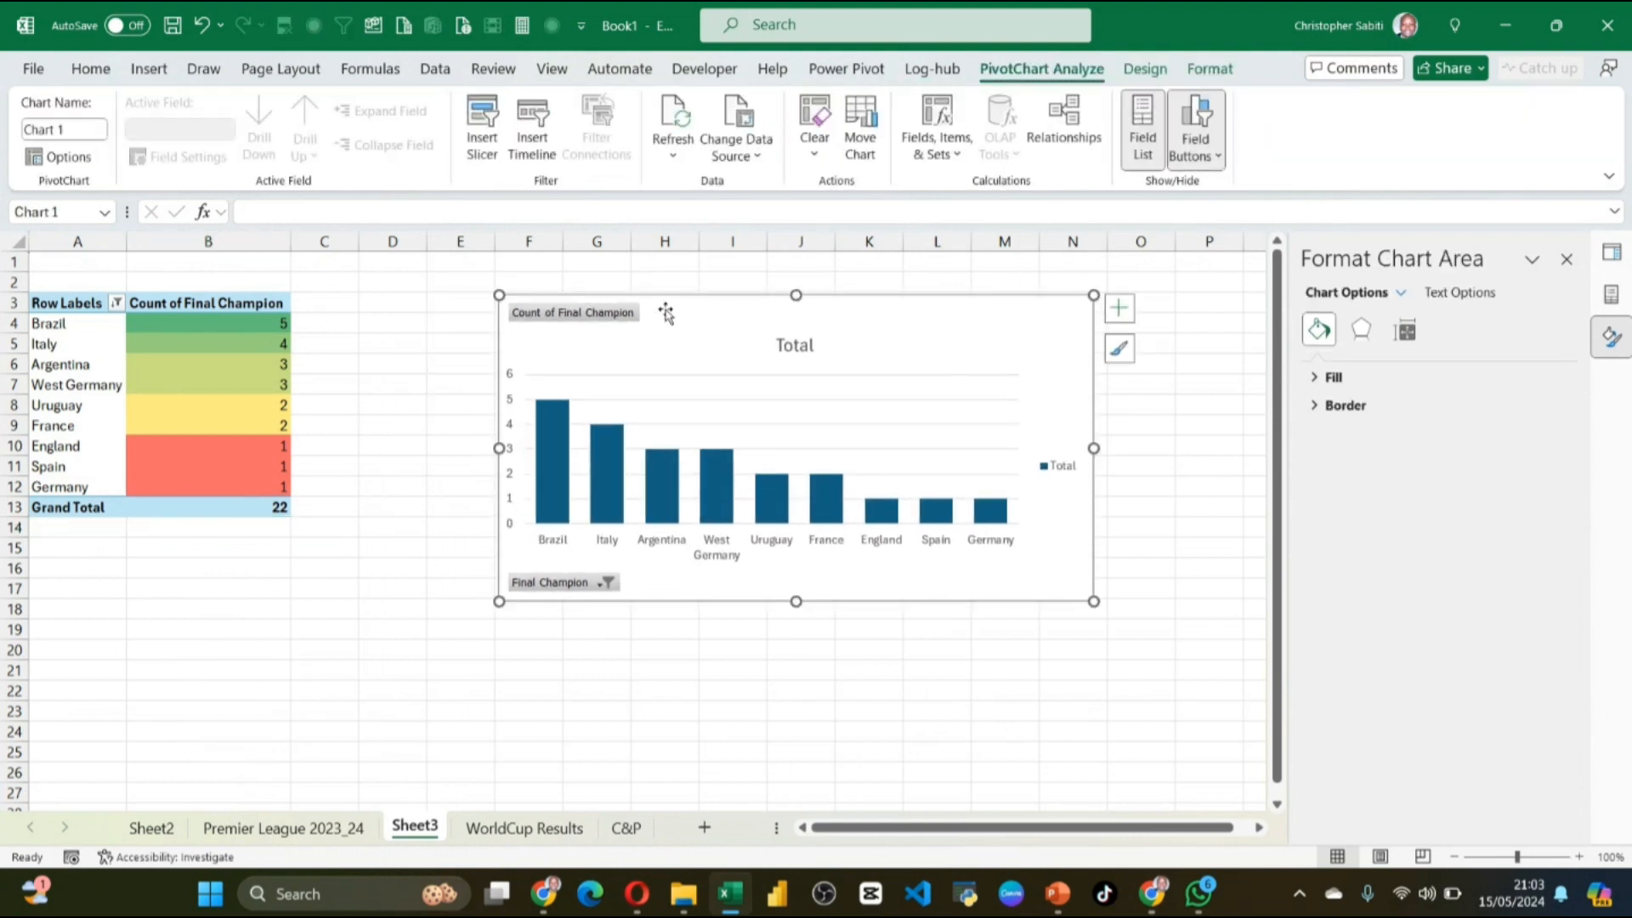
Step: Return to the WorldCup Results sheet and select the 1994 tournament's Final score cell to review the source table
{"action": "left_click", "coordinate": [515, 833]}
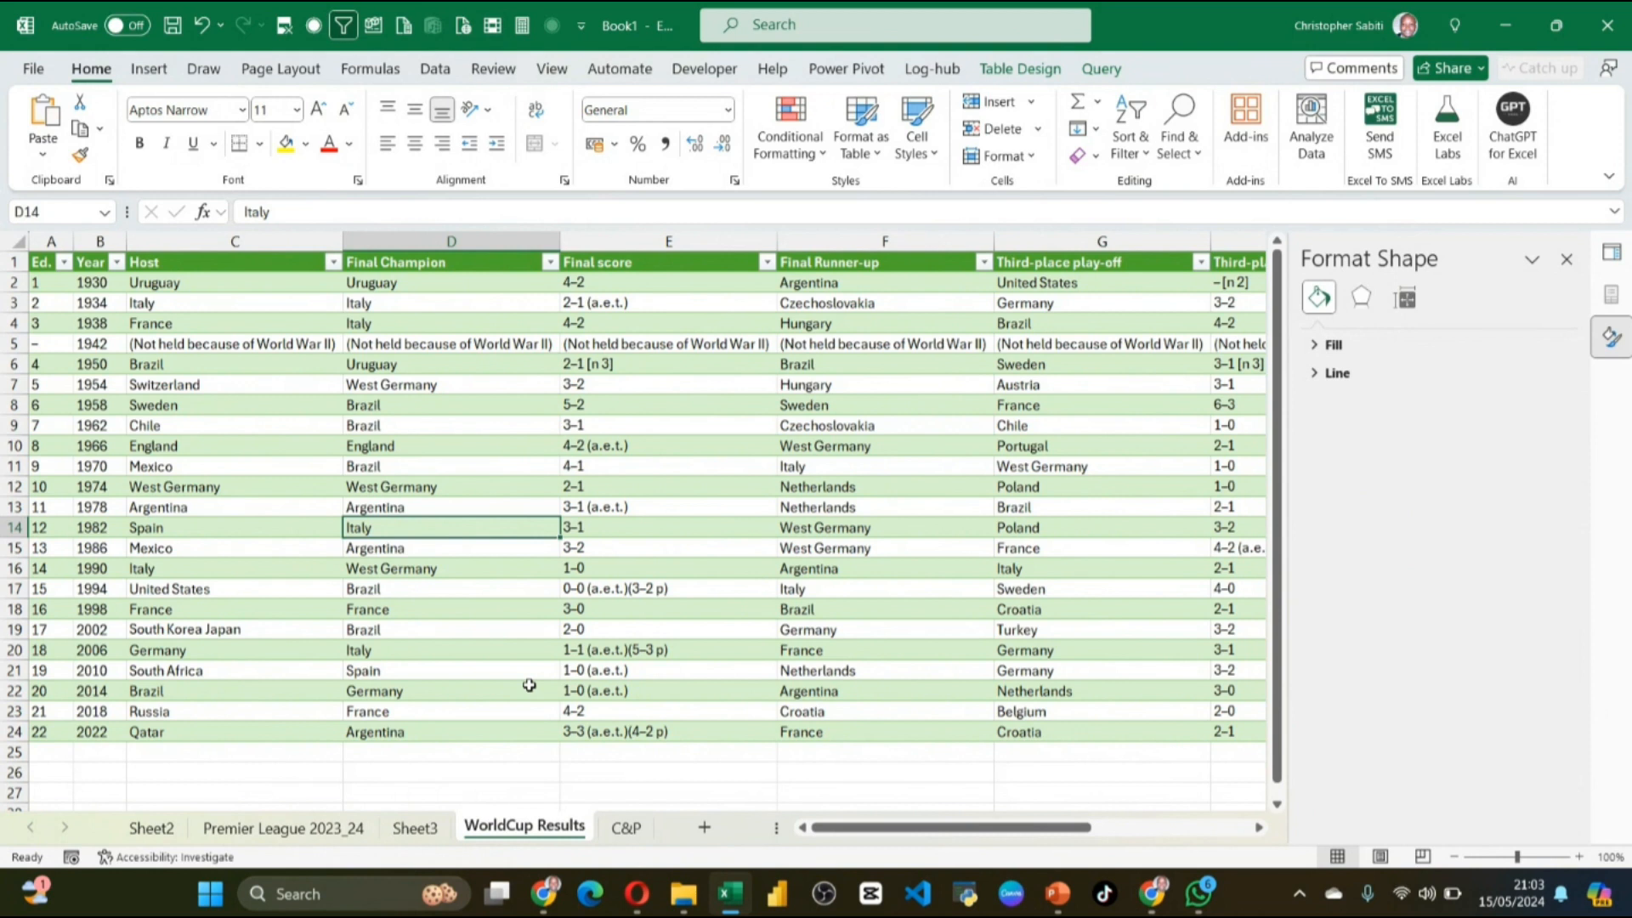
{"action": "left_click", "coordinate": [637, 588]}
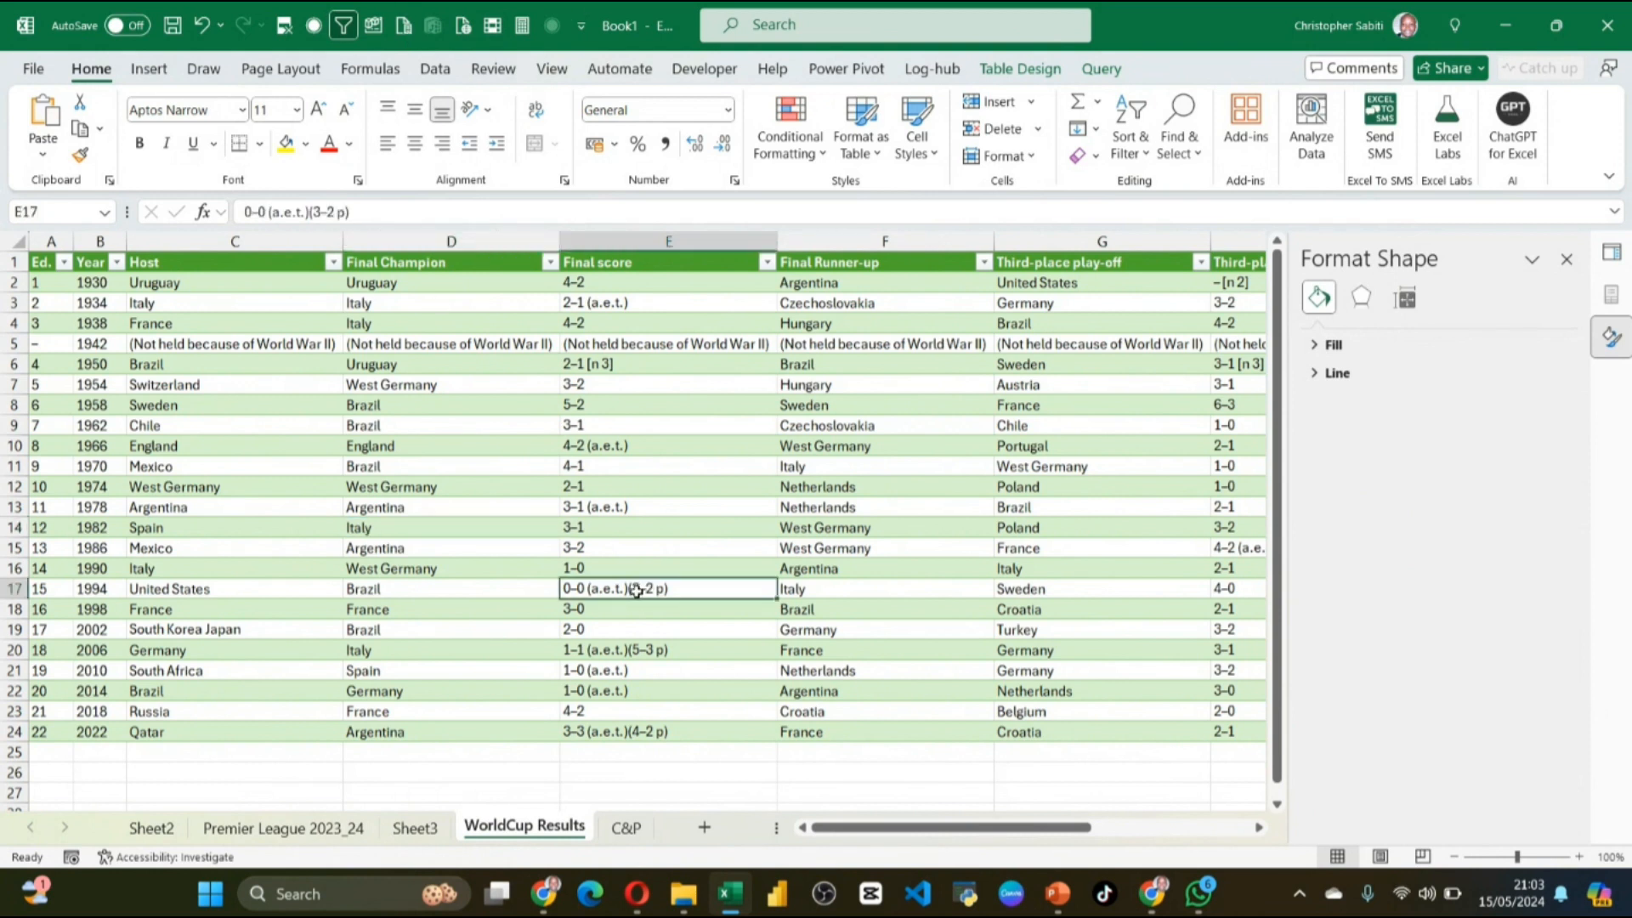